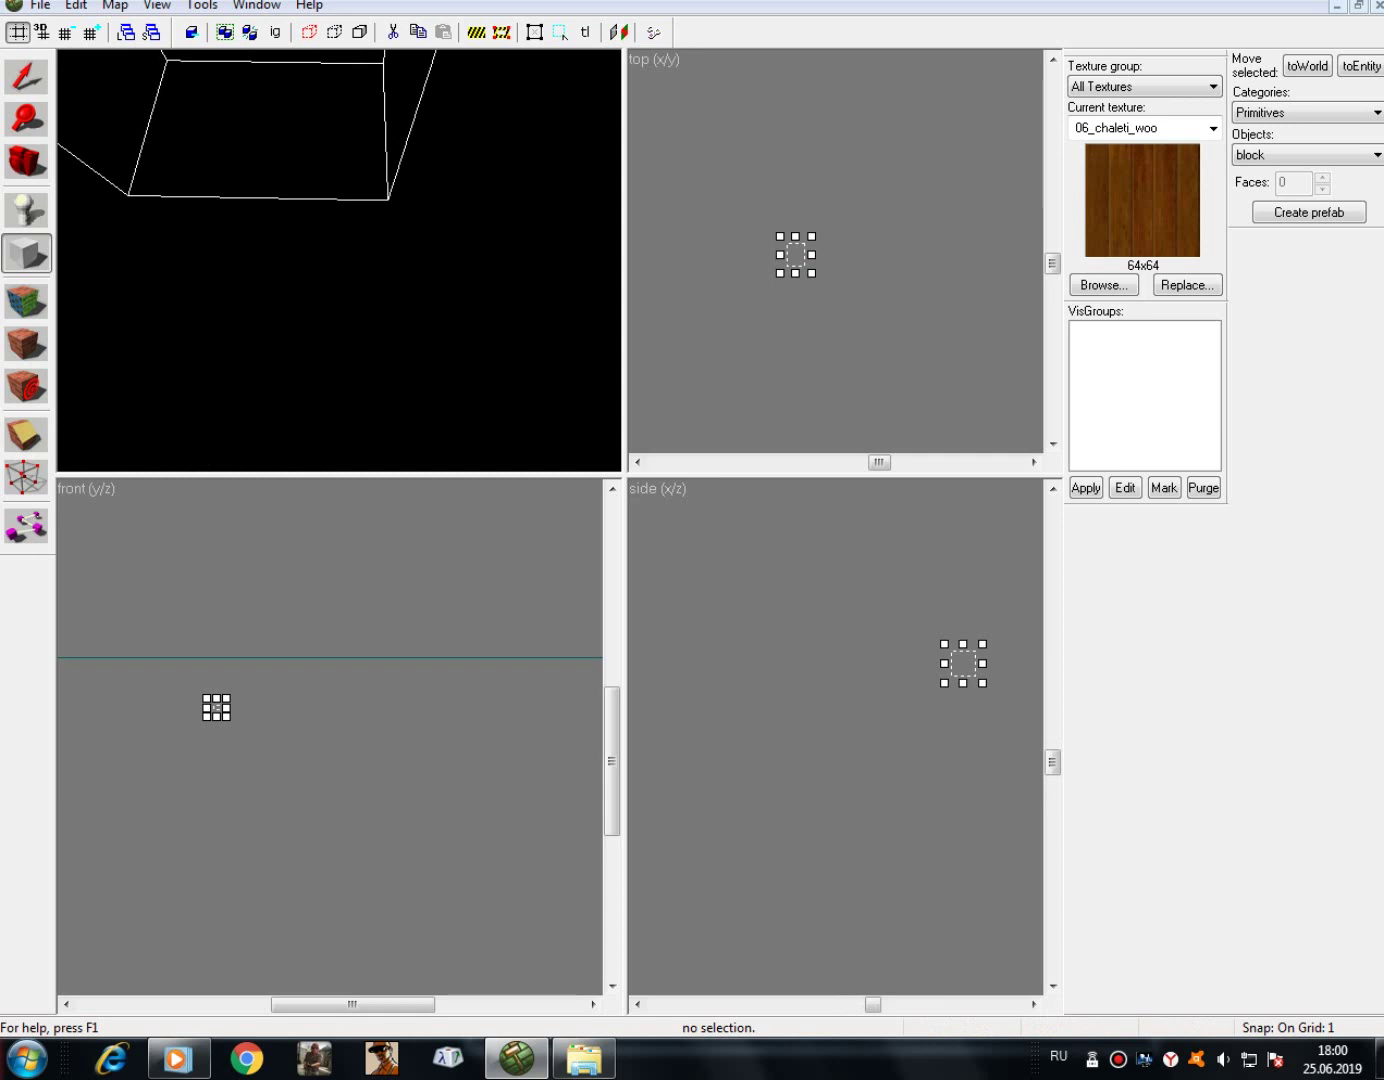
key("shift+c")
key("shift+b")
key("s")
key("shift+c")
key("shift+b")
- Look over the texture browser and the list of available texture groups
left_click(1103, 285)
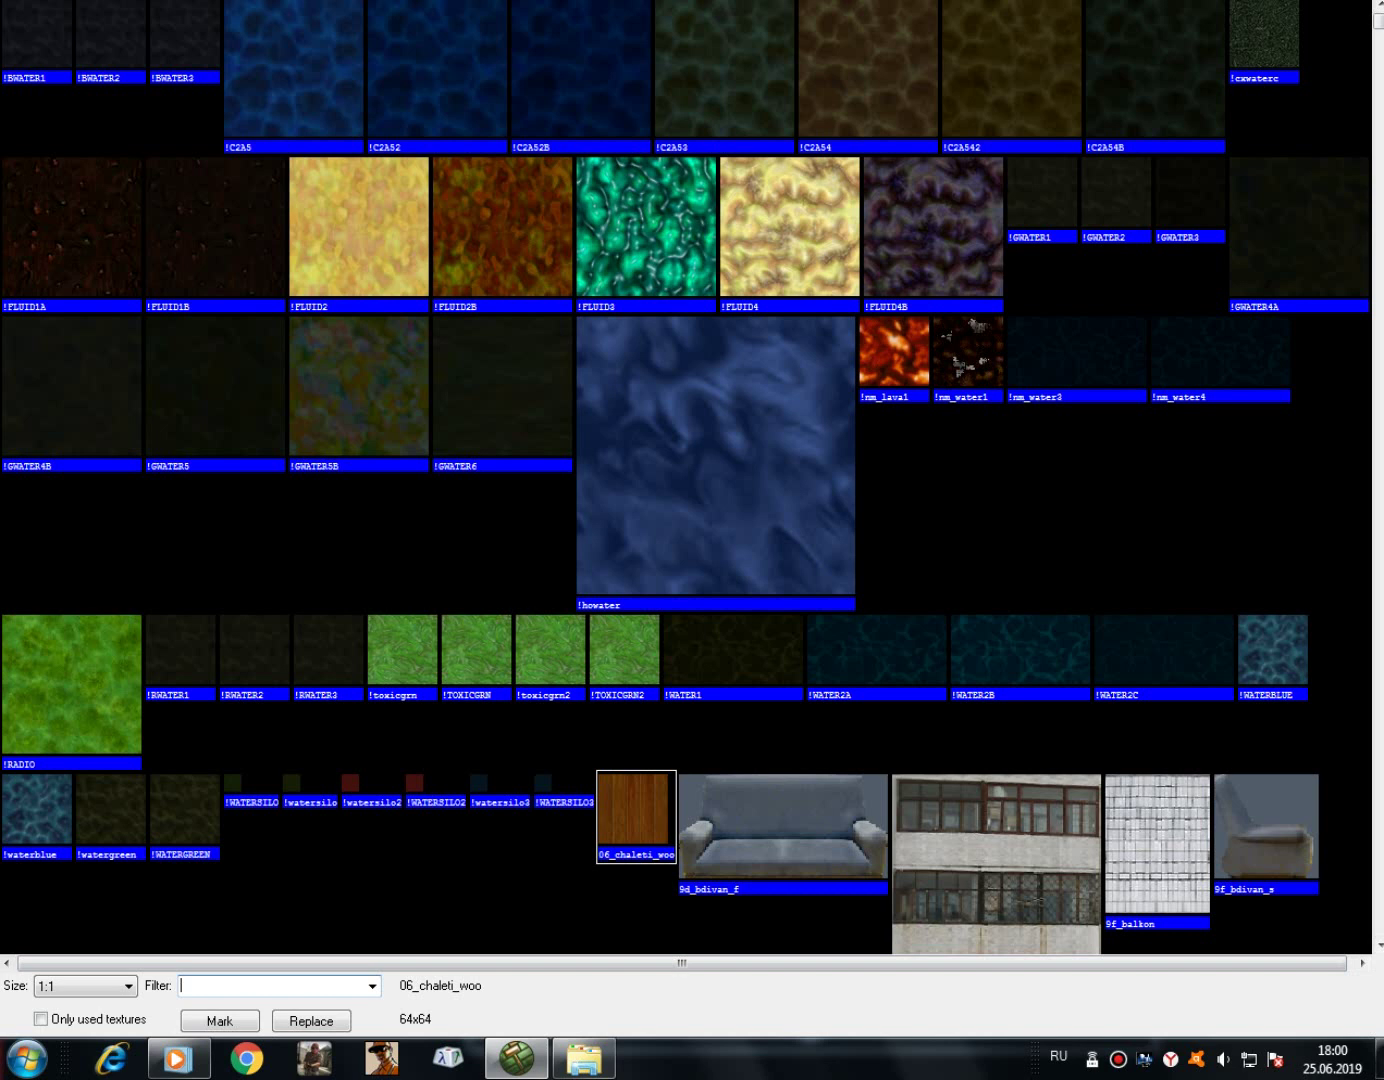
key("Escape")
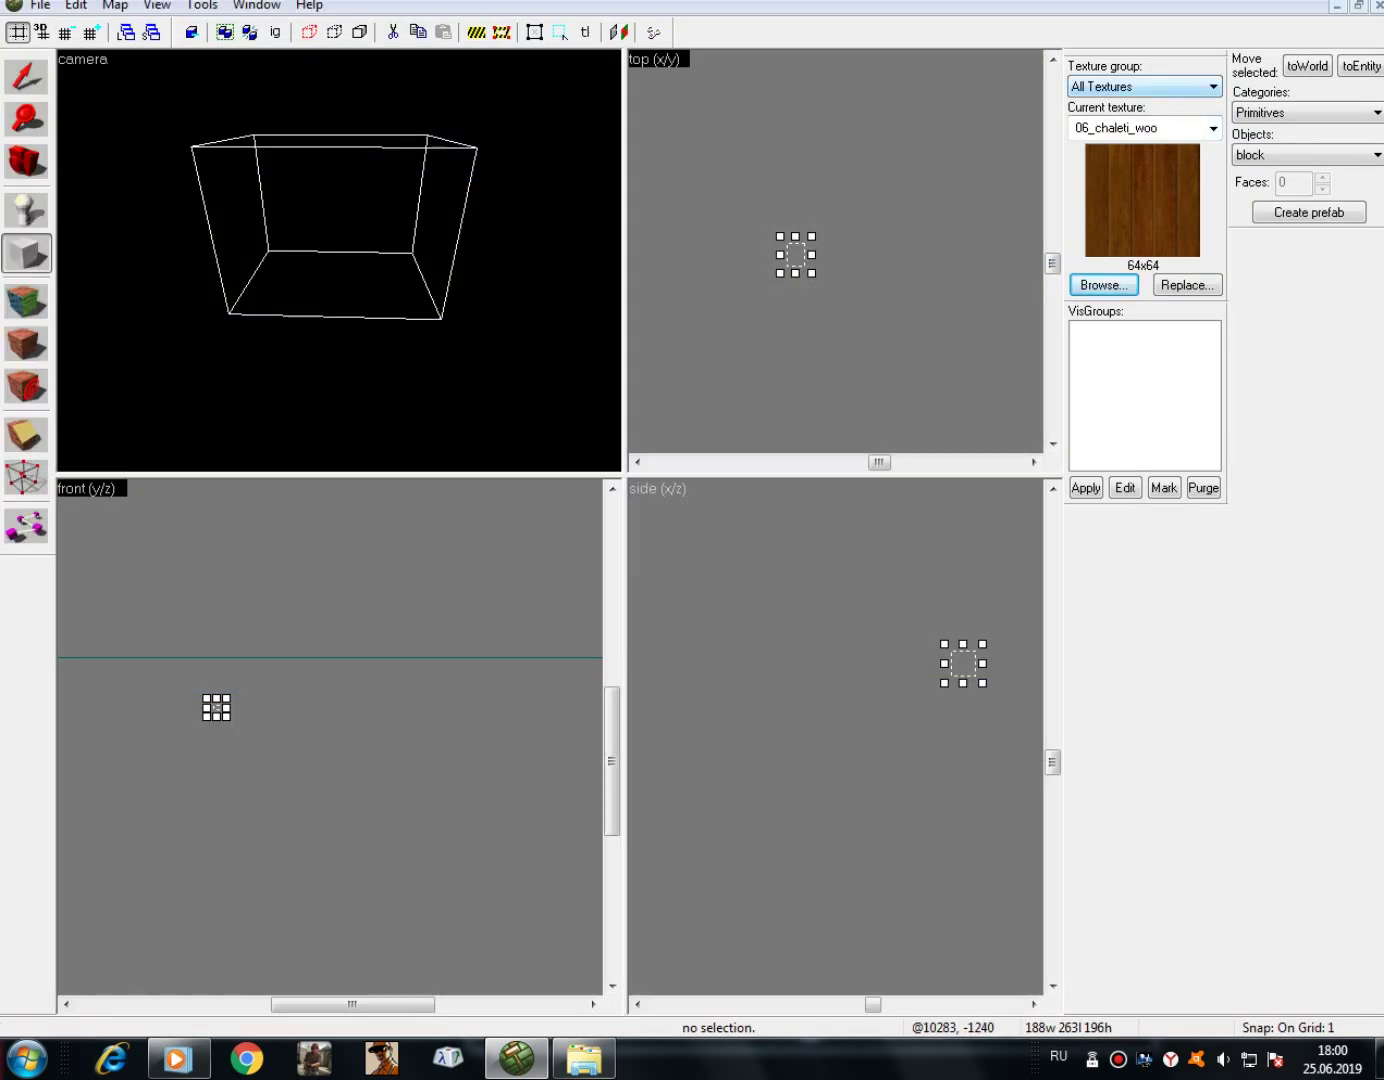
left_click(1161, 87)
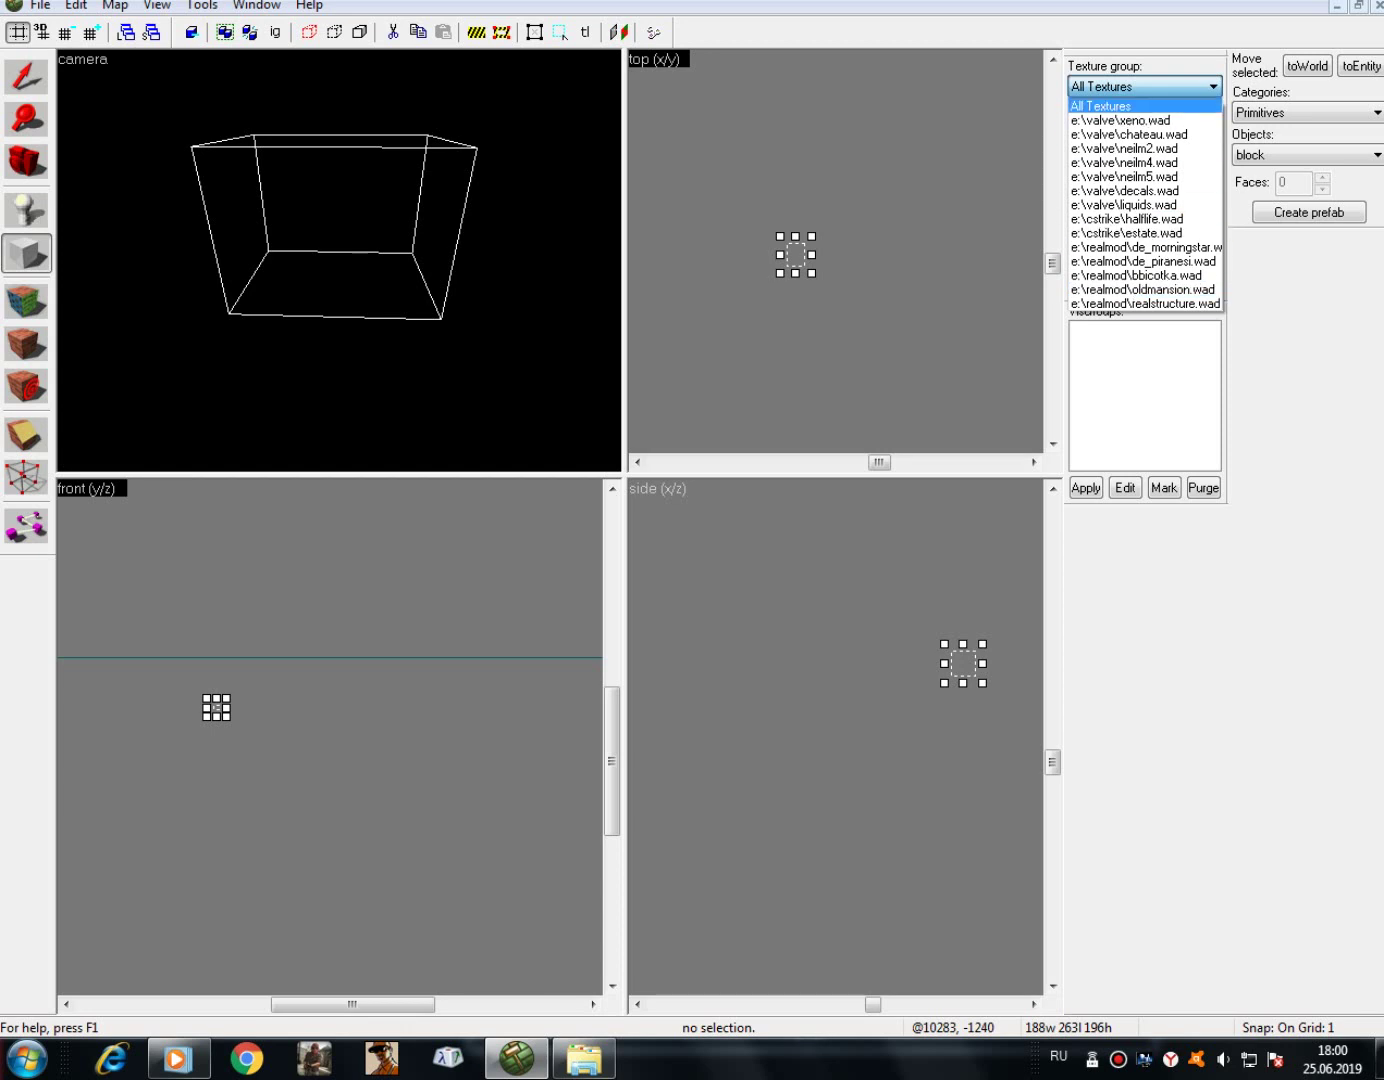
left_click(1160, 88)
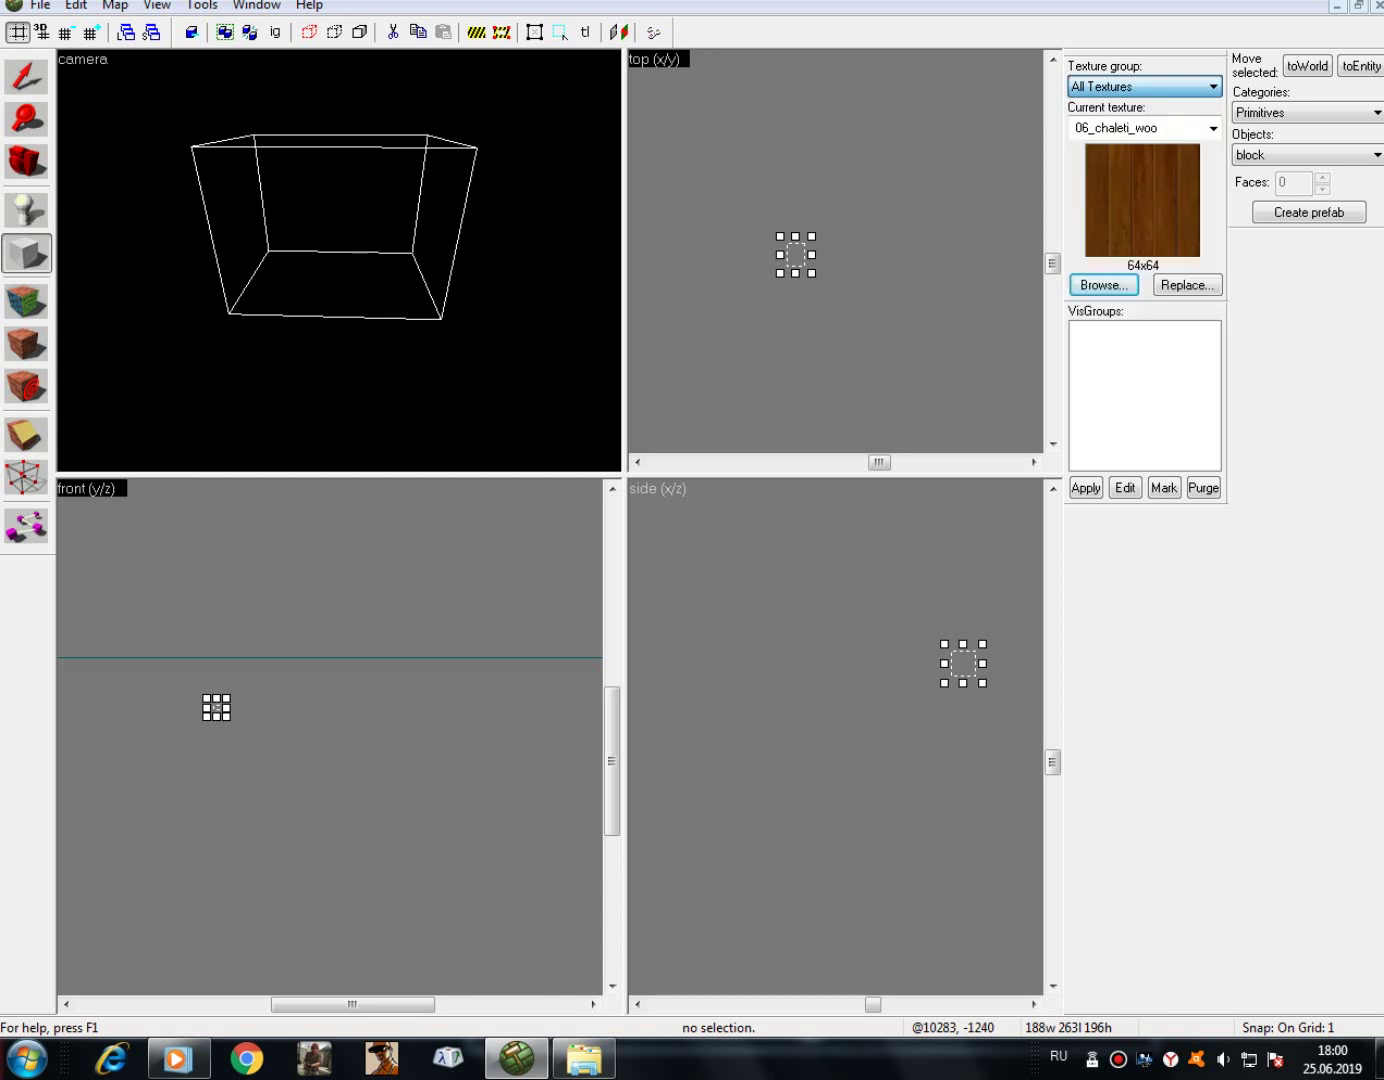
- Review the WAD files in the editor's texture configuration and look at the Replace Textures dialog
left_click(202, 6)
left_click(244, 438)
left_click(852, 281)
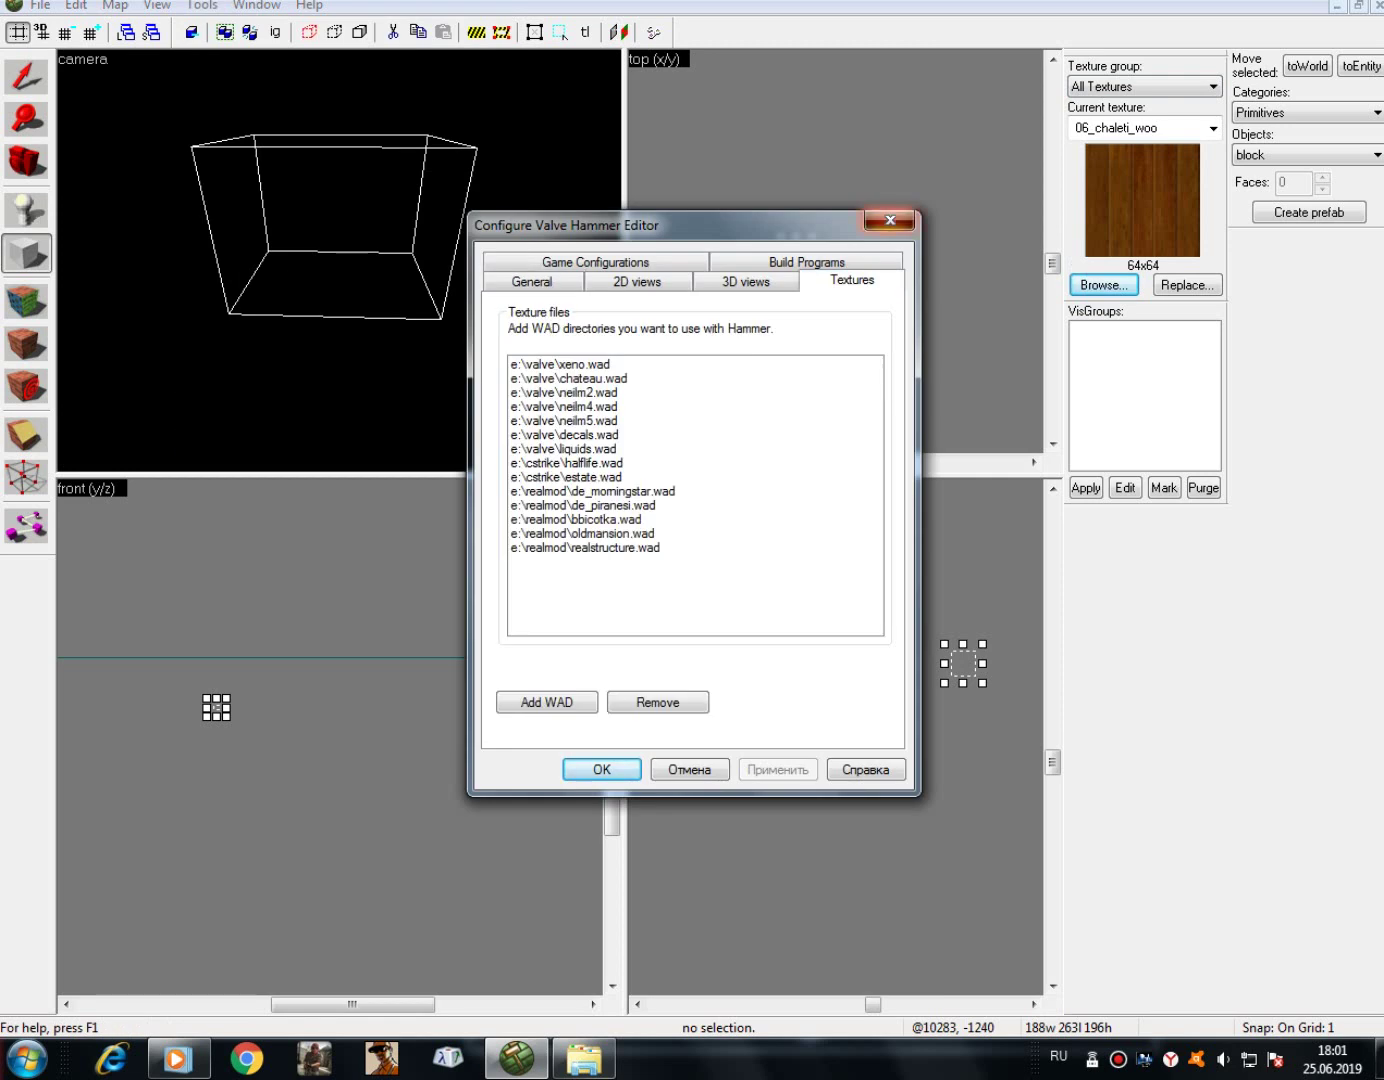
key("Return")
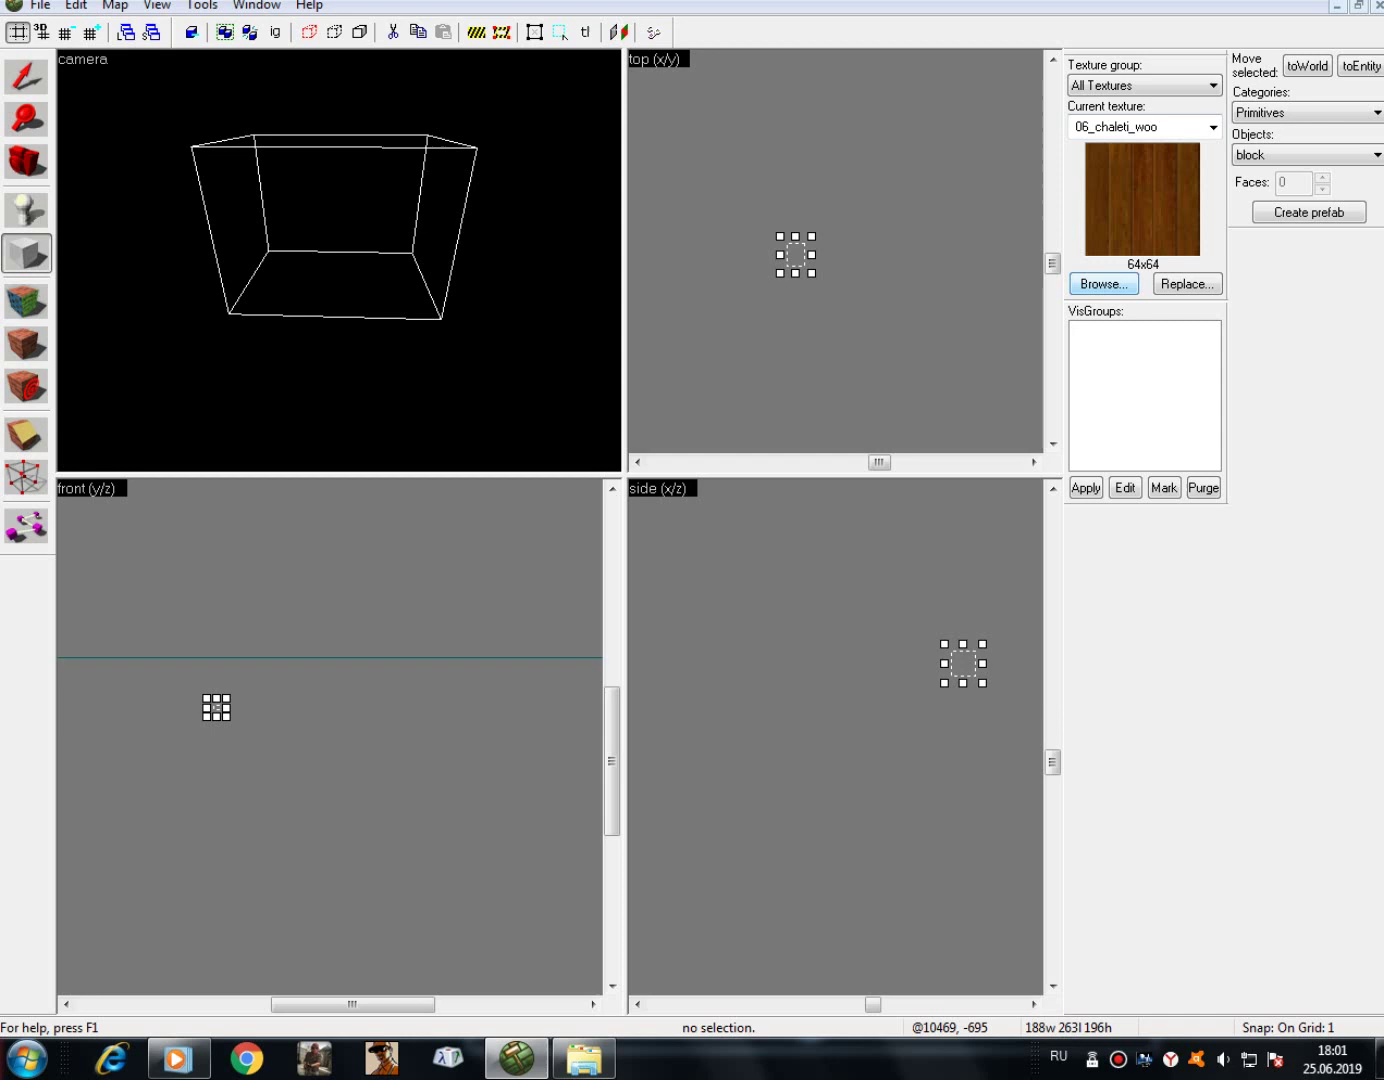
key("Return")
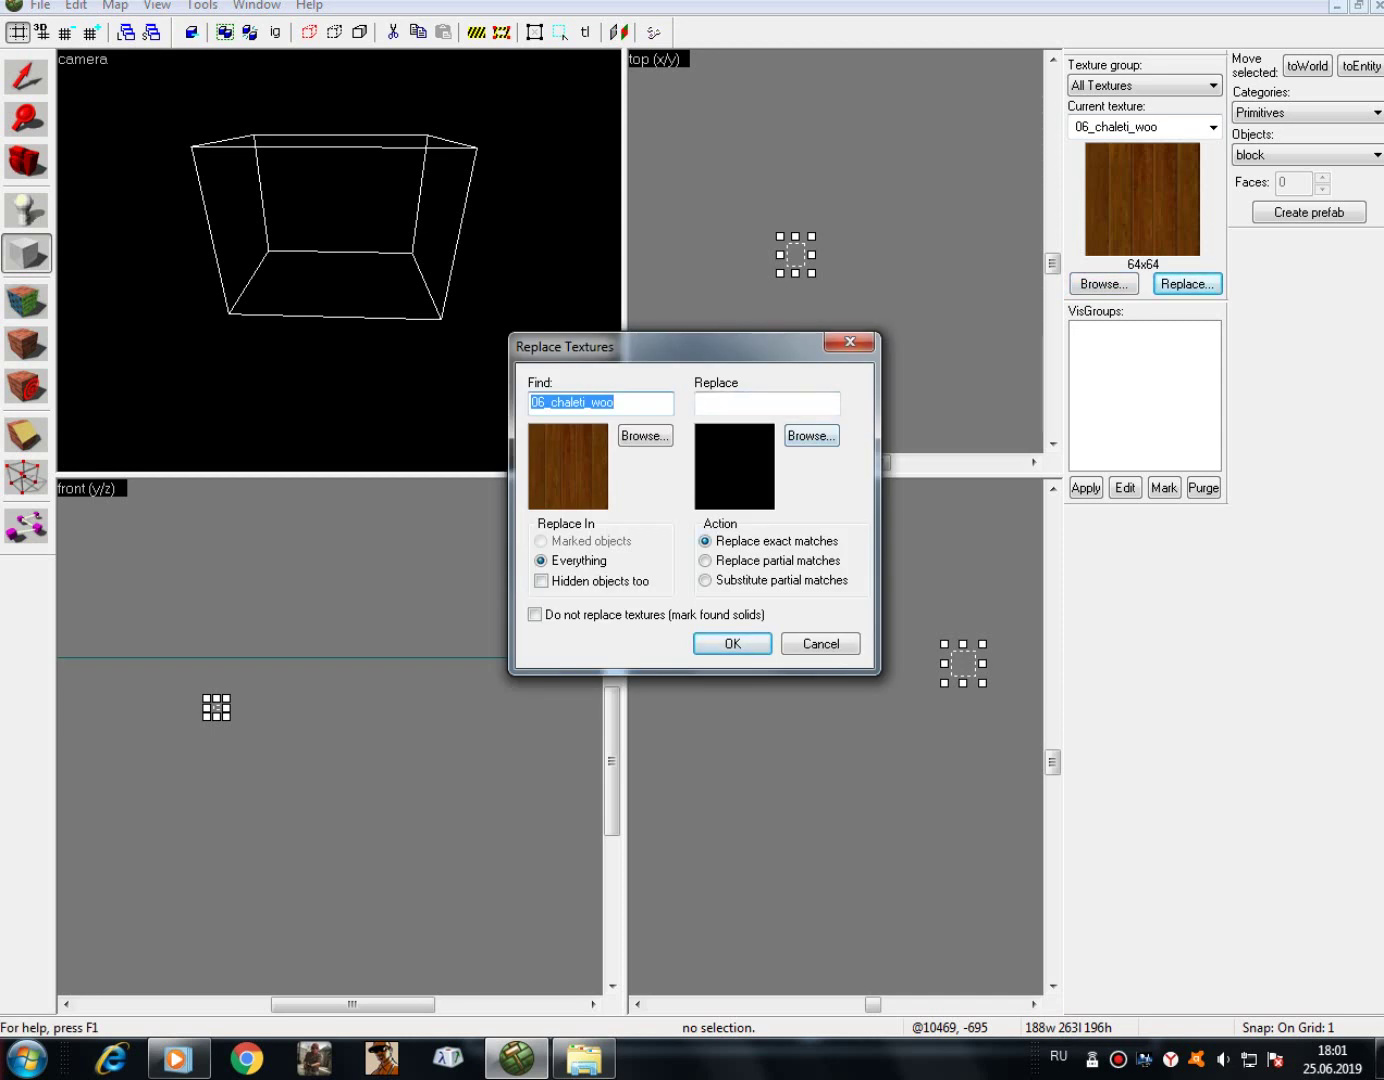
left_click(849, 342)
- Filter the texture browser by "babt" and make babtech_bordl5 the current texture
left_click(1102, 284)
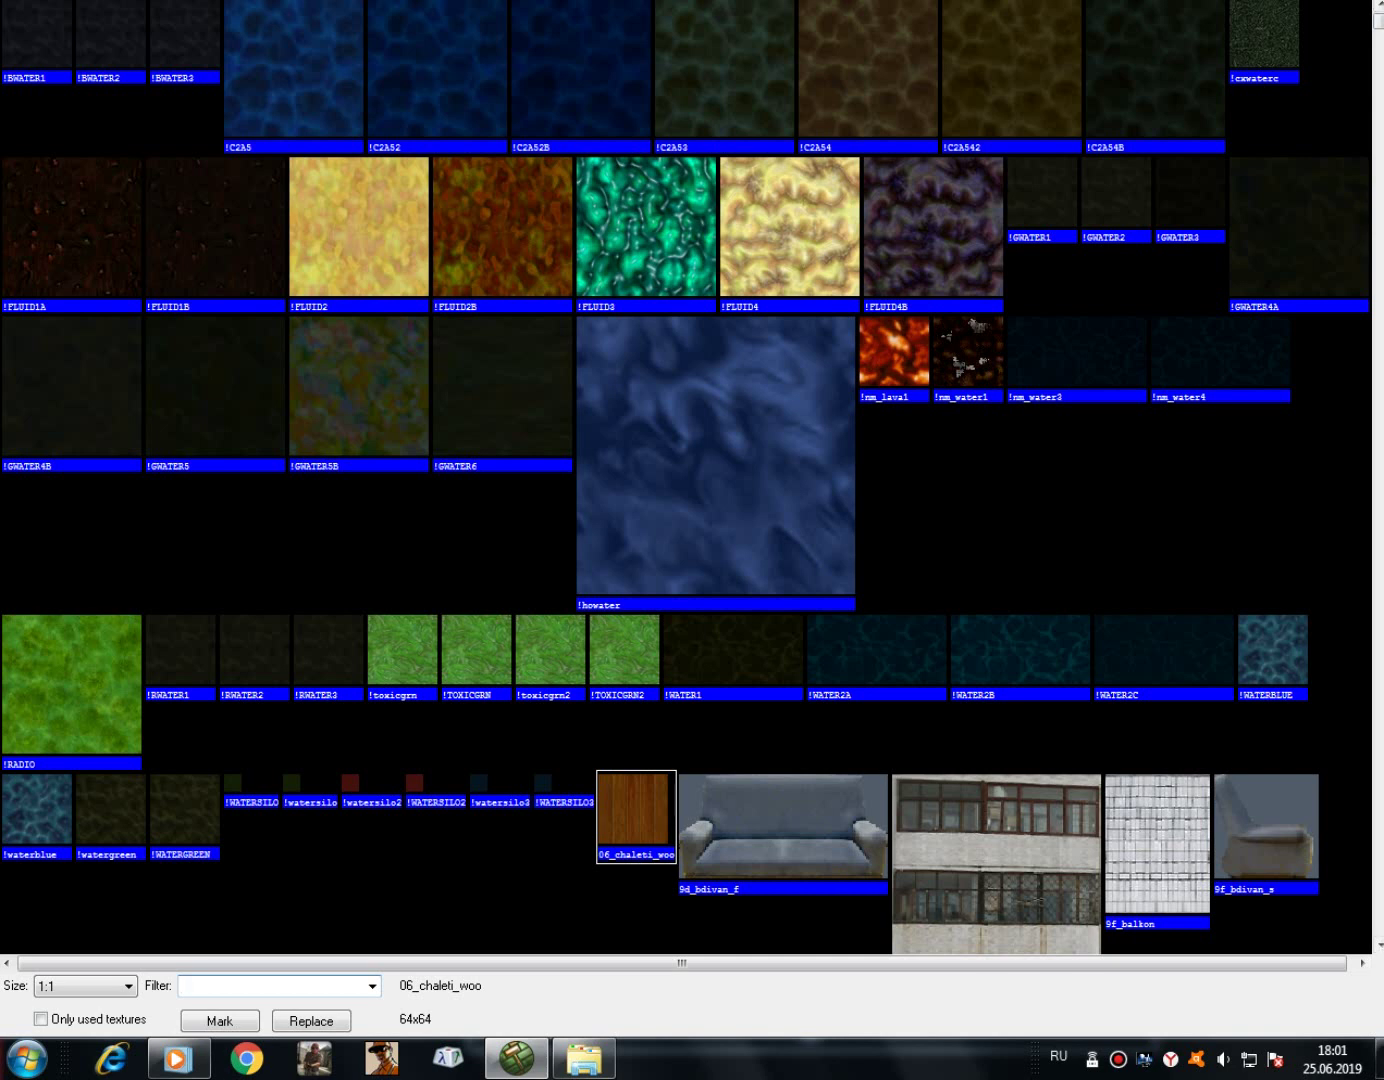
key("BackSpace")
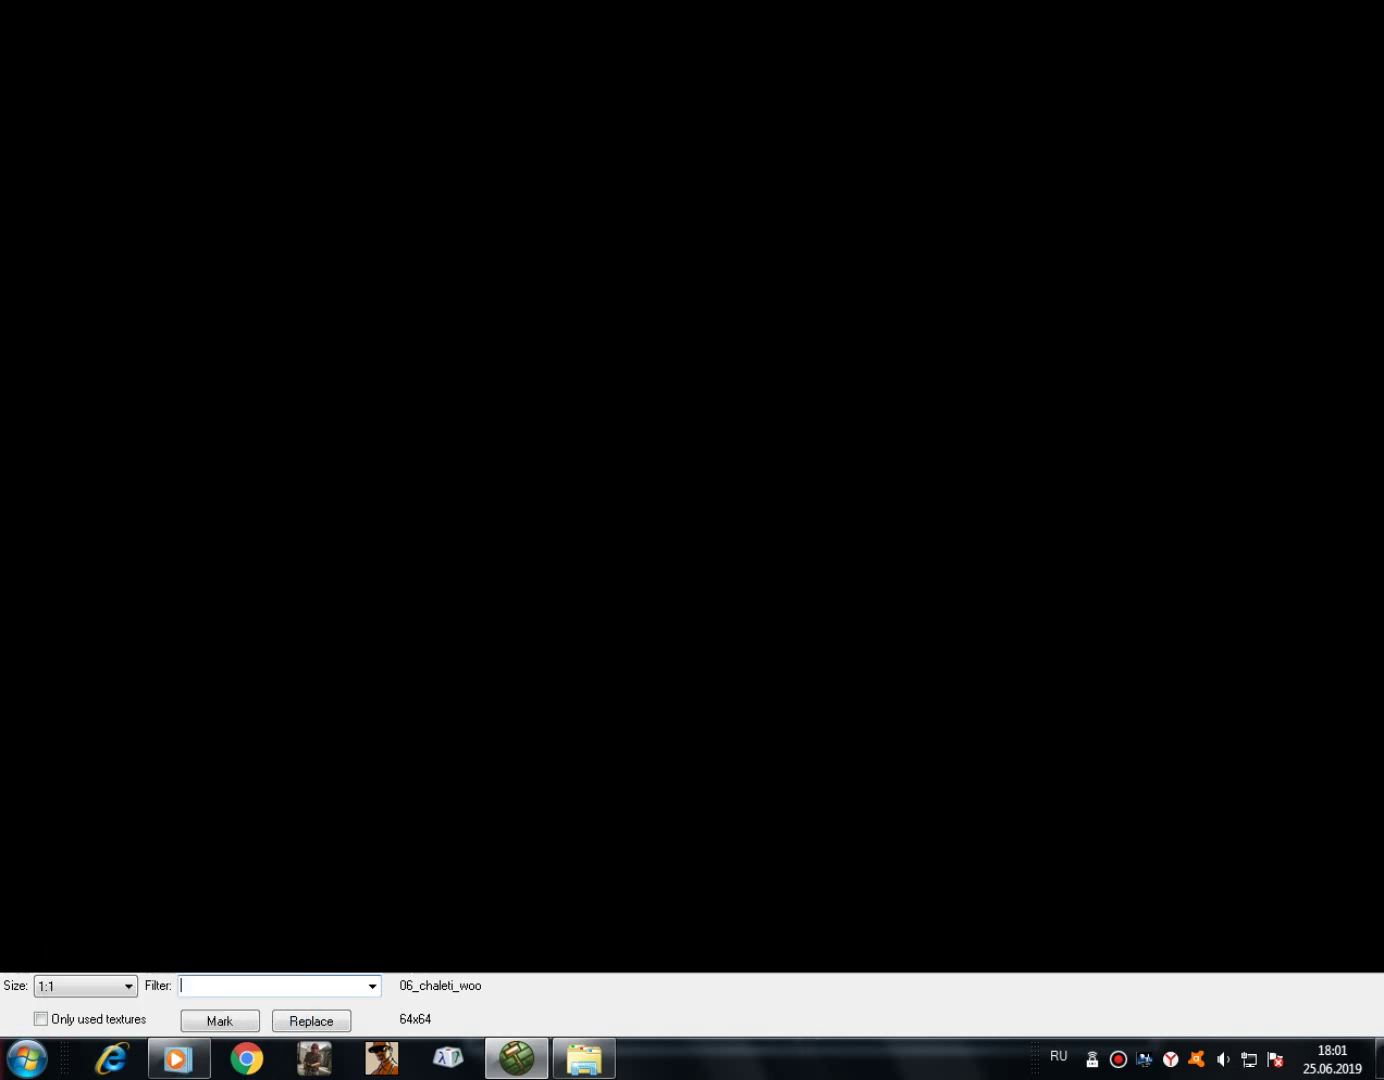
type("b")
key("alt+shift")
type("a")
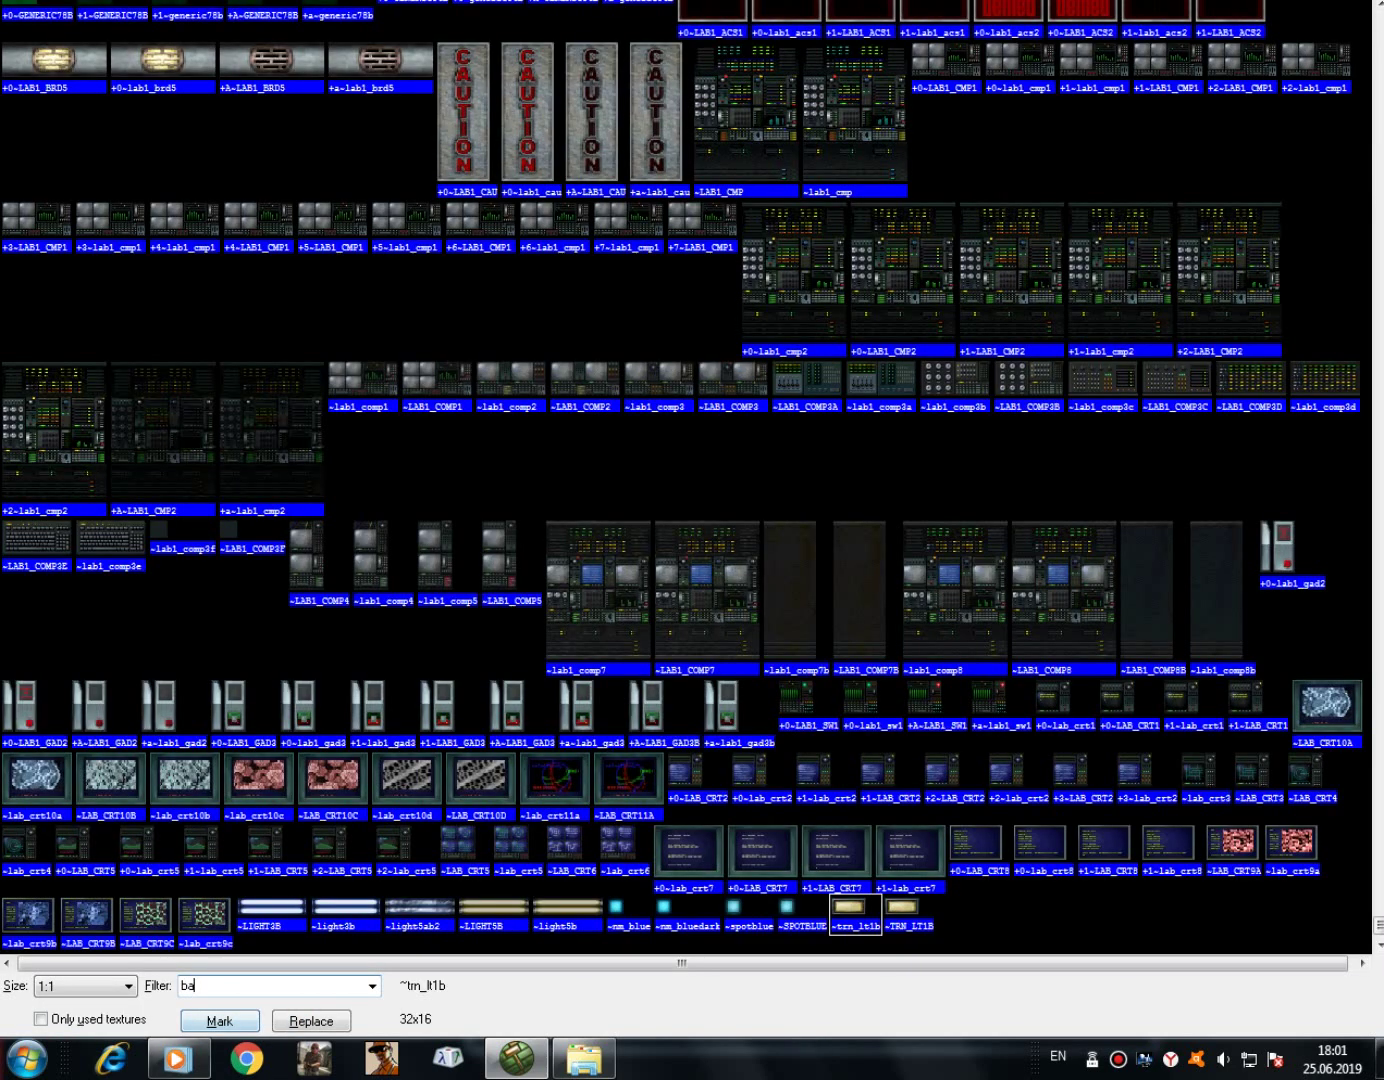
type("bt")
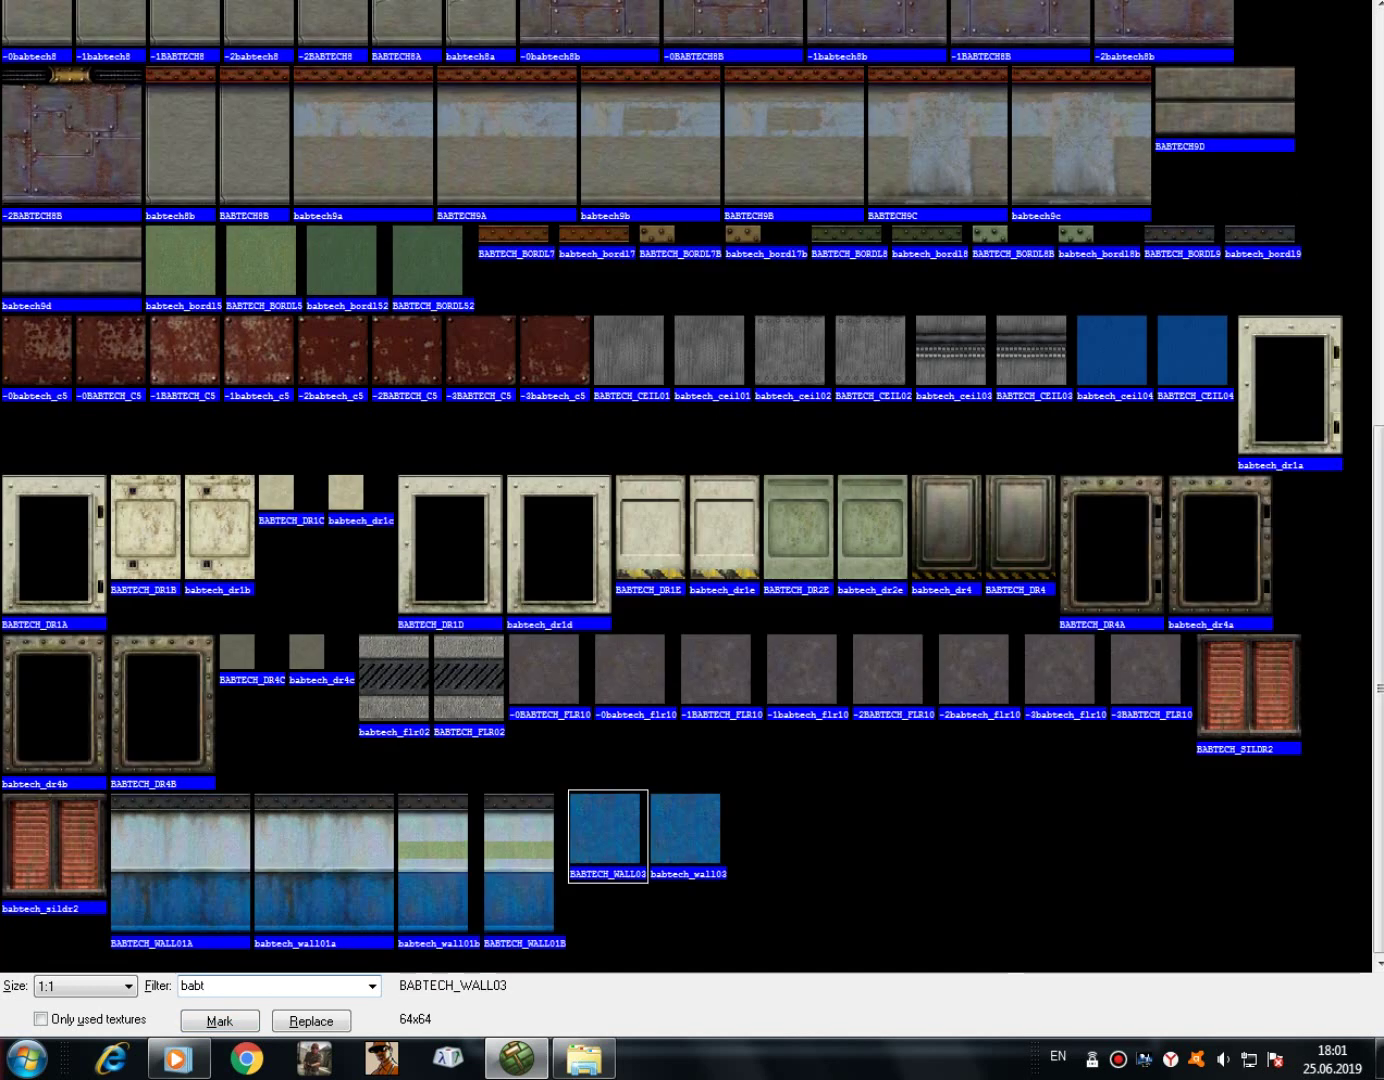
double_click(179, 259)
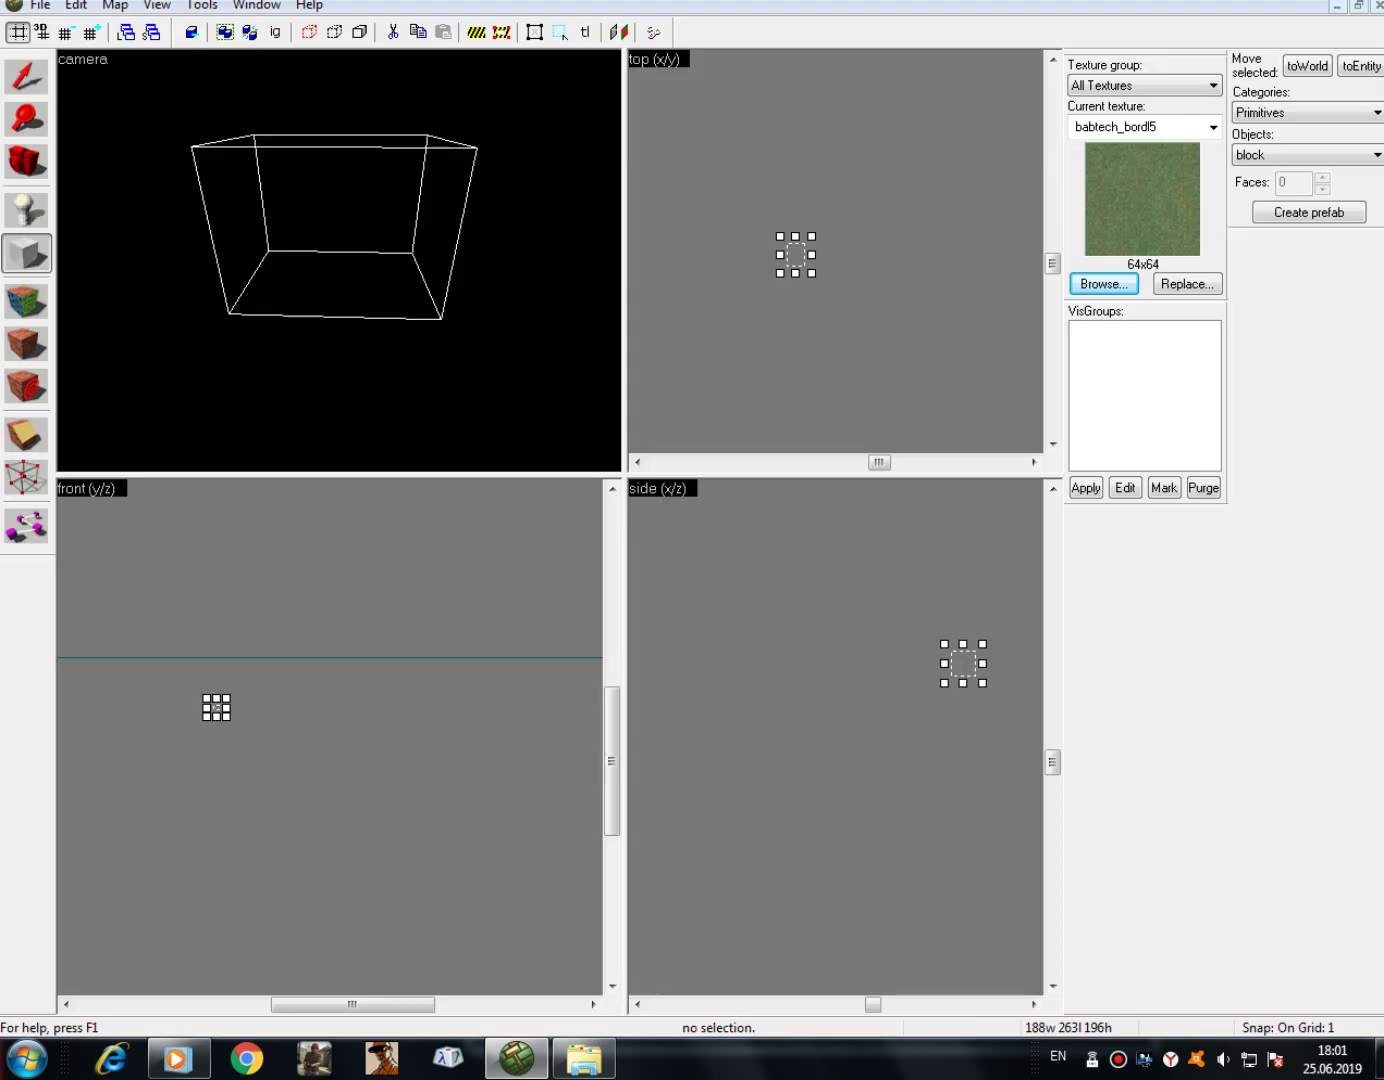
- Create a solid block from the box outlined in the top view, using the current texture
right_click(799, 257)
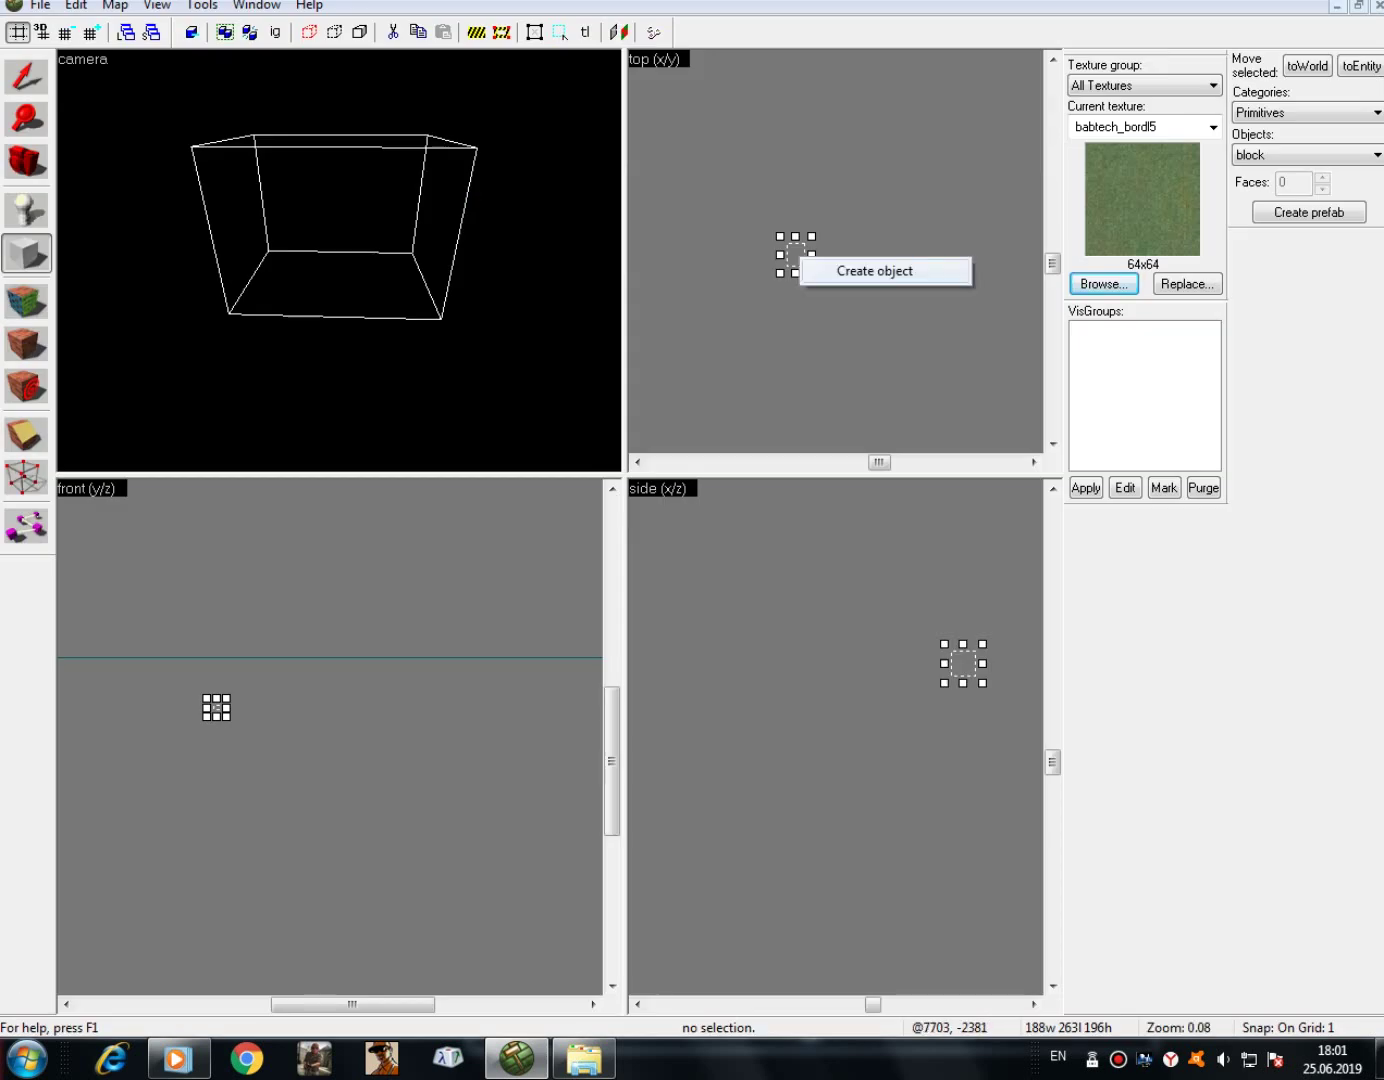
left_click(832, 265)
- Examine the new textured block from several sides in the camera view
key("z")
key("w")
key("a")
key("s")
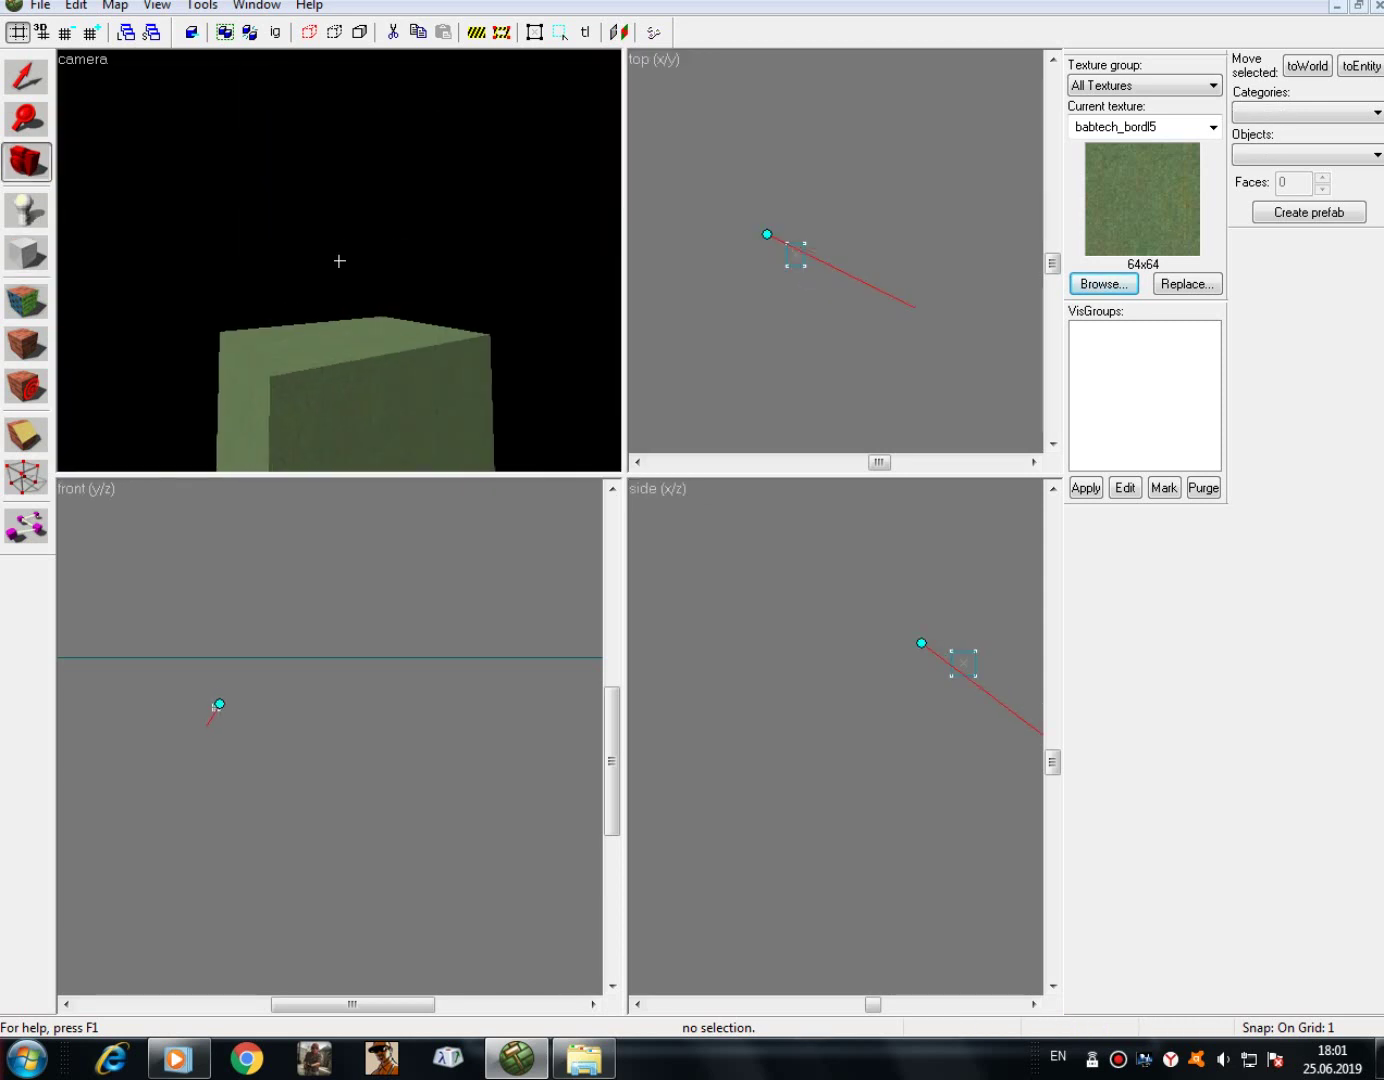
key("w")
key("a")
key("s")
key("a")
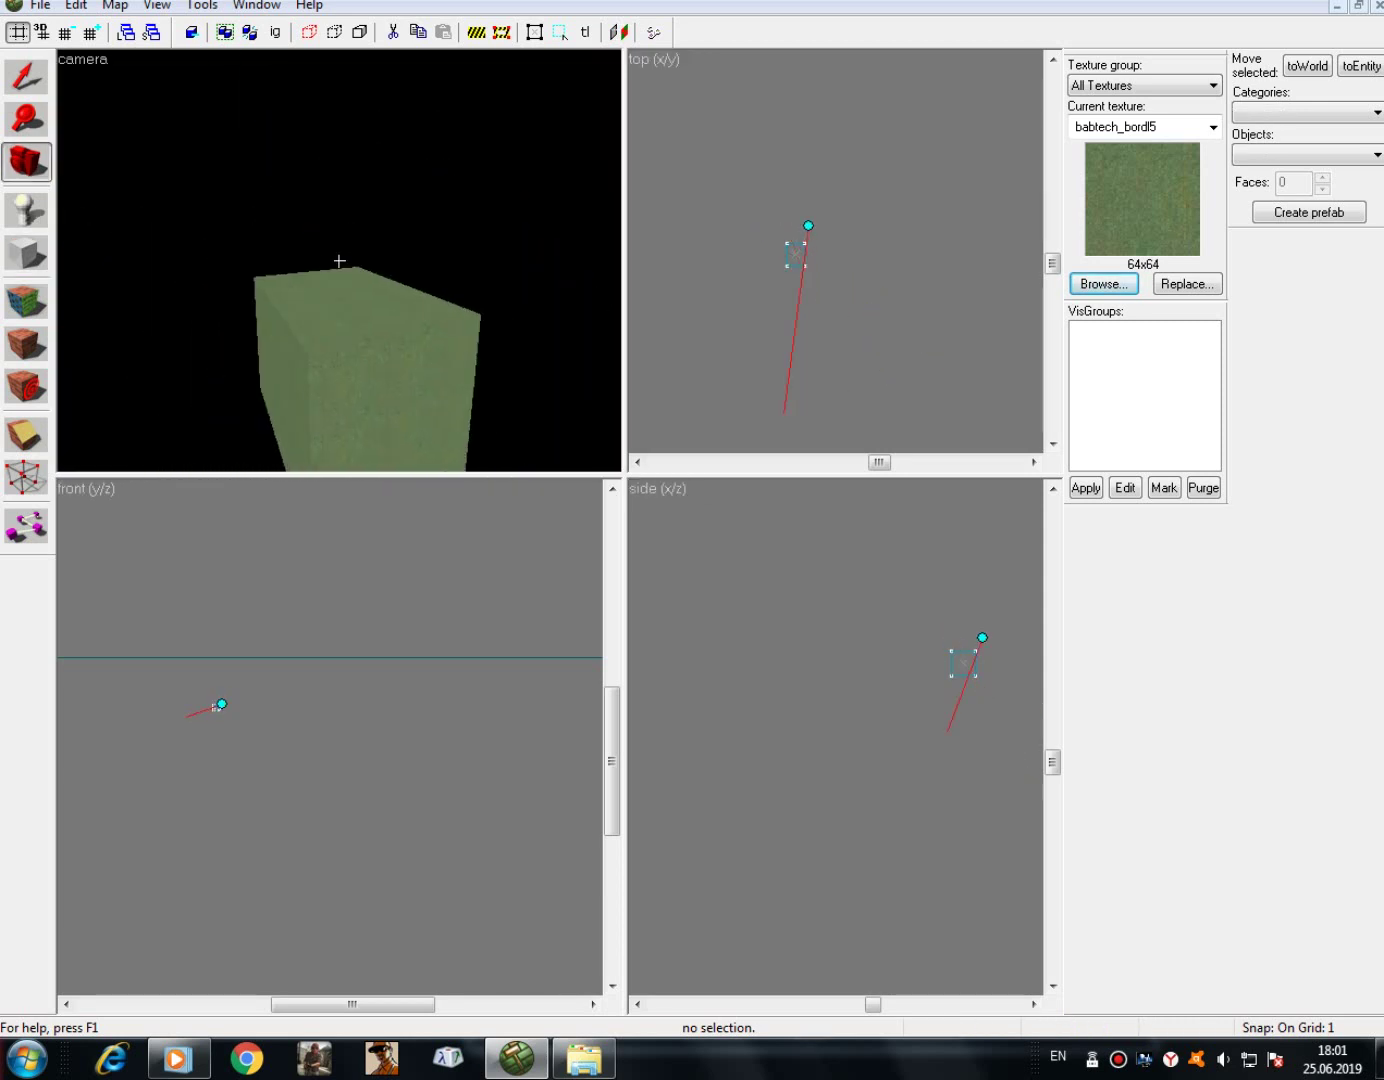
key("w")
key("s")
key("s")
key("d")
key("w")
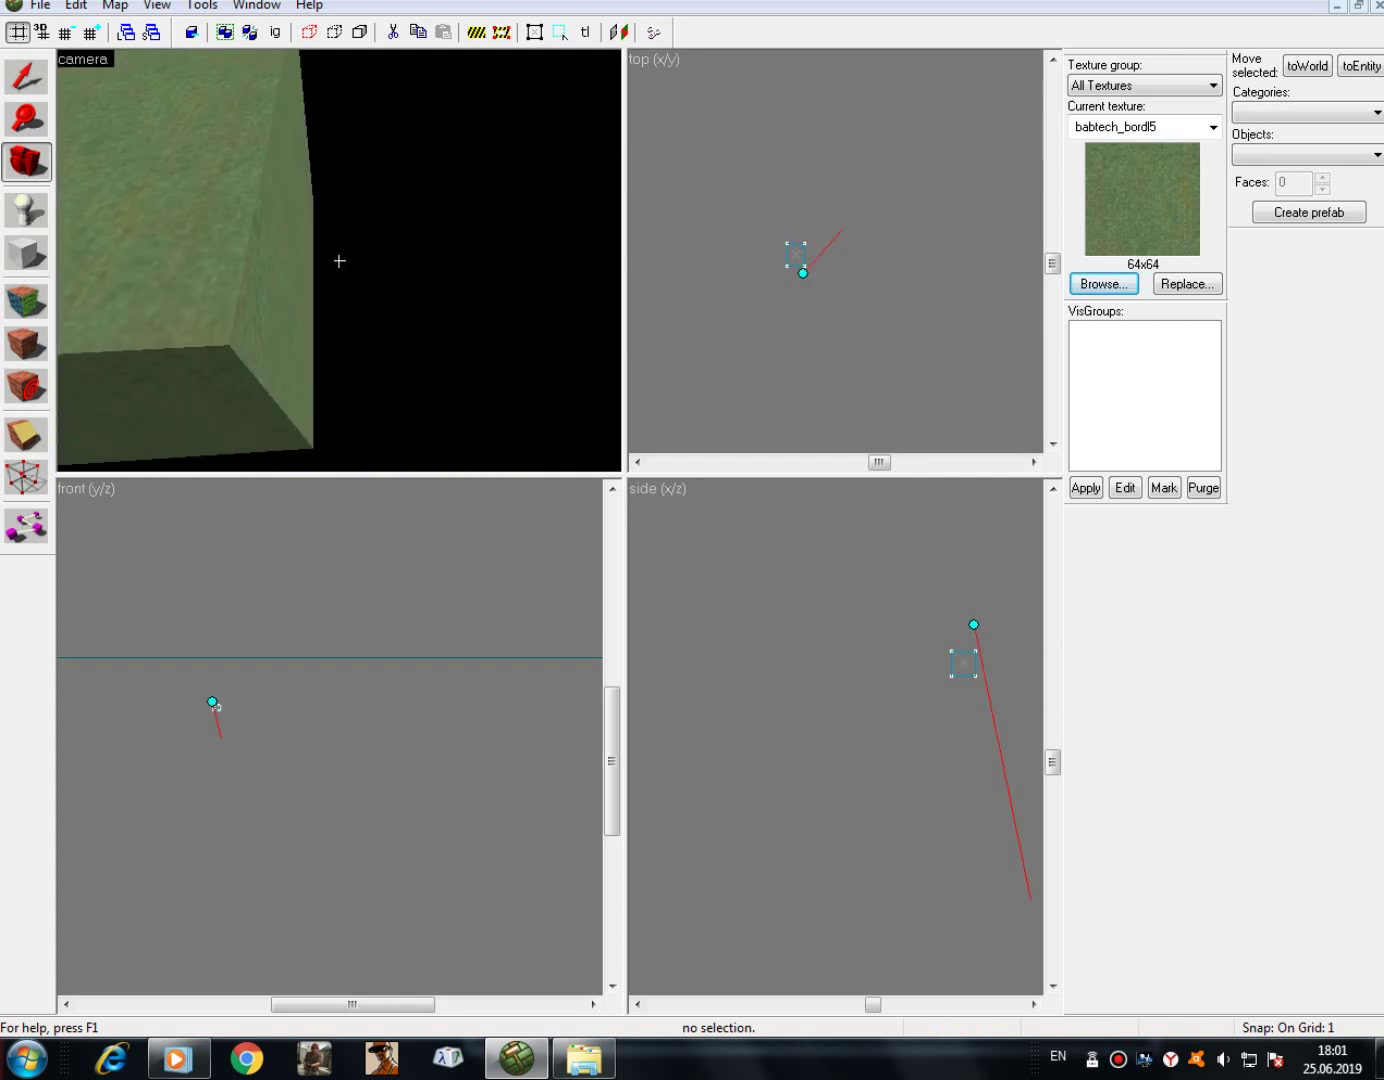
key("a")
left_click_drag(340, 260, 339, 260)
- Select the block with the selection tool and look over the commands available for it
left_click(26, 77)
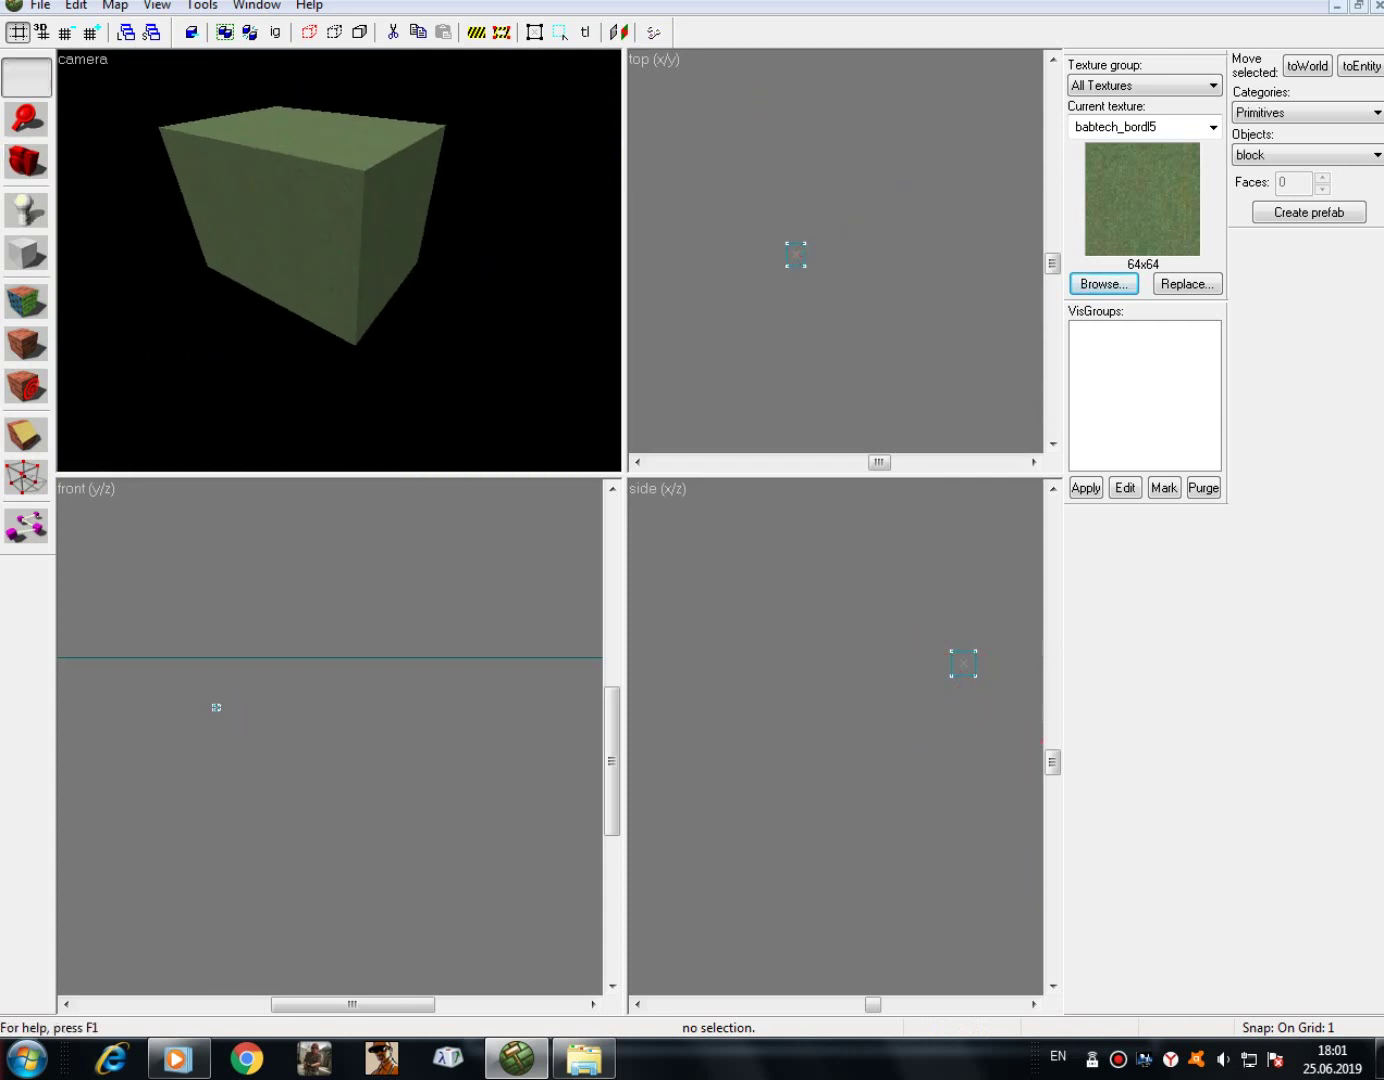
left_click(299, 225)
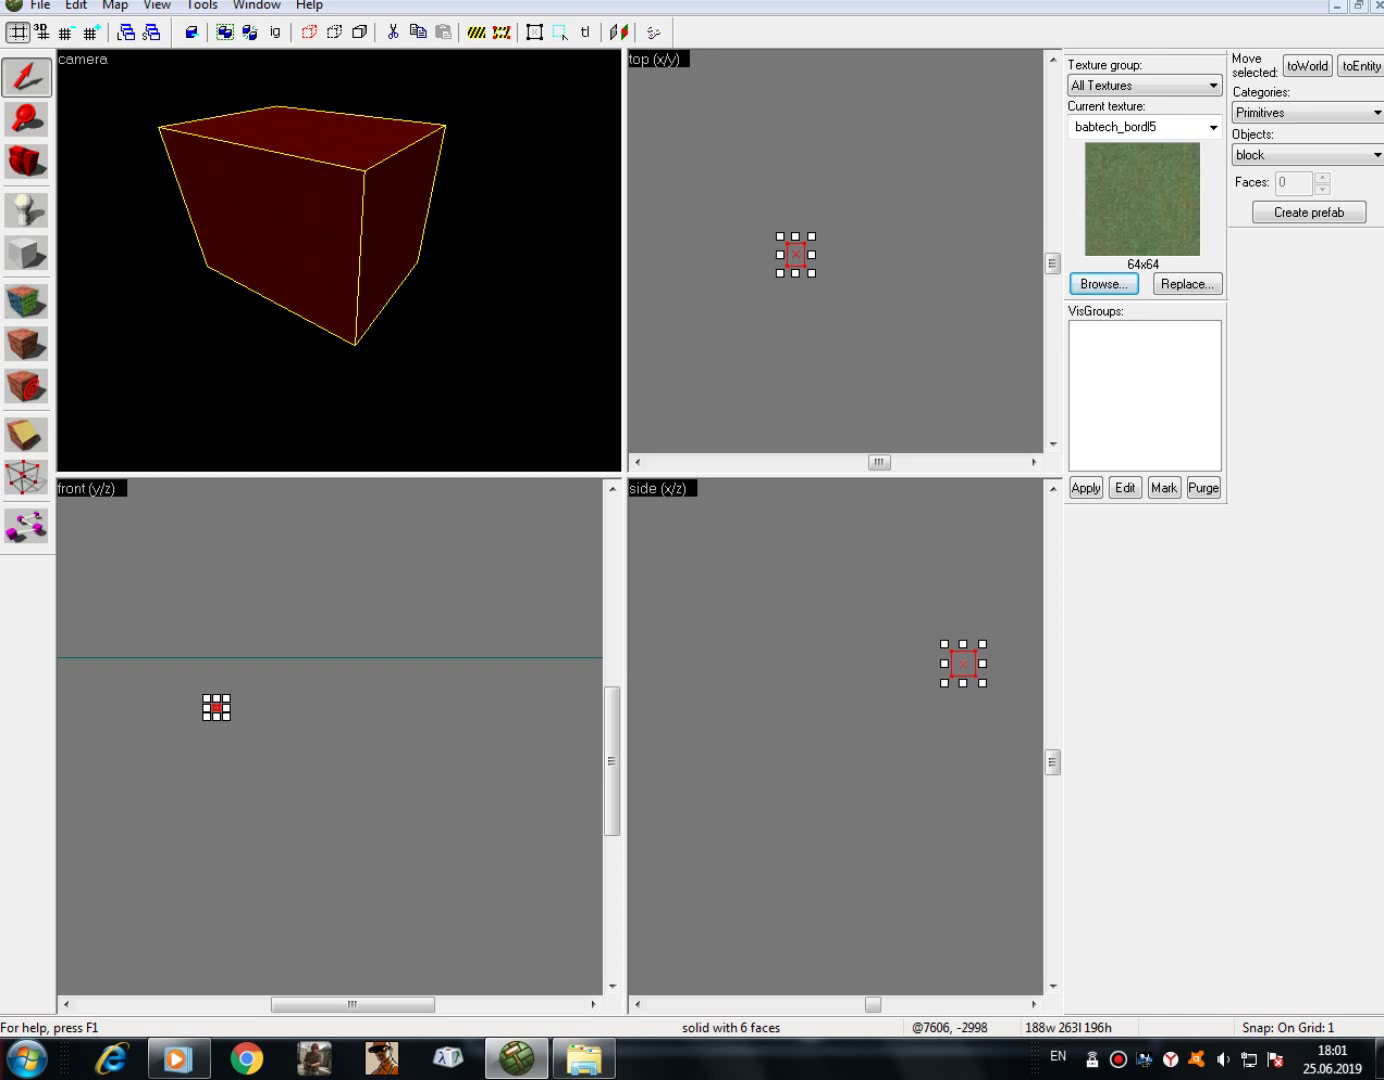
right_click(956, 228)
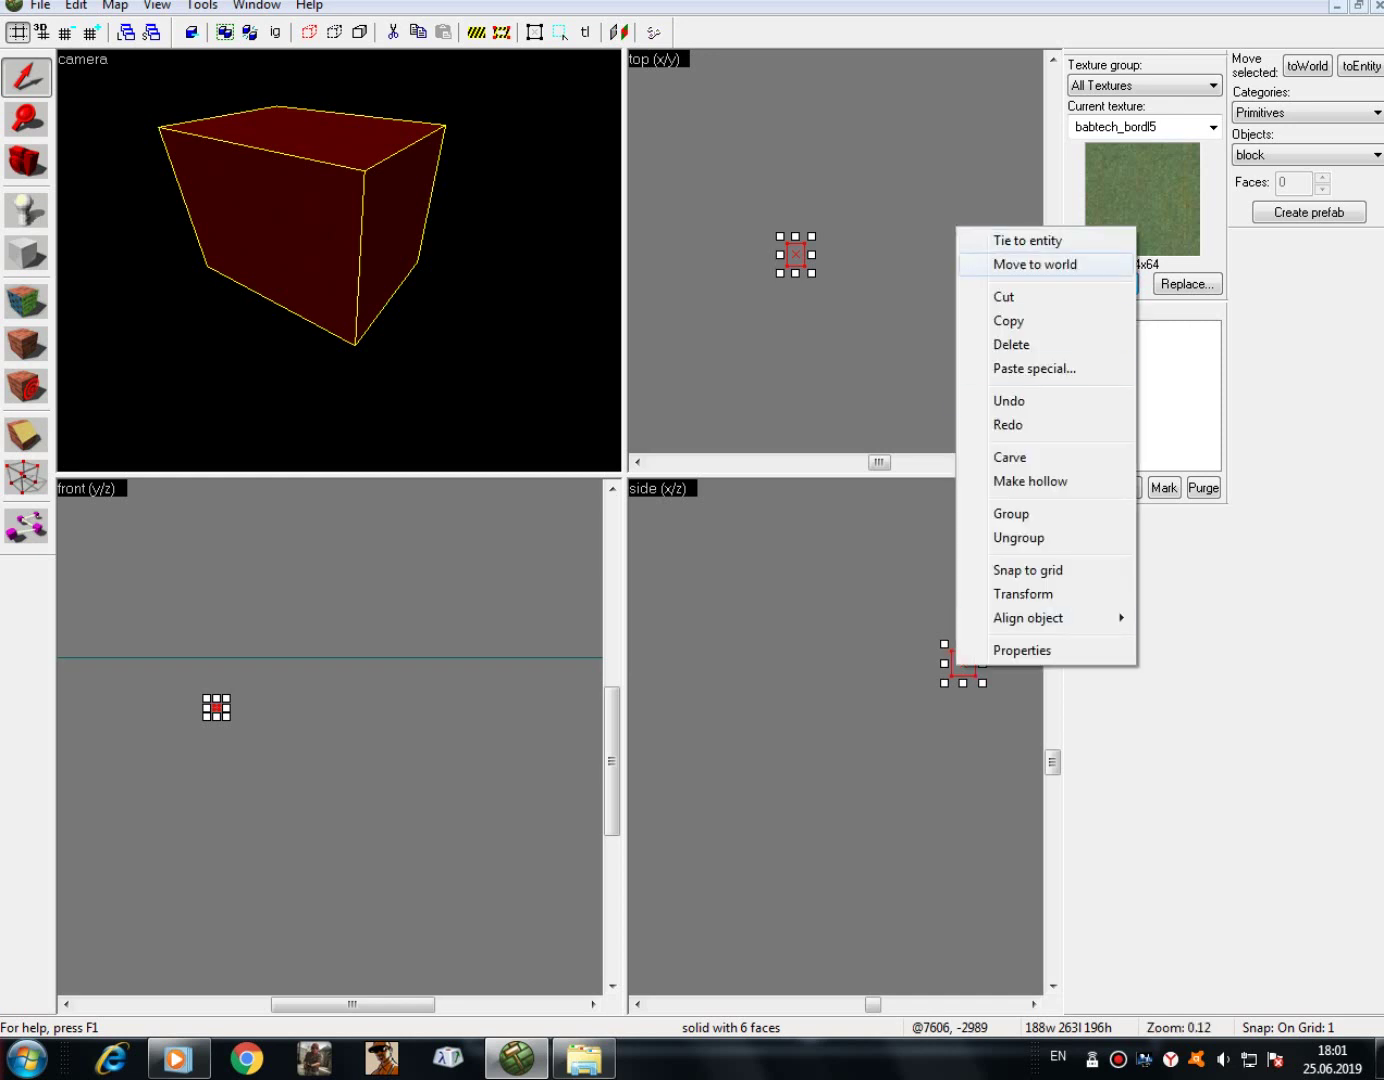
key("Escape")
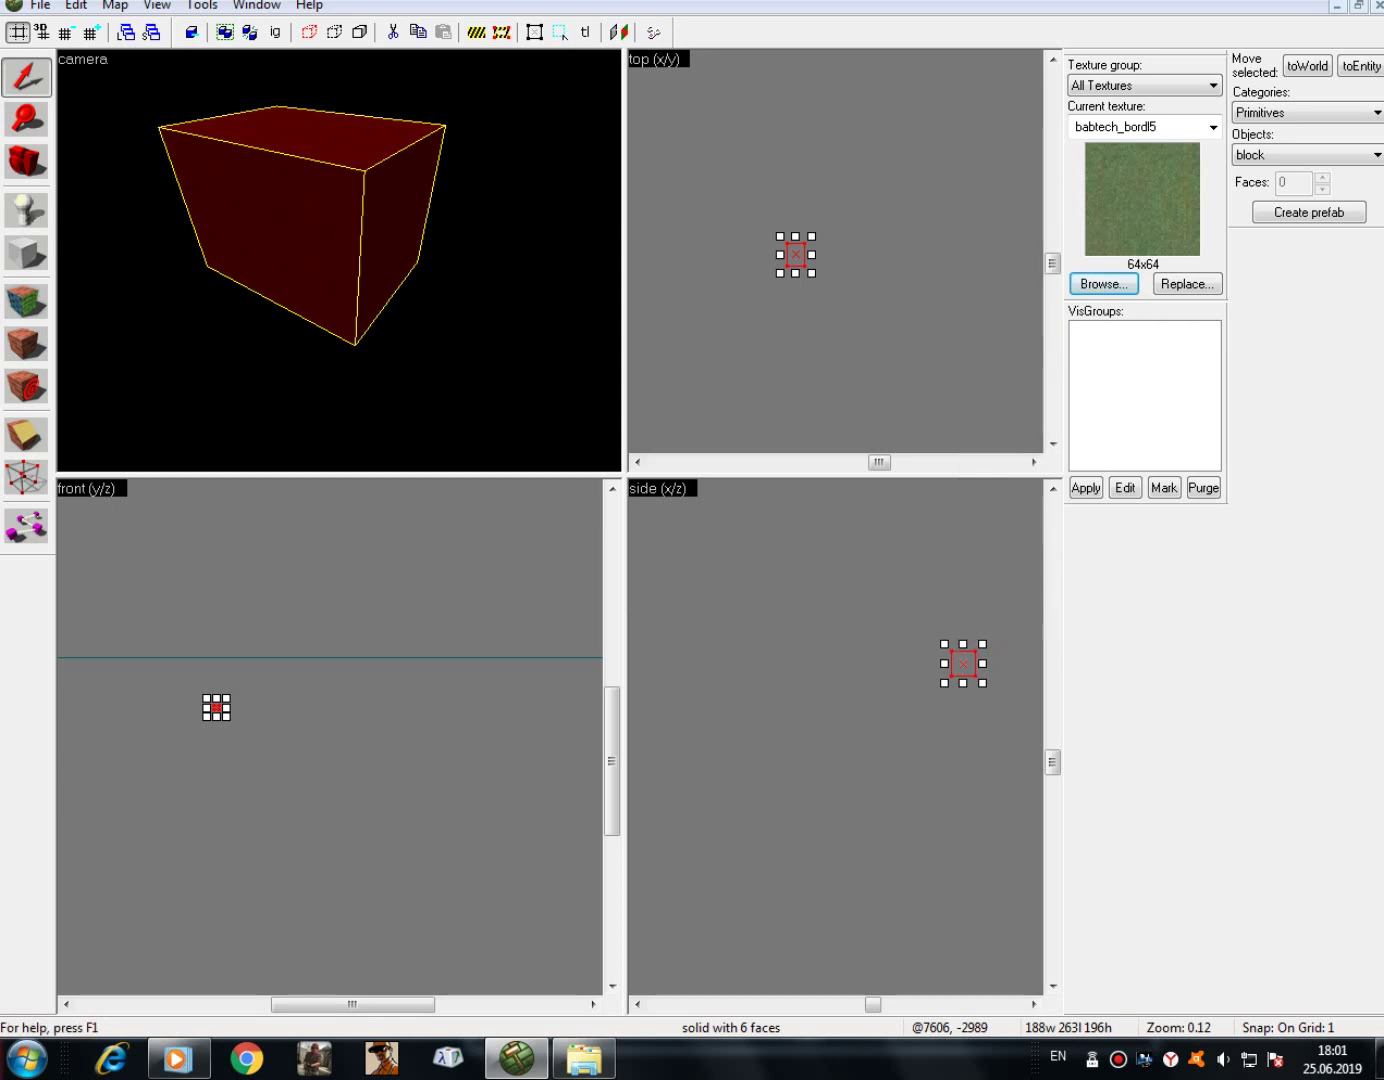
- Tie the selected block to an entity and look through the available entity classes
key("ctrl+t")
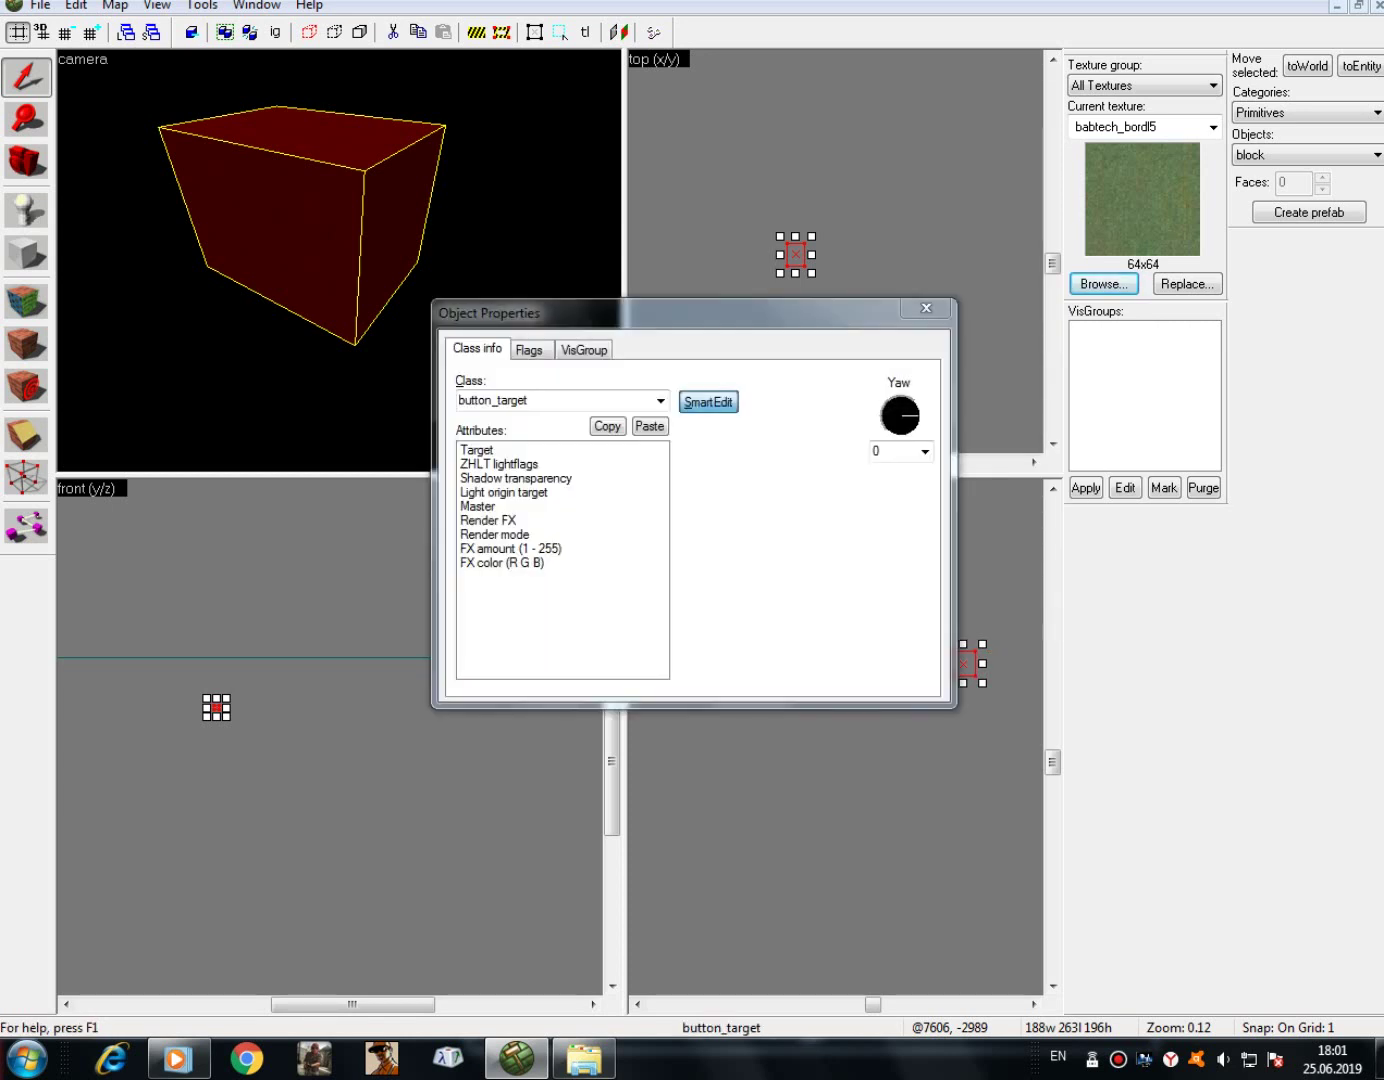
left_click(660, 401)
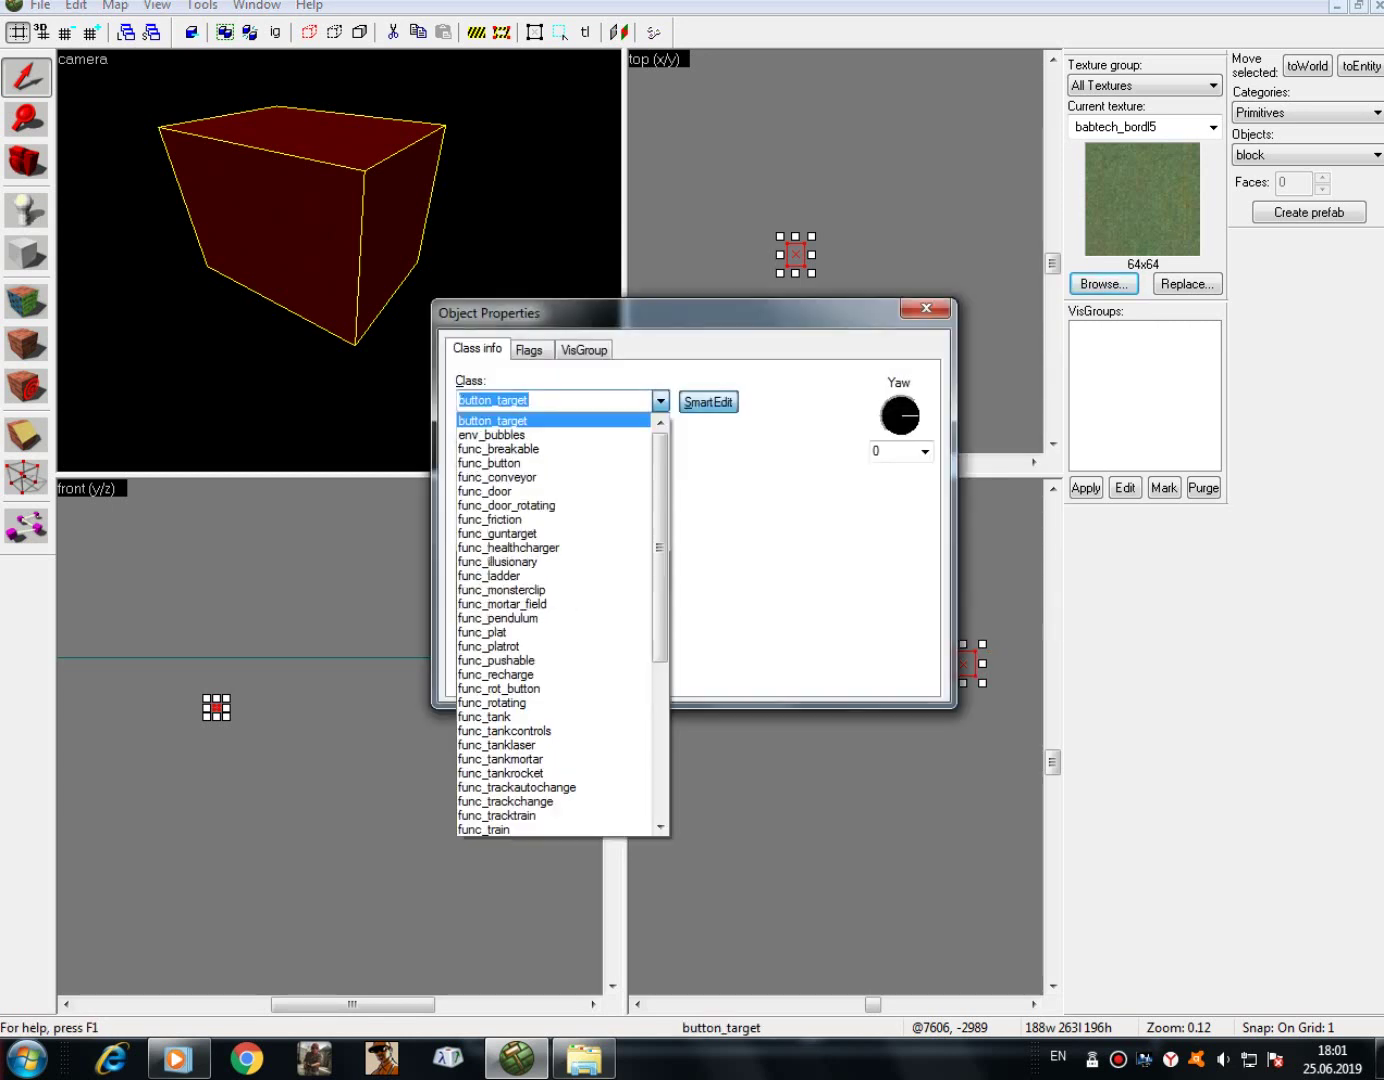
left_click(661, 401)
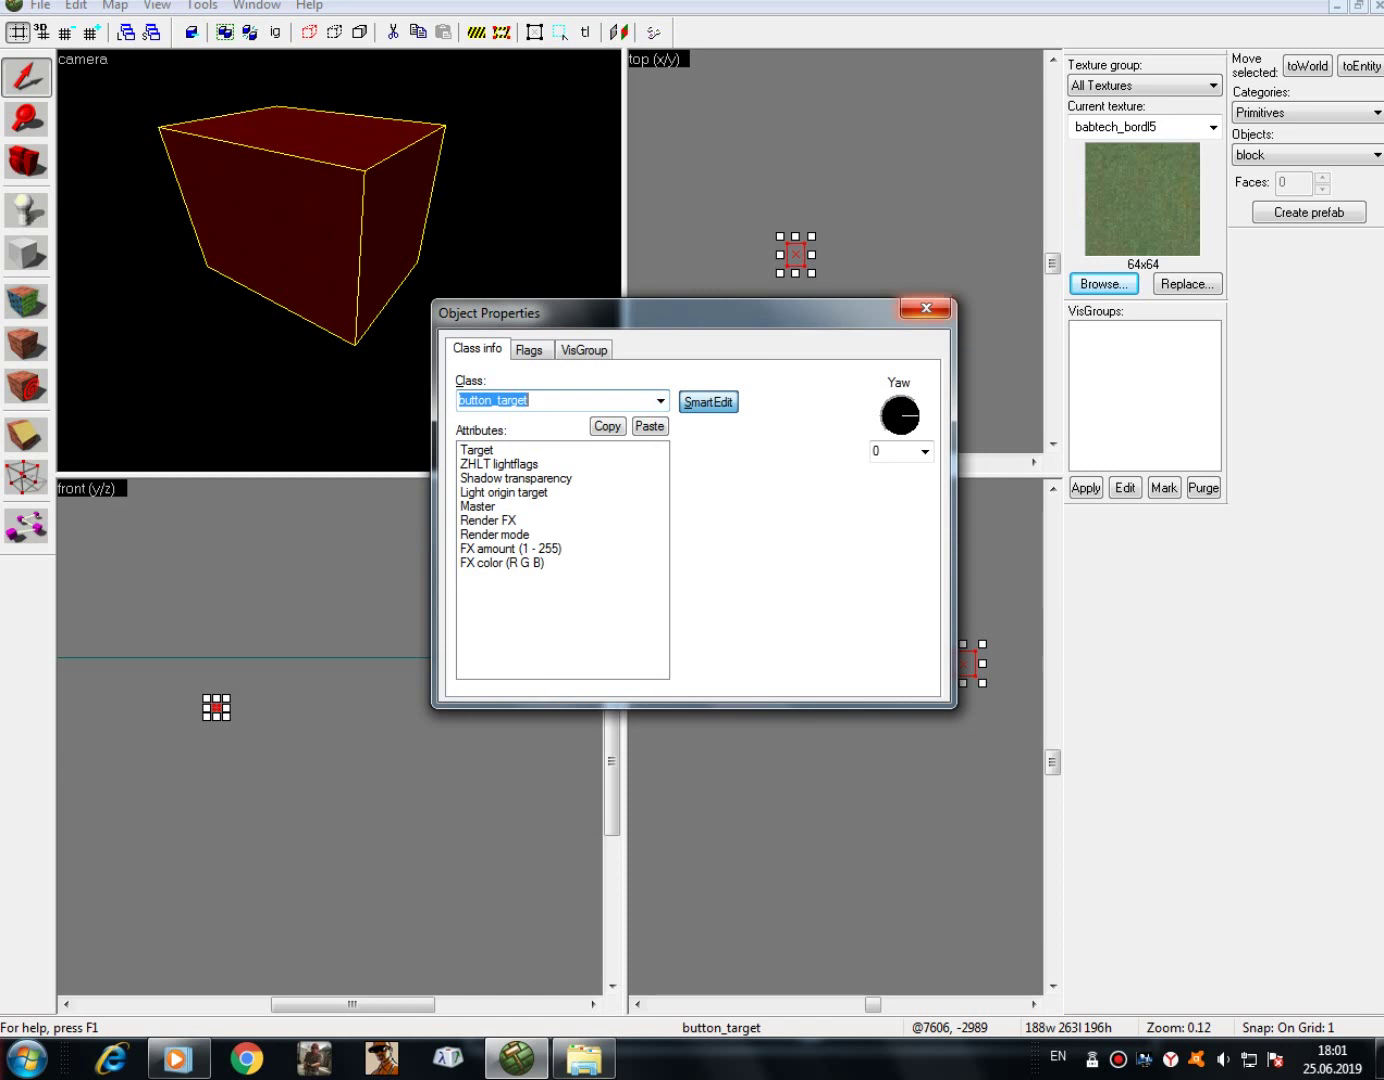
left_click(926, 308)
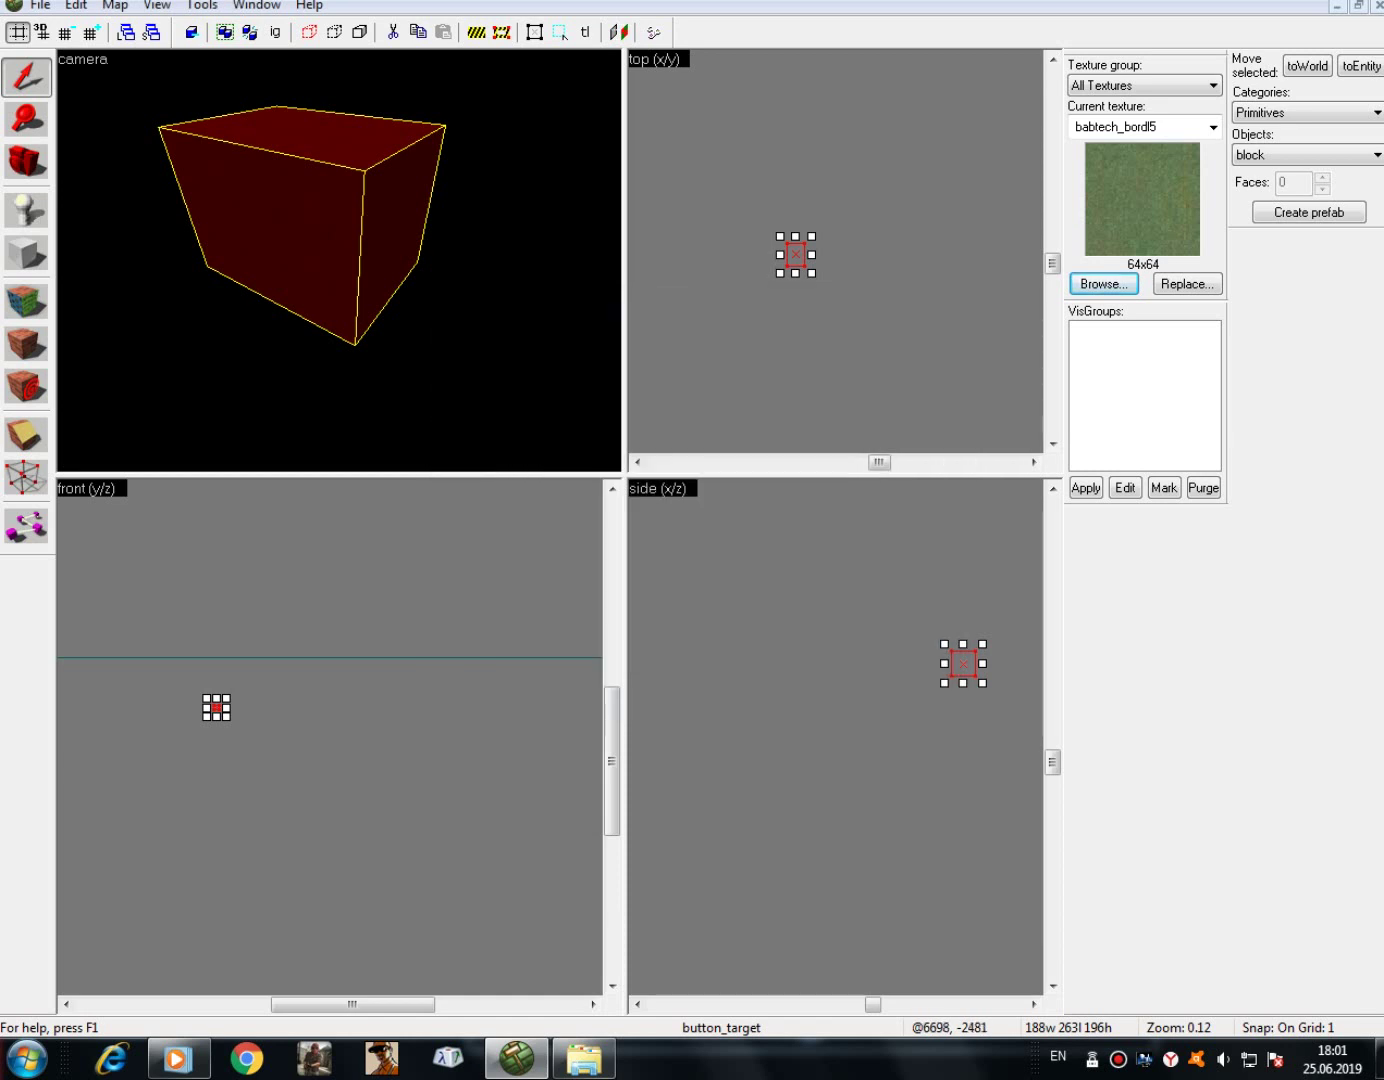
- Move the block from its entity back to the world and check its object properties
scroll(340, 259, "down", 2)
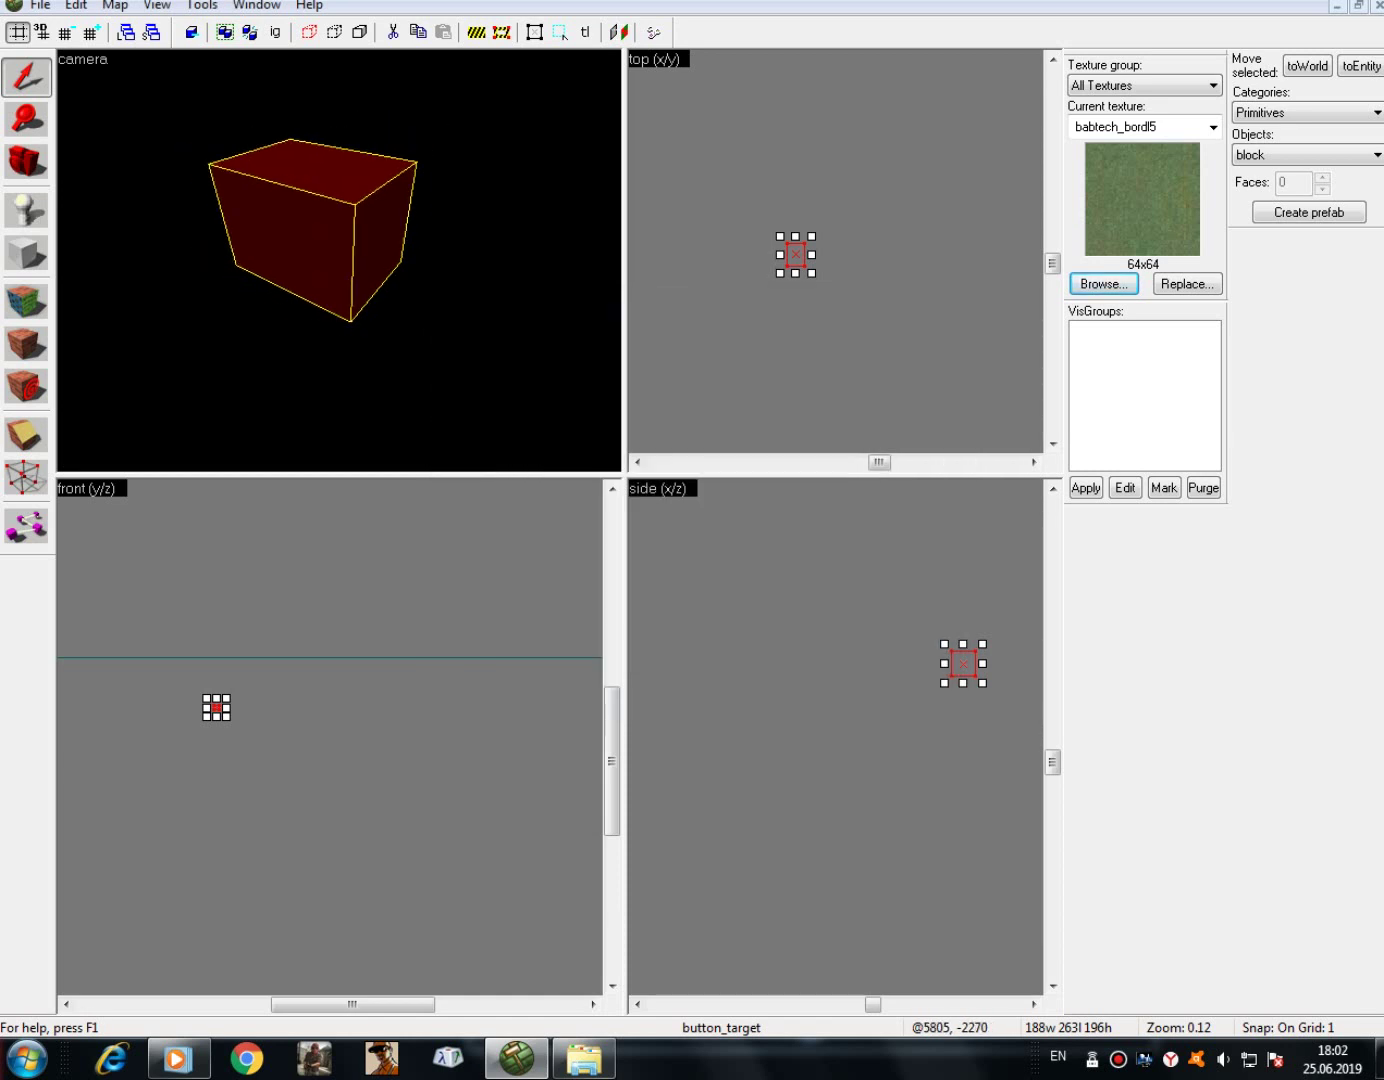
scroll(340, 260, "up", 4)
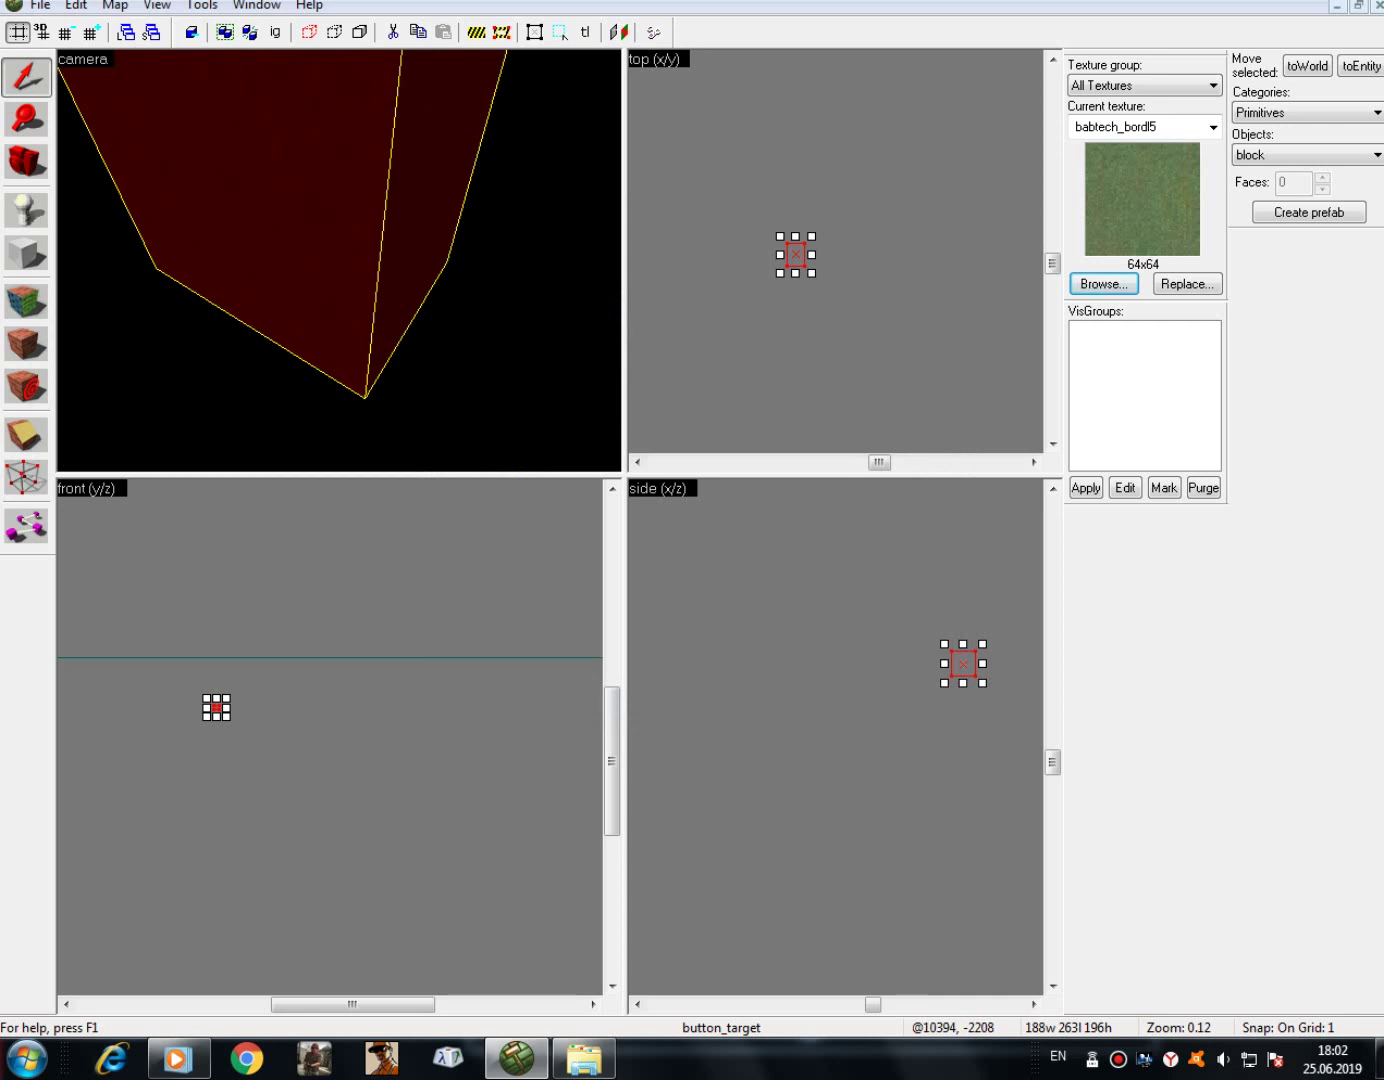
right_click(797, 246)
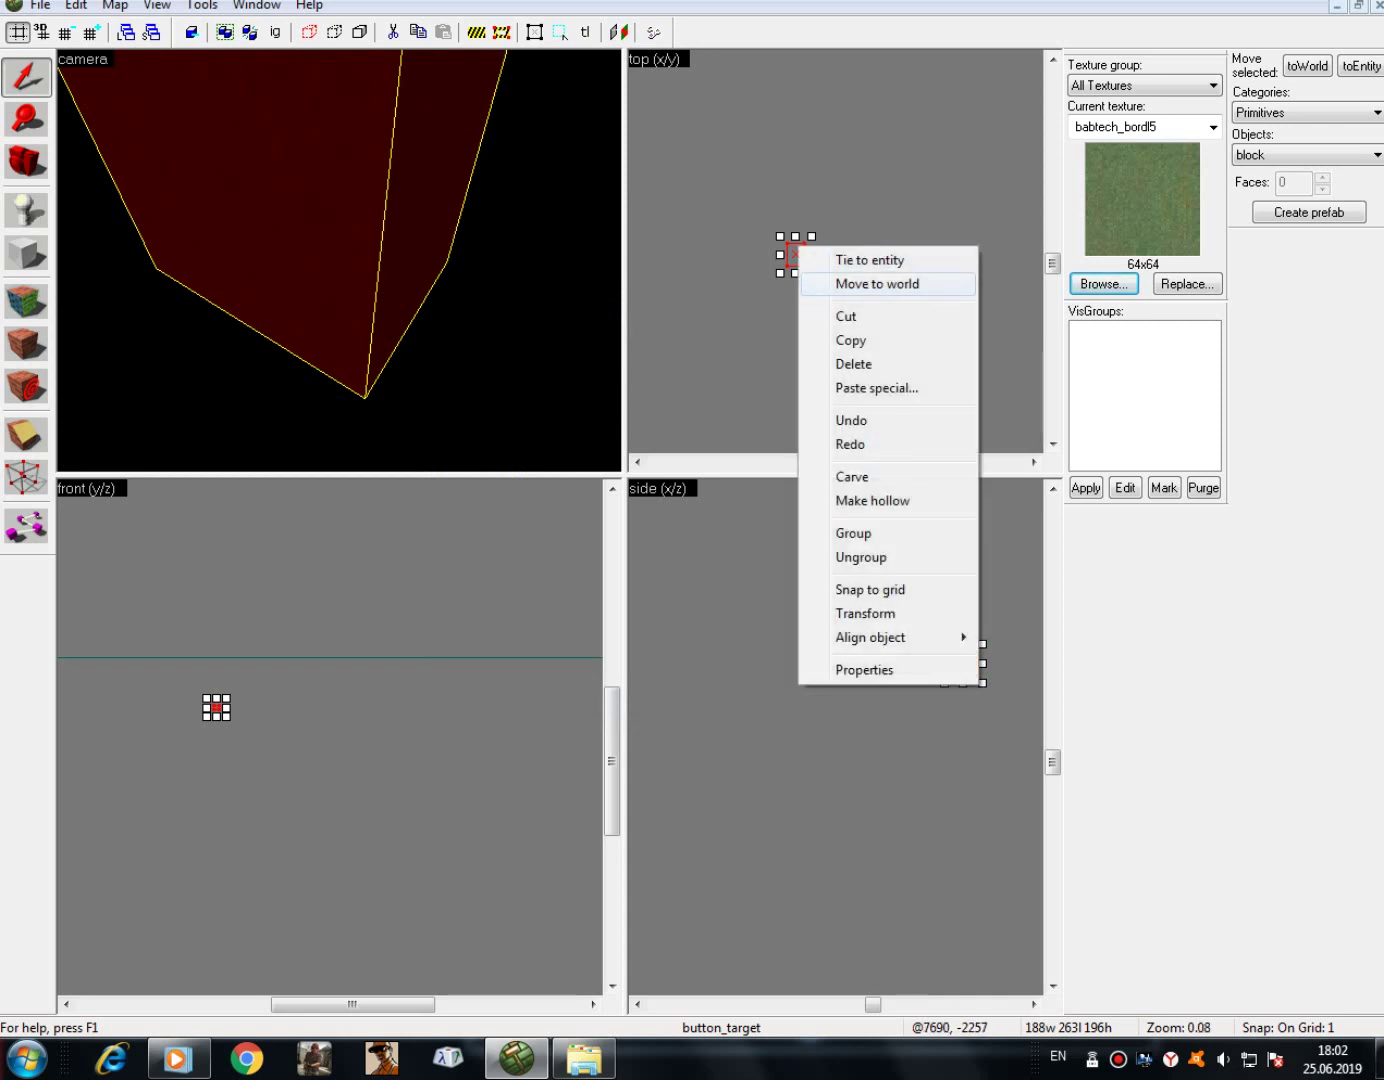
left_click(877, 285)
right_click(797, 247)
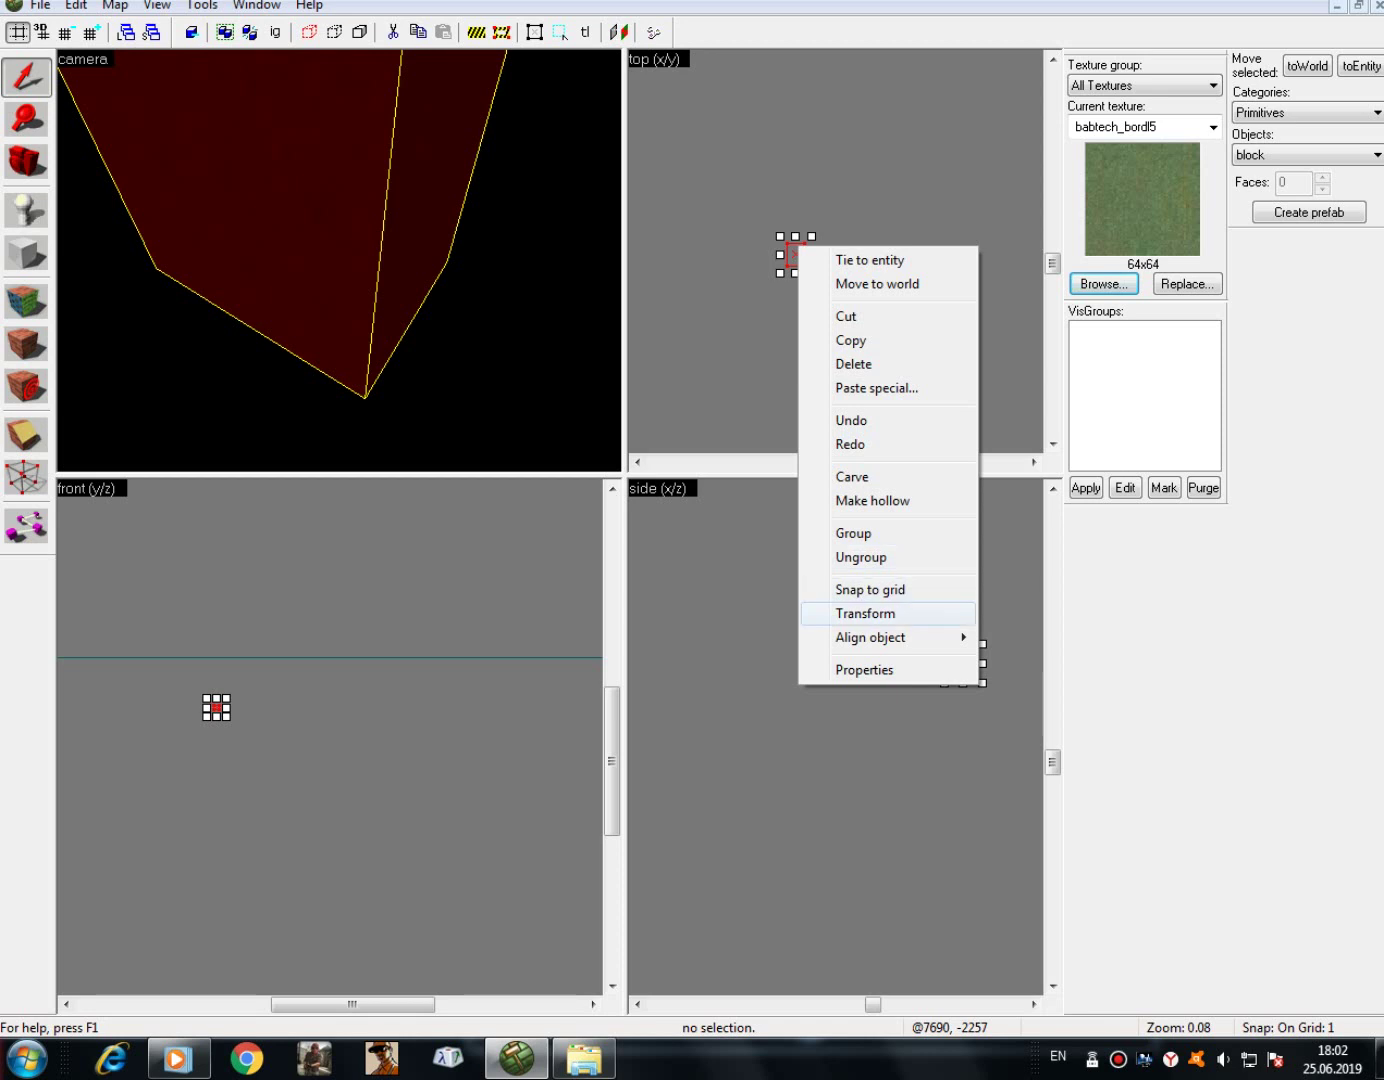
left_click(864, 671)
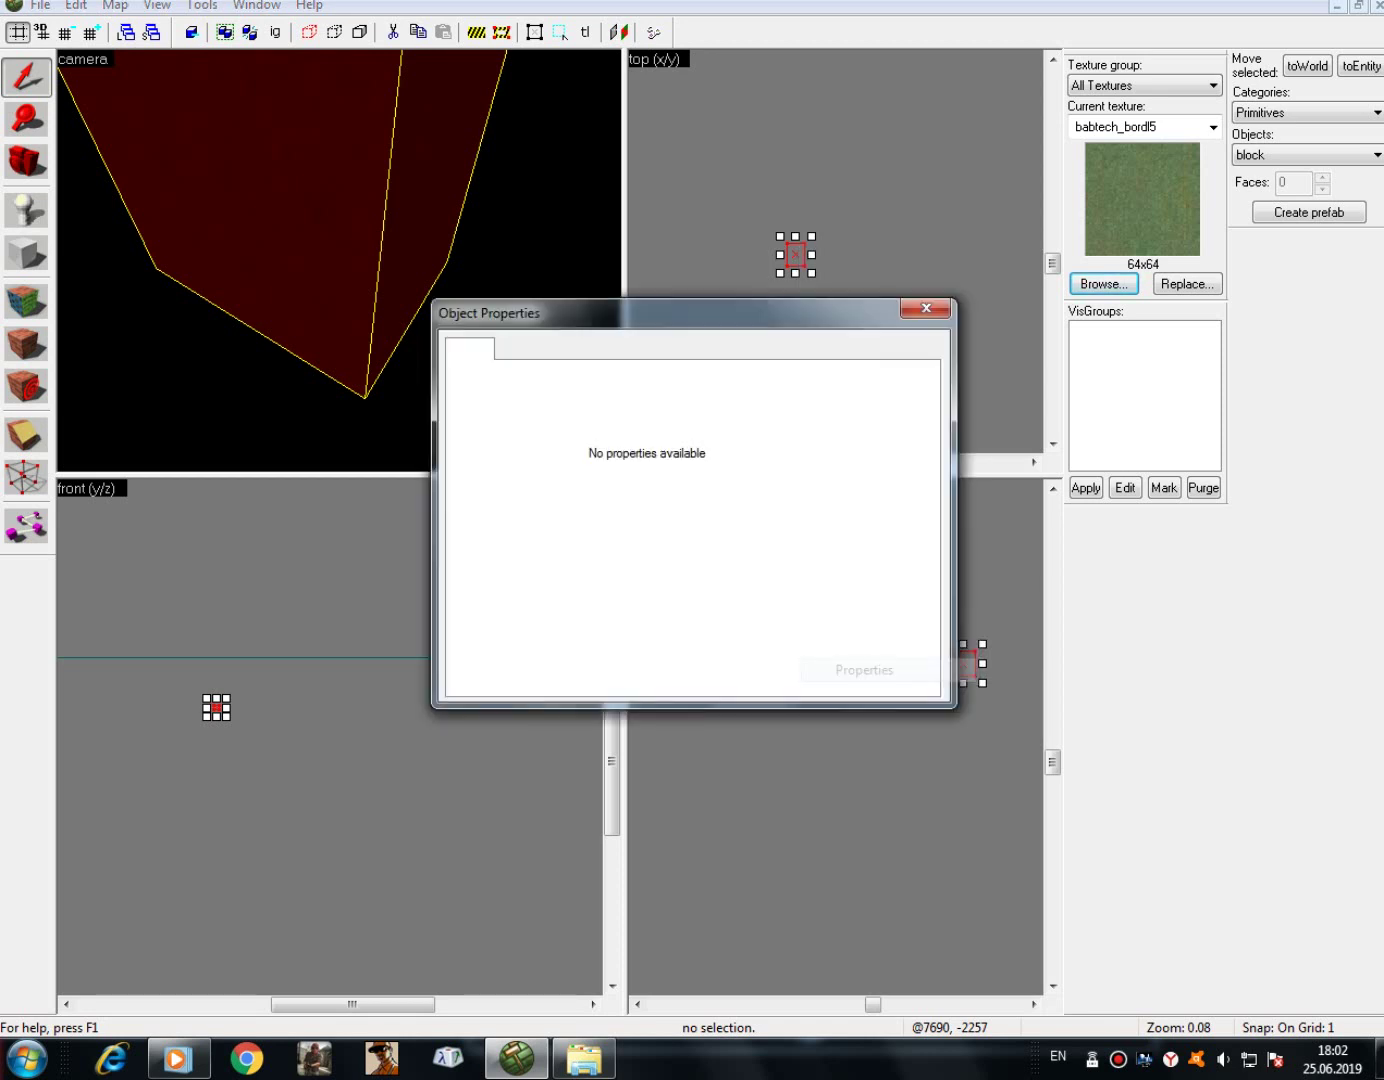
left_click(939, 305)
- Align the block to the left, and shorten it in the top view to a length of 114 units
right_click(795, 257)
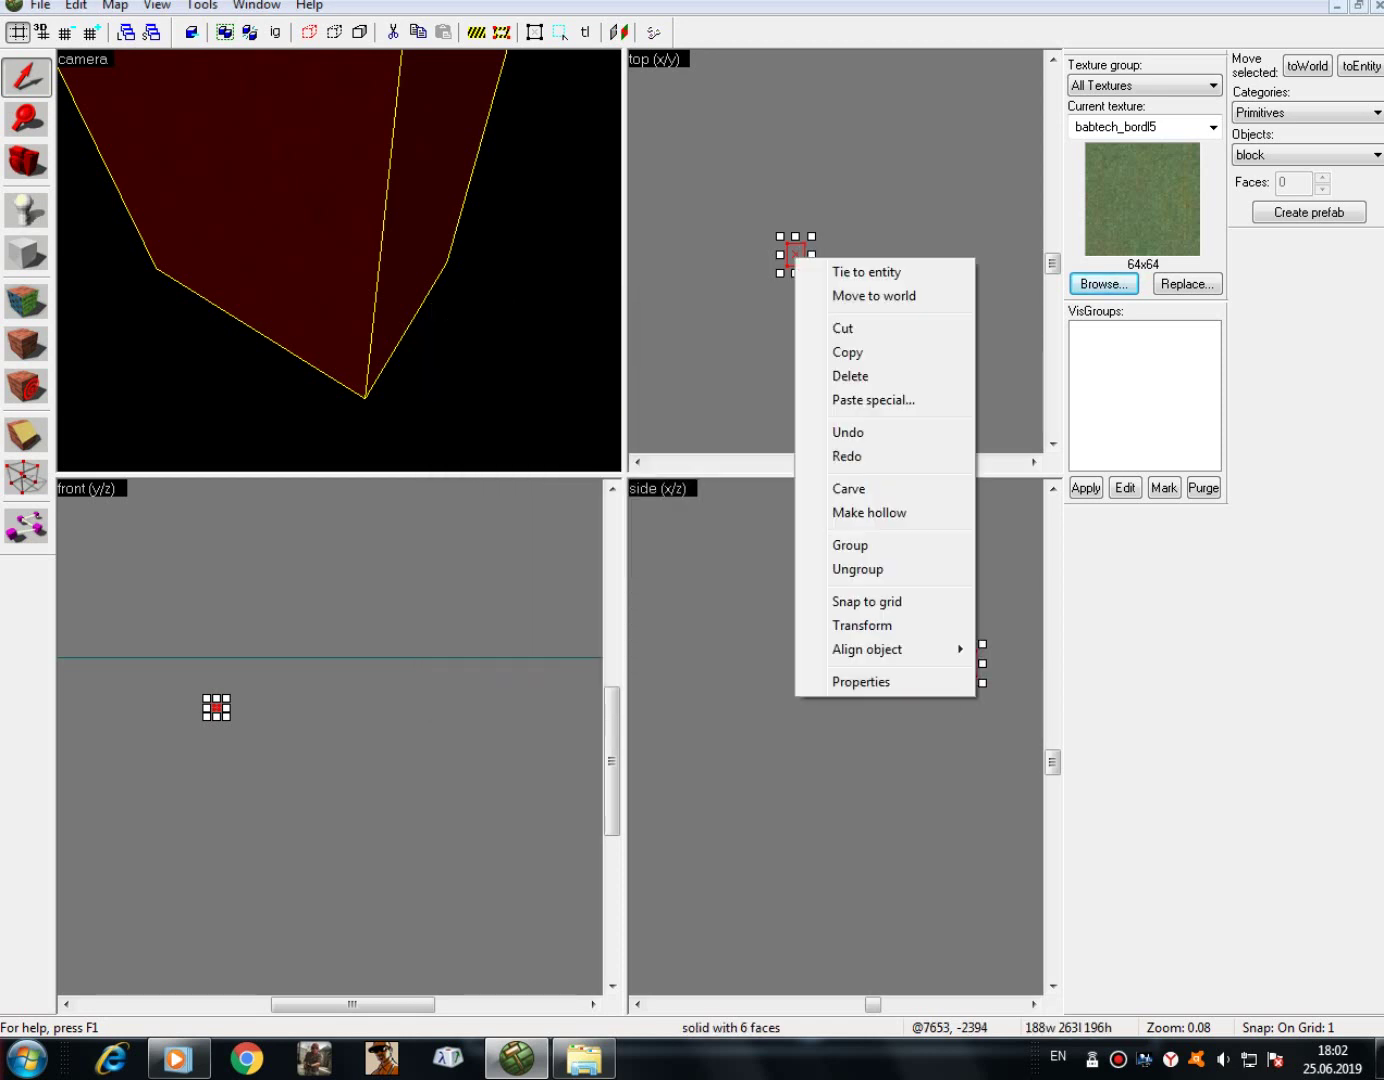
mouse_move(868, 649)
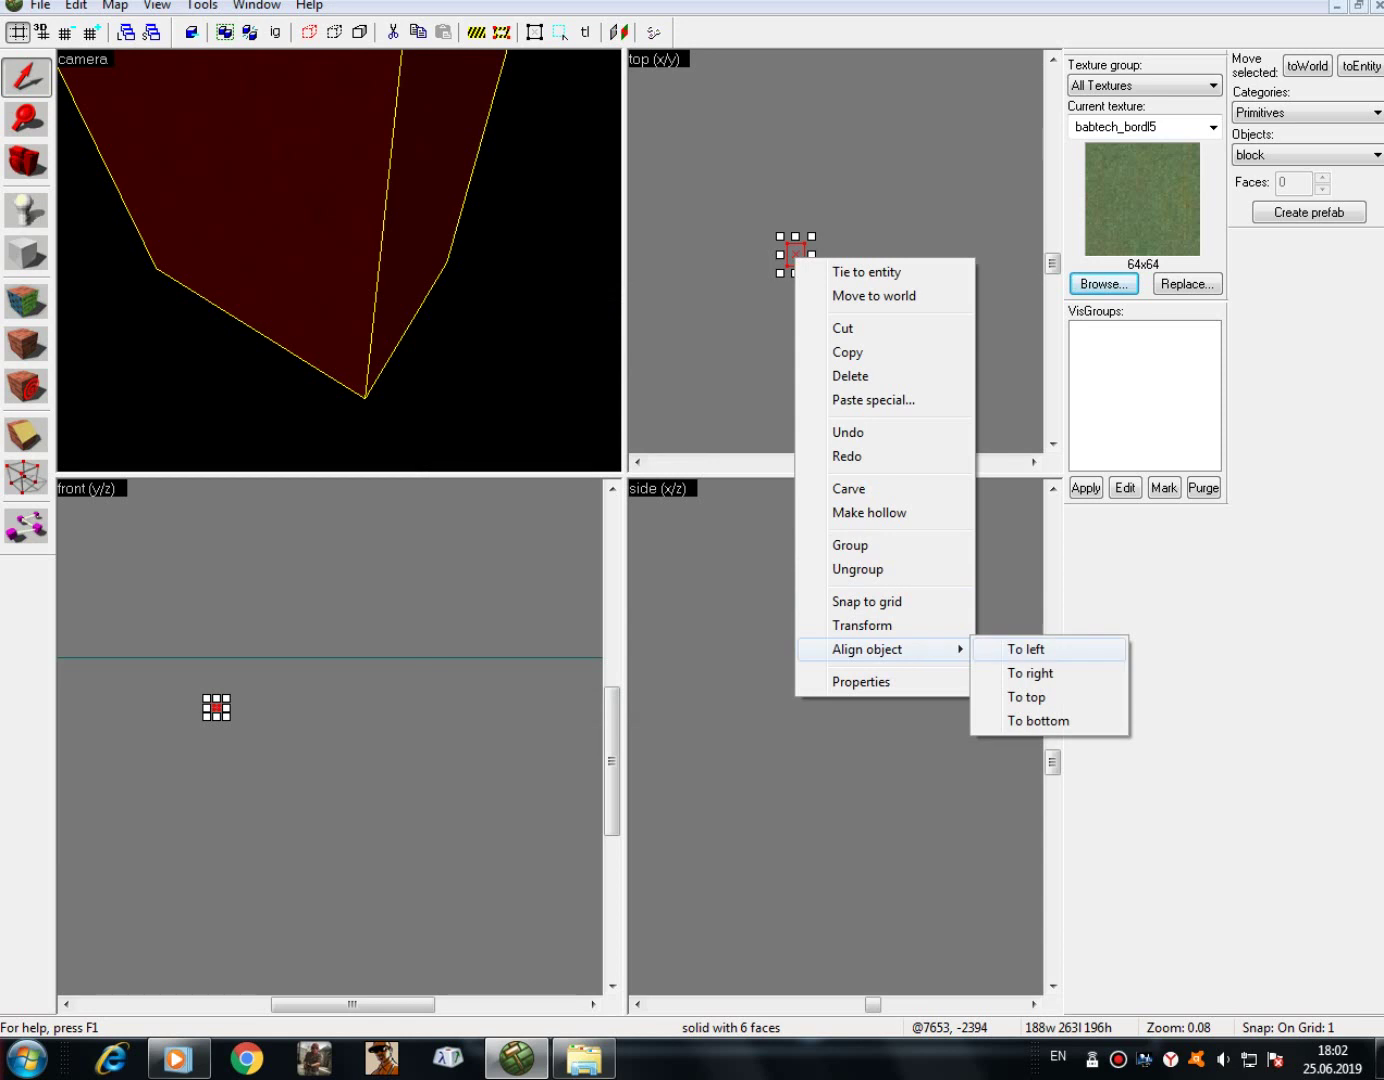
left_click(1026, 649)
left_click_drag(795, 272, 796, 259)
scroll(591, 262, "down", 2)
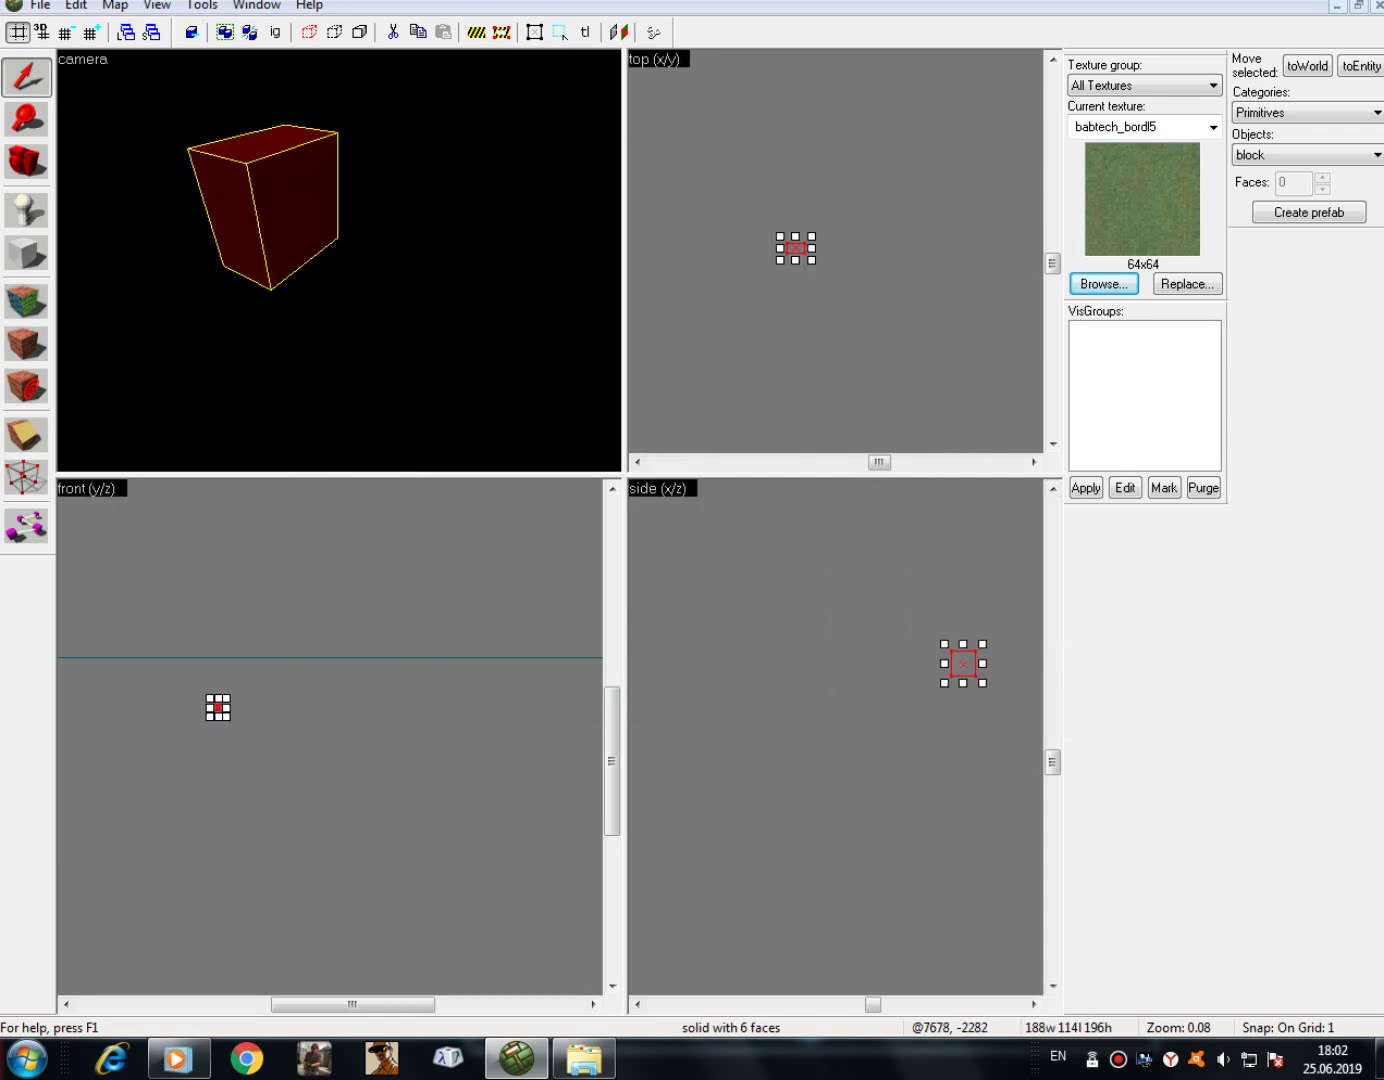
- Align the selected block to the right, and then to the bottom
right_click(795, 246)
mouse_move(869, 639)
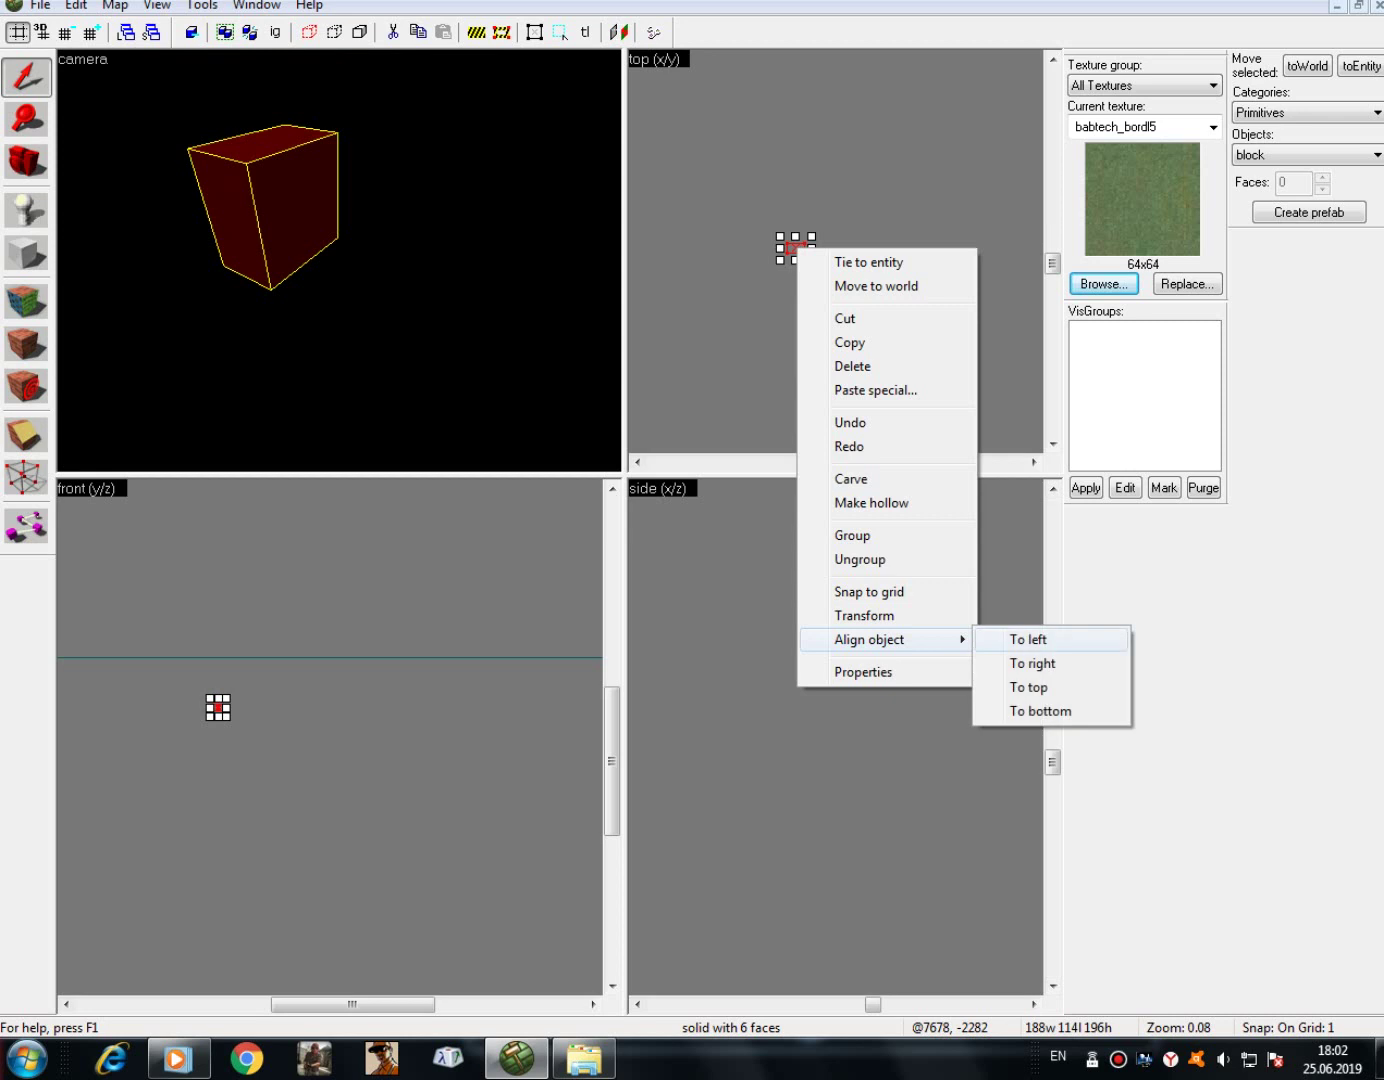
left_click(1031, 663)
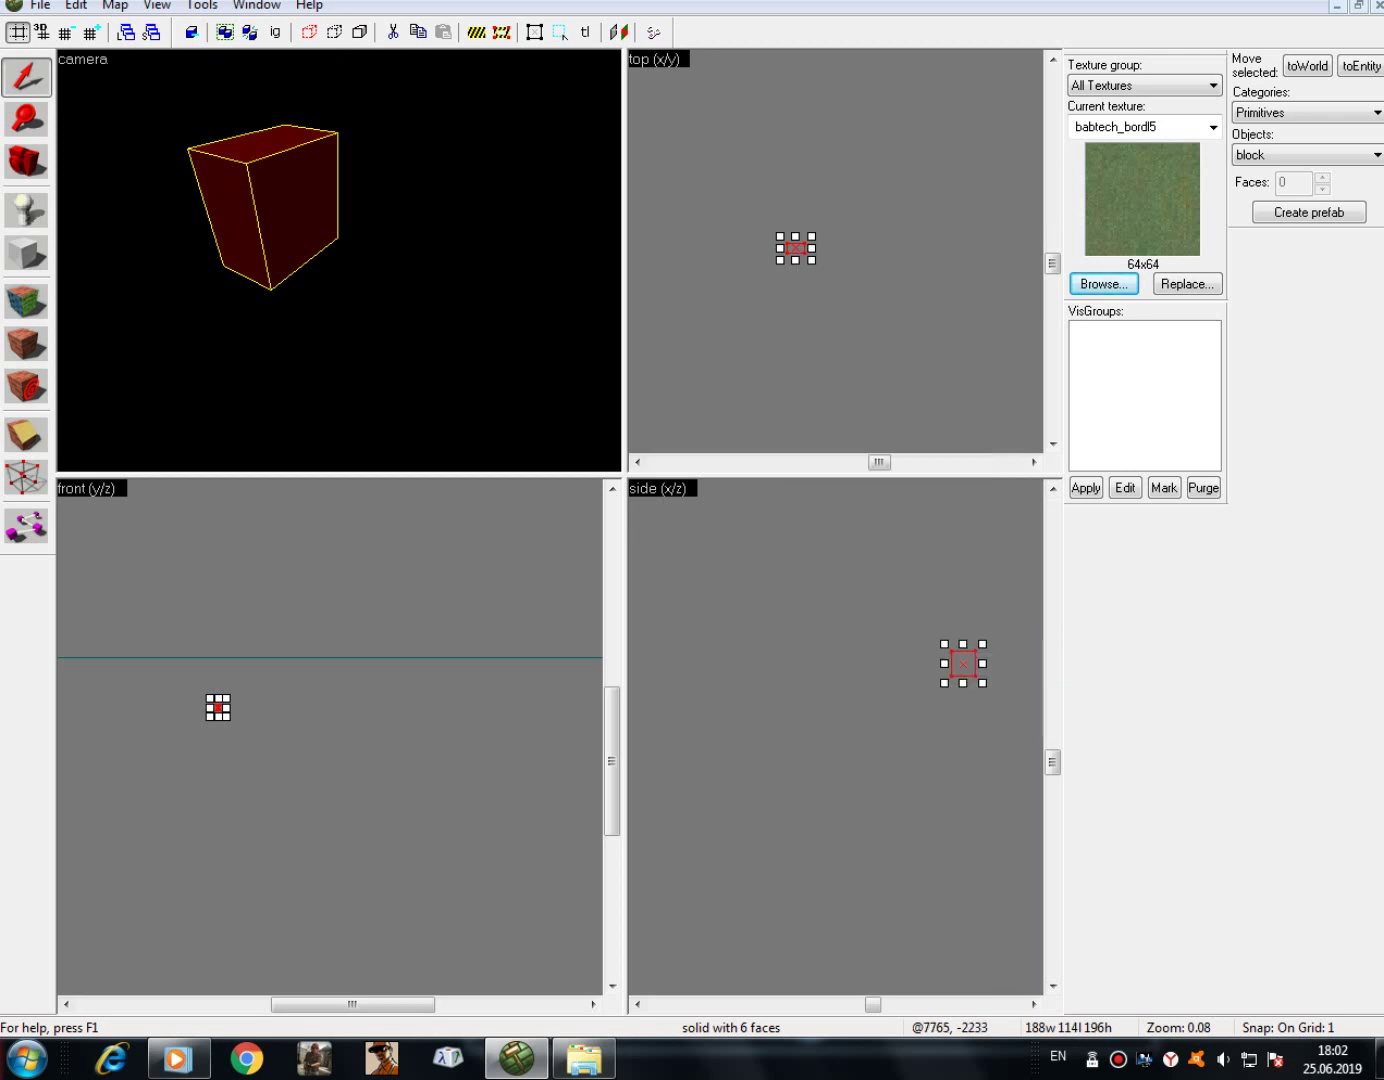
right_click(797, 247)
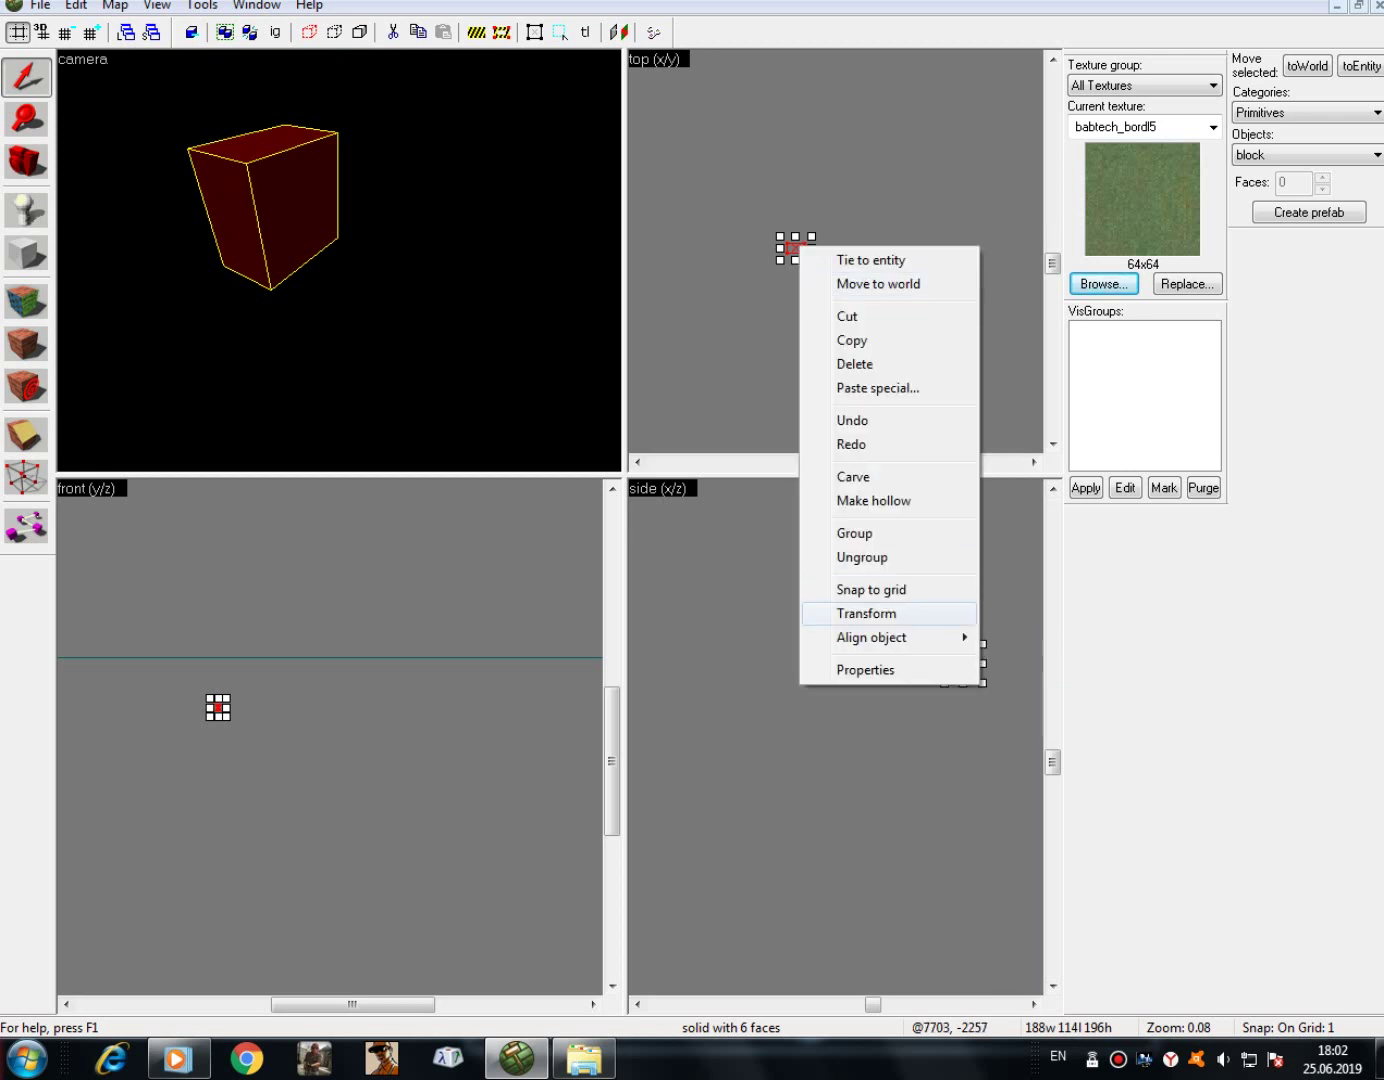
mouse_move(871, 637)
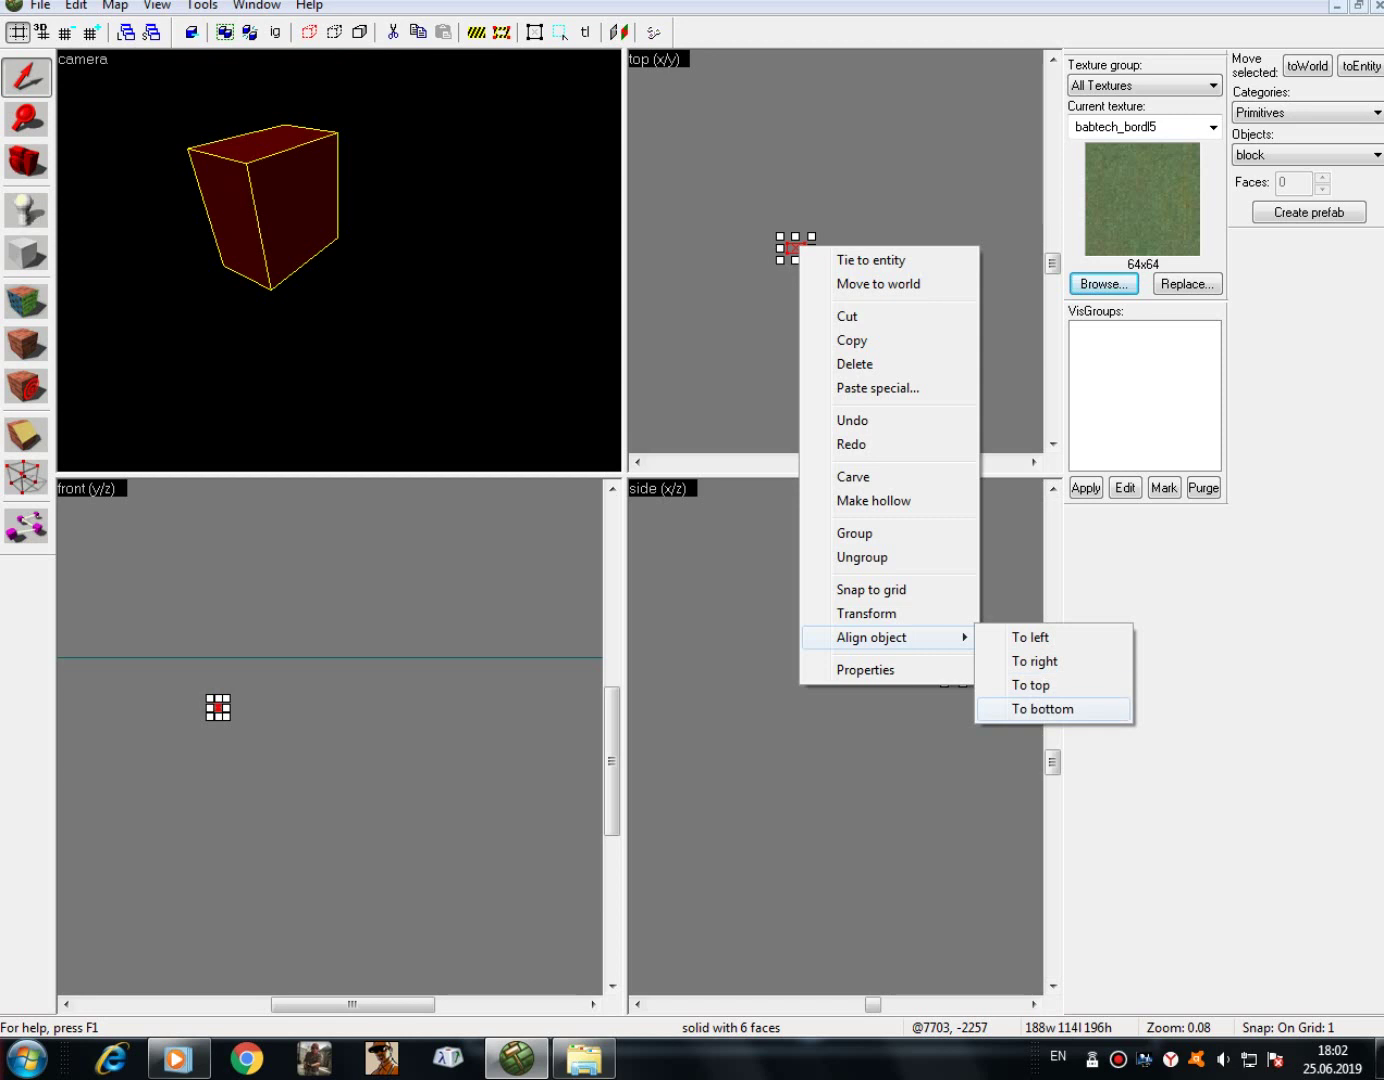
left_click(1050, 708)
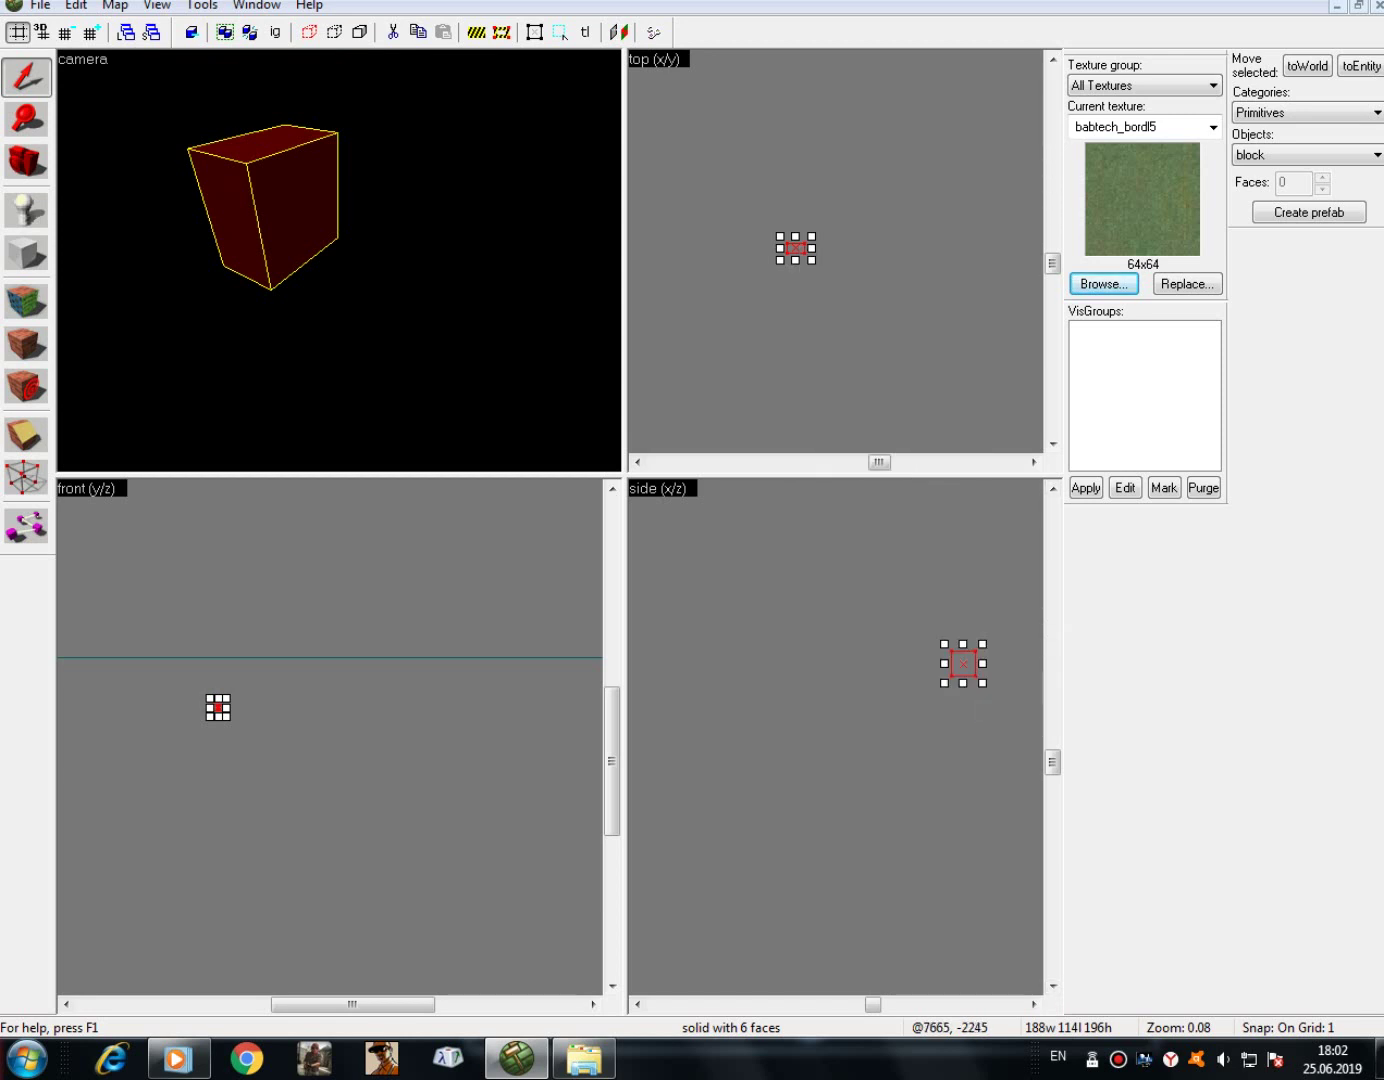
- Rotate the block by 3 on the Y axis with Transform, and check its tilt in the camera view
right_click(795, 245)
left_click(860, 614)
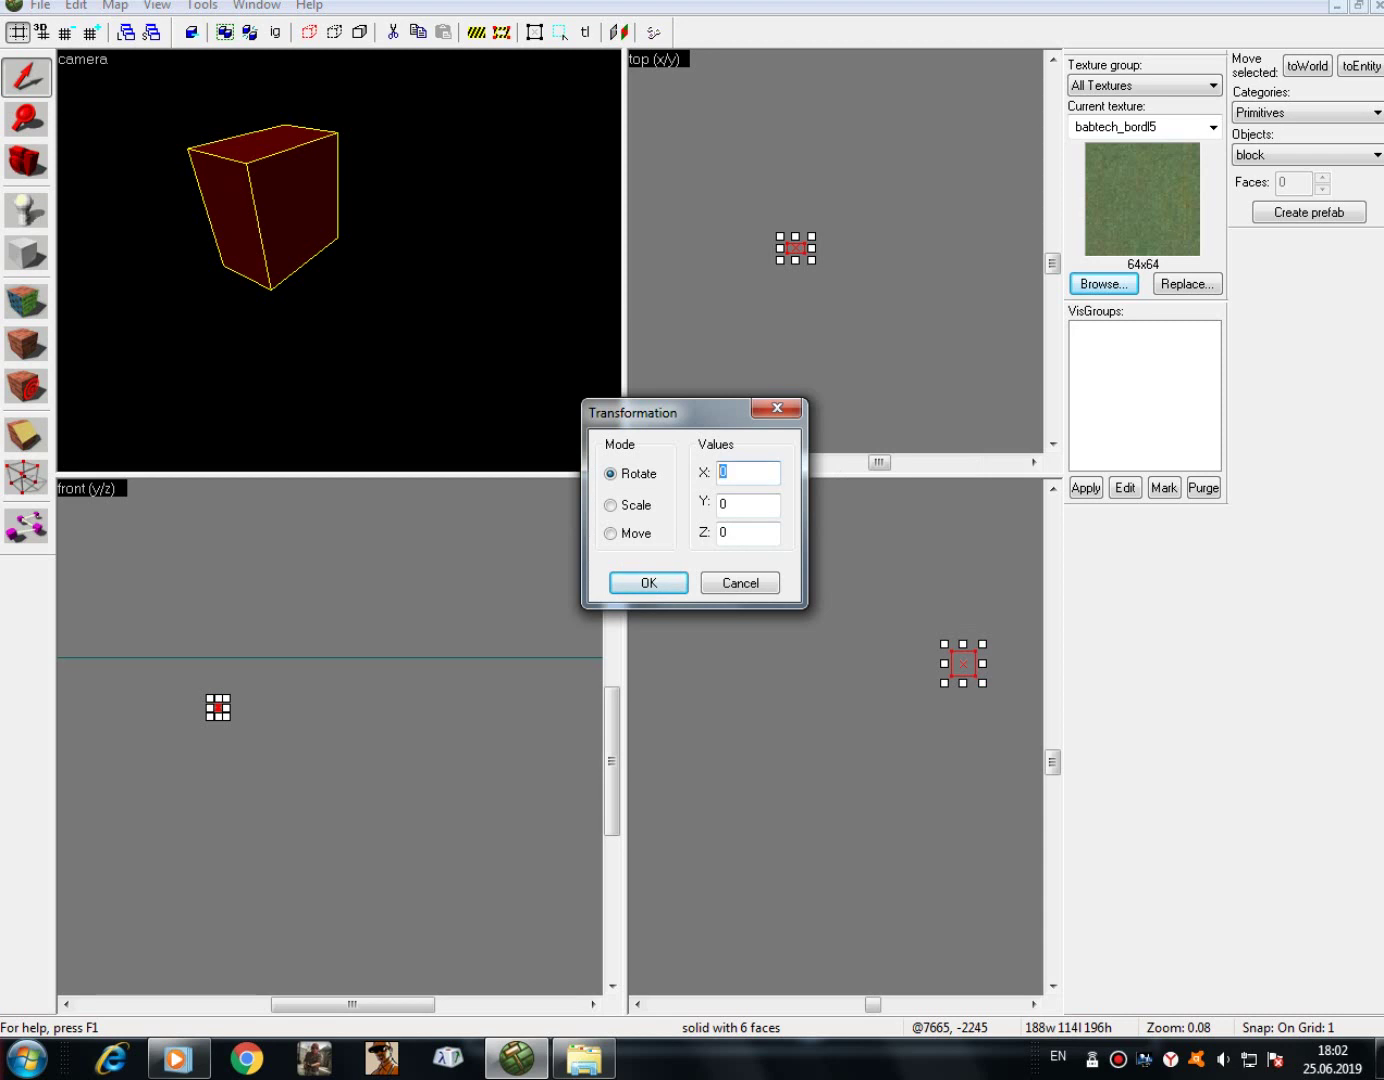
key("Tab")
type("3")
key("Tab")
left_click(647, 583)
key("a")
key("w")
left_click(26, 161)
left_click_drag(340, 259, 341, 260)
key("w")
key("a")
key("Down")
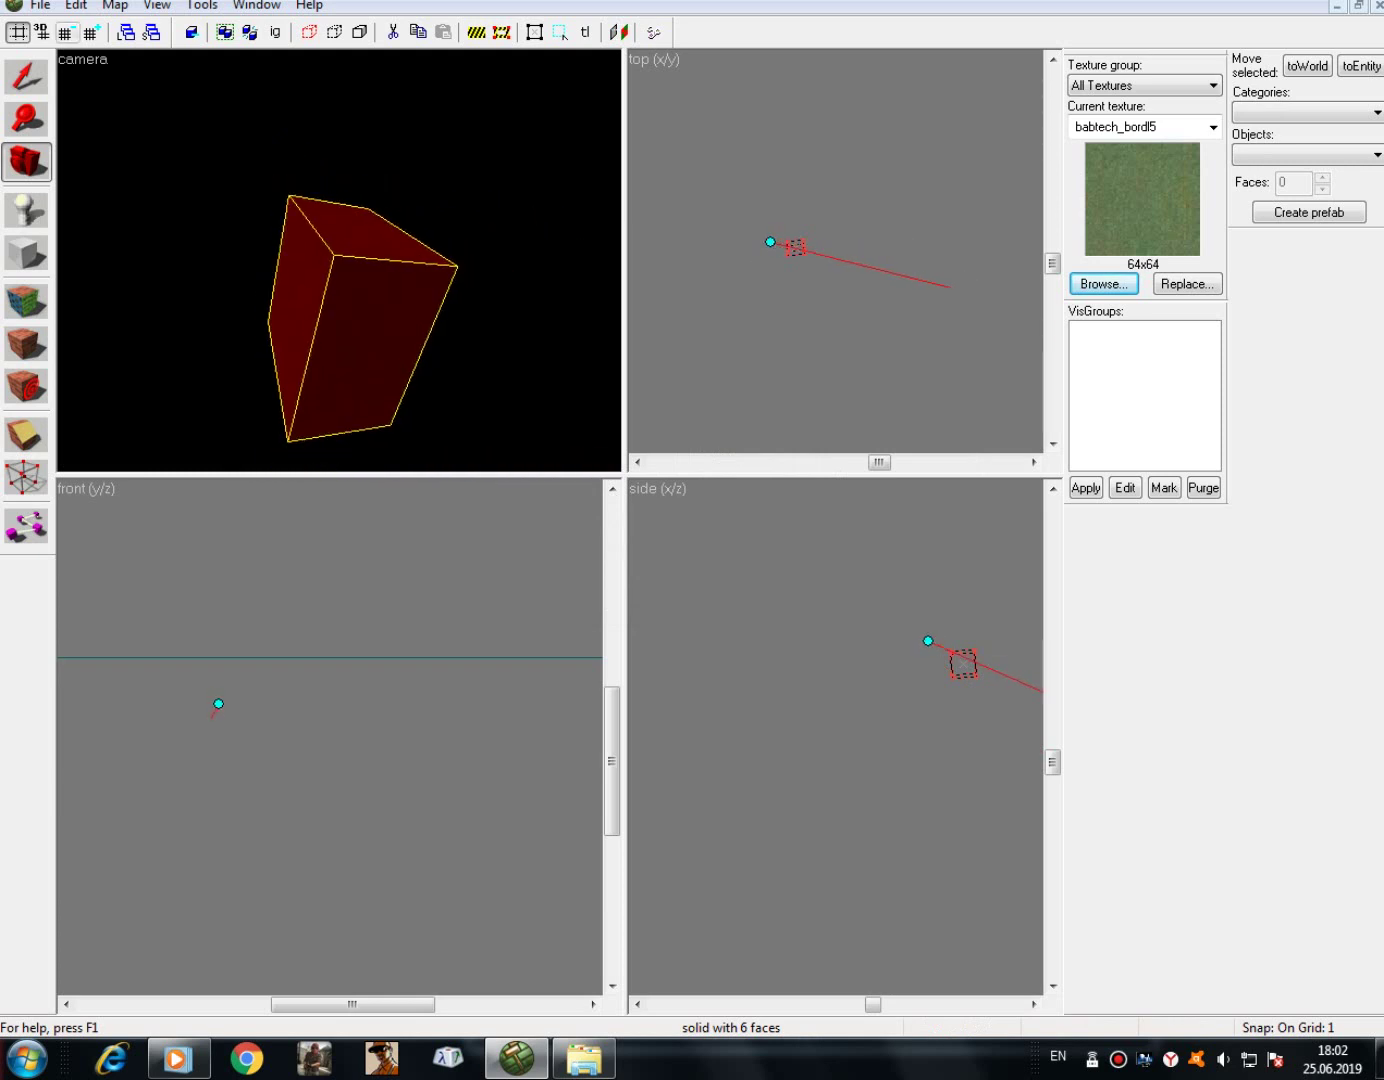
- Undo the block's rotation and look at the block from another angle in the camera view
key("alt+e")
key("Down")
key("Right")
key("Right")
key("Left")
key("Left")
key("Return")
key("d")
key("d")
left_click_drag(339, 259, 230, 266)
key("w")
key("w")
key("d")
- Cut the block and paste it back into the map from the top view
left_click(26, 78)
right_click(806, 246)
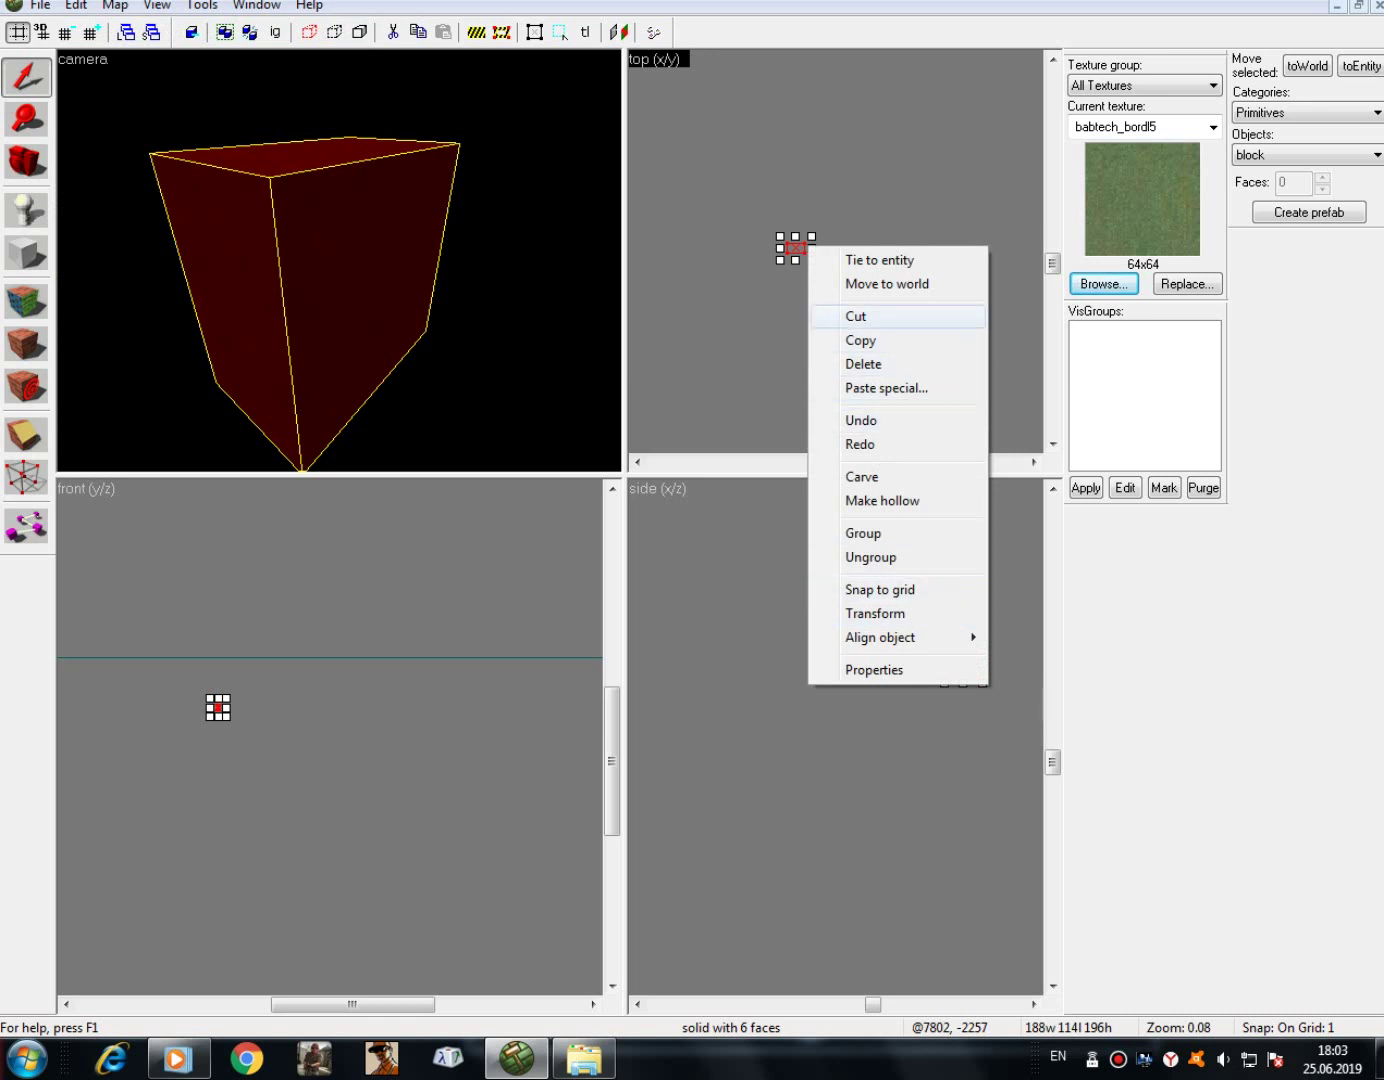
left_click(856, 316)
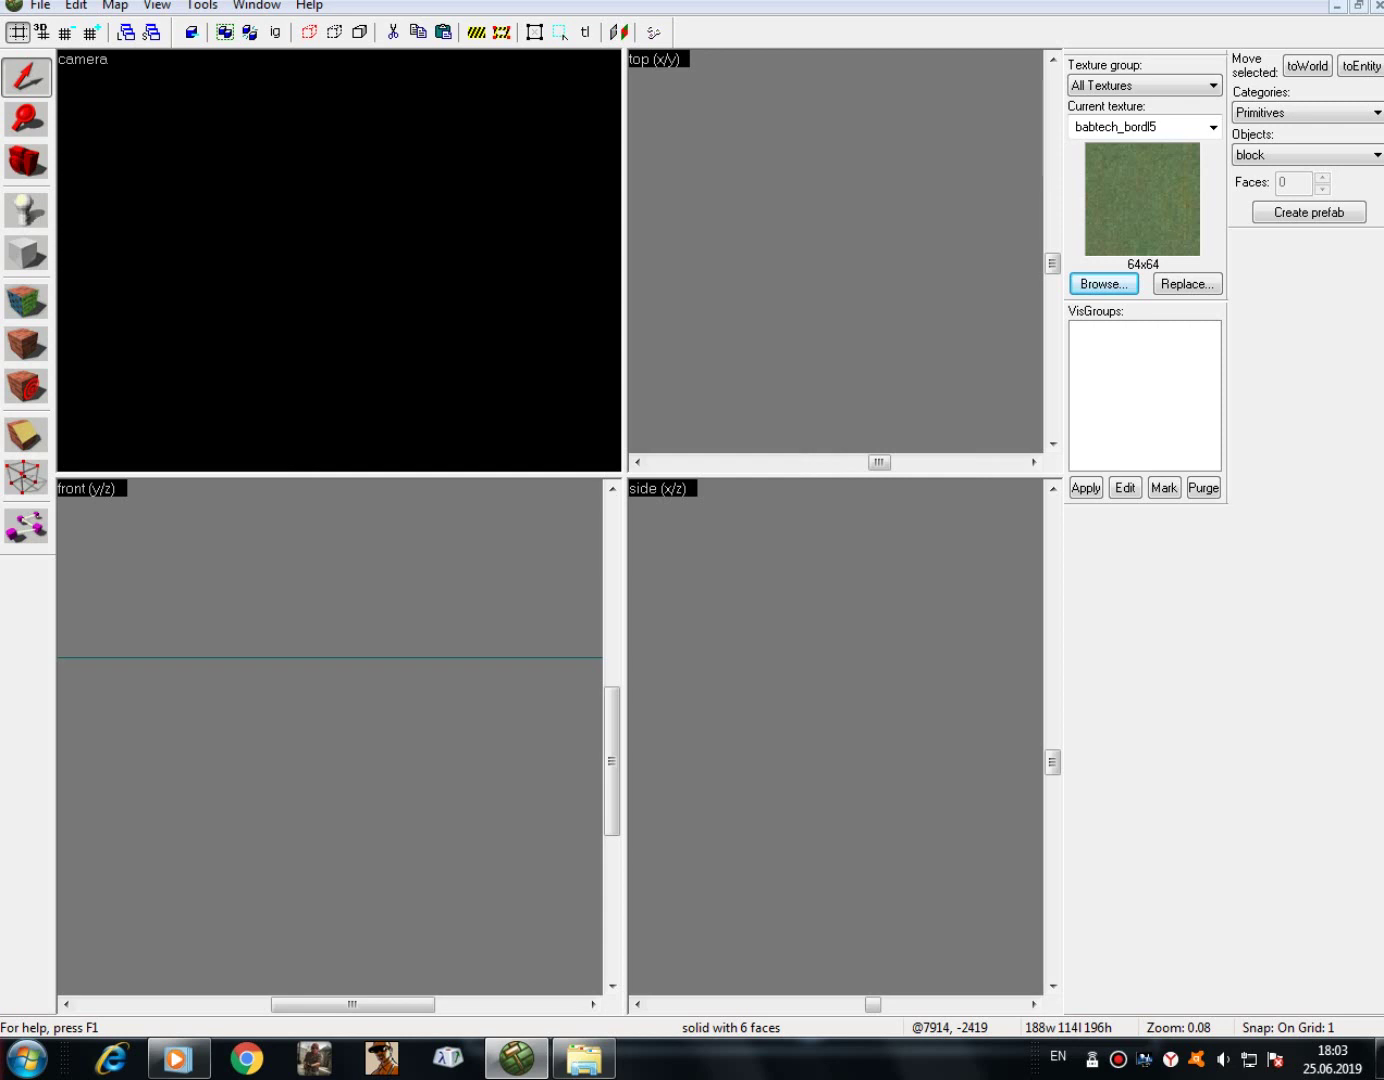
right_click(819, 262)
left_click(870, 274)
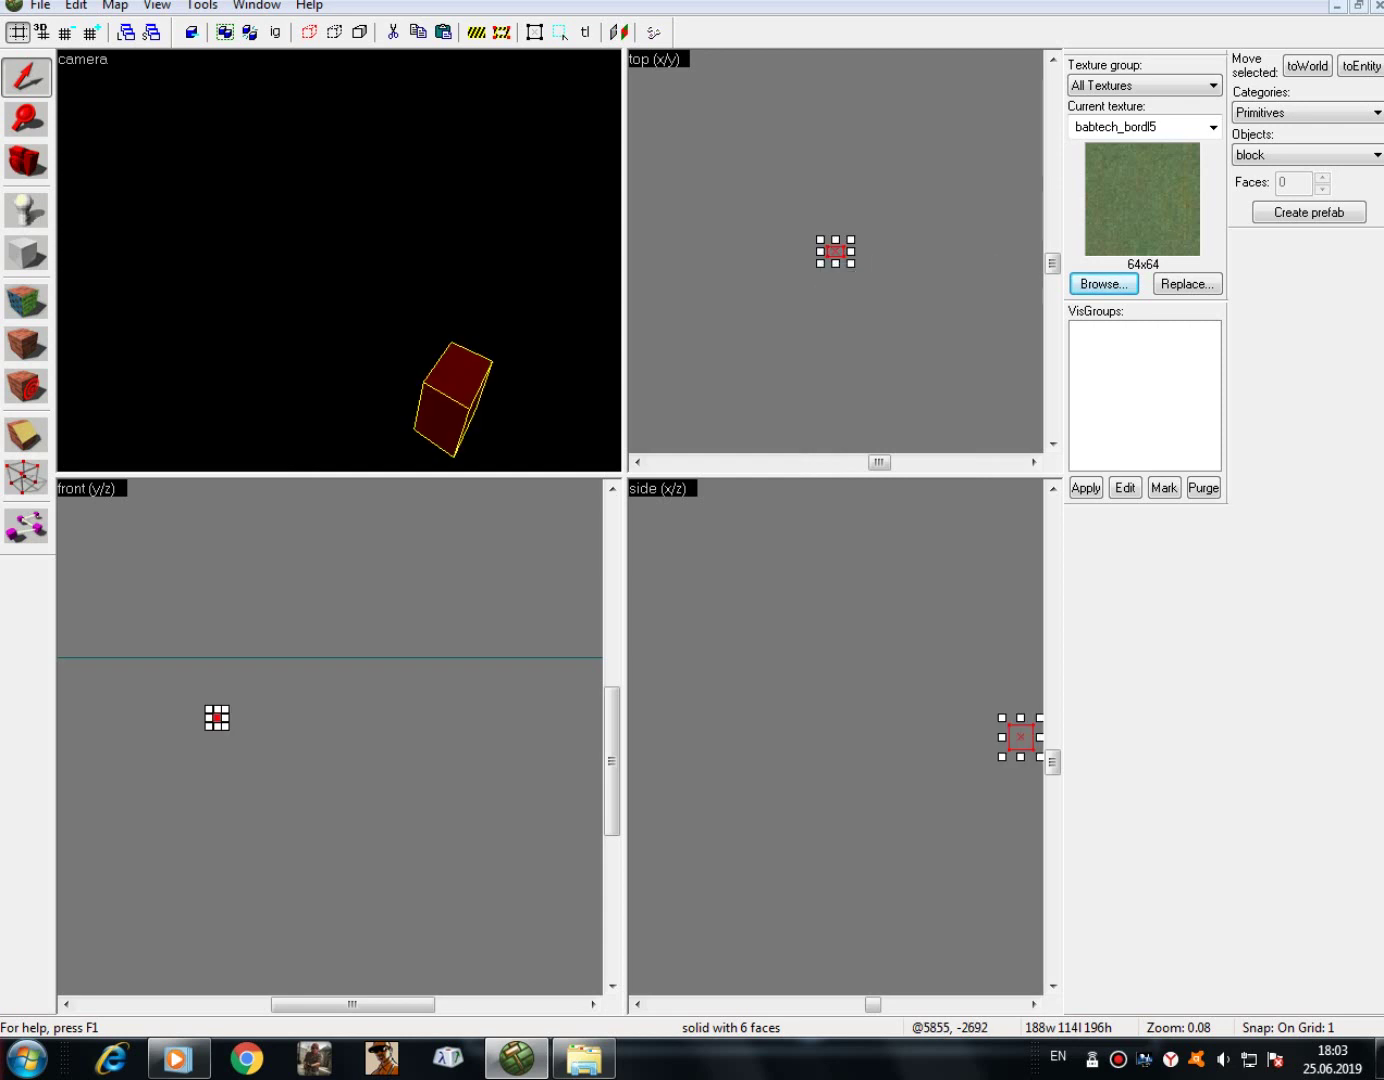
- Undo both the paste and the cut of the block
left_click(76, 5)
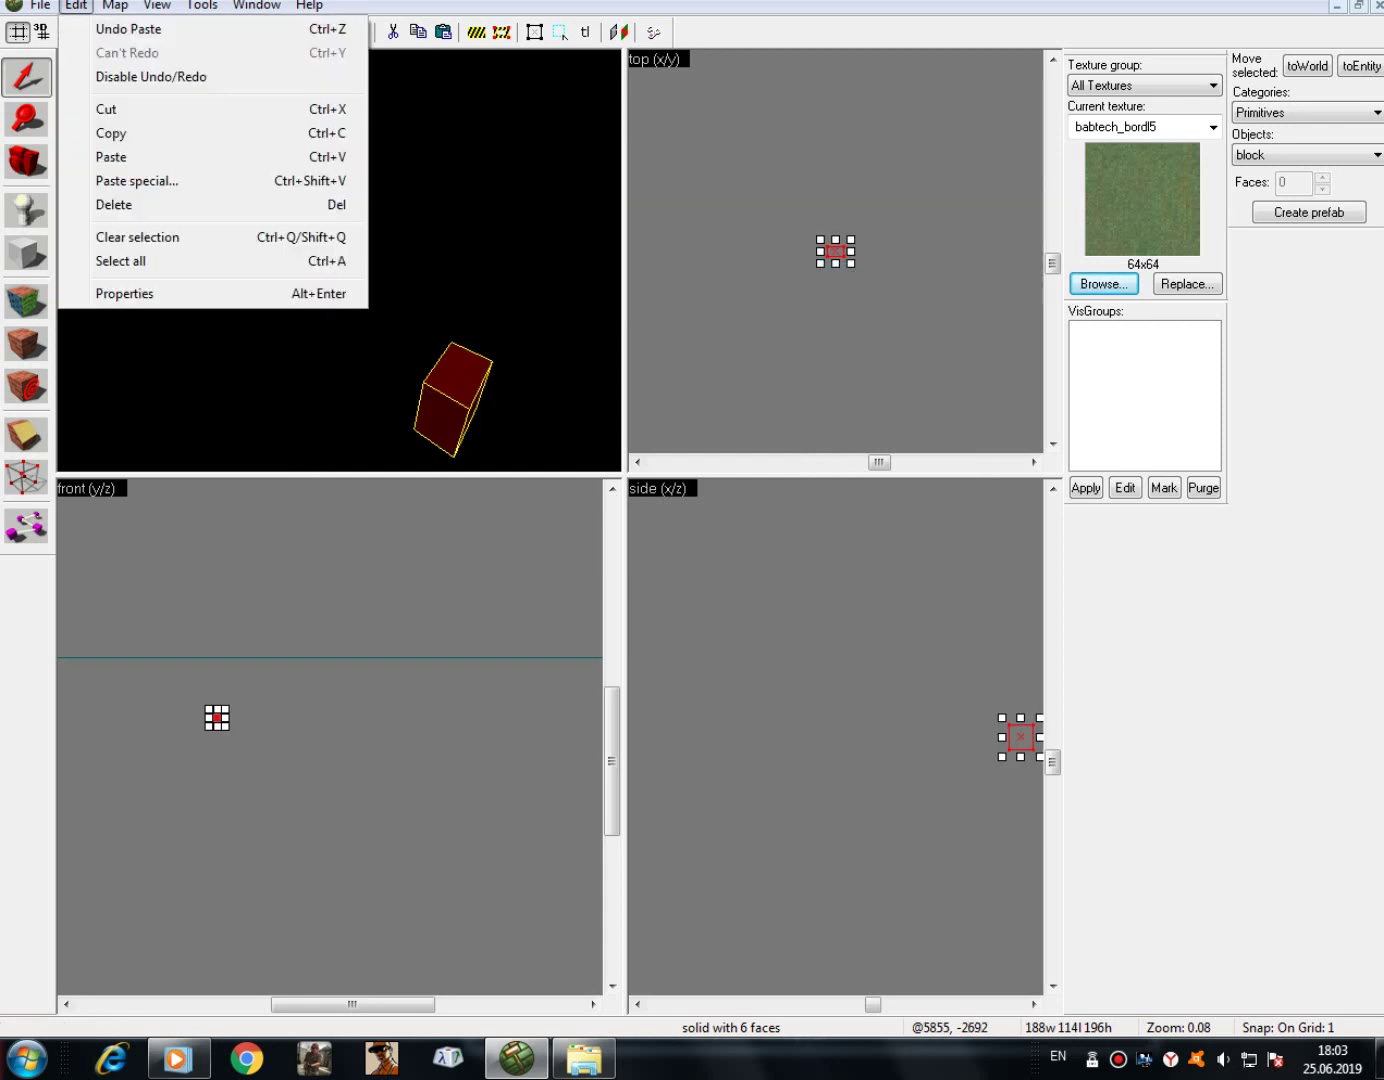
left_click(120, 29)
left_click(76, 5)
left_click(92, 29)
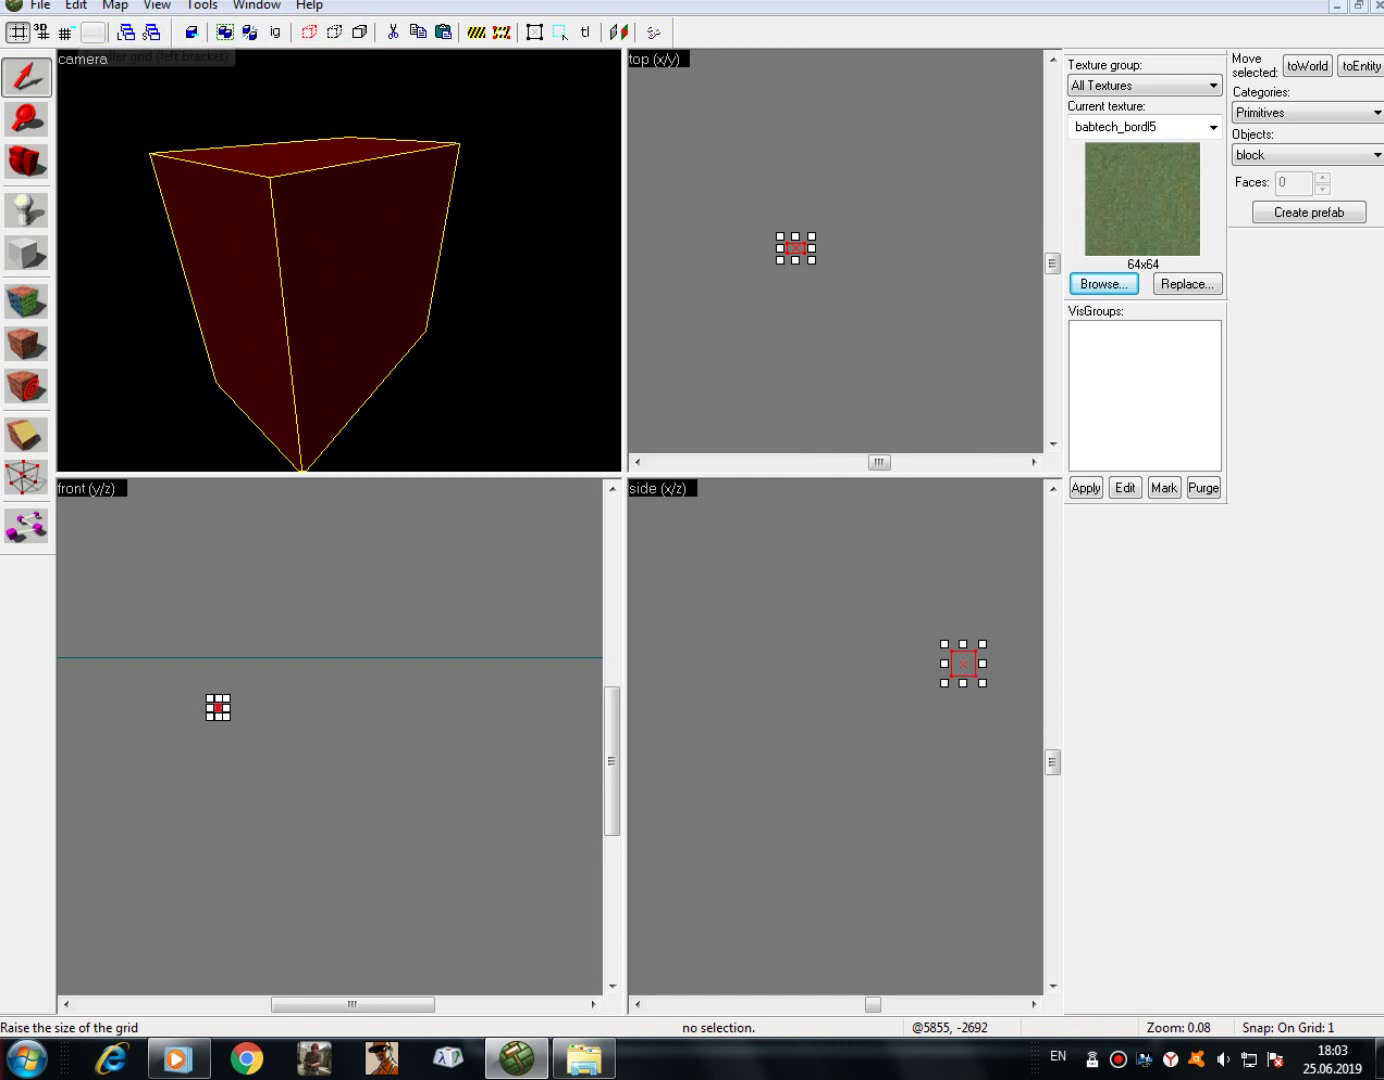
right_click(793, 247)
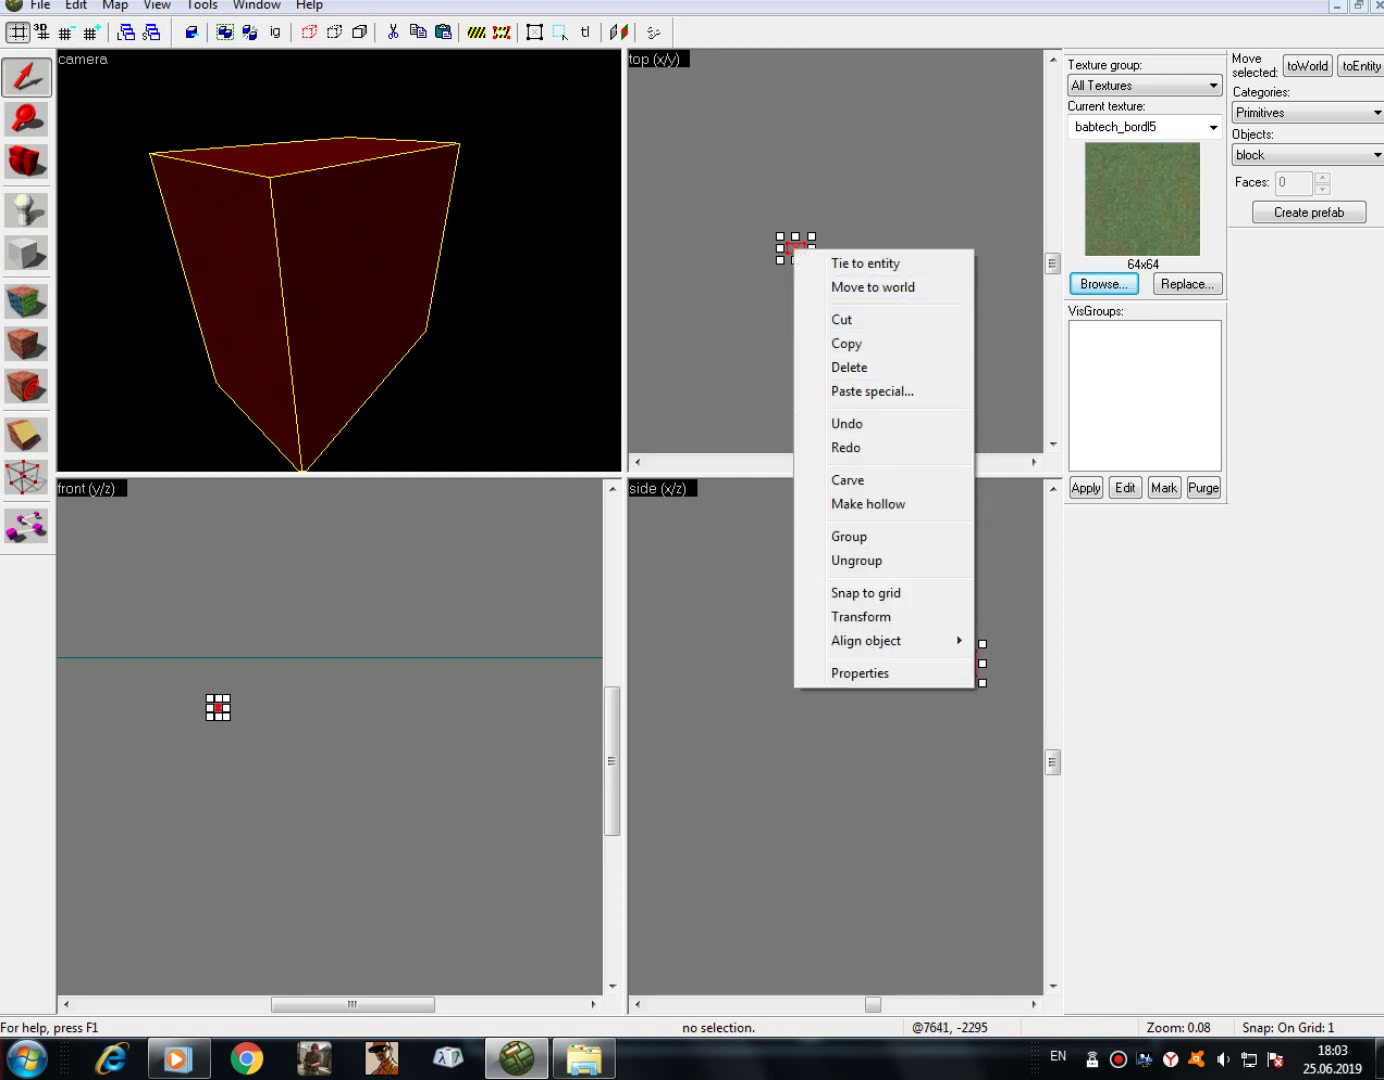
key("Escape")
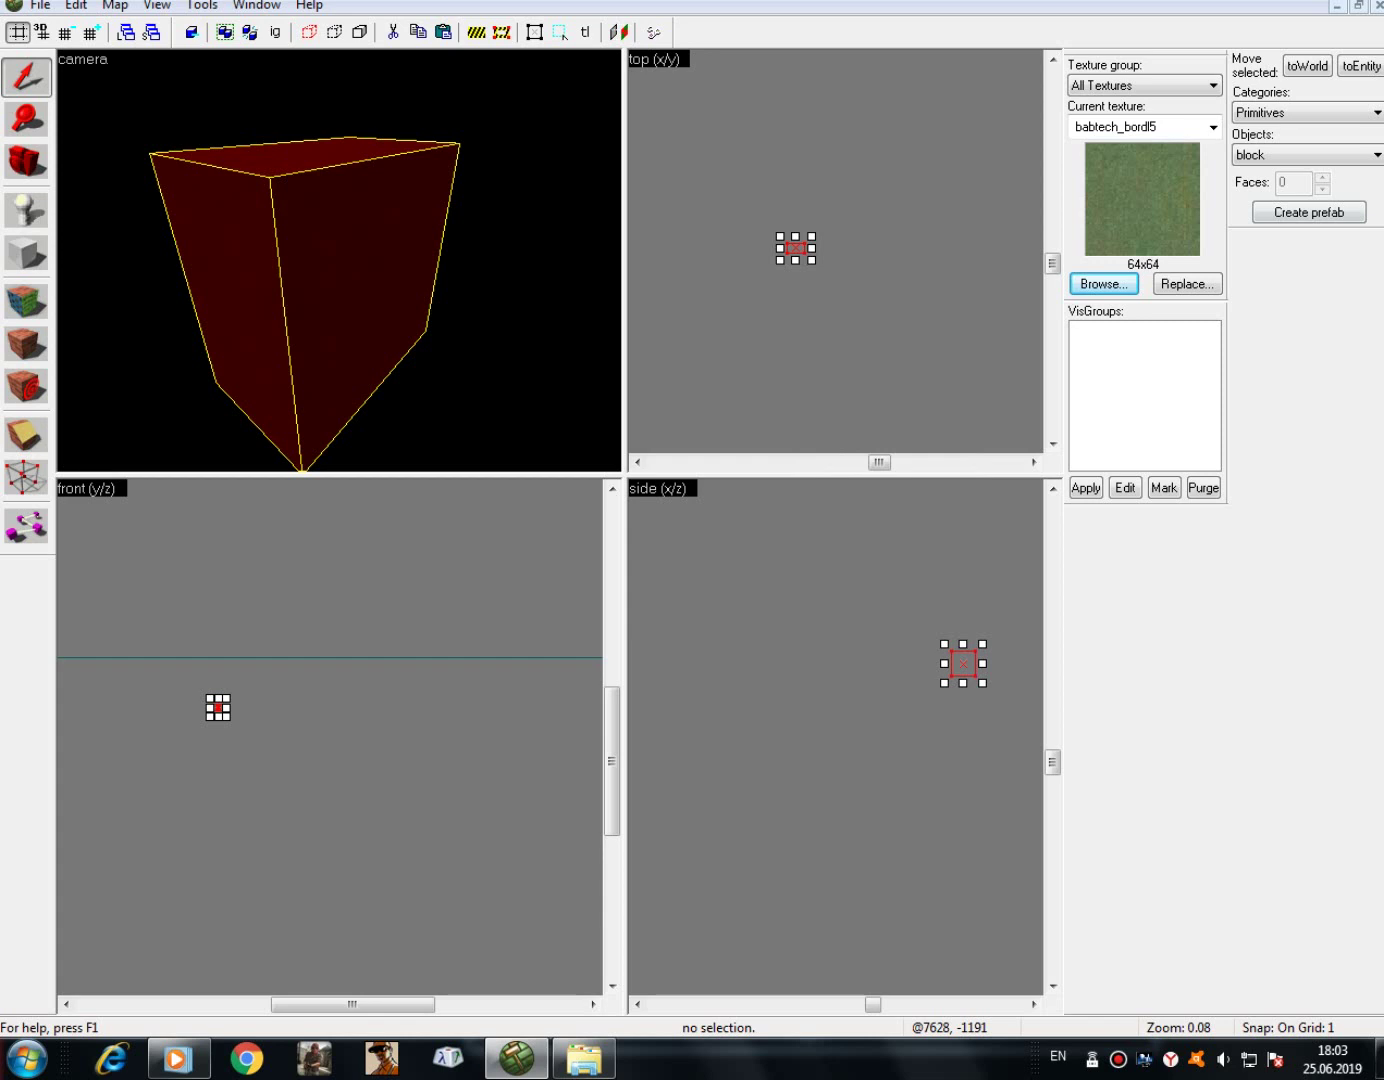
- Clear the block's selection and move the camera in close above its textured top face
key("d")
key("s")
key("a")
key("w")
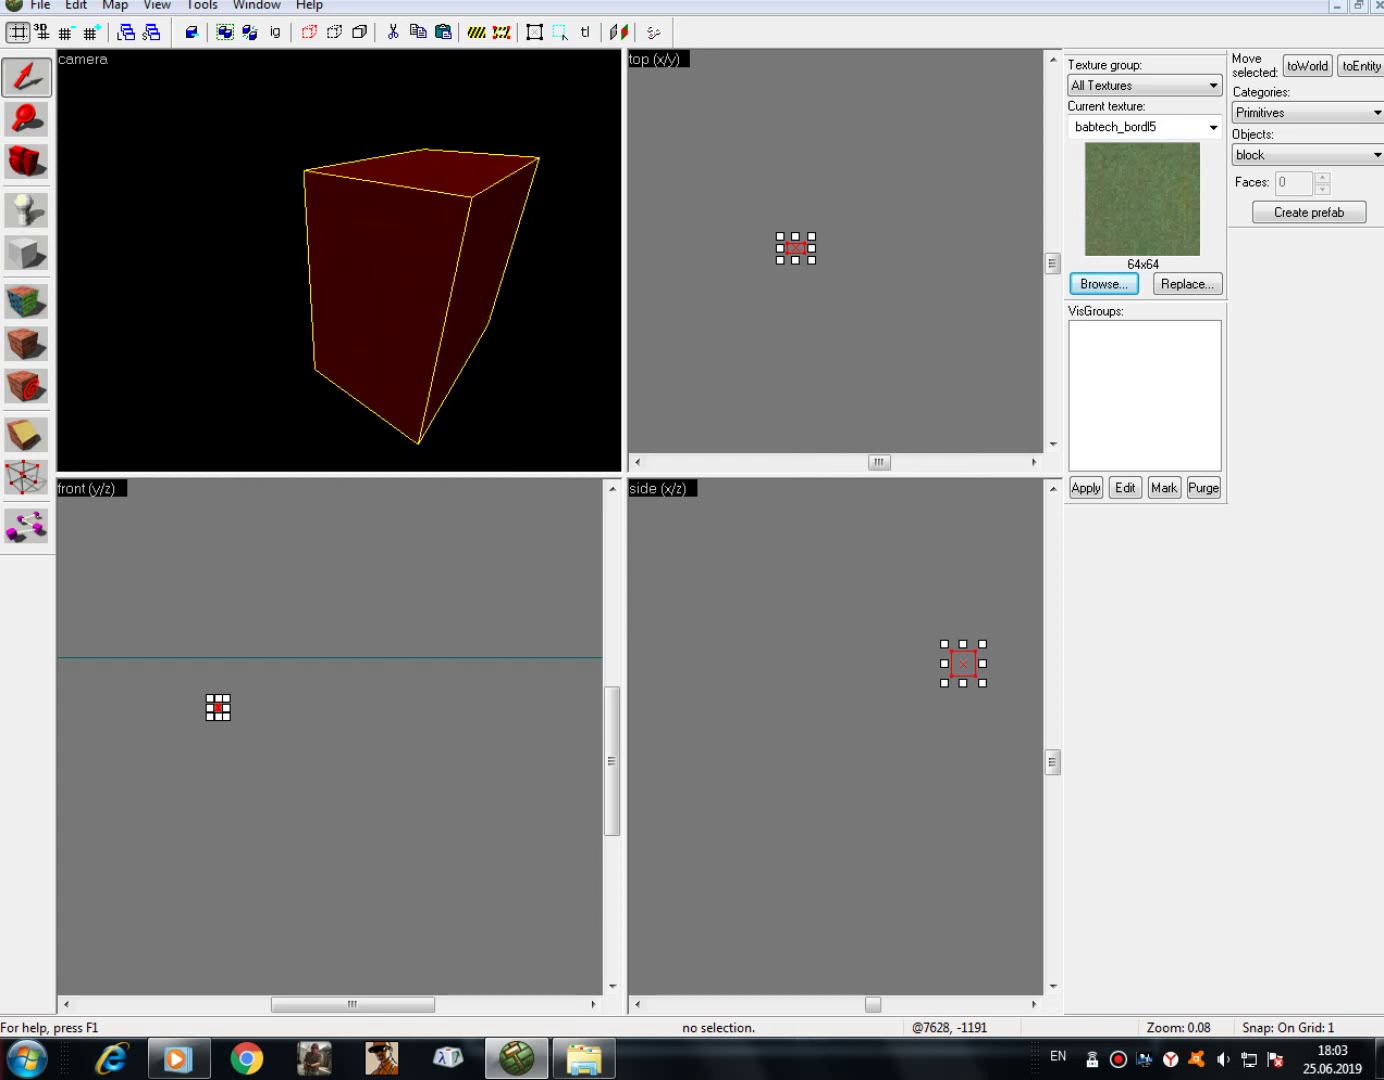
key("d")
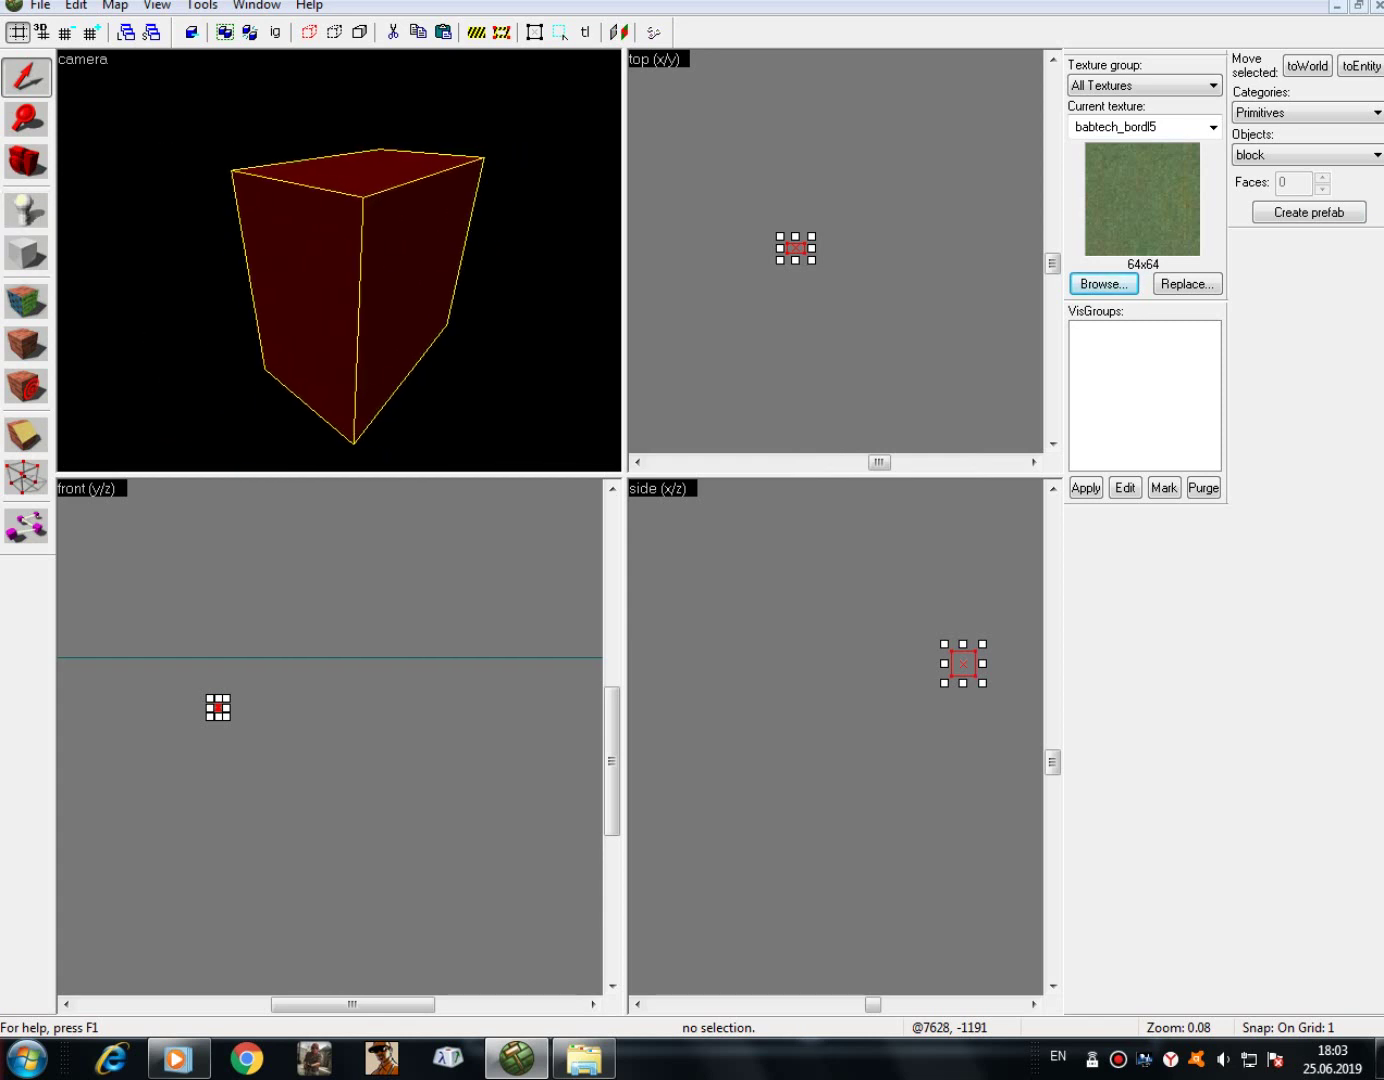
key("Escape")
left_click(26, 161)
left_click_drag(340, 261, 339, 261)
key("w")
key("w")
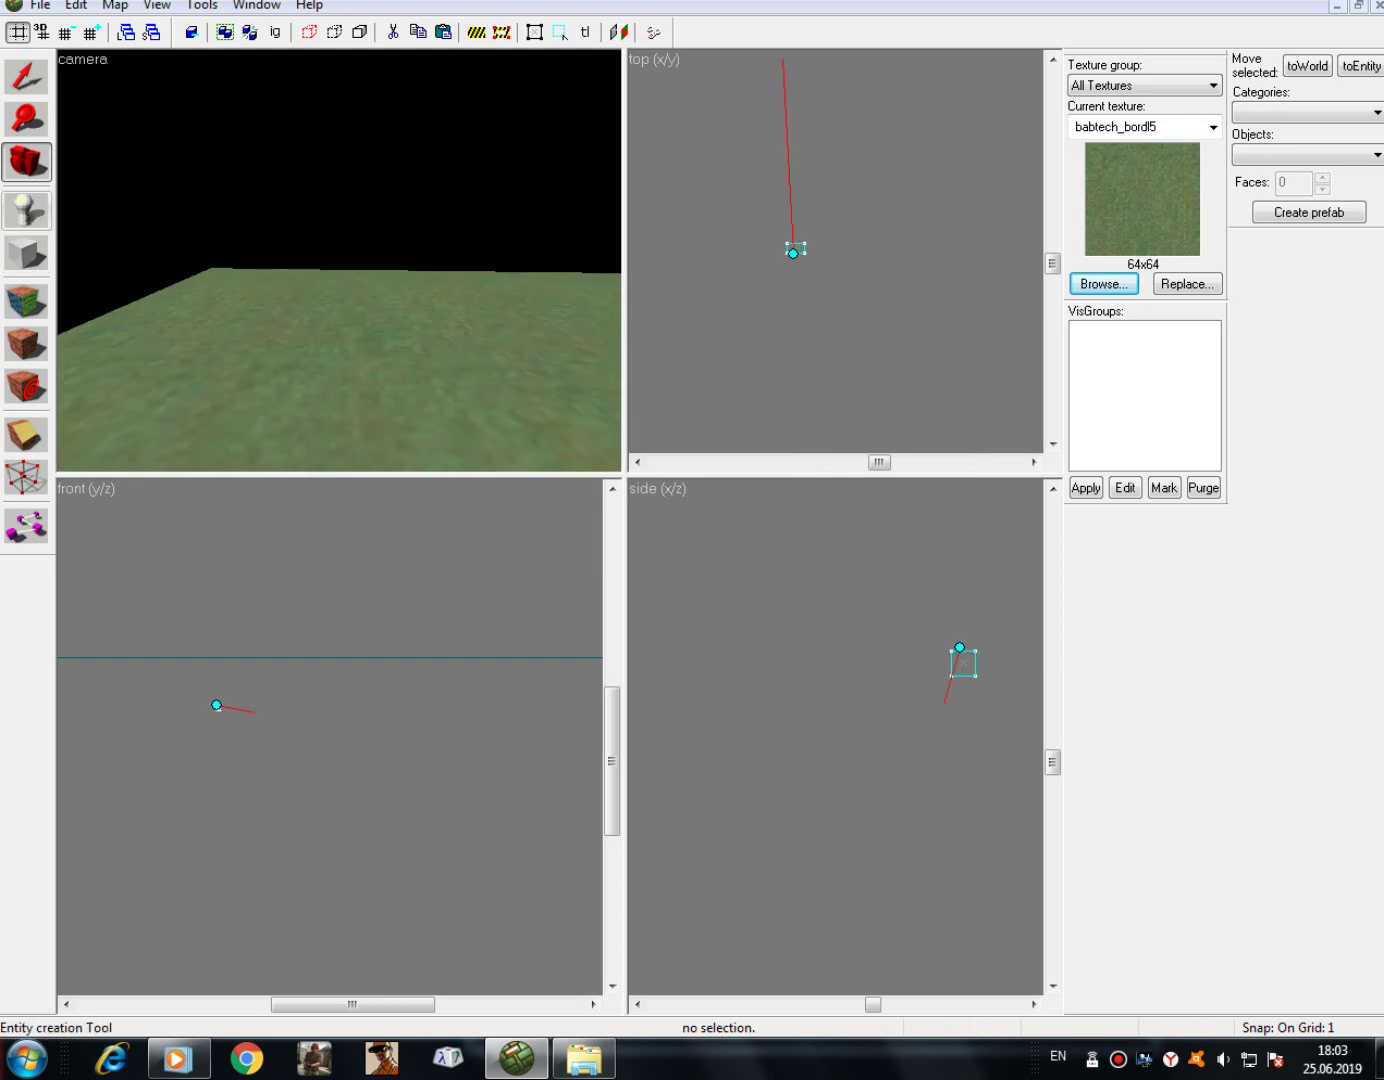
- Activate the entity creation tool, look through the entity classes and choose aiscripted_sequence
left_click(32, 208)
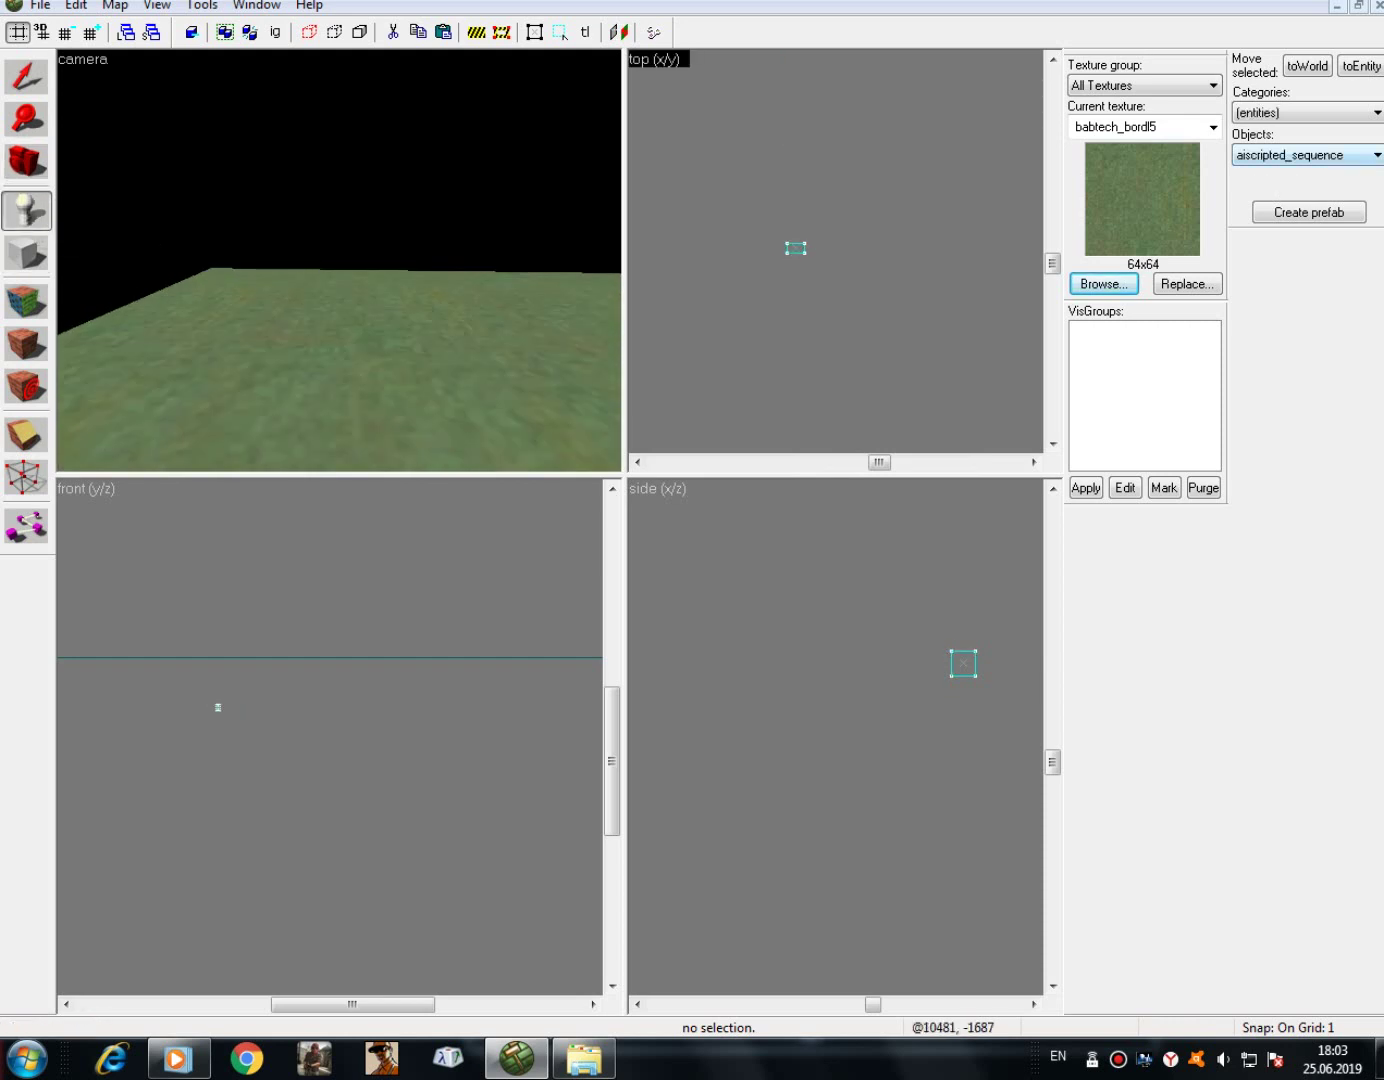
left_click(1312, 154)
scroll(1290, 260, "down", 3)
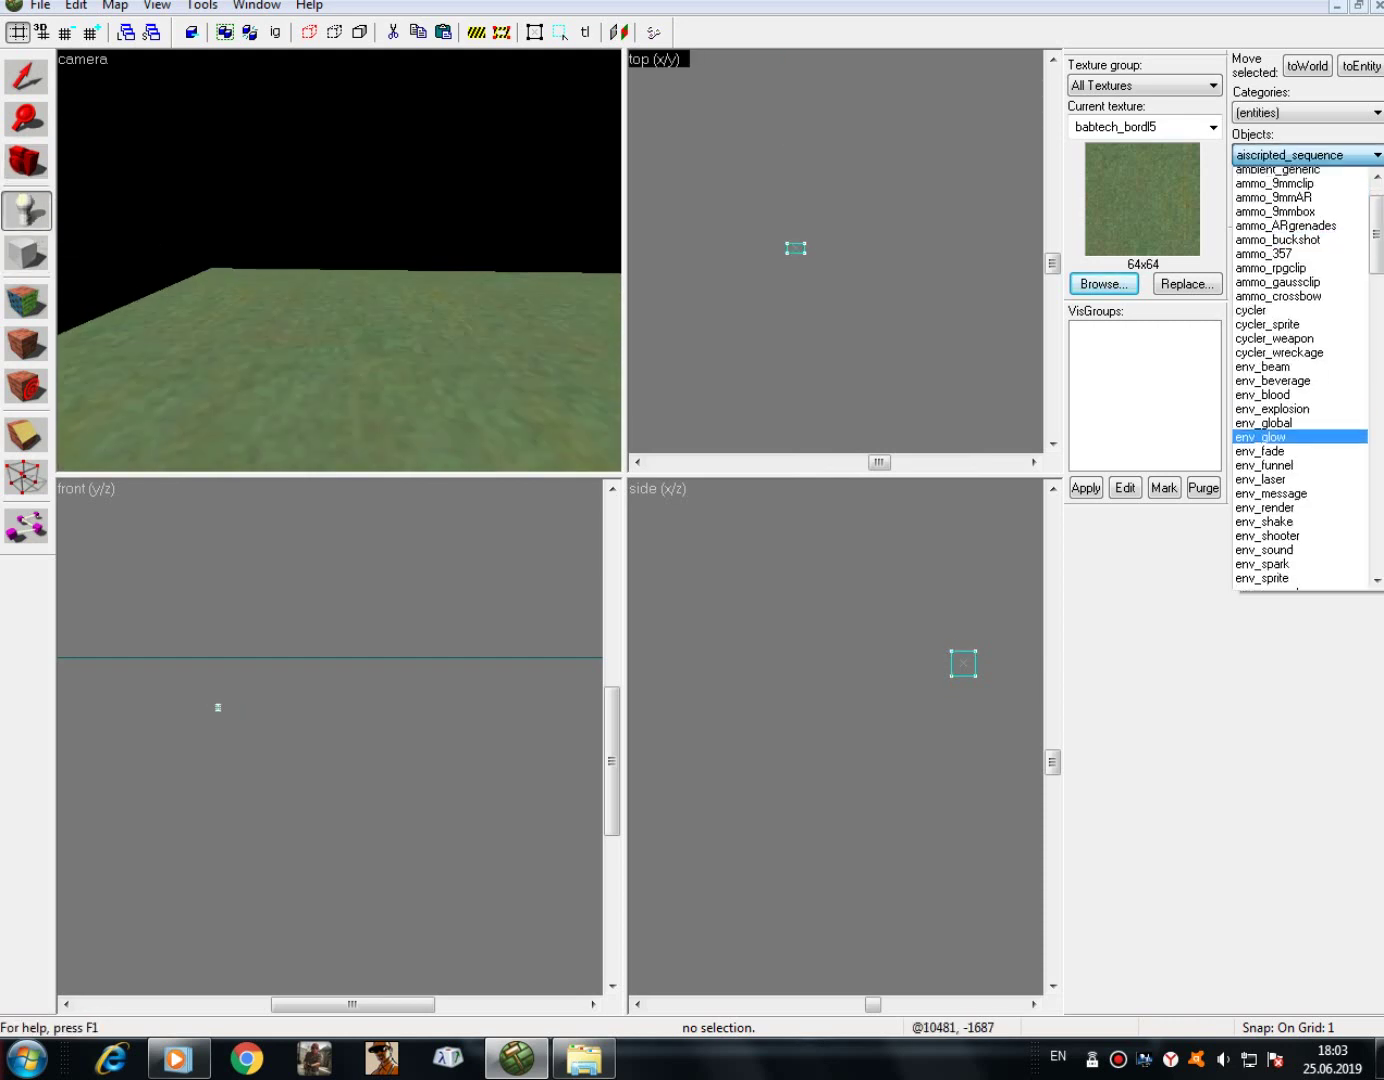
scroll(1300, 379, "down", 20)
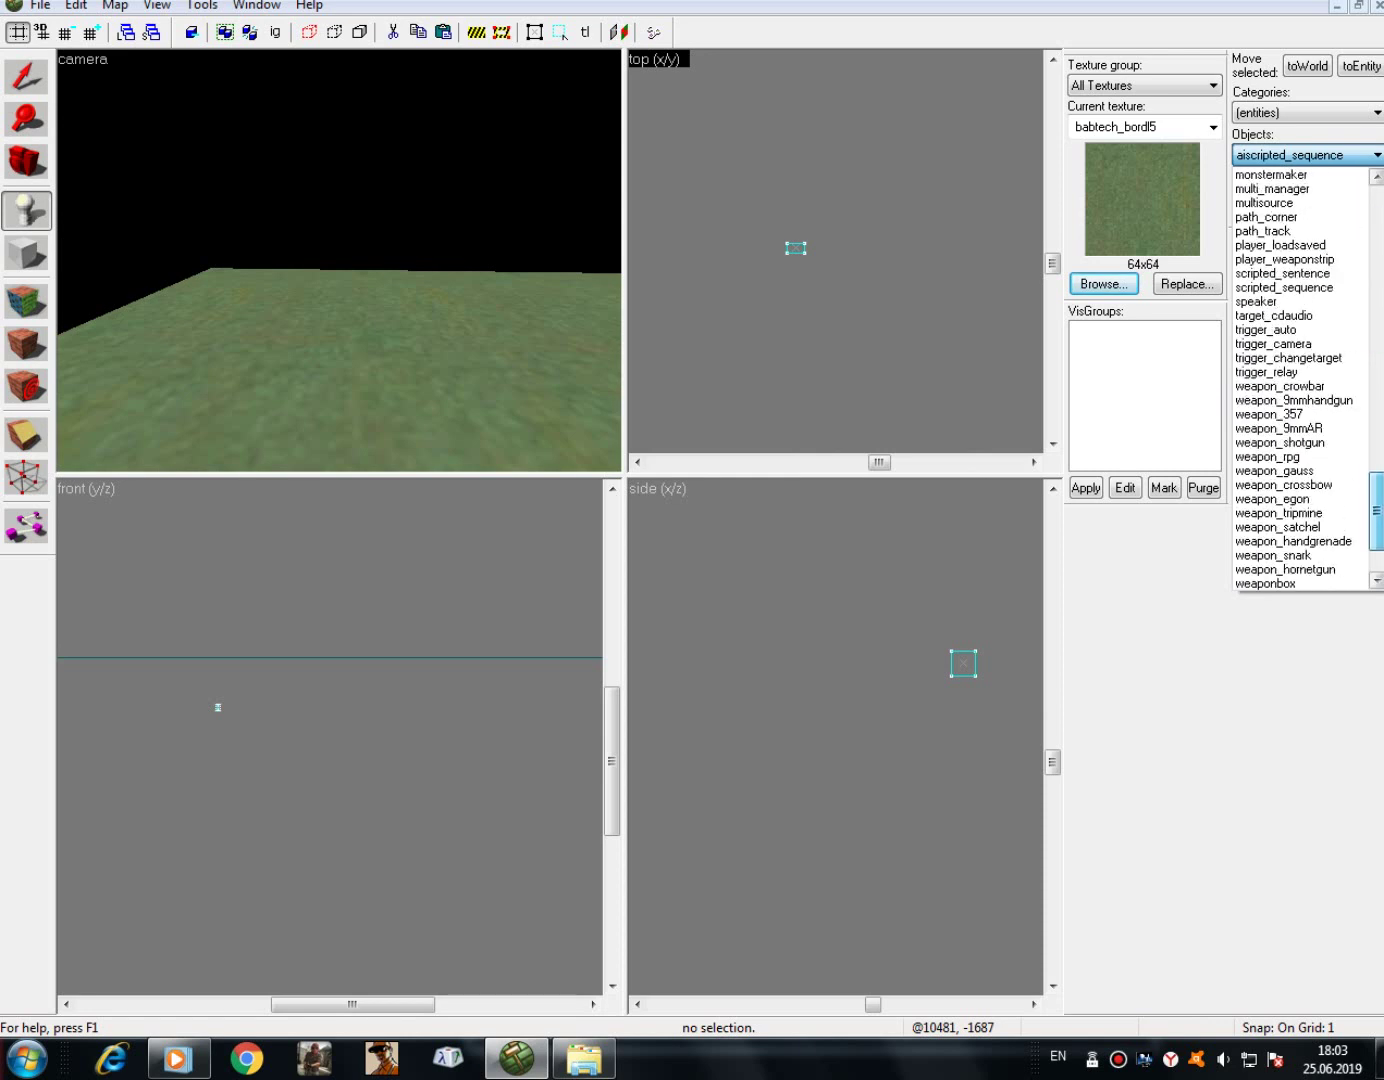
scroll(1299, 380, "up", 20)
scroll(1299, 376, "up", 20)
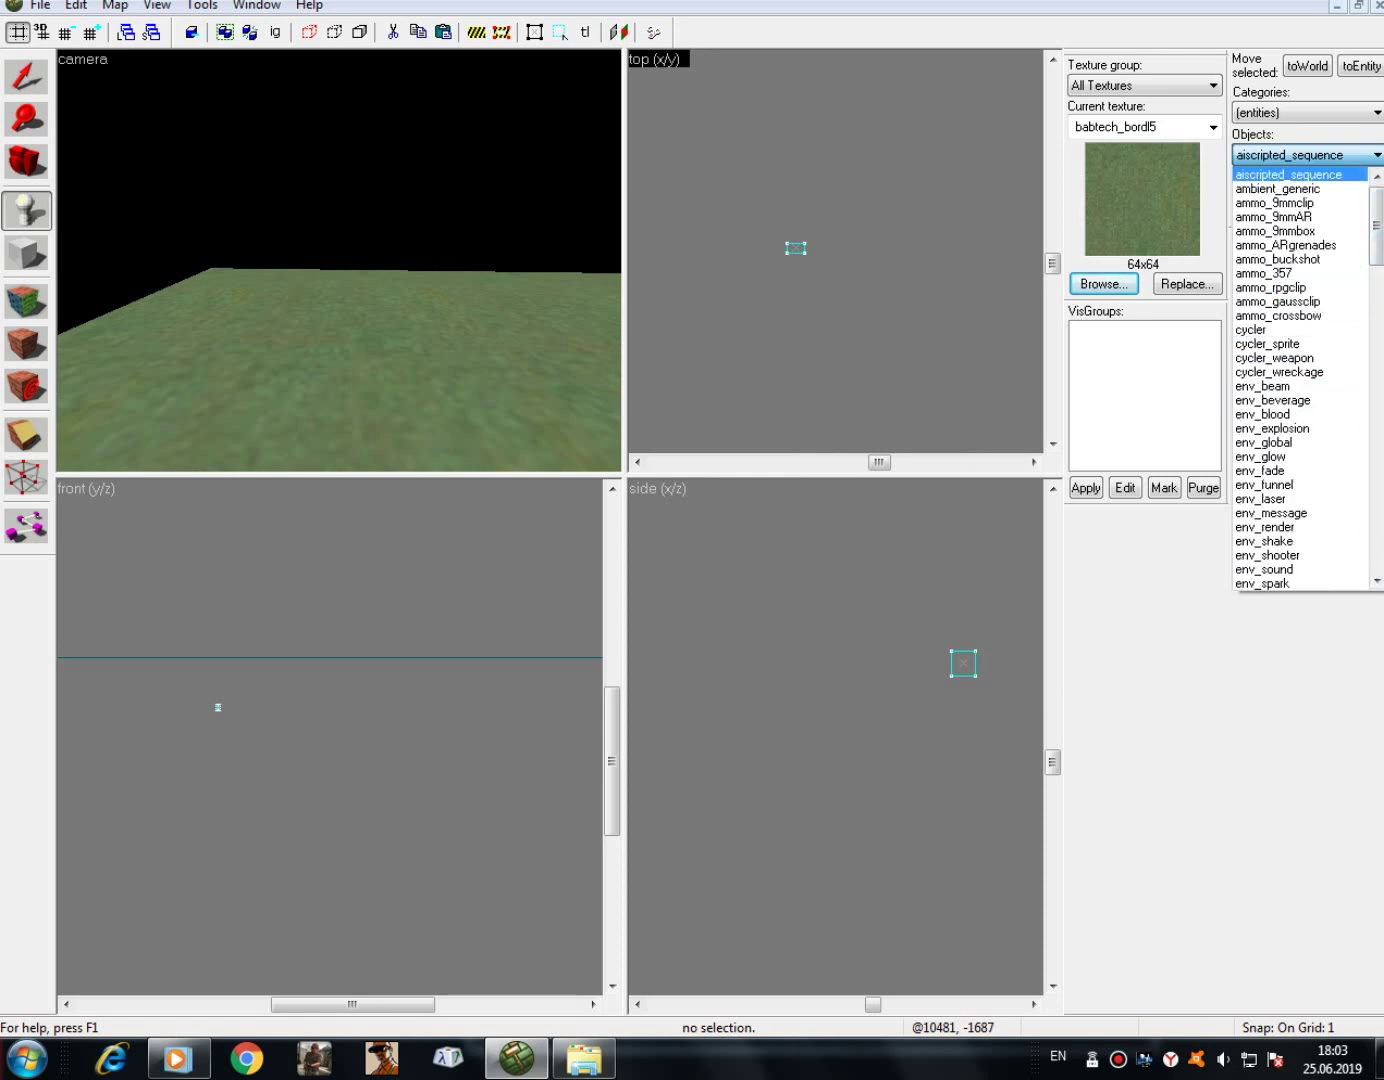
left_click(1290, 176)
- Open the editor options and check the game configuration, including the default entity classes and game directories
key("alt+t")
key("Up")
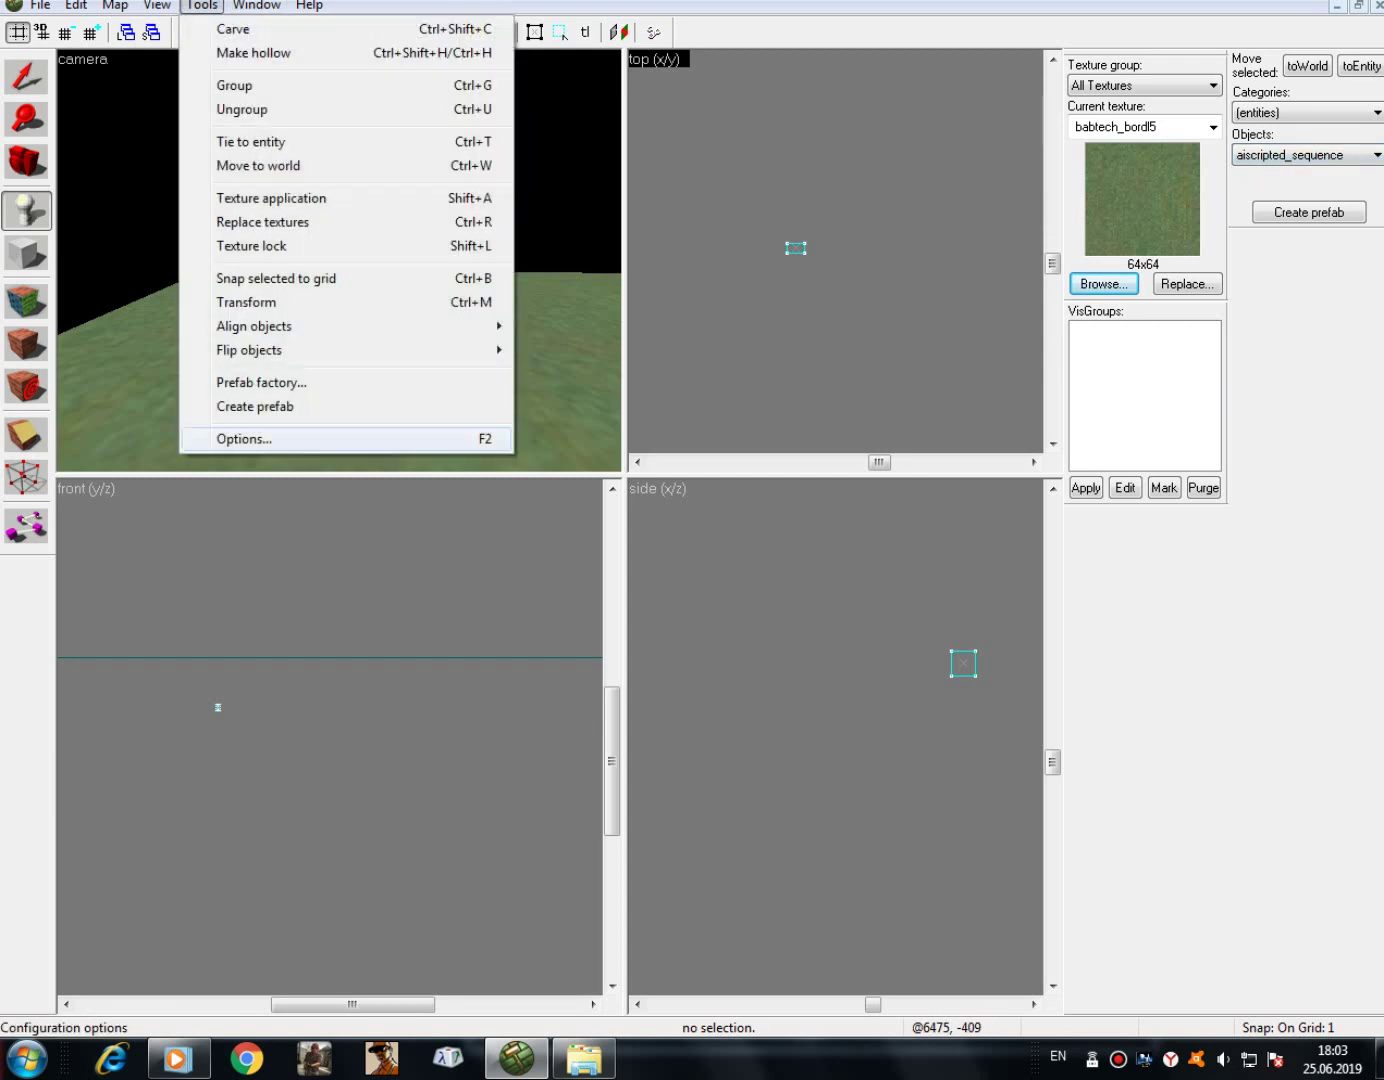
key("Return")
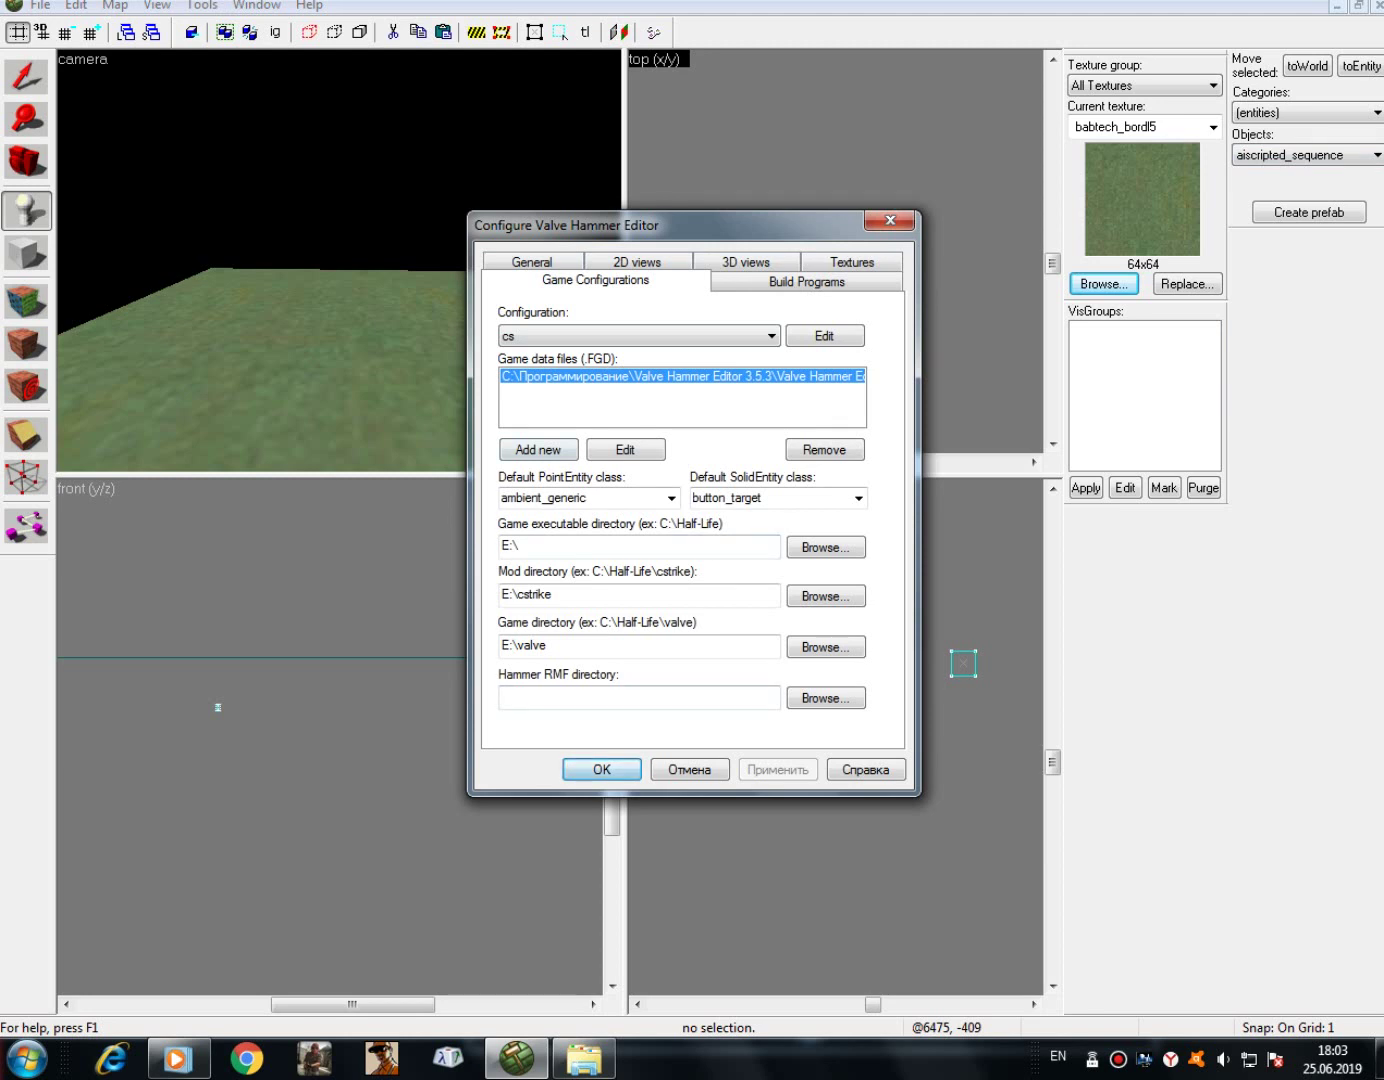
key("Return")
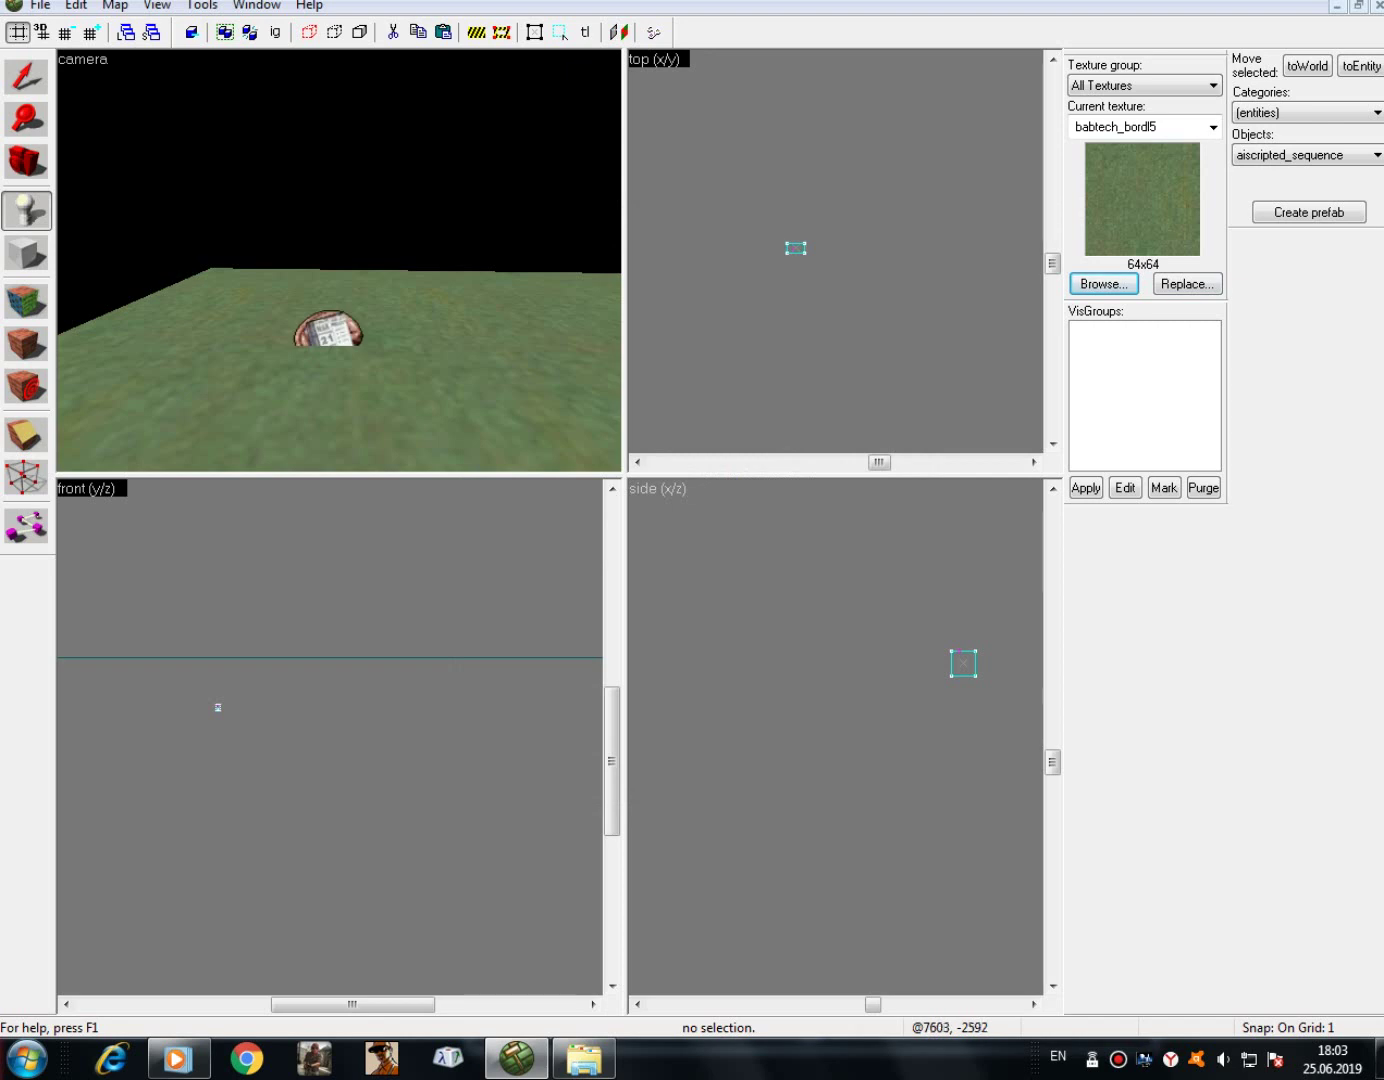
- Create another aiscripted_sequence entity just above the block, at about 7706, -2316, -2845
scroll(790, 247, "up", 5)
left_click(807, 268)
scroll(942, 530, "down", 4)
scroll(961, 580, "up", 6)
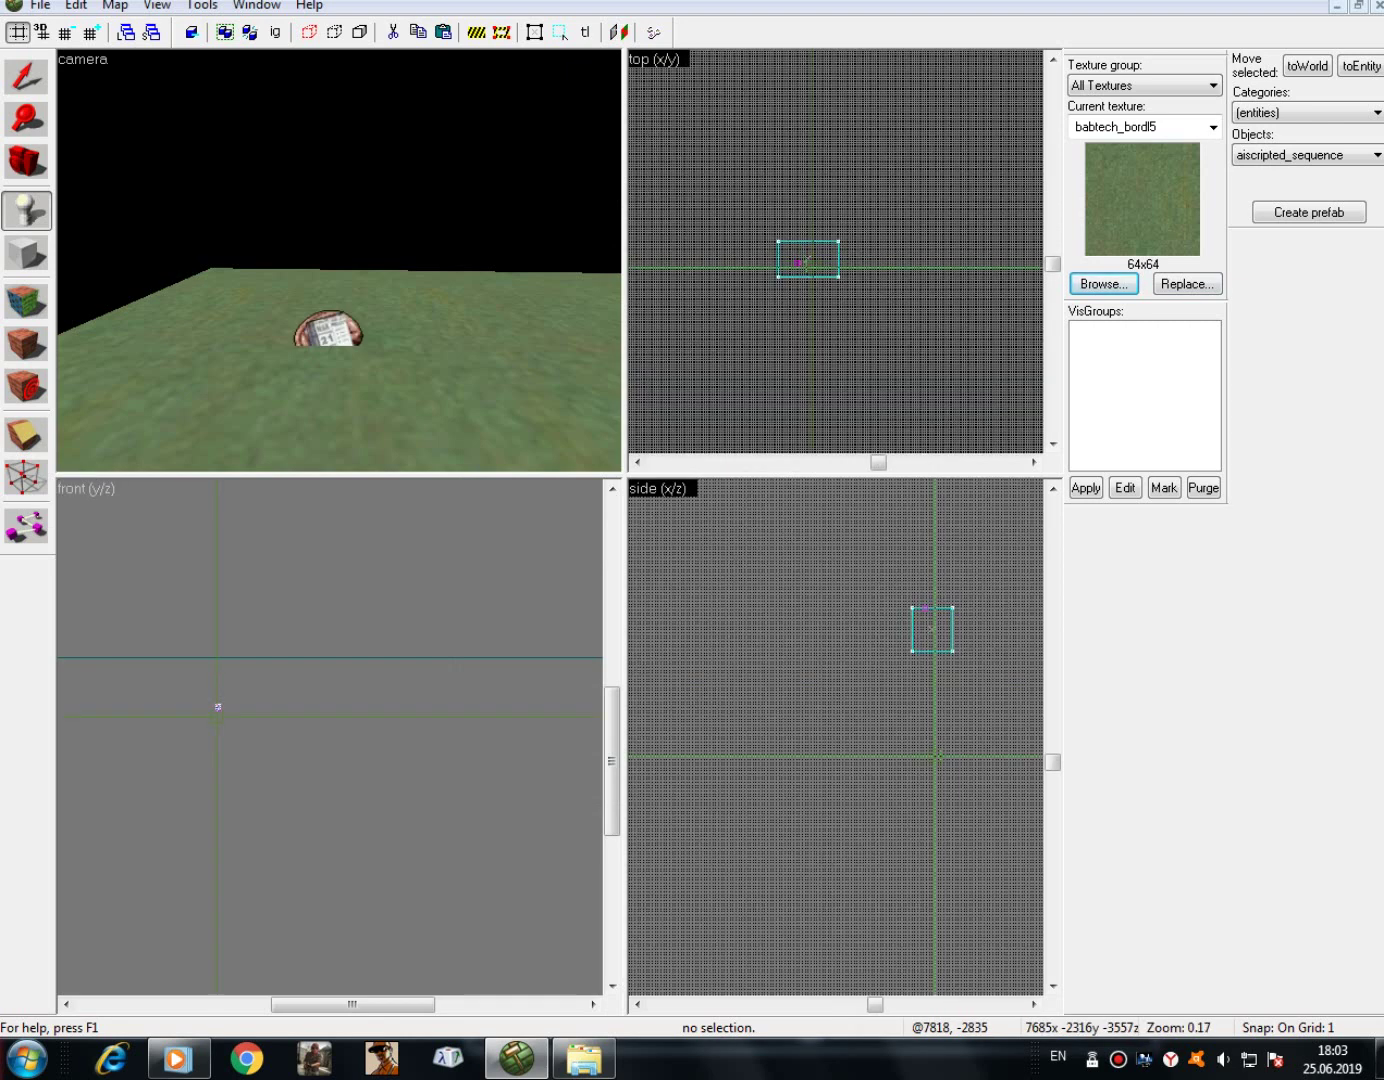
scroll(960, 580, "down", 1)
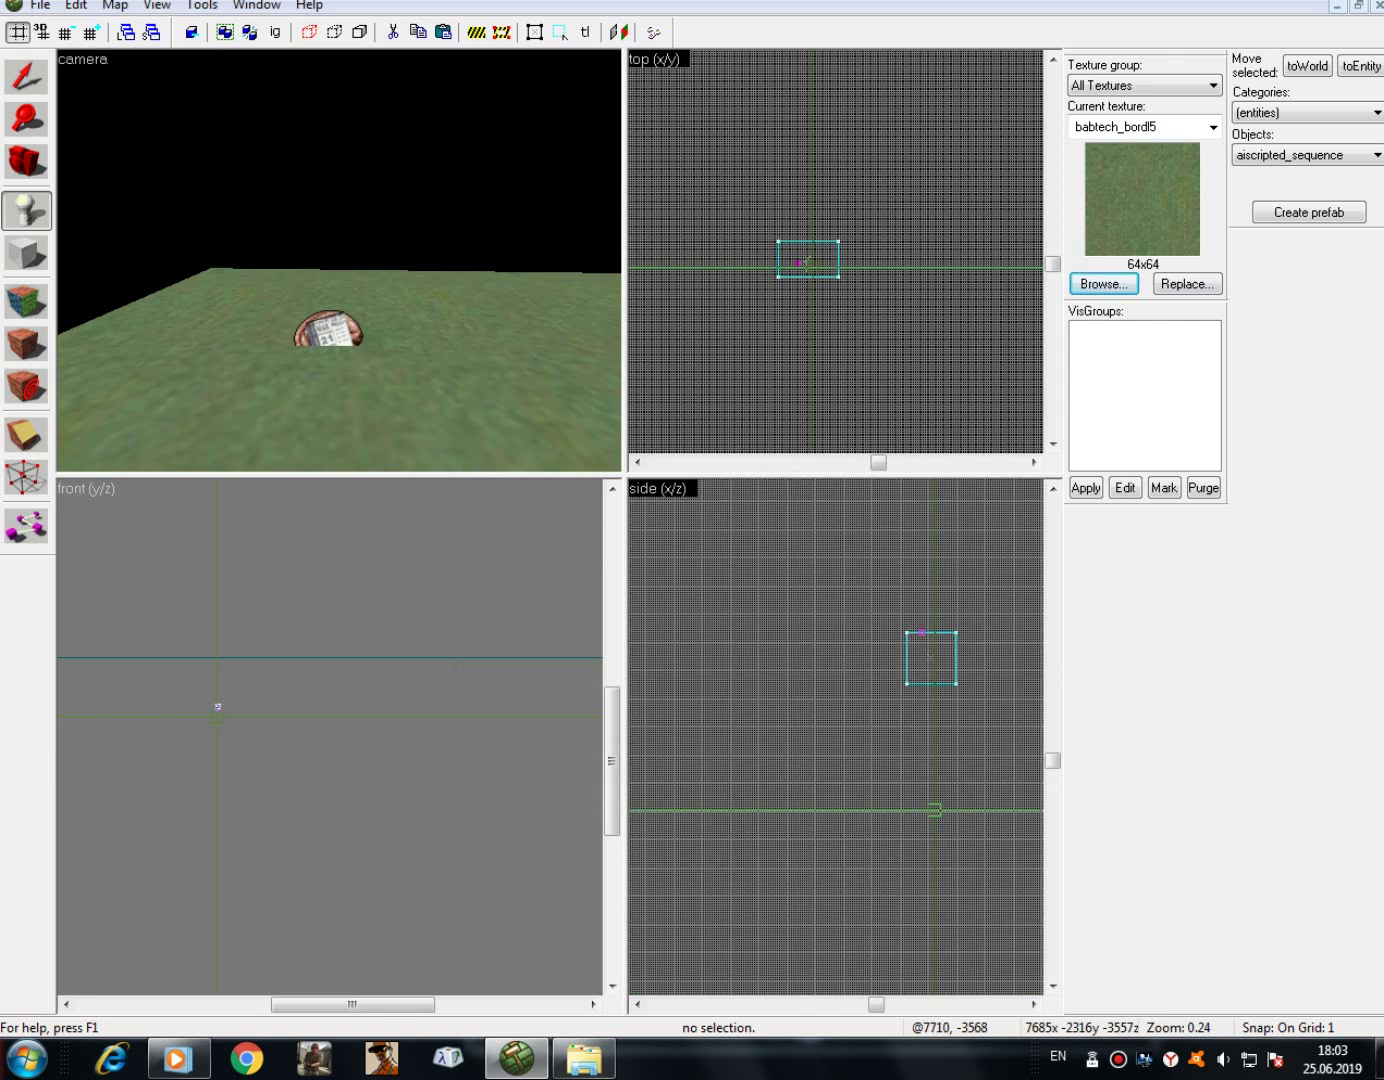
scroll(340, 260, "down", 4)
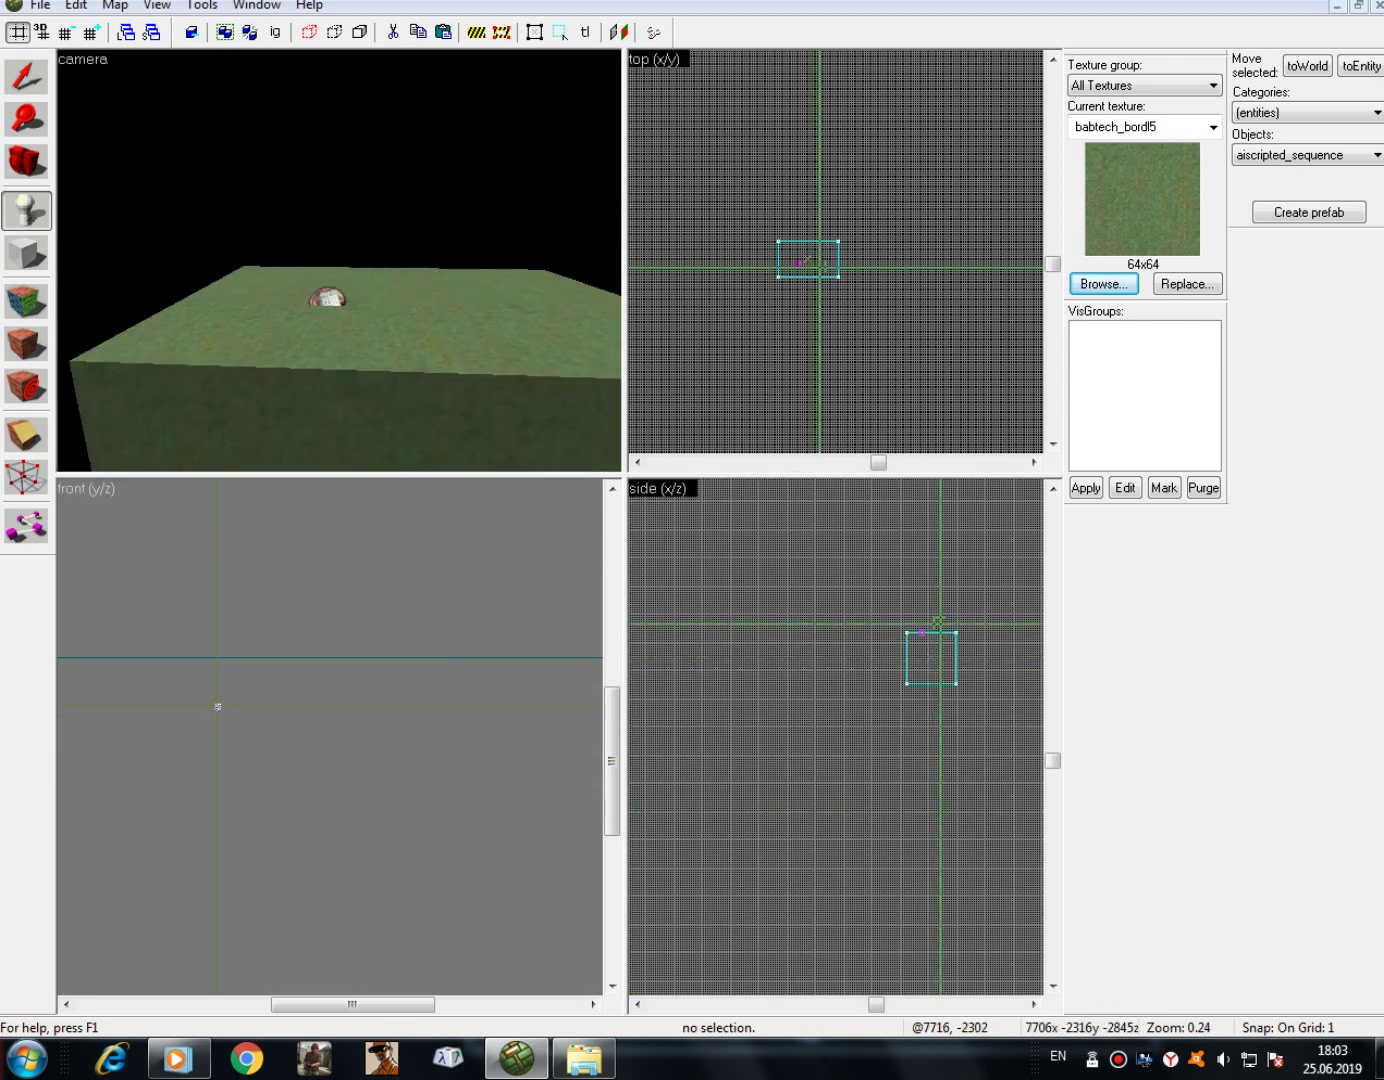
right_click(821, 263)
left_click(862, 278)
- Move the camera toward the aiscripted_sequence entity floating above the block, select that entity and delete it
key("d")
key("w")
key("Up")
key("d")
key("shift+s")
key("shift+e")
left_click(26, 77)
left_click(395, 150)
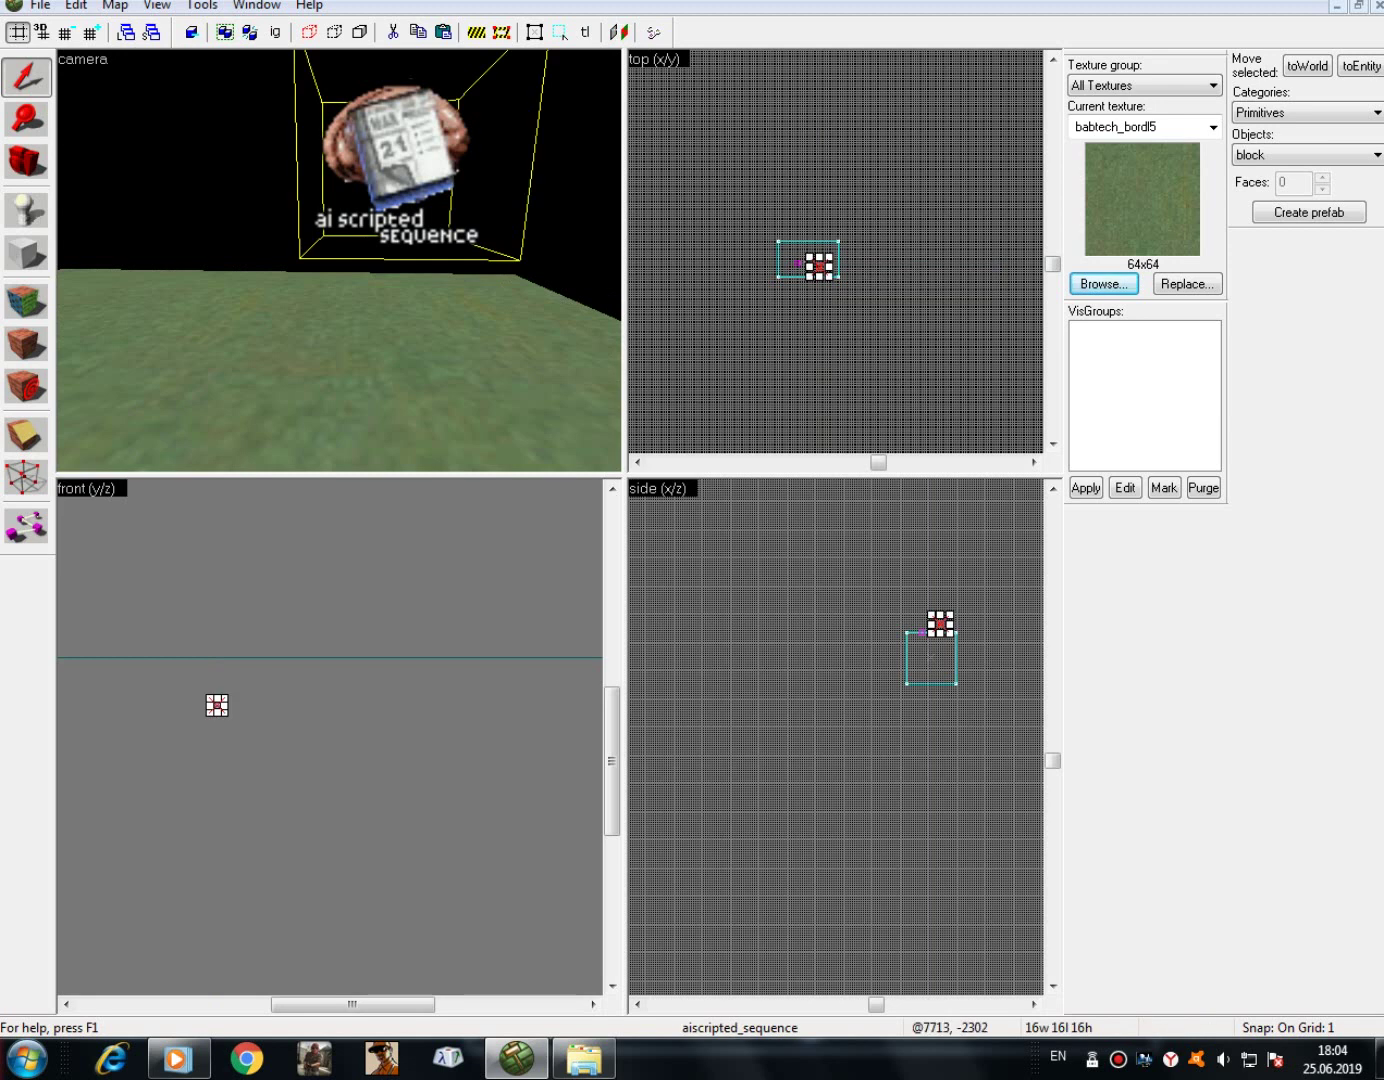
right_click(819, 263)
left_click(862, 380)
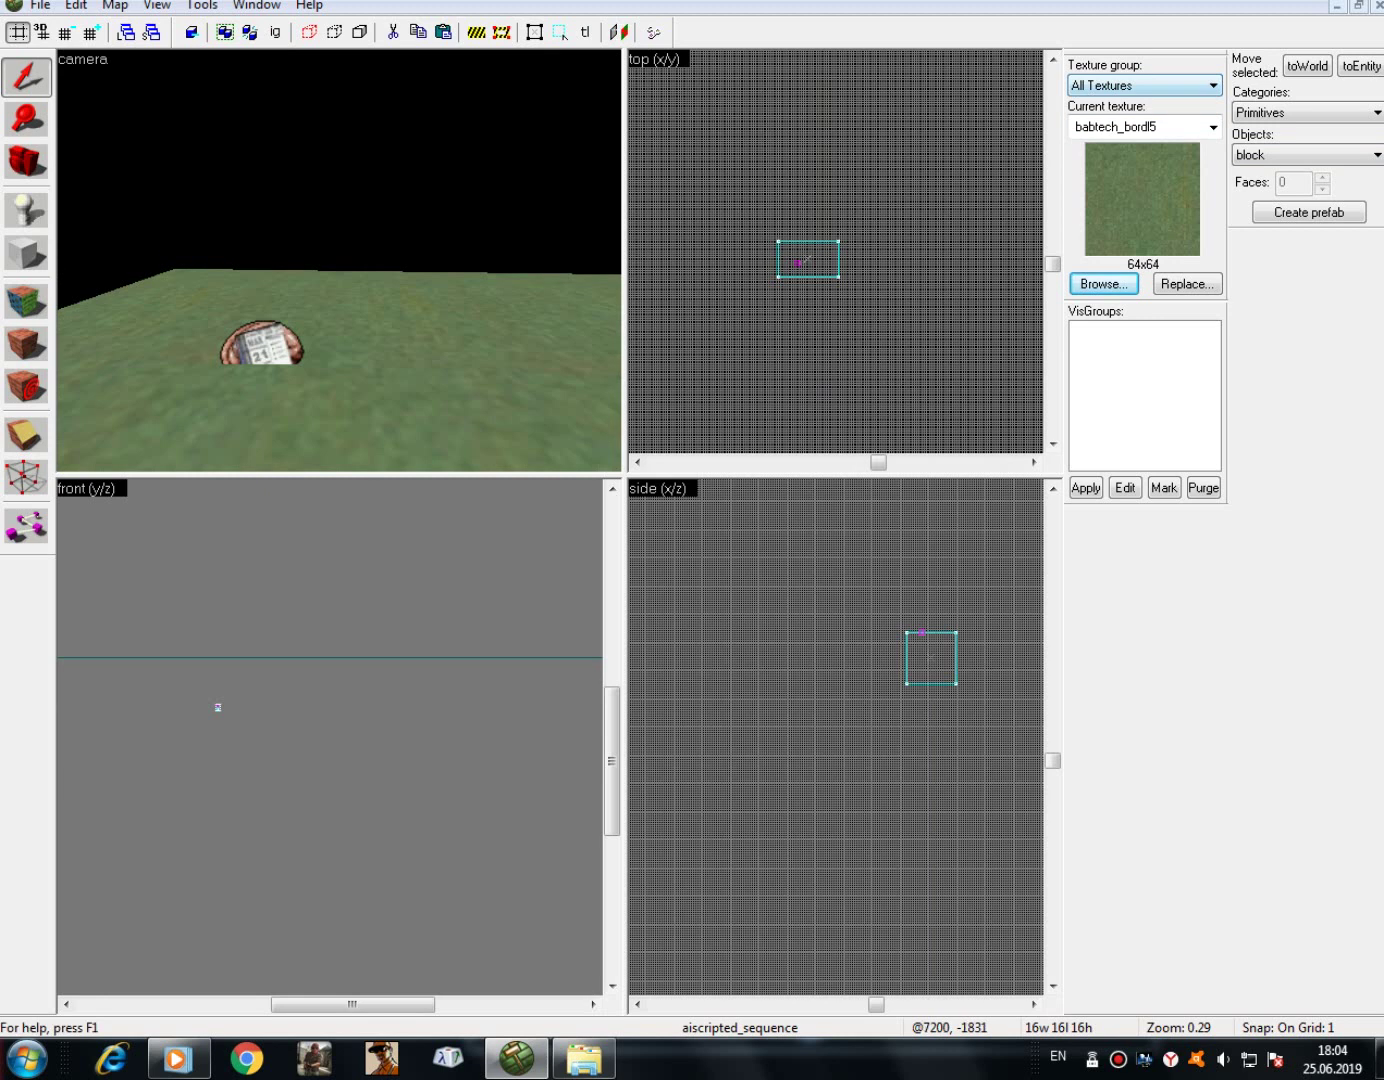
- Start texture application and choose -0BABTECH7B as the current texture
left_click(26, 300)
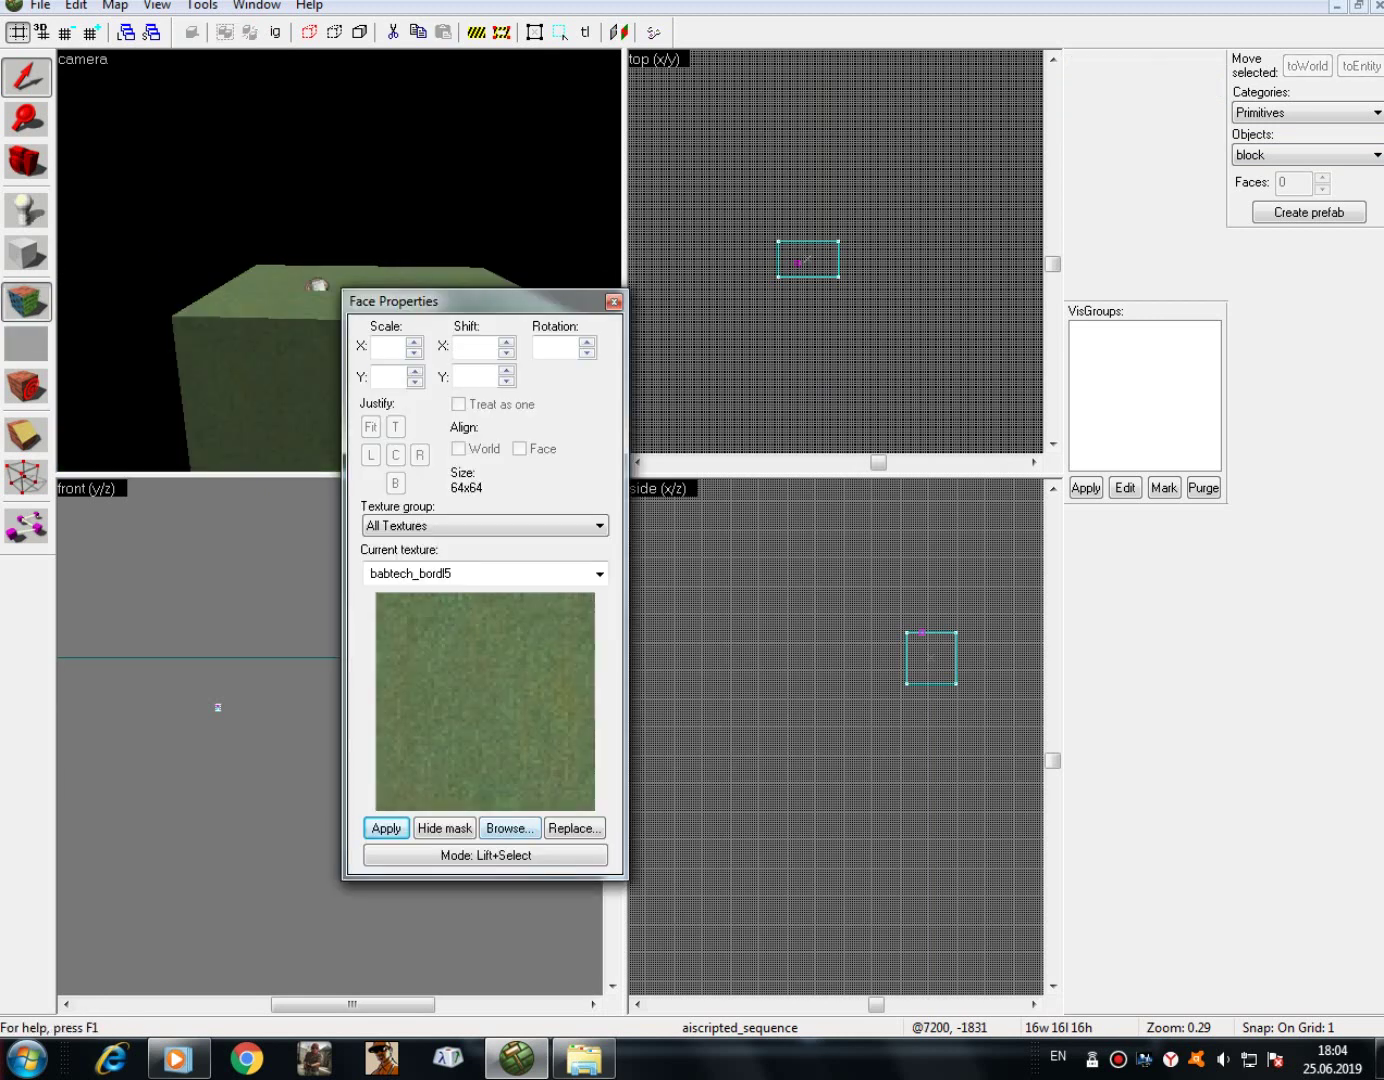
scroll(340, 250, "up", 2)
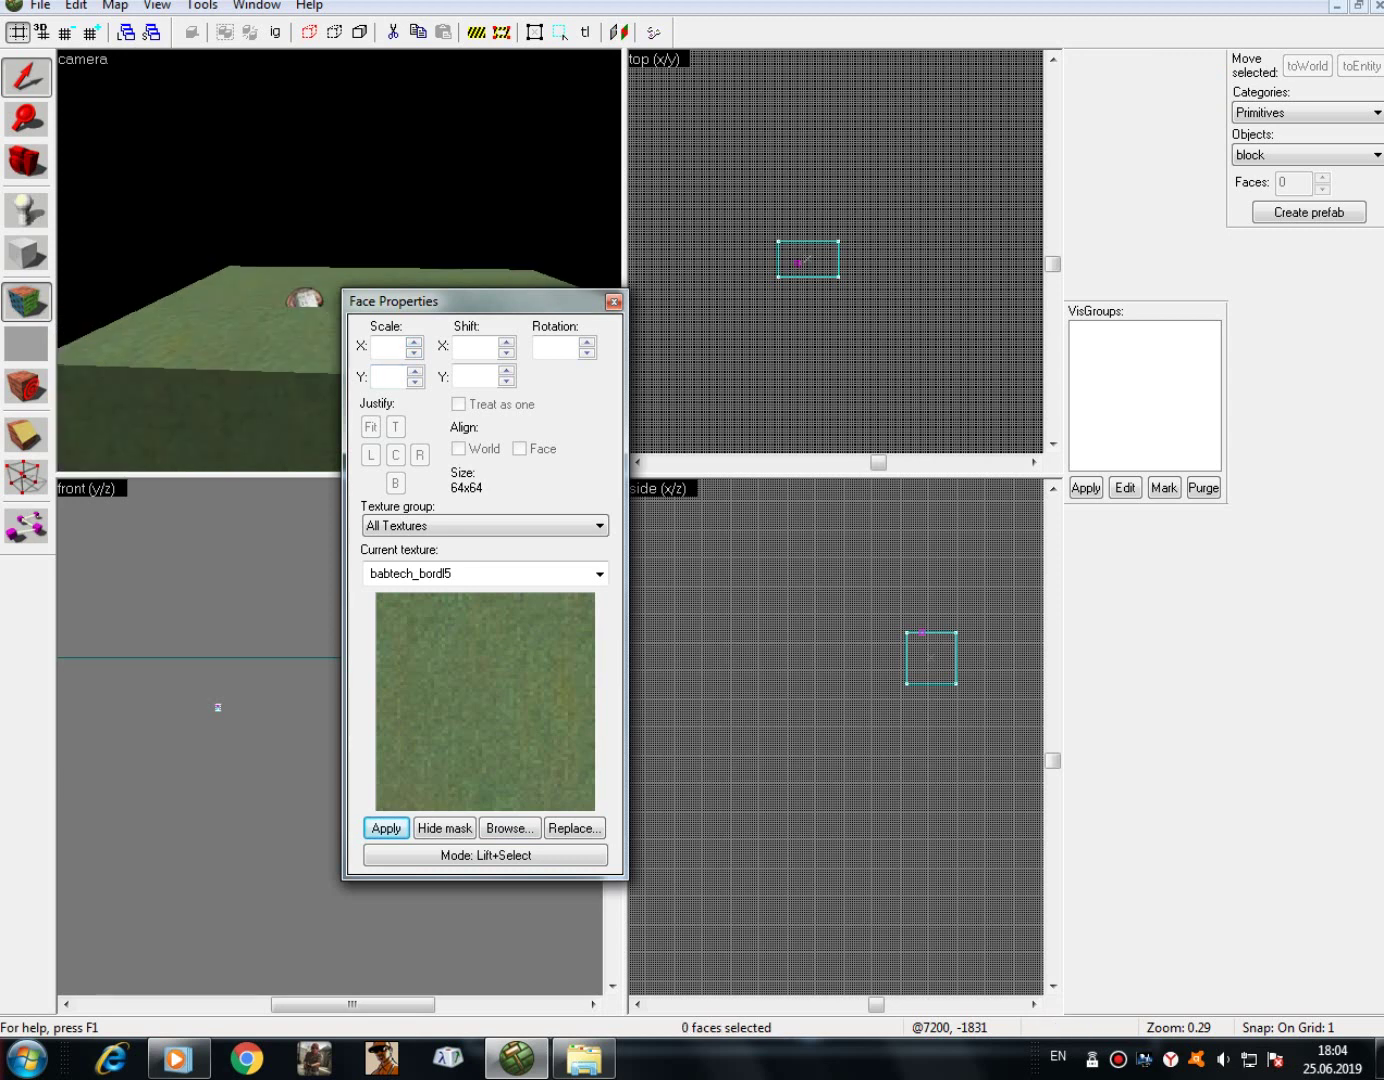
left_click(509, 828)
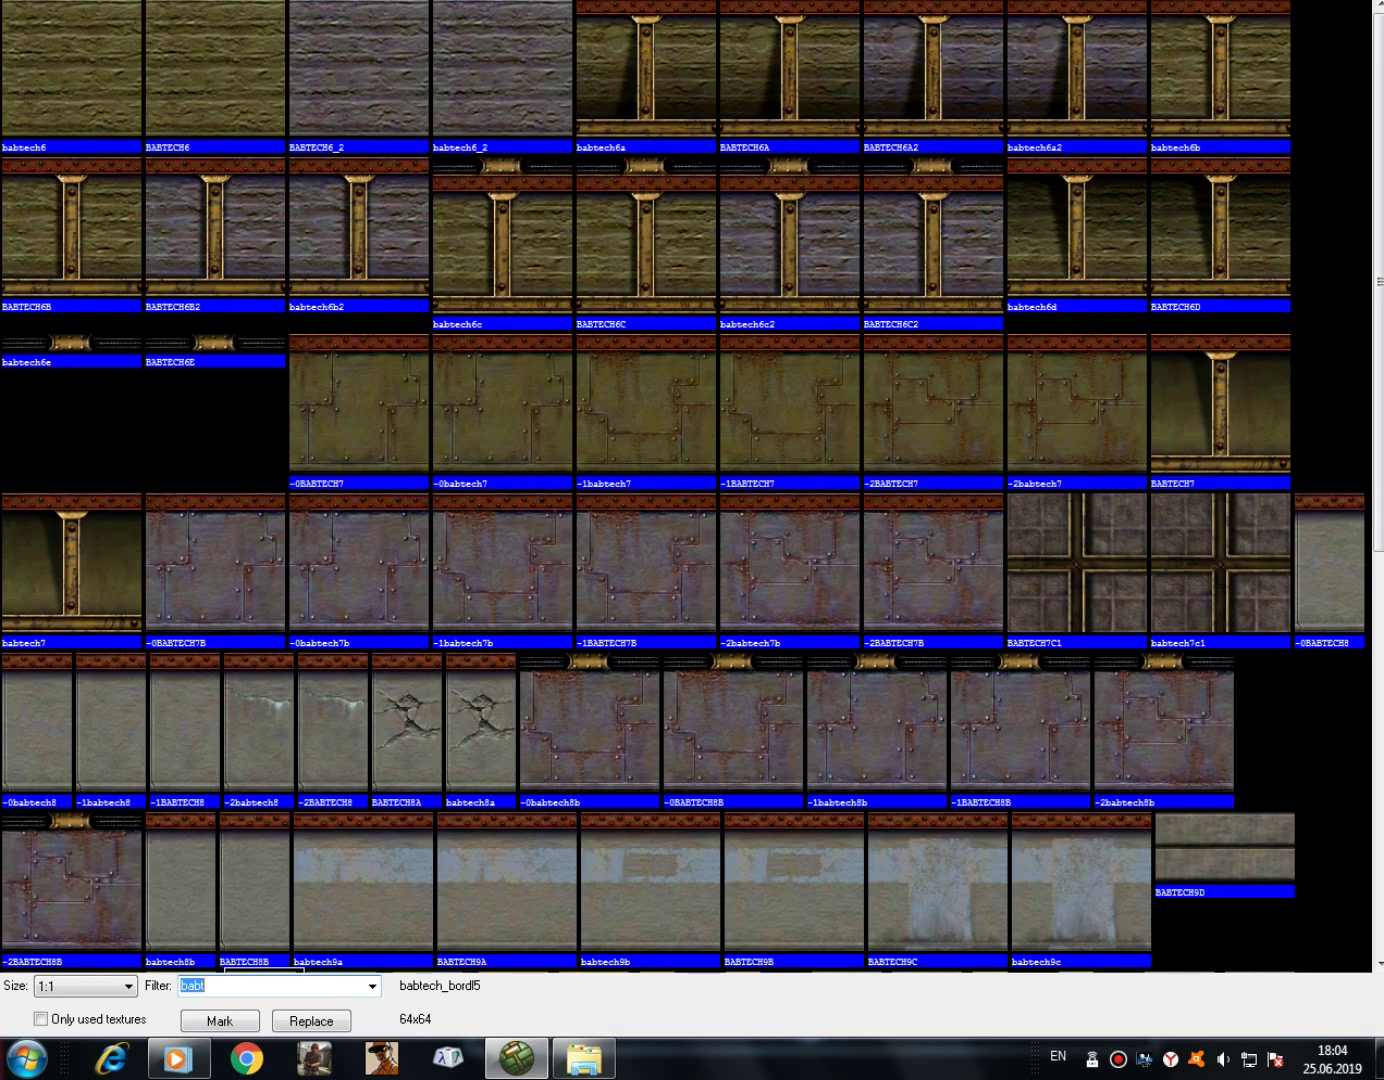
double_click(215, 566)
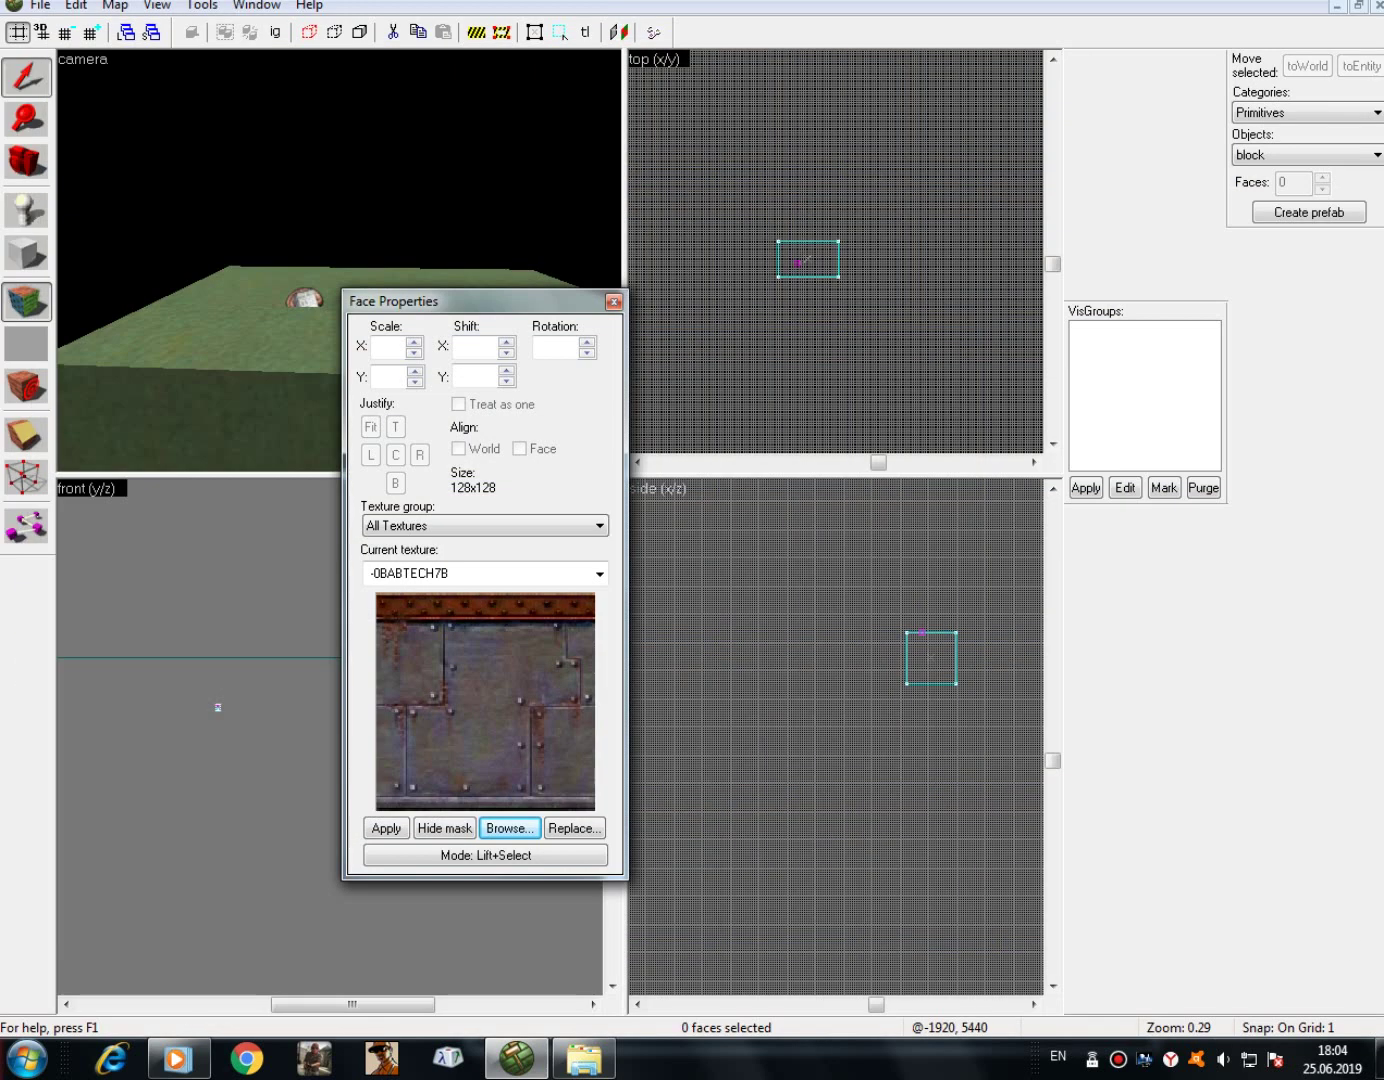
- Apply the -0BABTECH7B texture to the block's top face and view the result from above the block's corner
key("w")
key("d")
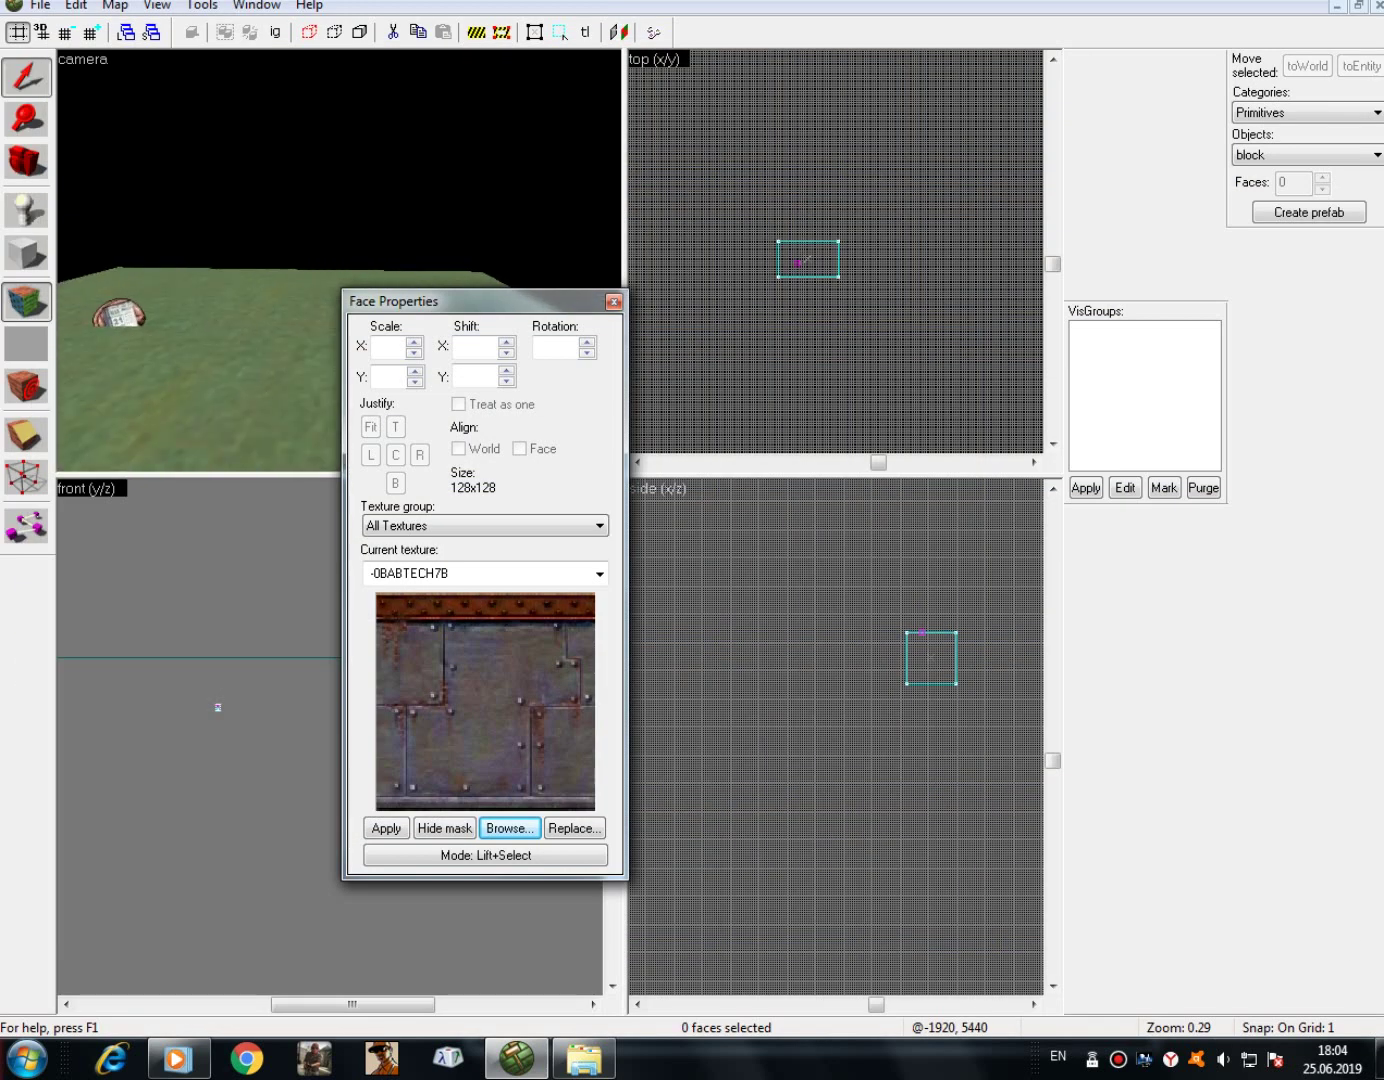
right_click(220, 370)
scroll(219, 370, "down", 1)
scroll(220, 370, "up", 1)
left_click(25, 162)
left_click_drag(329, 252, 330, 260)
key("s")
key("d")
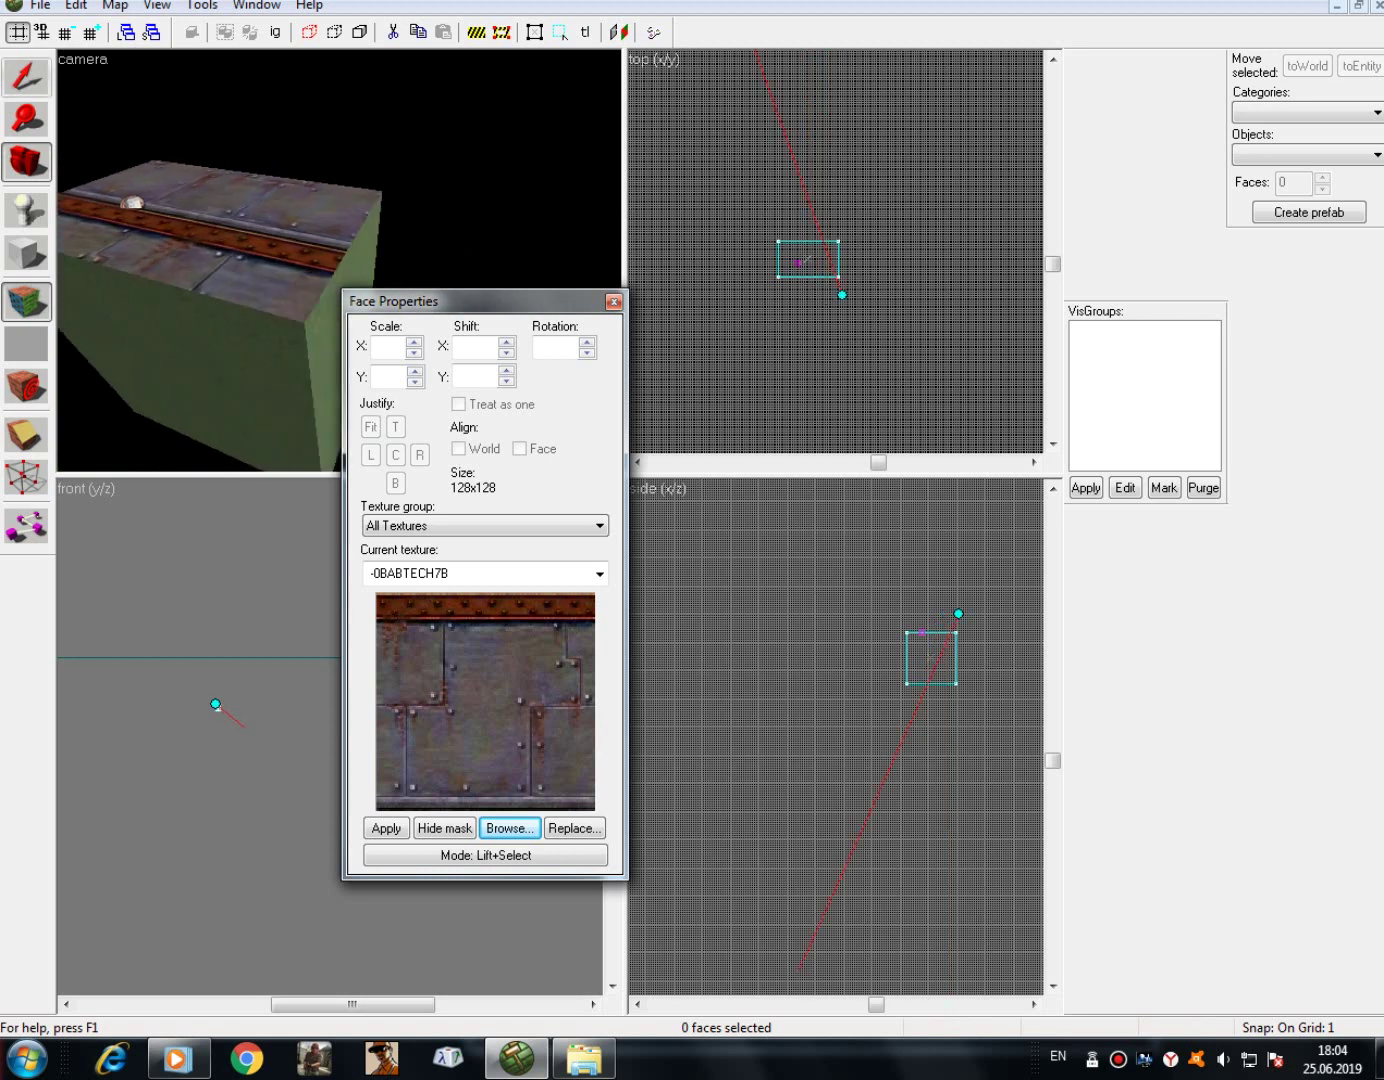
- Apply the -0BABTECH7B texture to the block's long front side and the adjoining end face
left_click(25, 77)
right_click(270, 335)
right_click(165, 350)
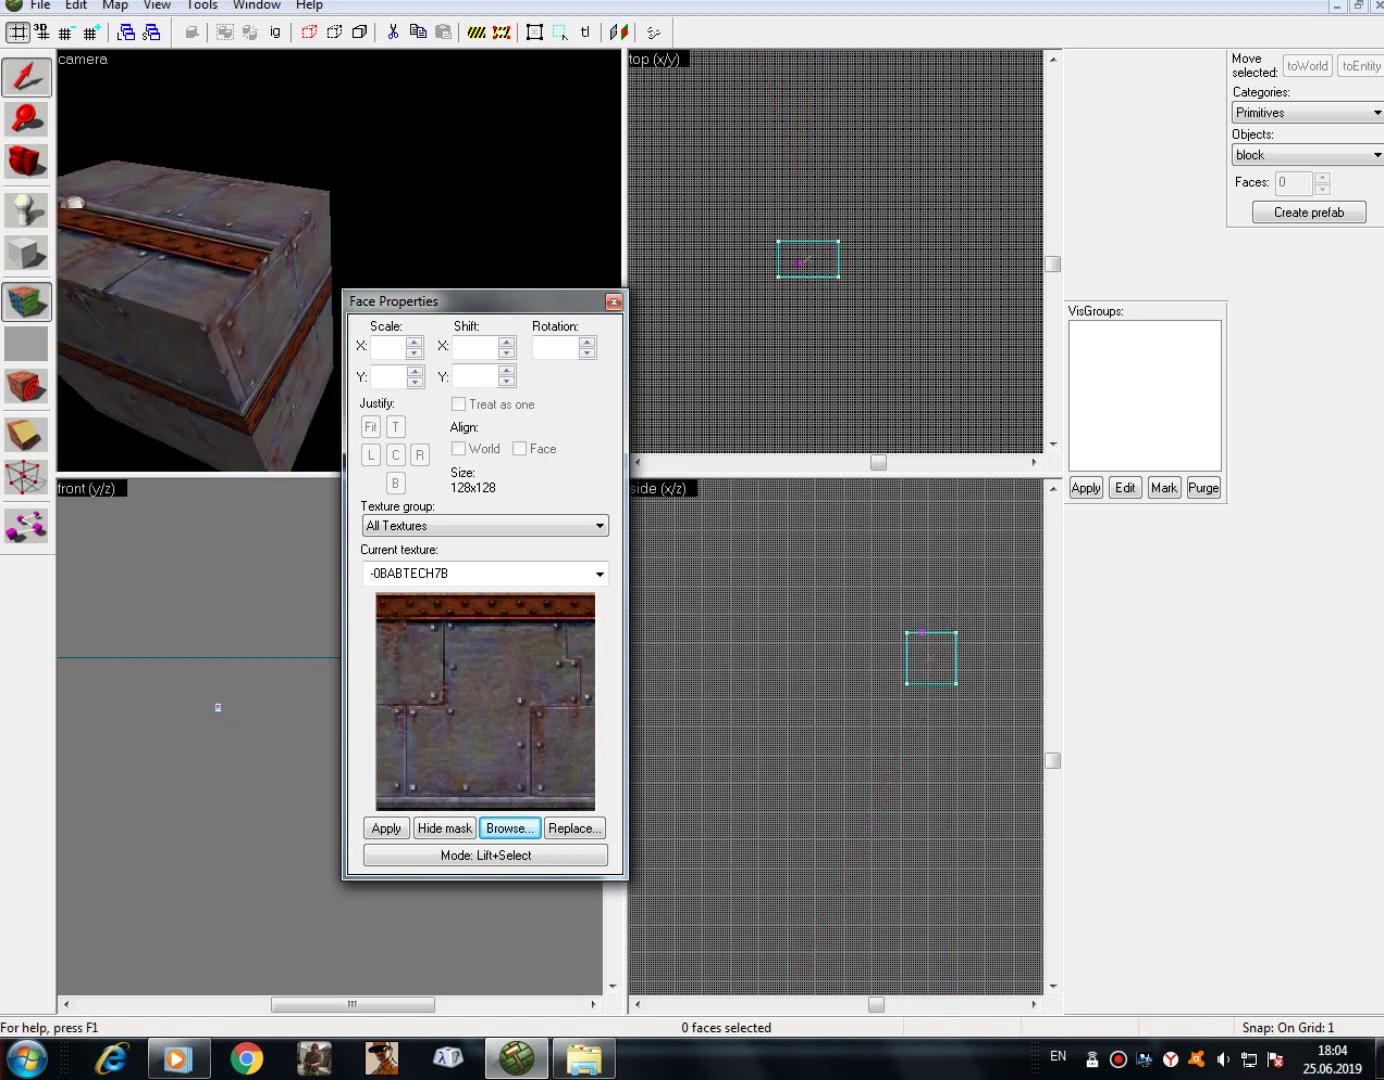
key("s")
key("a")
key("w")
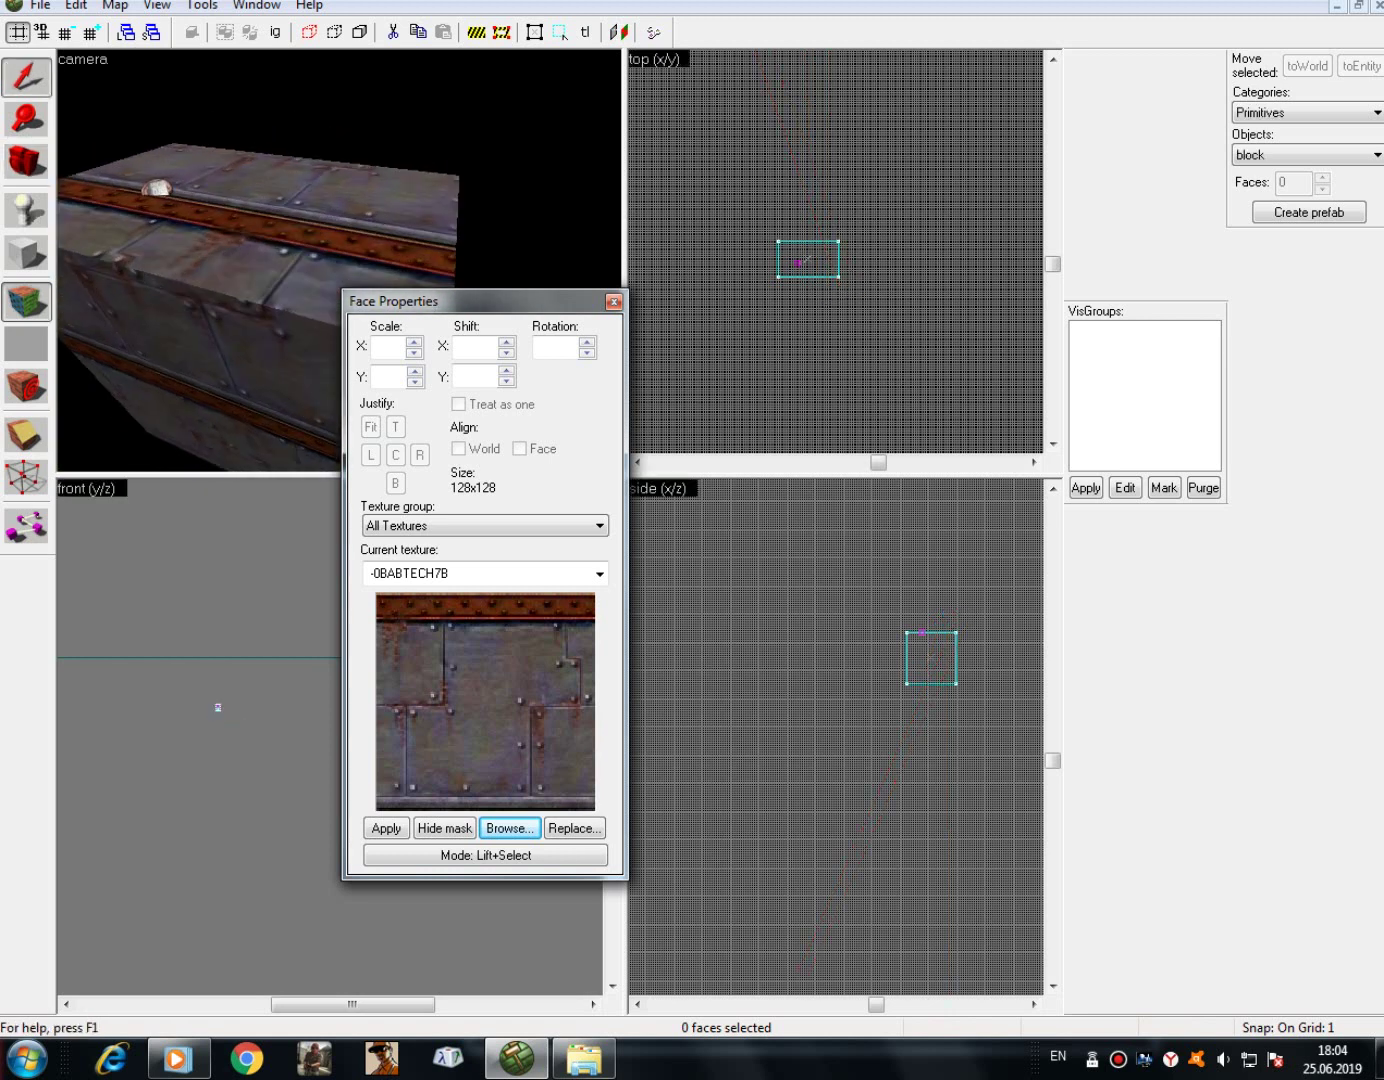
- Select the block's top face and raise its texture X scale to 3.50, then deselect it to check the stretch
left_click(250, 221)
left_click(414, 342)
left_click(414, 342)
left_click(414, 341)
left_click(414, 342)
key("Up")
key("Up")
key("Up")
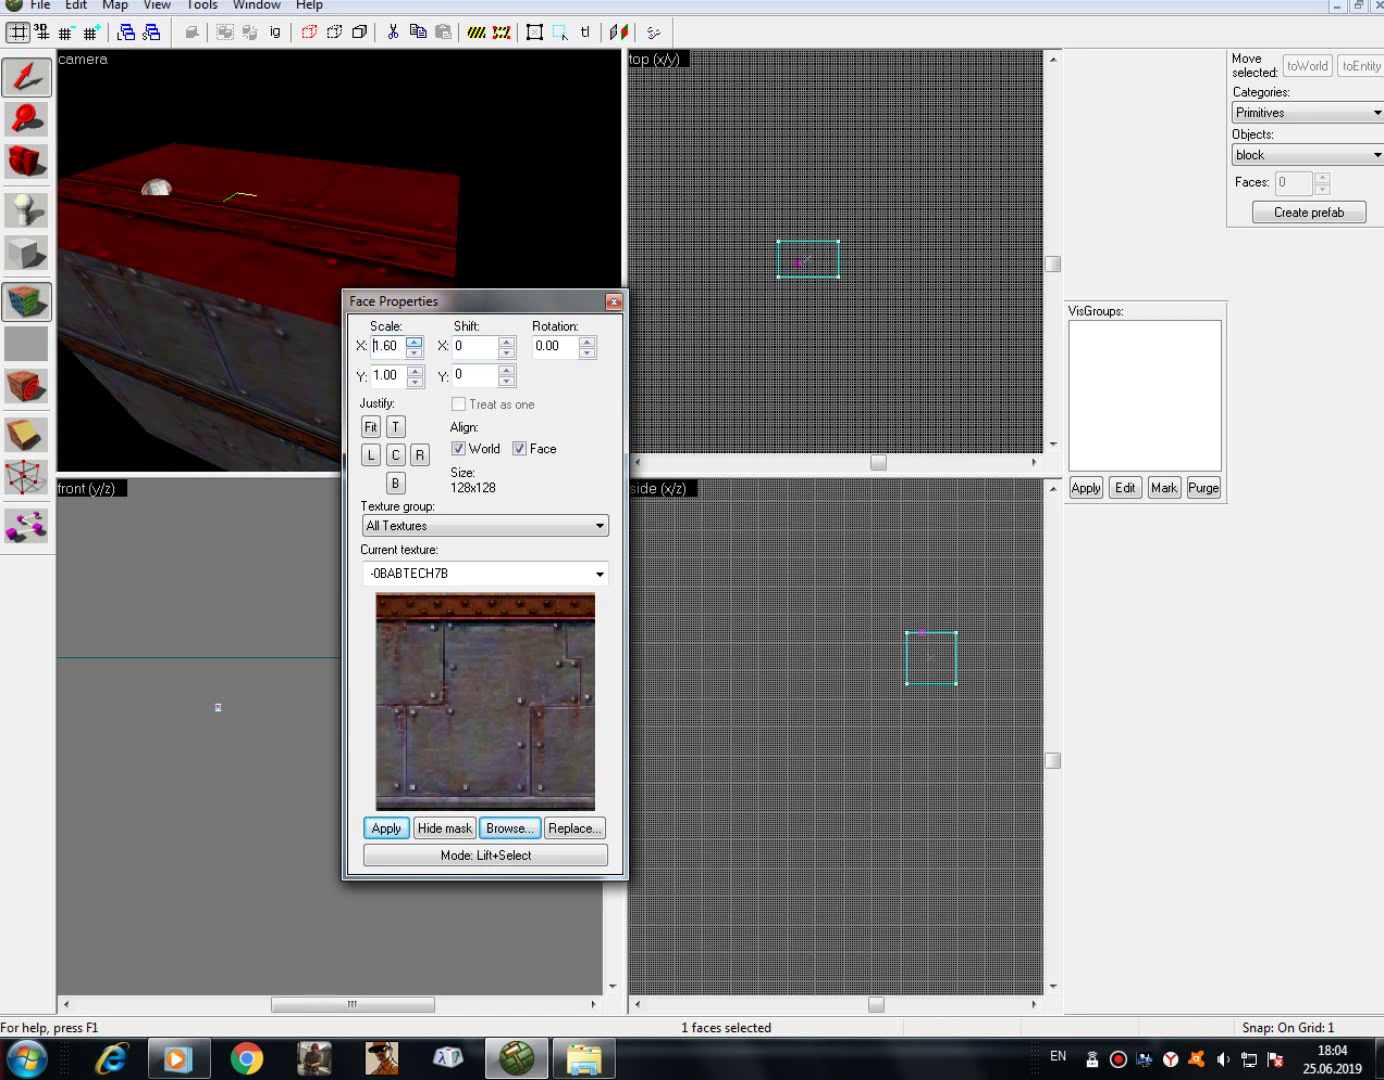
key("Up")
key("Up")
key("Up")
key("Up")
key("Up")
key("Up")
key("Up")
key("Up")
key("Up")
key("Up")
key("Up")
key("Up")
key("Up")
key("Up")
key("Up")
key("Up")
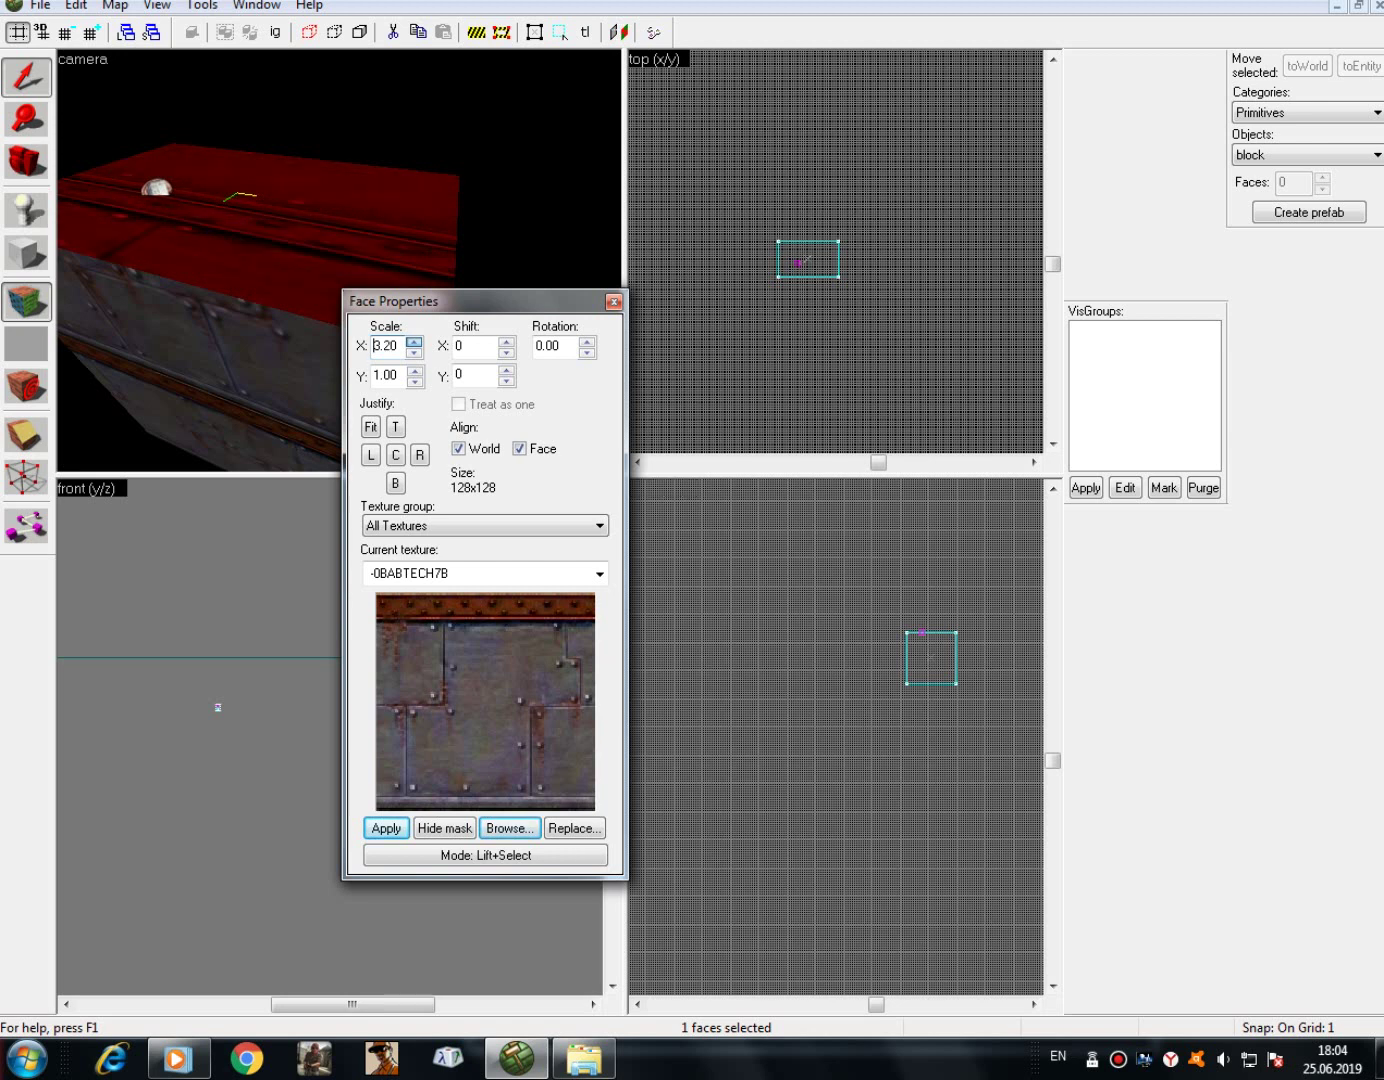
left_click(215, 421)
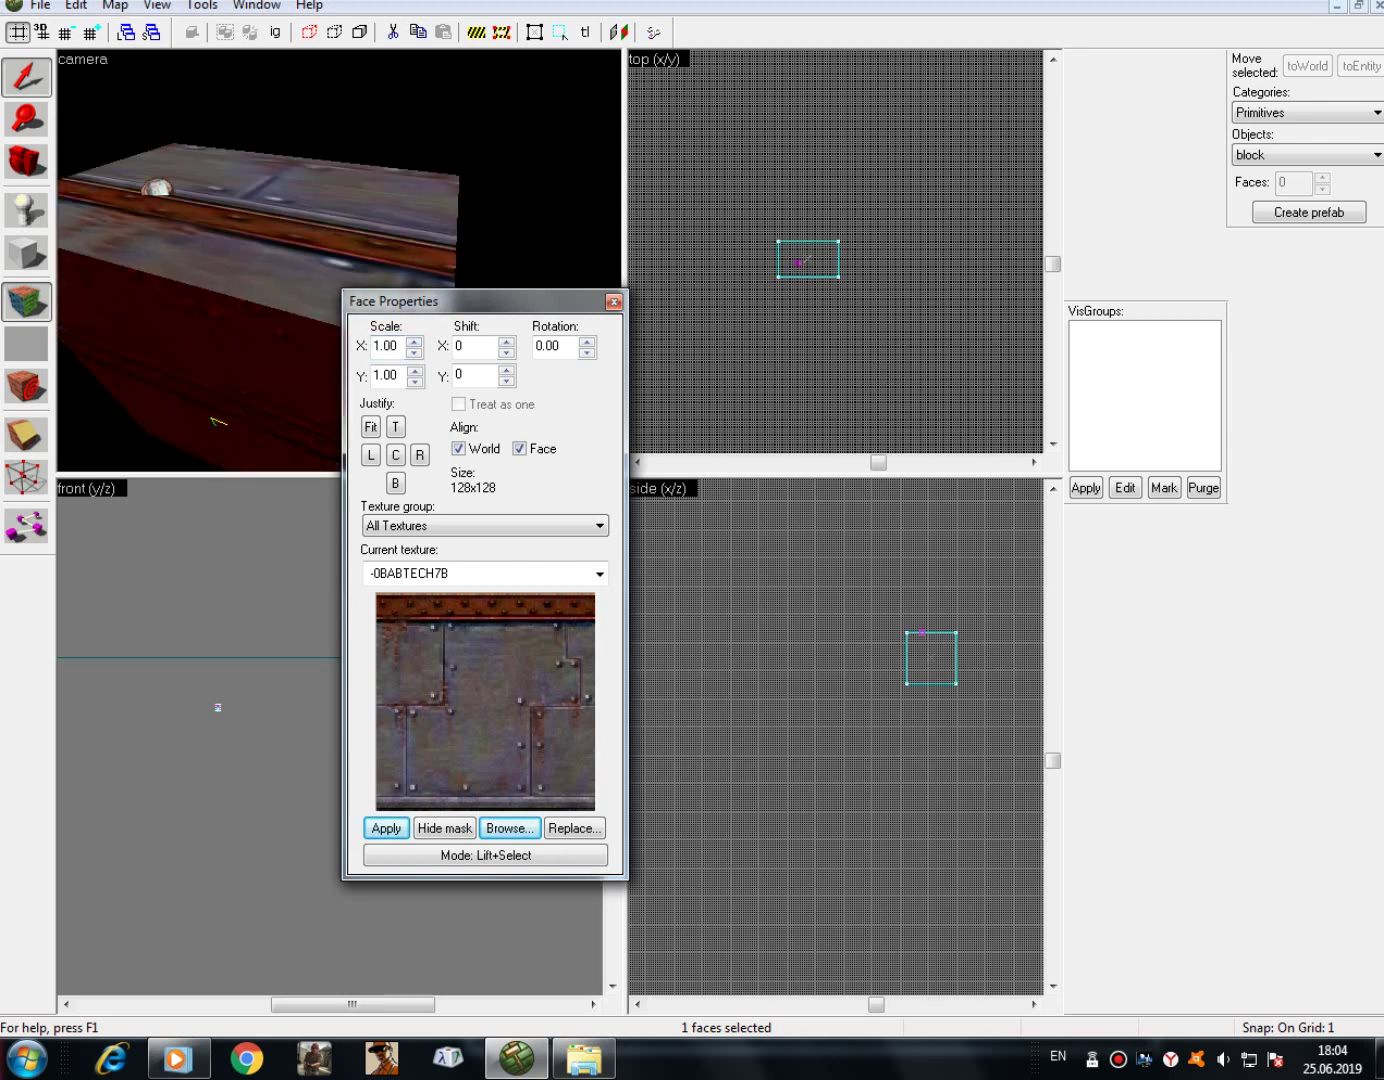
- Raise the top face's texture Y scale to 3.00 and check the enlarged texture with another face selected
left_click(225, 199)
left_click(415, 371)
left_click(415, 371)
left_click(416, 371)
left_click(415, 370)
left_click(415, 370)
left_click(415, 370)
left_click(415, 370)
left_click(415, 370)
left_click(416, 370)
left_click(415, 370)
left_click(415, 370)
left_click(415, 369)
left_click(415, 370)
left_click(416, 370)
left_click(415, 370)
left_click(415, 369)
left_click(415, 370)
left_click(416, 370)
left_click(415, 370)
left_click(212, 420)
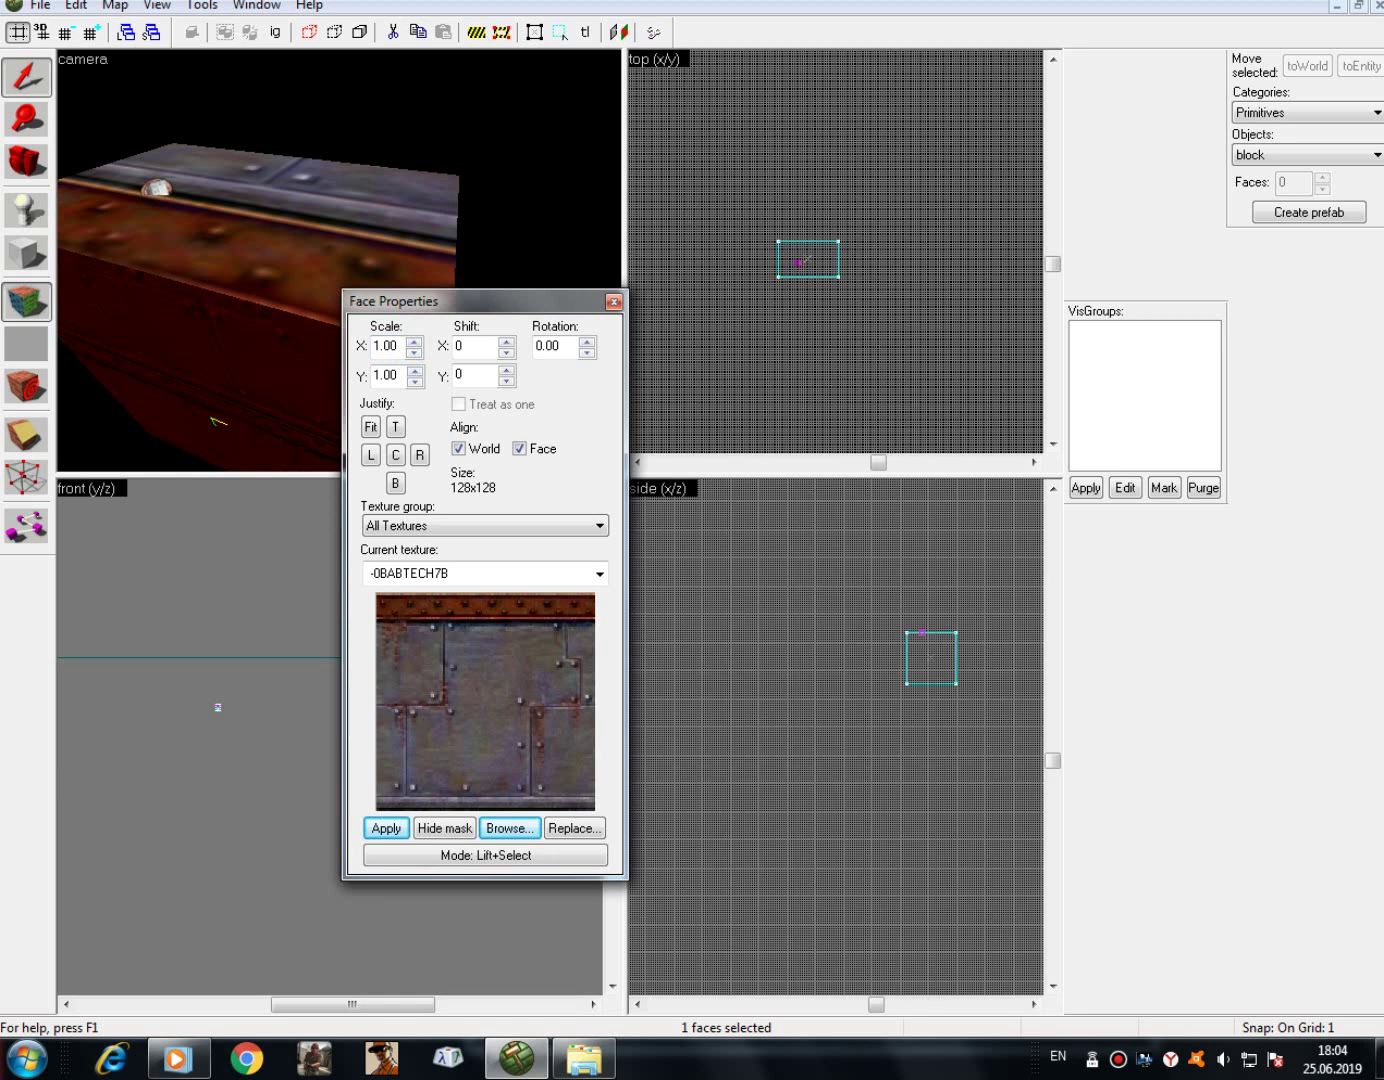
- Fit the texture to the block's top face and view it without the selection mask
left_click(224, 200)
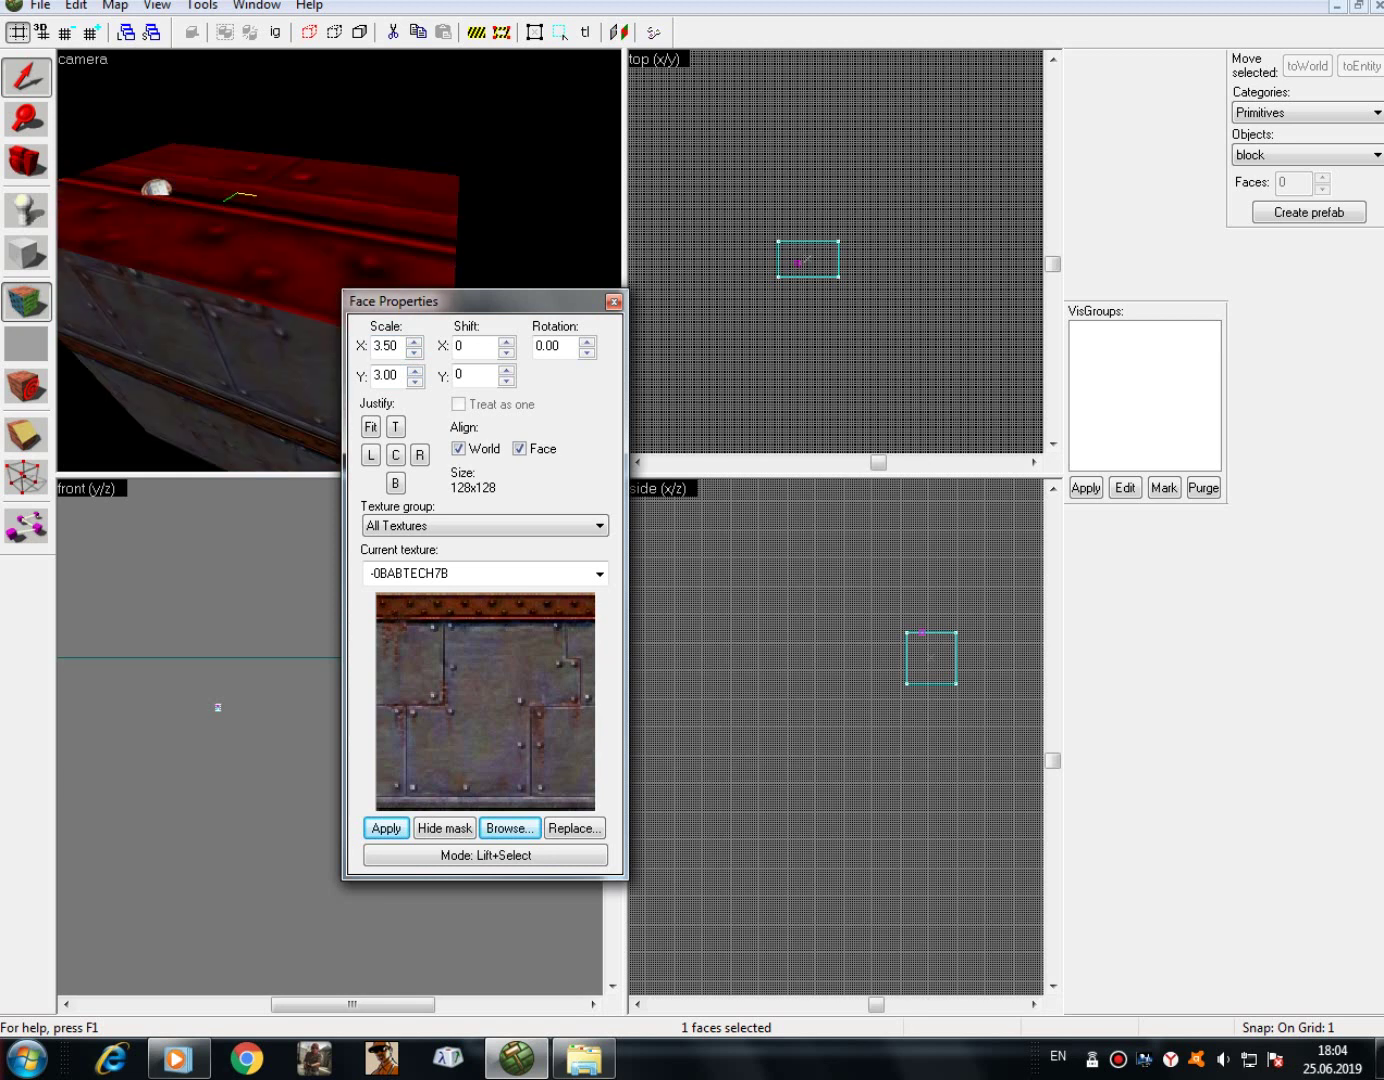
left_click(370, 426)
left_click(225, 329)
scroll(225, 330, "down", 1)
scroll(225, 330, "down", 2)
scroll(225, 330, "up", 3)
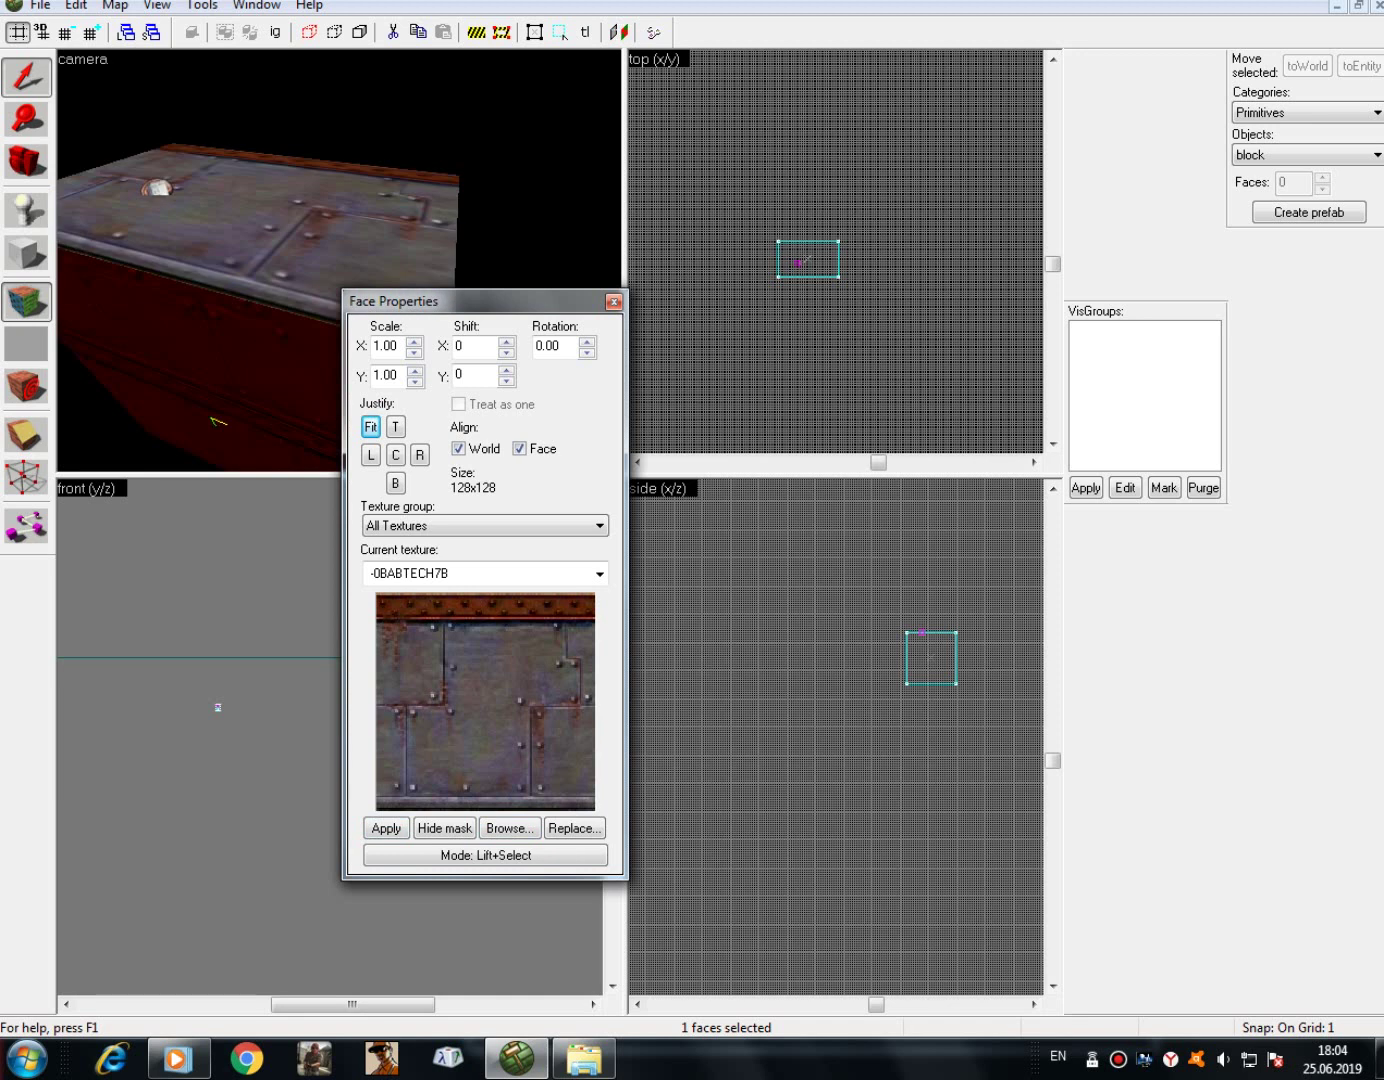
- Choose babtech9b as the current texture and apply it to the block's end face next to the front side
key("d")
key("s")
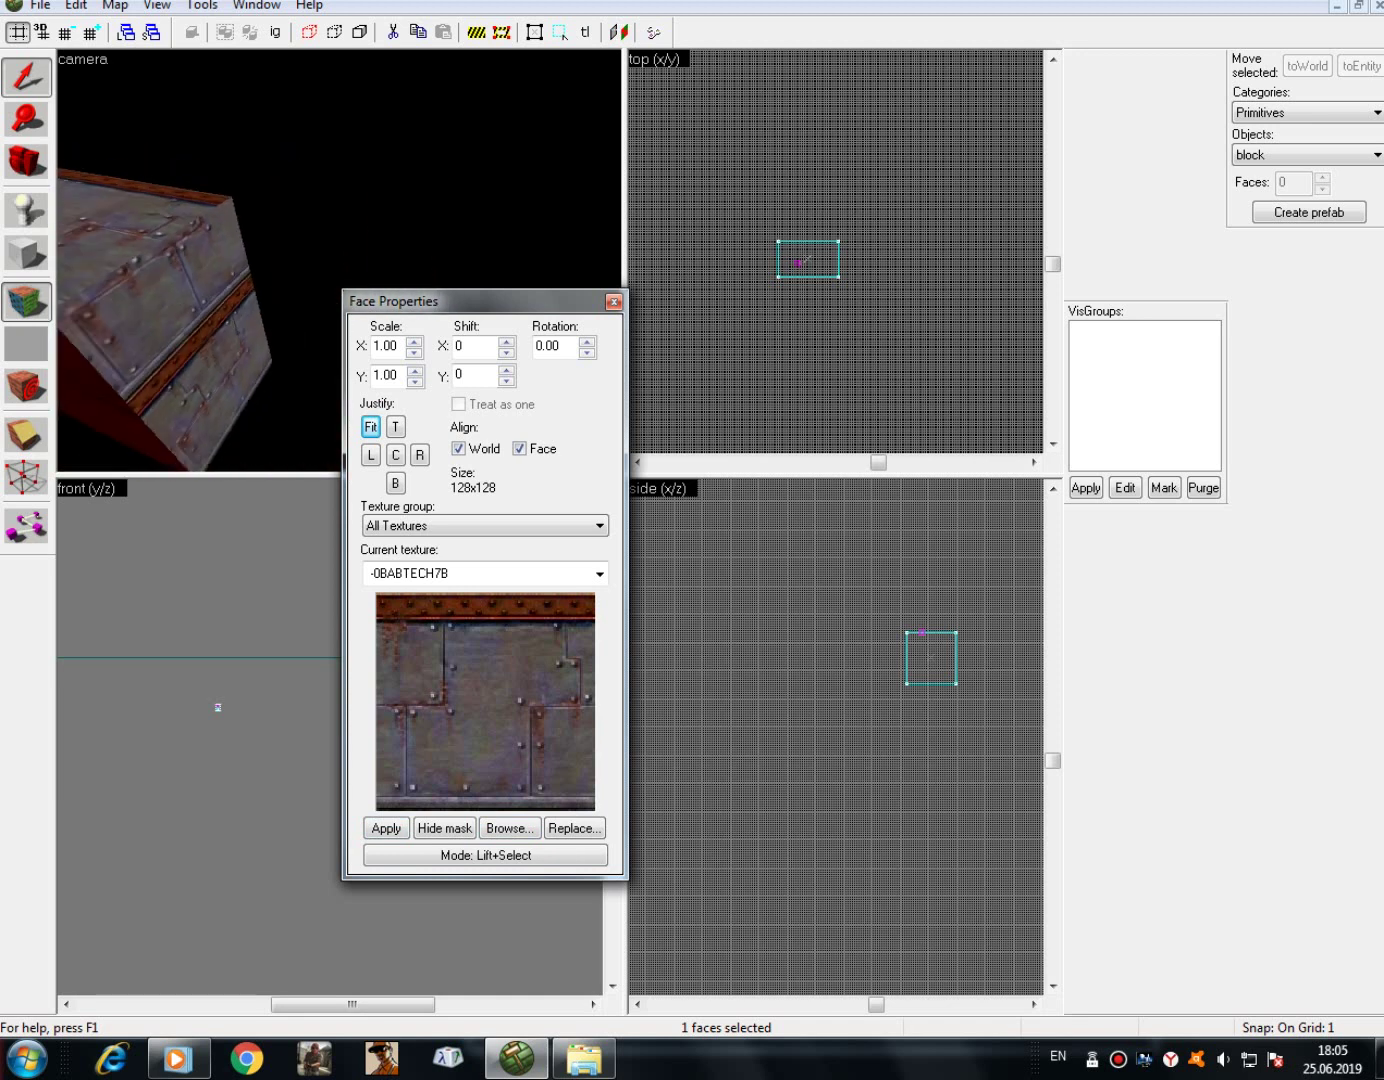
key("a")
key("d")
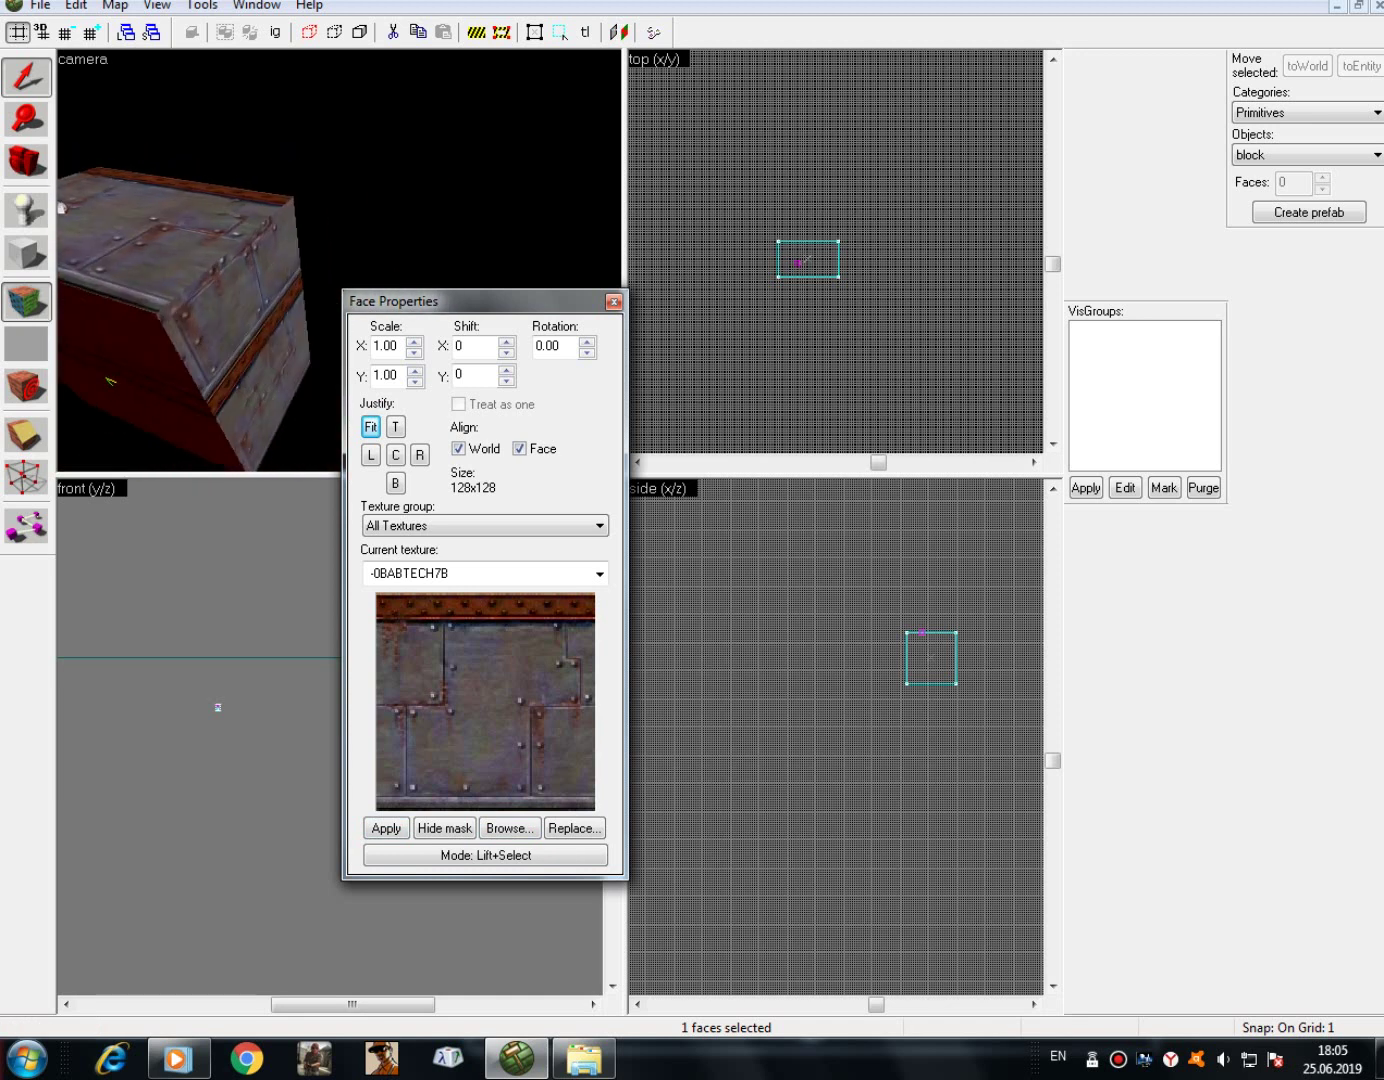
left_click(509, 828)
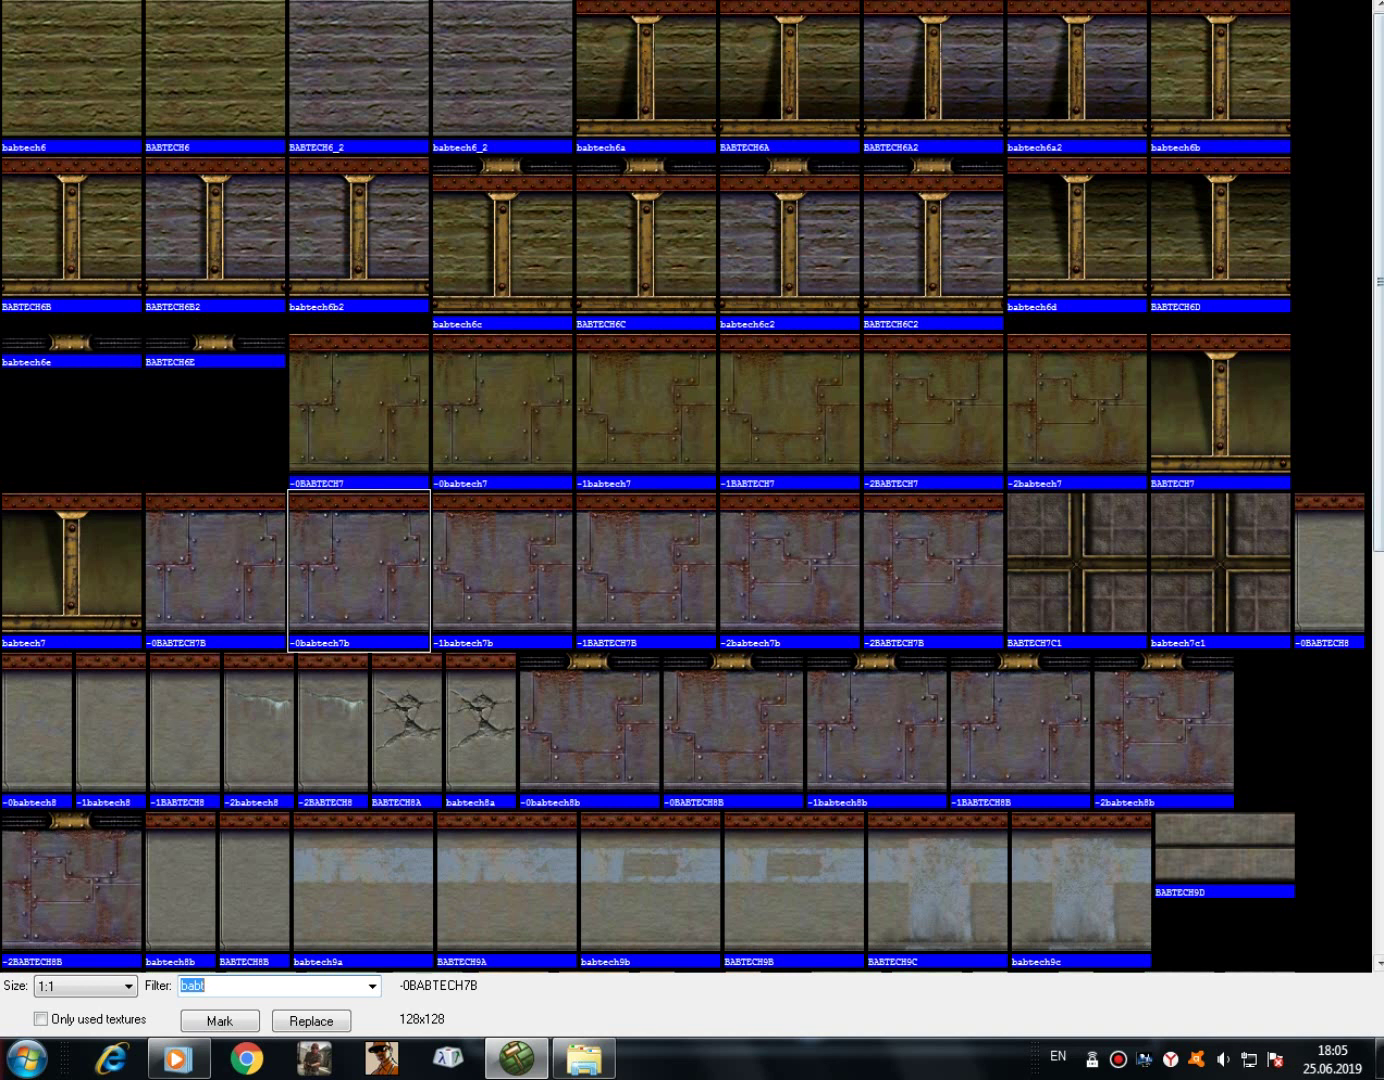
double_click(650, 880)
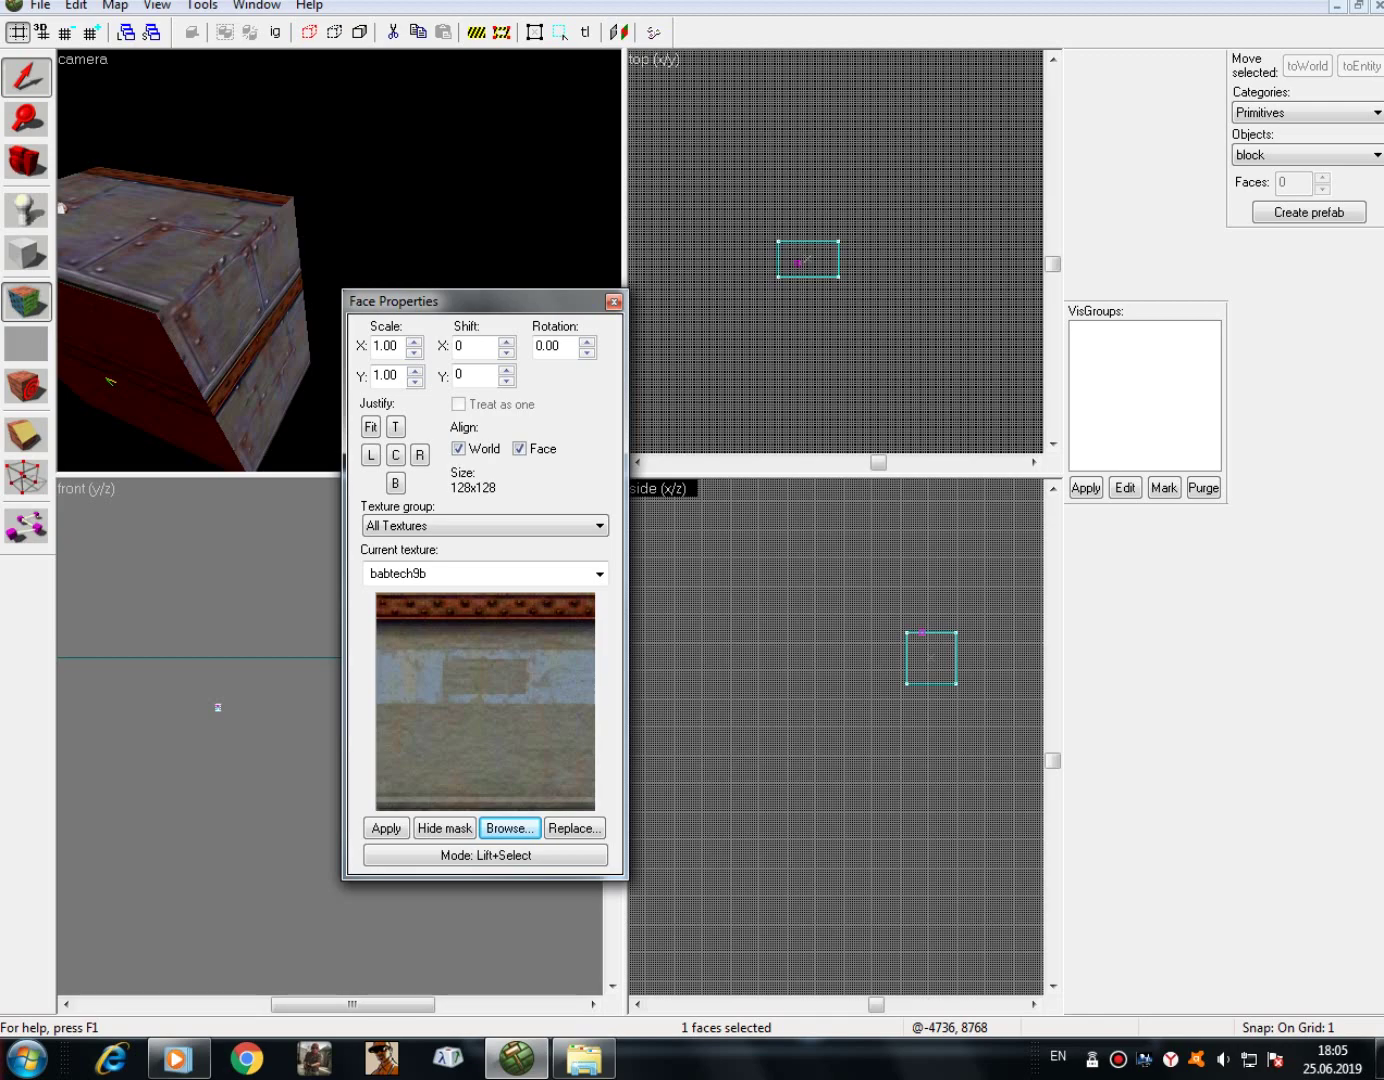
right_click(236, 318)
key("w")
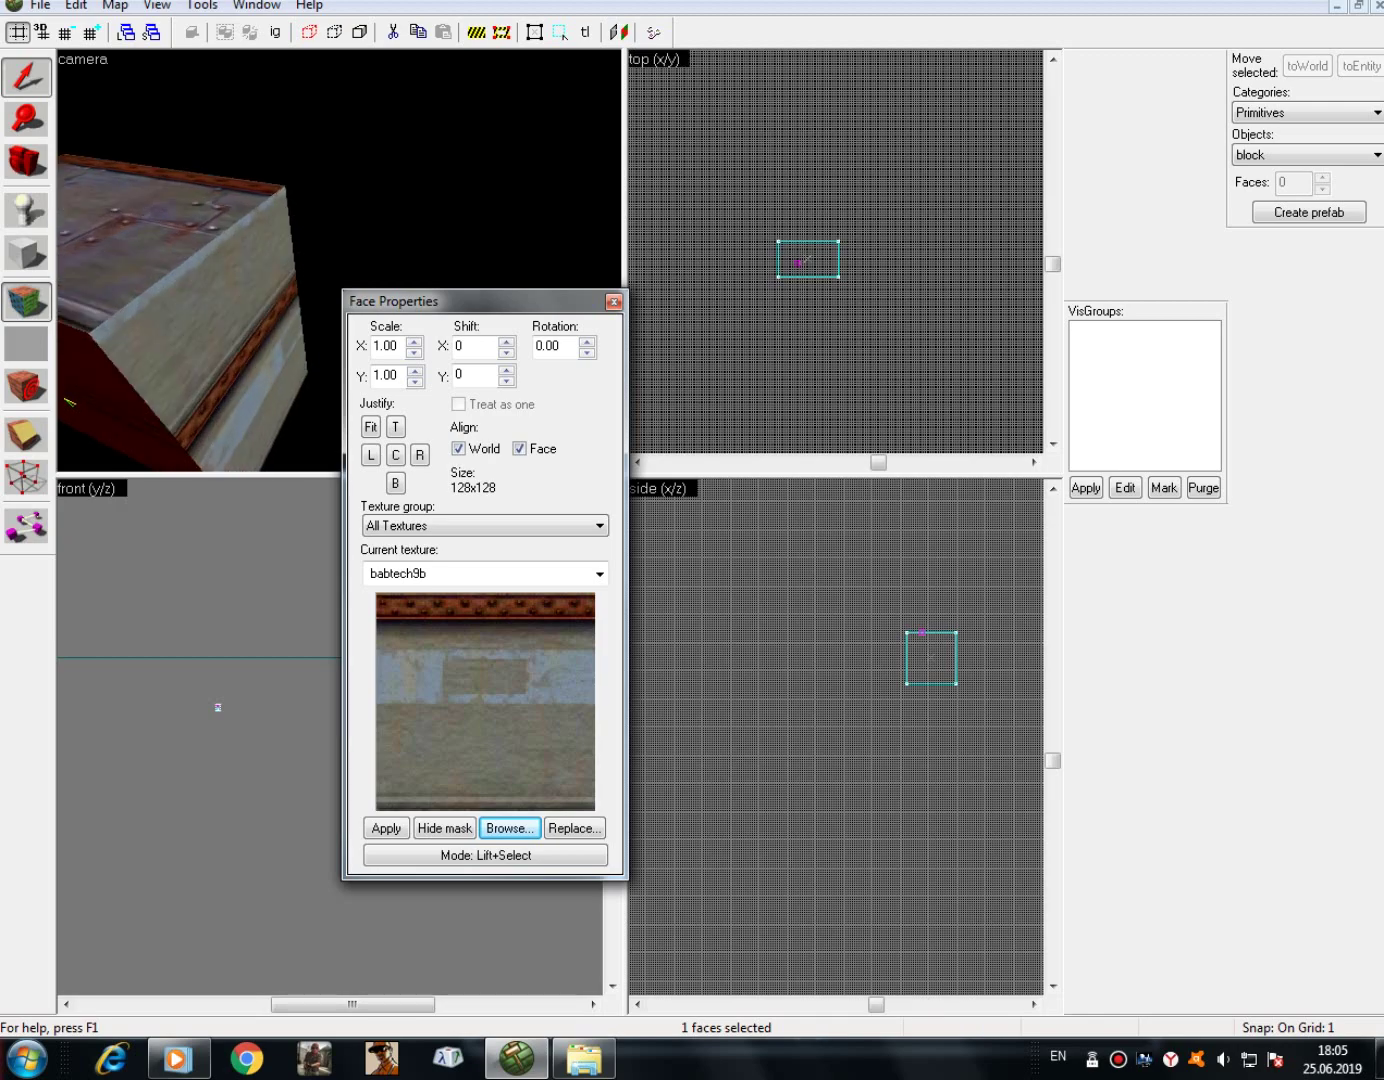
key("w")
- Lift the green babtech_bordf5 texture from the block's back face and apply it to the adjoining end face
left_click(25, 162)
left_click_drag(235, 240, 318, 250)
left_click(175, 207)
right_click(130, 270)
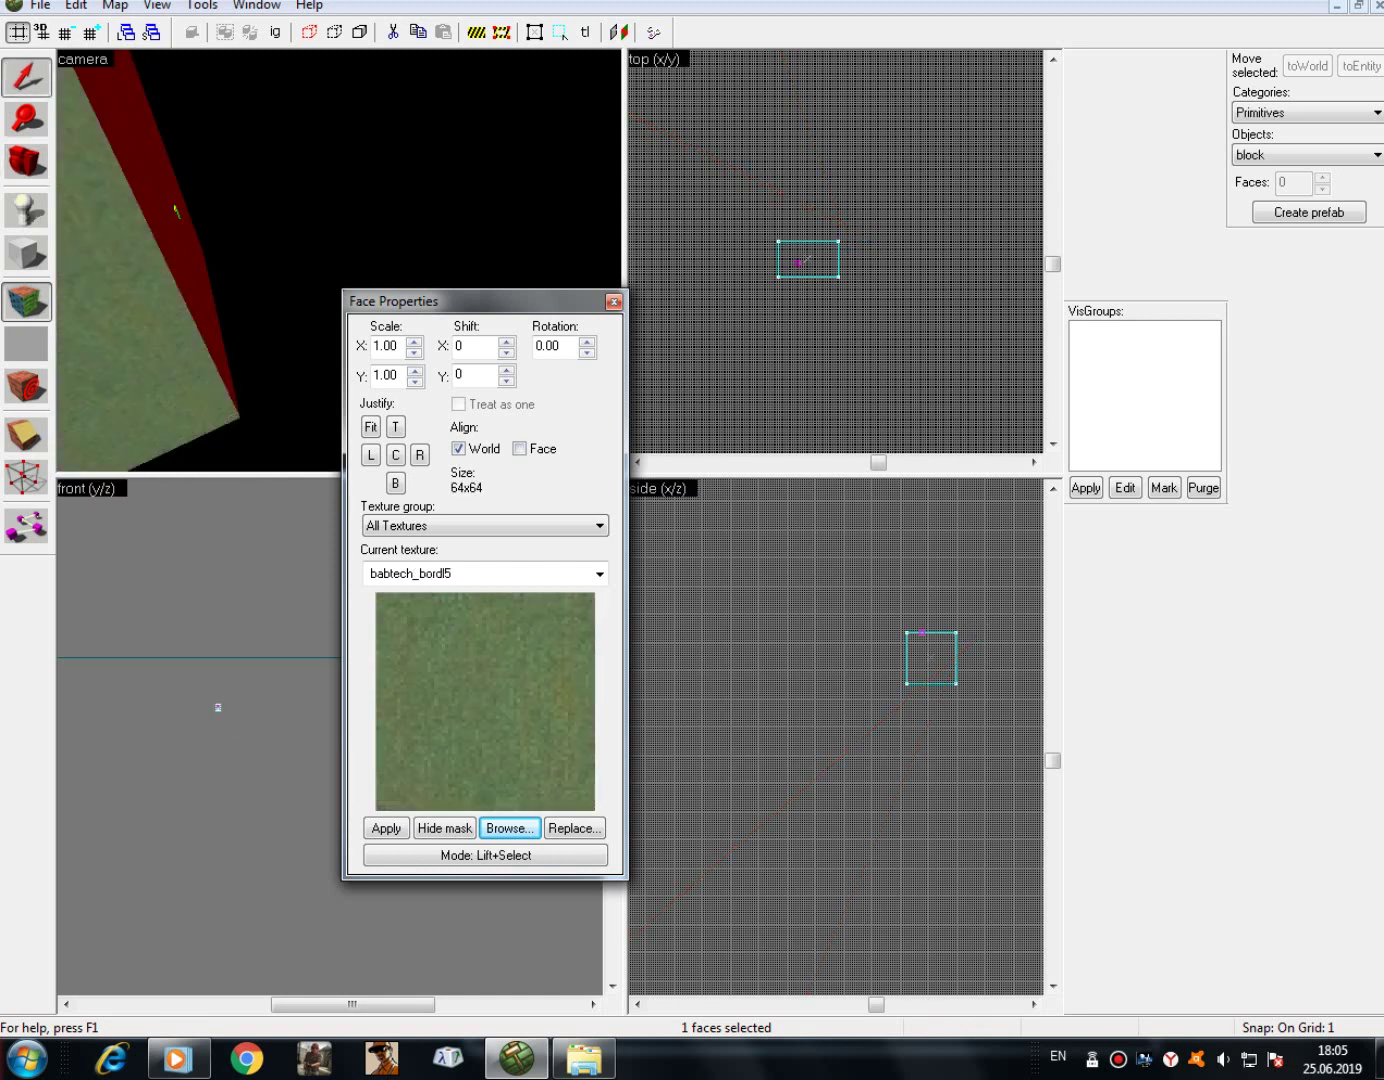
key("s")
key("a")
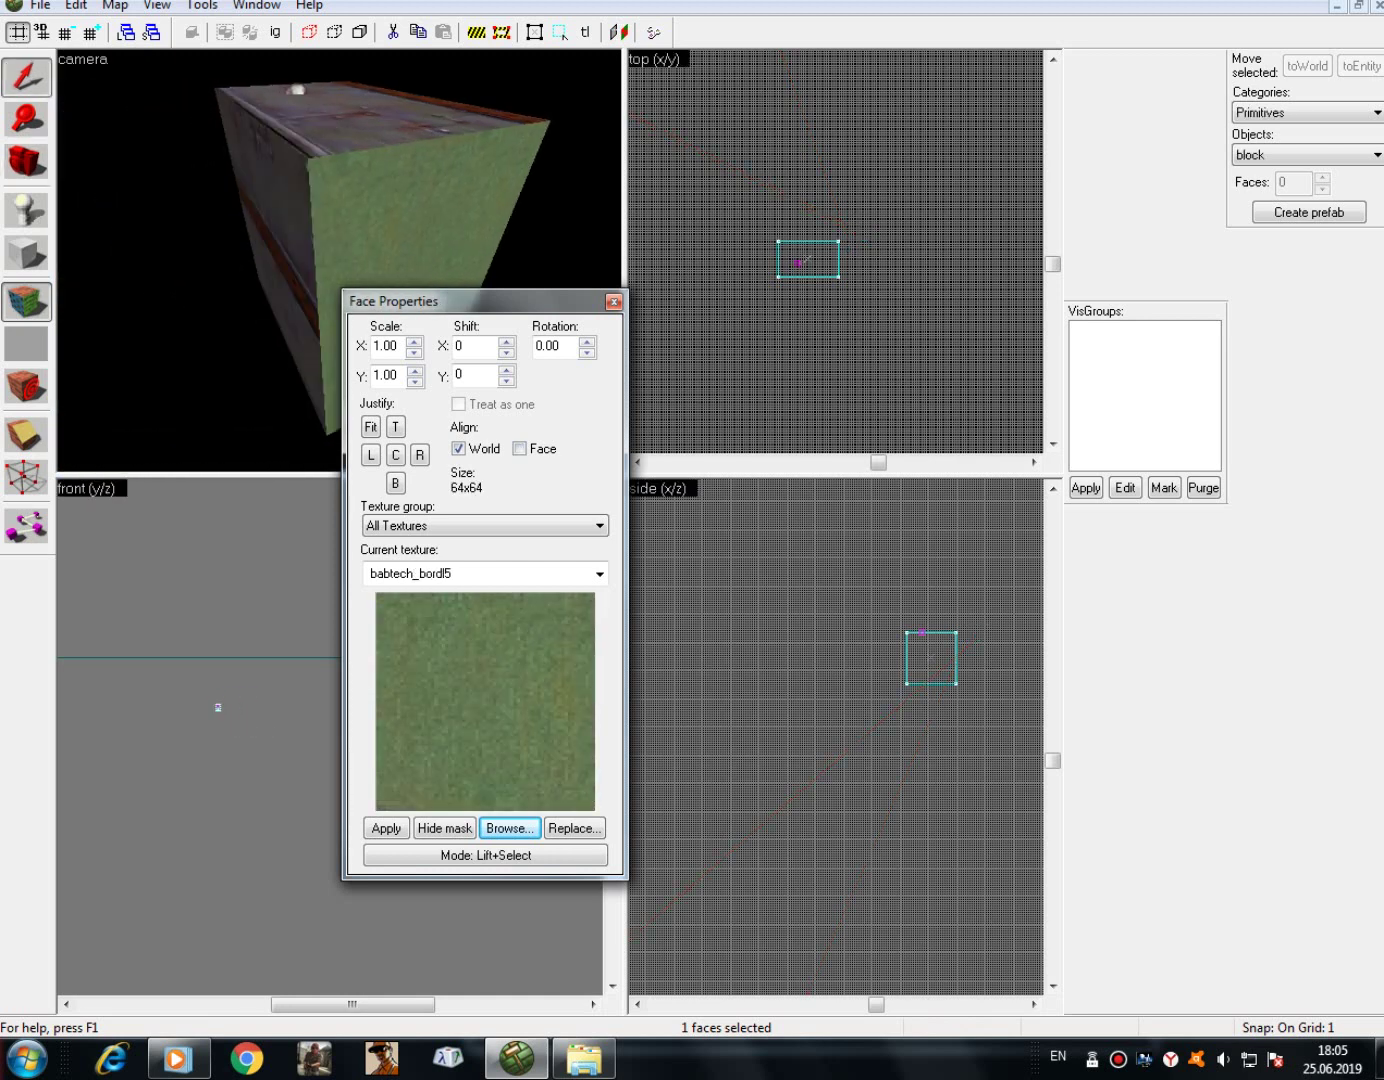
- Lift -0BABTECH7B from the block's long front side and apply it to the green end face beside it
left_click(268, 232)
right_click(395, 219)
key("d")
key("s")
key("a")
- Choose babtech8b as the current texture and apply it to the untextured green face at the block's opposite end
left_click(26, 162)
left_click_drag(317, 275, 340, 260)
key("w")
key("s")
key("a")
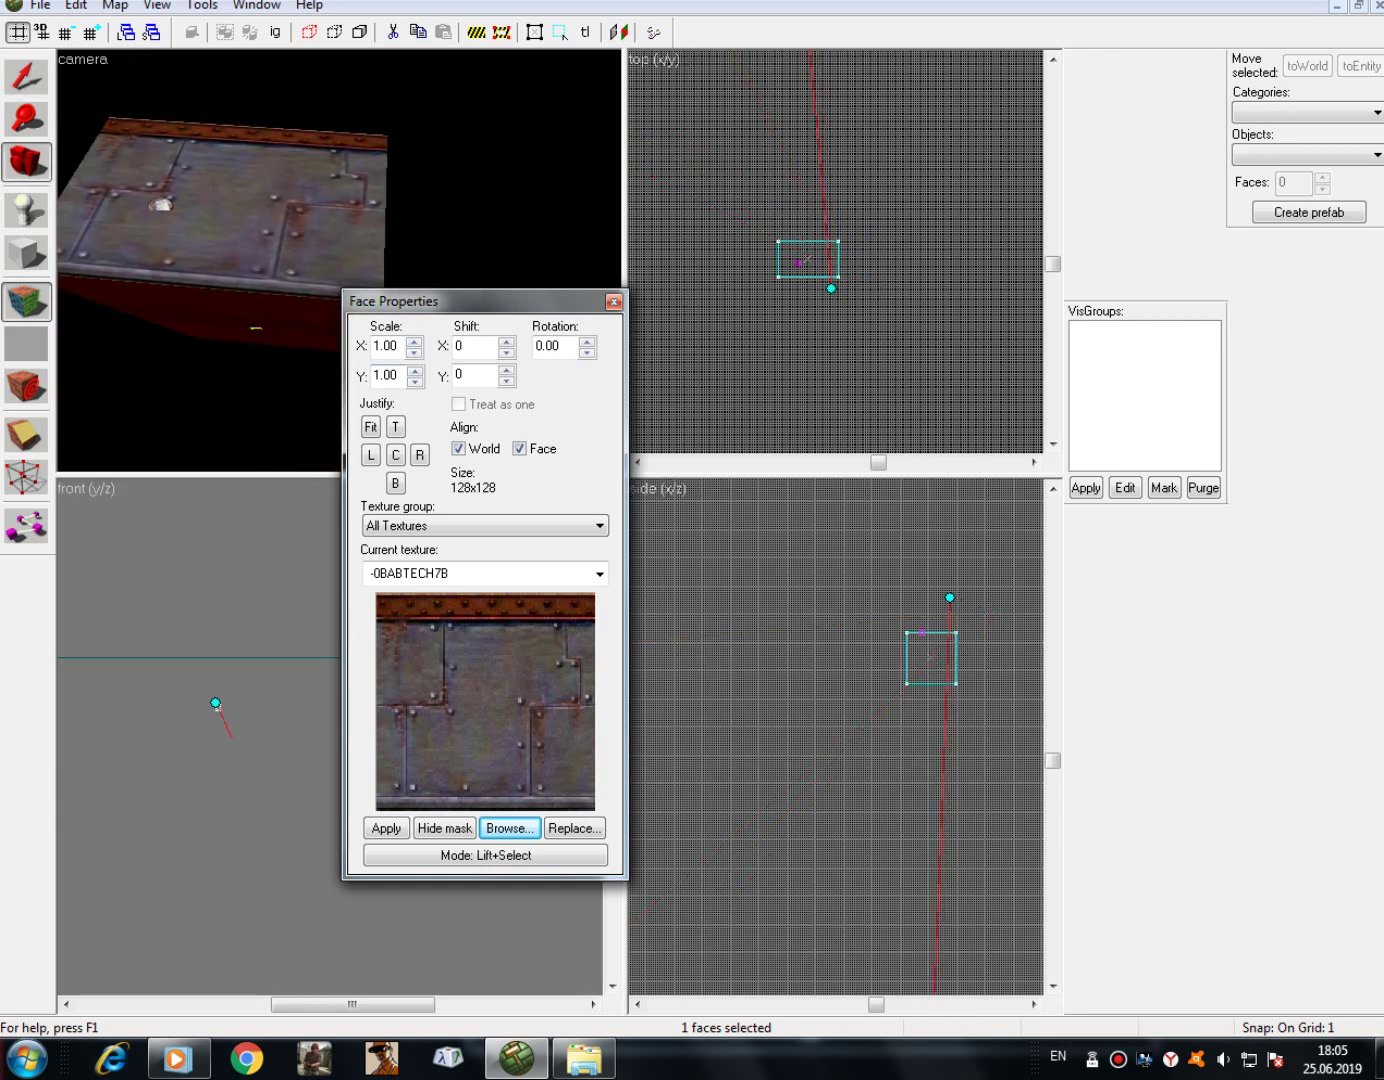
left_click(509, 829)
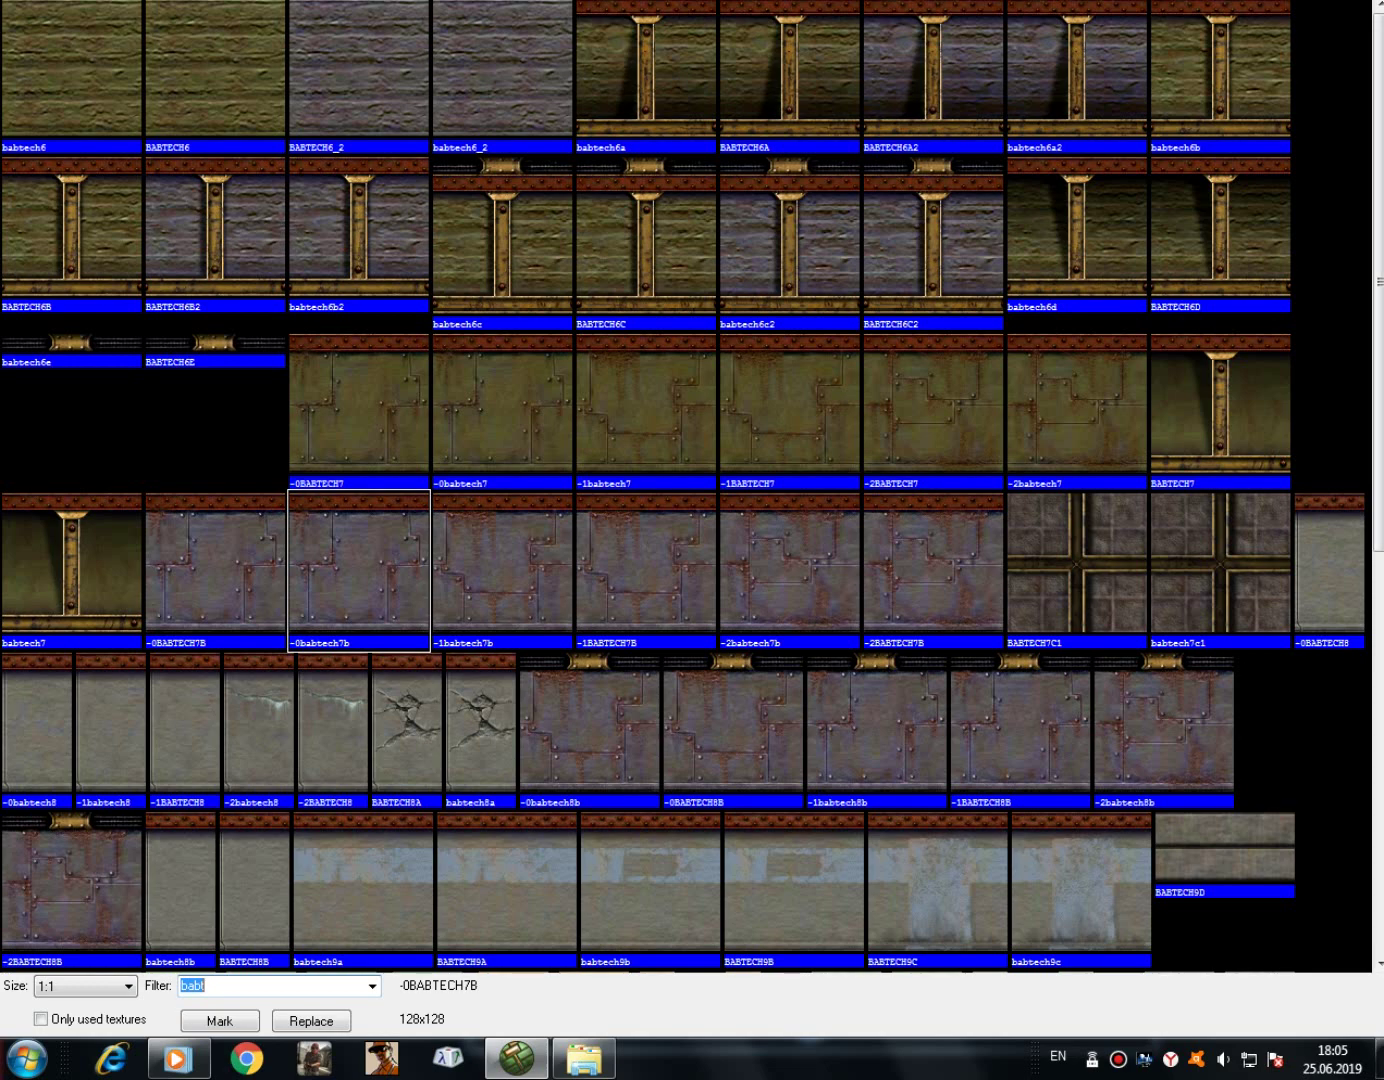
double_click(255, 885)
left_click_drag(256, 327, 339, 261)
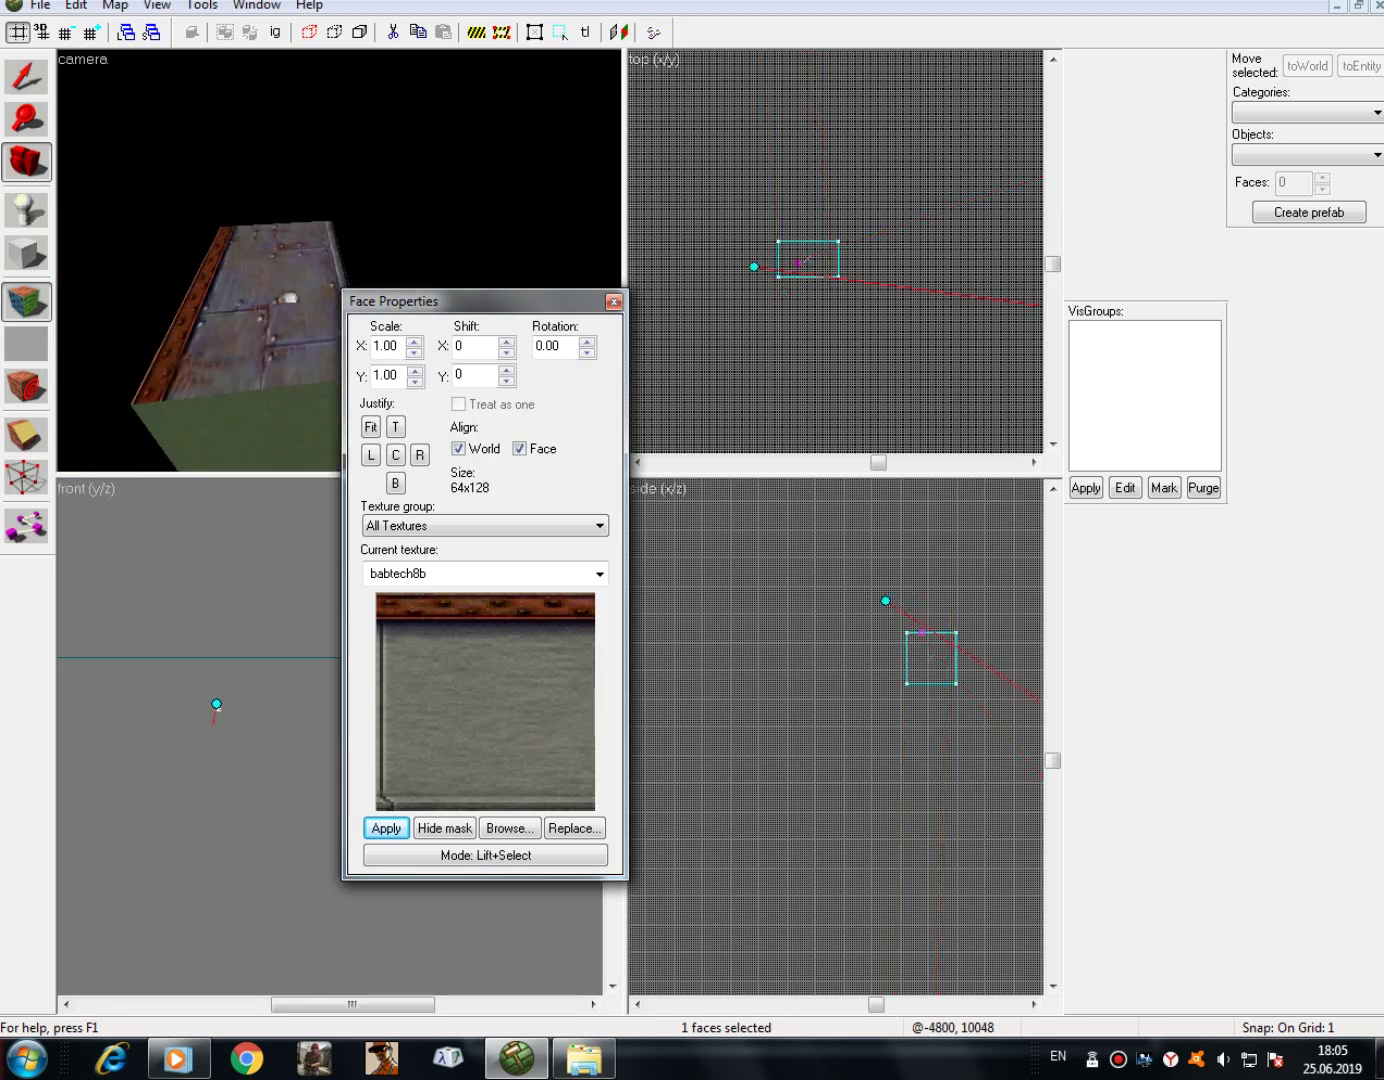
left_click(26, 77)
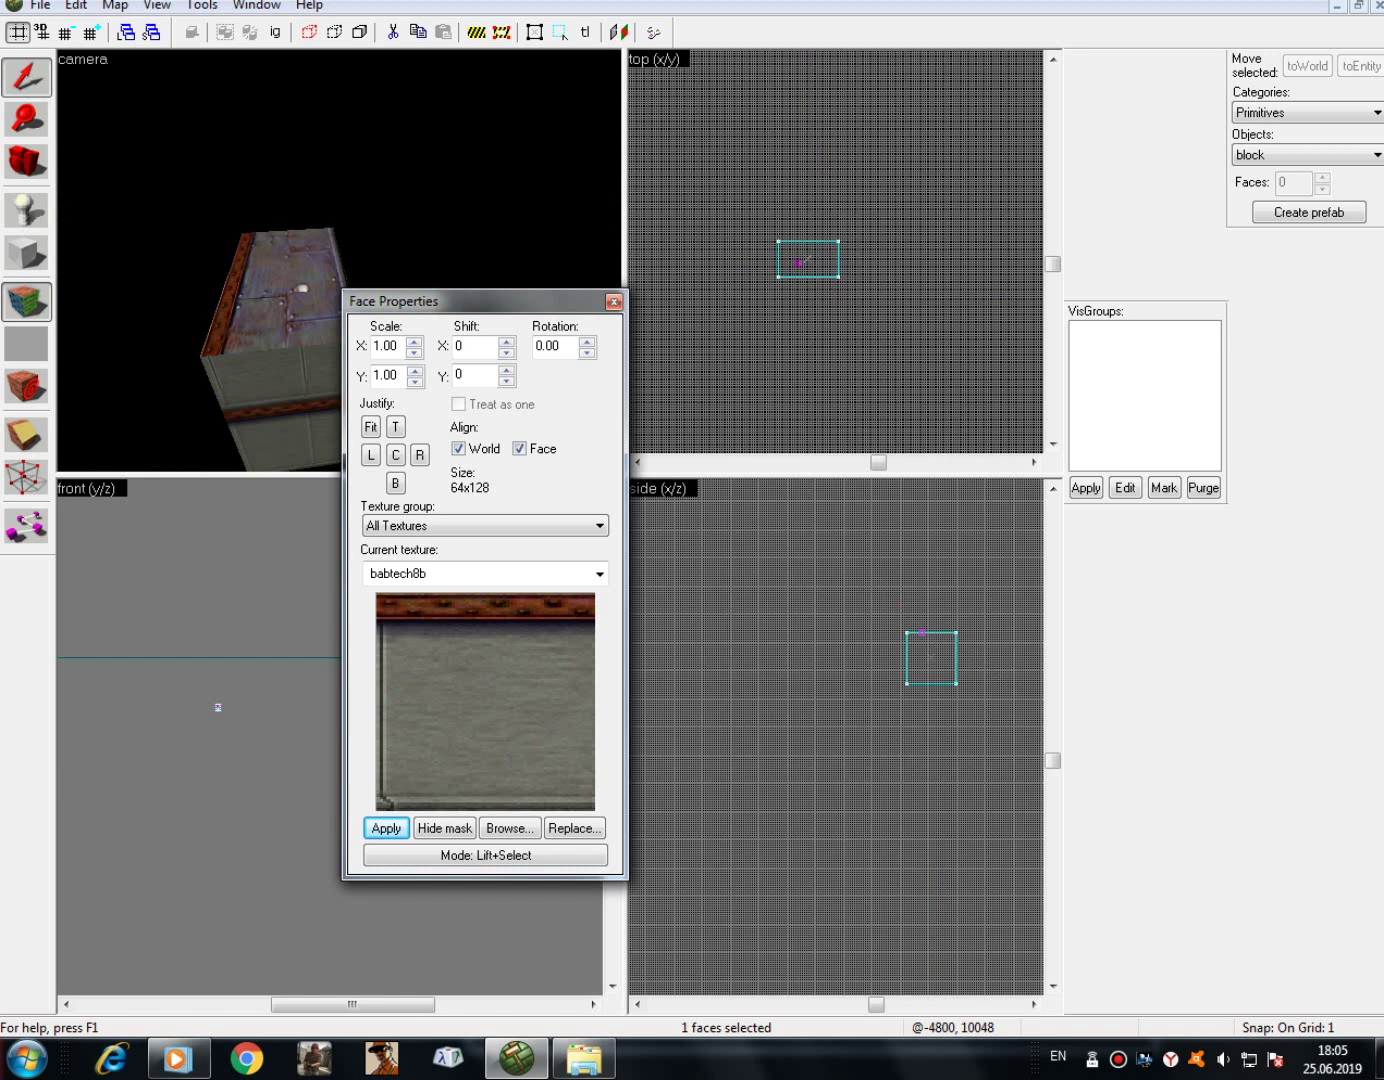
key("d")
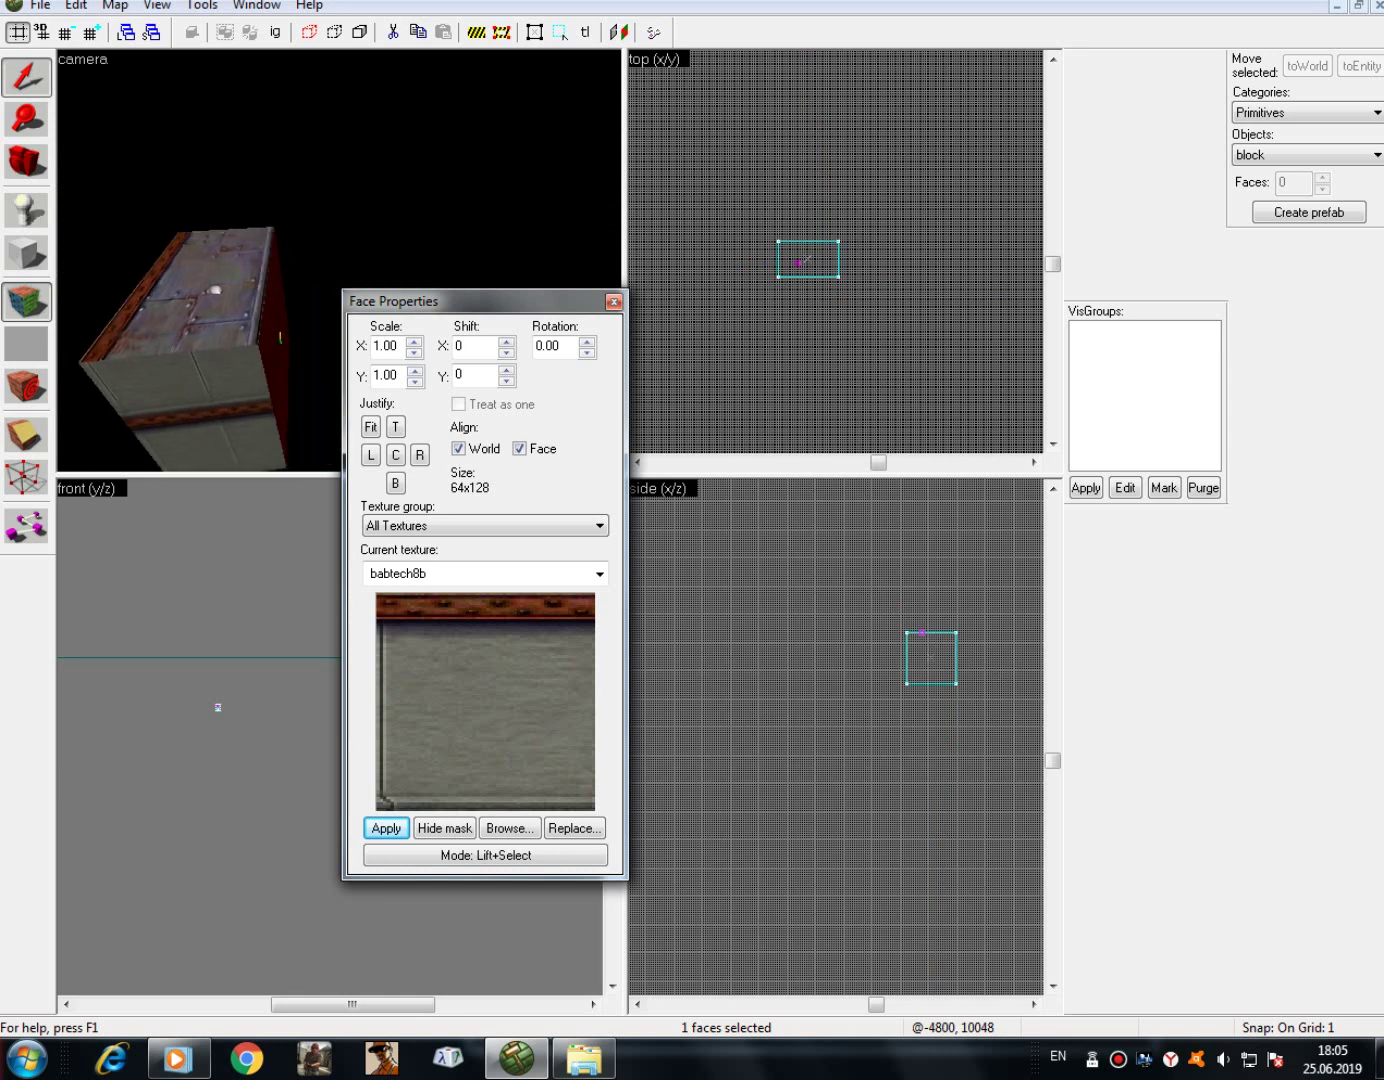
- Lift -0BABTECH7B from the block's top face and look over the babtech textures in the texture browser
left_click(166, 295)
right_click(215, 339)
key("a")
key("w")
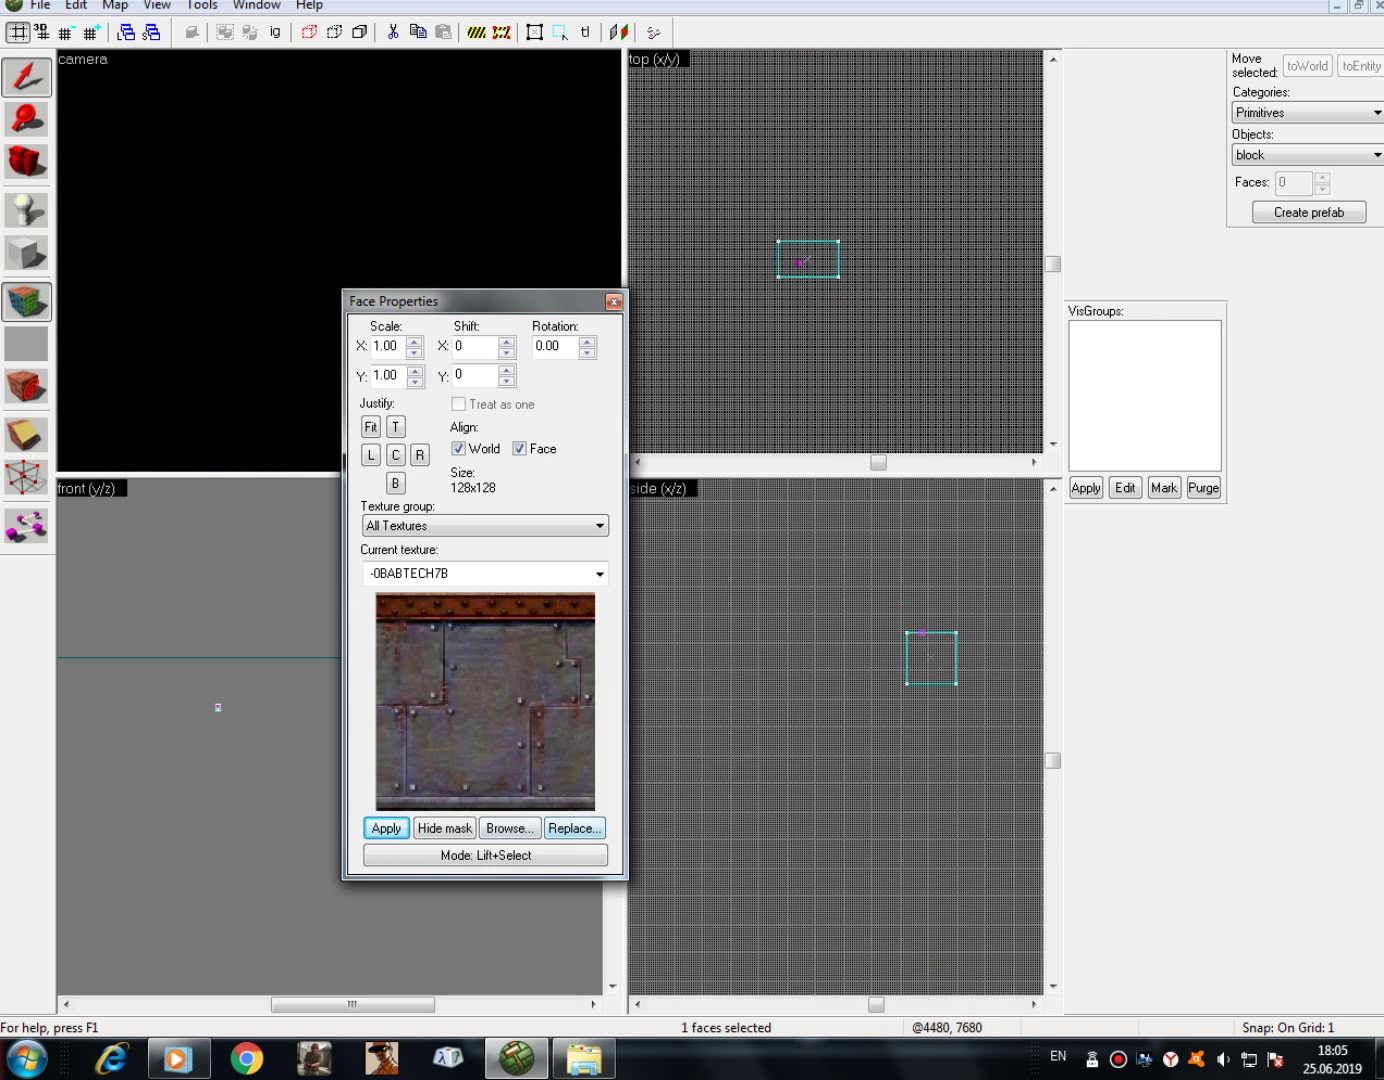
key("s")
key("w")
key("Down")
left_click(510, 828)
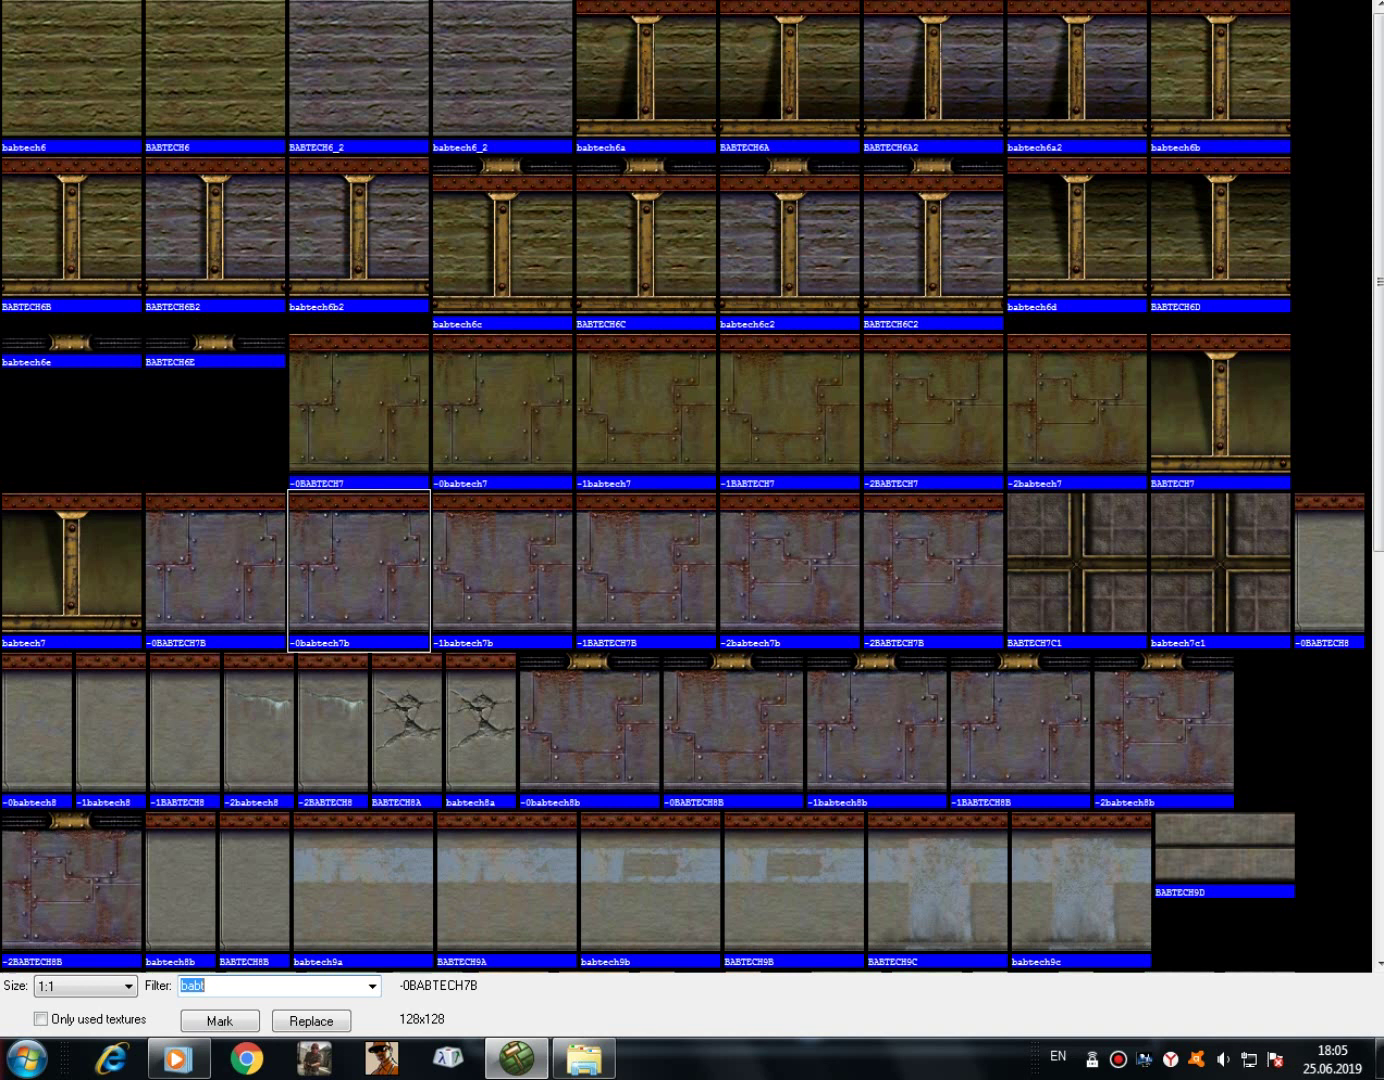
key("Escape")
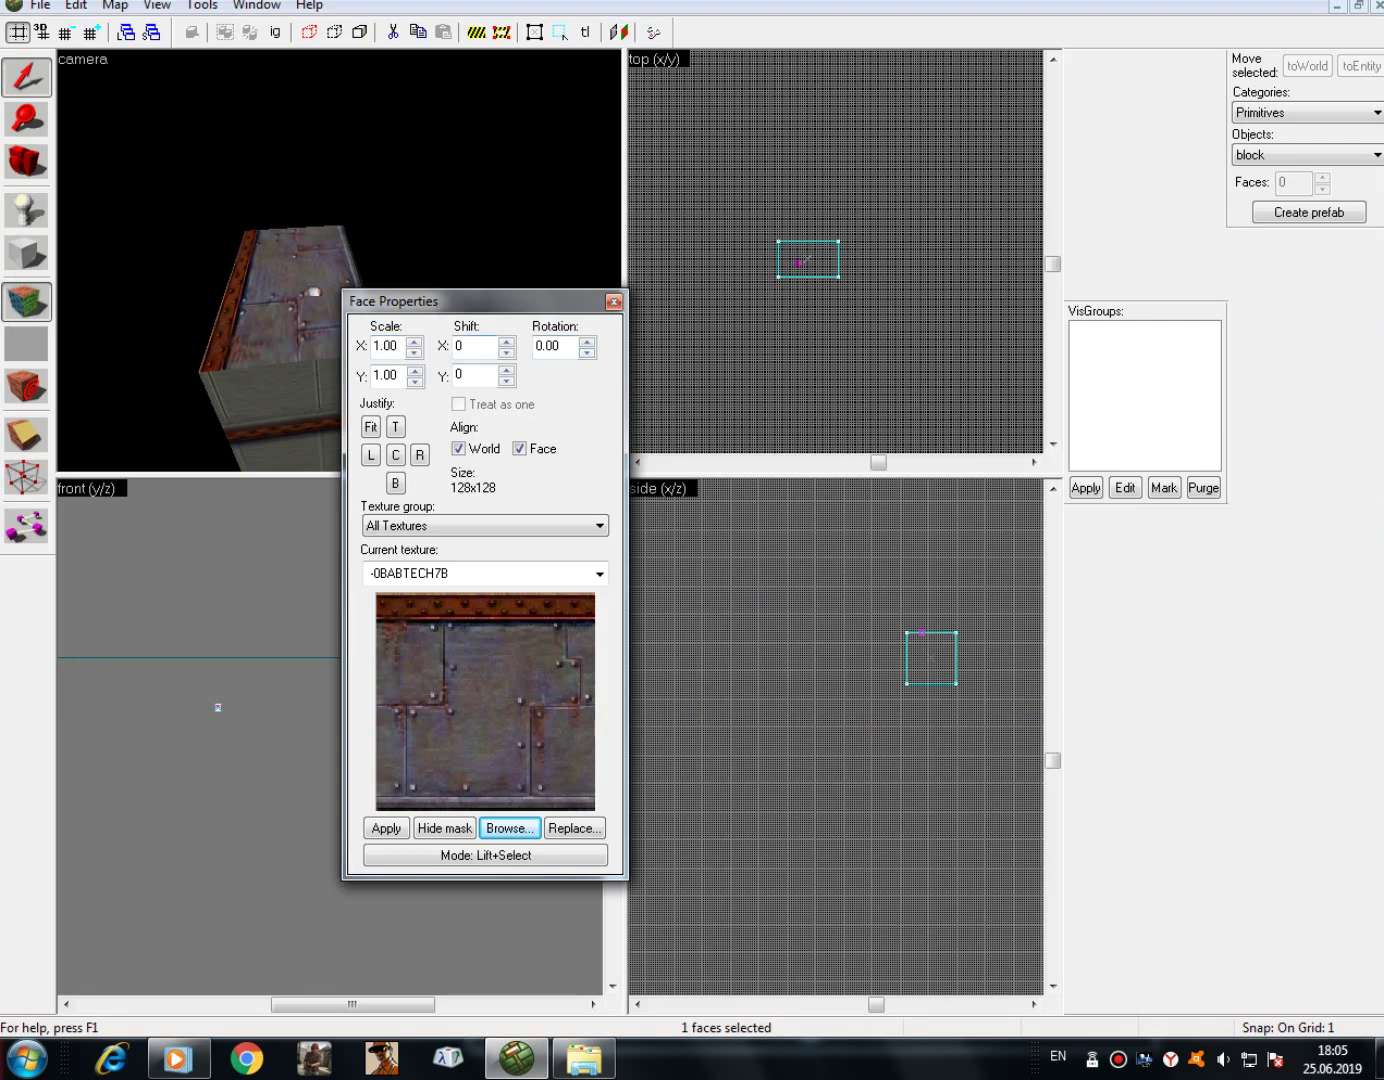
- Set the top face's texture shift to X 40 and Y -71 and view the face without the selection mask
left_click(297, 282)
scroll(298, 281, "up", 3)
left_click(507, 352)
left_click(507, 342)
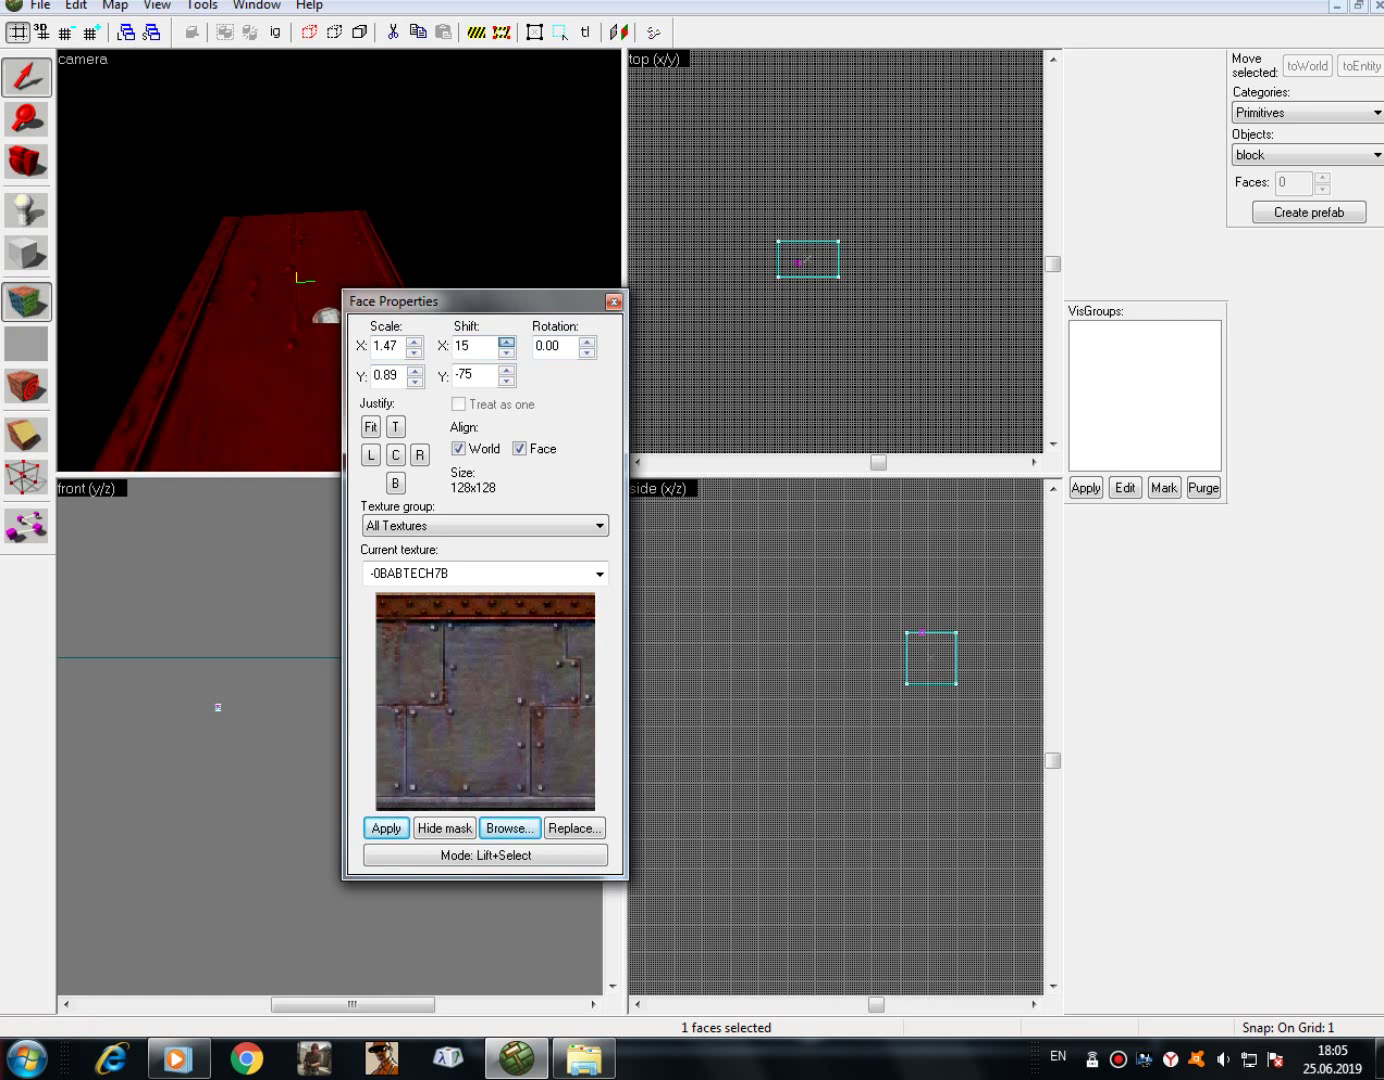
left_click(507, 369)
key("Up")
key("Up")
key("Up")
key("Up")
key("Up")
key("Up")
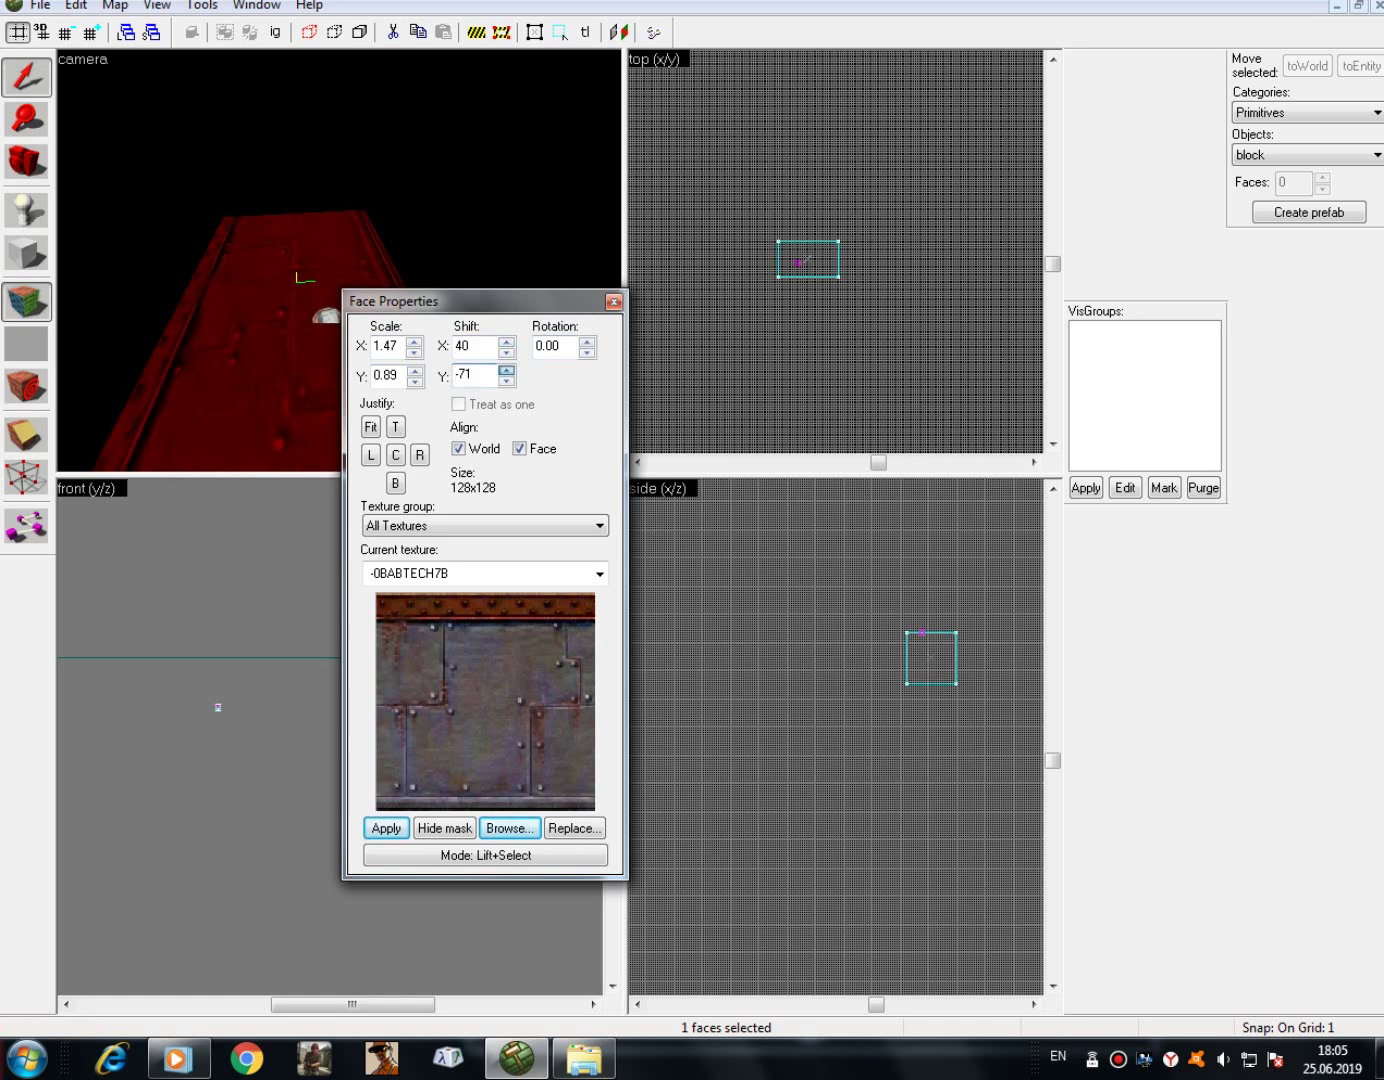
key("Down")
key("Down")
key("Down")
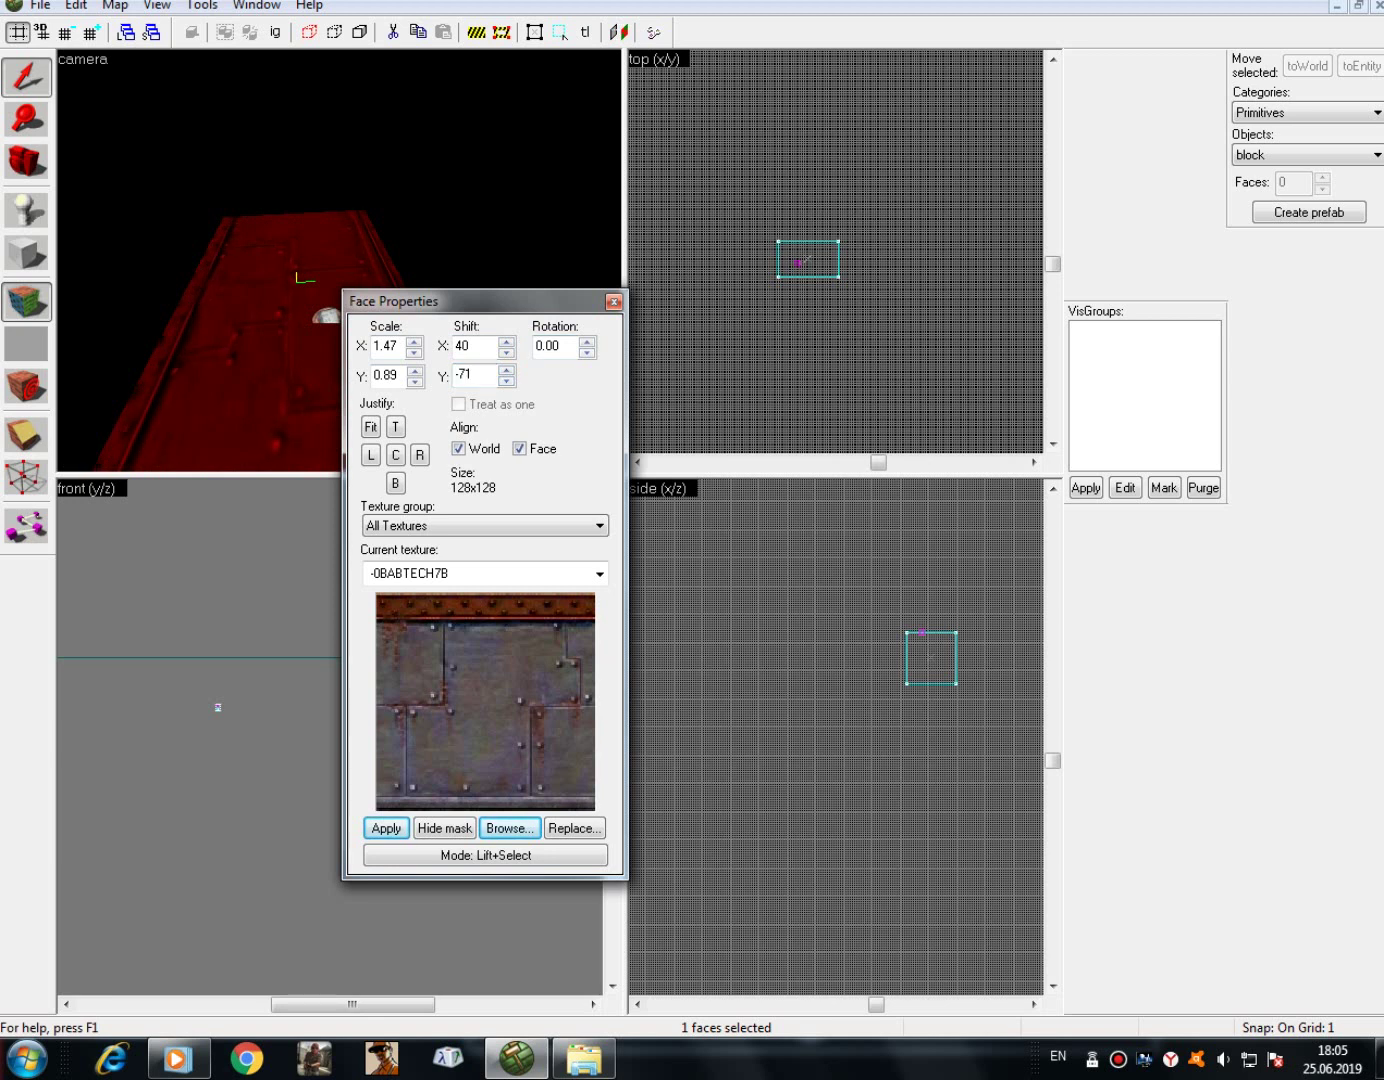
left_click(614, 302)
left_click(26, 301)
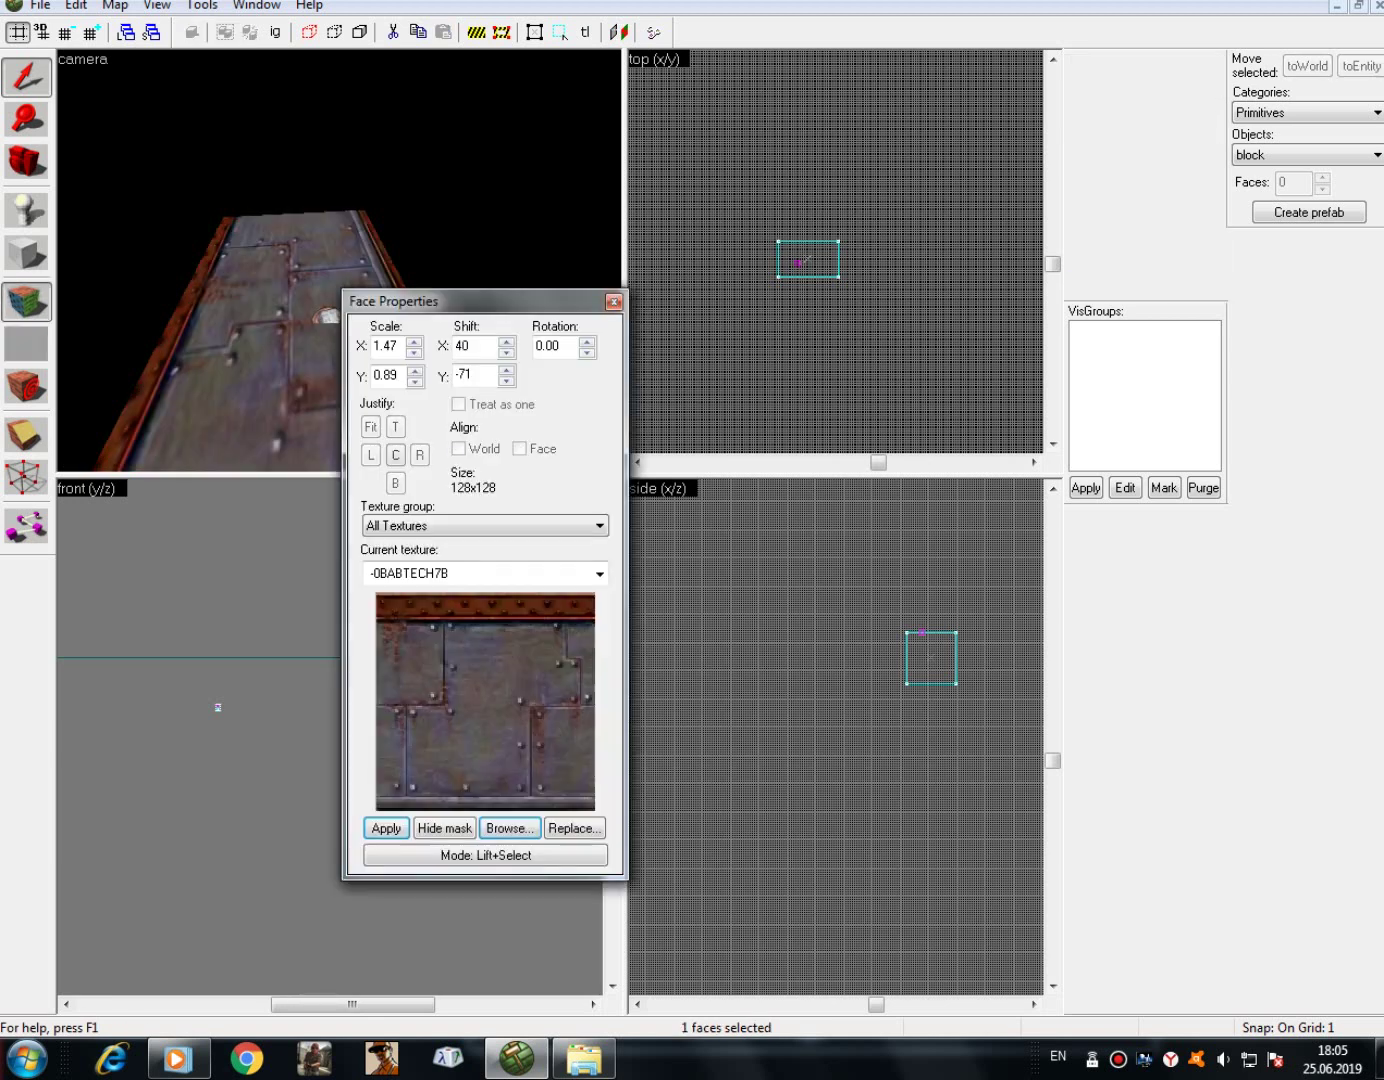
- Select the block's top face and set its texture rotation to 274 degrees
left_click(246, 335)
left_click(587, 341)
left_click(588, 341)
left_click(587, 341)
left_click(587, 341)
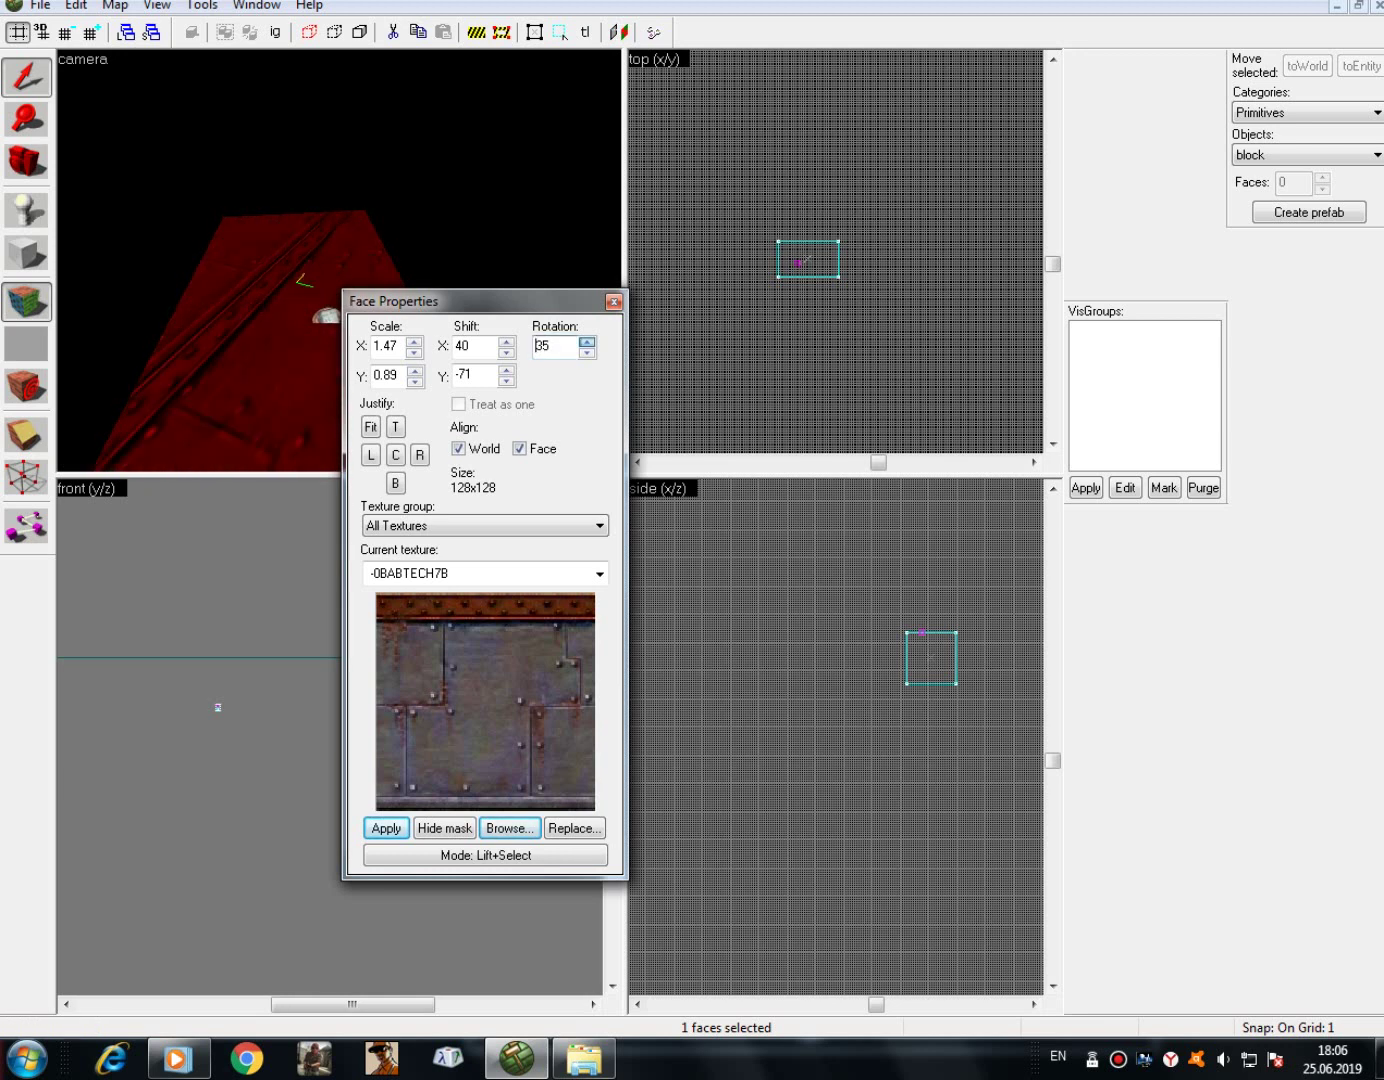
left_click(587, 341)
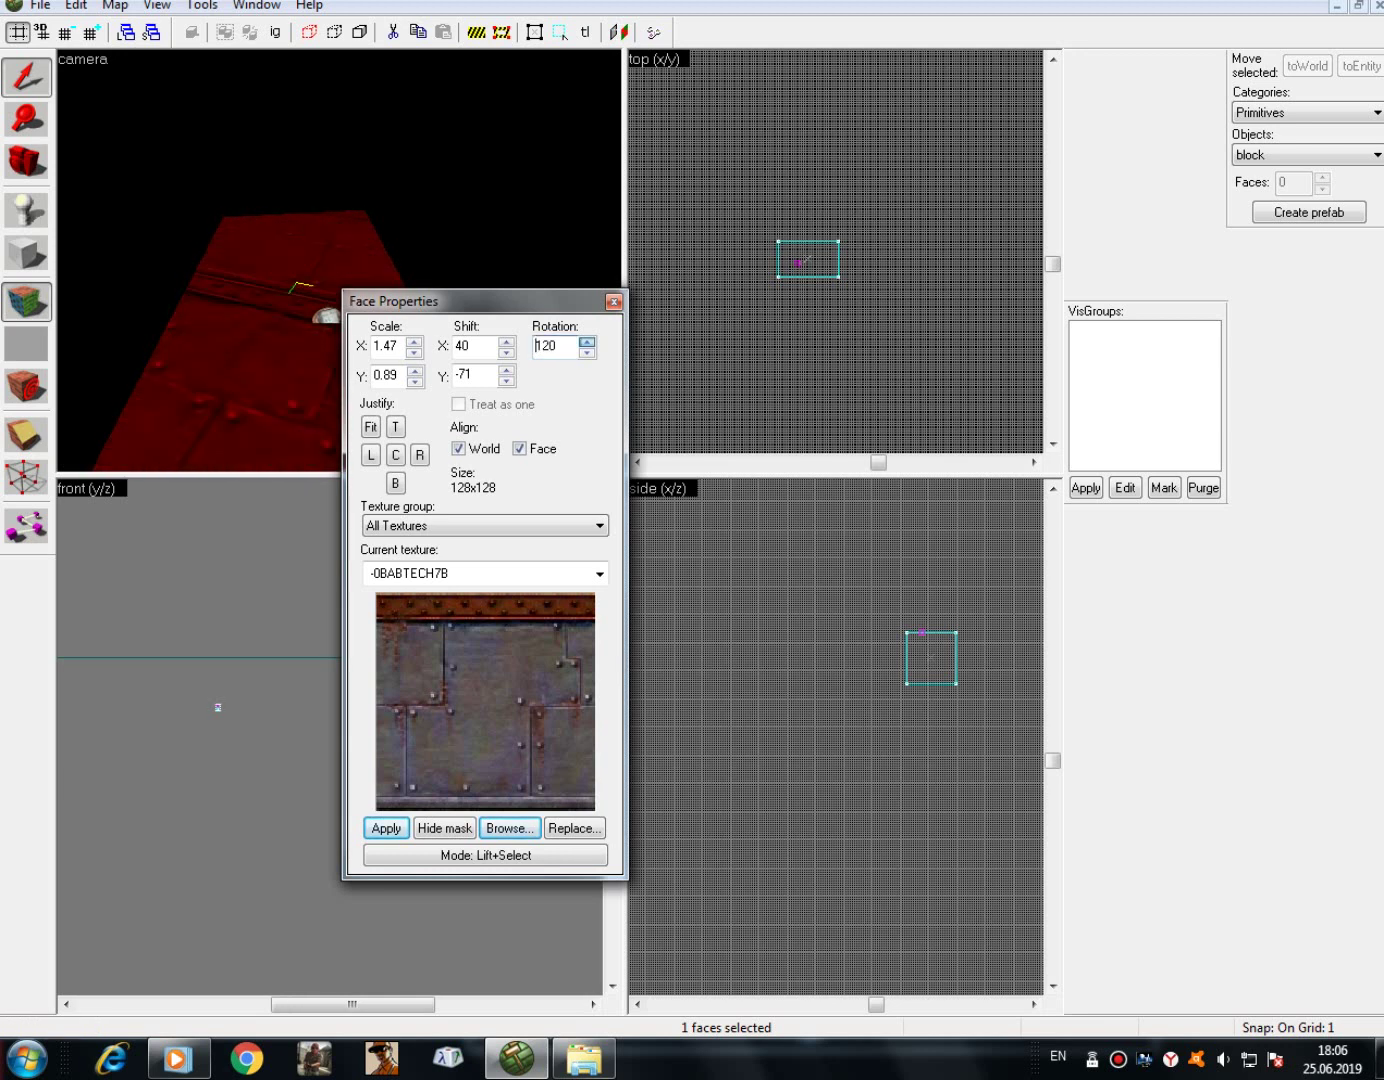
left_click(587, 341)
left_click(587, 341)
left_click(587, 341)
left_click(587, 341)
left_click(587, 341)
left_click(587, 341)
left_click(587, 340)
left_click(587, 341)
left_click(588, 341)
left_click(587, 341)
left_click(588, 340)
left_click(587, 340)
- Fit the rotated texture to the top face and leave texture application to view the whole block
left_click(370, 427)
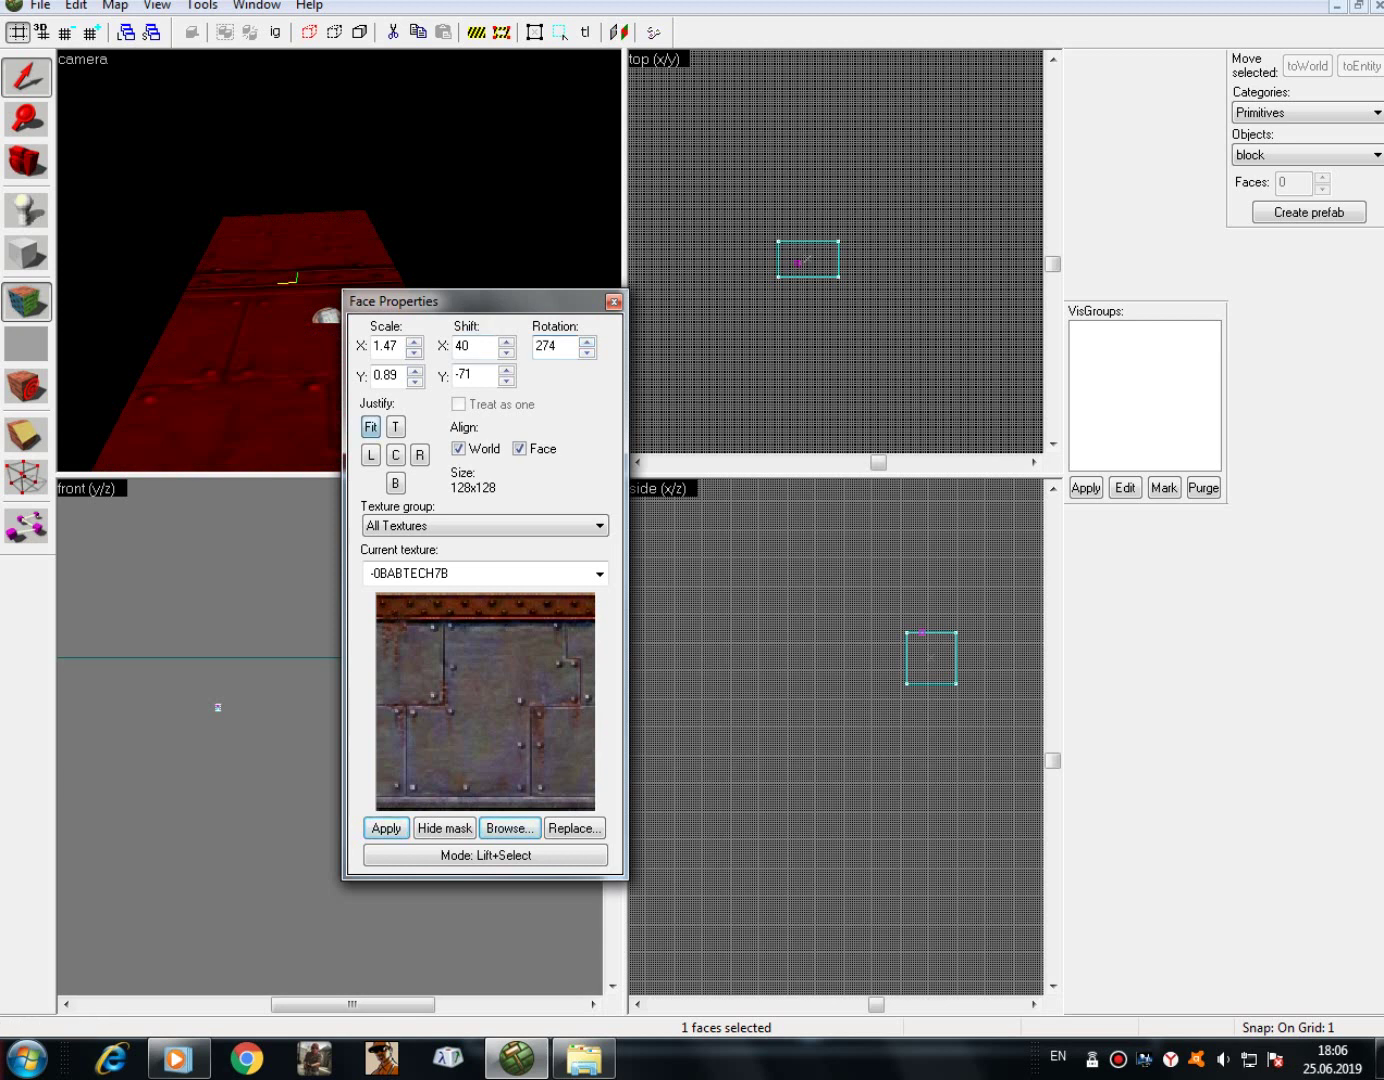
left_click(26, 77)
scroll(338, 261, "down", 2)
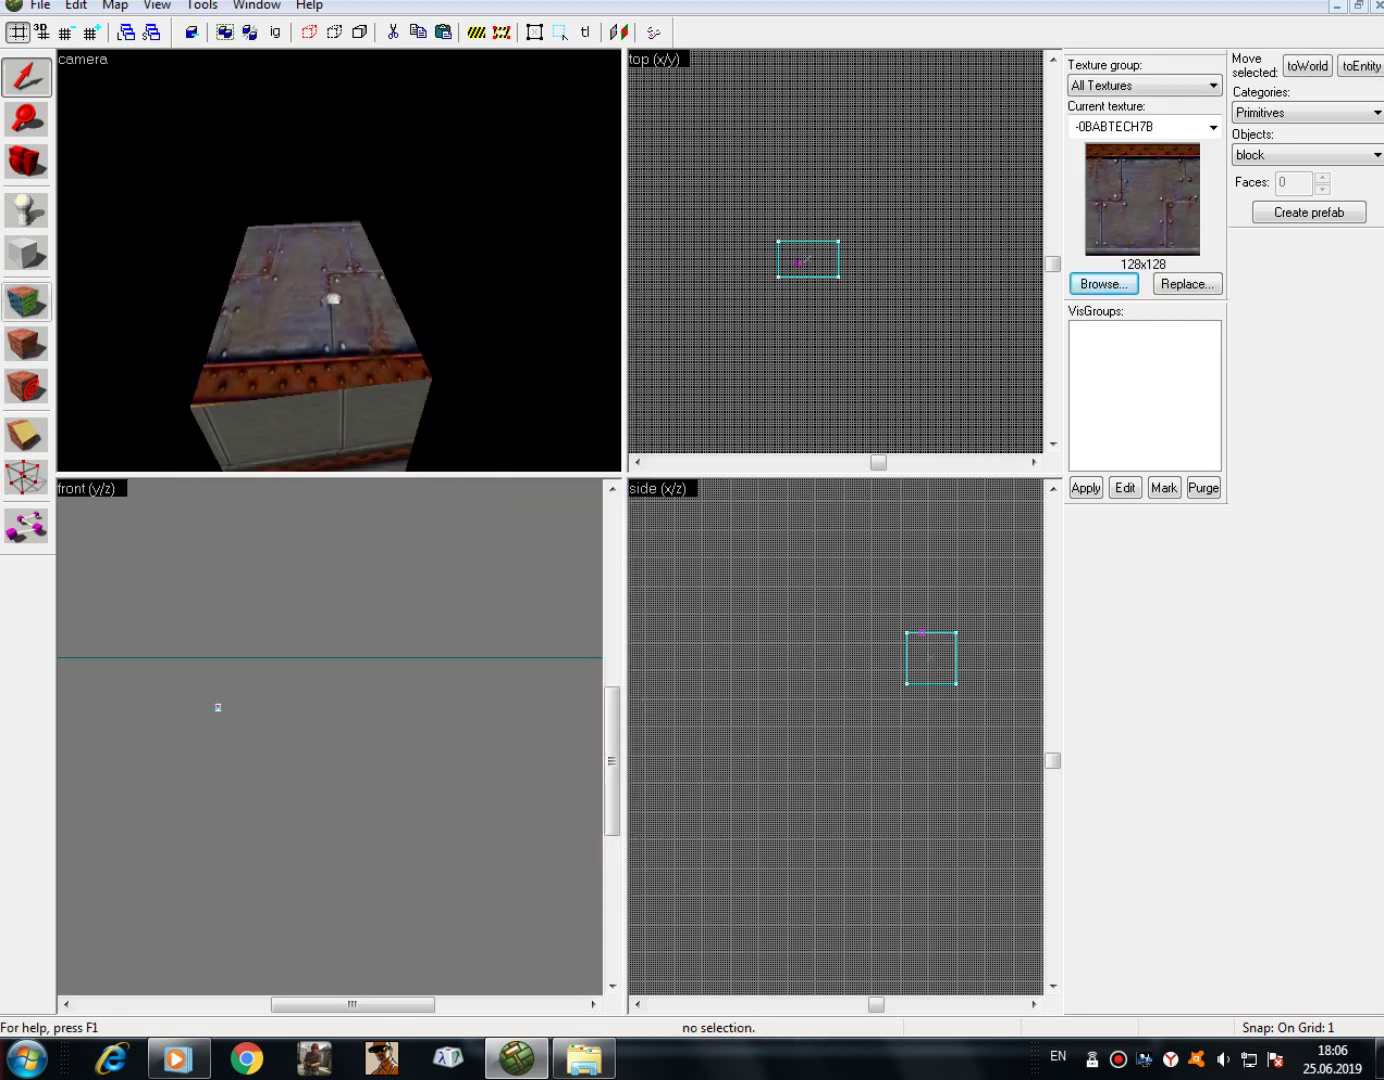
- Reopen the face properties for the block's top face, check the mode options and hide the red selection mask
left_click(26, 300)
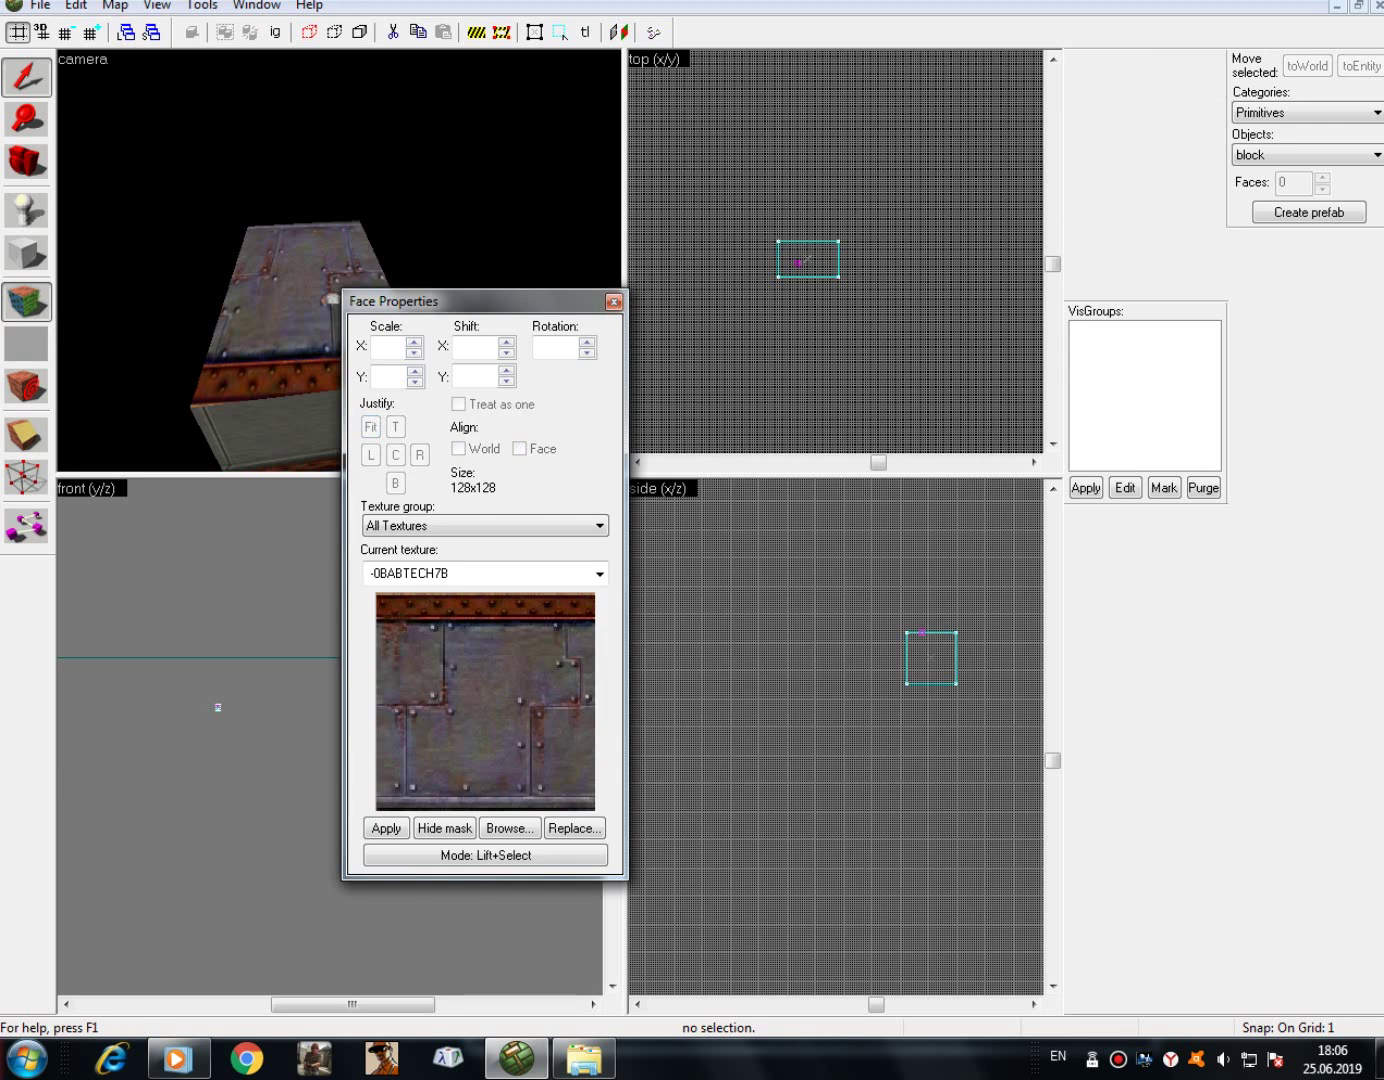
left_click(303, 272)
left_click(485, 856)
left_click(485, 855)
left_click(445, 828)
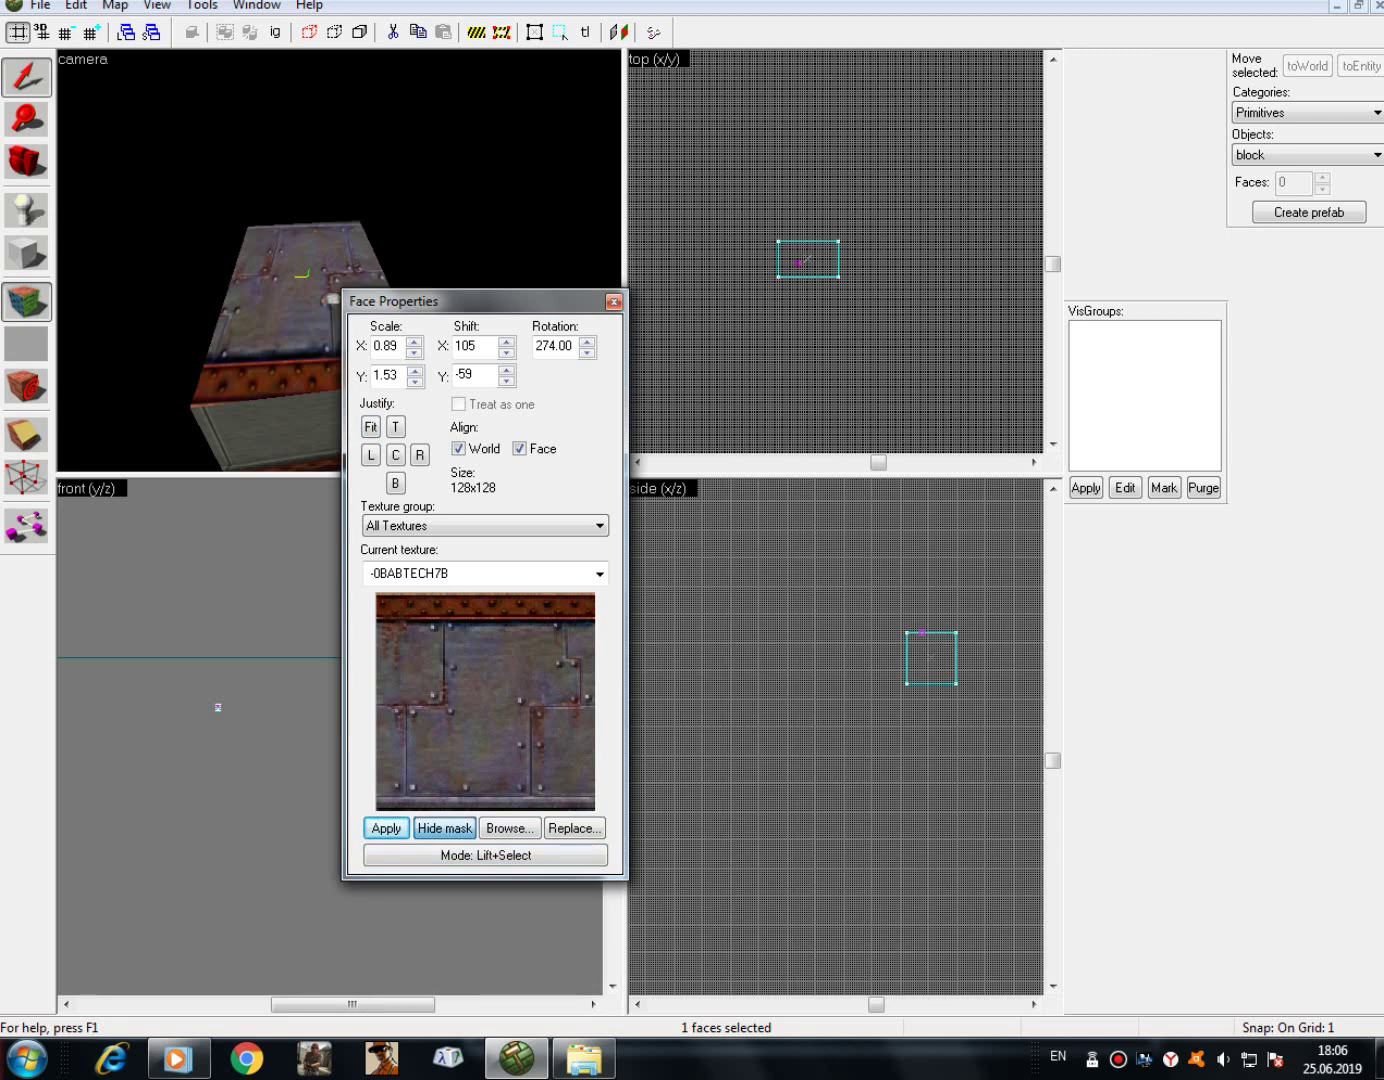
left_click(445, 829)
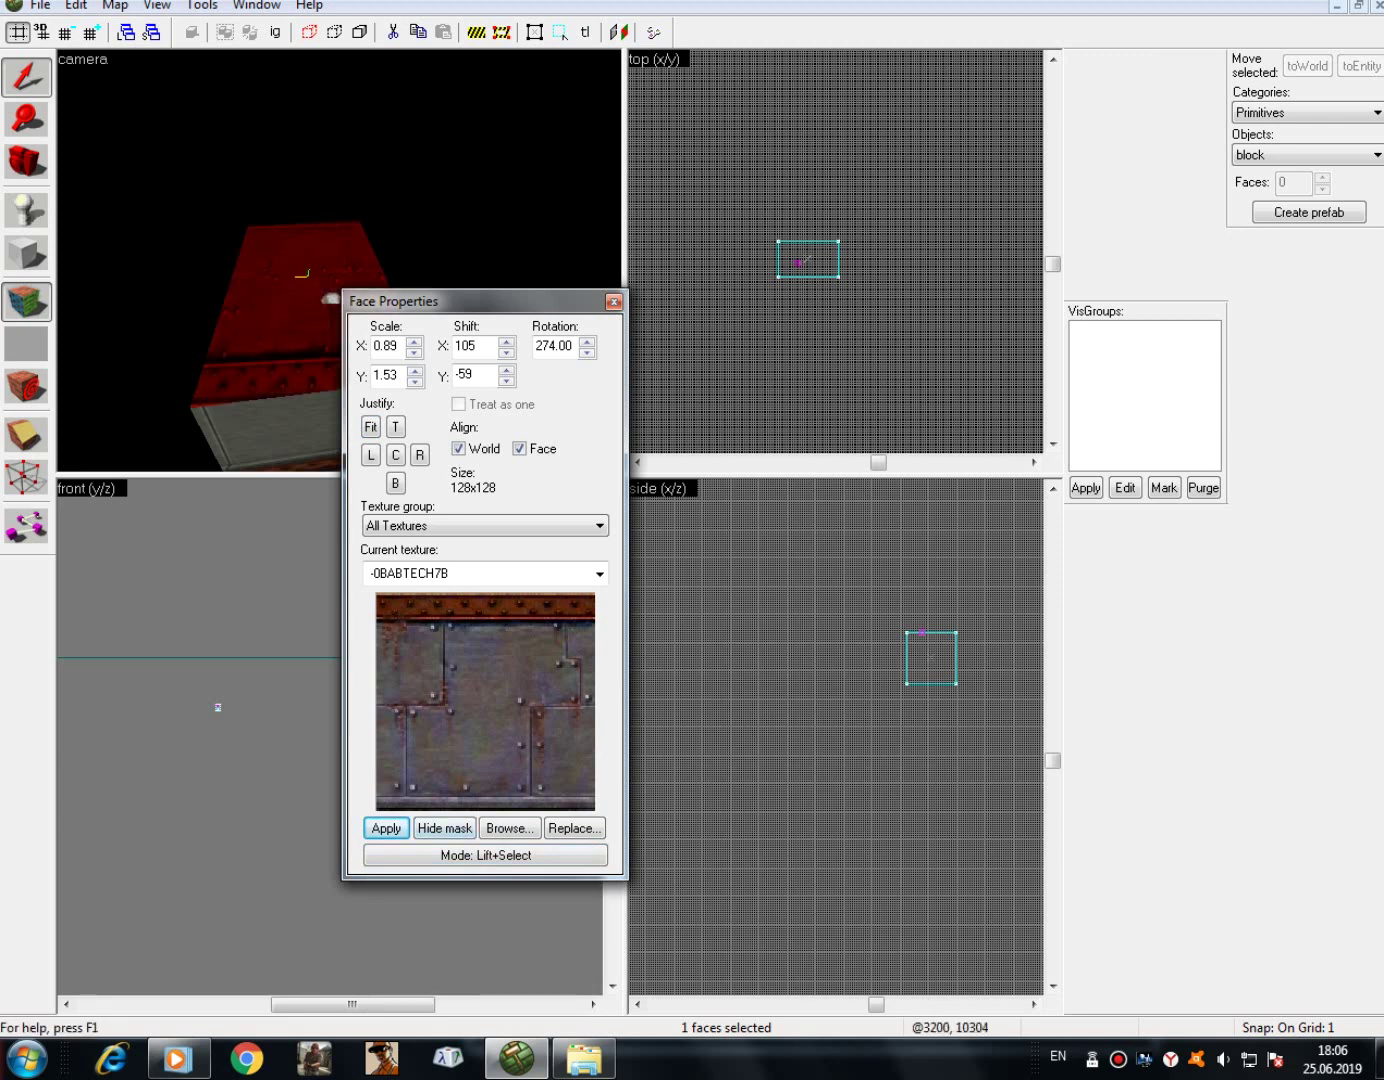
left_click(444, 829)
left_click(444, 829)
left_click(444, 828)
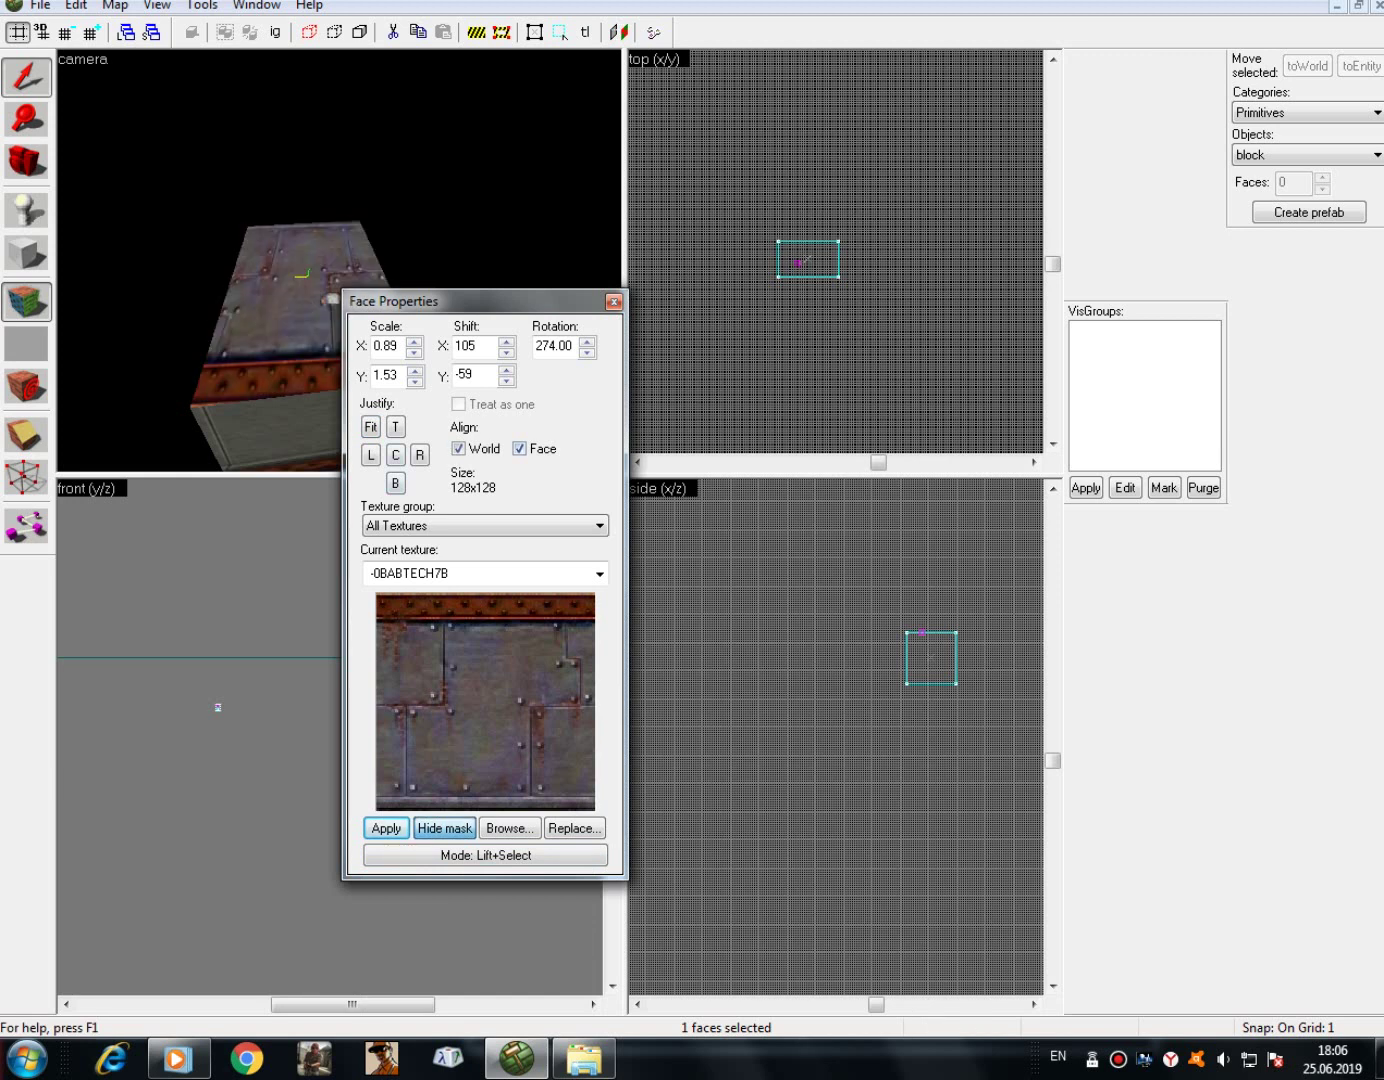
- Show the selection mask again, justify the top face's texture to the center and bottom, and close the face properties
left_click(444, 829)
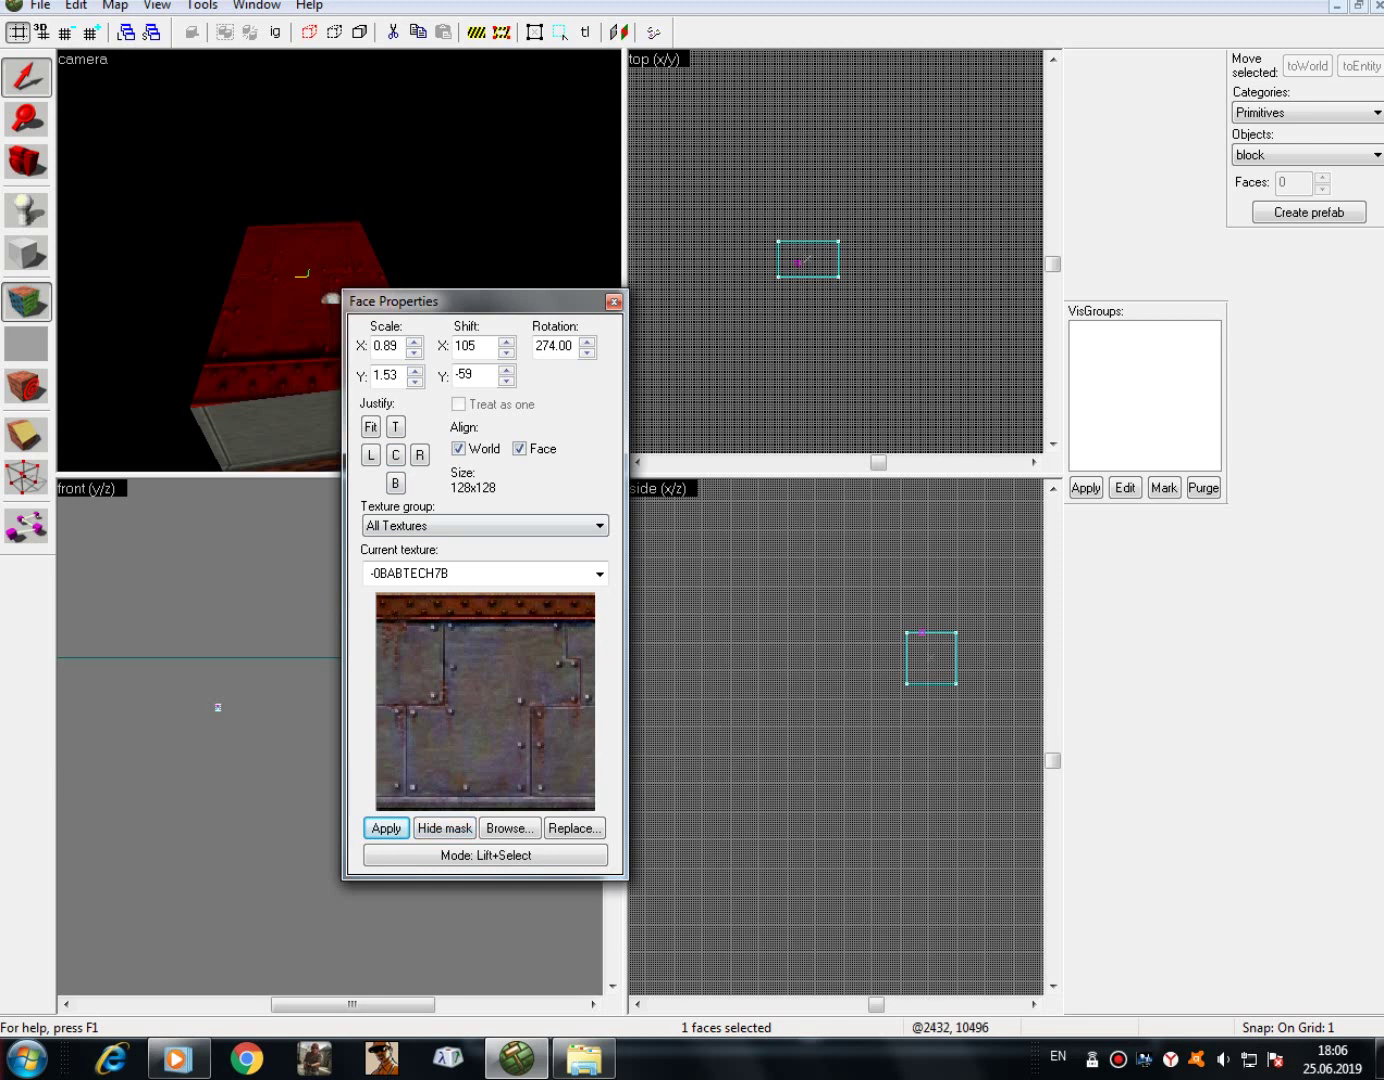
left_click(394, 456)
left_click(395, 483)
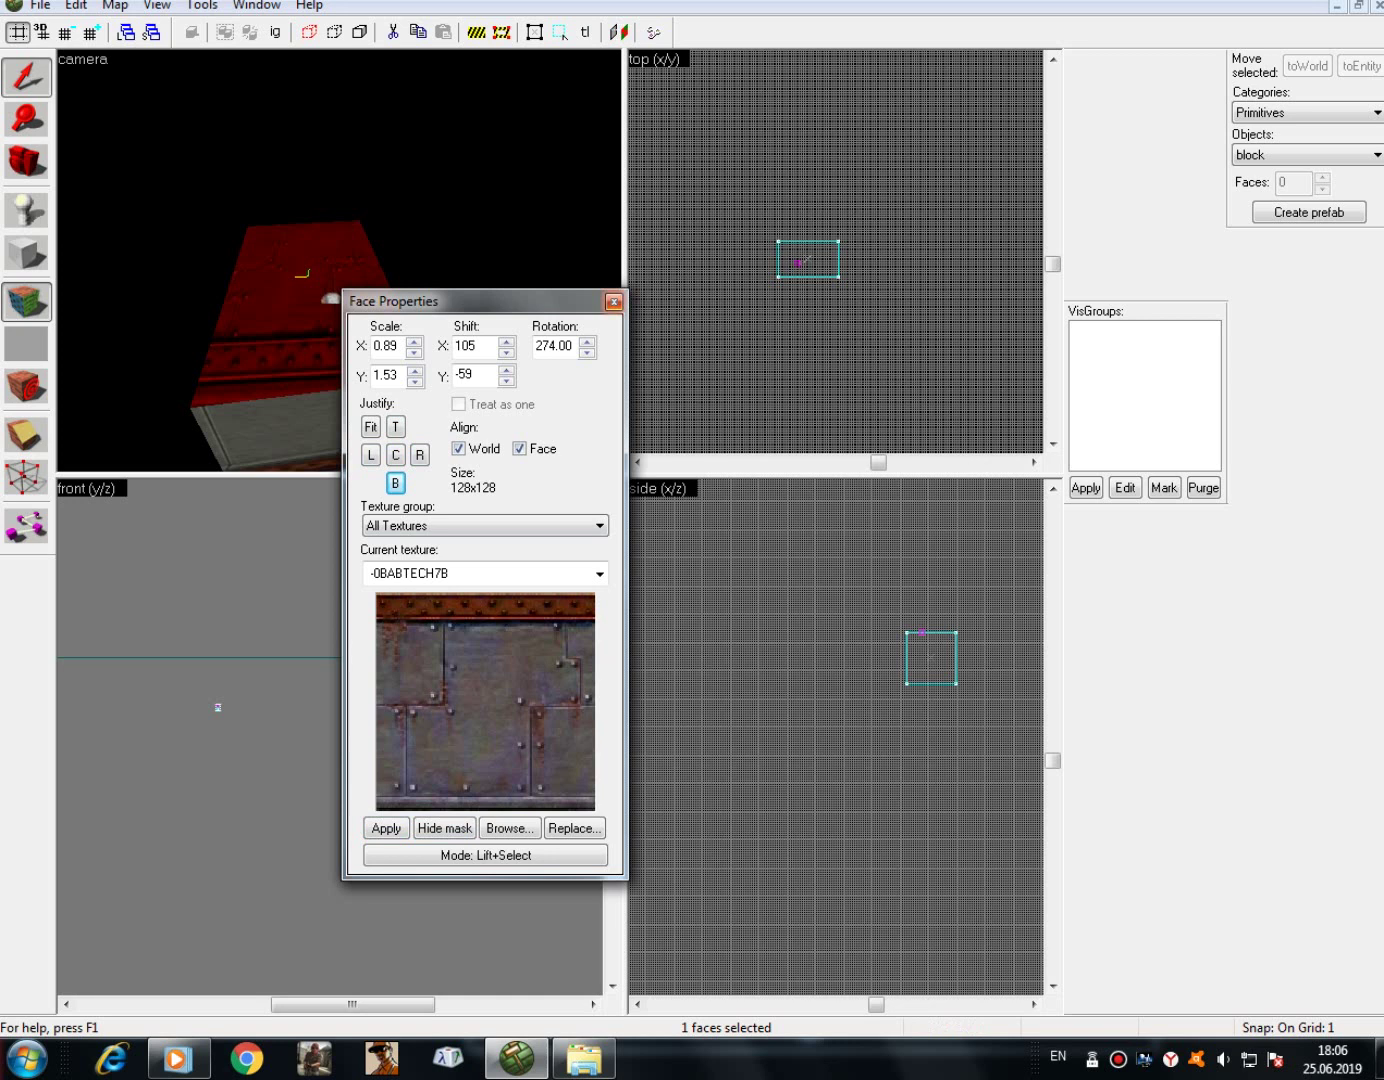
left_click(614, 302)
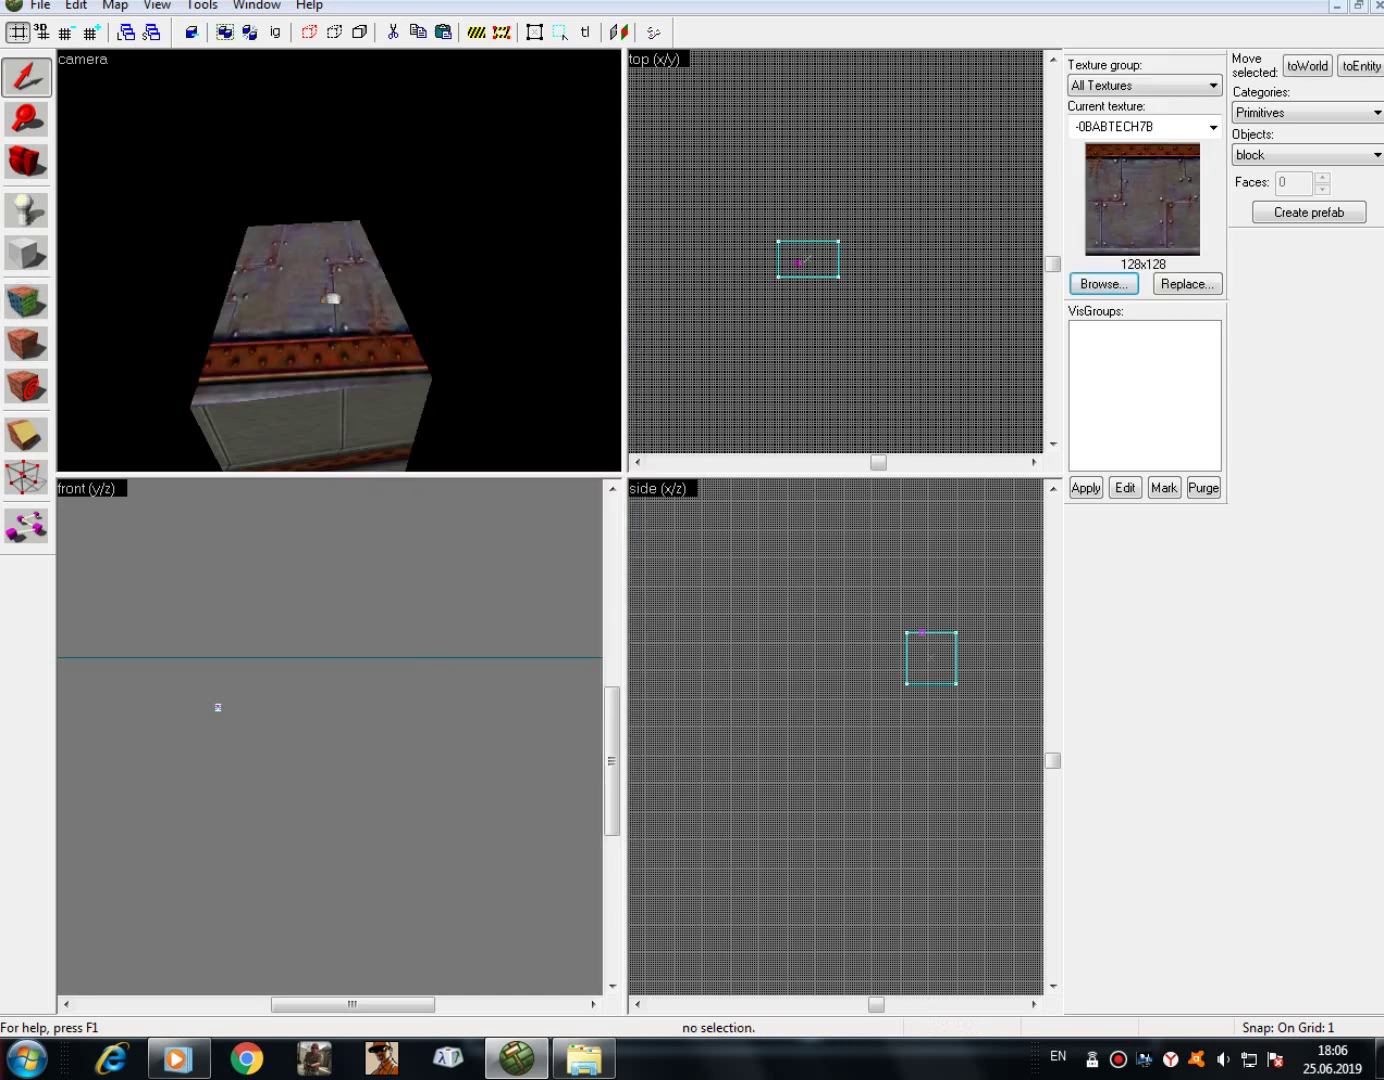
- Browse the textures filtered by "babt" and pick -0babtech7b
key("a")
key("shift+c")
left_click(1102, 285)
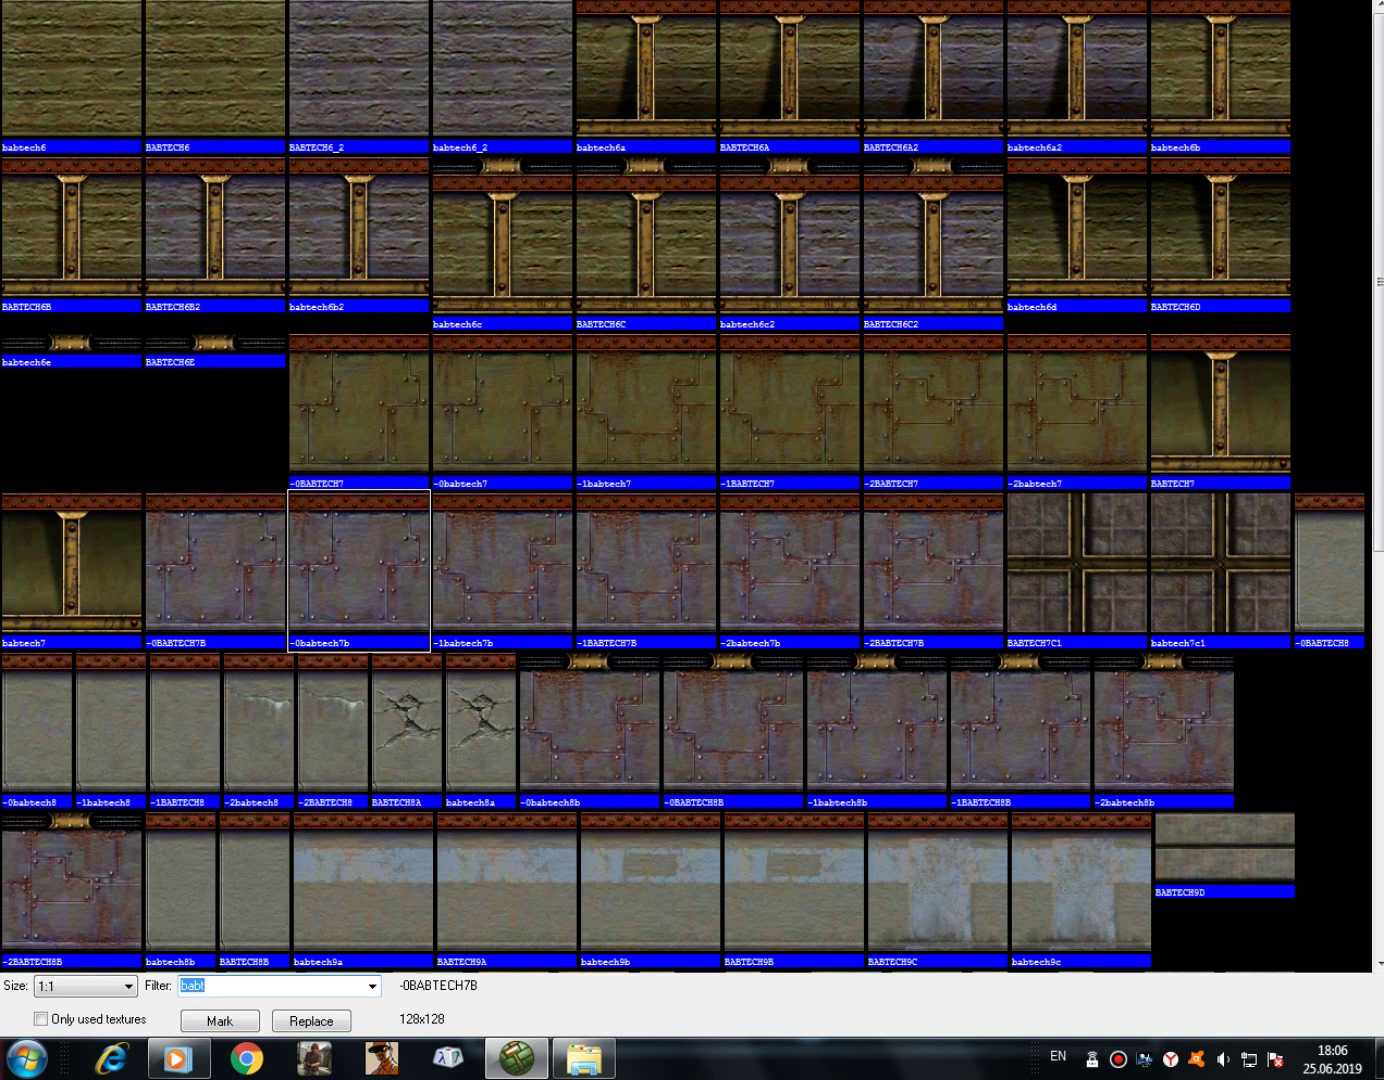
scroll(683, 486, "down", 5)
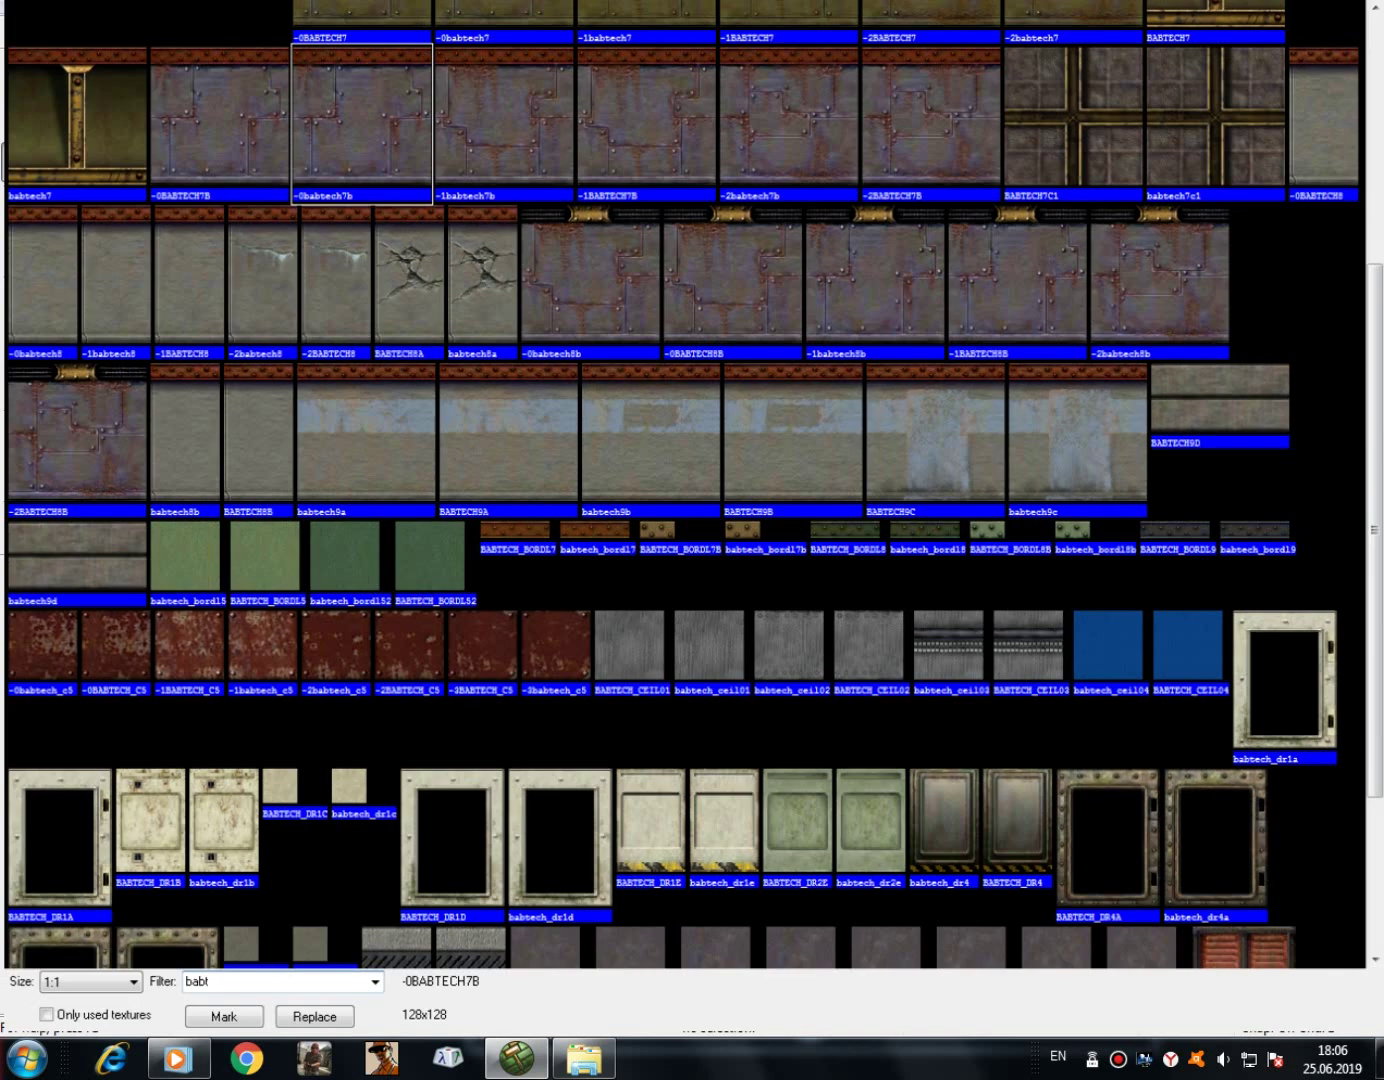
double_click(362, 124)
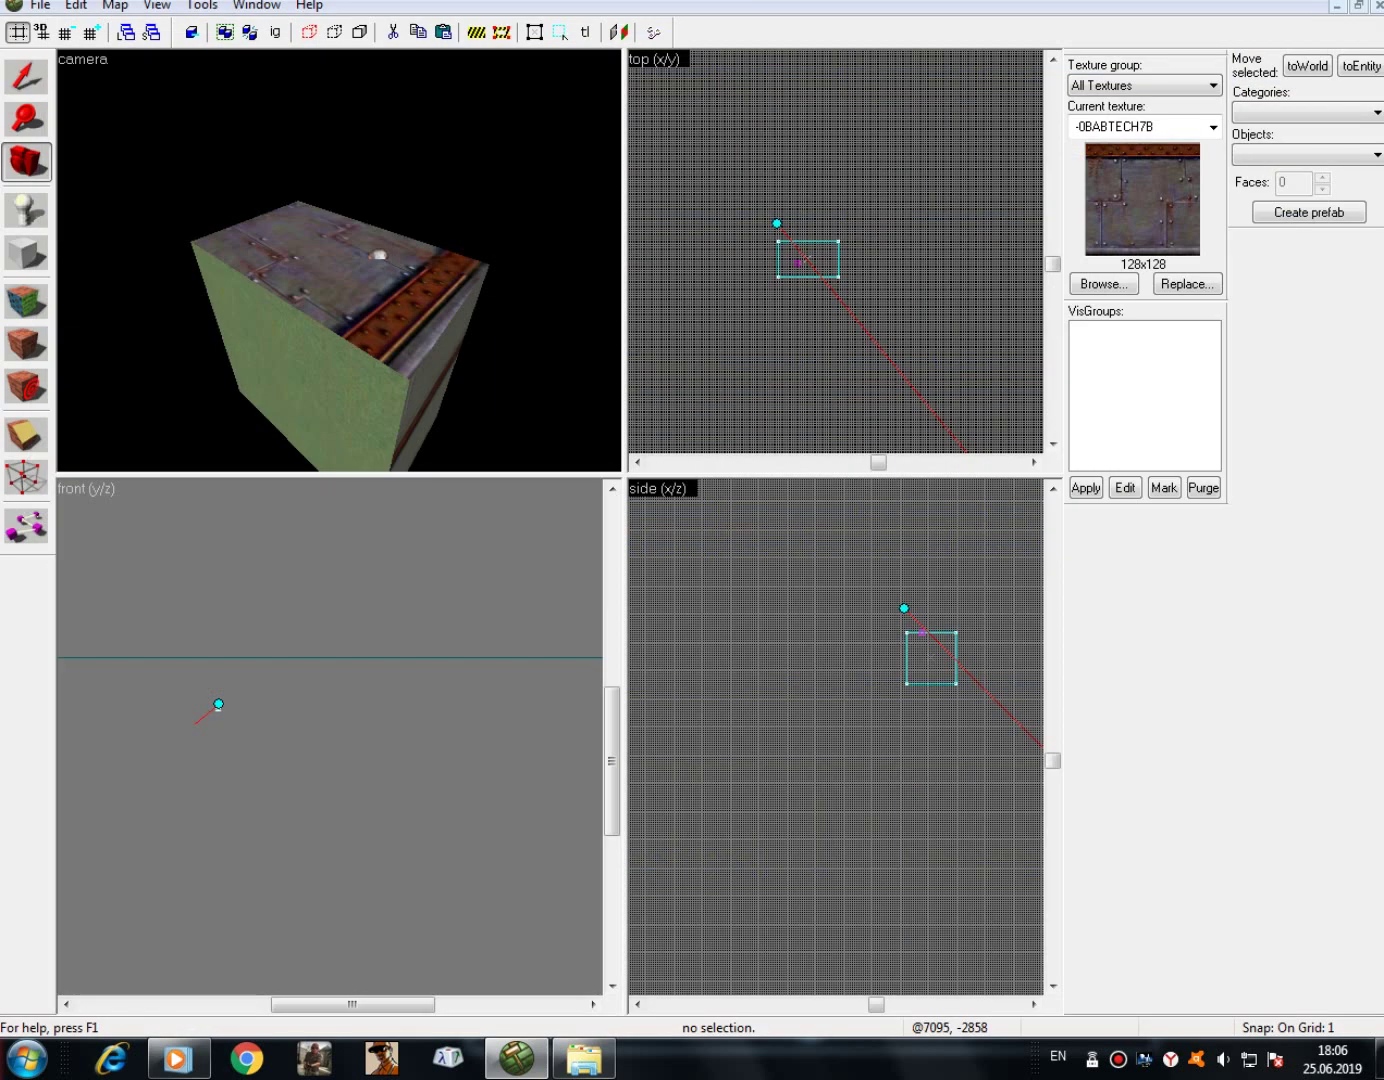
- Choose babtech6 as the current texture, apply it to the whole block and deselect the block
left_click(1103, 284)
double_click(77, 80)
key("d")
left_click(26, 76)
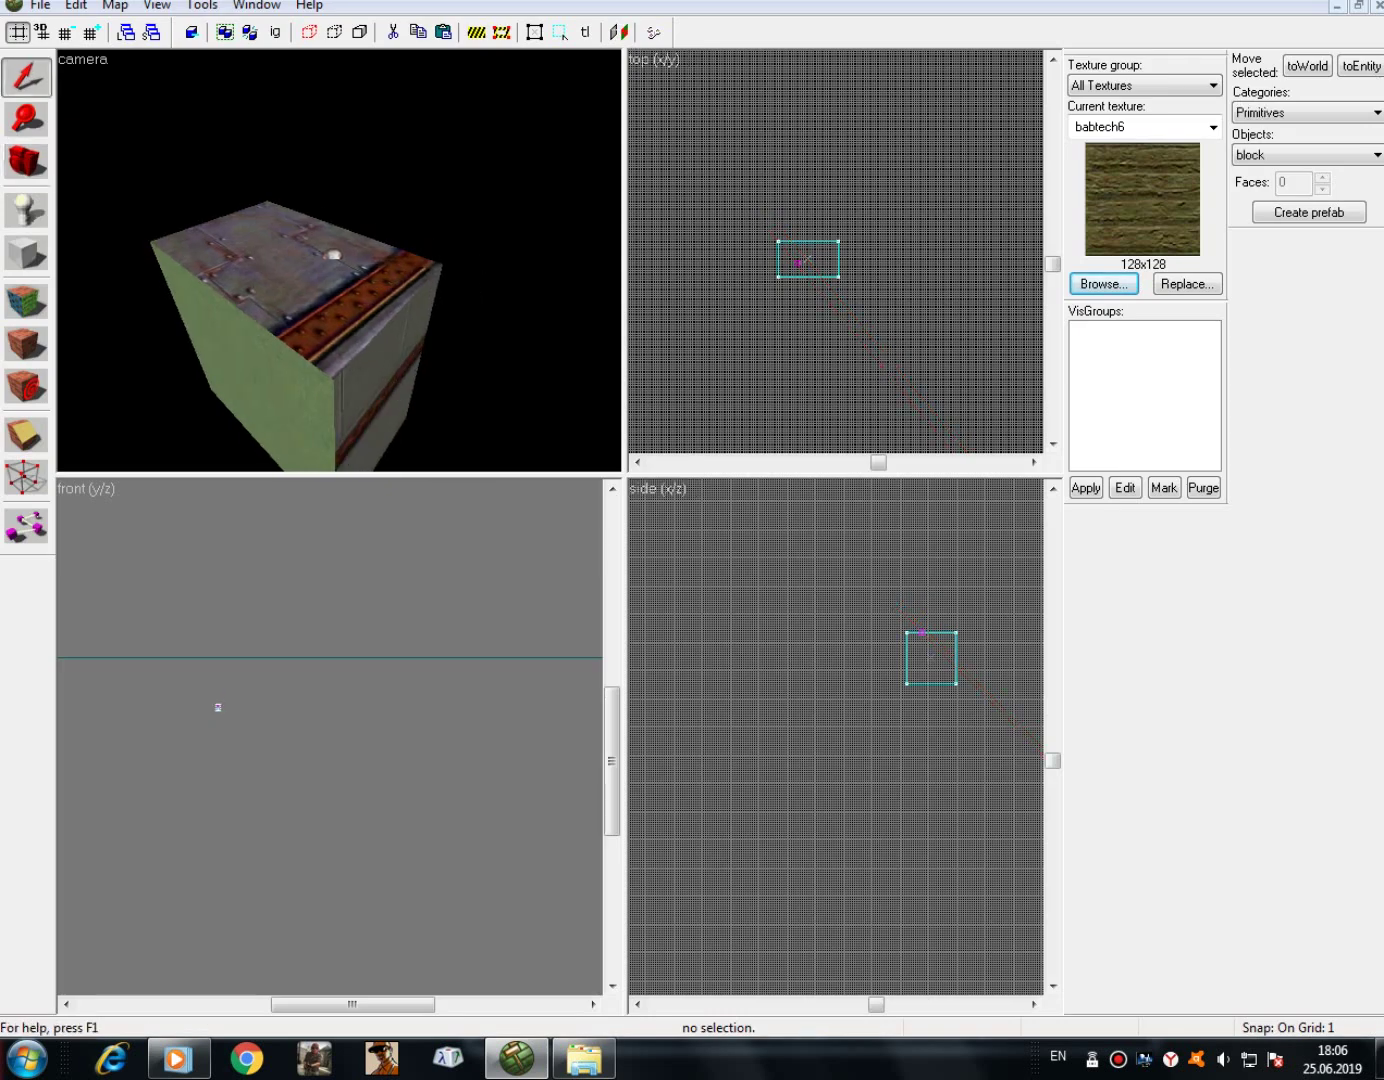
left_click(318, 311)
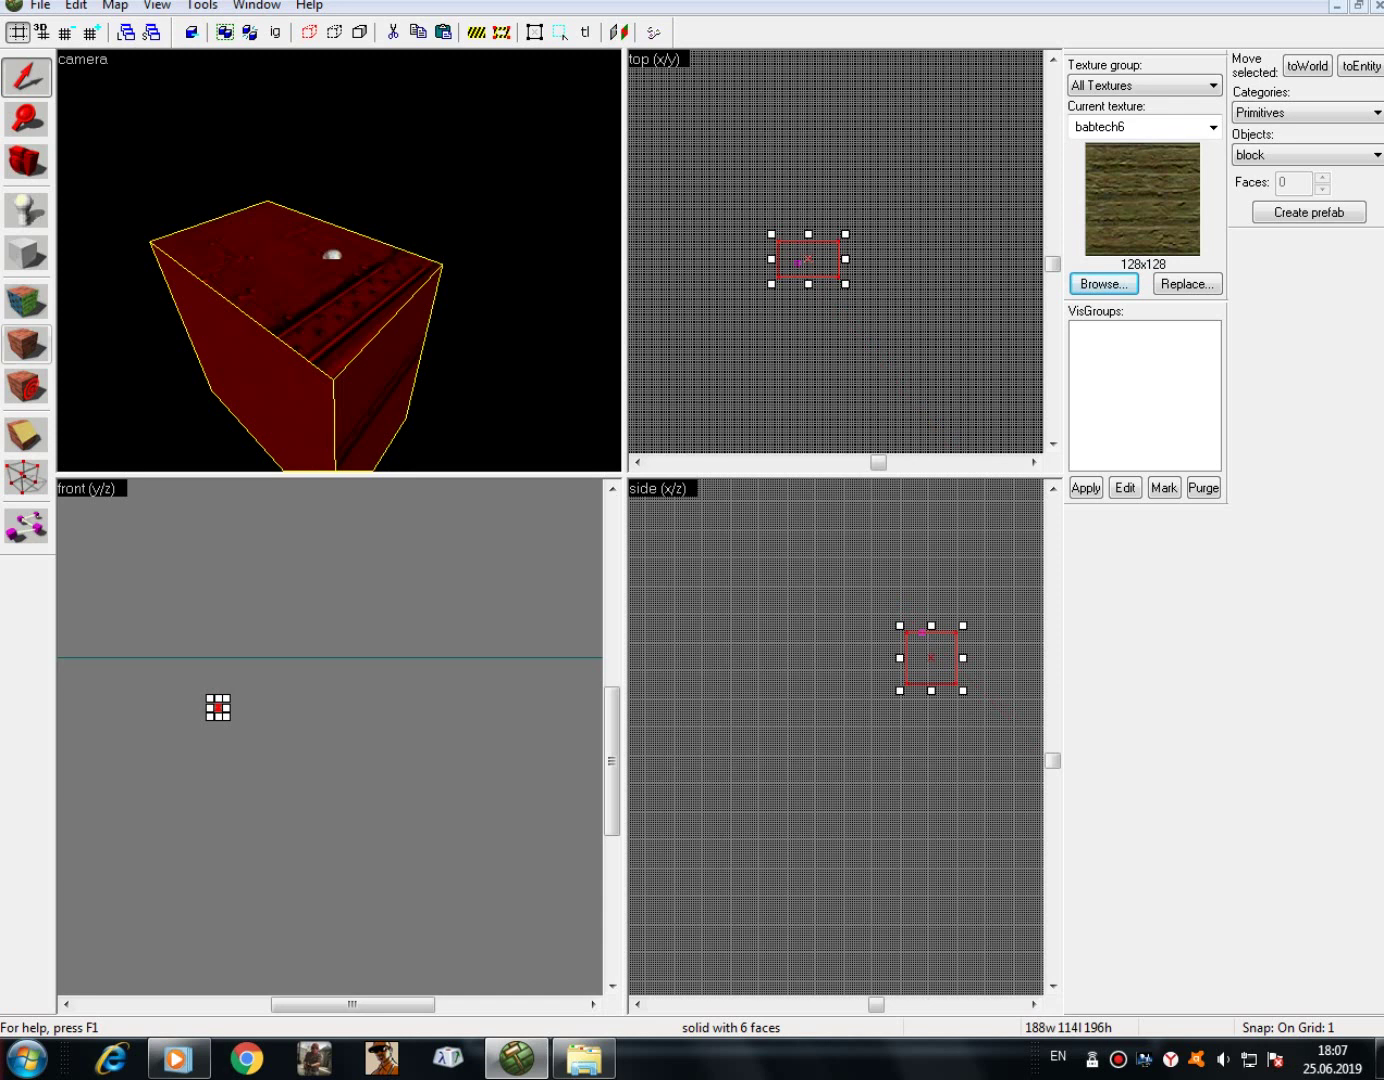
left_click(27, 344)
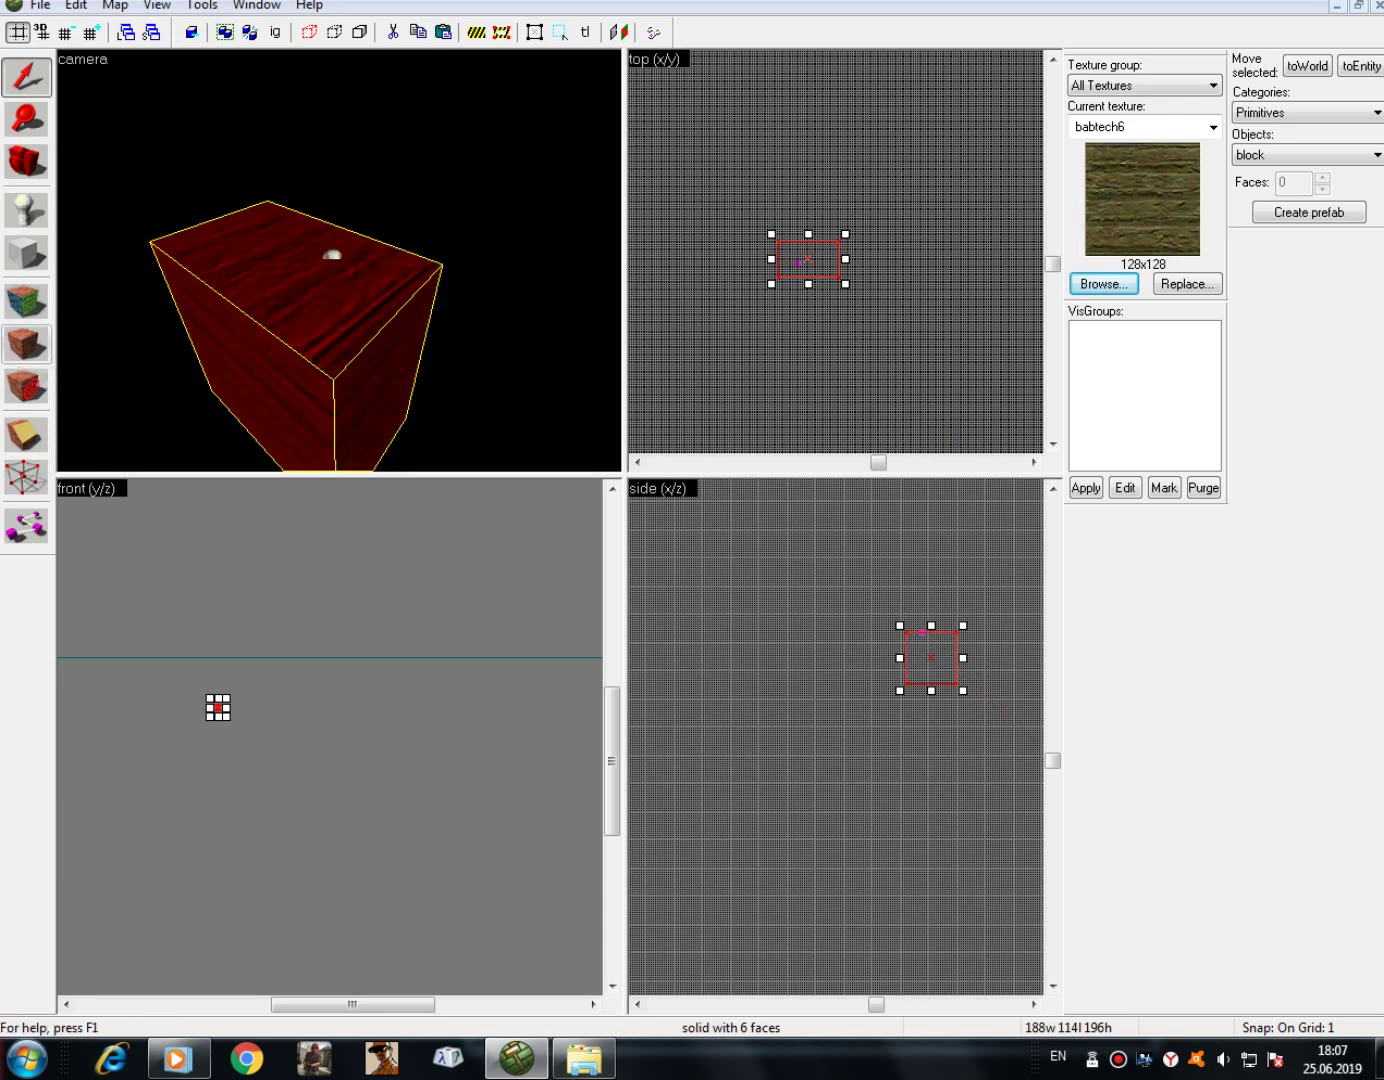
left_click(690, 336)
- Examine the retextured block from the opposite side with the camera
key("s")
left_click(26, 161)
key("d")
key("w")
left_click_drag(379, 260, 339, 261)
key("d")
key("s")
key("d")
key("w")
key("d")
key("d")
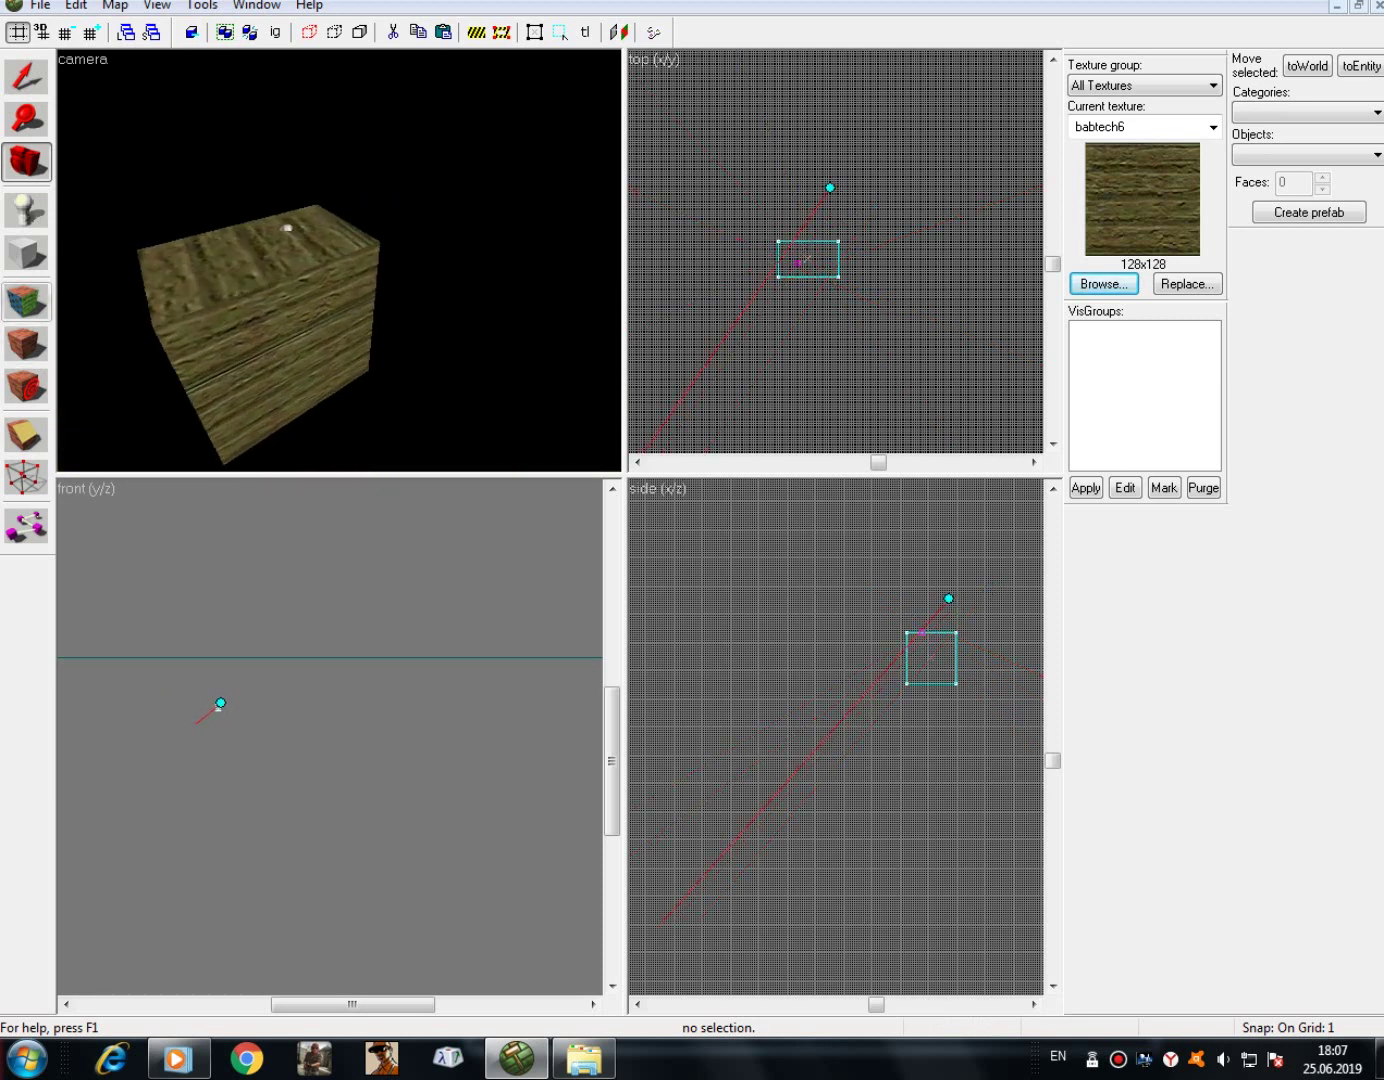
- Apply the BABTECH6_2 texture to the block's top face only and close the face properties
left_click(25, 300)
left_click(510, 828)
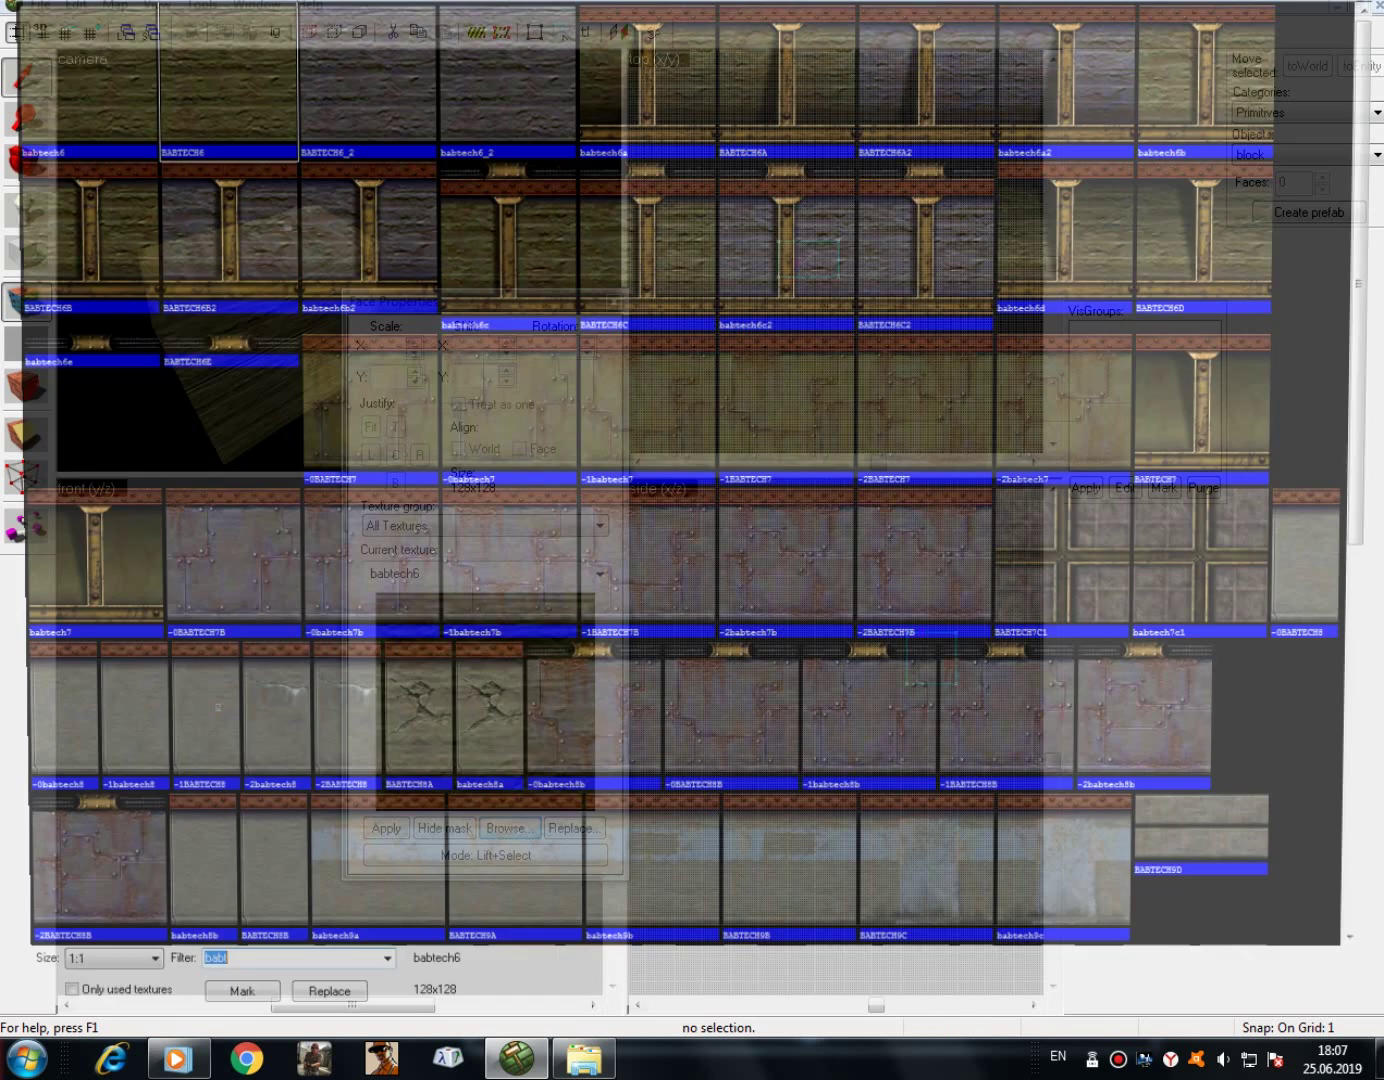
double_click(358, 76)
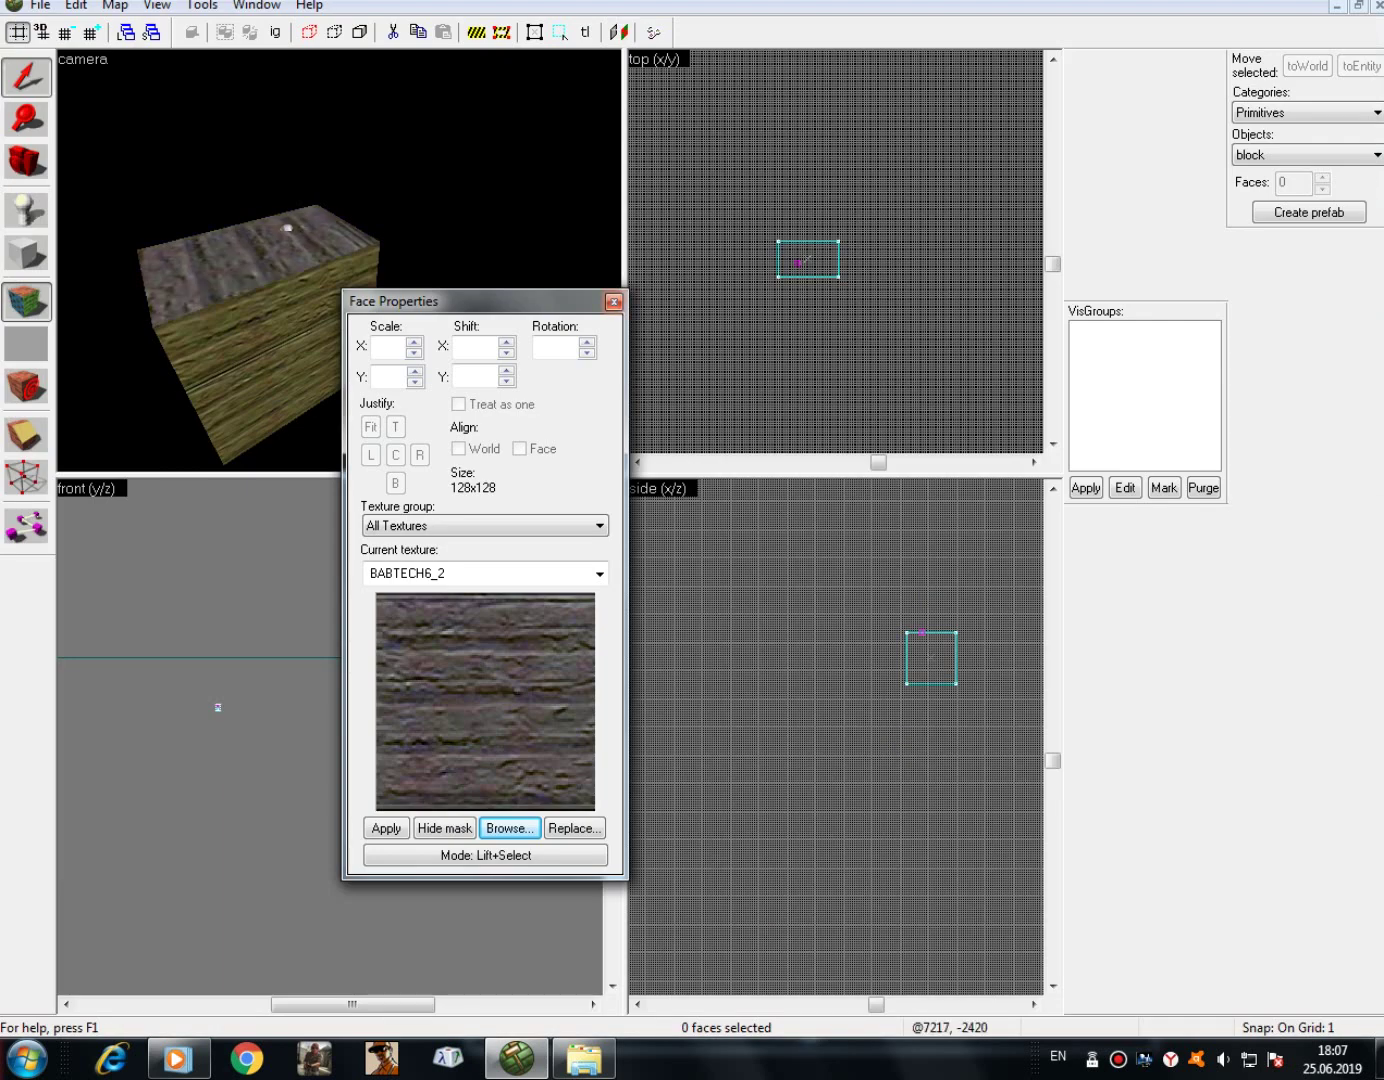
left_click(255, 255)
left_click(614, 301)
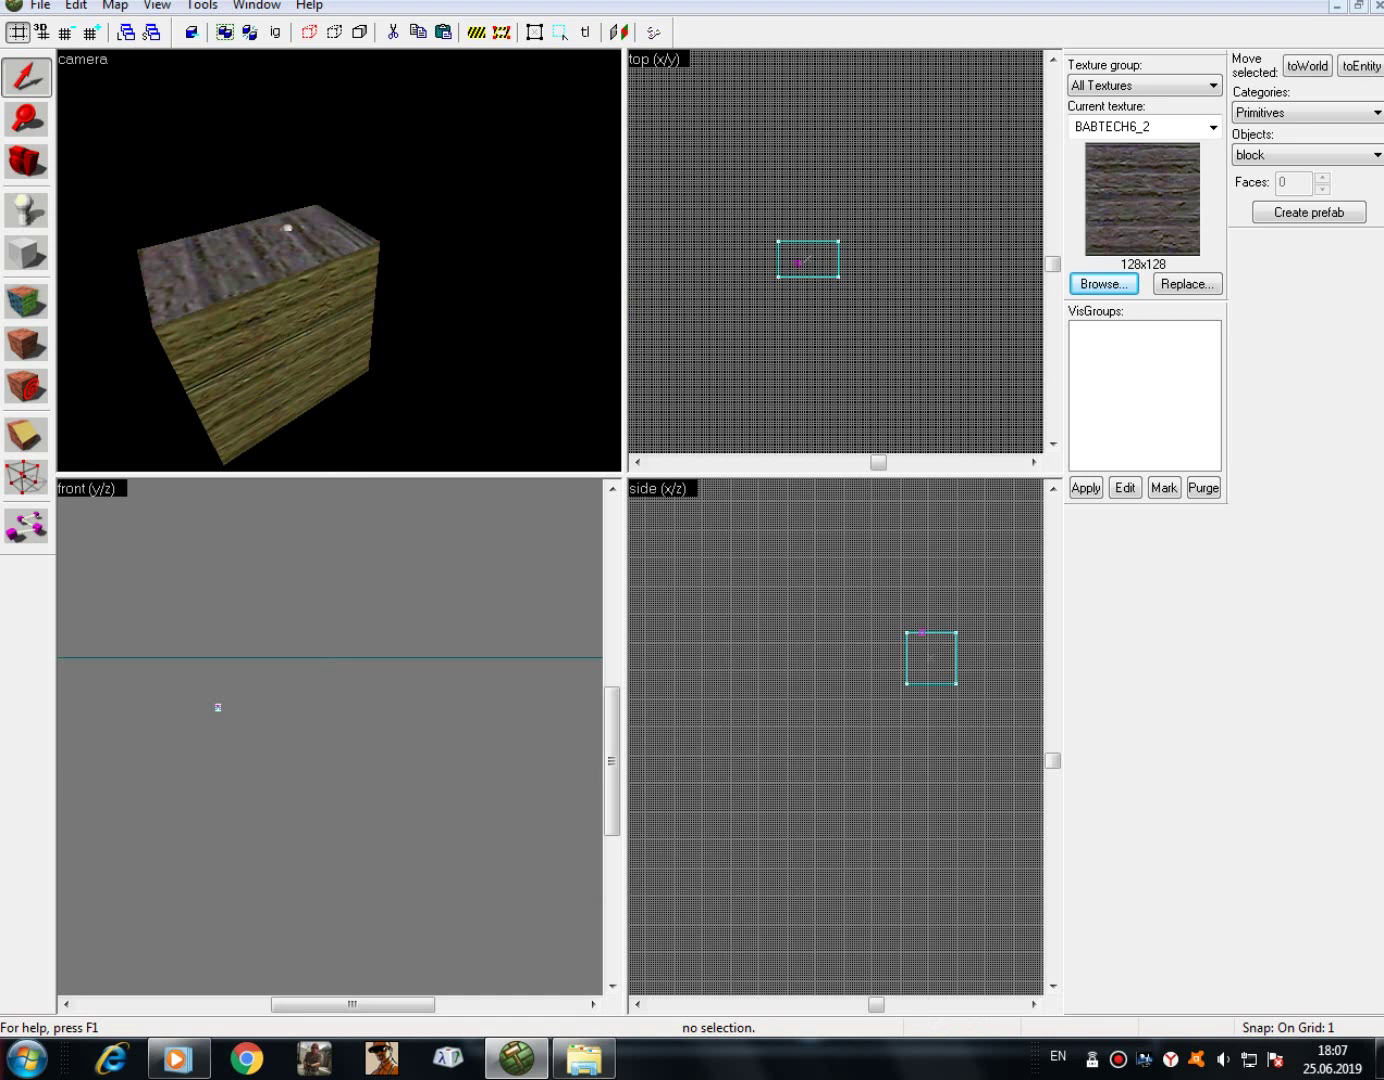
- Select the block, apply BABTECH6_2 to all of its faces and deselect it
left_click(282, 311)
left_click(25, 344)
left_click(731, 301)
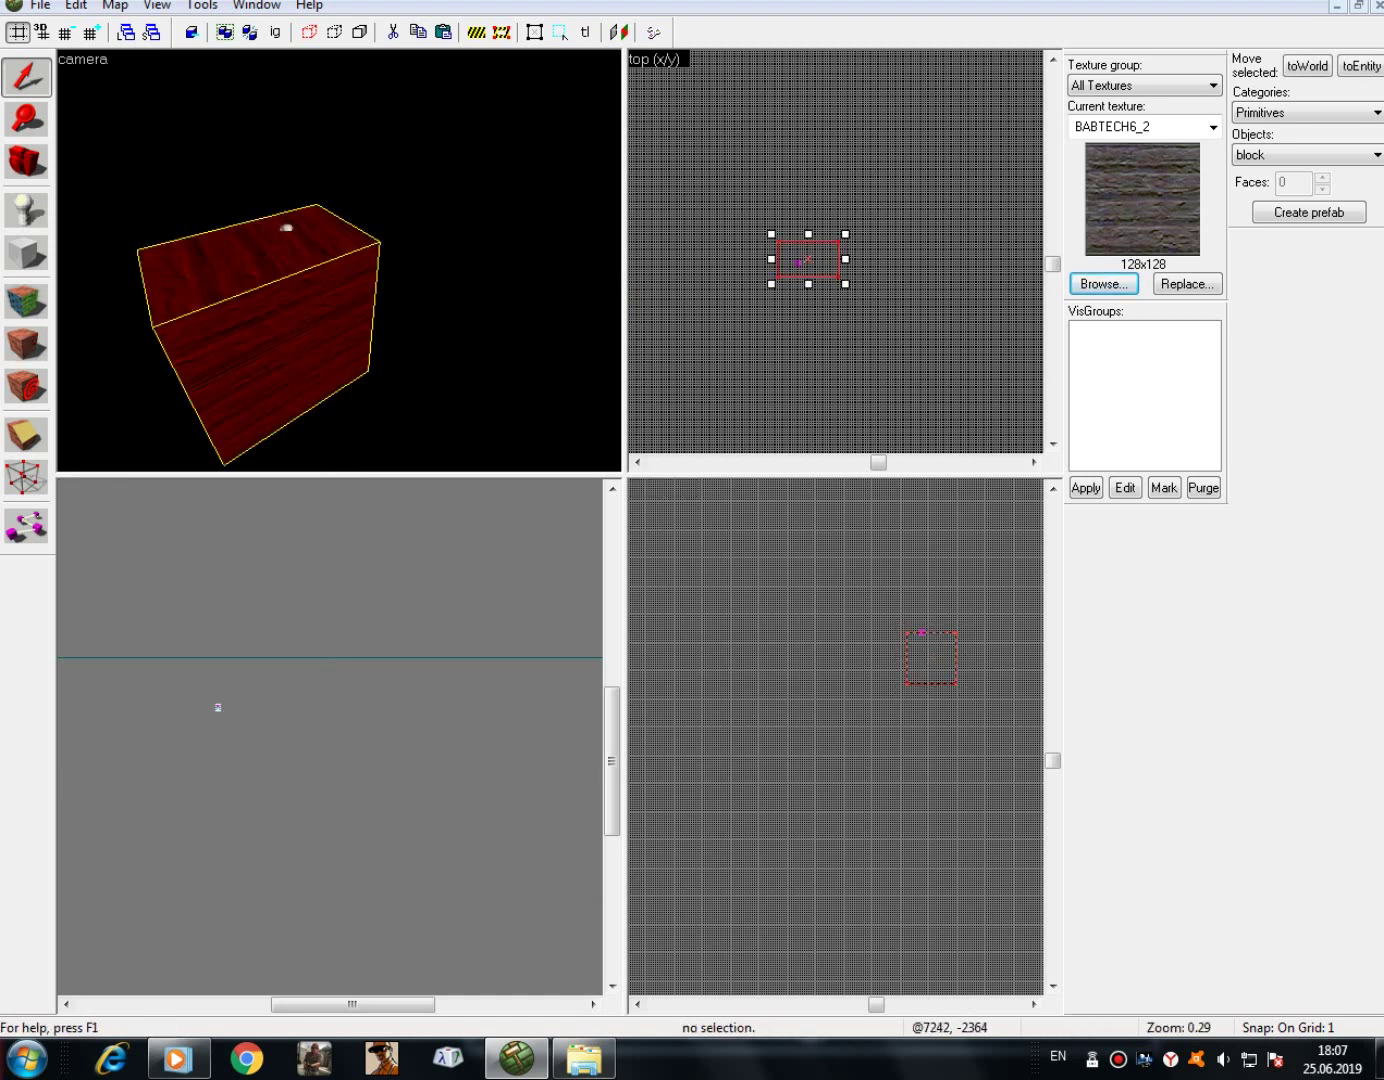
- Examine the block's BABTECH6_2 texture from above and face-on to its long side
key("a")
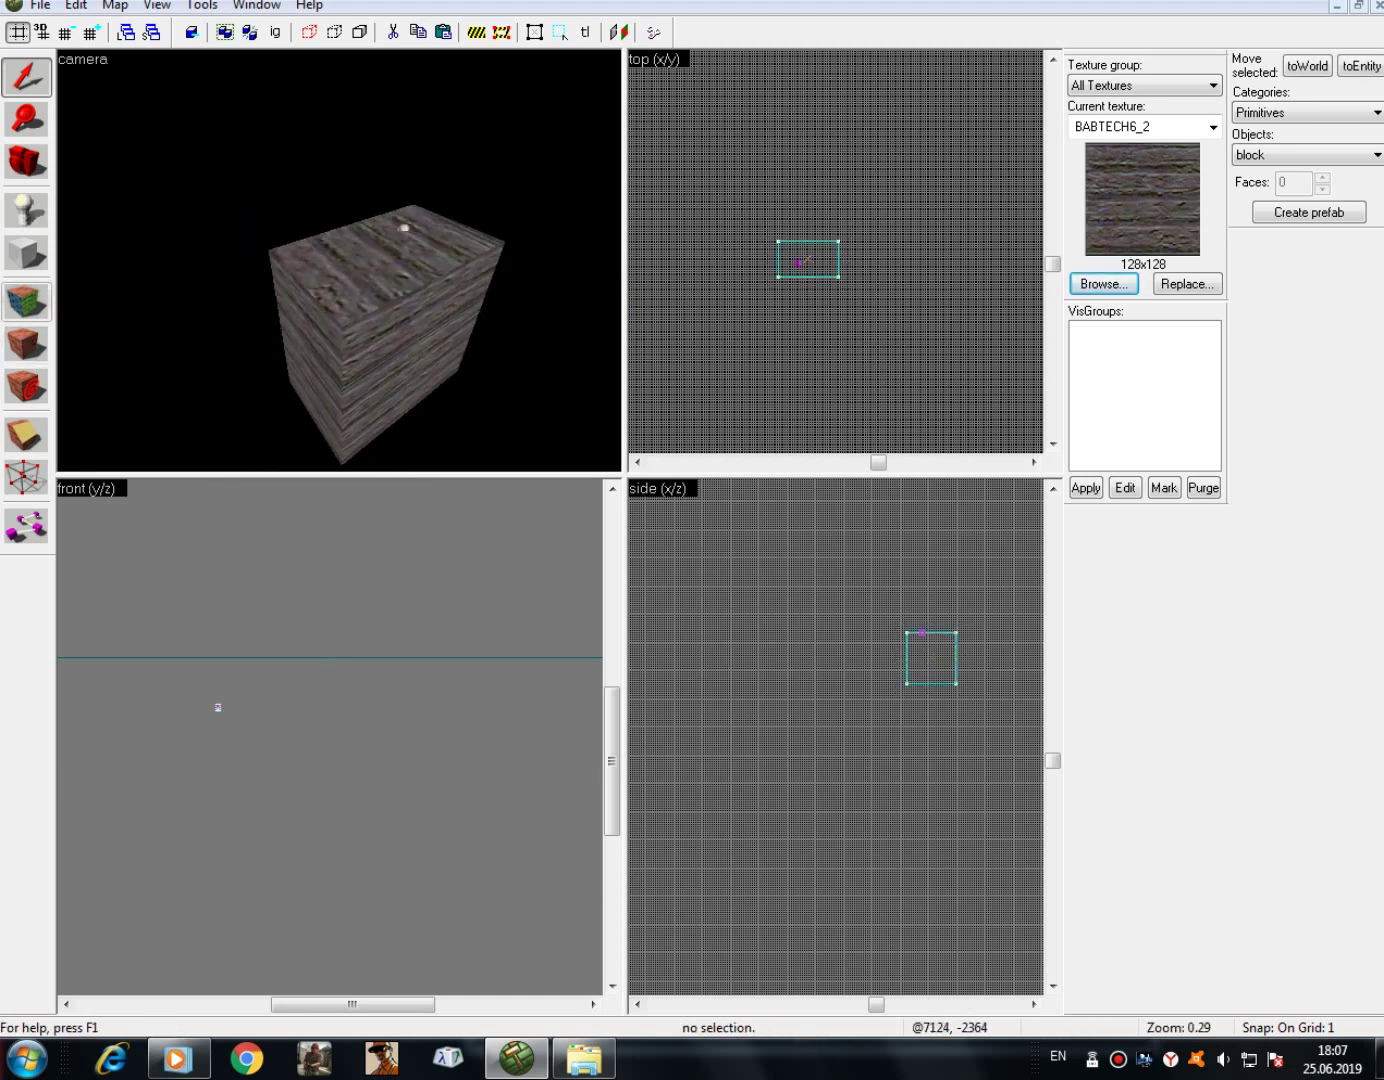
key("d")
key("w")
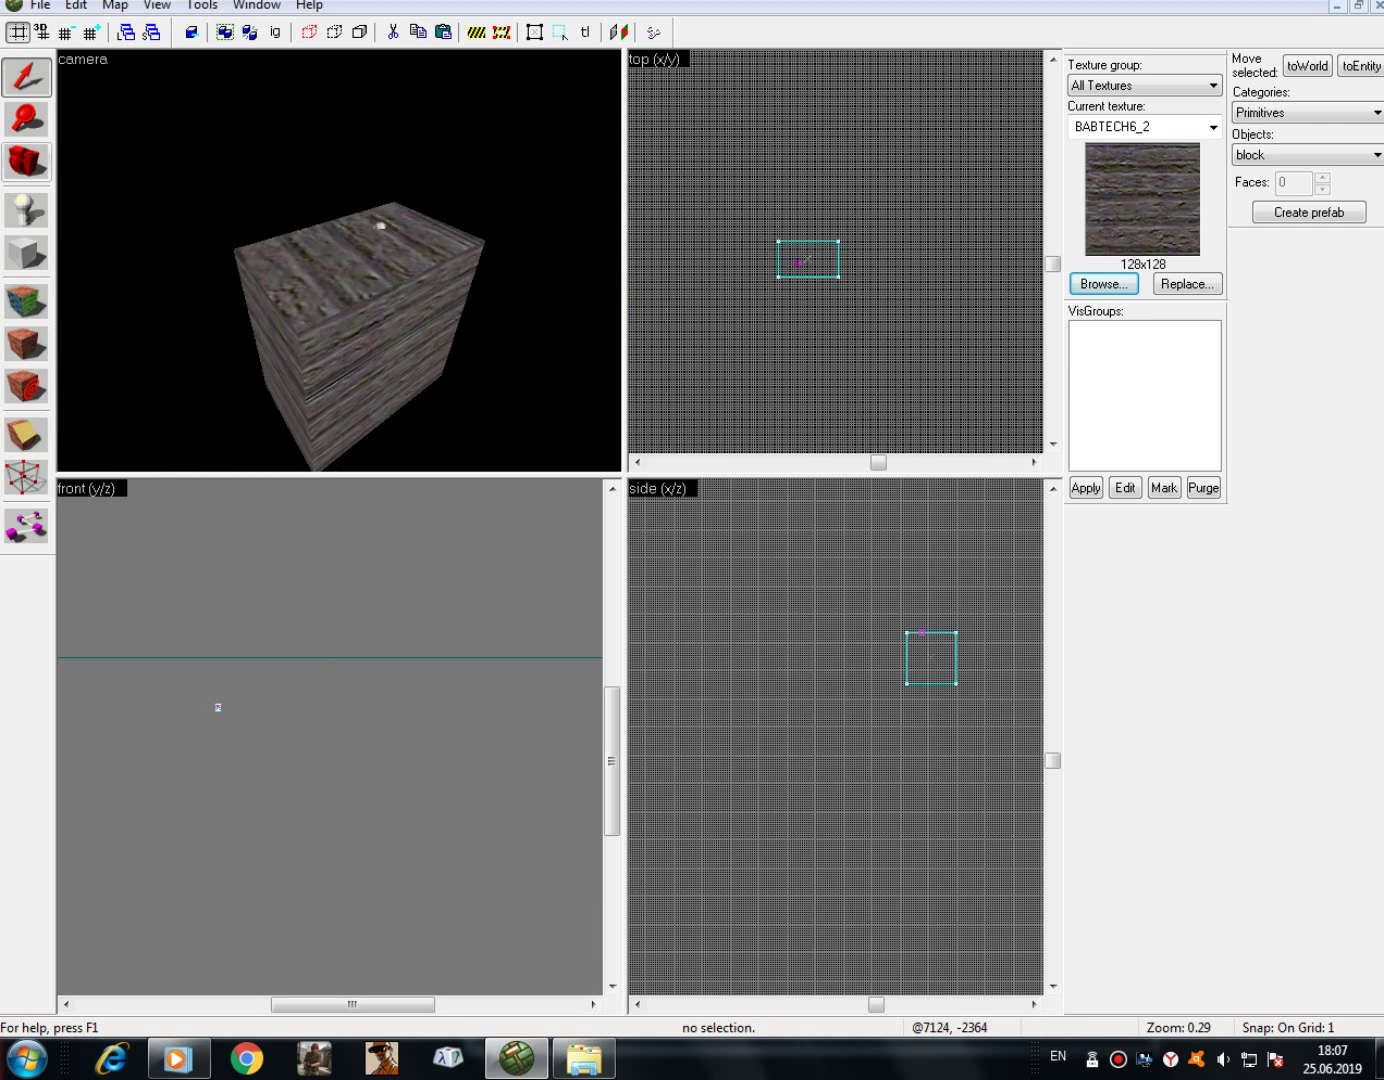
key("space")
left_click_drag(344, 283, 339, 261)
key("w")
key("d")
key("s")
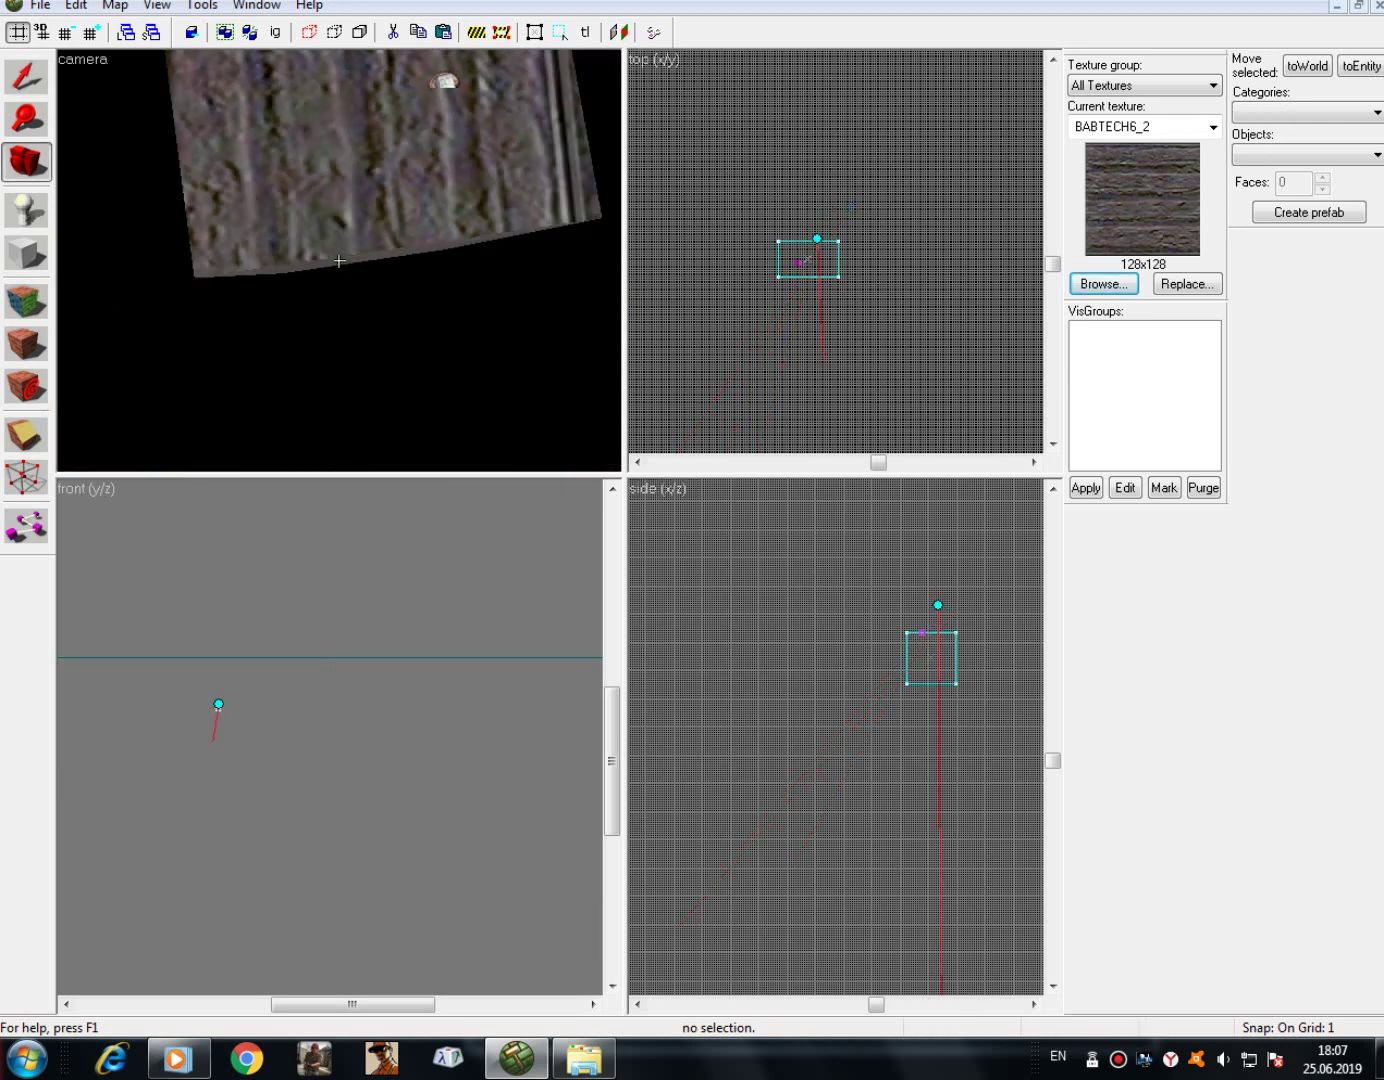
key("w")
key("s")
key("d")
mouse_move(340, 260)
left_mouse_down()
mouse_move(282, 260)
mouse_move(339, 261)
left_mouse_up()
key("w")
key("w")
key("d")
key("d")
key("w")
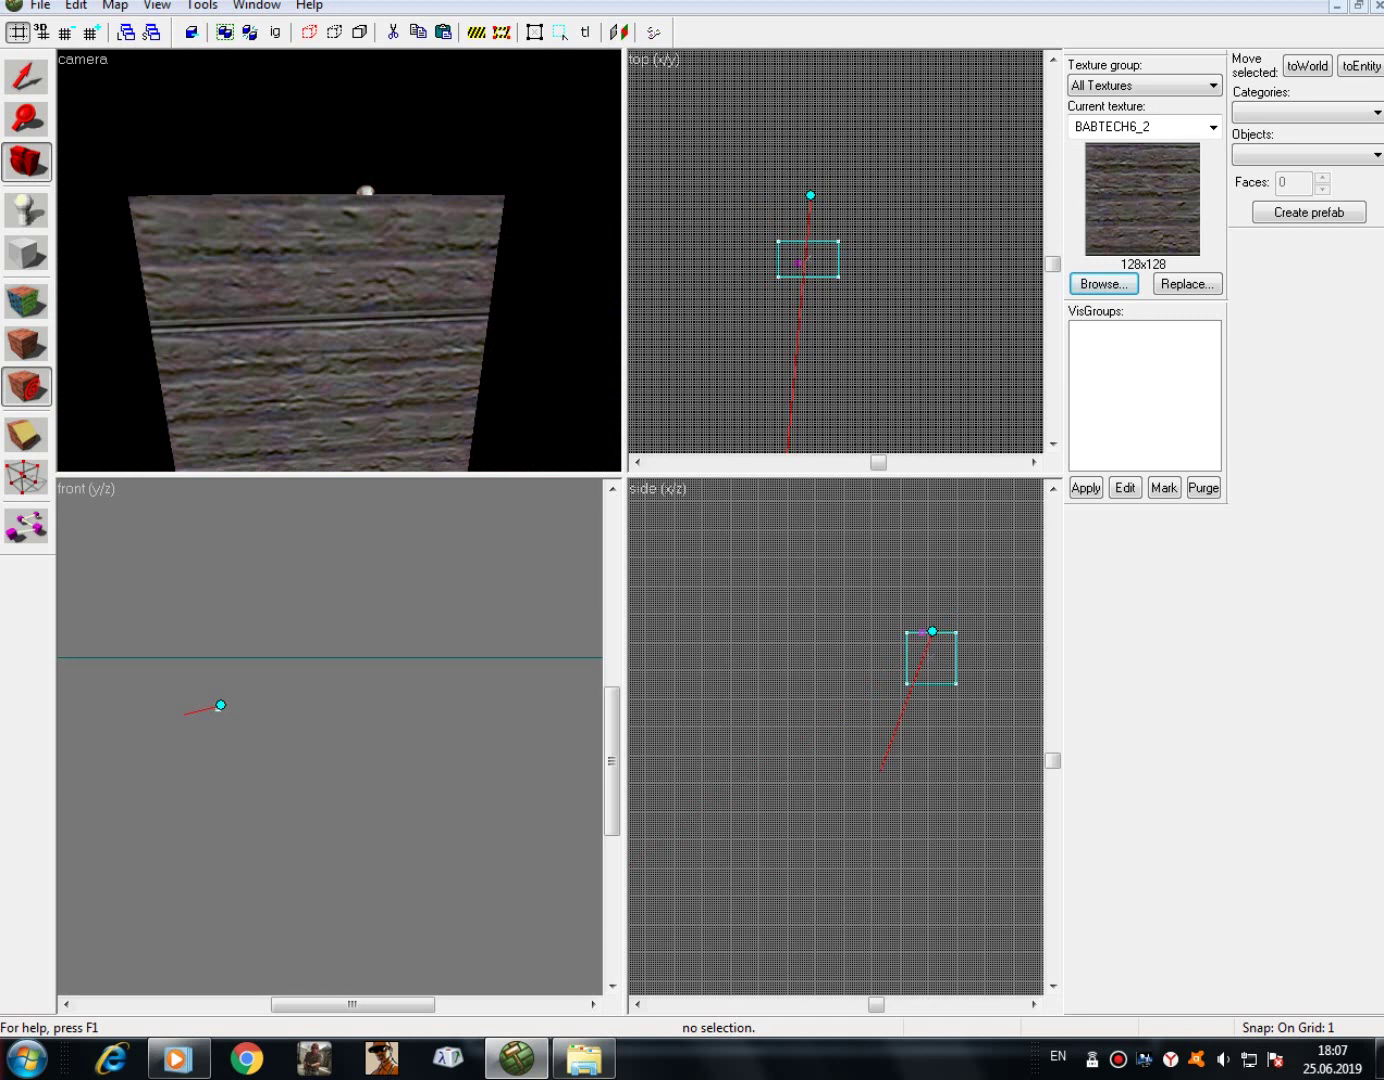
- Filter the textures by "{", choose {SCORCH3 and apply it as a decal near the upper corner of the block's long side
left_click(1103, 285)
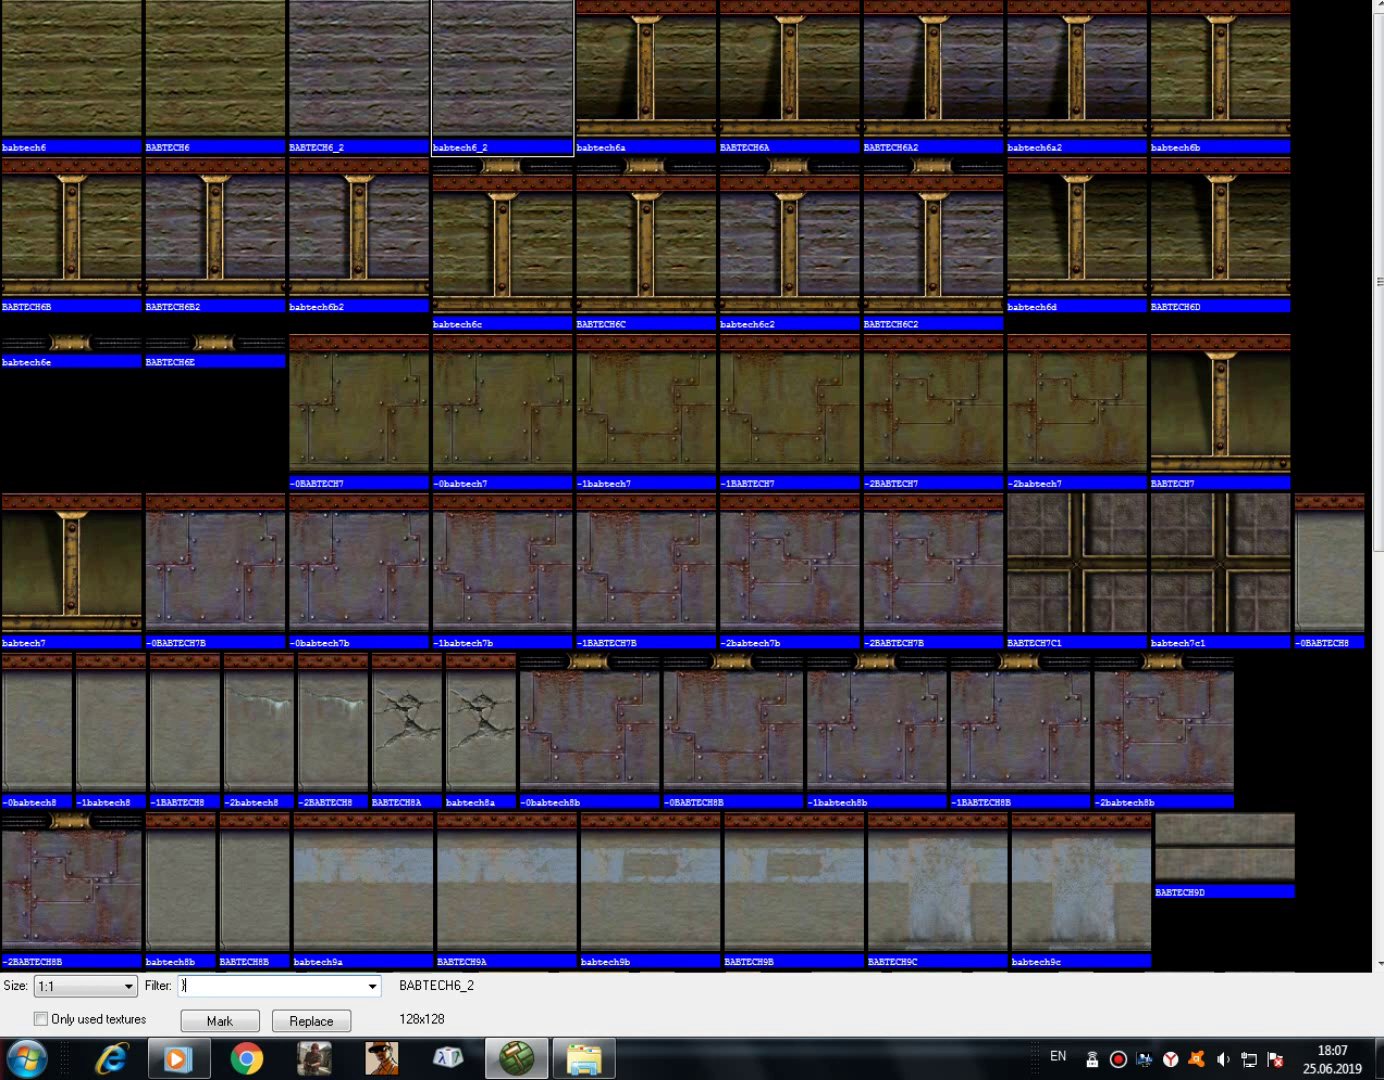
type("{")
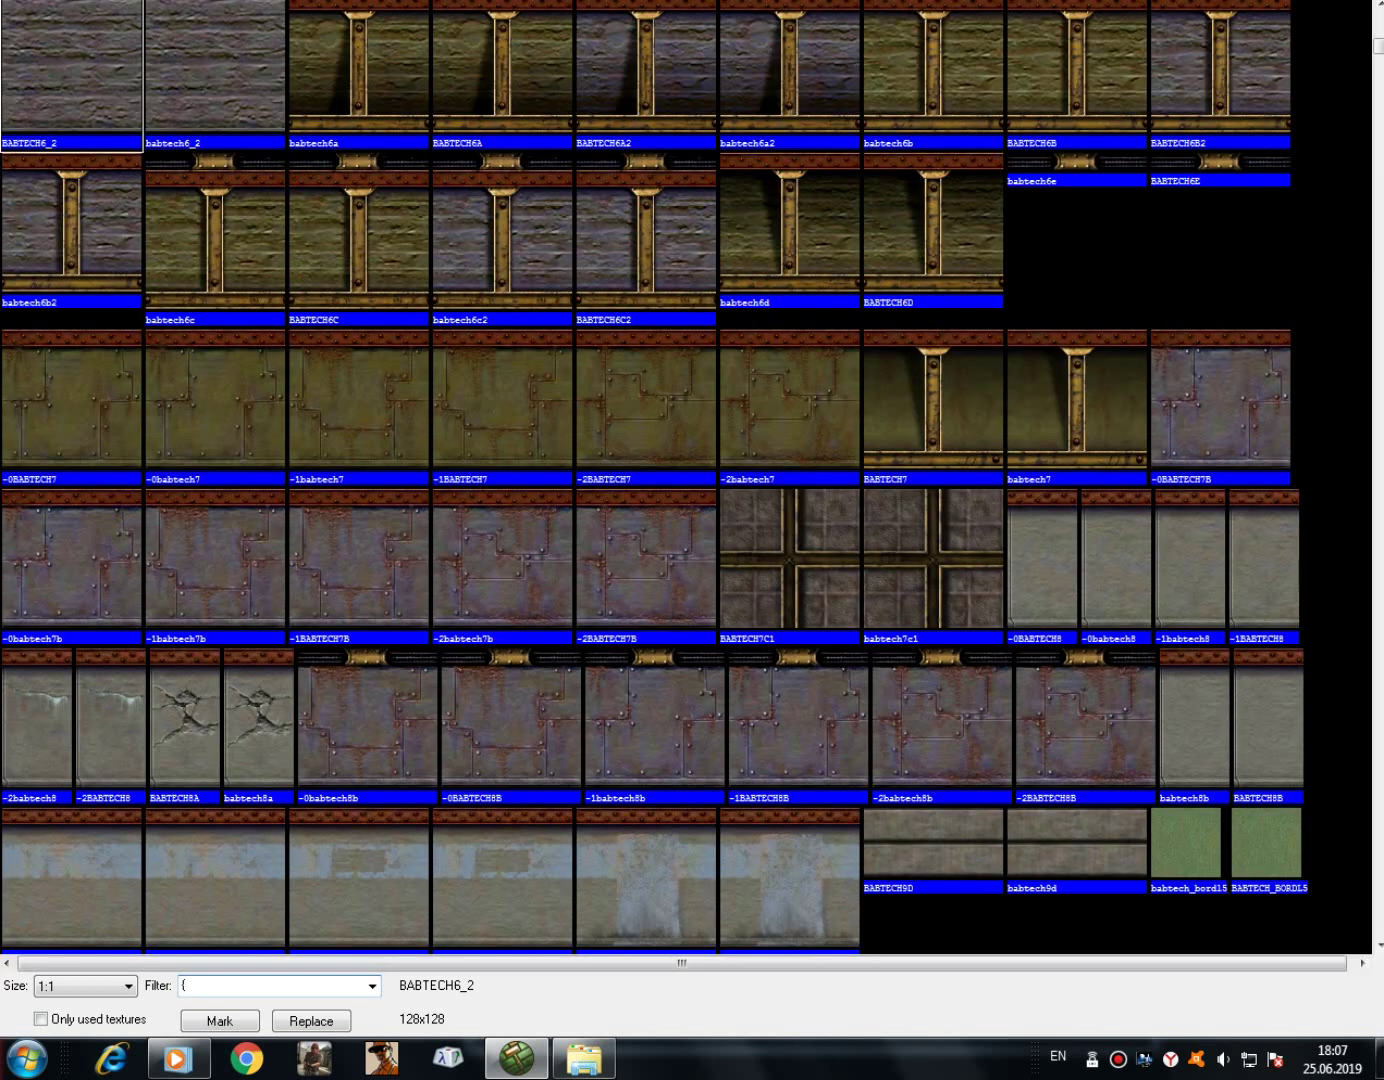
scroll(670, 477, "up", 15)
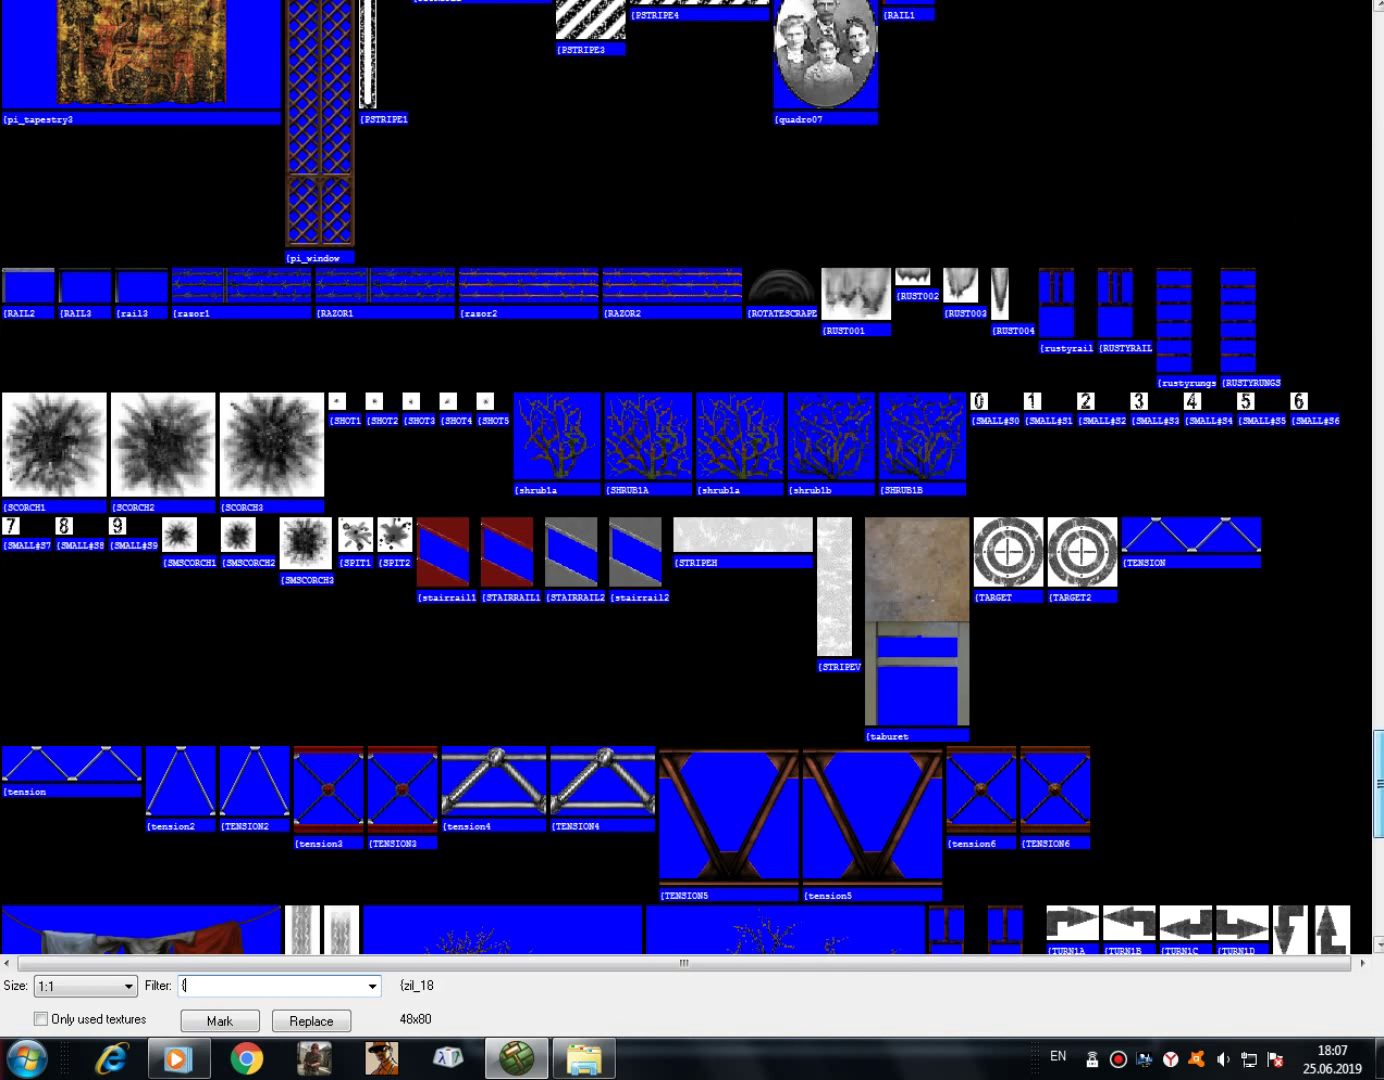
left_click_drag(1377, 714, 1378, 732)
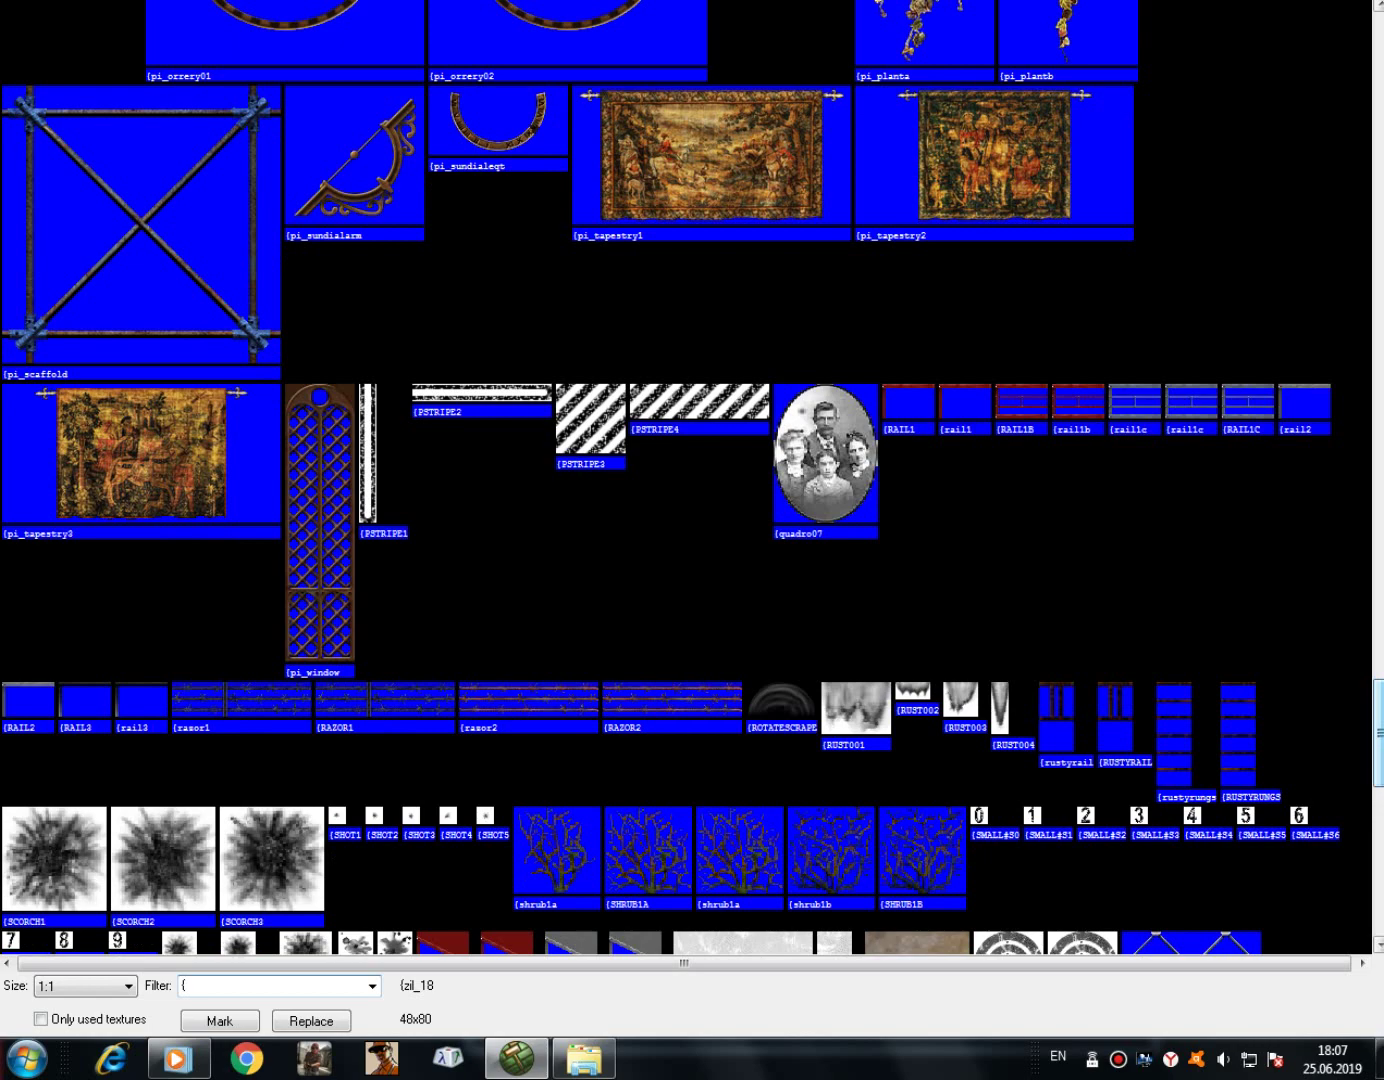
double_click(272, 861)
key("d")
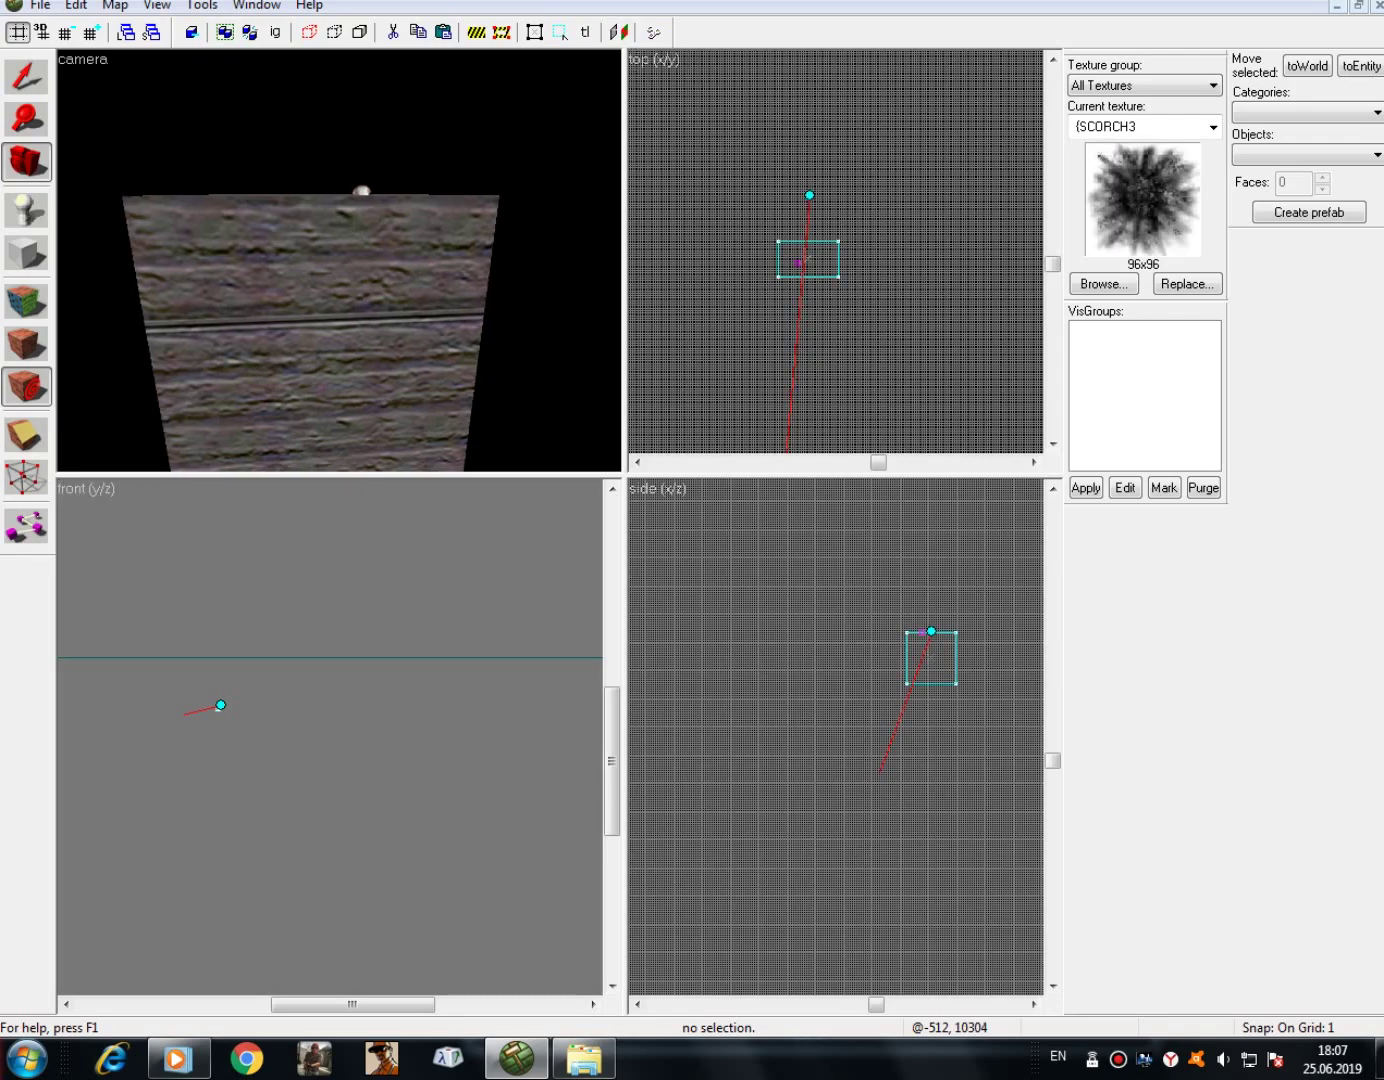
left_click(26, 77)
left_click(238, 270)
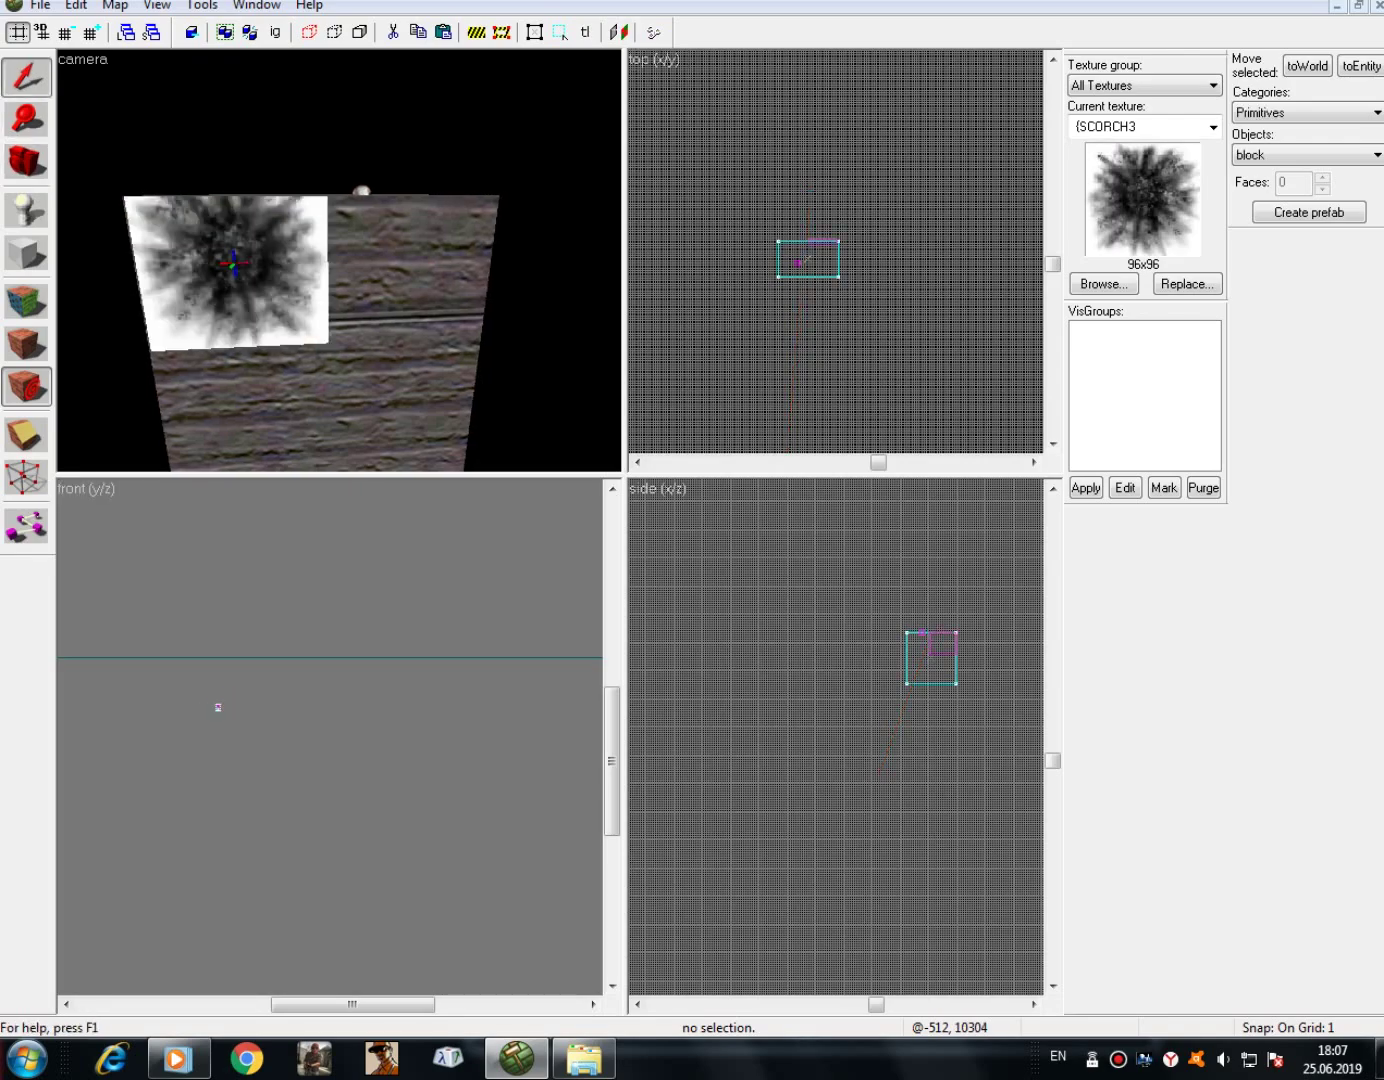
- Apply a second {SCORCH3 decal lower on the same face and view the block's adjacent side
key("s")
key("d")
key("s")
left_click(304, 362)
key("d")
left_click(26, 162)
left_click_drag(300, 250, 340, 261)
key("d")
left_click(26, 76)
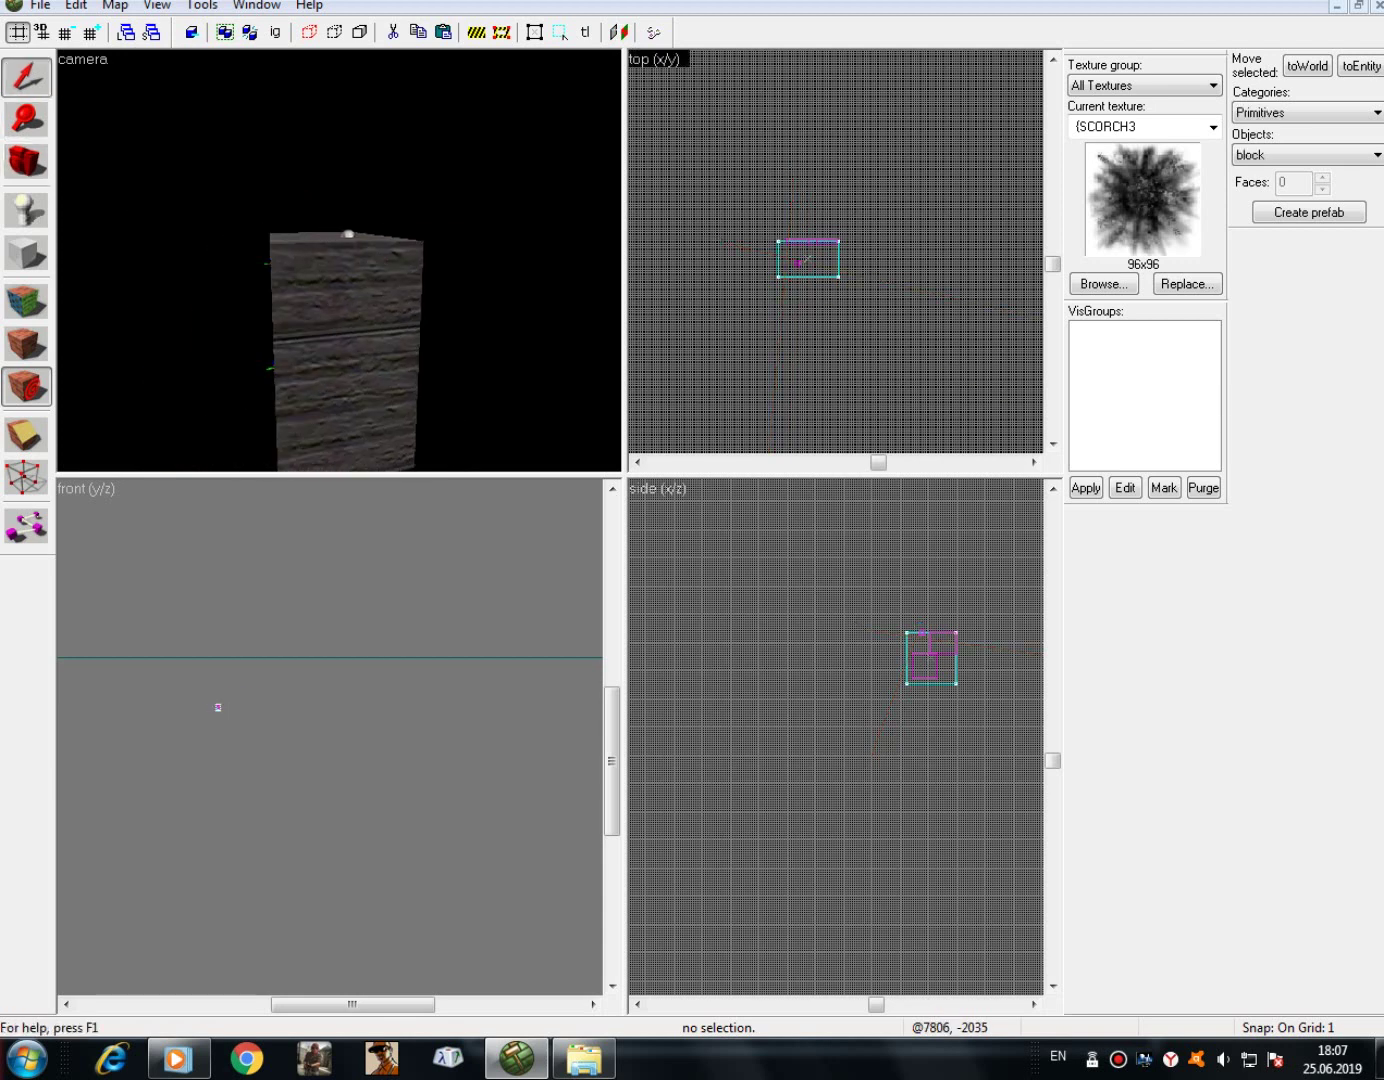
- Browse the "{" textures and choose the {FOOT_R footprint decal
left_click(1103, 284)
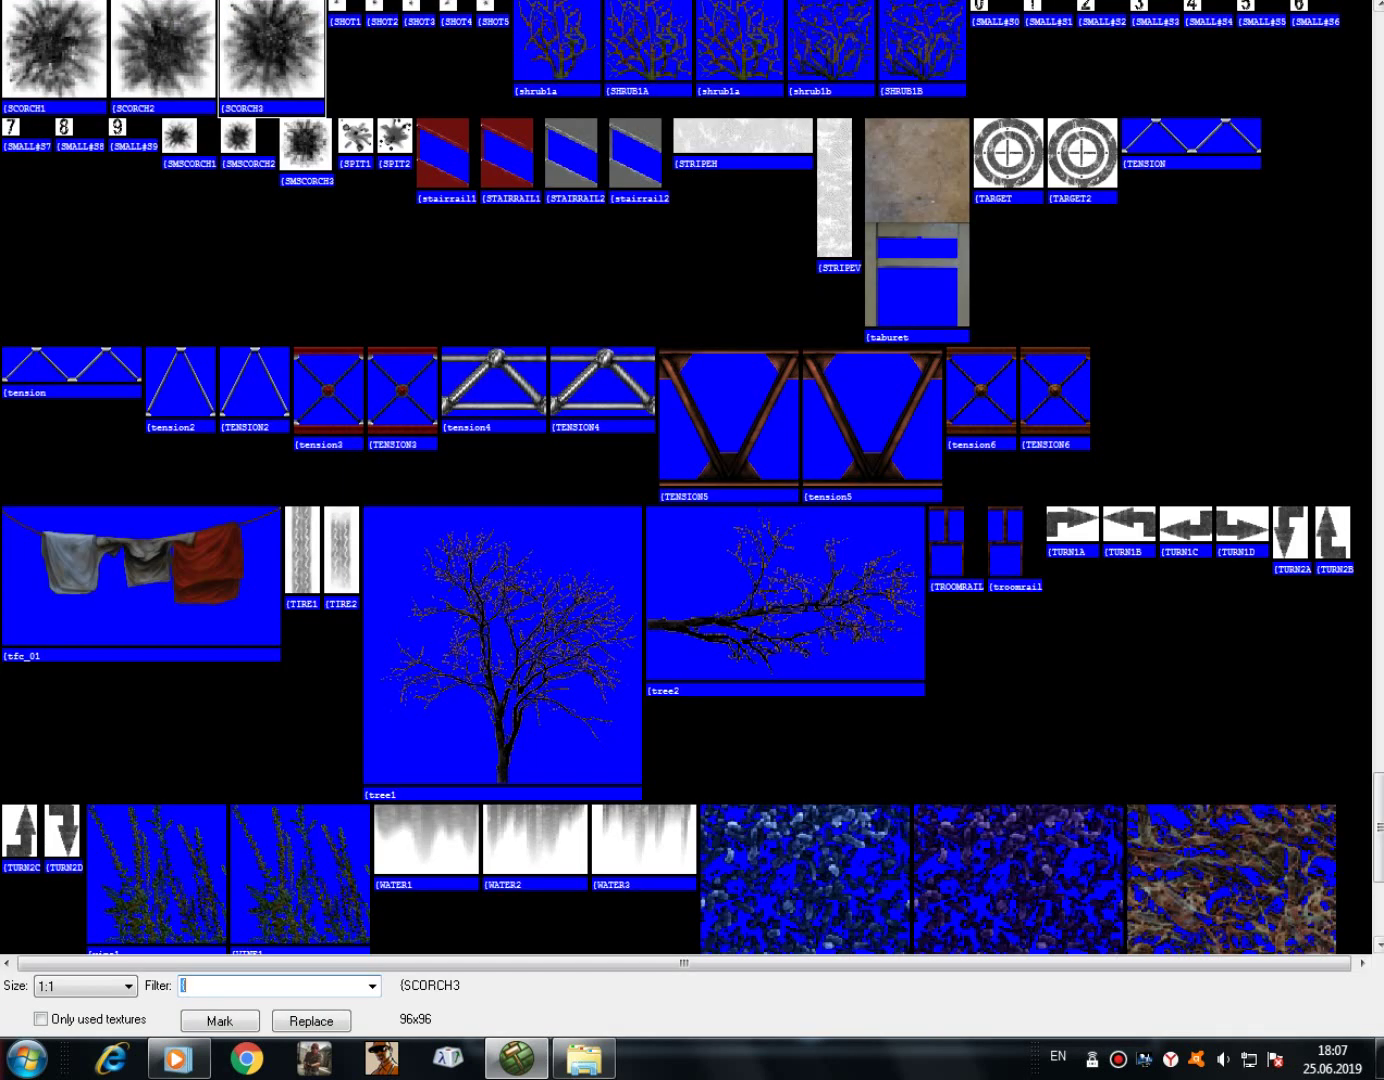
left_click_drag(1379, 827, 1379, 457)
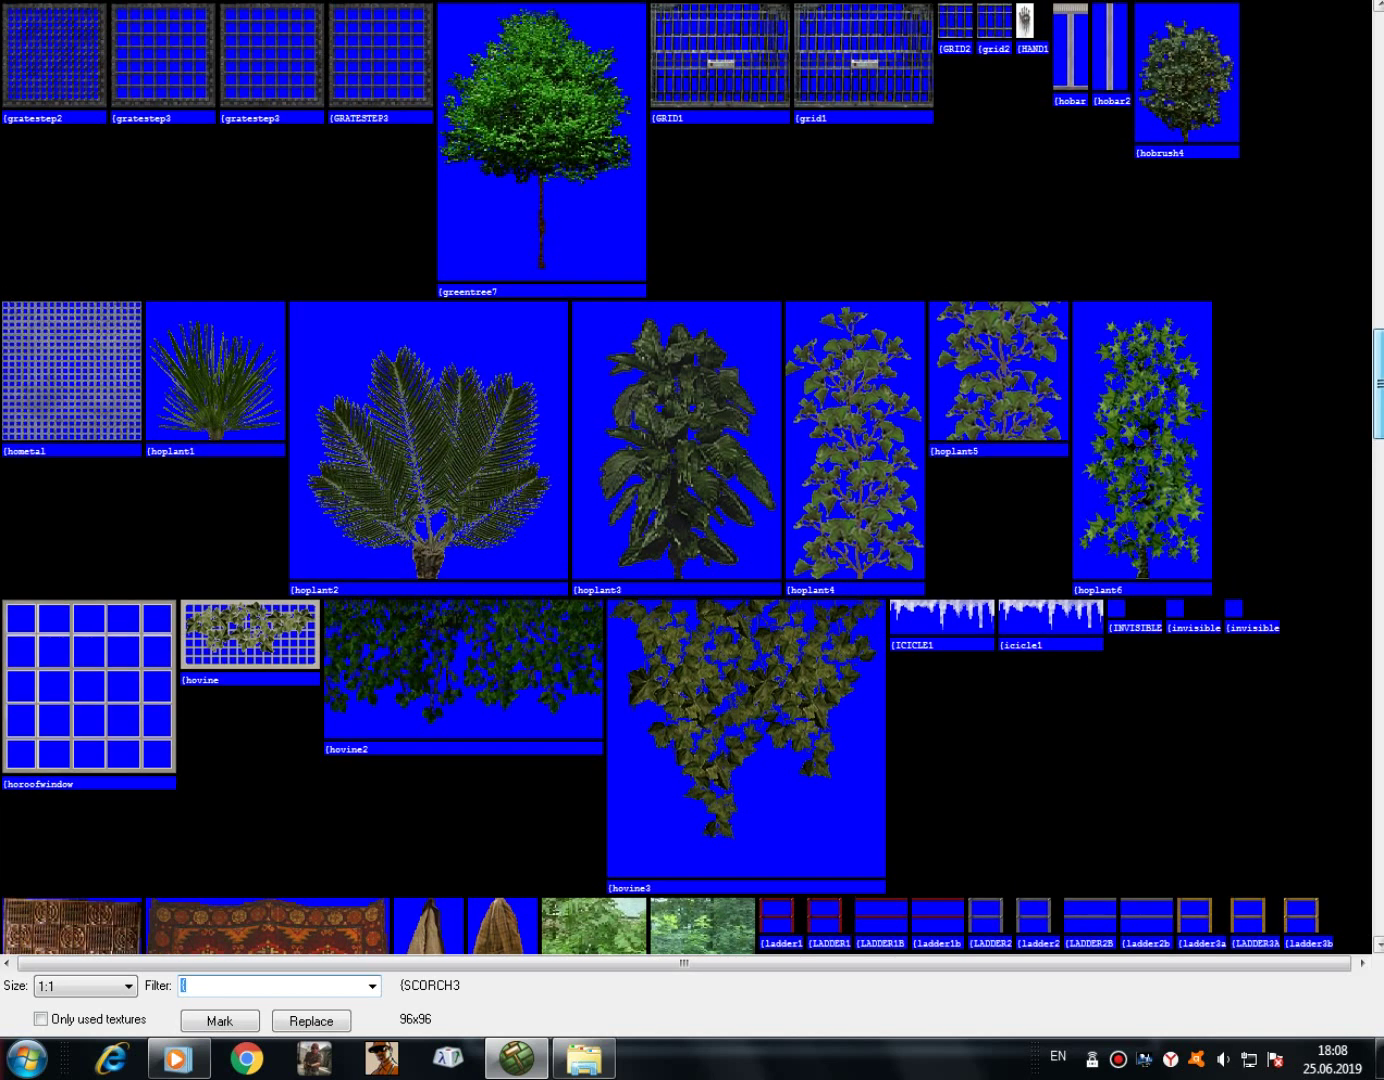
scroll(692, 478, "up", 10)
scroll(692, 477, "up", 5)
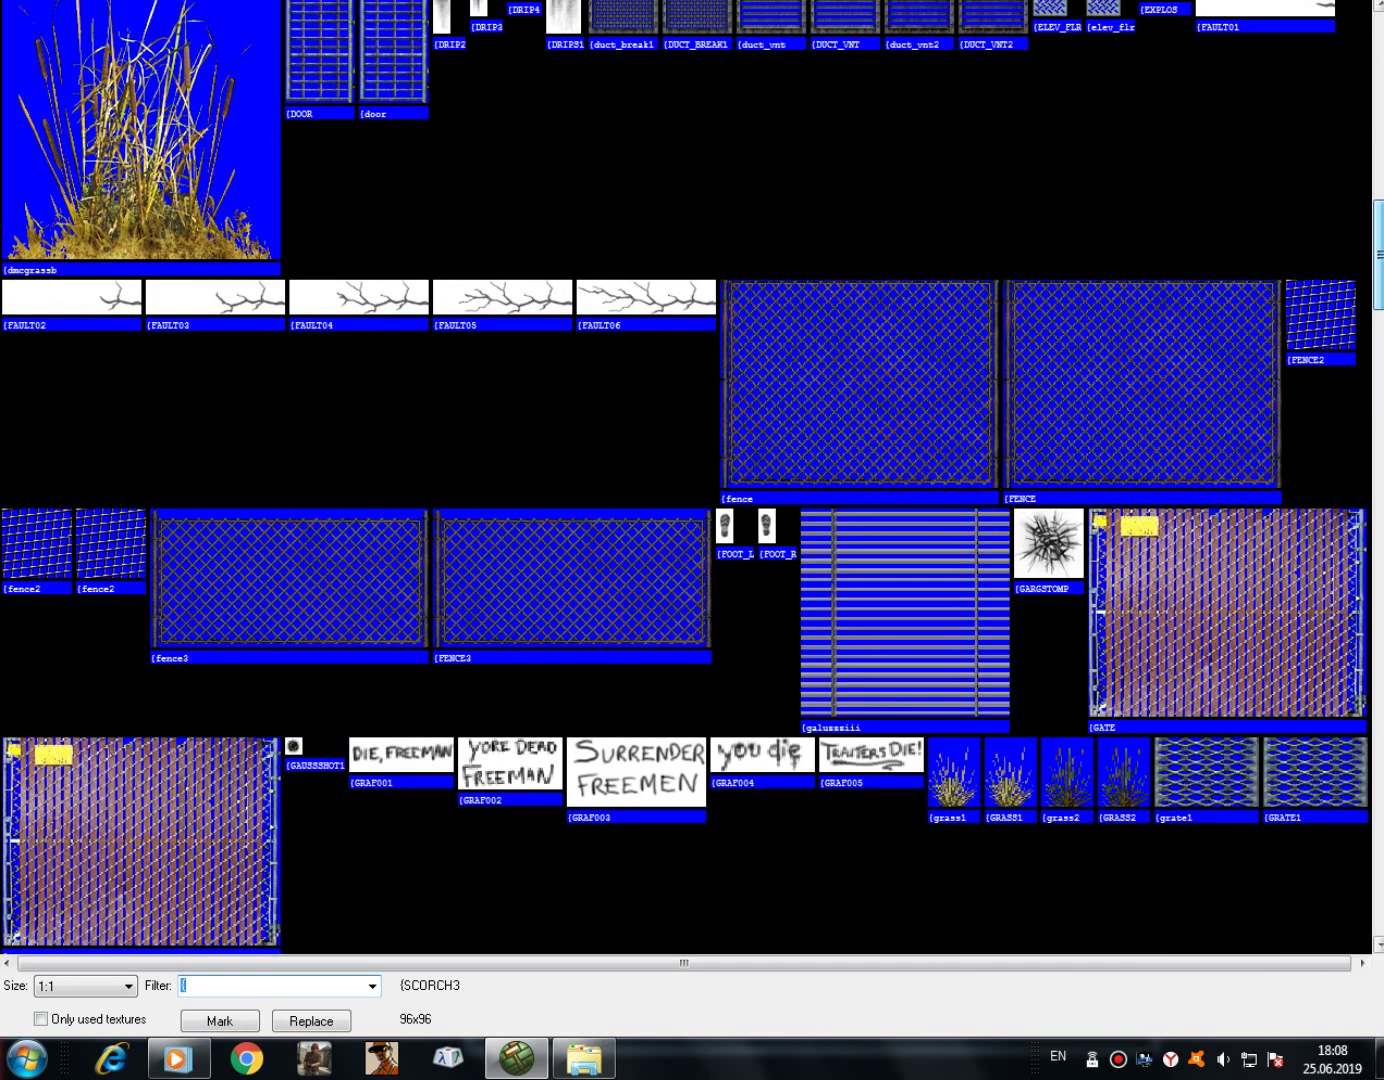
double_click(767, 527)
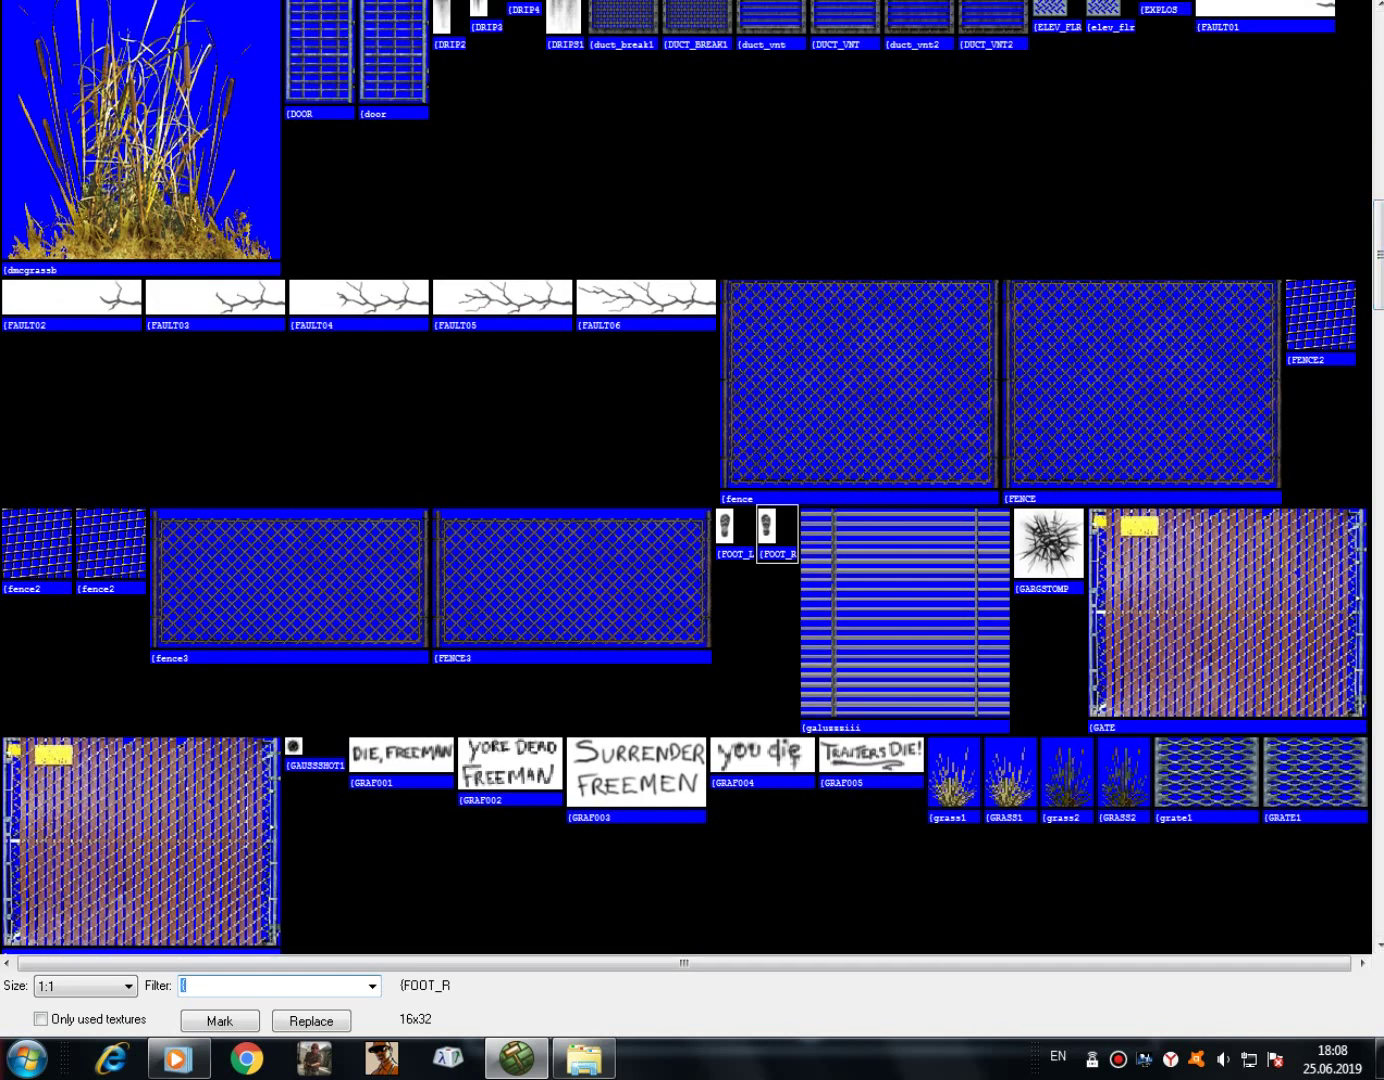
scroll(339, 300, "up", 2)
scroll(340, 300, "down", 2)
- Scatter {FOOT_R footprint decals across the block's top face
left_click(26, 162)
mouse_move(339, 261)
left_mouse_down()
mouse_move(340, 200)
mouse_move(340, 321)
mouse_move(340, 231)
left_mouse_up()
scroll(340, 260, "down", 4)
scroll(339, 261, "up", 4)
key("w")
key("shift+s")
left_click(281, 365)
left_click(346, 371)
scroll(346, 371, "down", 2)
left_click(306, 411)
key("s")
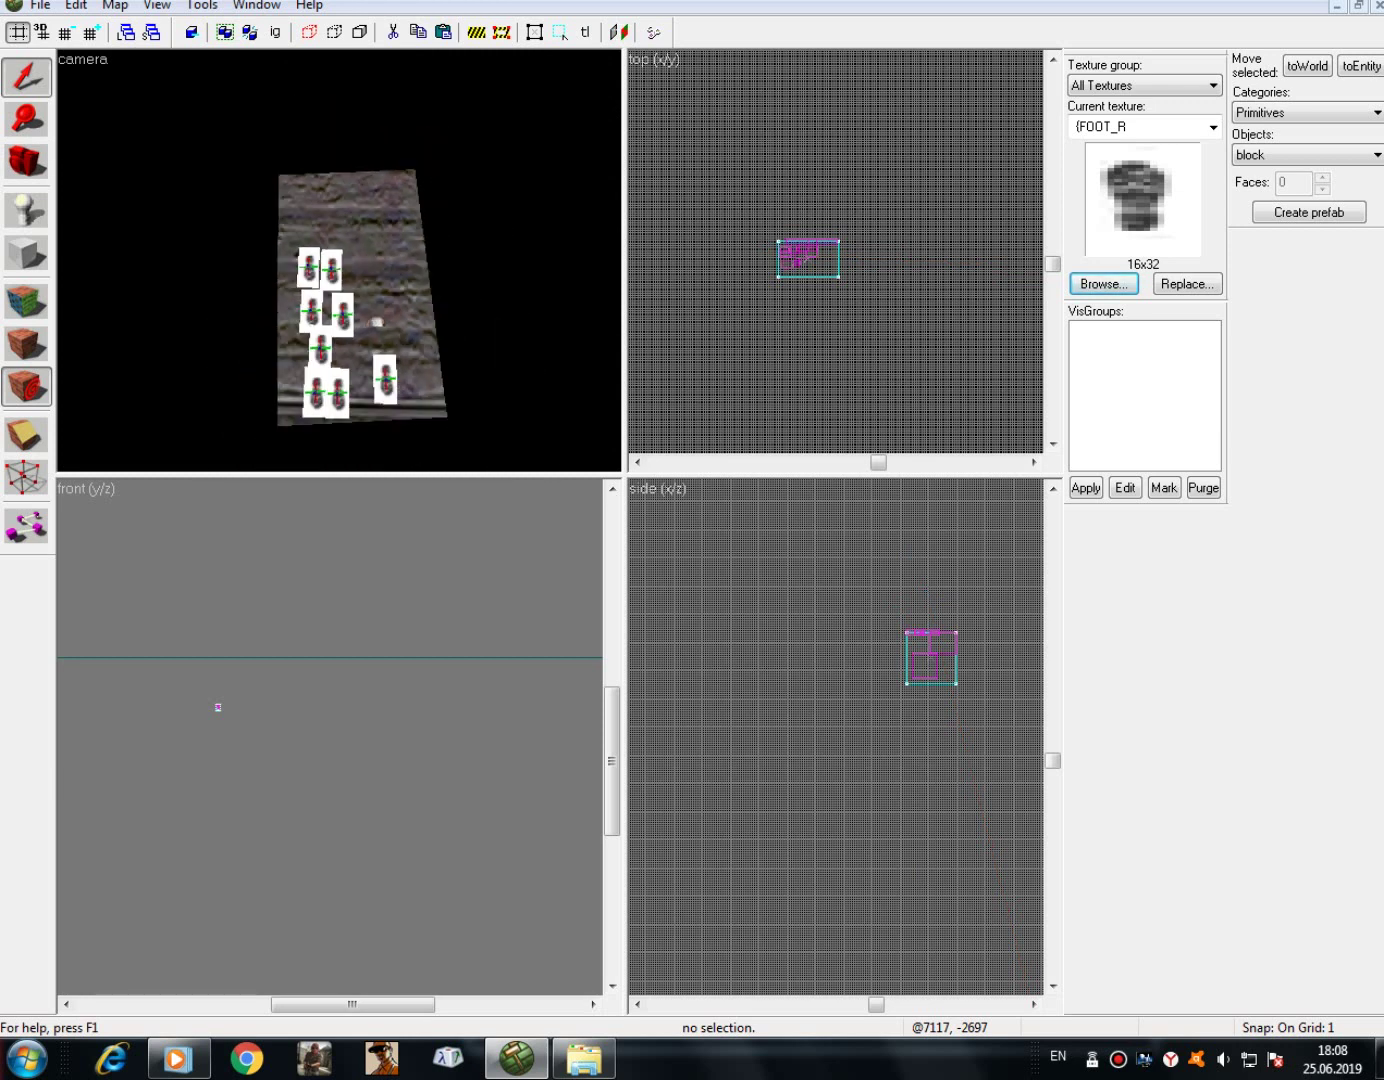
left_click(396, 188)
key("s")
key("w")
key("a")
- Examine the block from all sides to check the scorch and footprint decals
left_click(25, 161)
left_click_drag(191, 318, 340, 261)
key("a")
key("w")
key("s")
key("d")
key("s")
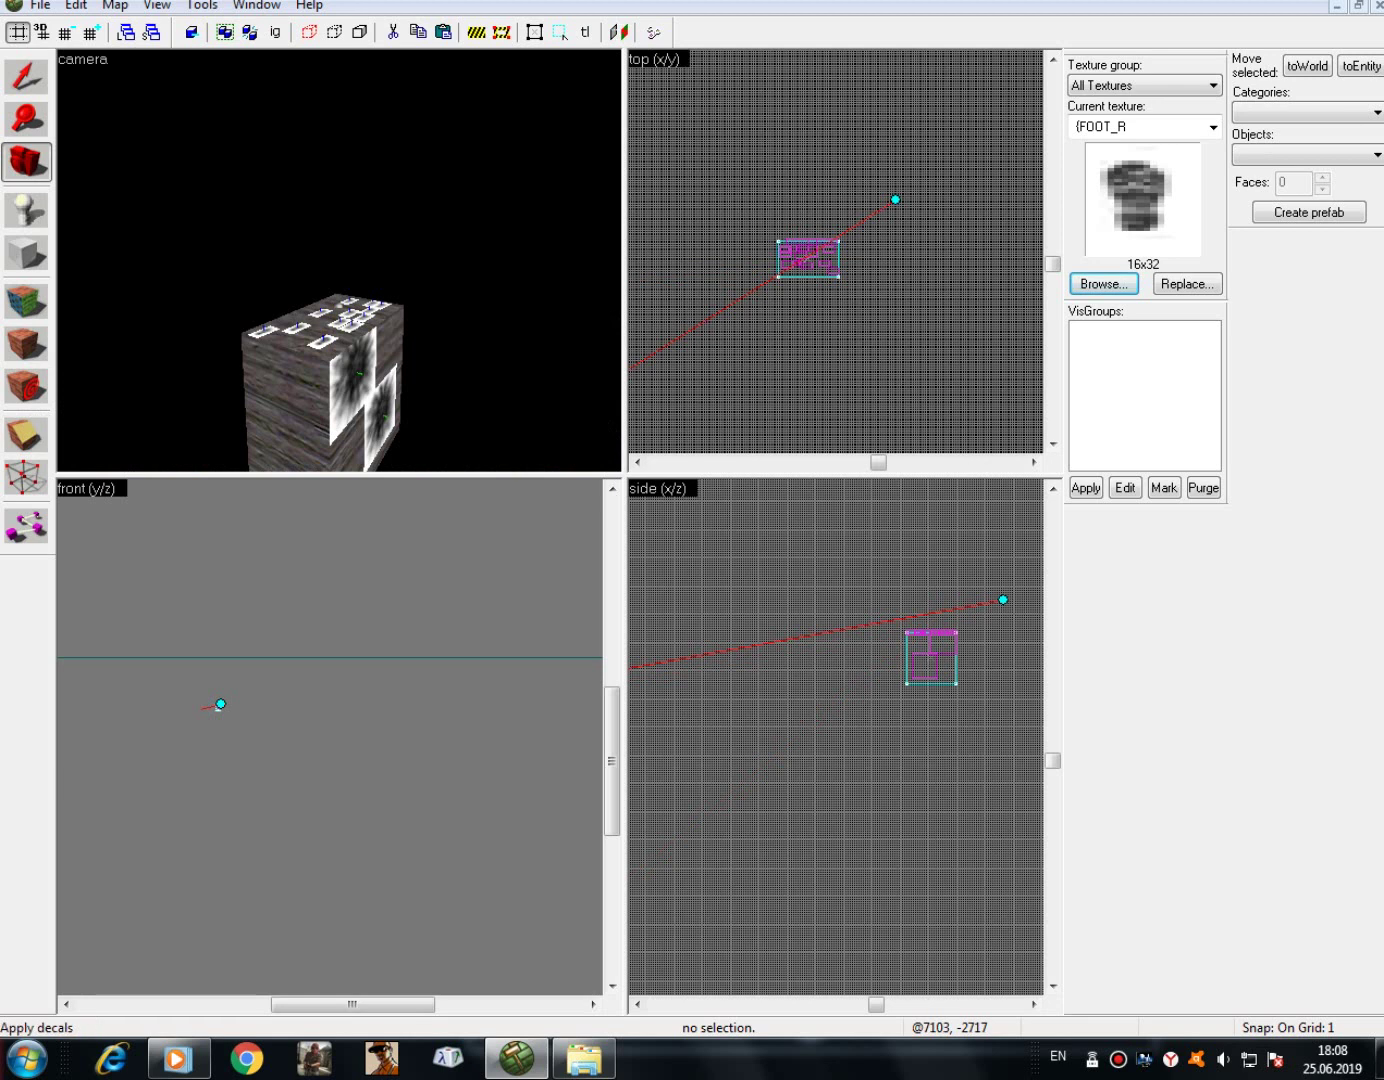
key("z")
key("a")
key("w")
key("w")
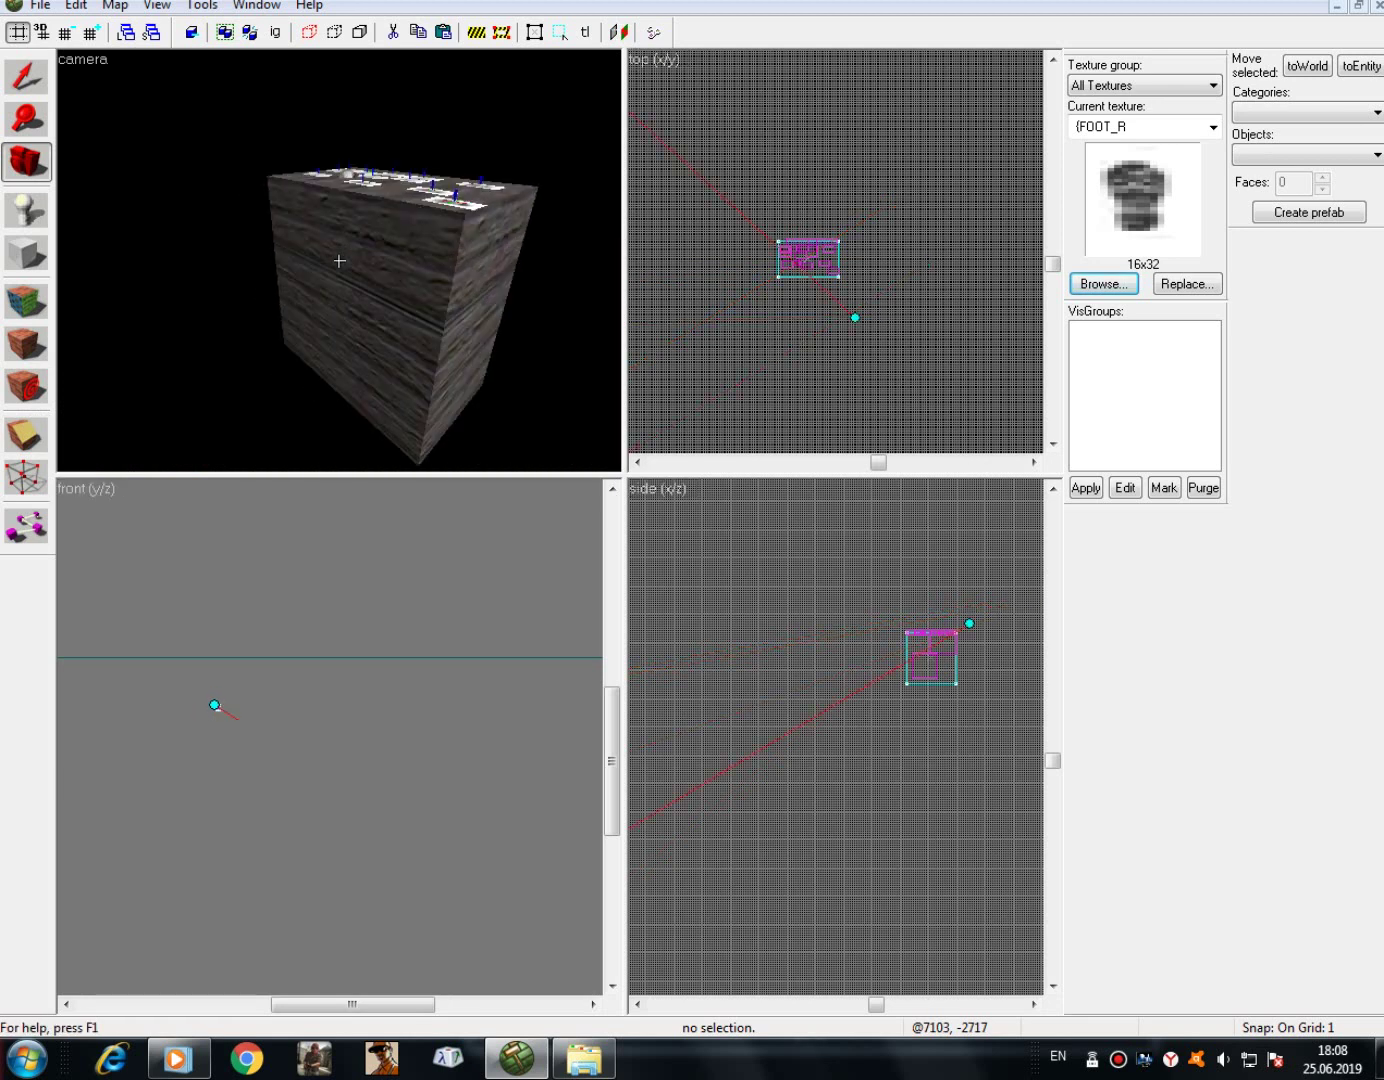
key("a")
key("s")
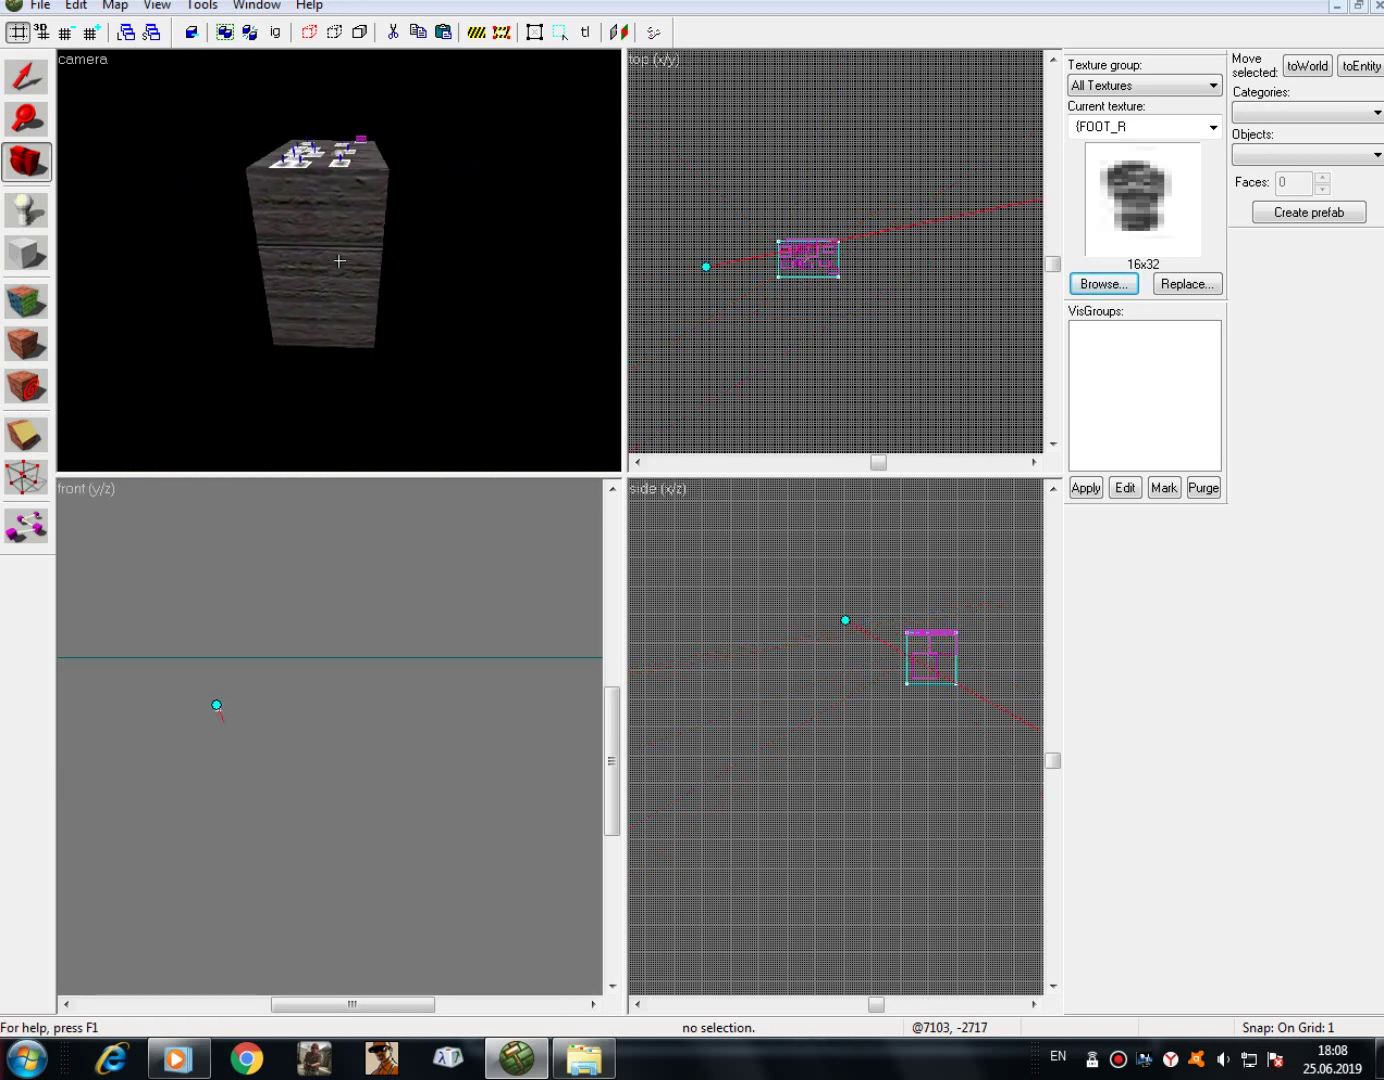
- Select the decal-covered block and copy it
left_click(26, 77)
left_click(154, 240)
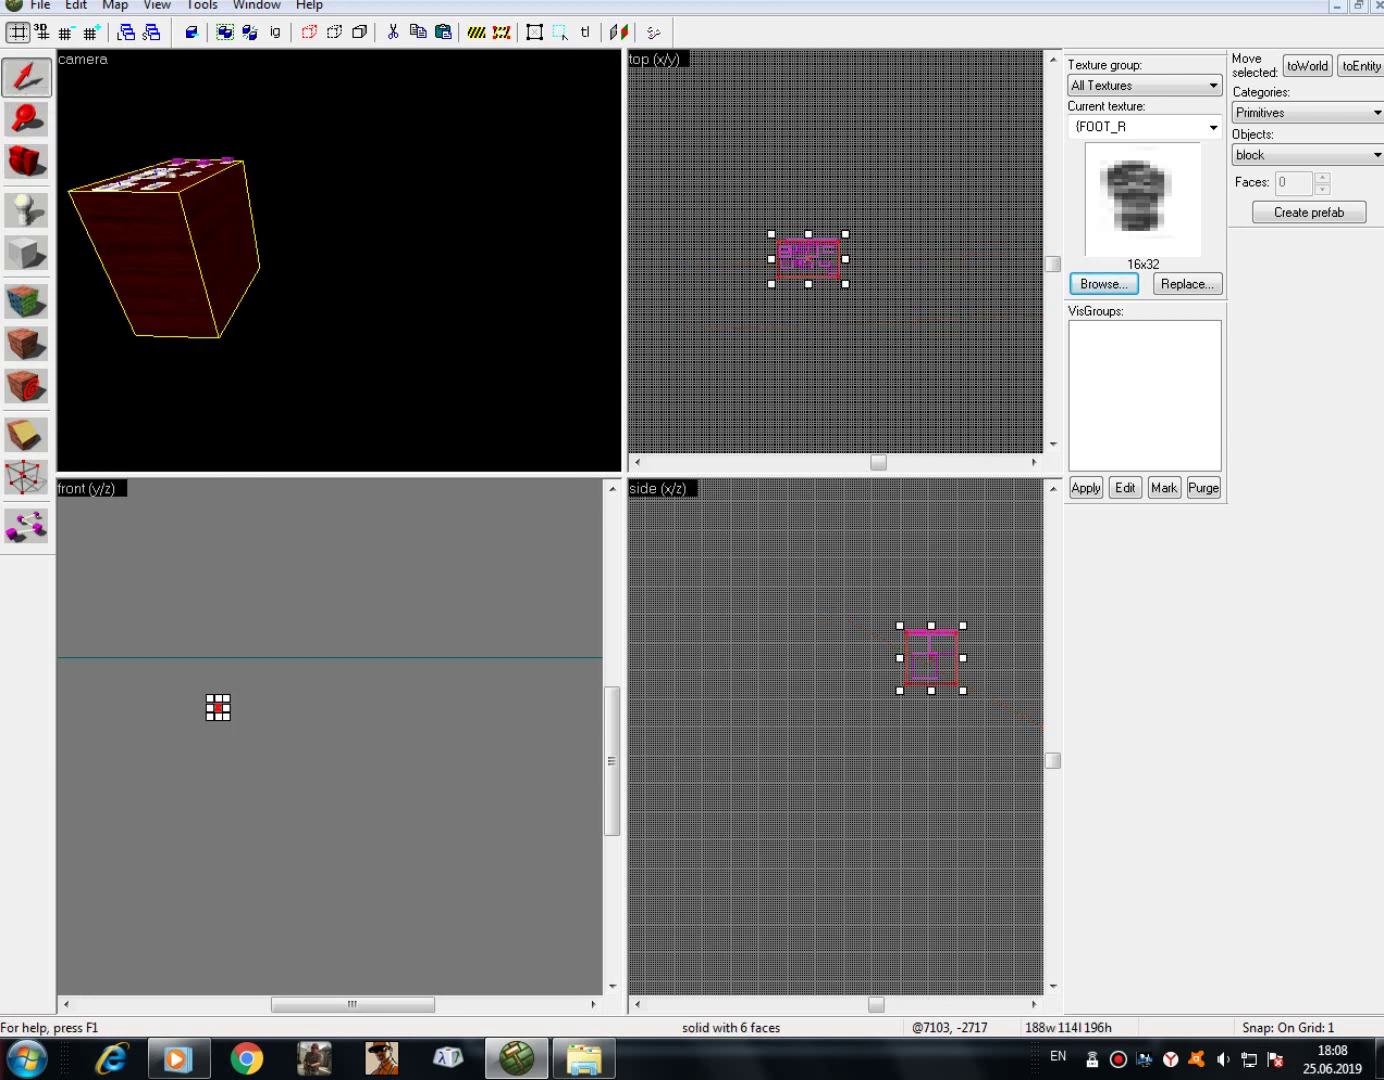
right_click(797, 266)
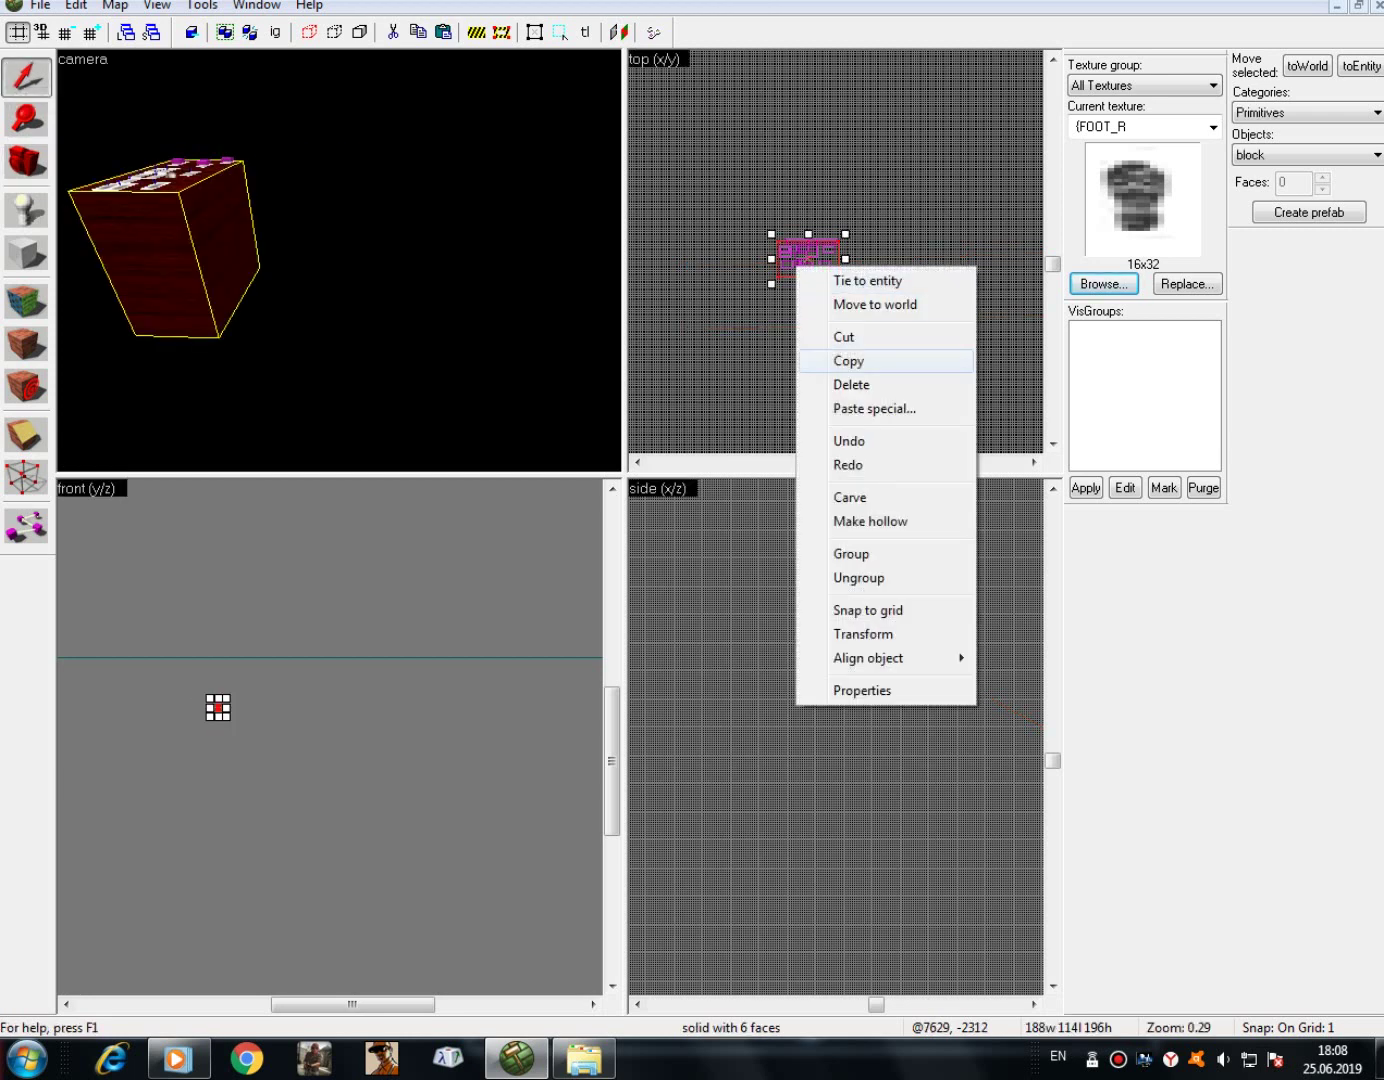
left_click(848, 360)
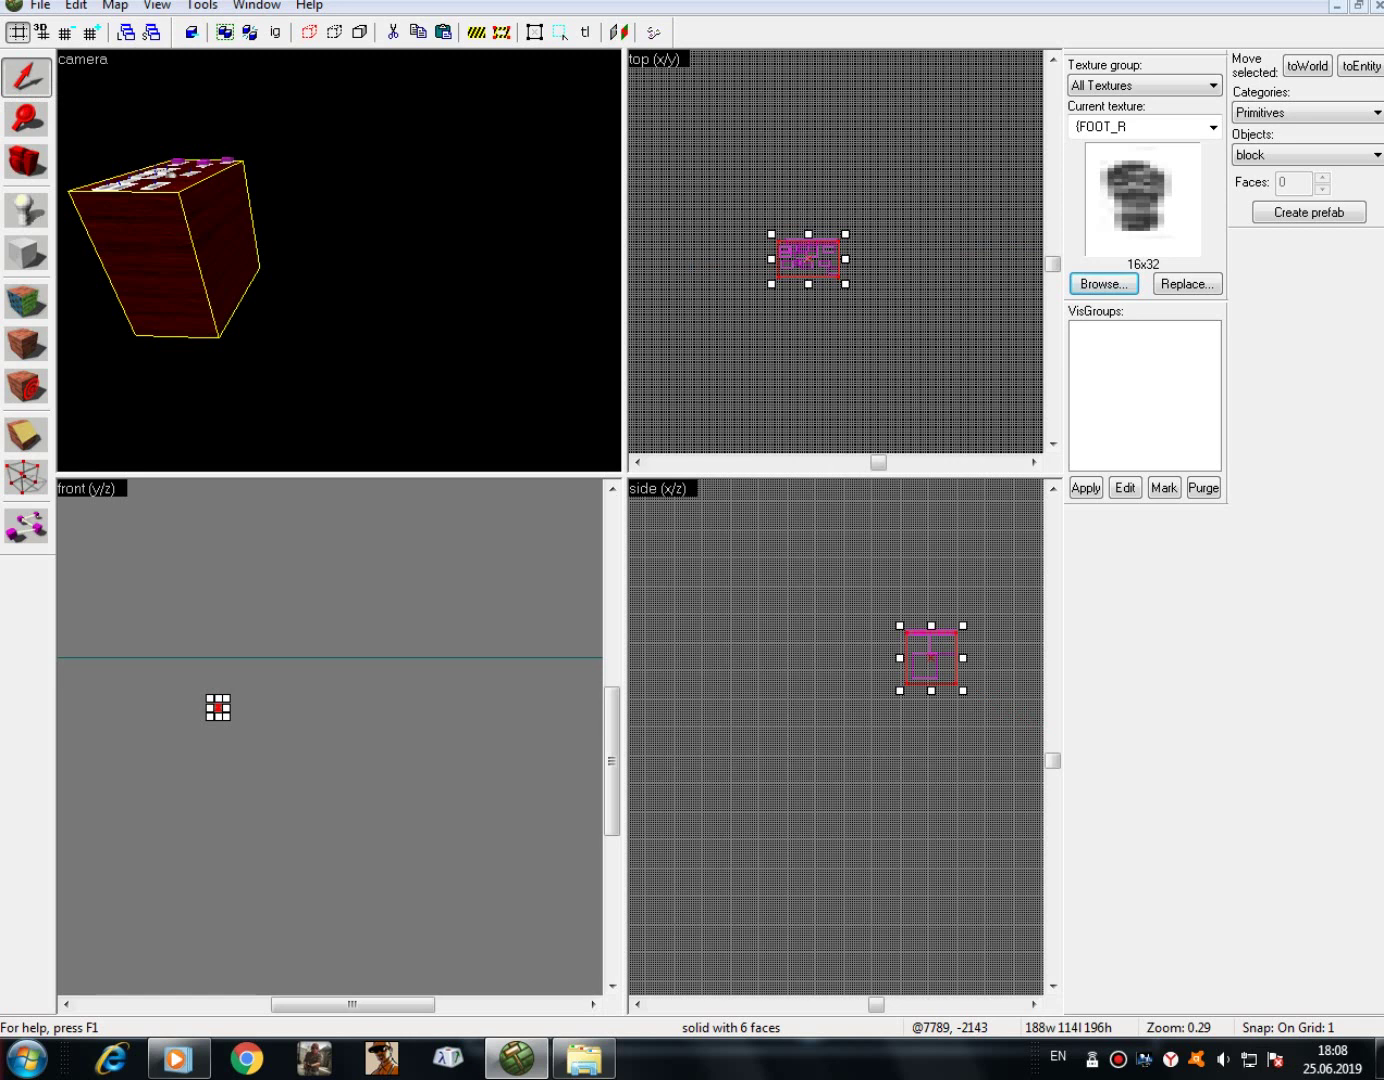
- Paste the block and position the copy beside the original, clear of it in plan and level with it in height
left_click(874, 259)
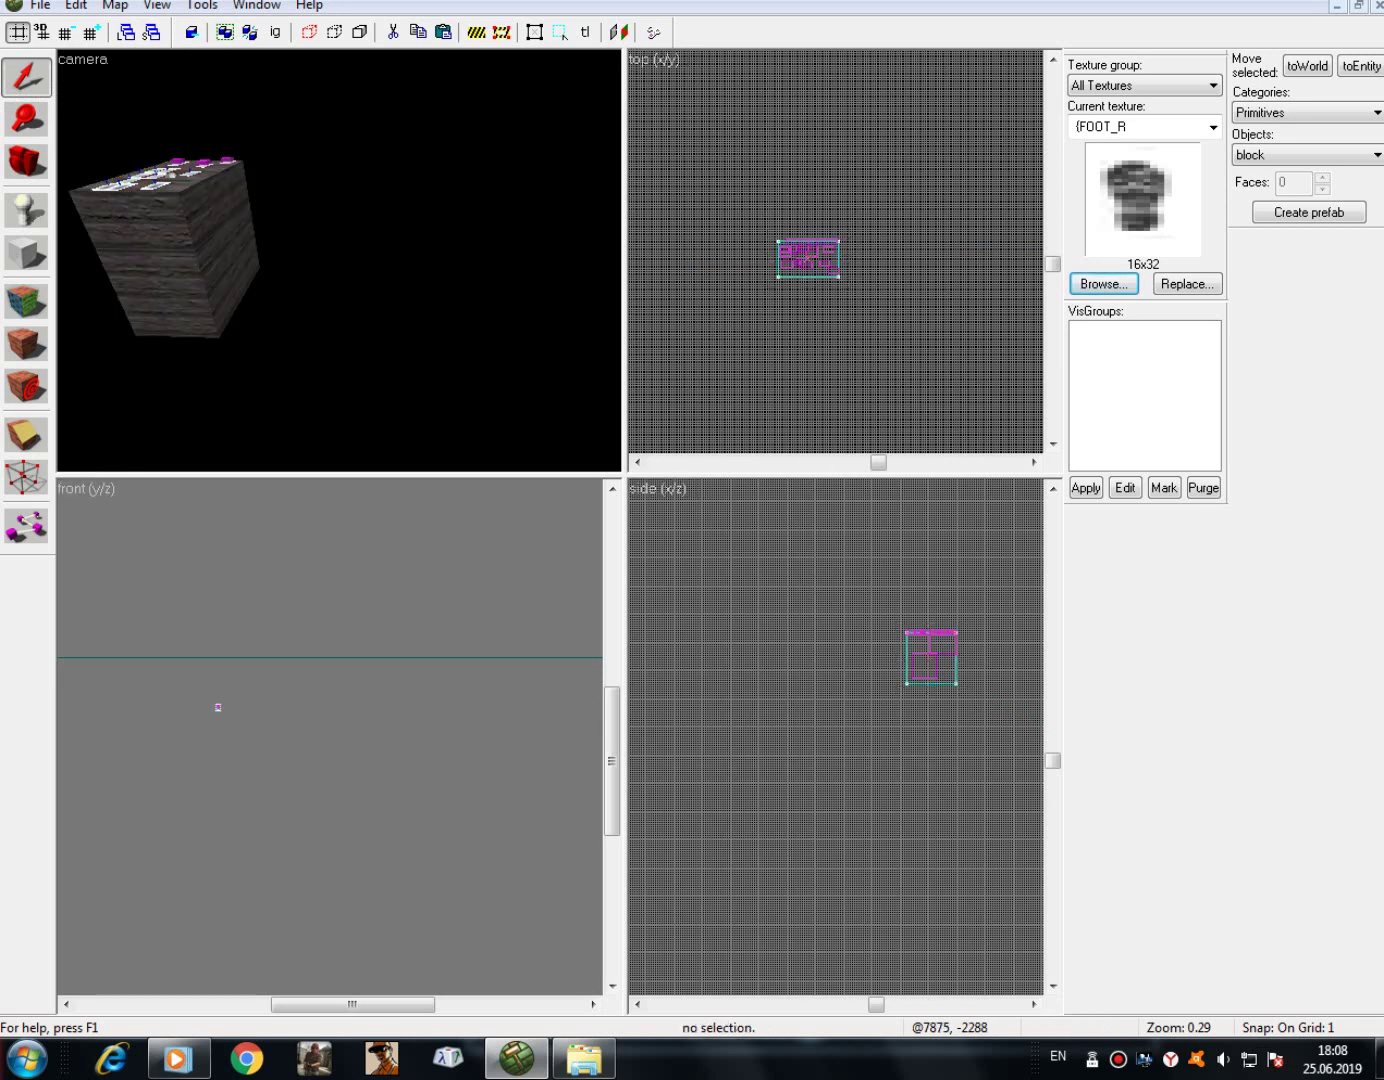
right_click(874, 259)
left_click(926, 272)
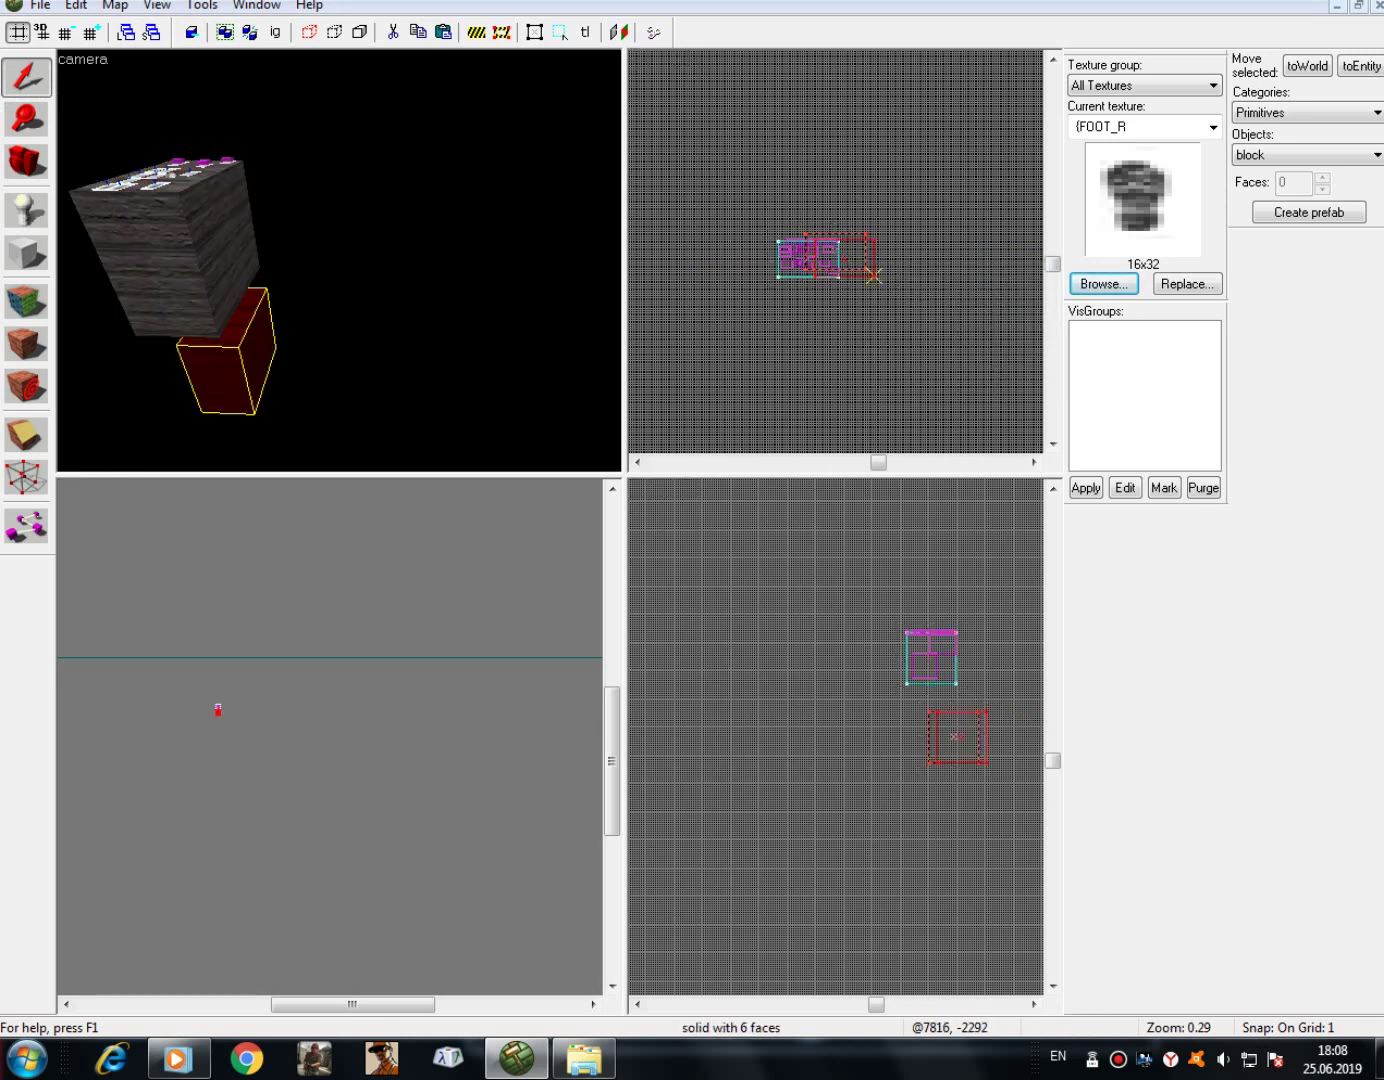
left_click_drag(836, 326, 840, 336)
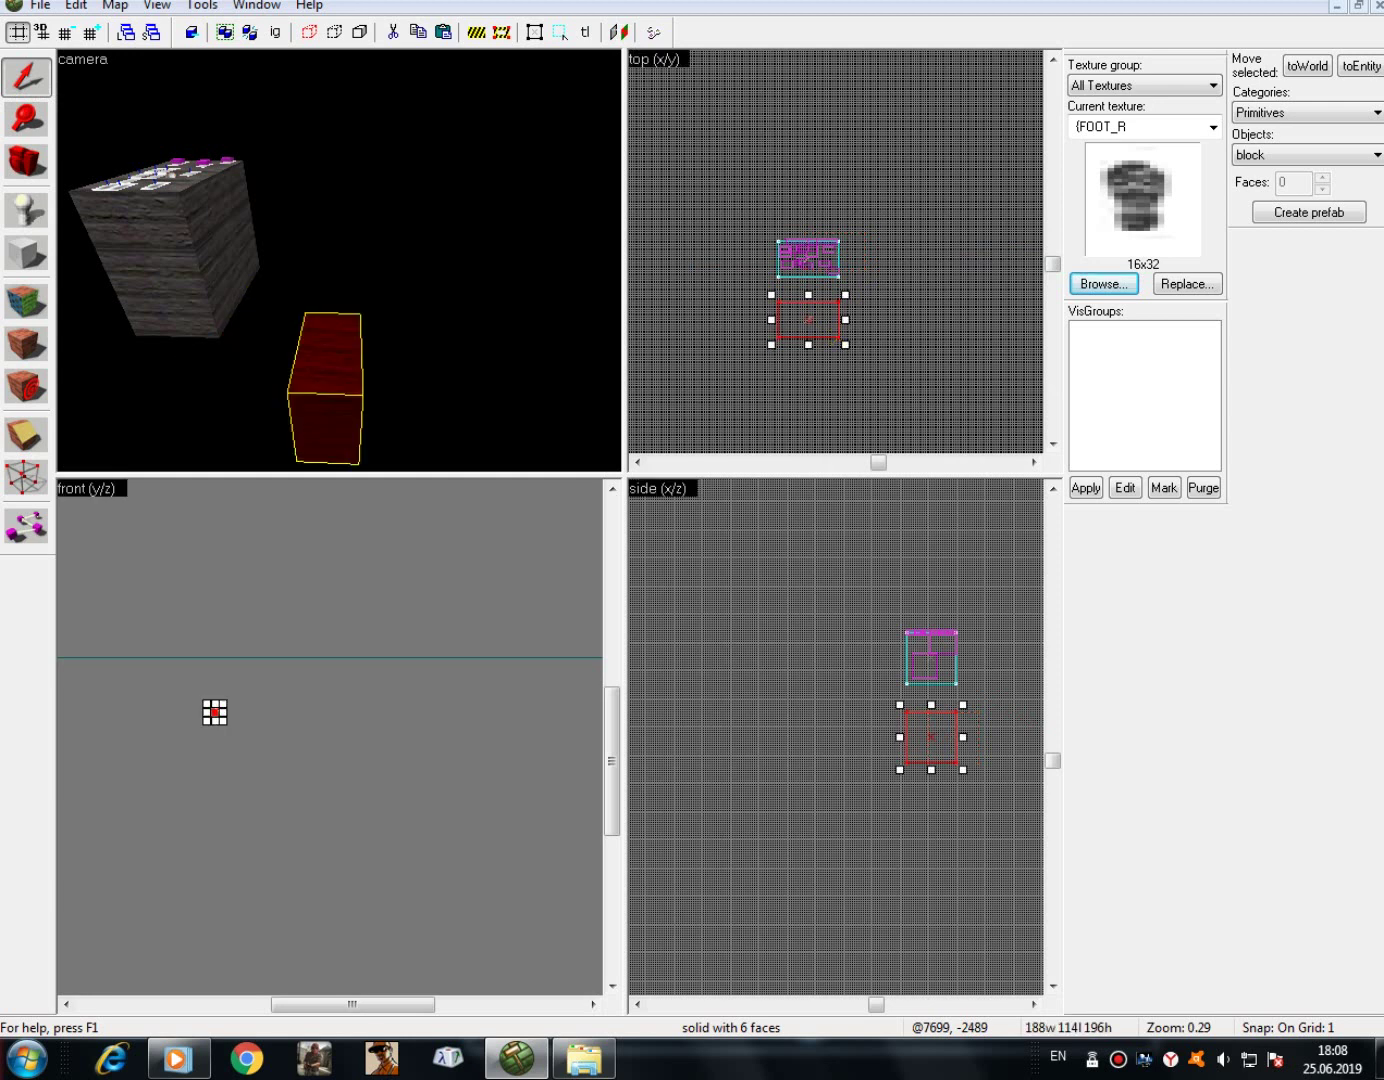
scroll(929, 740, "up", 2)
left_click_drag(932, 795, 932, 659)
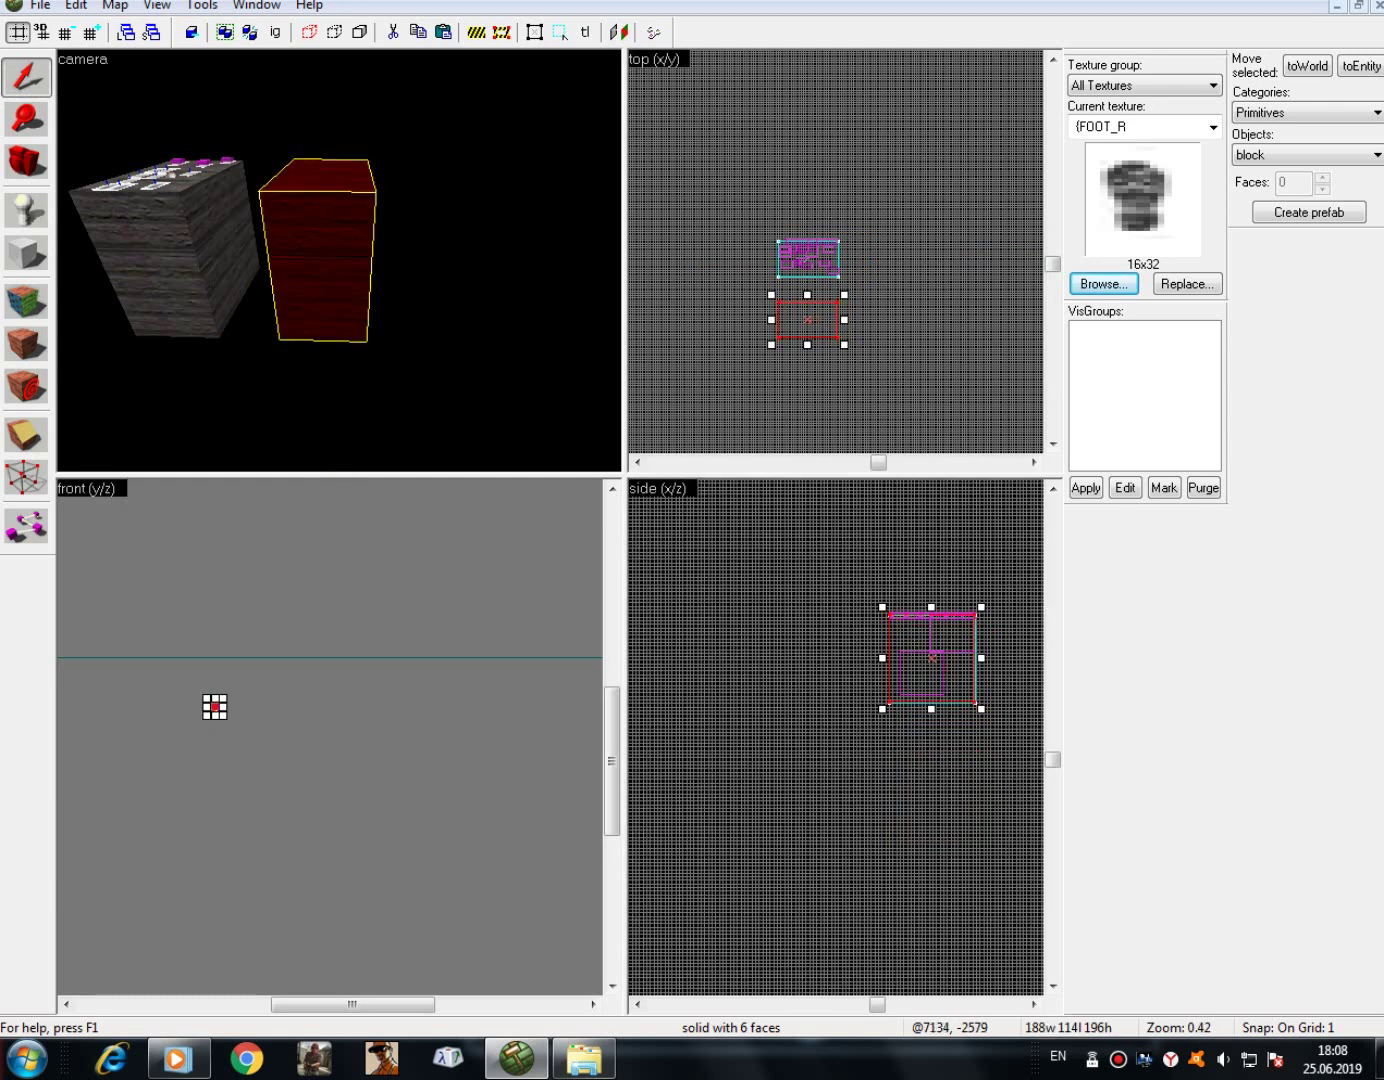
- Examine the original block and its copy side by side in the 3D view
left_click(214, 707)
key("shift+c")
left_click(215, 705)
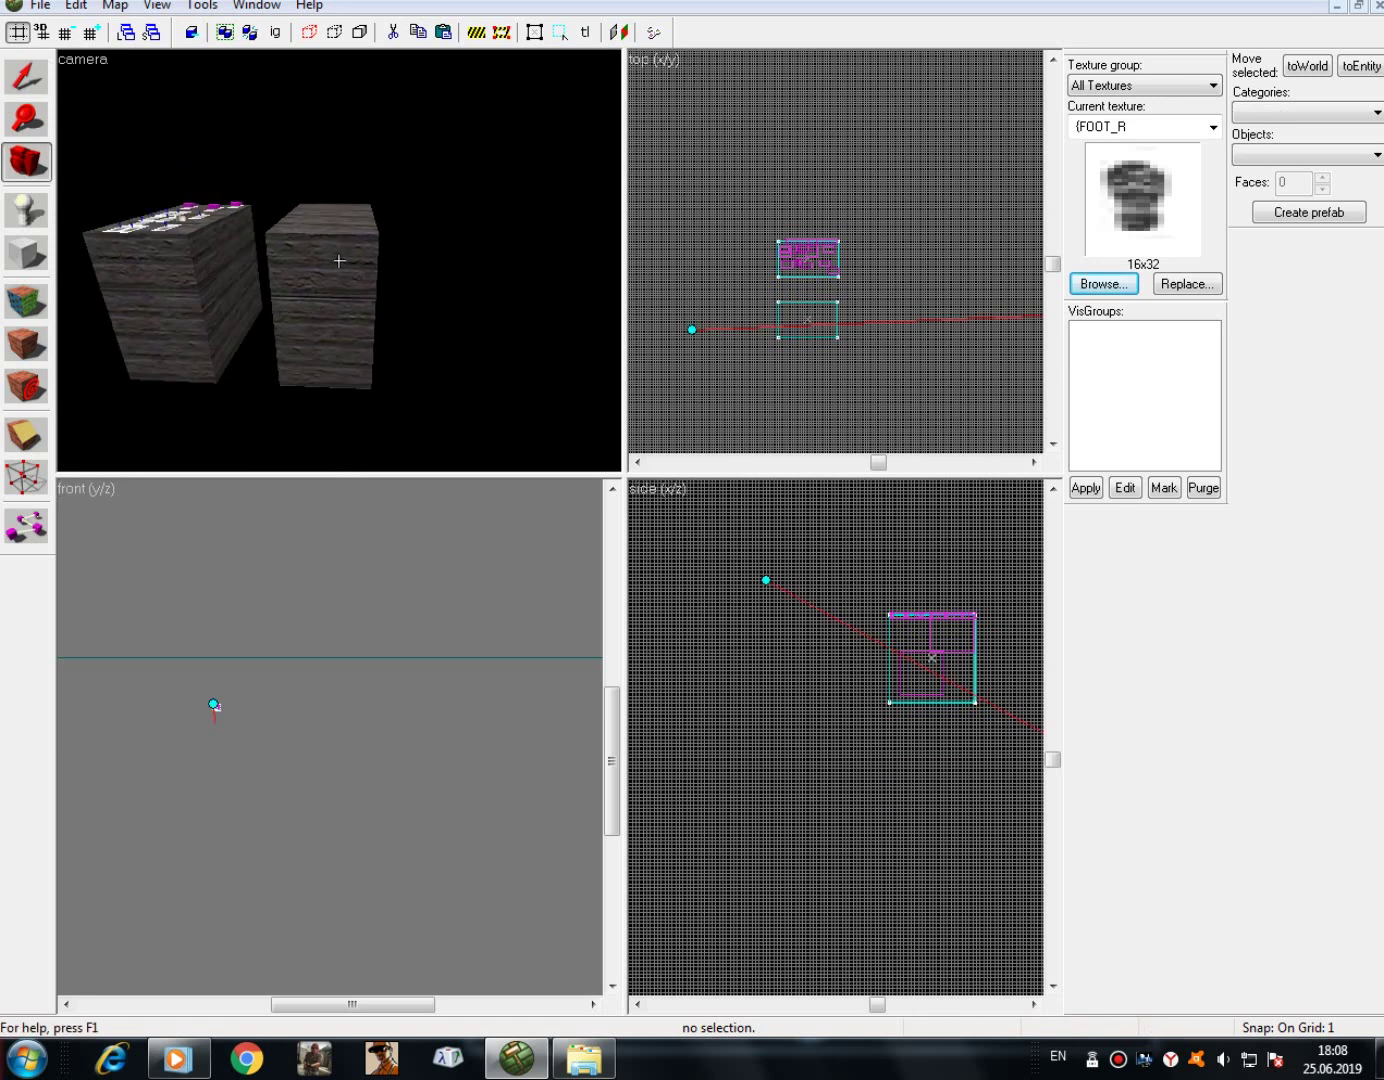
key("w")
key("a")
key("s")
key("d")
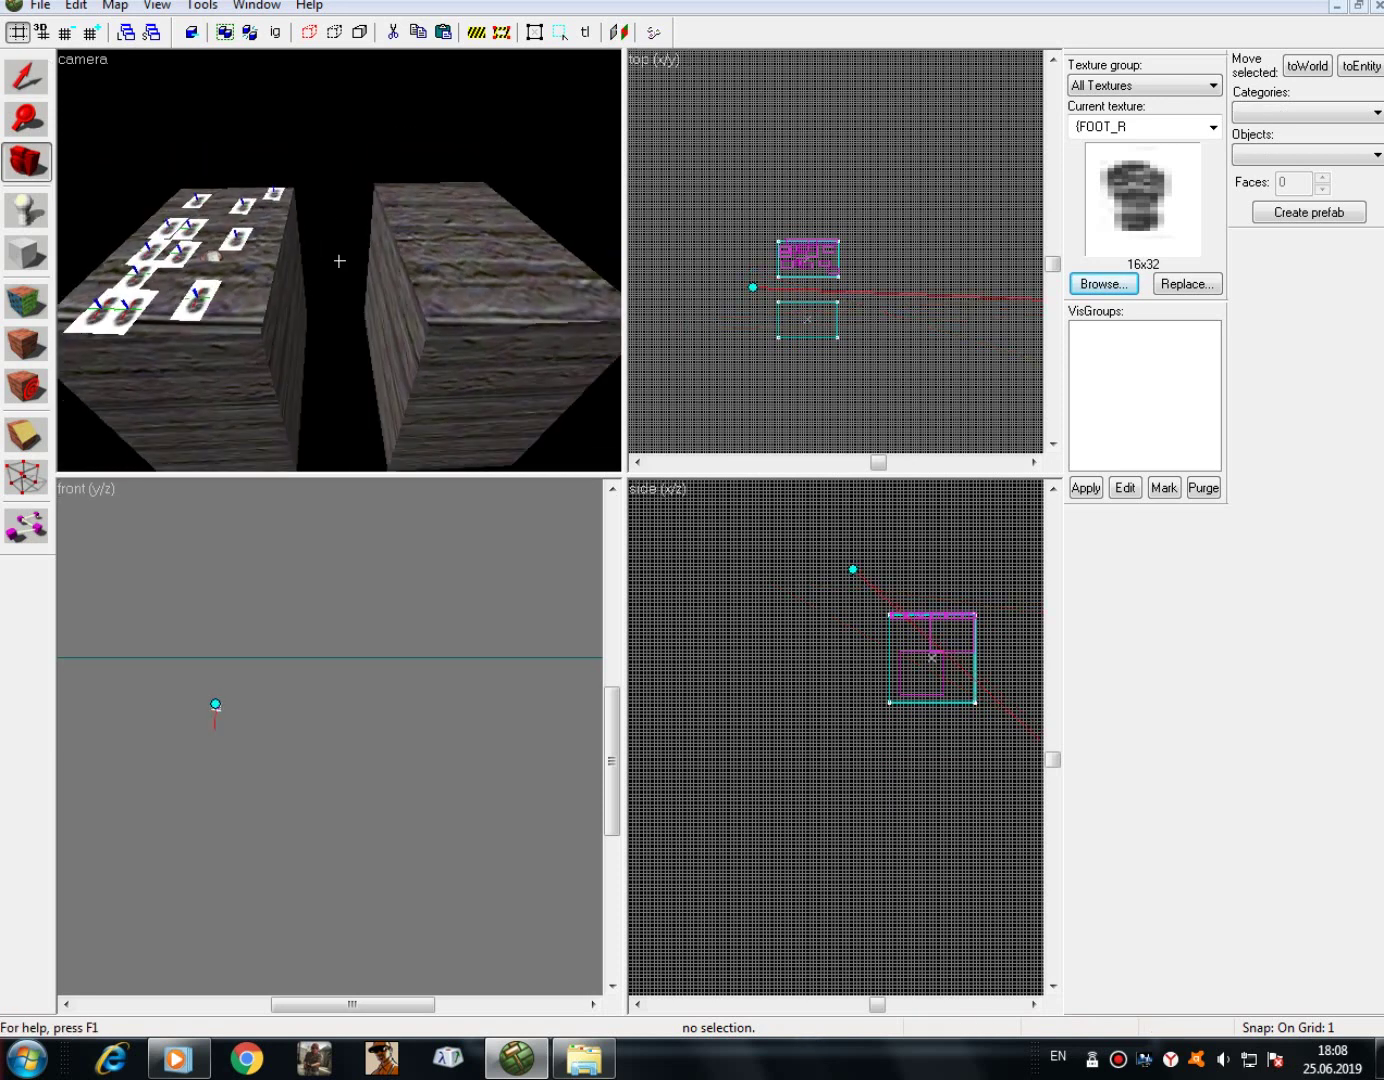
key("z")
- Clip a thin slanted wedge off one end of the copied block, keeping only the larger piece, and deselect it
left_click(26, 77)
left_click(366, 264)
key("shift+x")
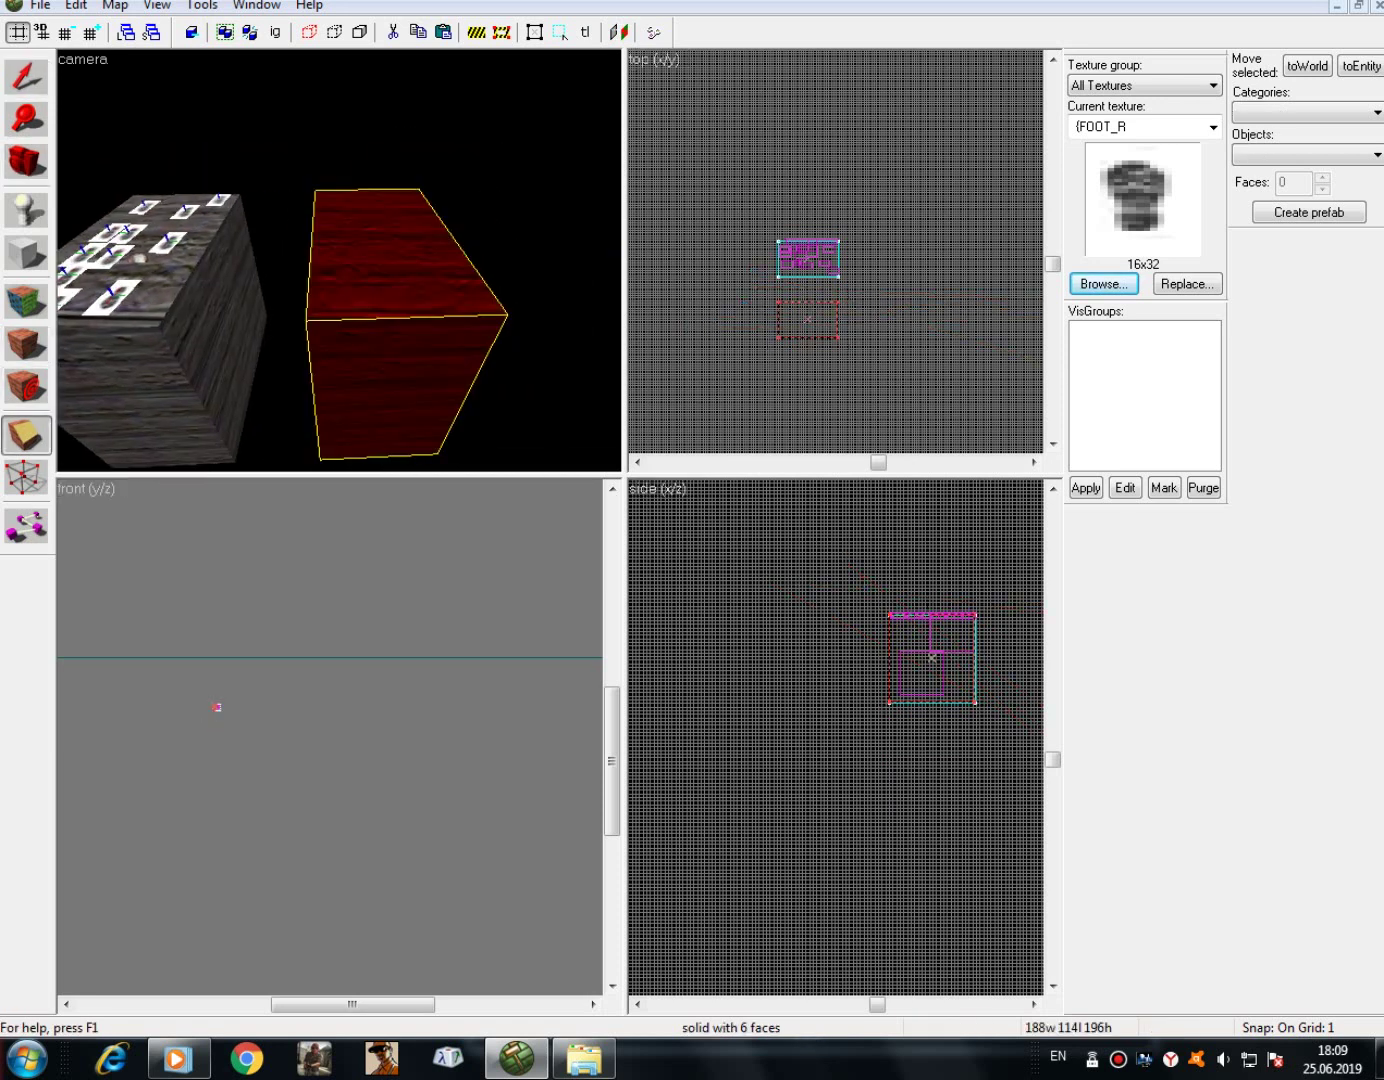
left_click_drag(215, 707, 216, 707)
left_click_drag(790, 310, 781, 317)
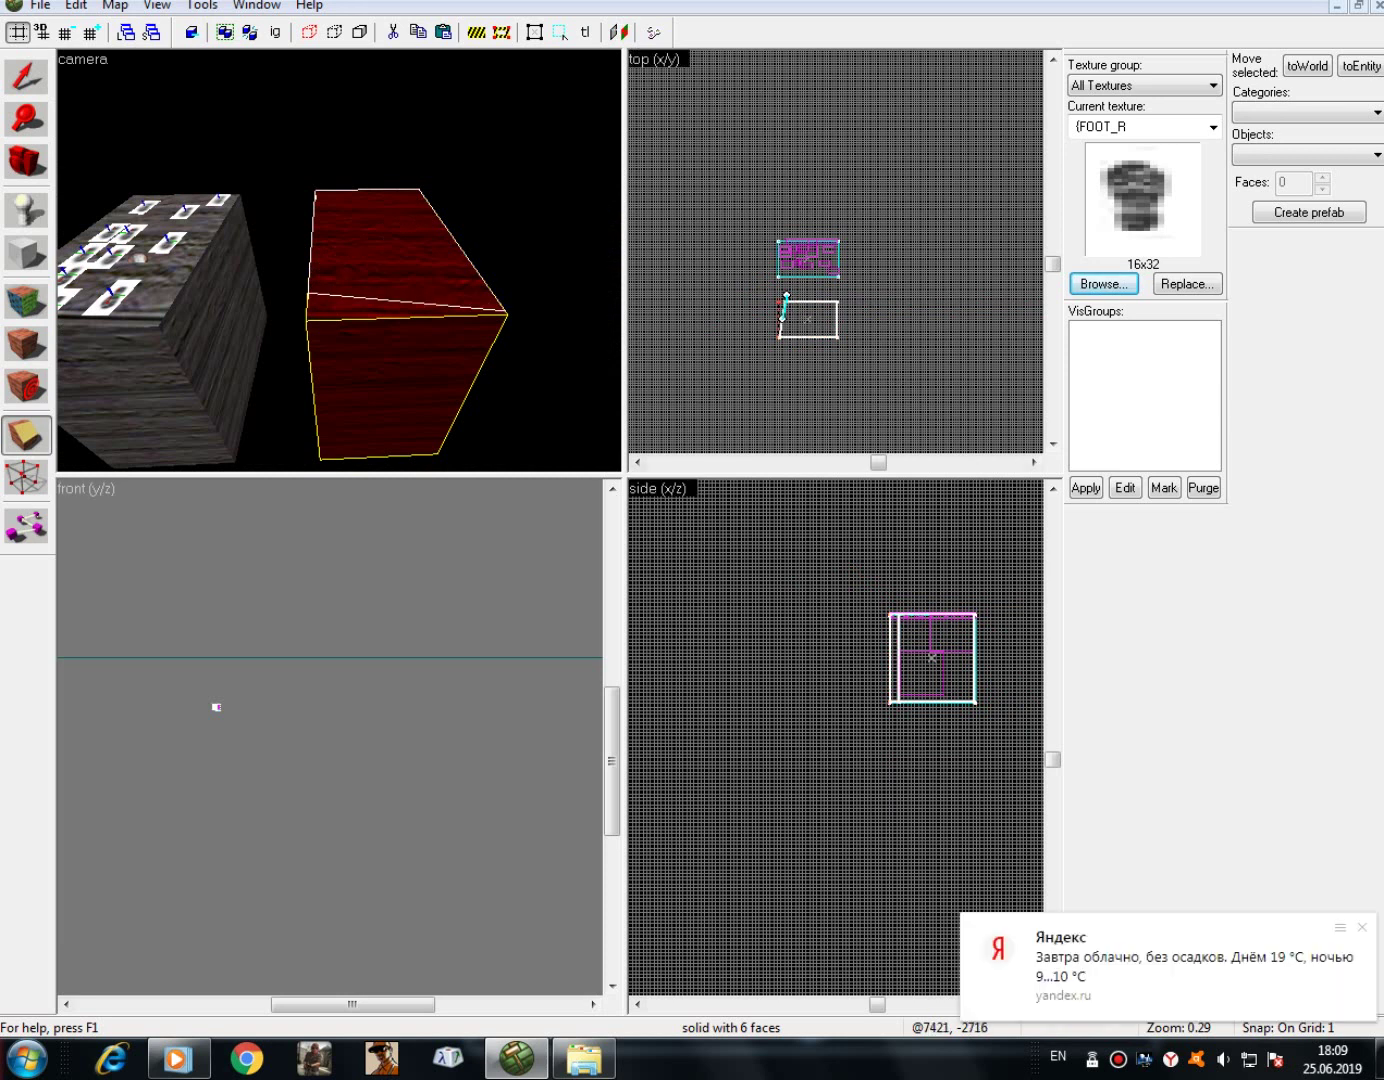
scroll(925, 643, "up", 2)
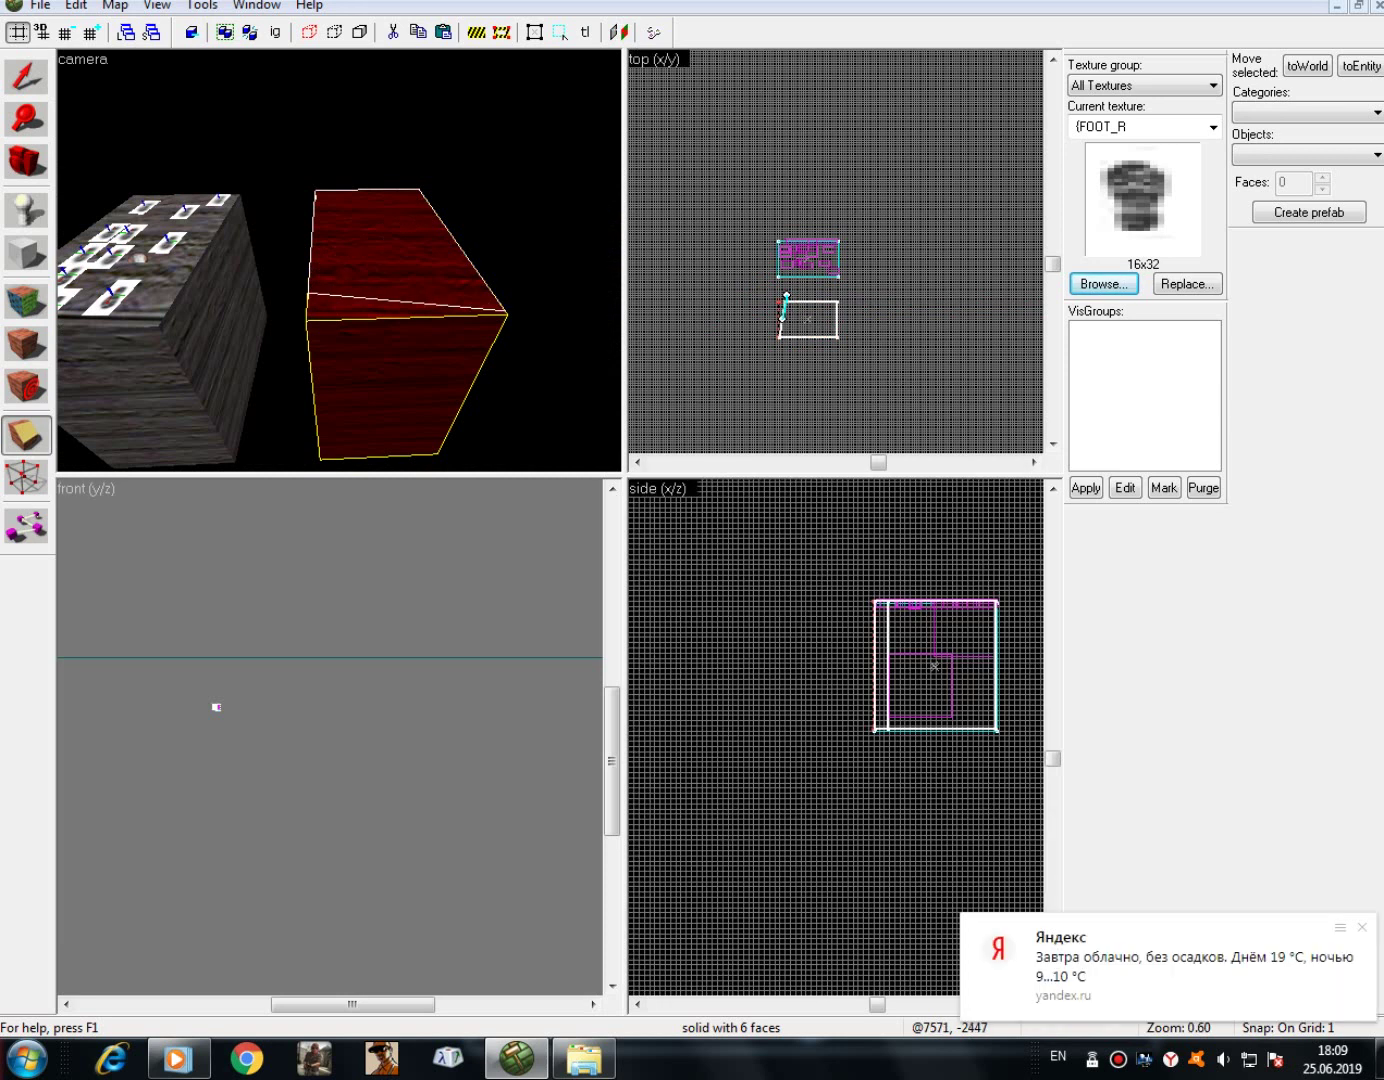
key("Return")
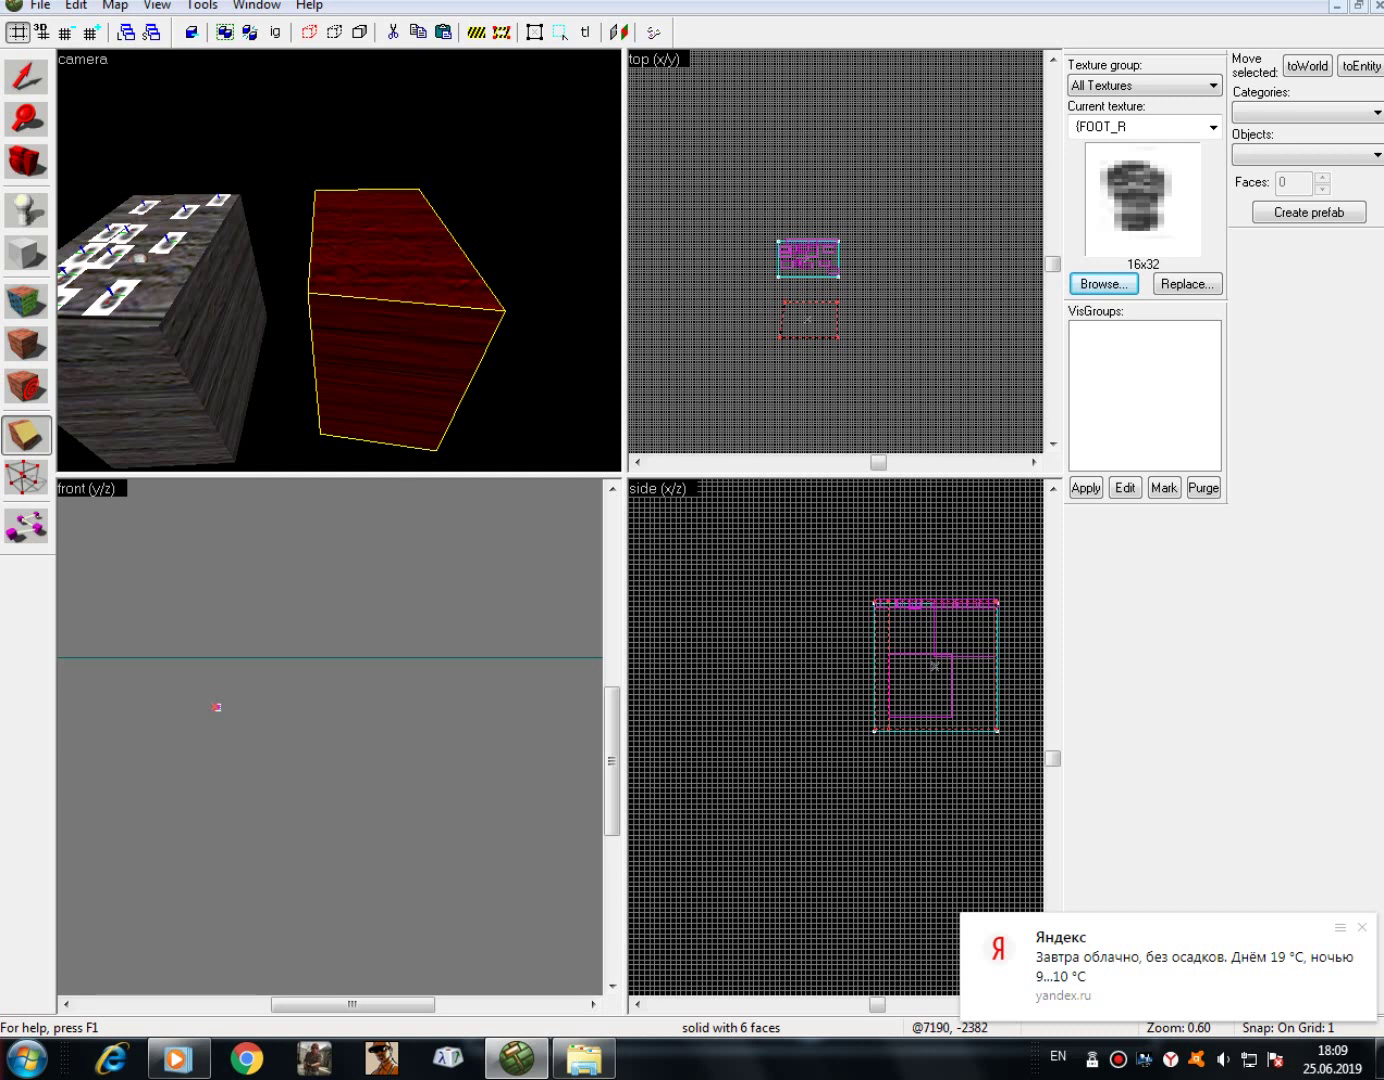
left_click(796, 380)
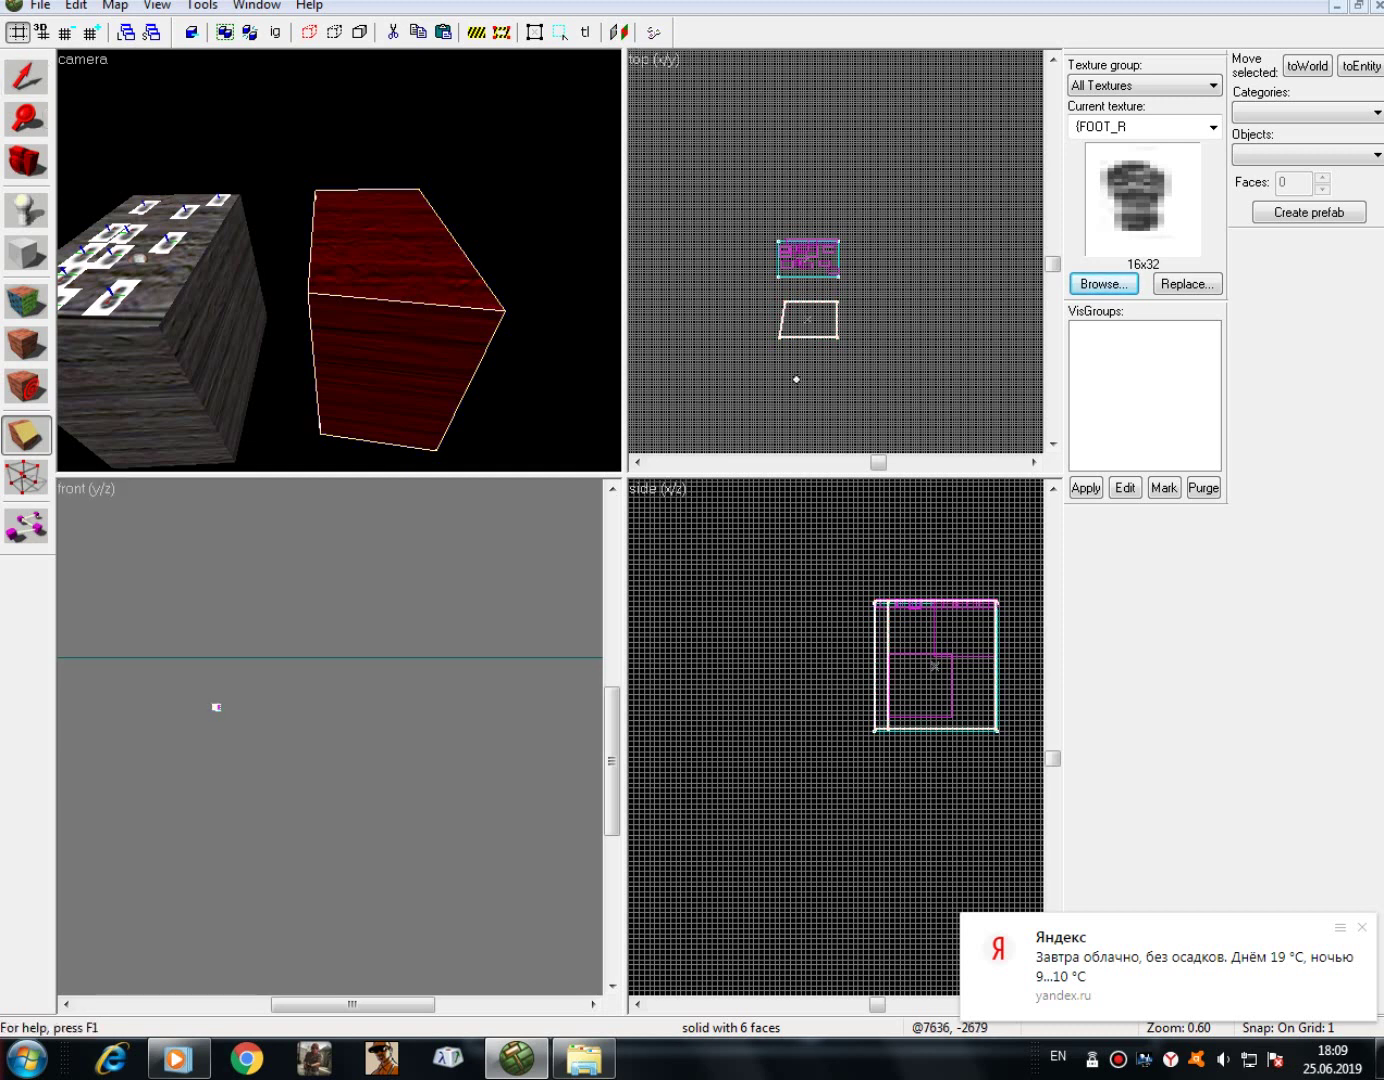
left_click(26, 77)
left_click(949, 212)
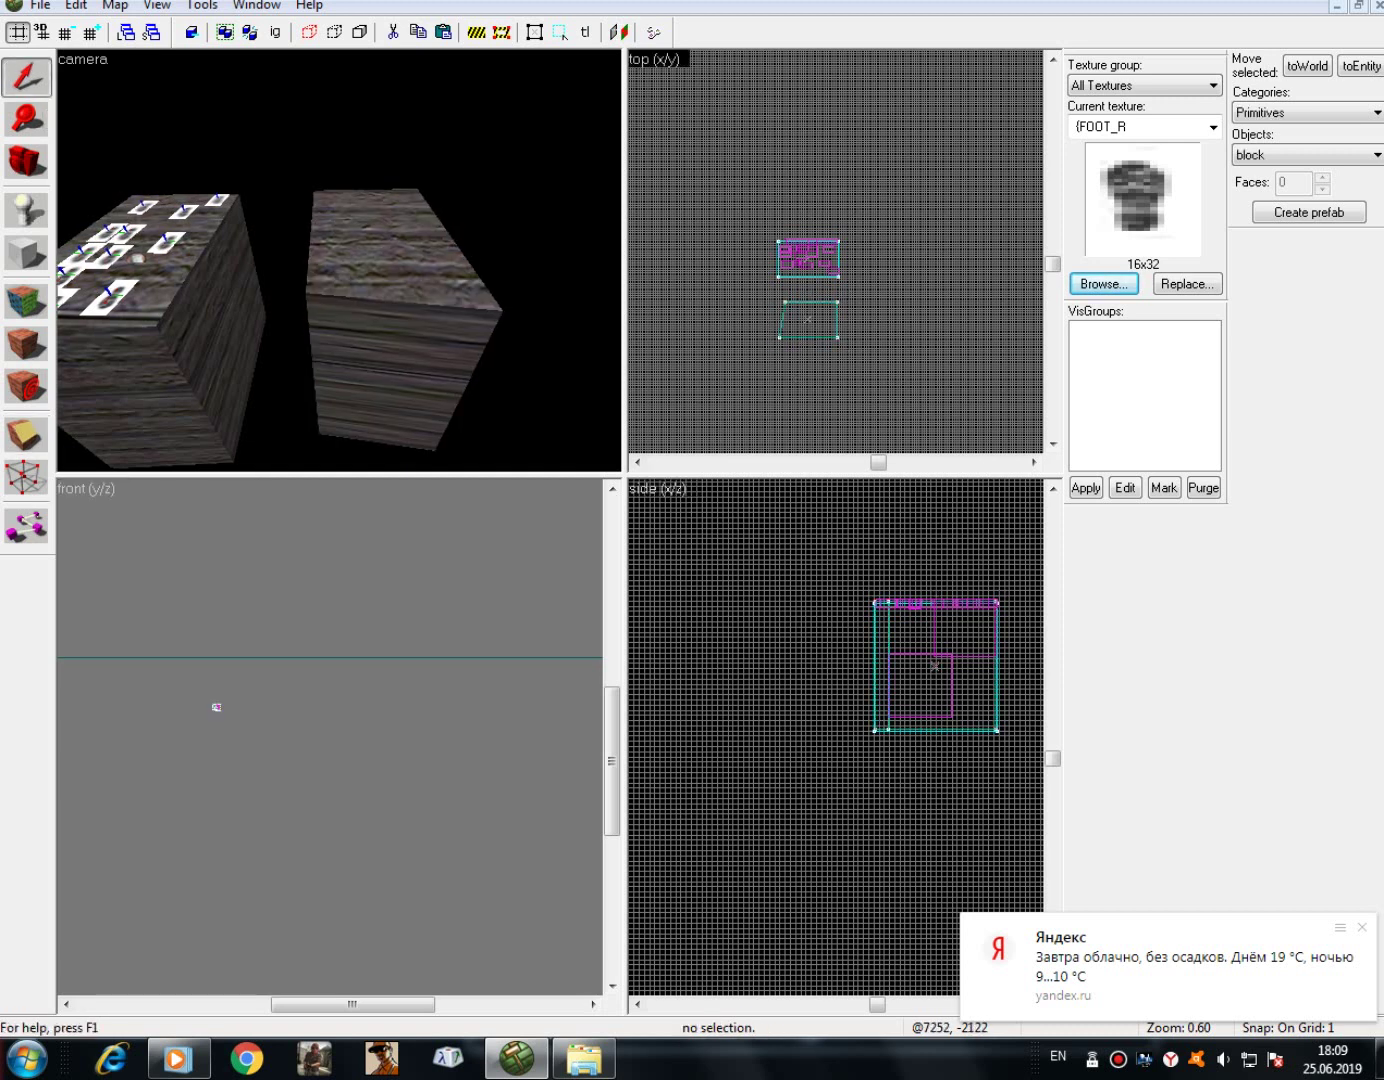
- Split a corner off the copied block with a diagonal clip line, keeping both resulting pieces
key("d")
key("z")
key("w")
key("s")
key("d")
key("z")
left_click(26, 77)
key("shift+s")
left_click(217, 707)
key("shift+a")
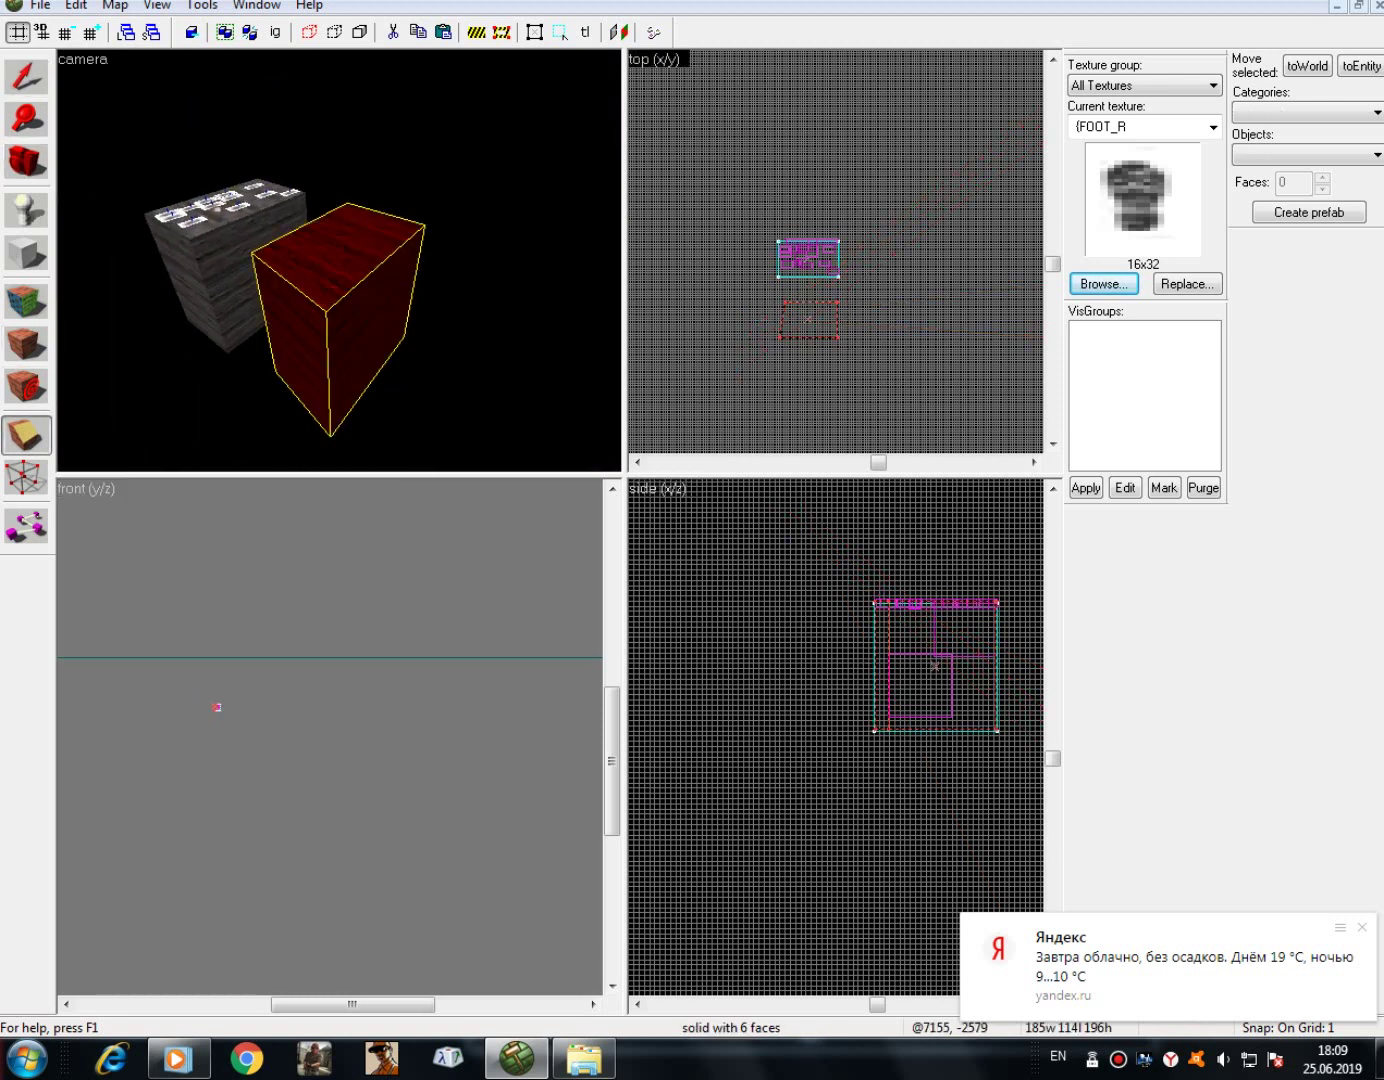
left_click_drag(766, 312, 792, 342)
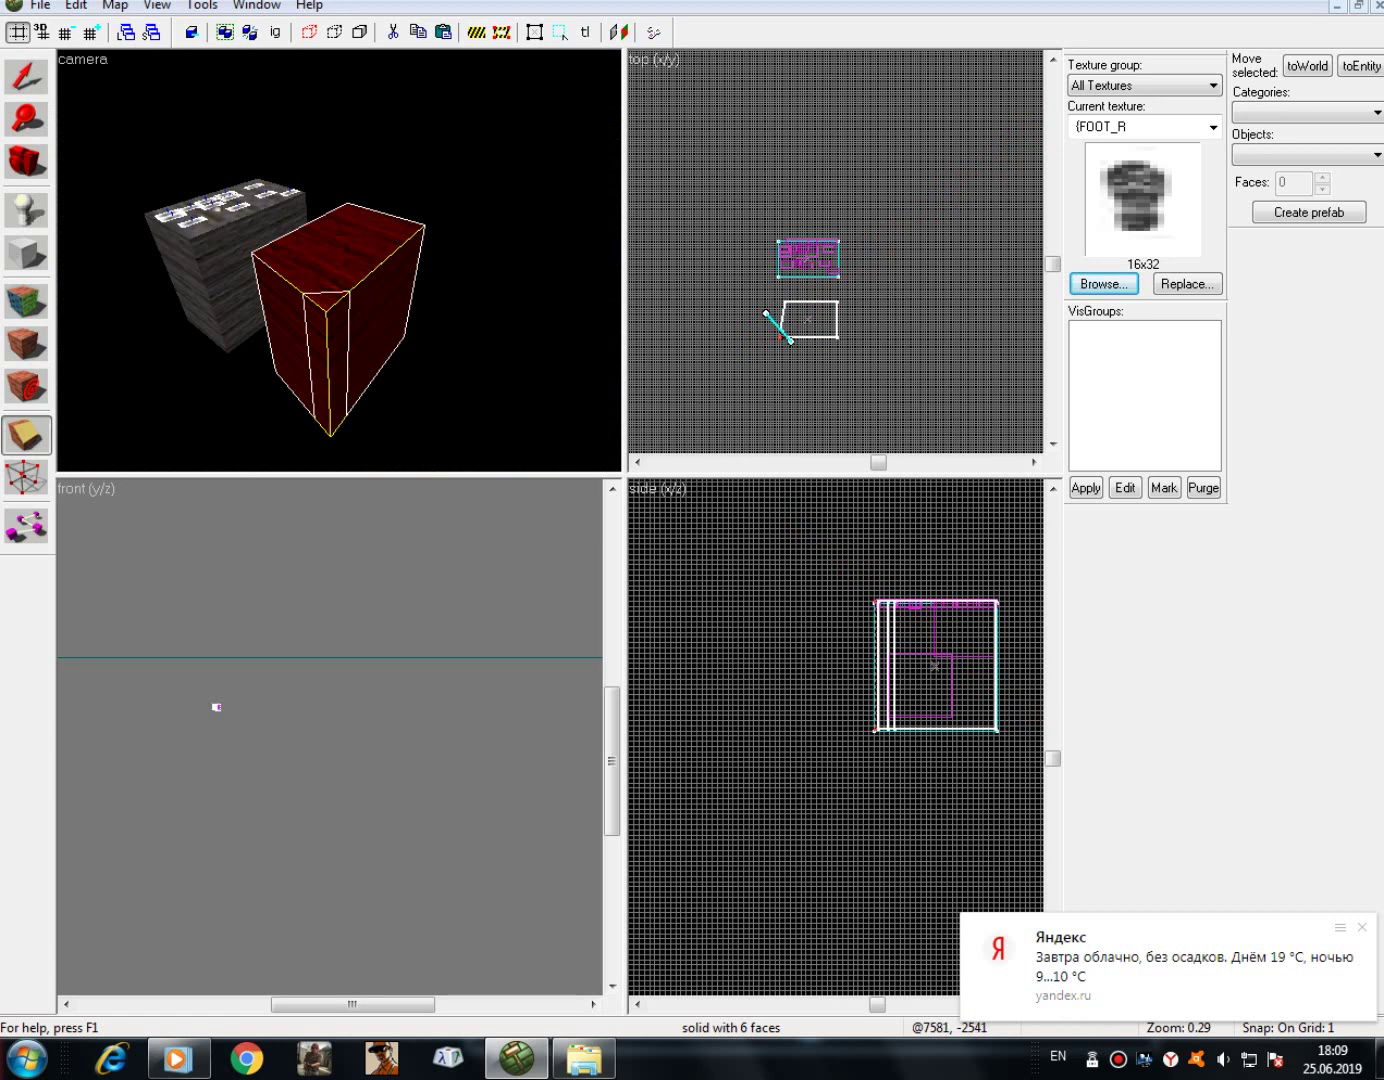
key("shift+x")
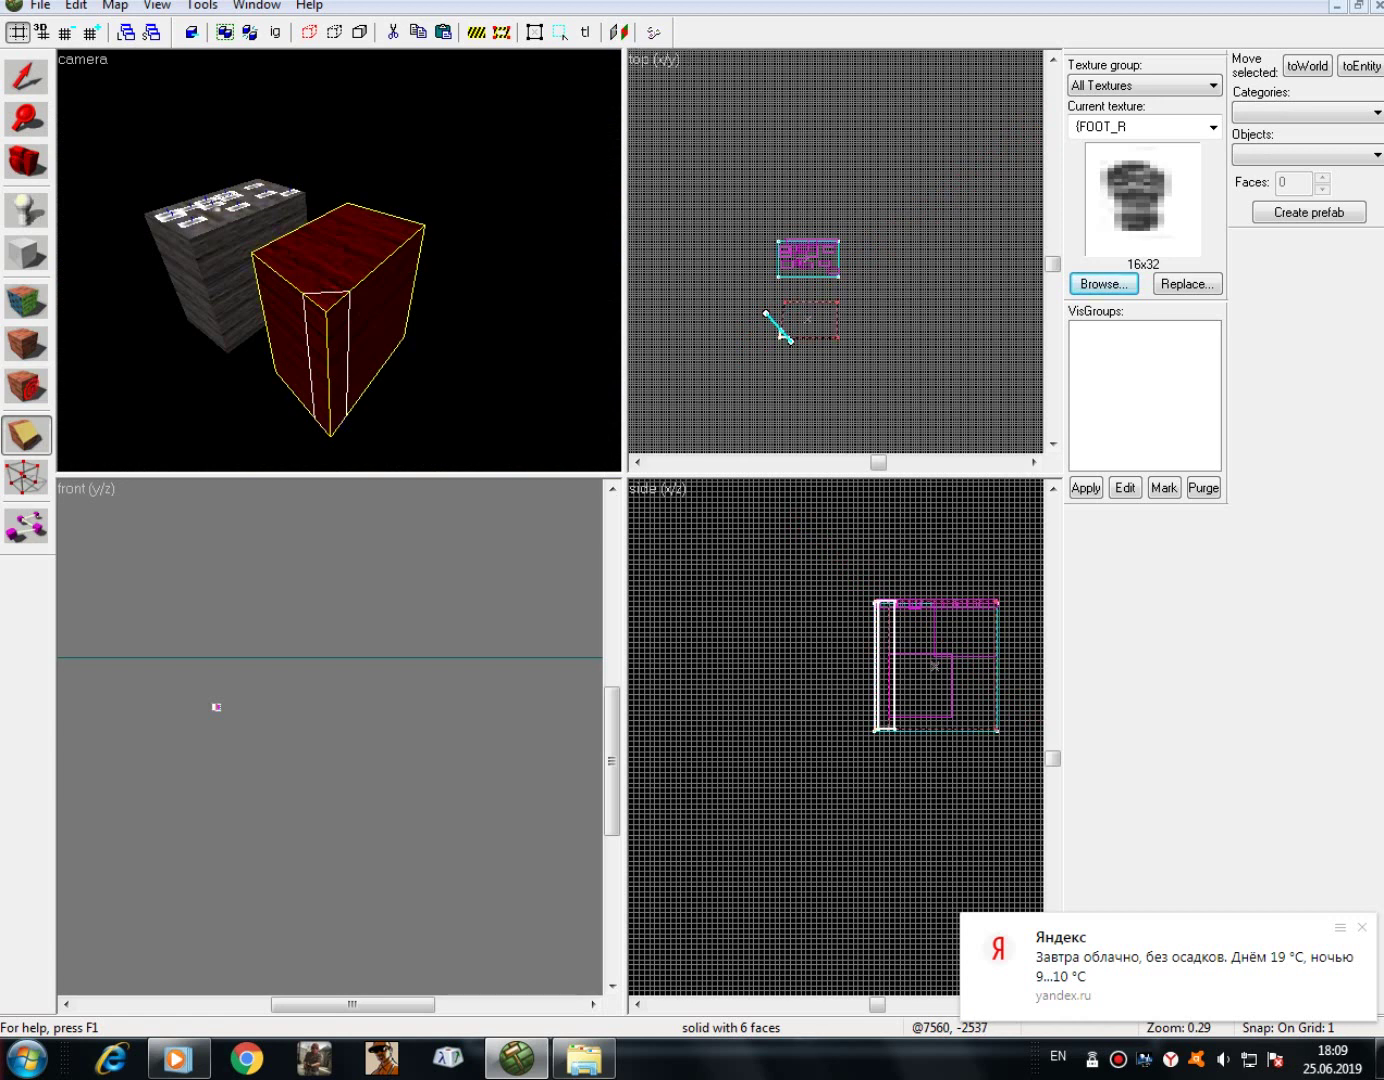
key("shift+x")
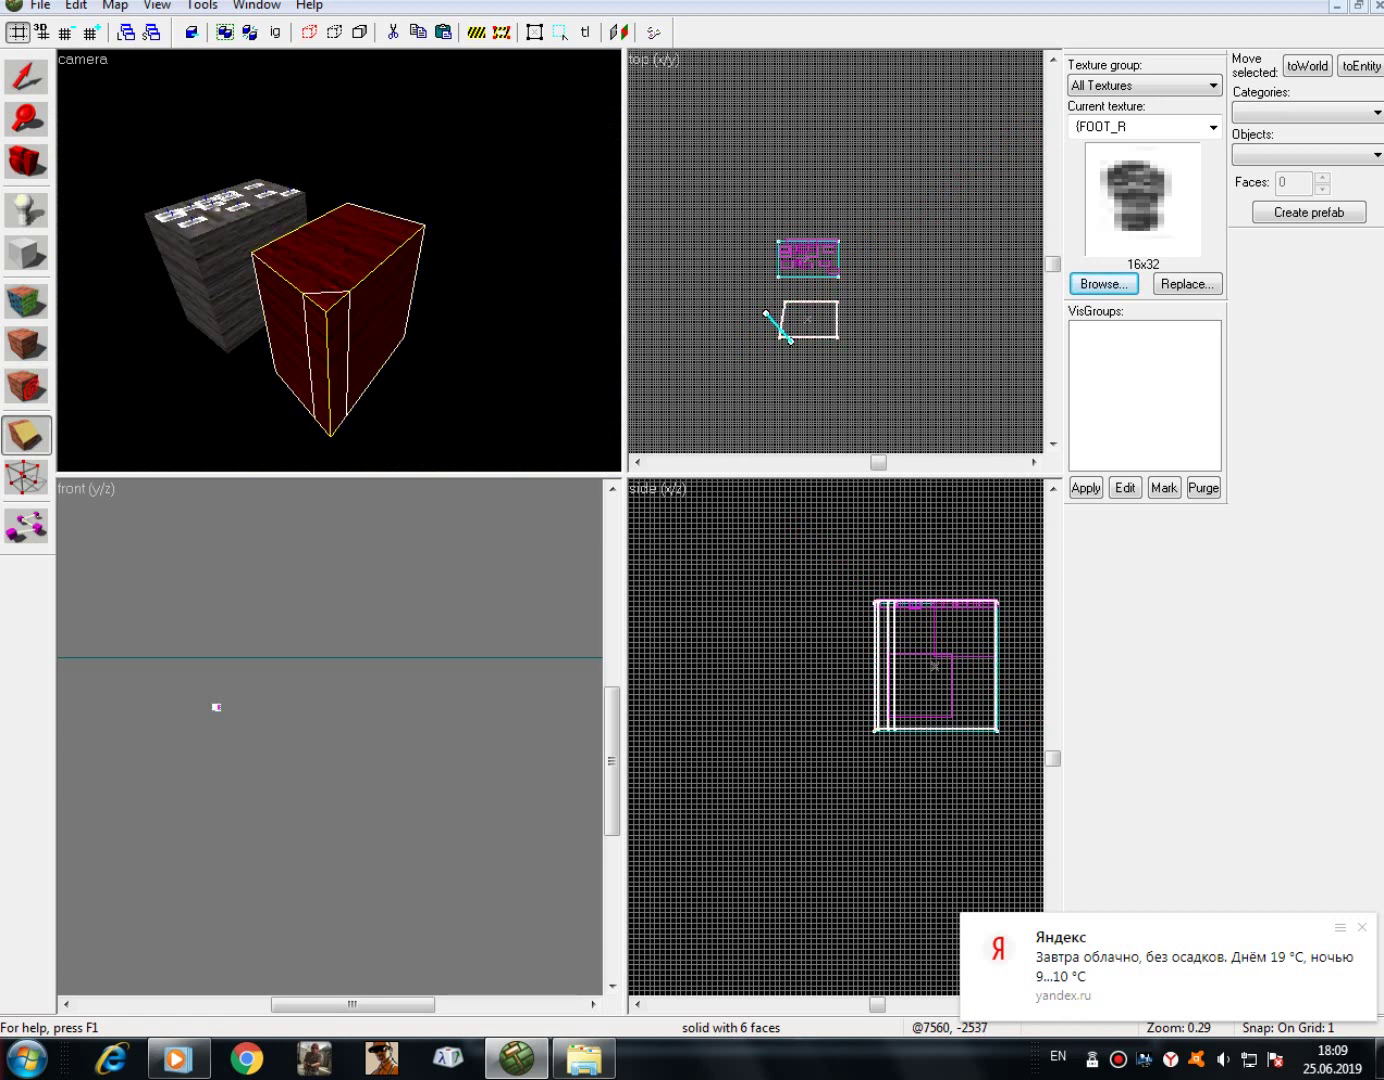
key("Return")
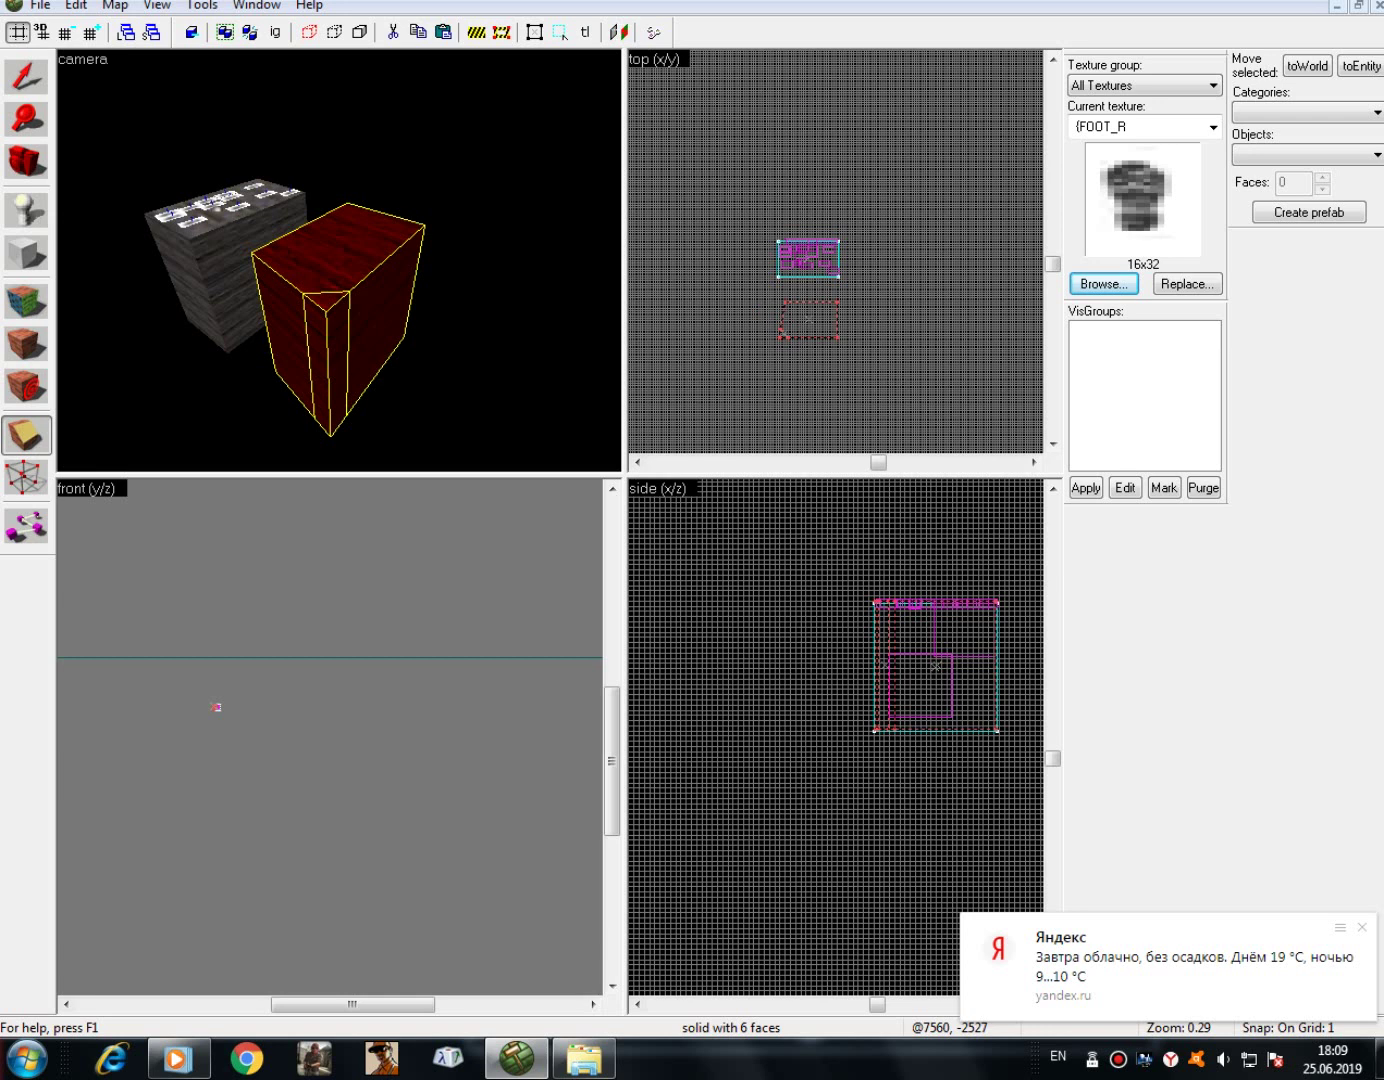
- Select only the split-off corner piece and stretch it outward to about 44 by 32 units in plan
left_click(26, 77)
key("Escape")
left_click(328, 345)
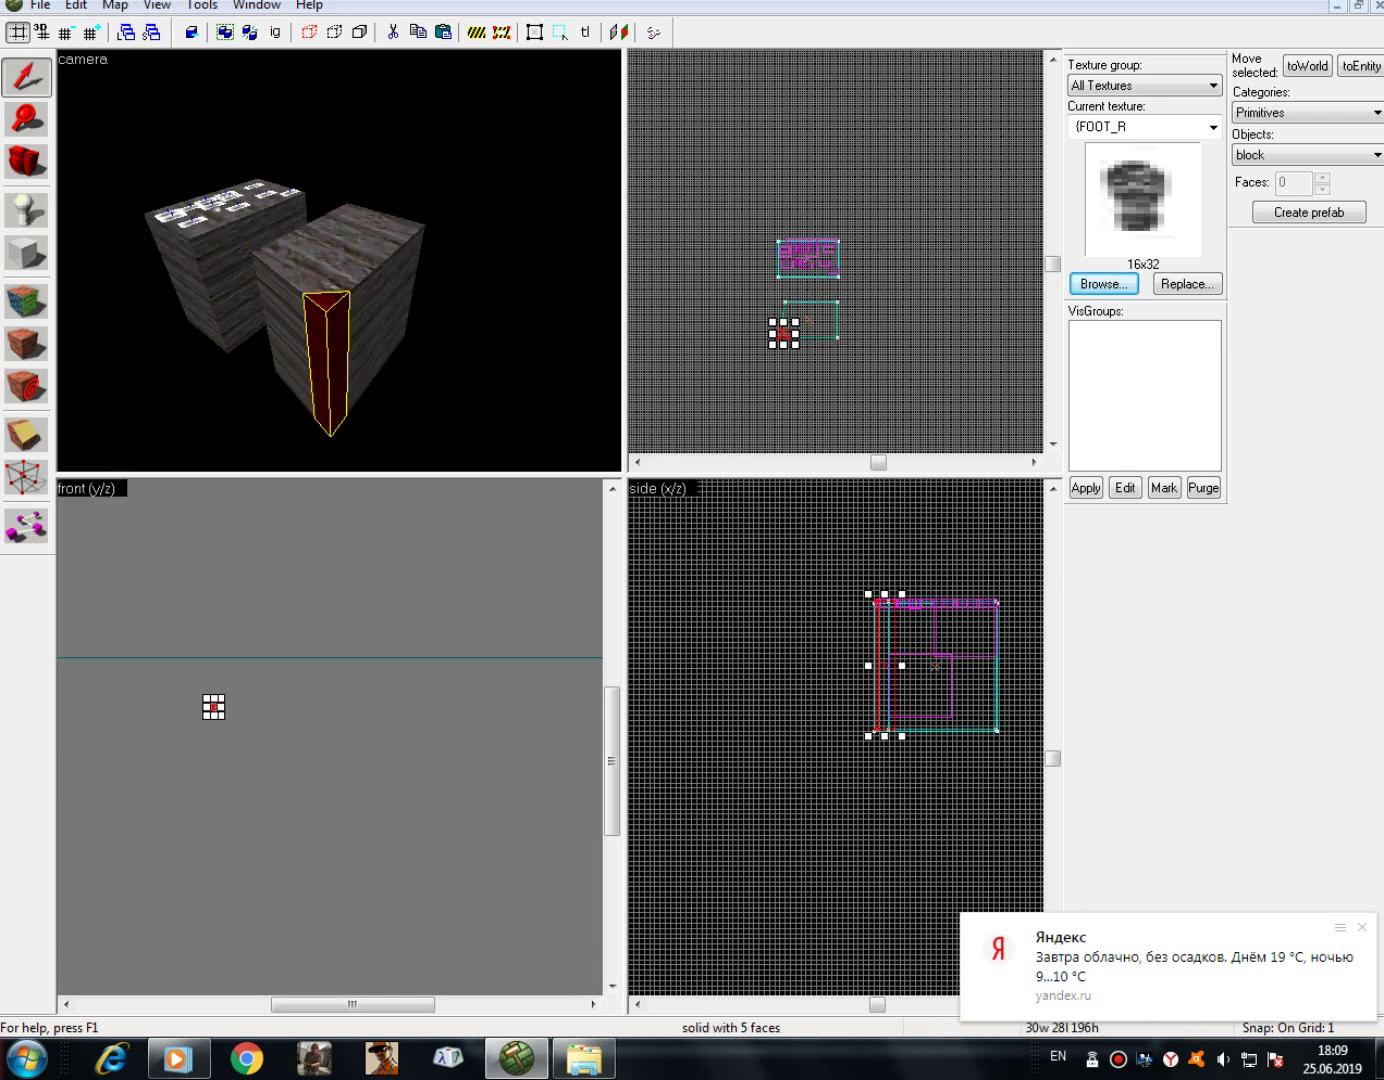
scroll(327, 345, "up", 3)
scroll(328, 344, "down", 1)
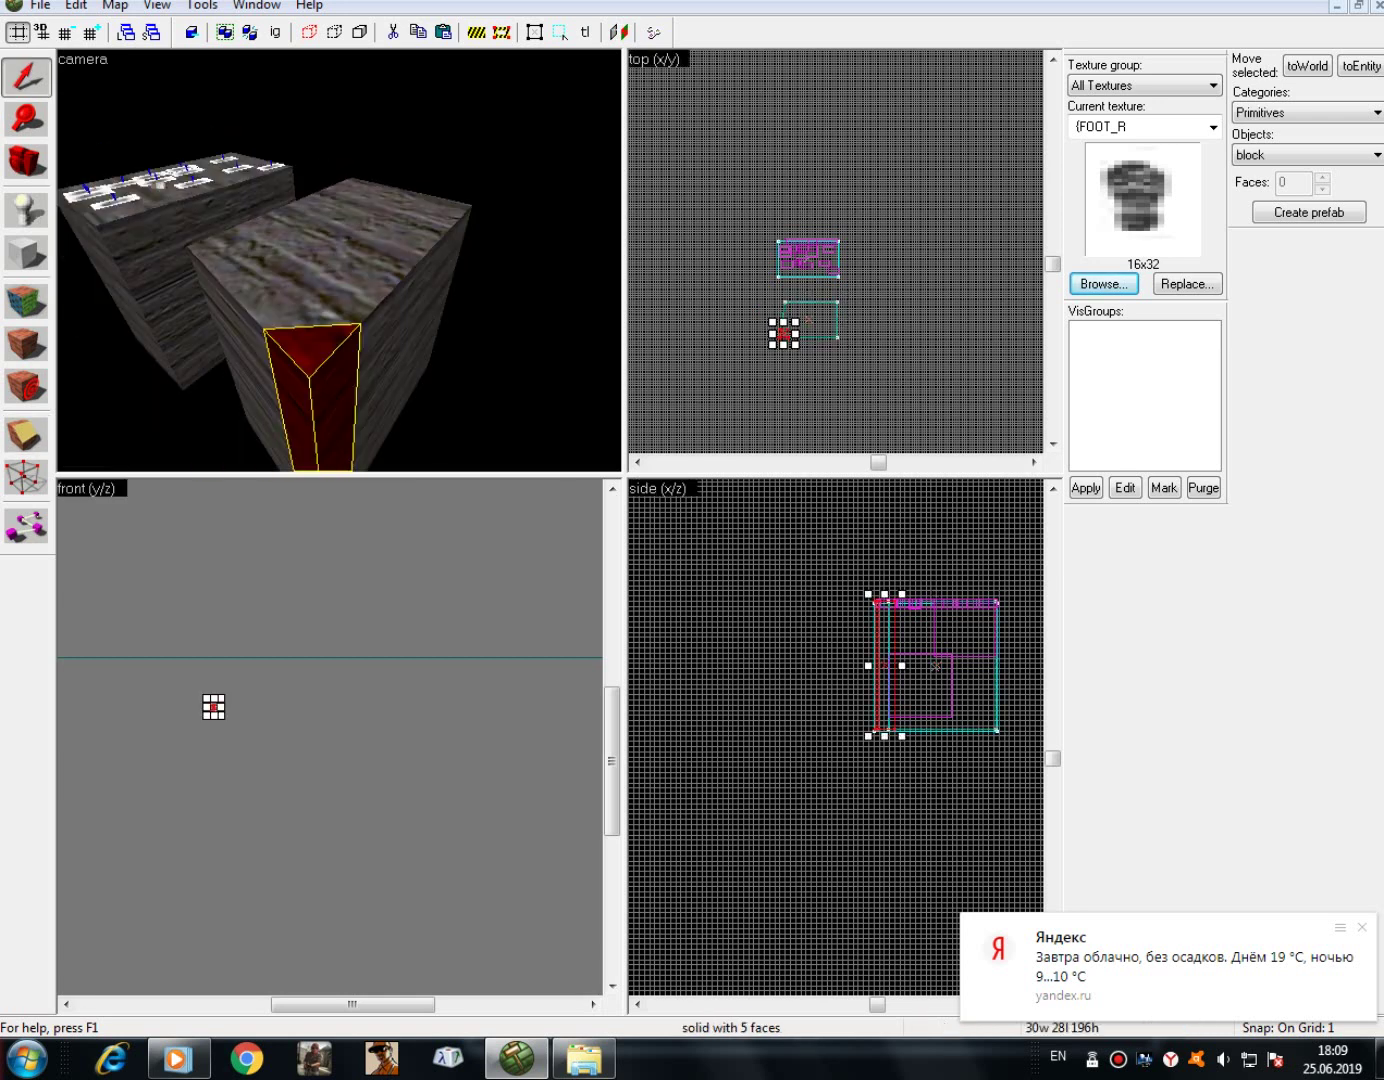
scroll(339, 259, "down", 4)
key("Delete")
left_click(356, 291)
key("a")
key("w")
left_click(394, 355)
key("a")
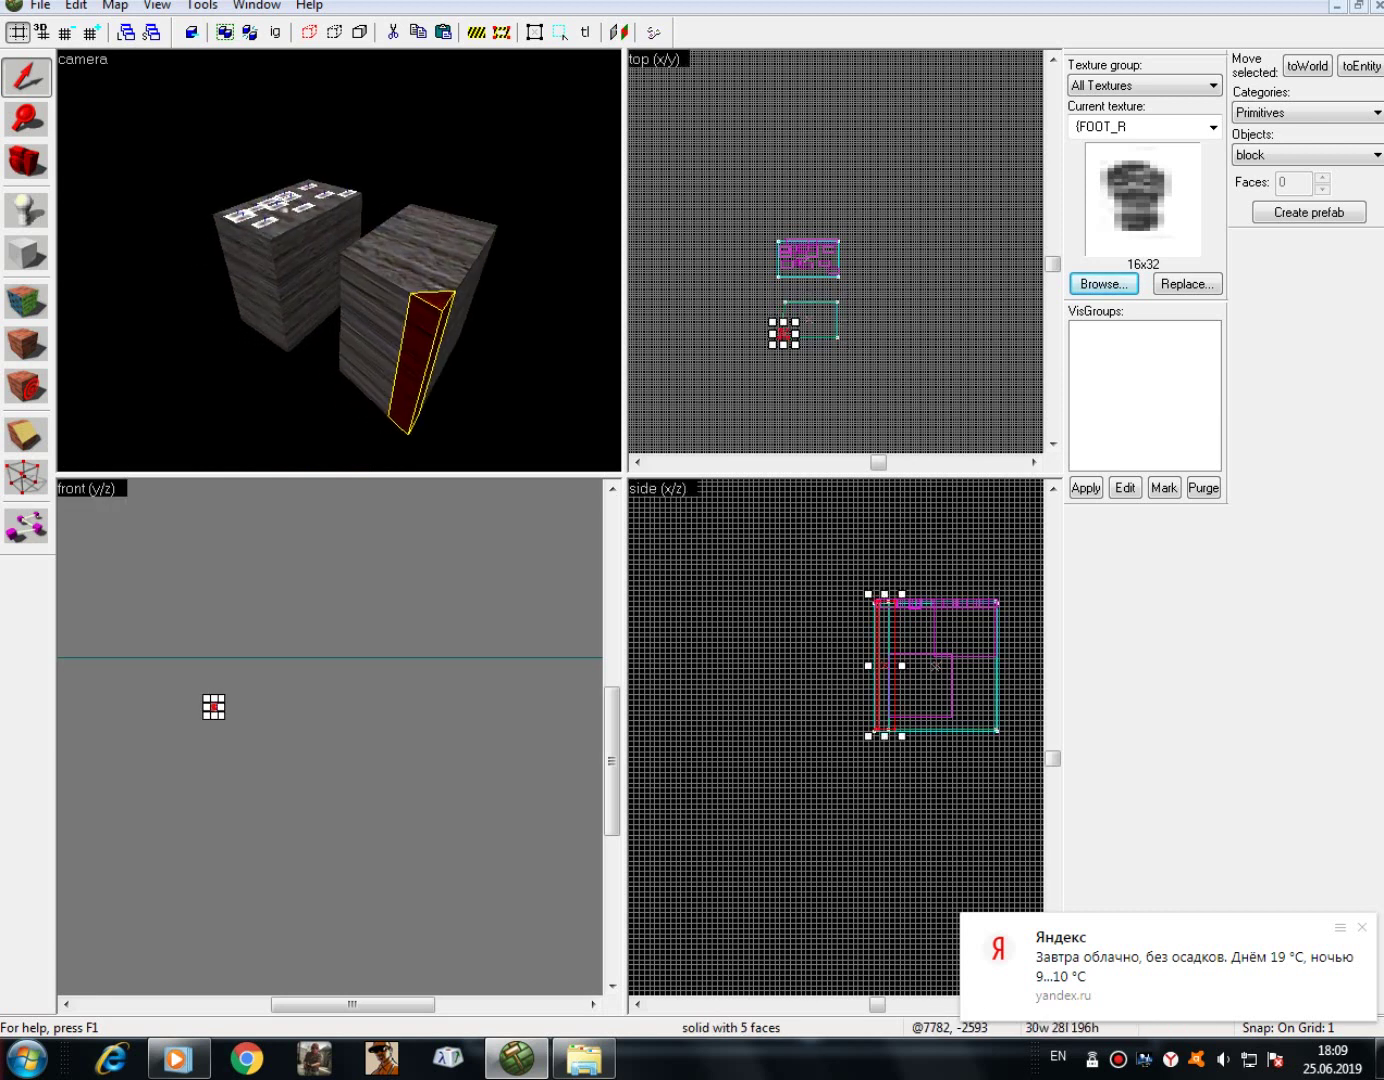
left_click_drag(772, 345, 767, 346)
key("a")
- Stretch the original decal-covered block outward at both ends and along its far side, then inspect the separate corner piece
left_click(333, 269)
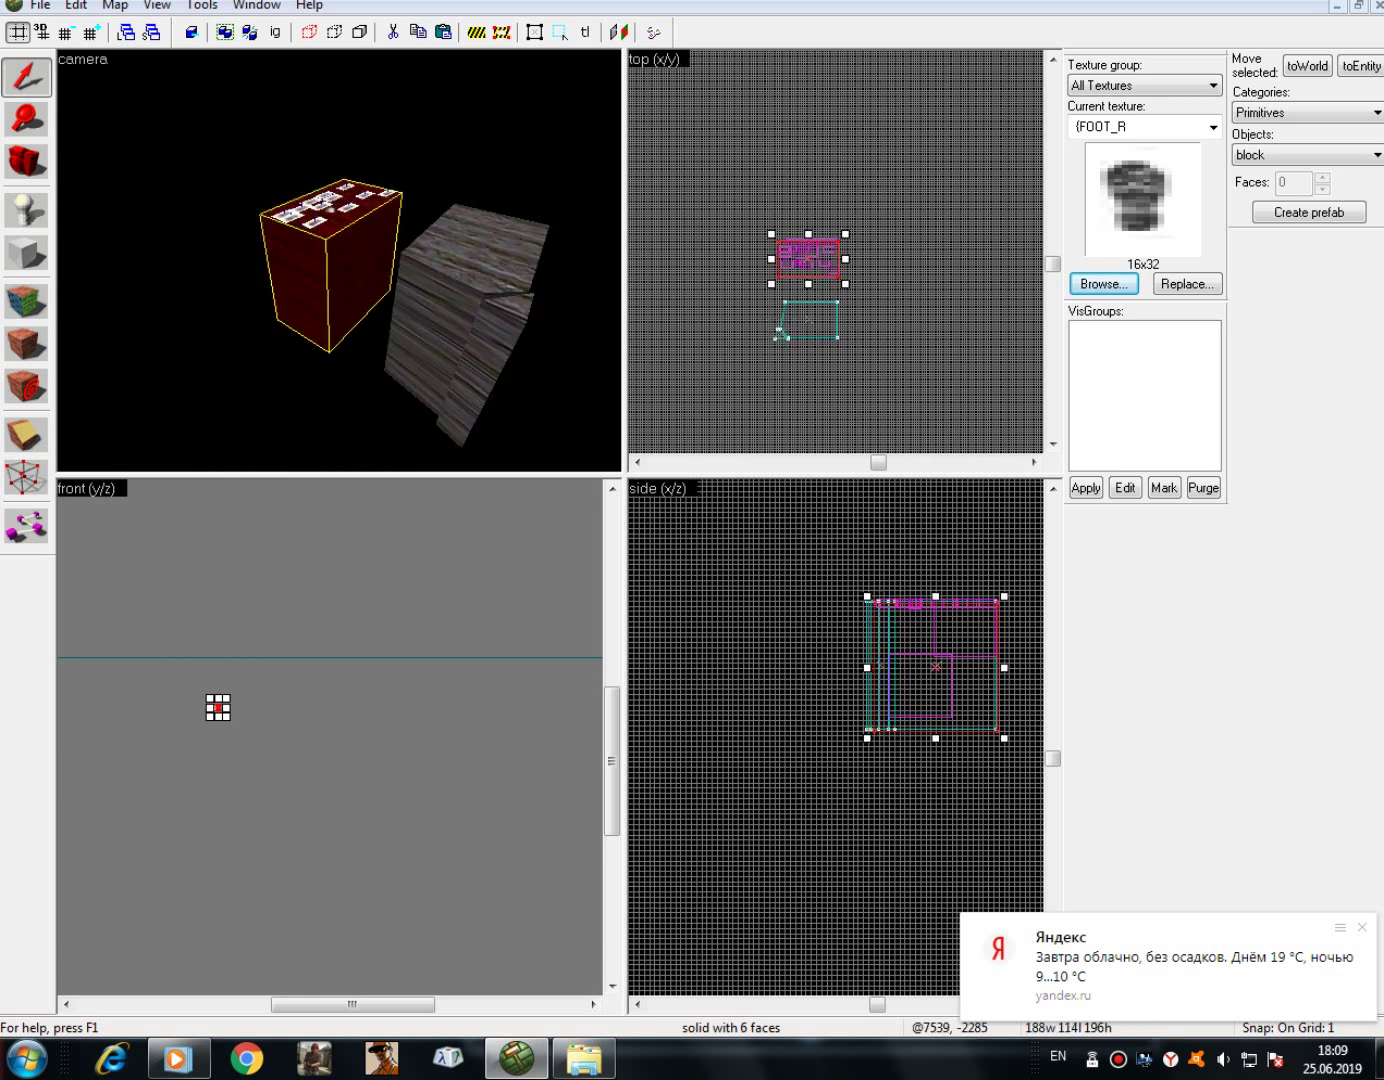
left_click_drag(771, 260, 756, 260)
left_click_drag(847, 258, 859, 253)
left_click_drag(843, 667, 844, 667)
left_click_drag(806, 232, 805, 224)
left_click(482, 358)
key("w")
key("d")
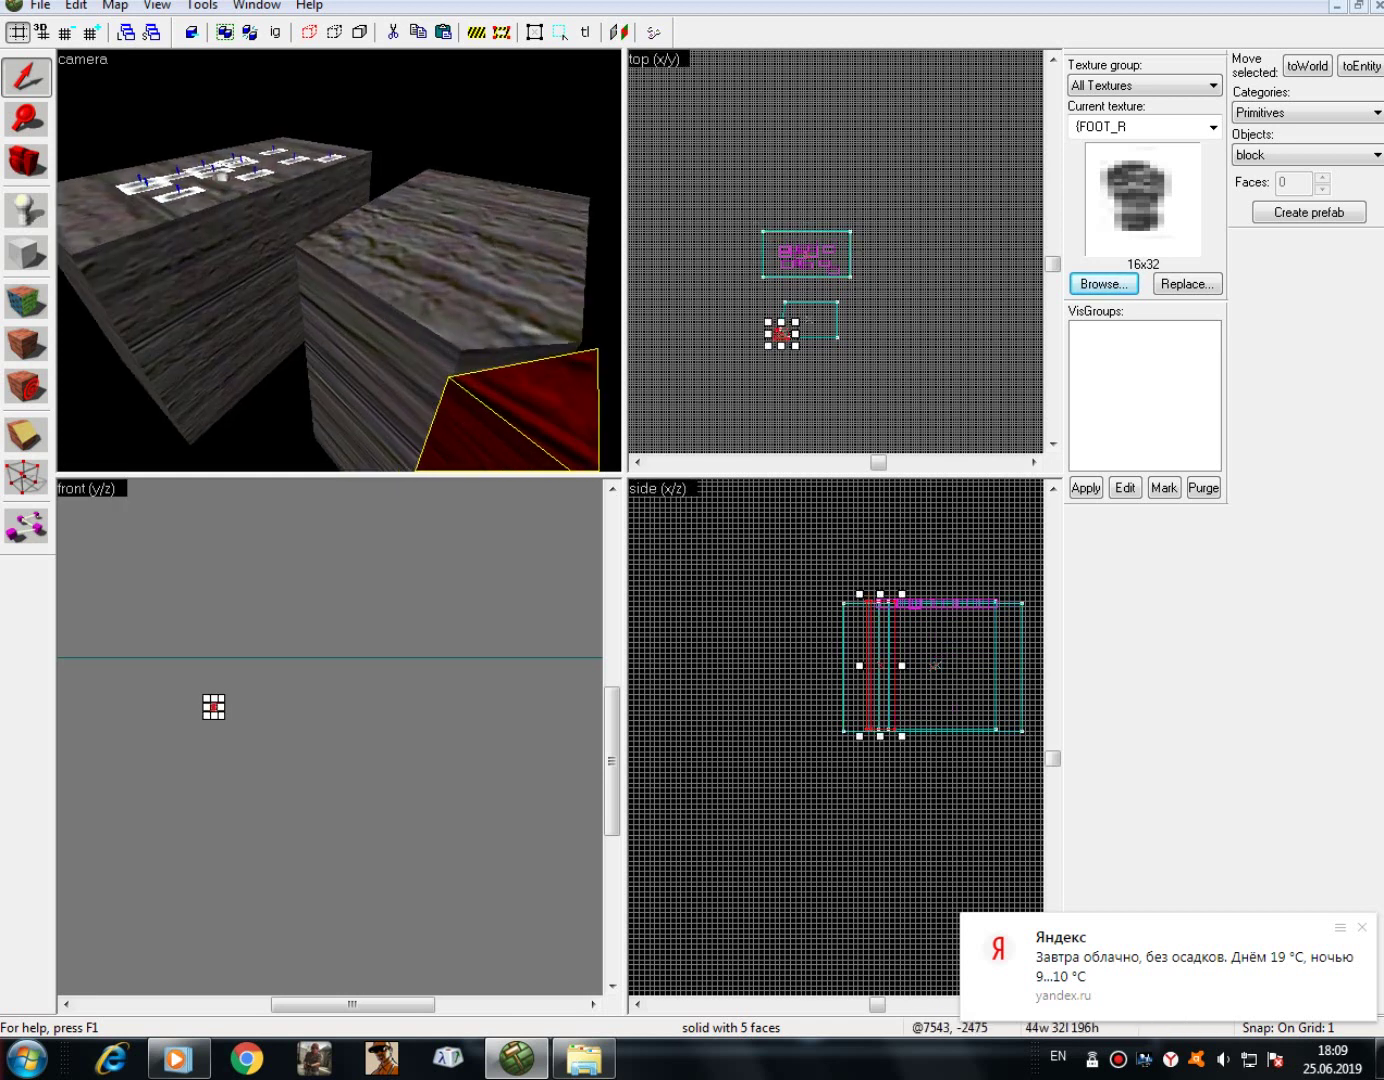
key("Escape")
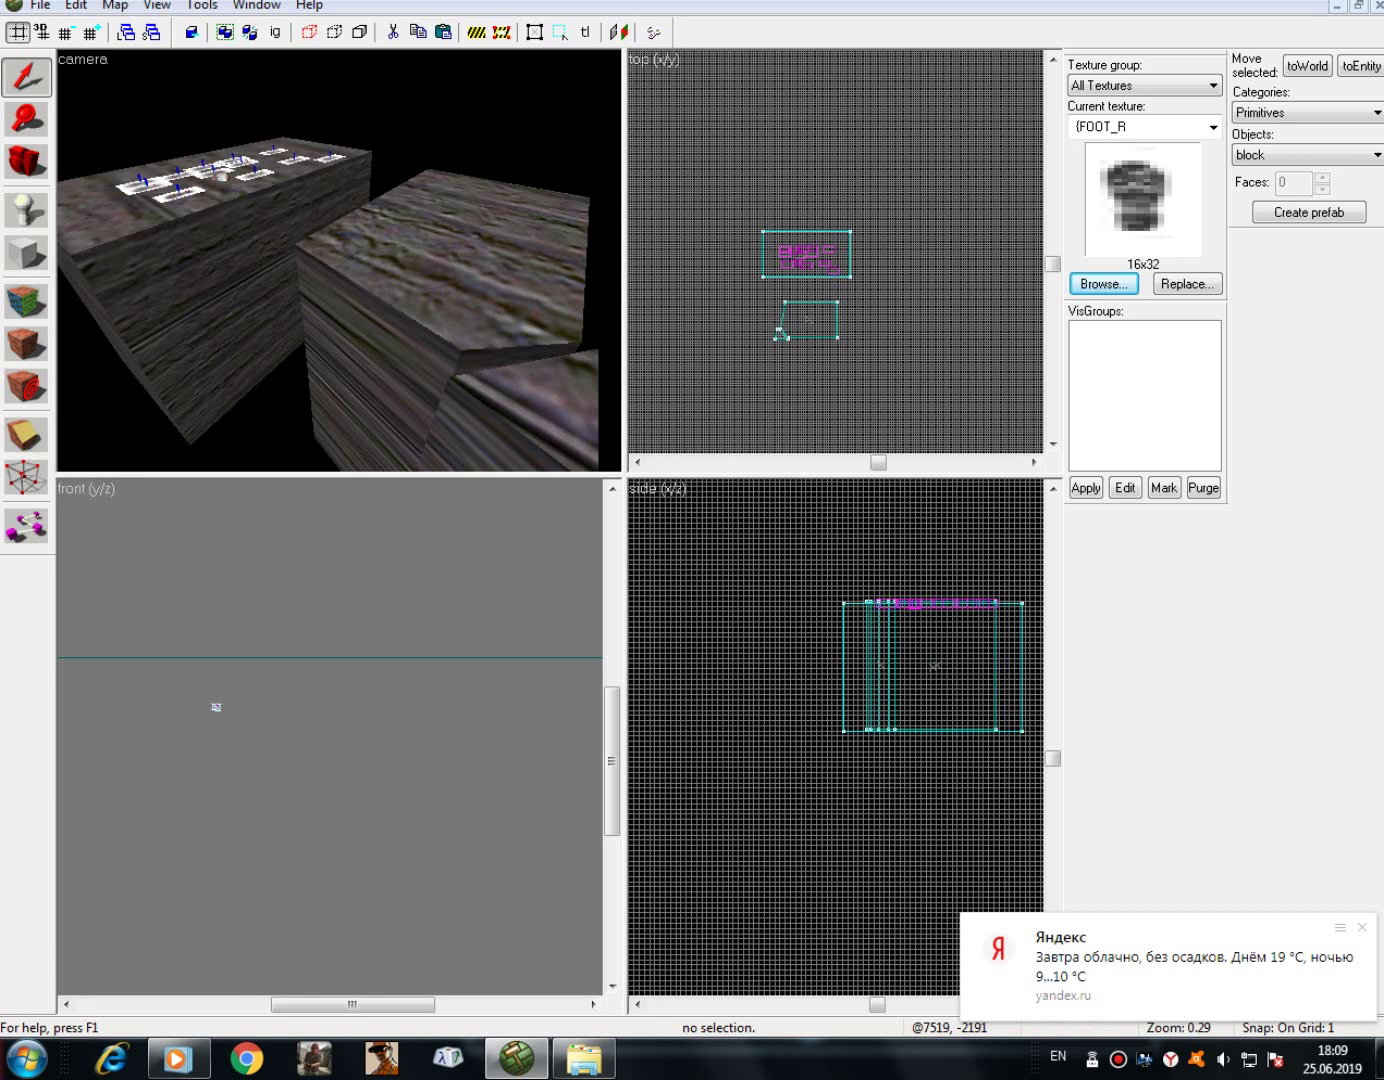
- Move the enlarged original block slightly away from the copied block in the top view and deselect it
scroll(340, 260, "down", 5)
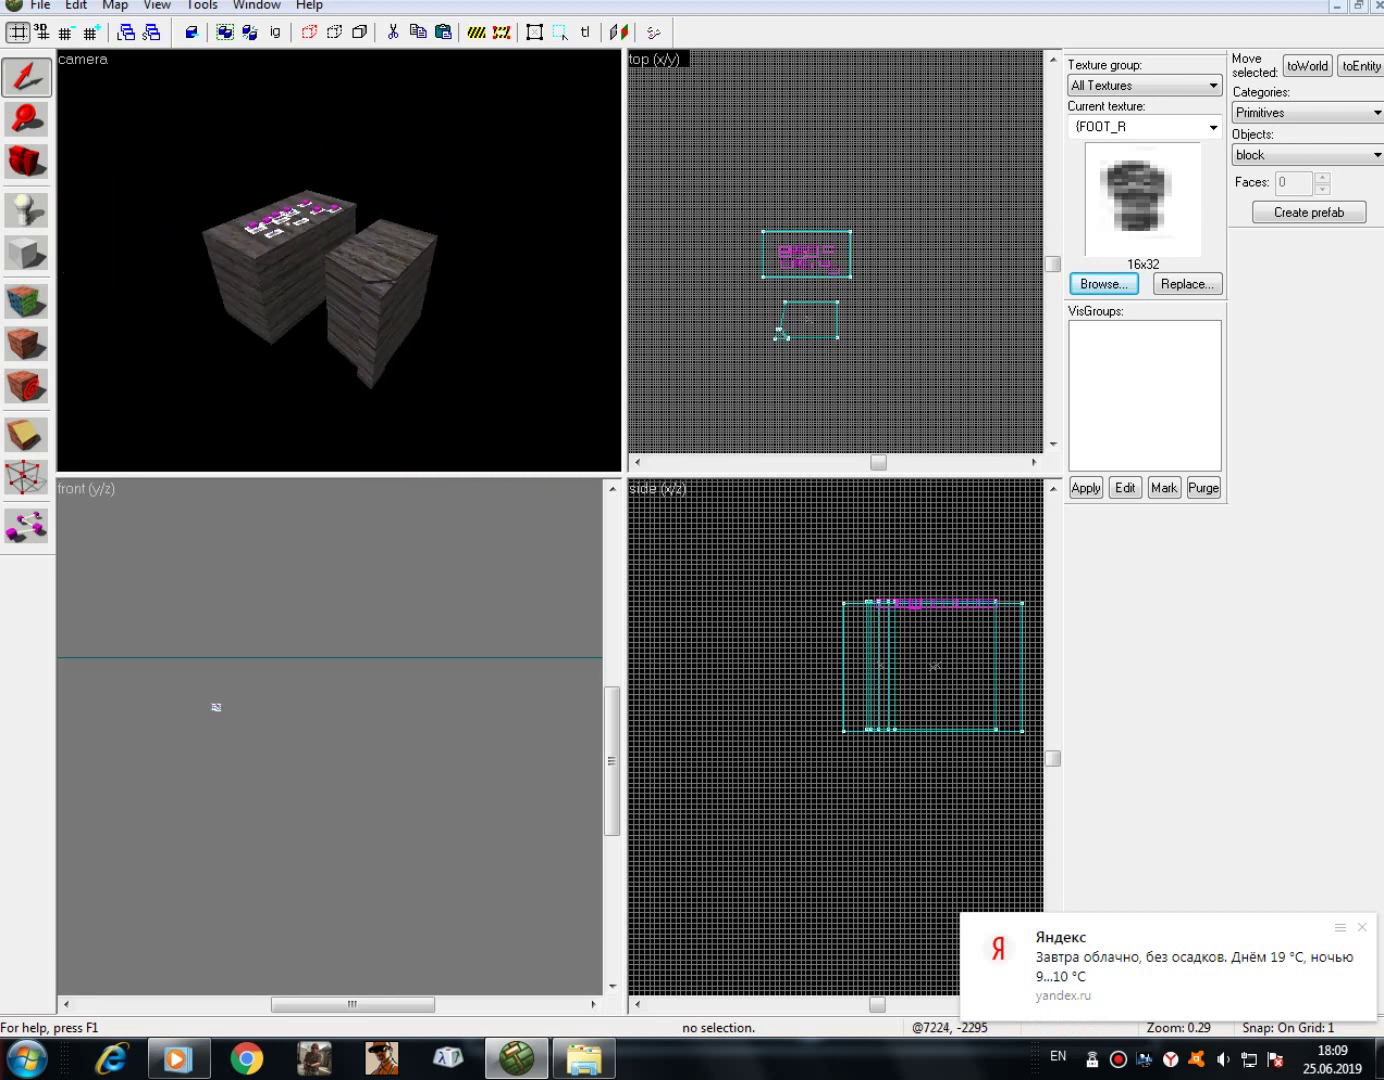
left_click(783, 233)
mouse_move(804, 247)
left_mouse_down()
mouse_move(807, 230)
mouse_move(810, 242)
left_mouse_up()
key("Escape")
key("z")
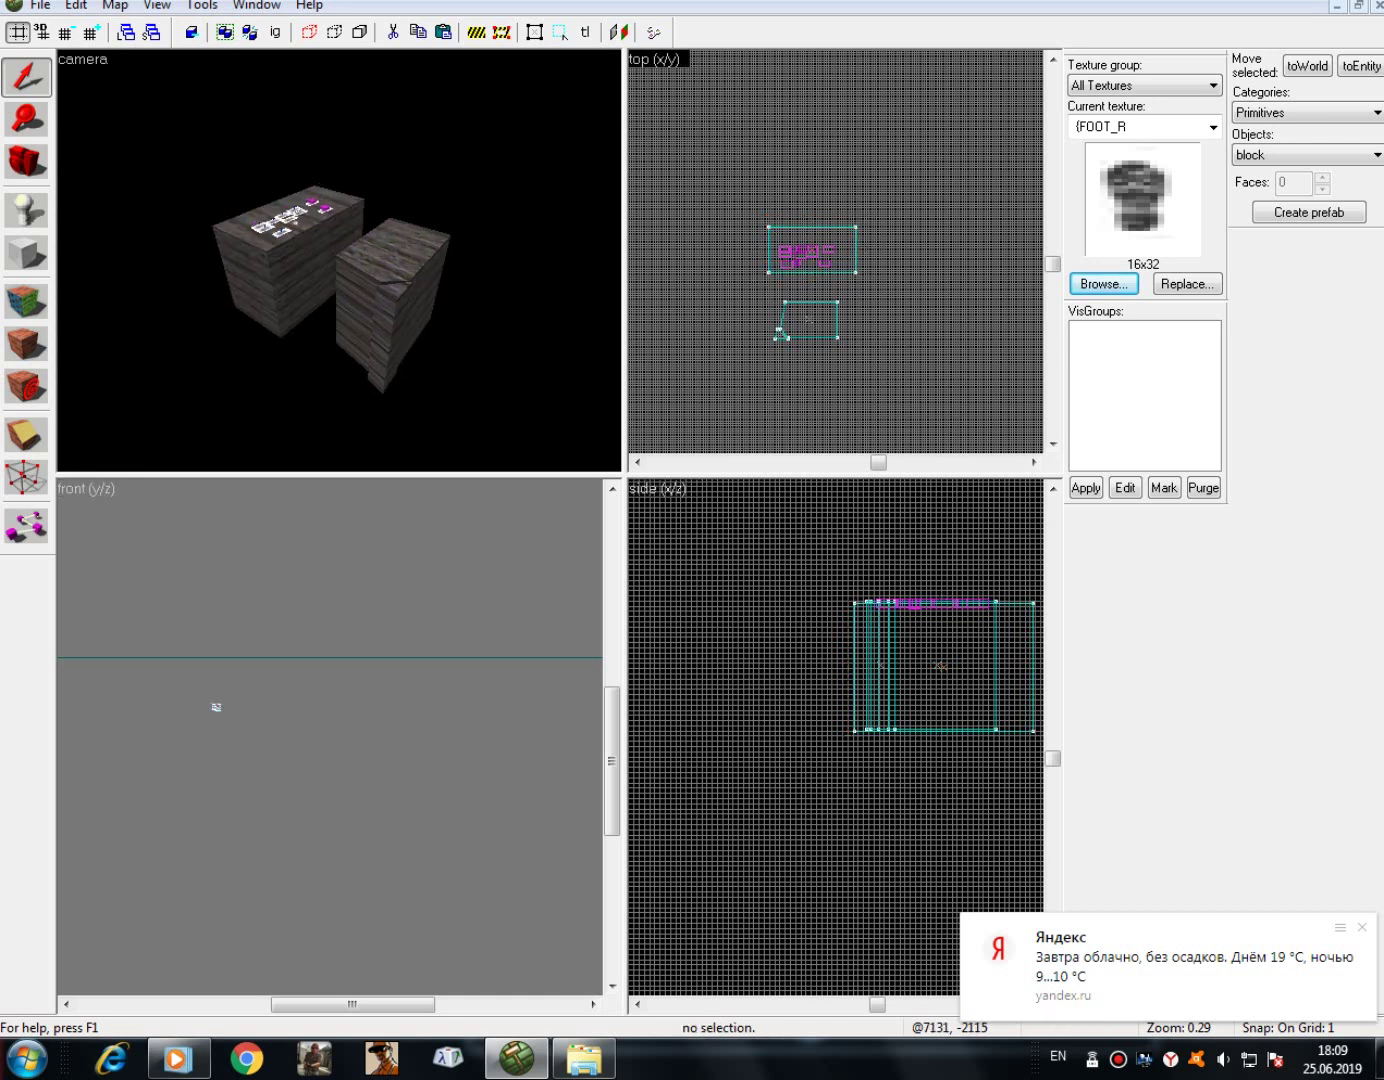
- With vertex manipulation, pull one upper corner vertex of the original block slightly outward, then return to selection and deselect the block
key("w")
key("shift+v")
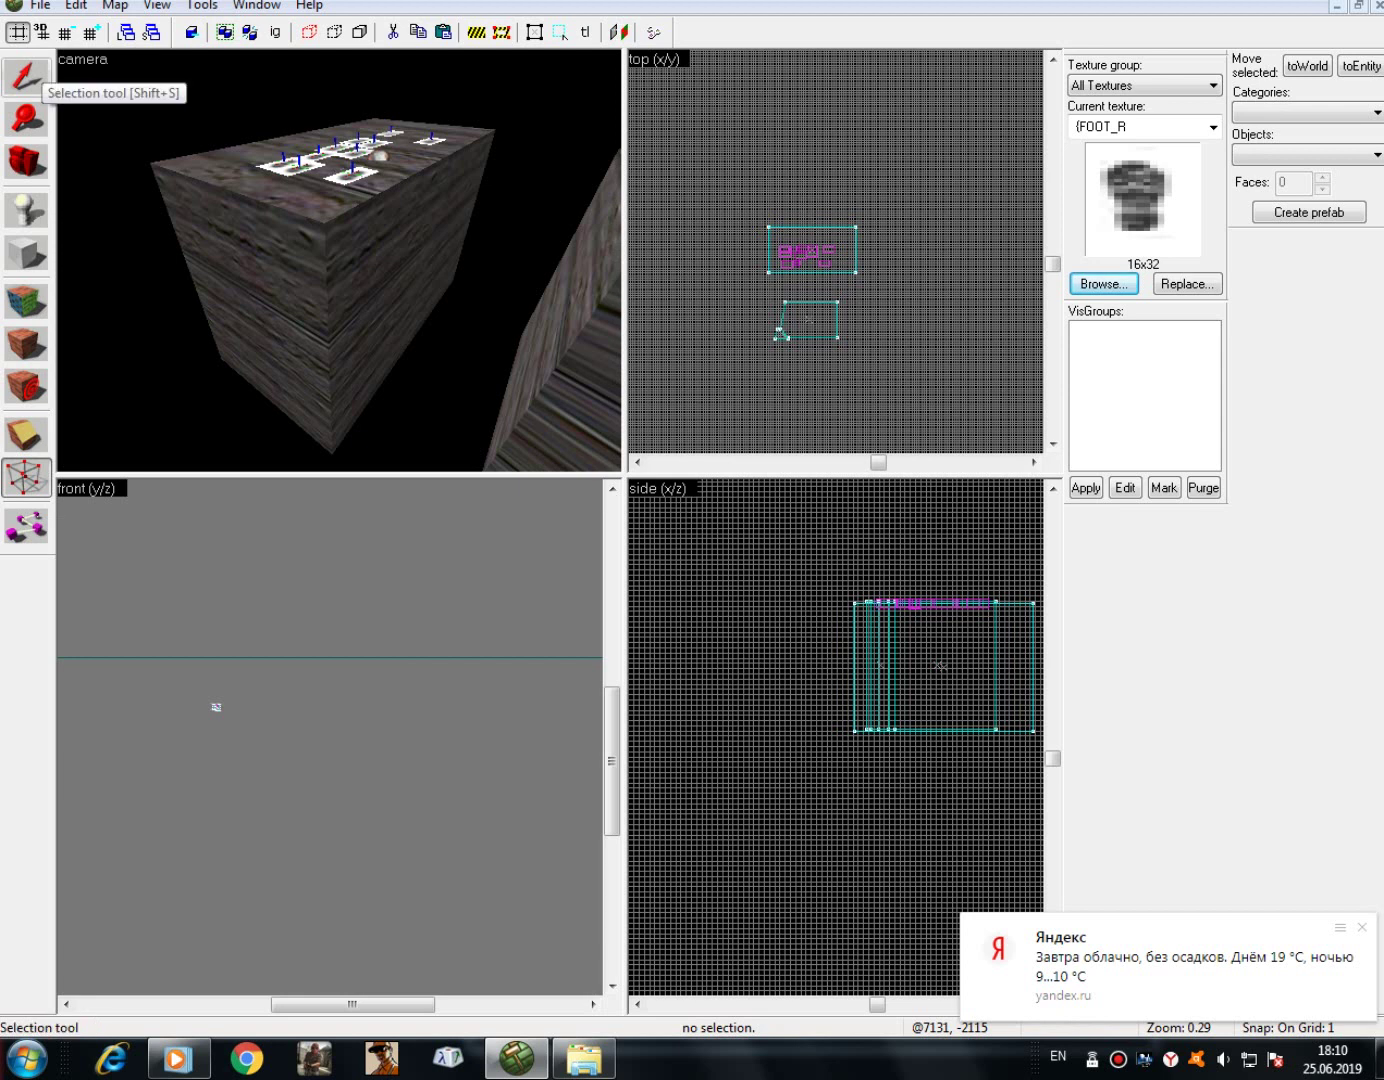
left_click(217, 707)
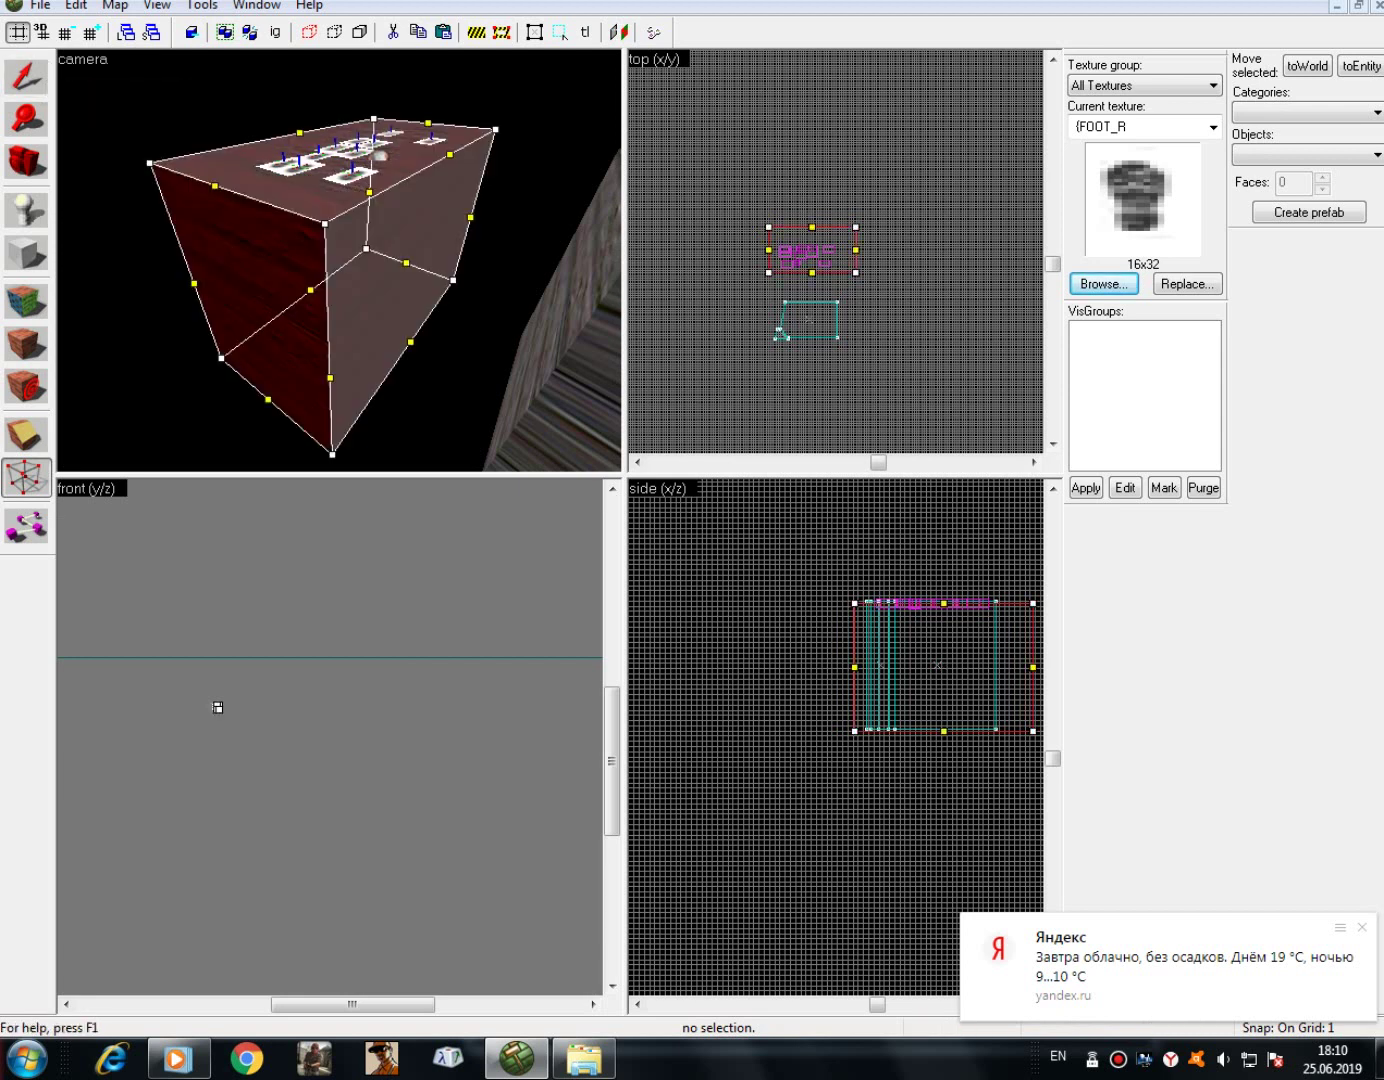
key("w")
key("a")
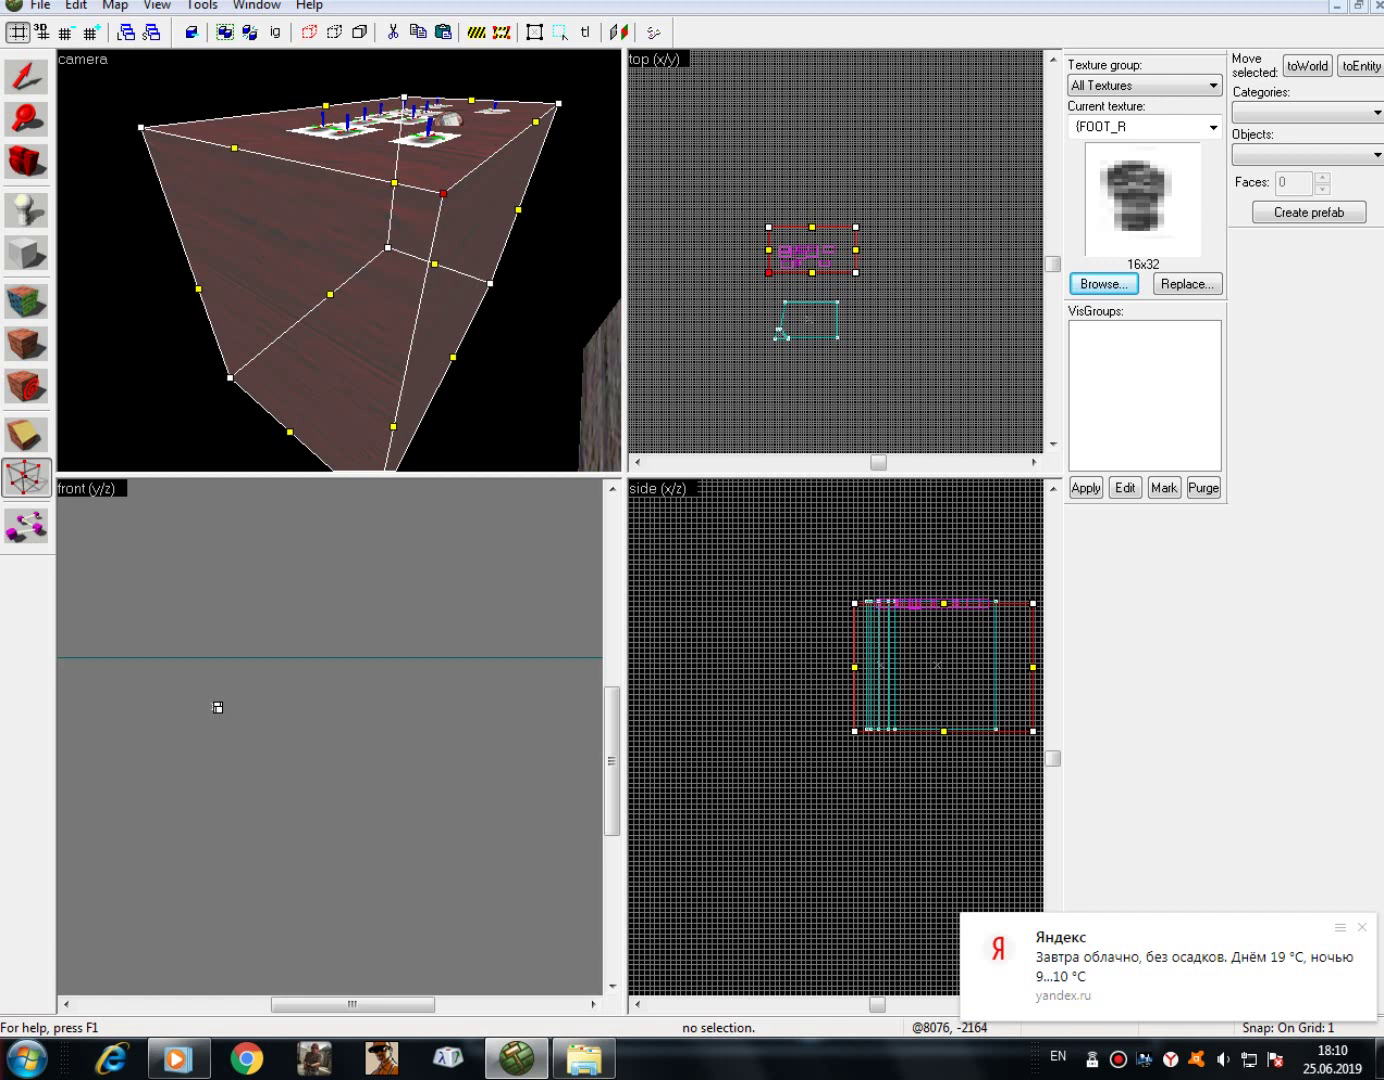
left_click_drag(768, 272, 759, 277)
key("shift+s")
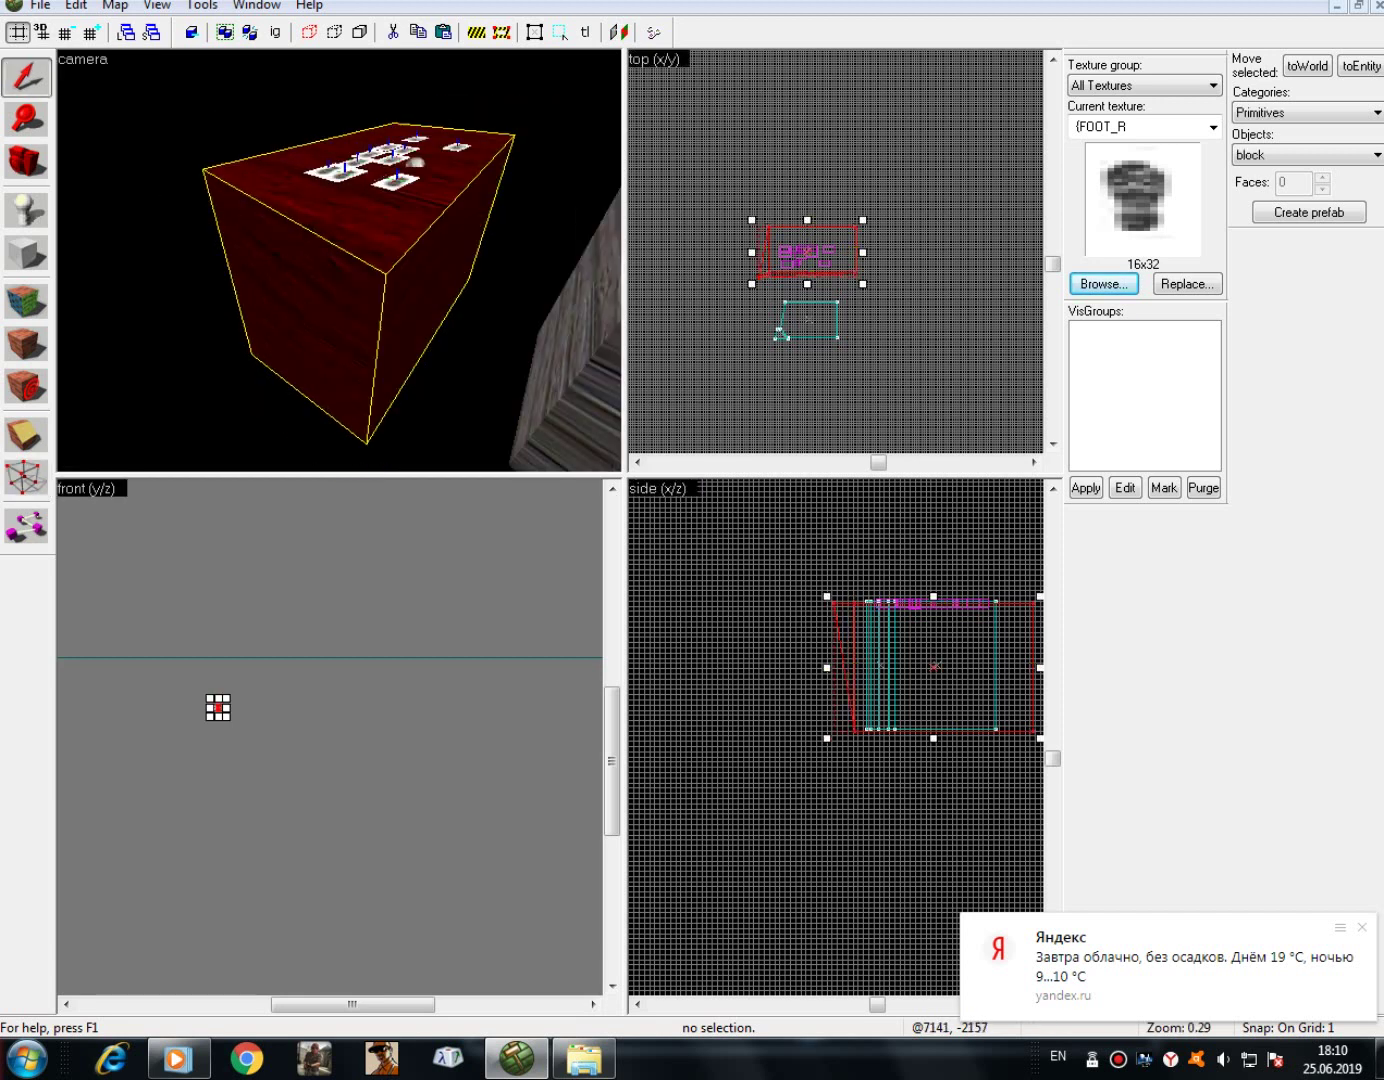
key("Escape")
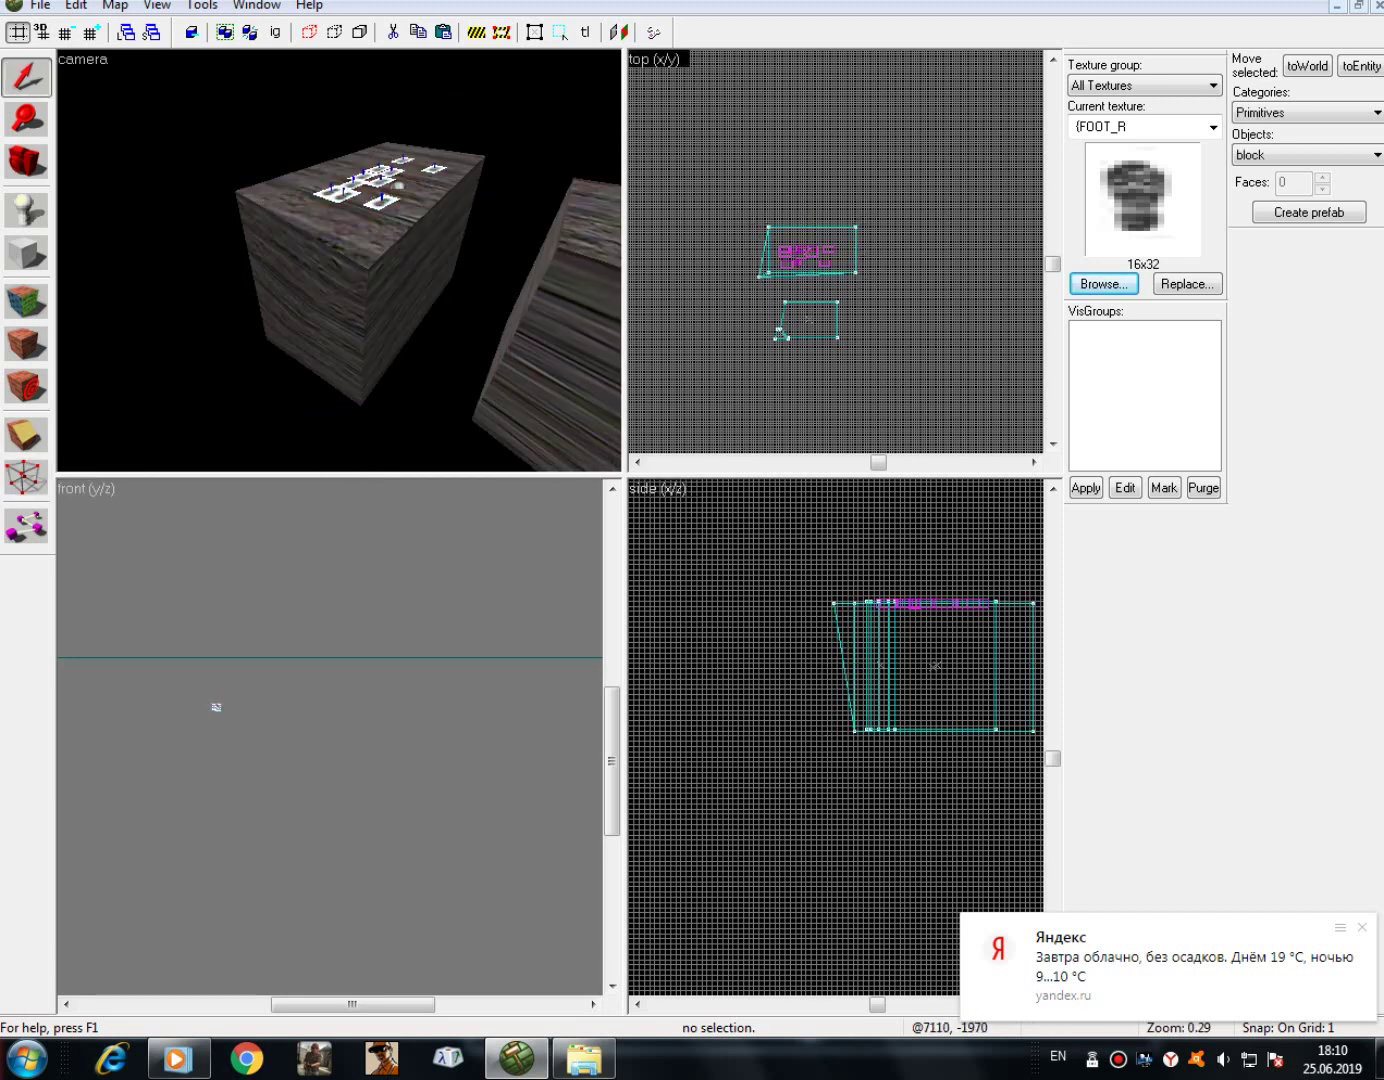
- Select the original block and, with vertex manipulation, pull one of its upper long edges outward in the top view
scroll(339, 260, "up", 4)
left_click(340, 261)
key("shift+c")
mouse_move(340, 260)
left_mouse_down()
mouse_move(385, 240)
mouse_move(470, 275)
mouse_move(490, 261)
left_mouse_up()
left_click(26, 476)
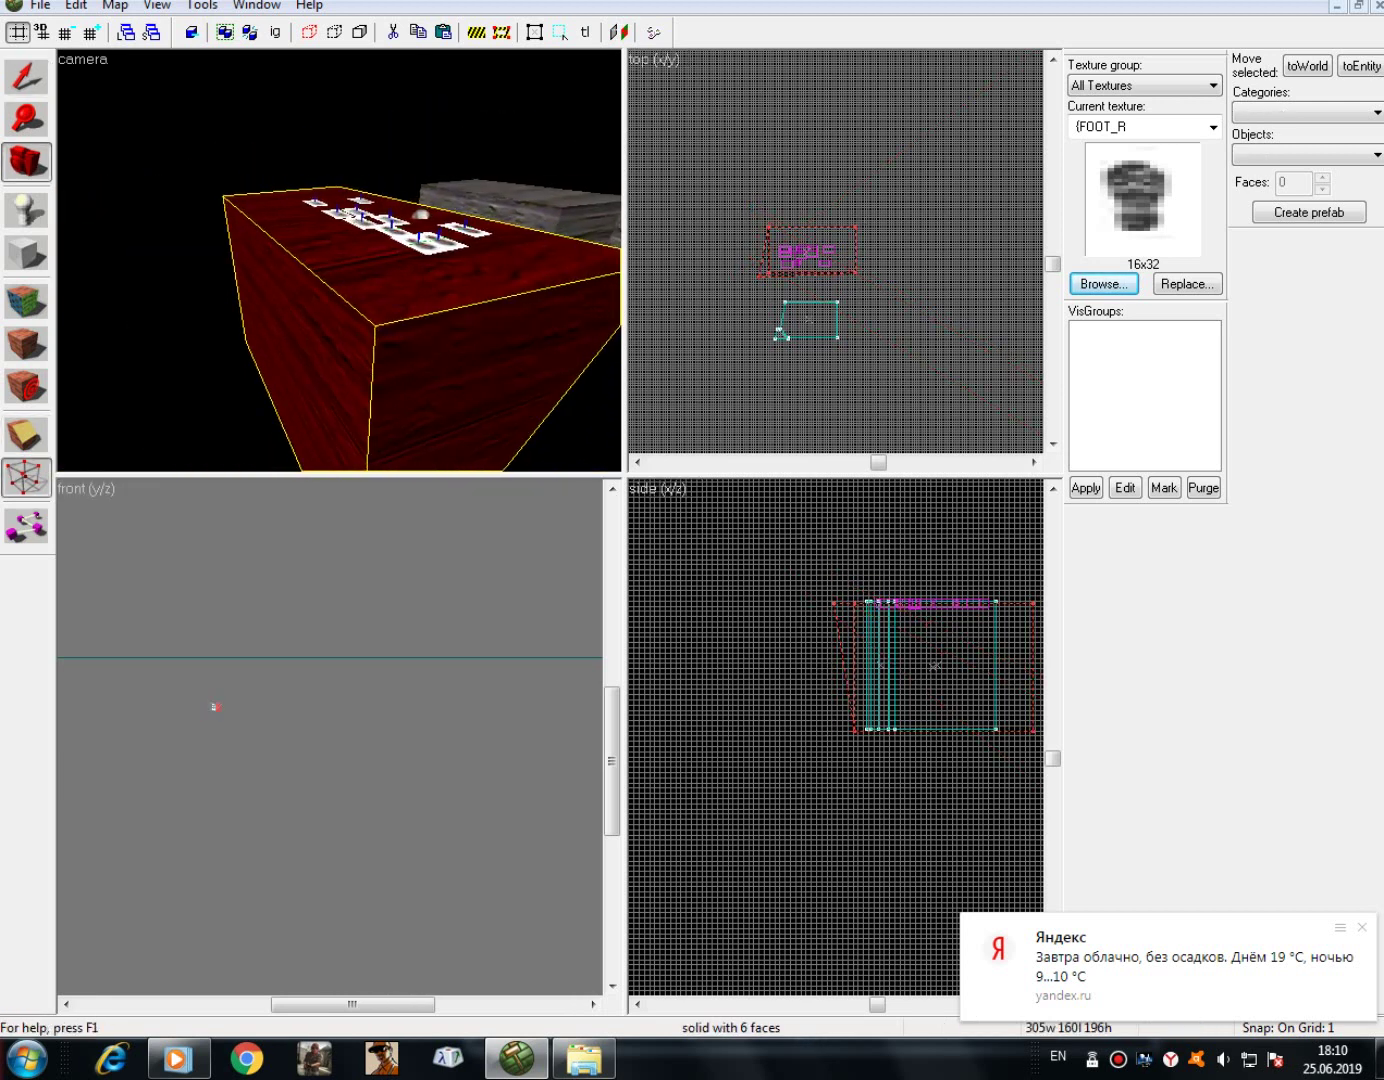
left_click(308, 348)
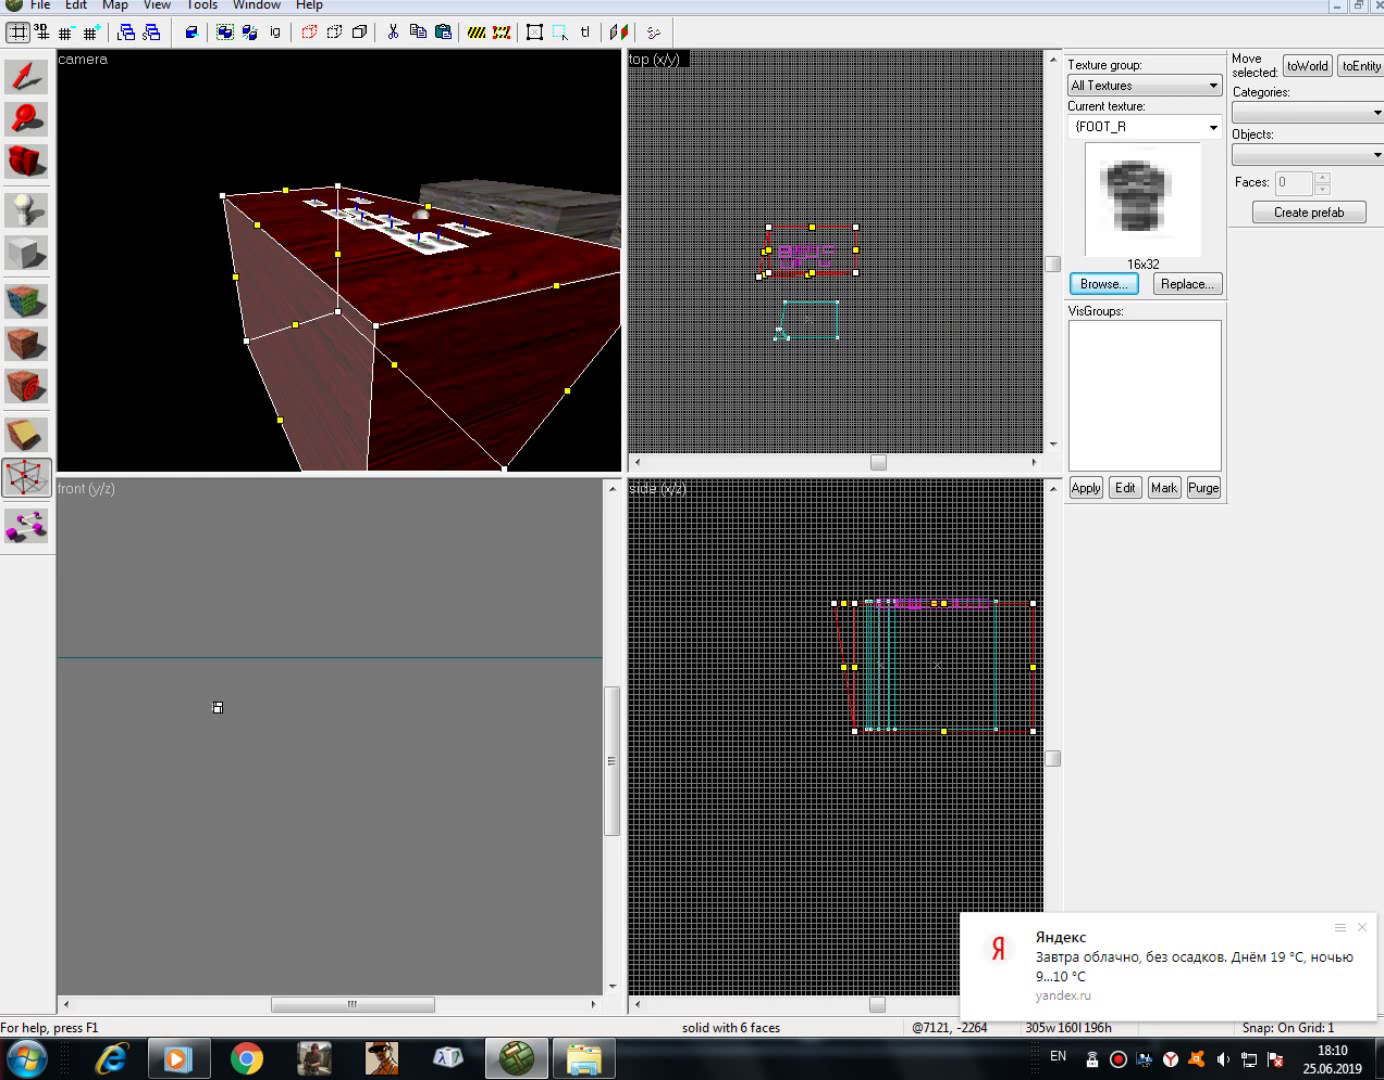
key("a")
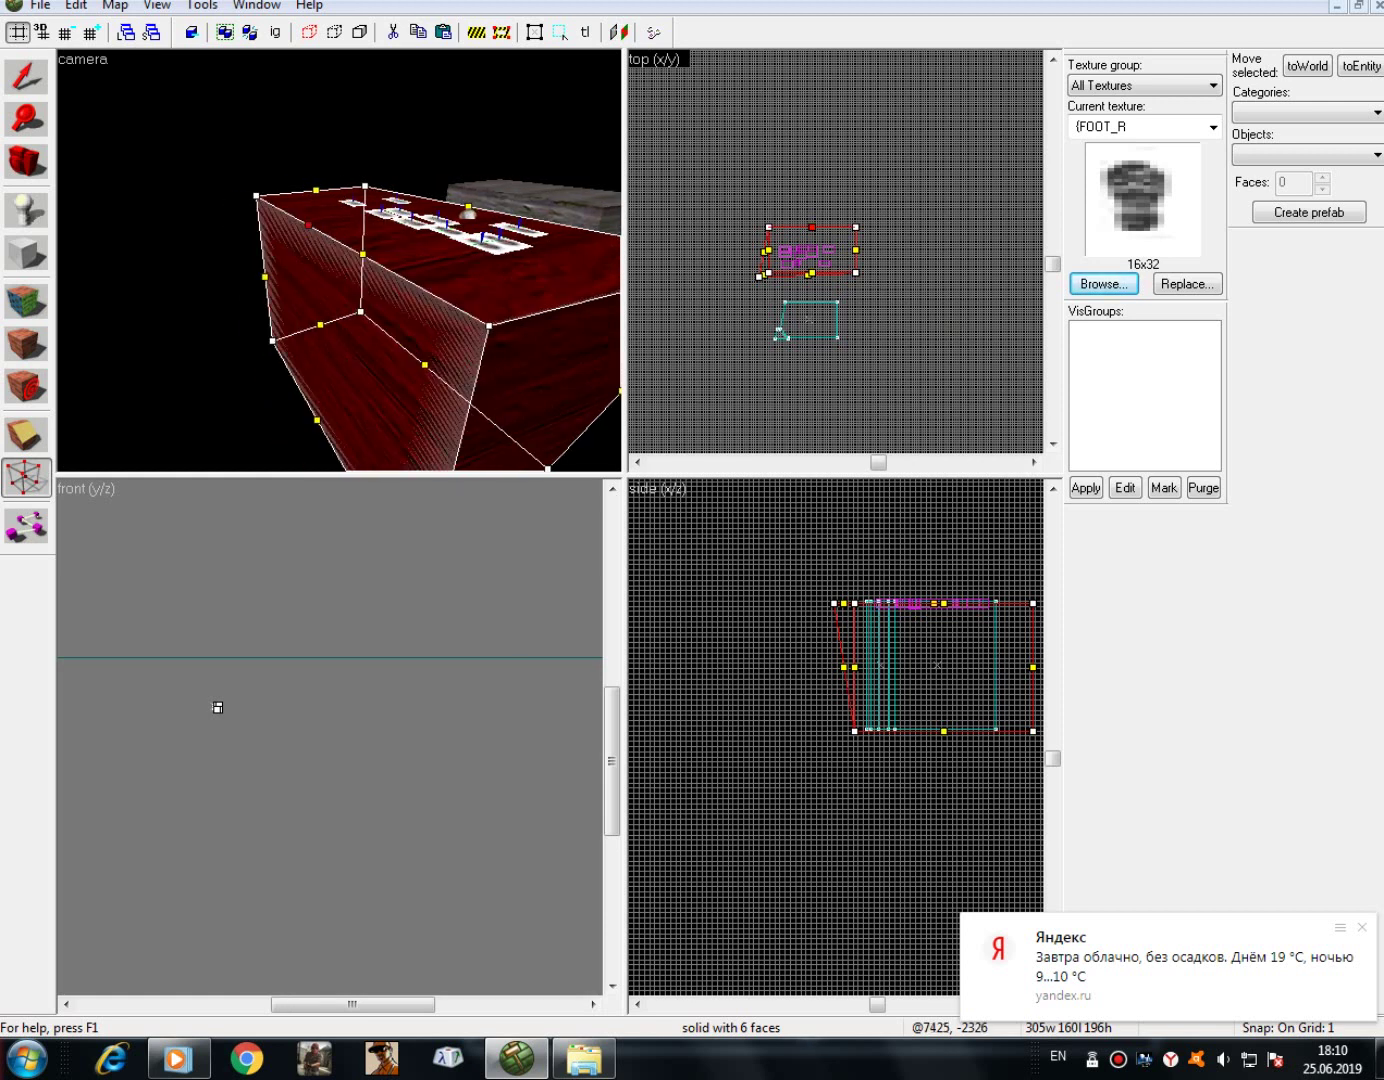
left_click_drag(811, 228, 809, 207)
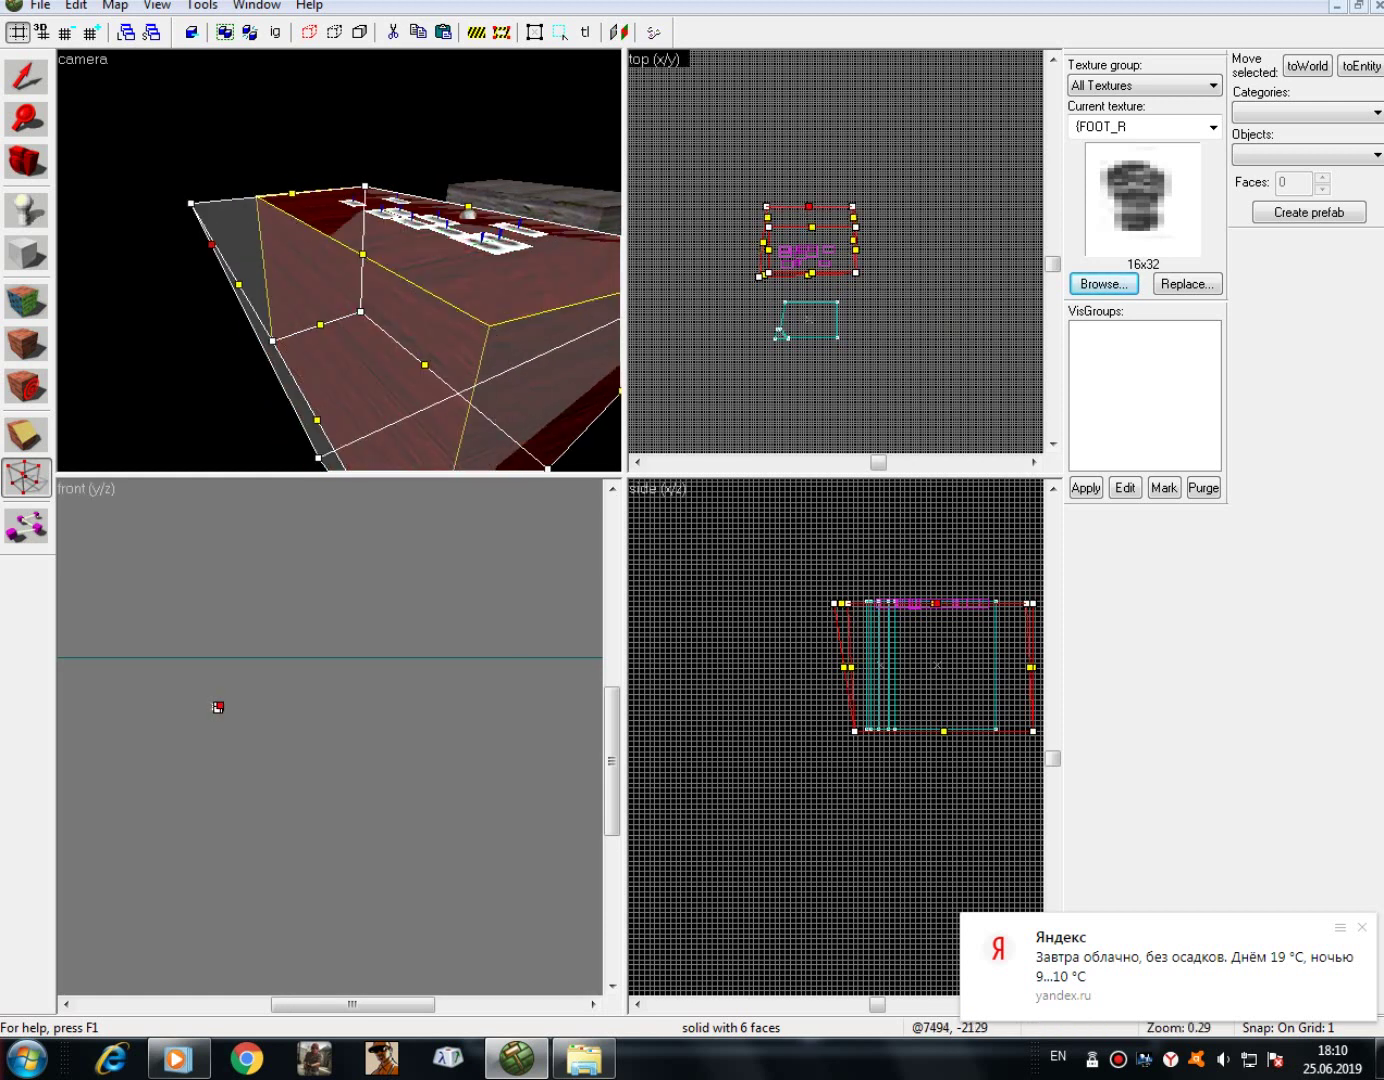
left_click(26, 77)
key("d")
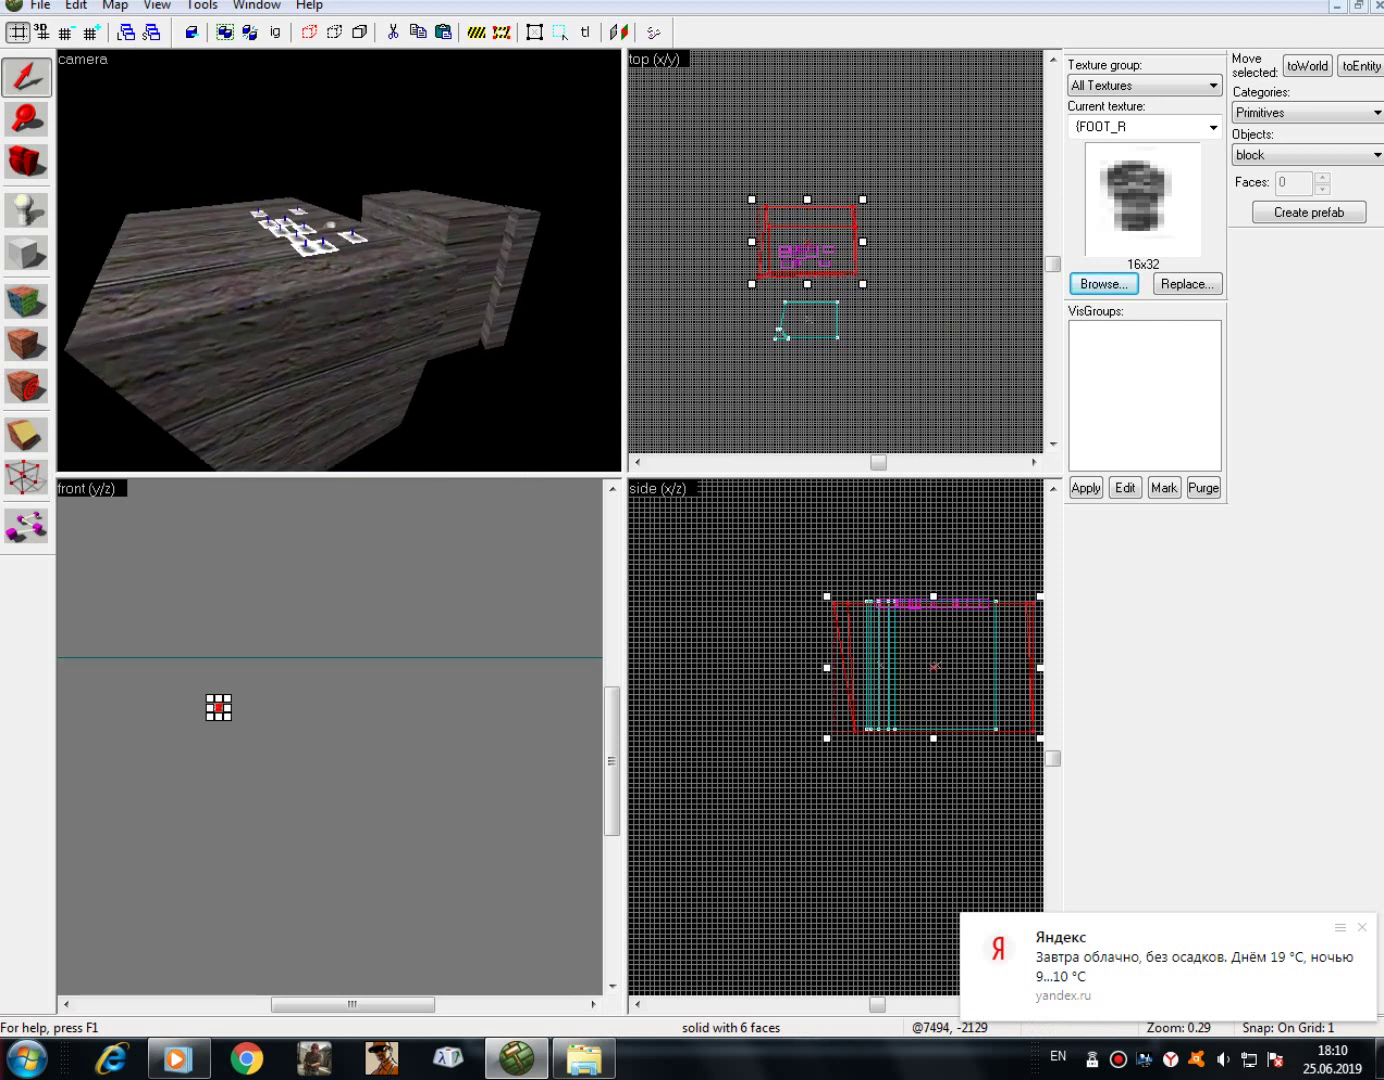
key("s")
key("a")
- In vertices-only manipulation, shift three corner vertices of the block outward together in the top view, then return to selection and deselect it
key("shift+v")
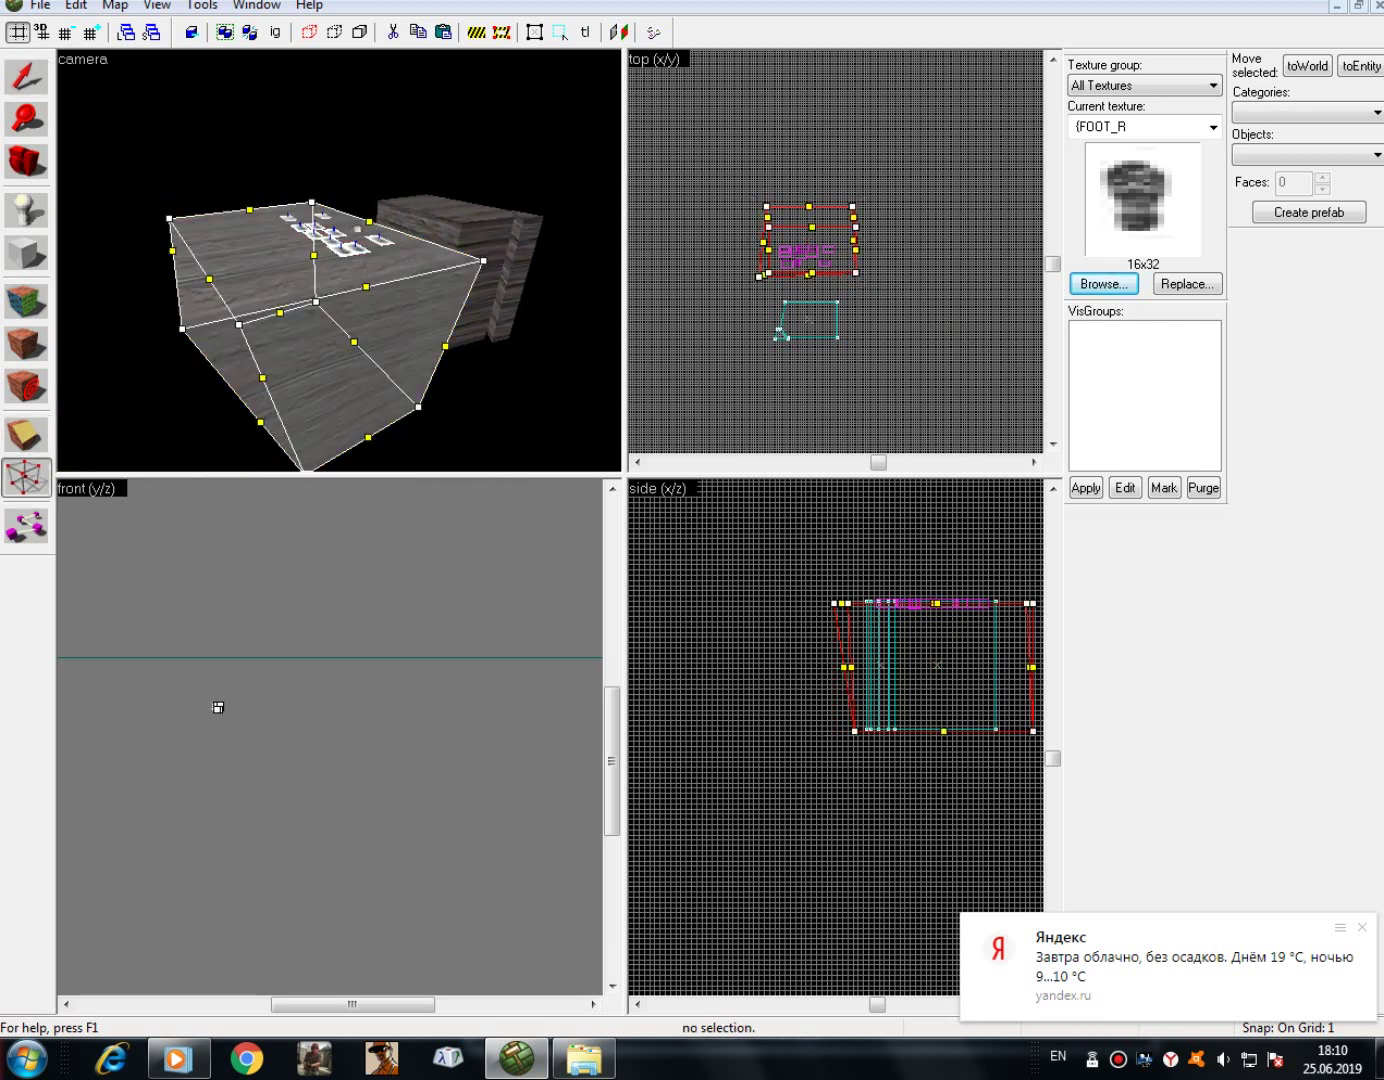
left_click(26, 477)
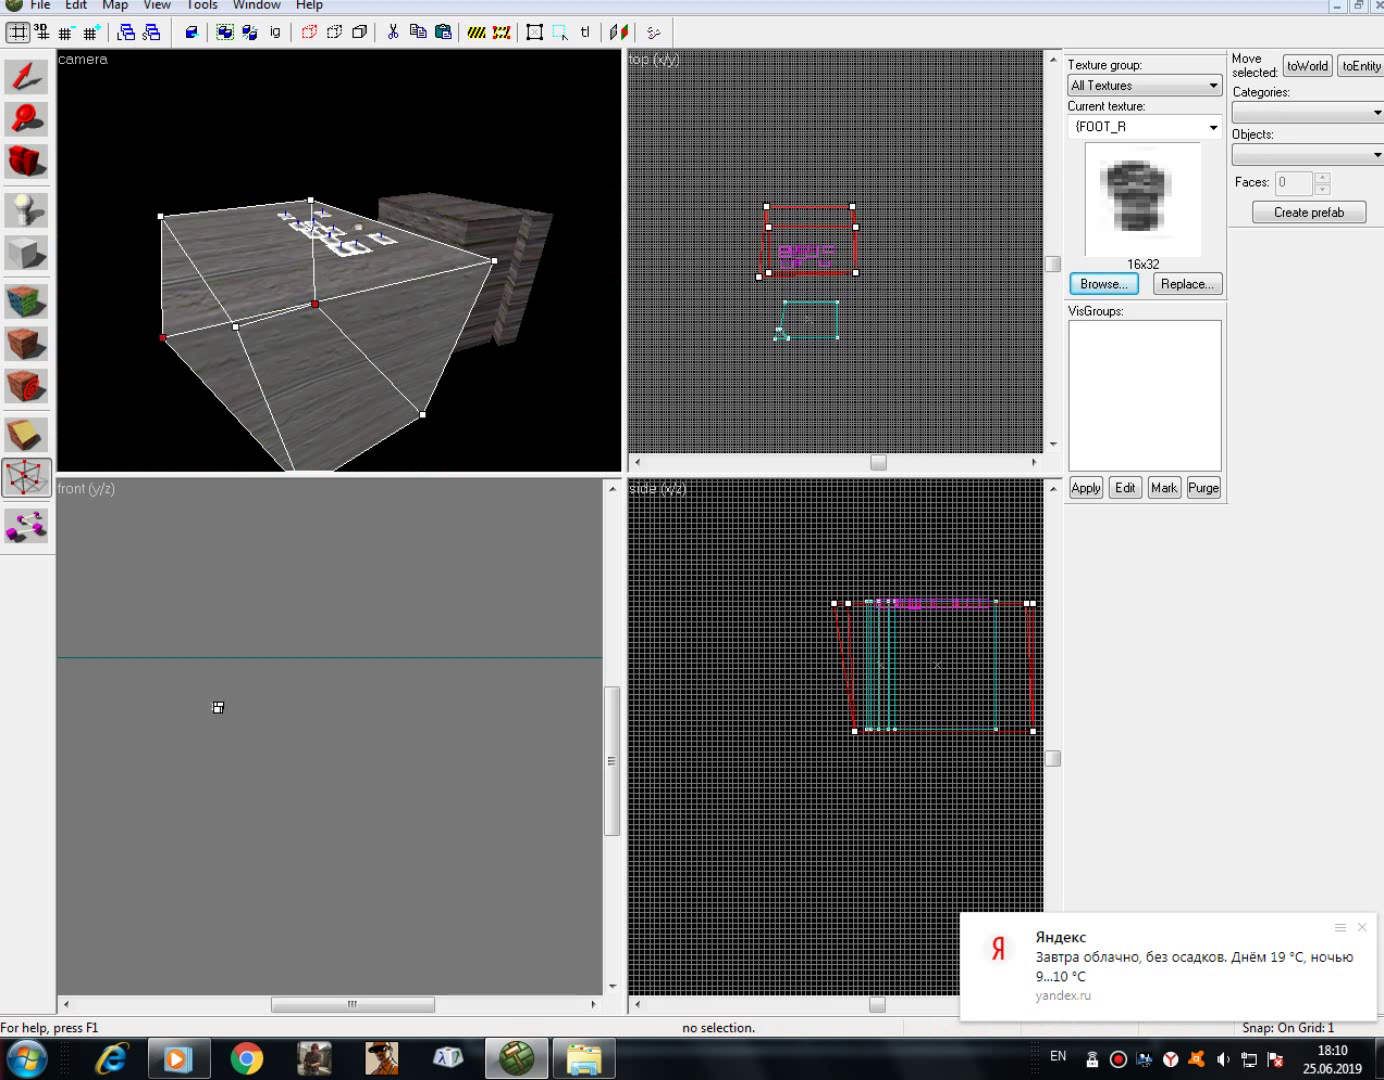
left_click(495, 261, "ctrl")
left_click_drag(760, 277, 740, 285)
left_click(26, 77)
scroll(340, 260, "down", 2)
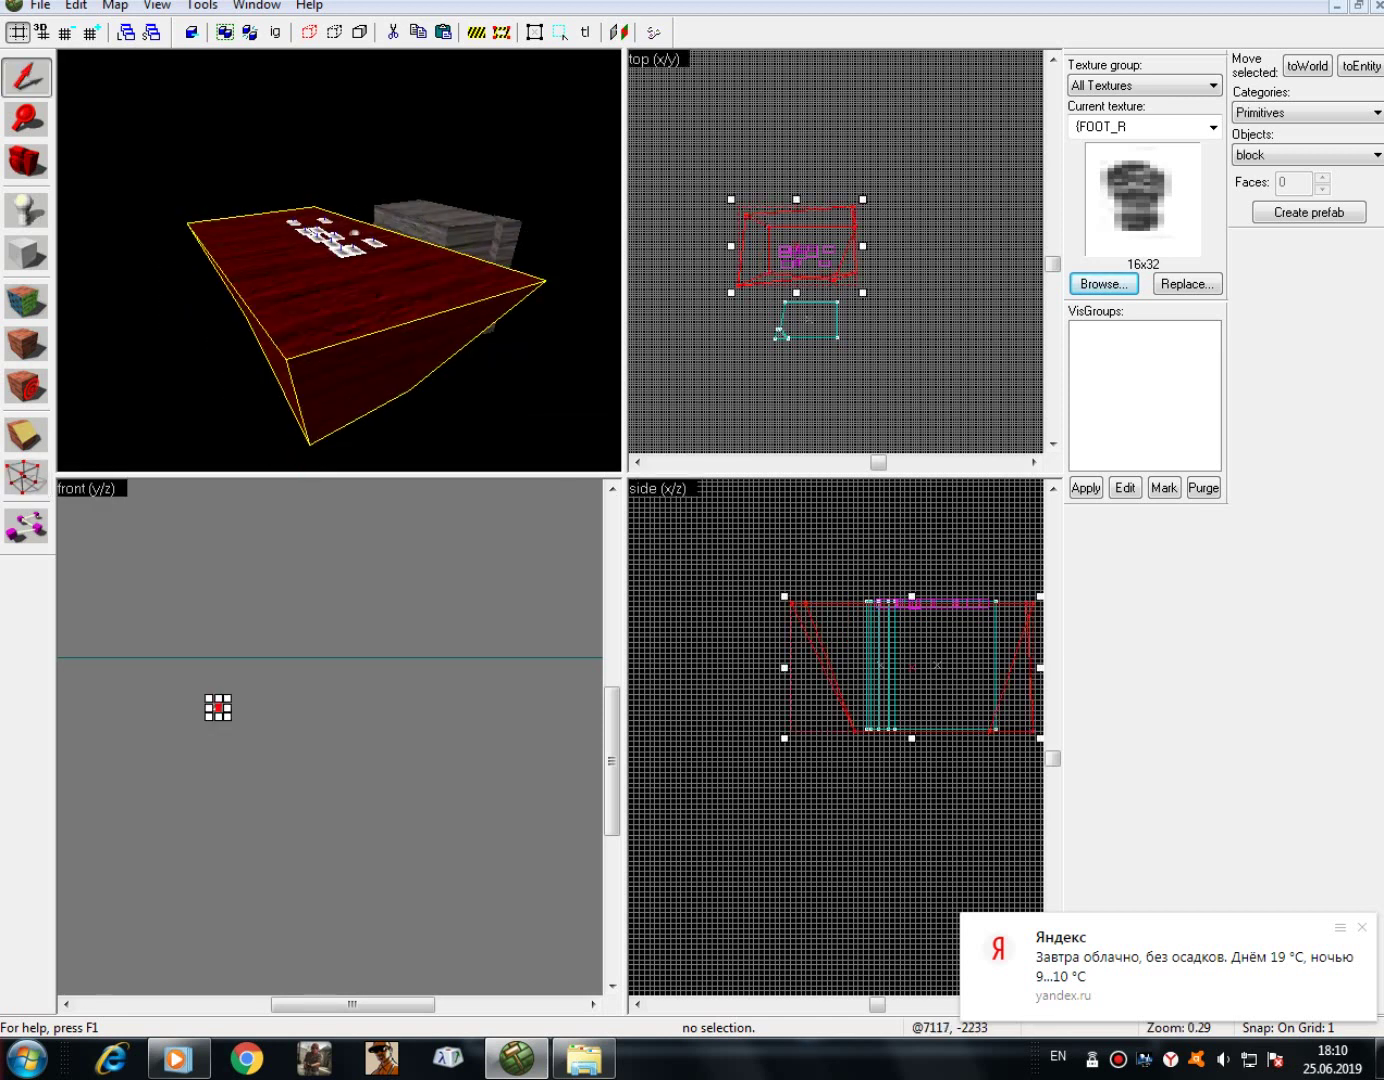
key("Escape")
- Reselect the block, choose three edges with vertex manipulation and raise them in the side view, then deselect it
left_click(345, 295)
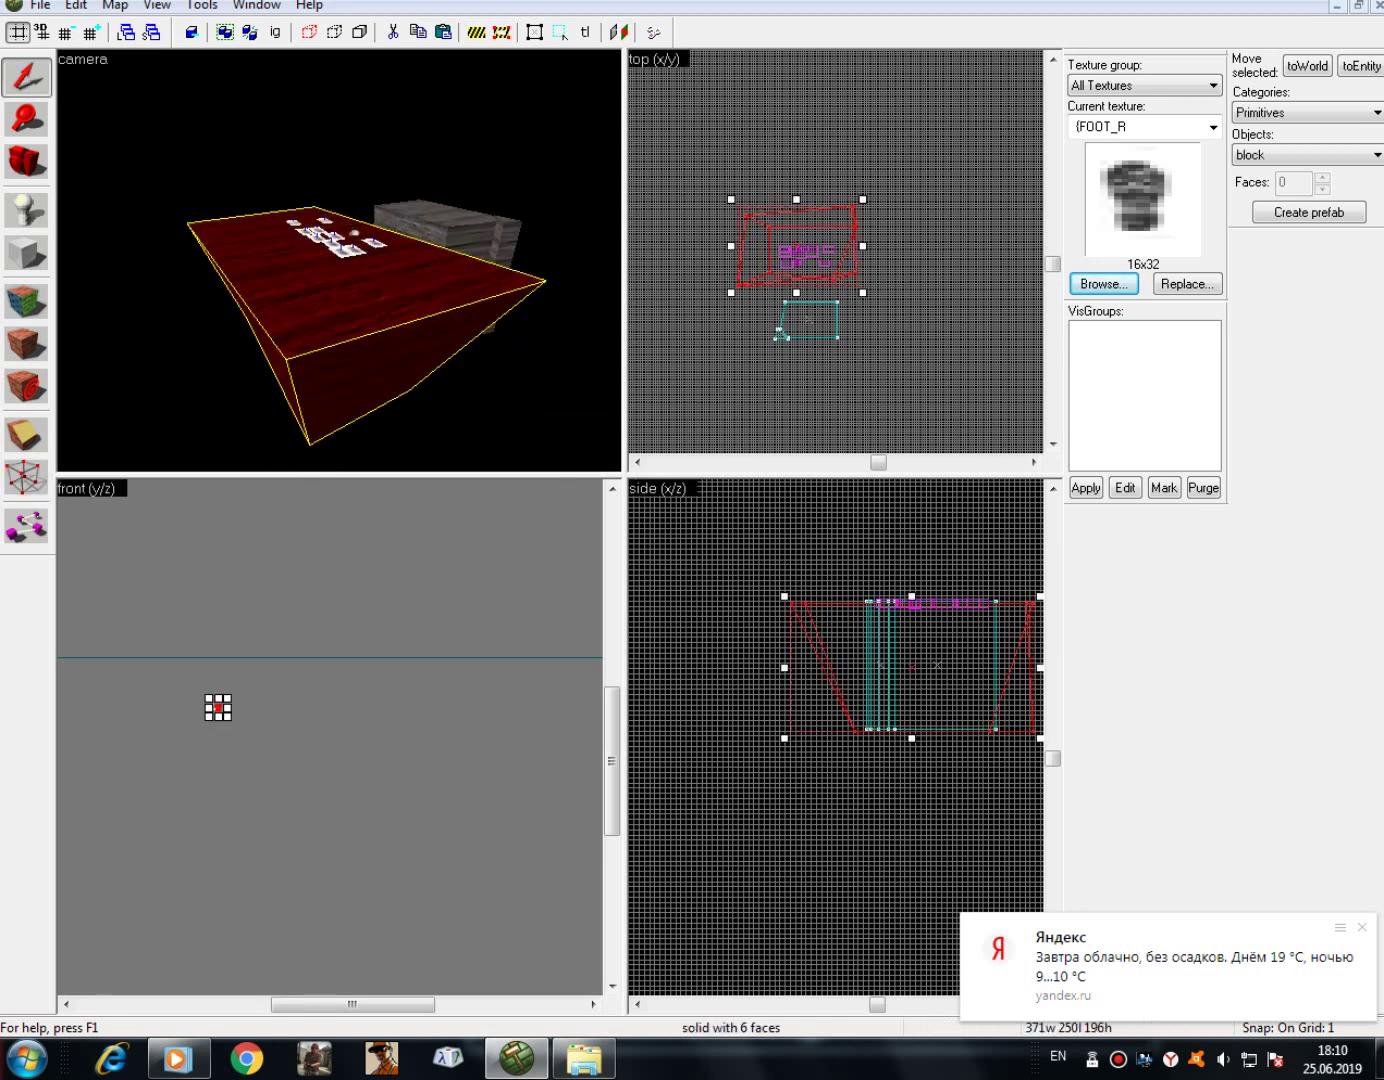
left_click(26, 477)
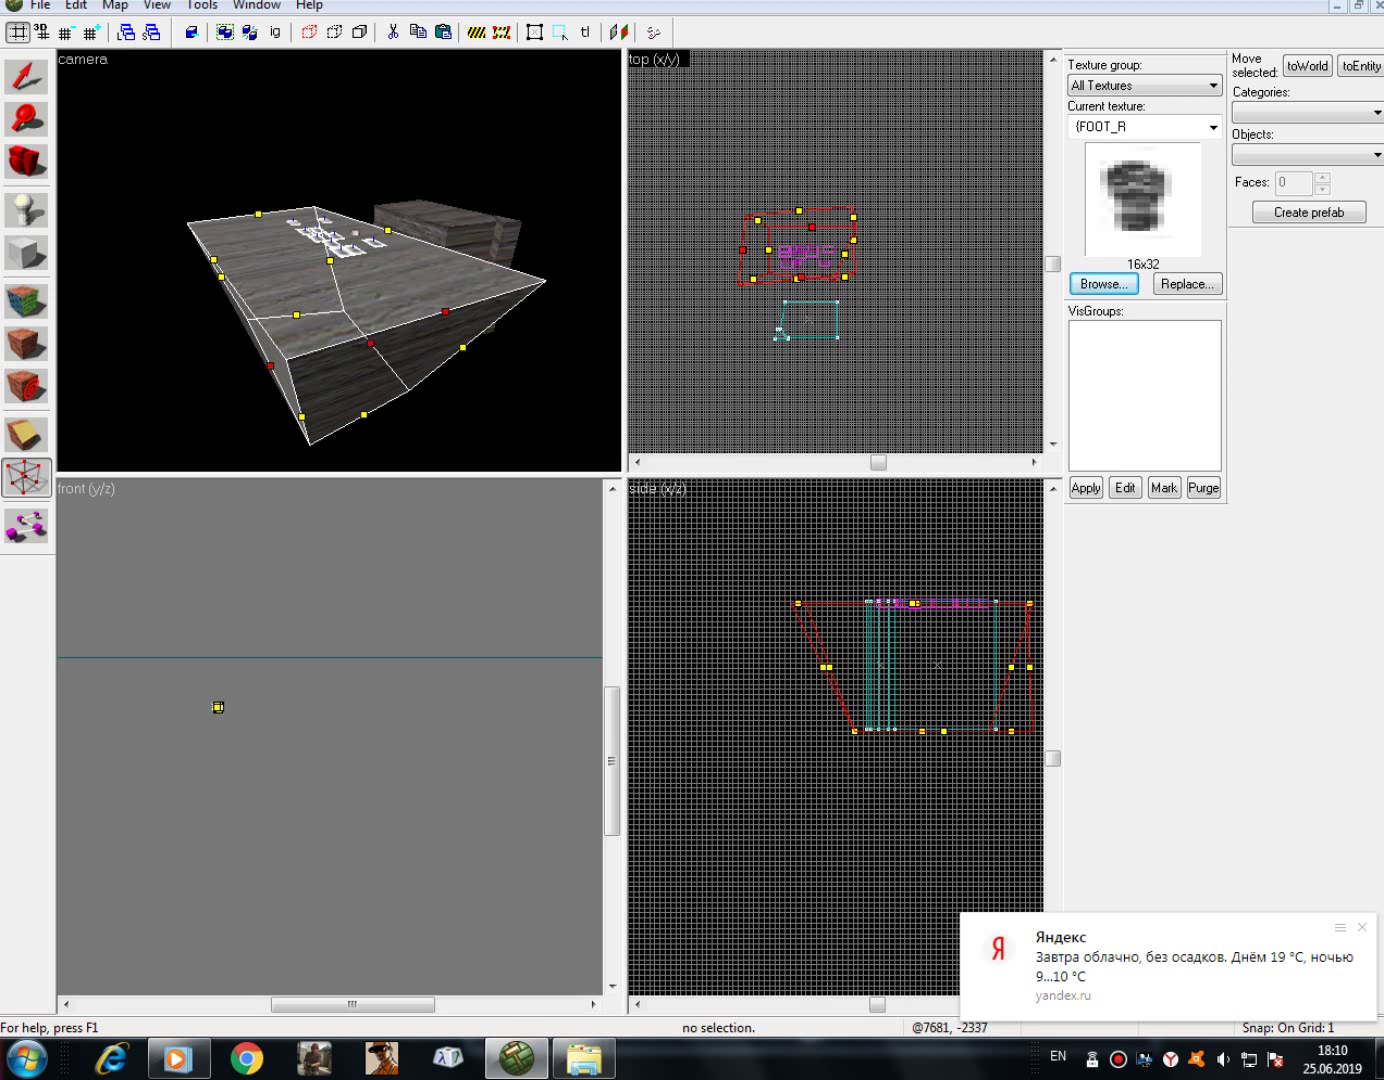
left_click_drag(944, 731, 937, 691)
key("shift+s")
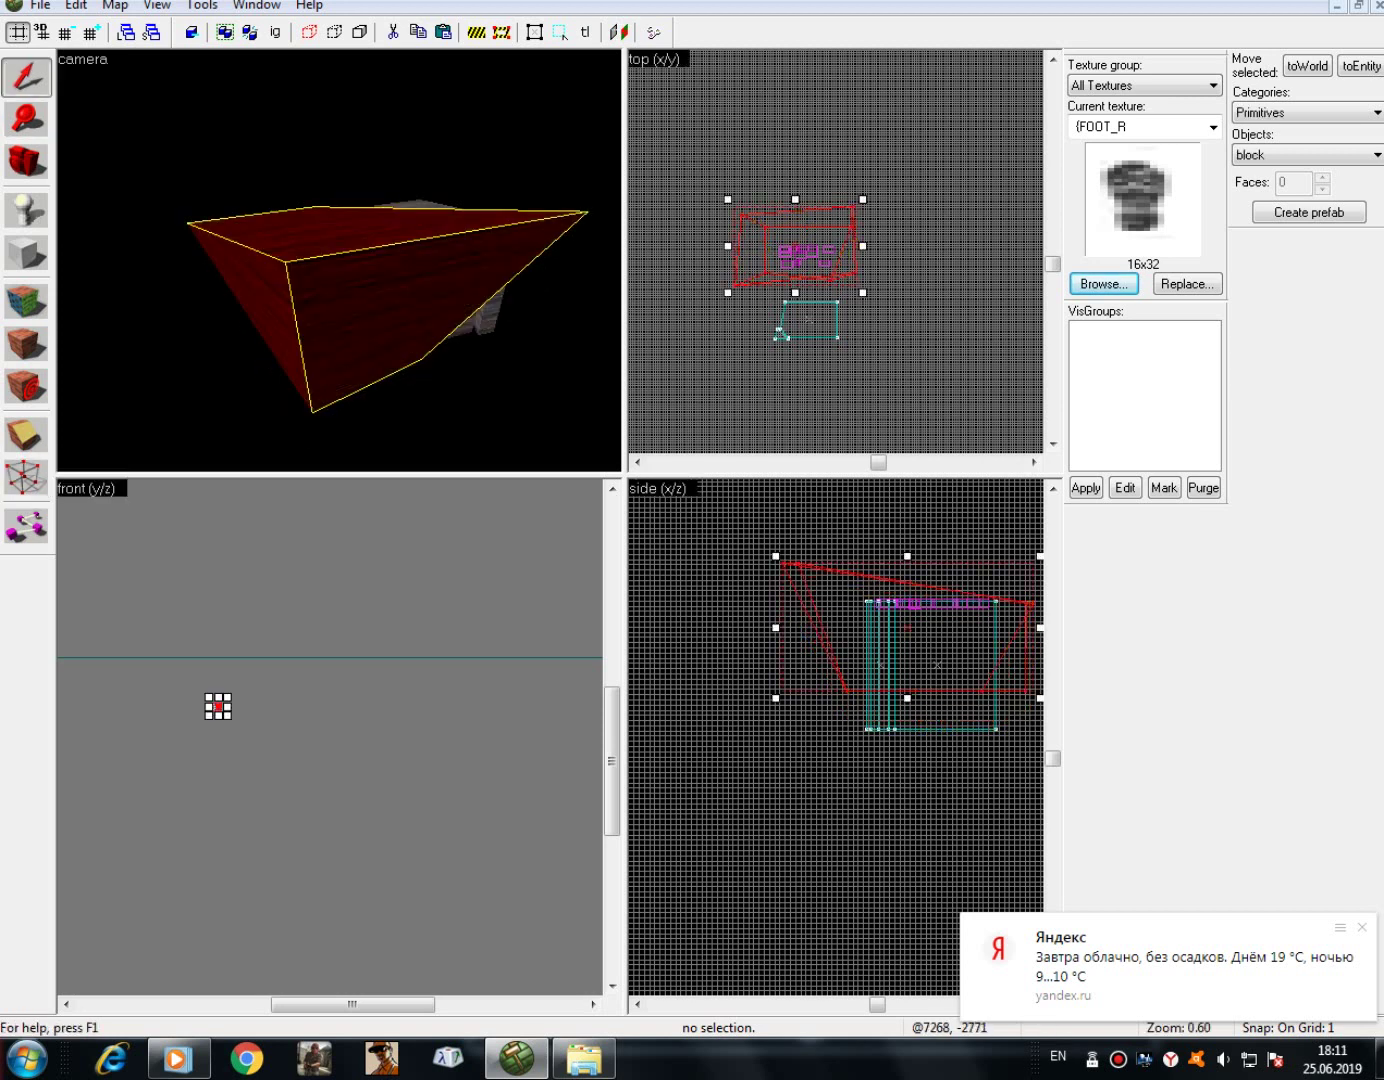
key("Escape")
- Inspect the reshaped block from several sides in the camera view and briefly show the Path tool
left_click(26, 162)
left_click_drag(339, 261, 340, 261)
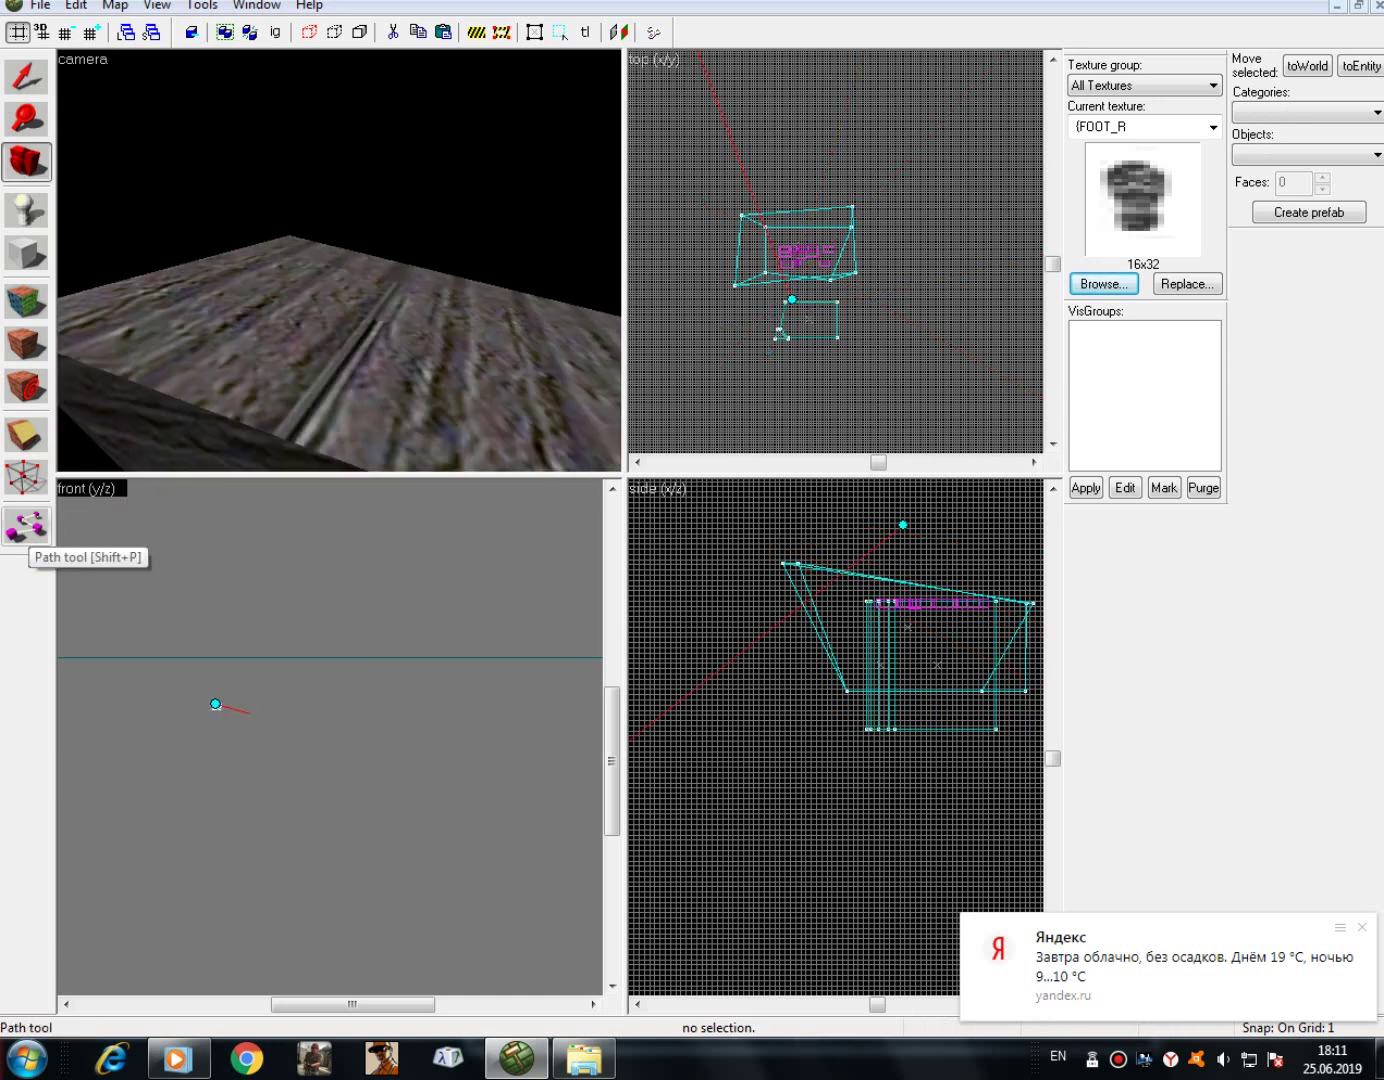
left_click(26, 525)
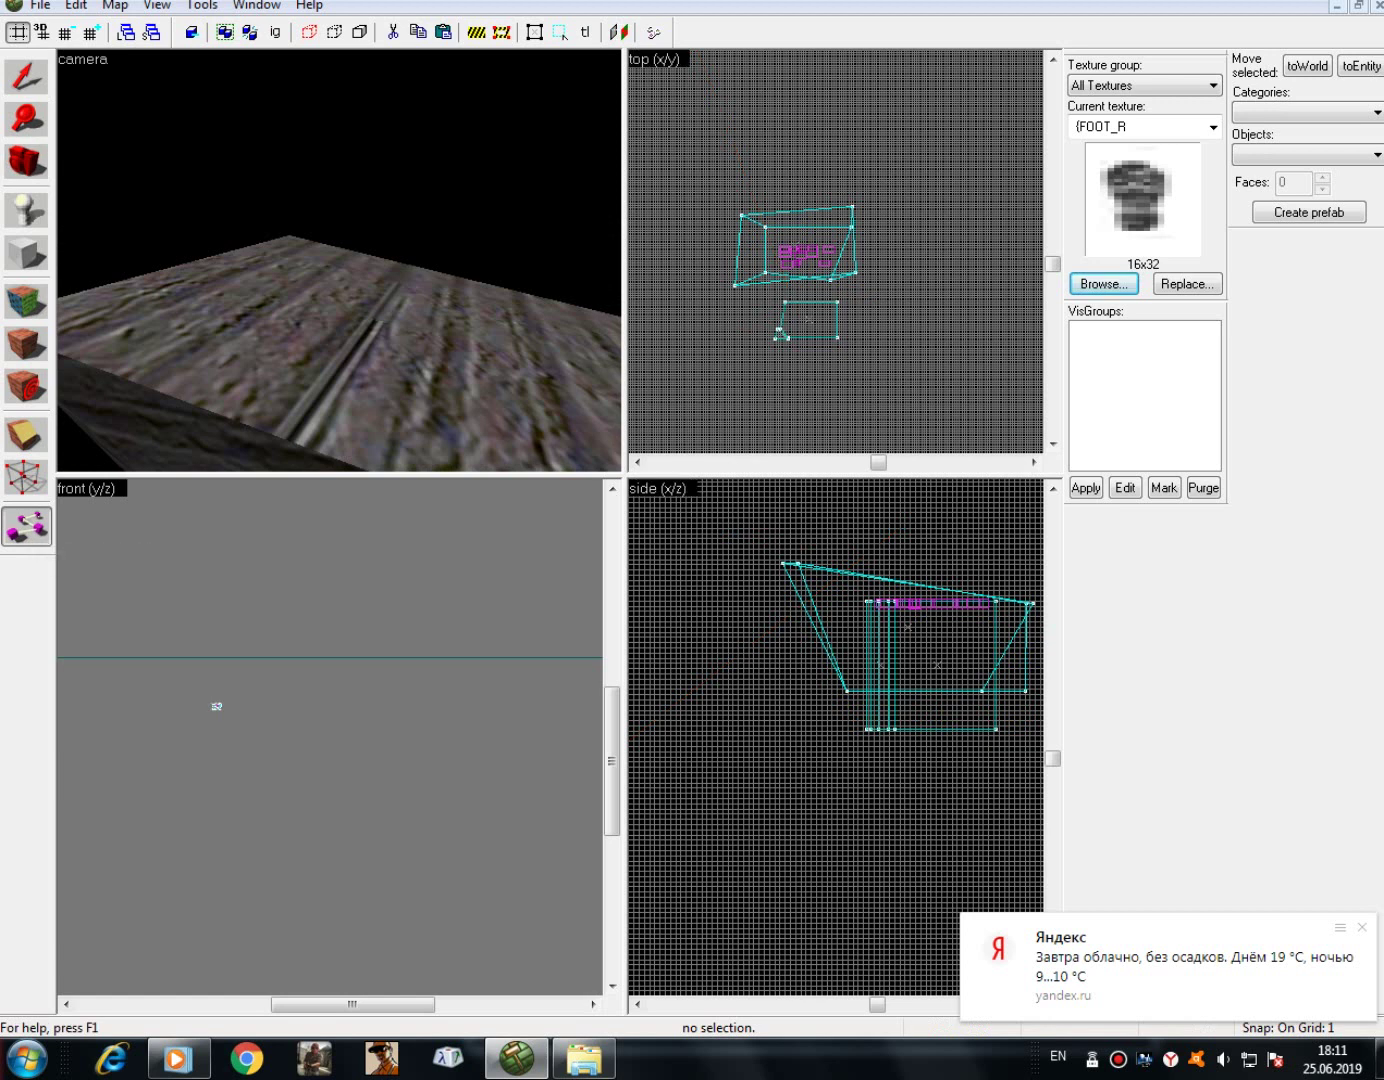
left_click(26, 77)
key("s")
key("d")
key("w")
left_click(26, 161)
left_click_drag(339, 261, 340, 261)
key("a")
key("a")
key("w")
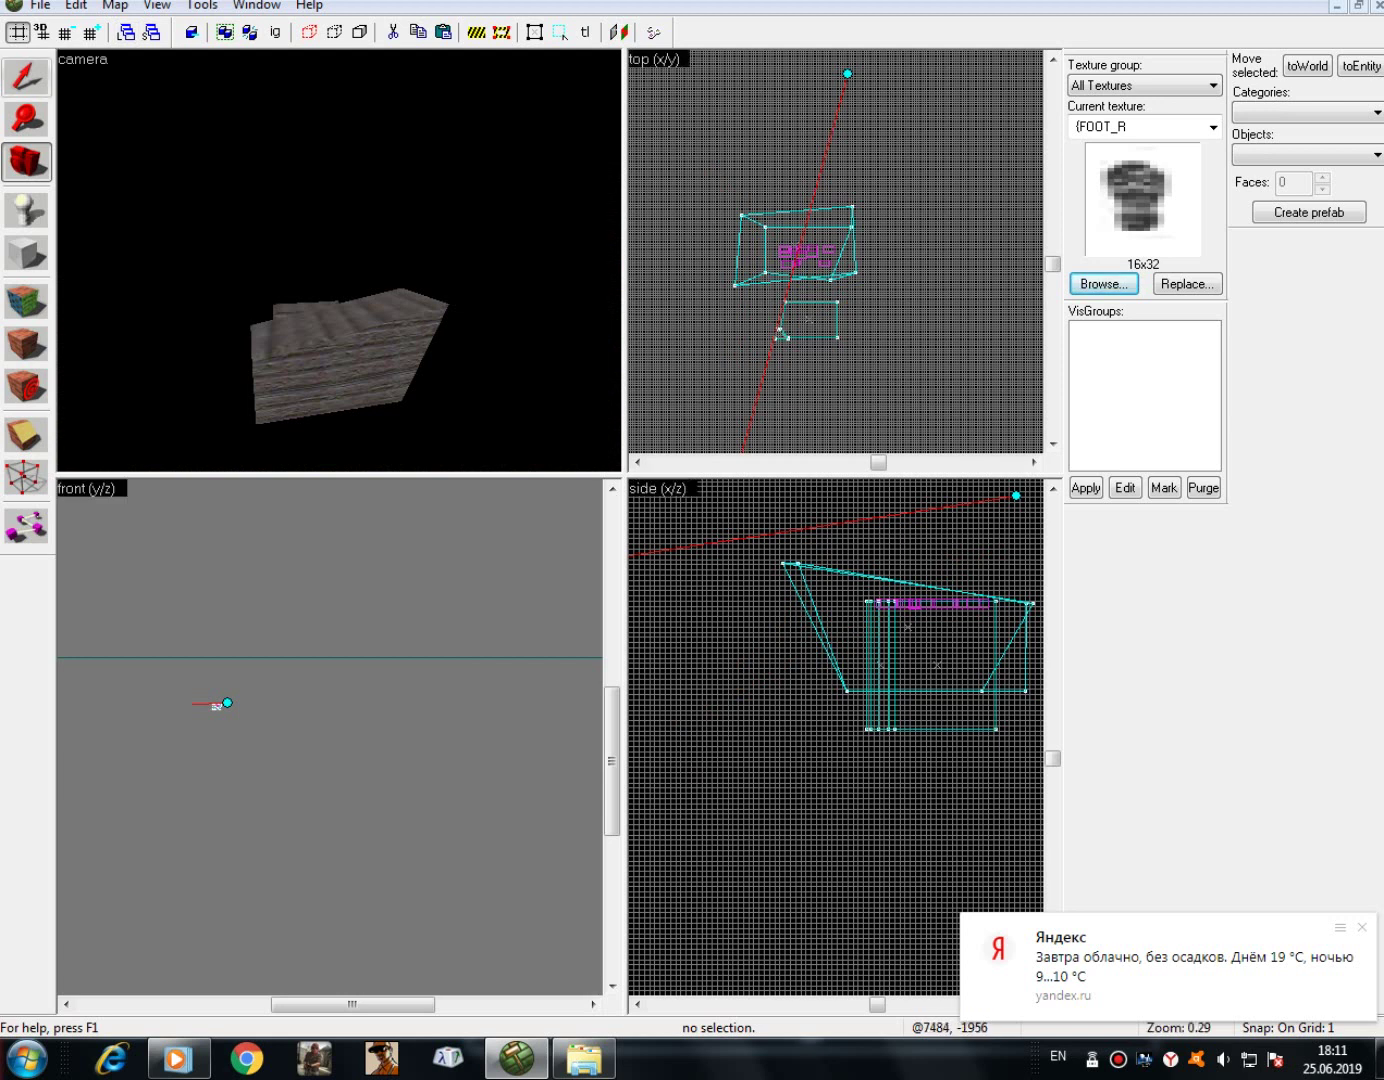
- Select the reshaped original block and delete it from the map
key("shift+s")
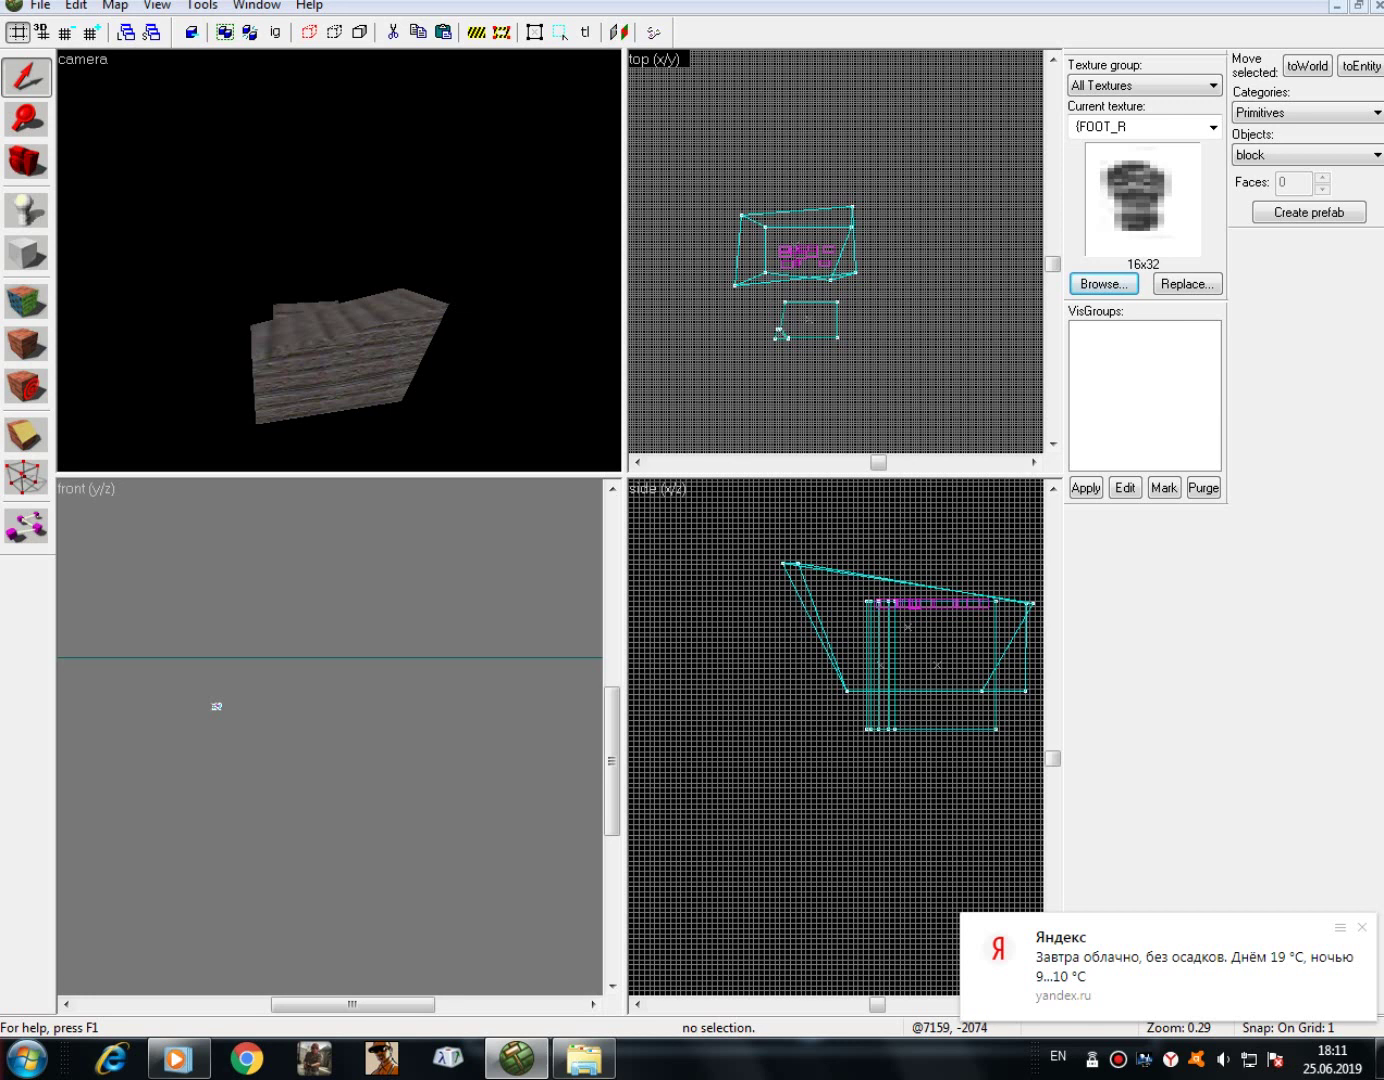
left_click(217, 706)
right_click(765, 226)
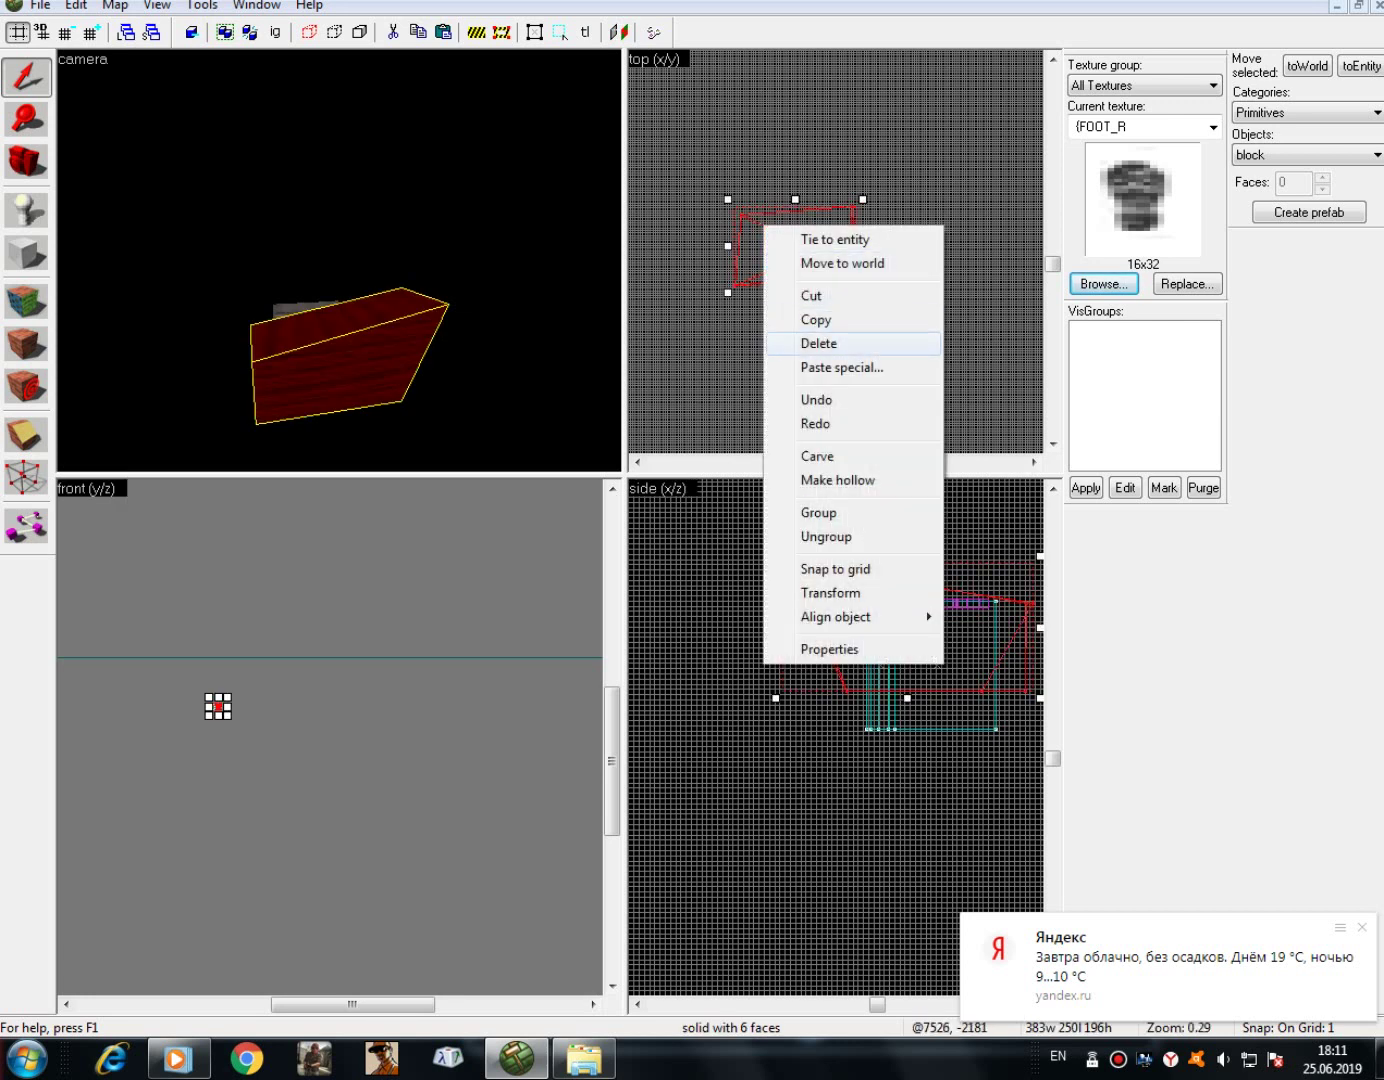
left_click(818, 343)
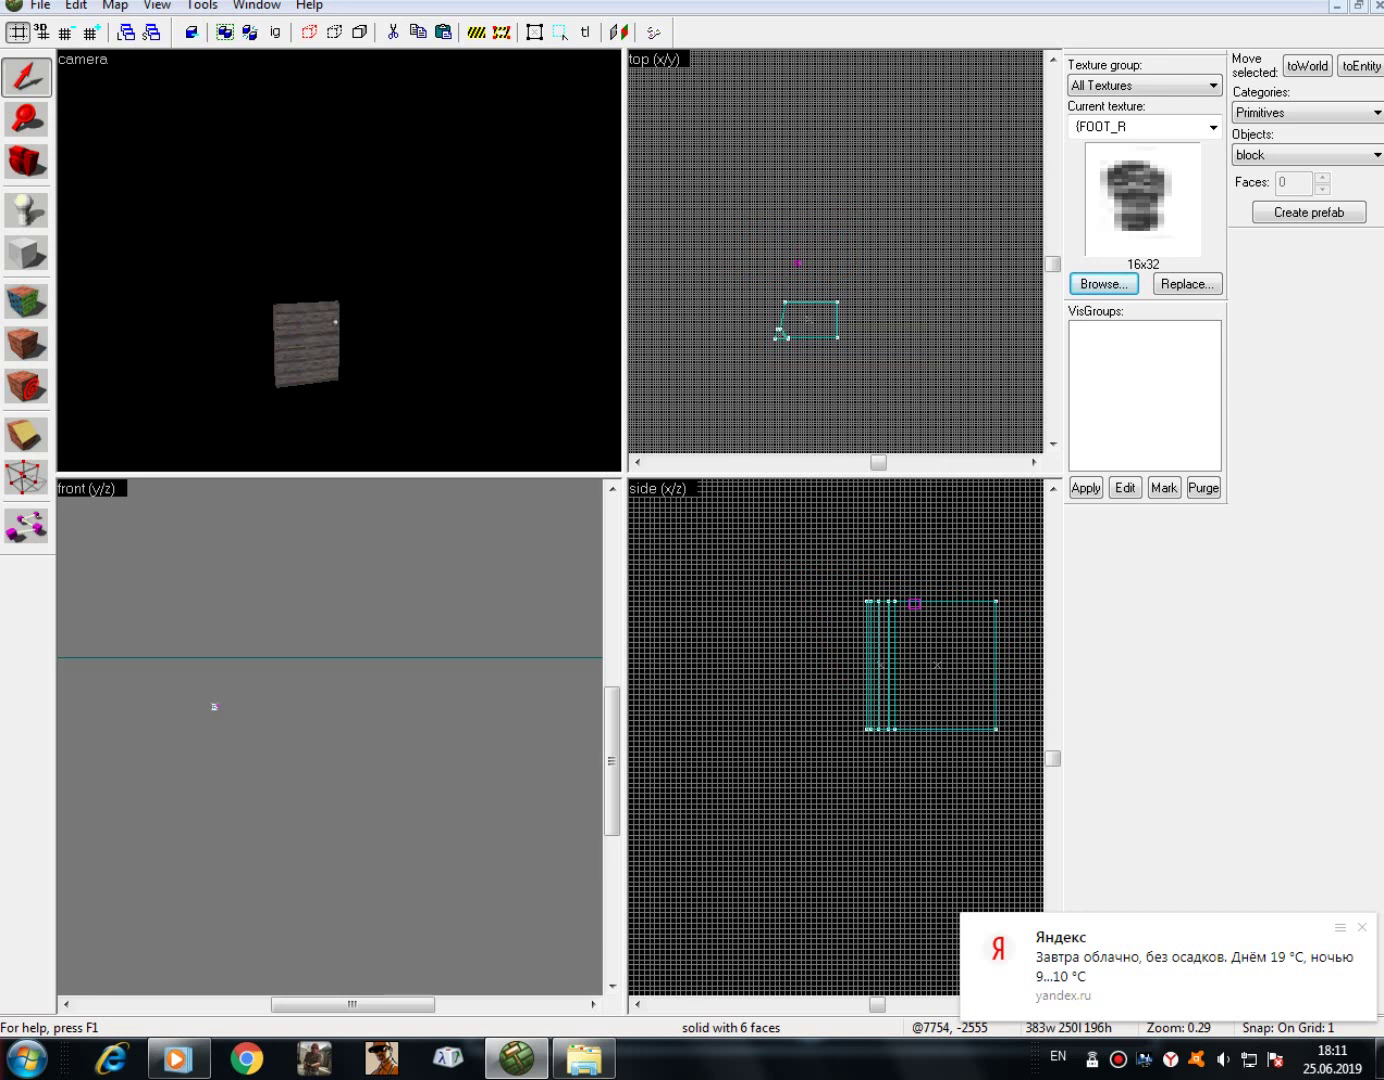
- Select the remaining copied block, review the commands available for it, and deselect it without applying any
left_click(25, 162)
mouse_move(339, 261)
left_mouse_down()
mouse_move(345, 240)
mouse_move(340, 260)
left_mouse_up()
left_click(26, 76)
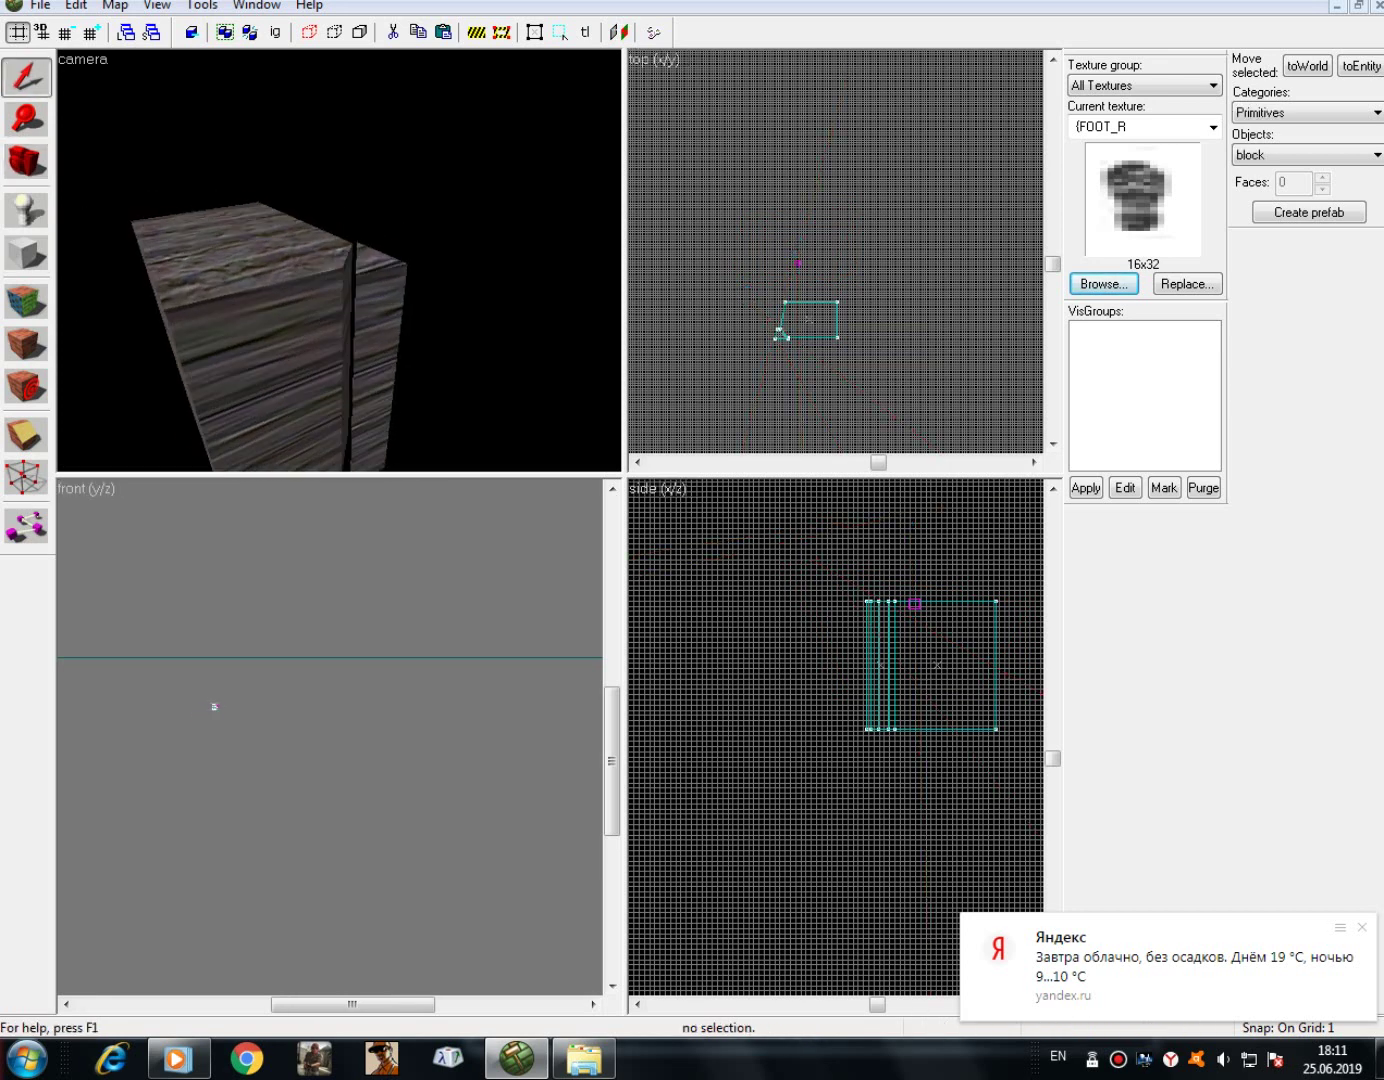
left_click(272, 307)
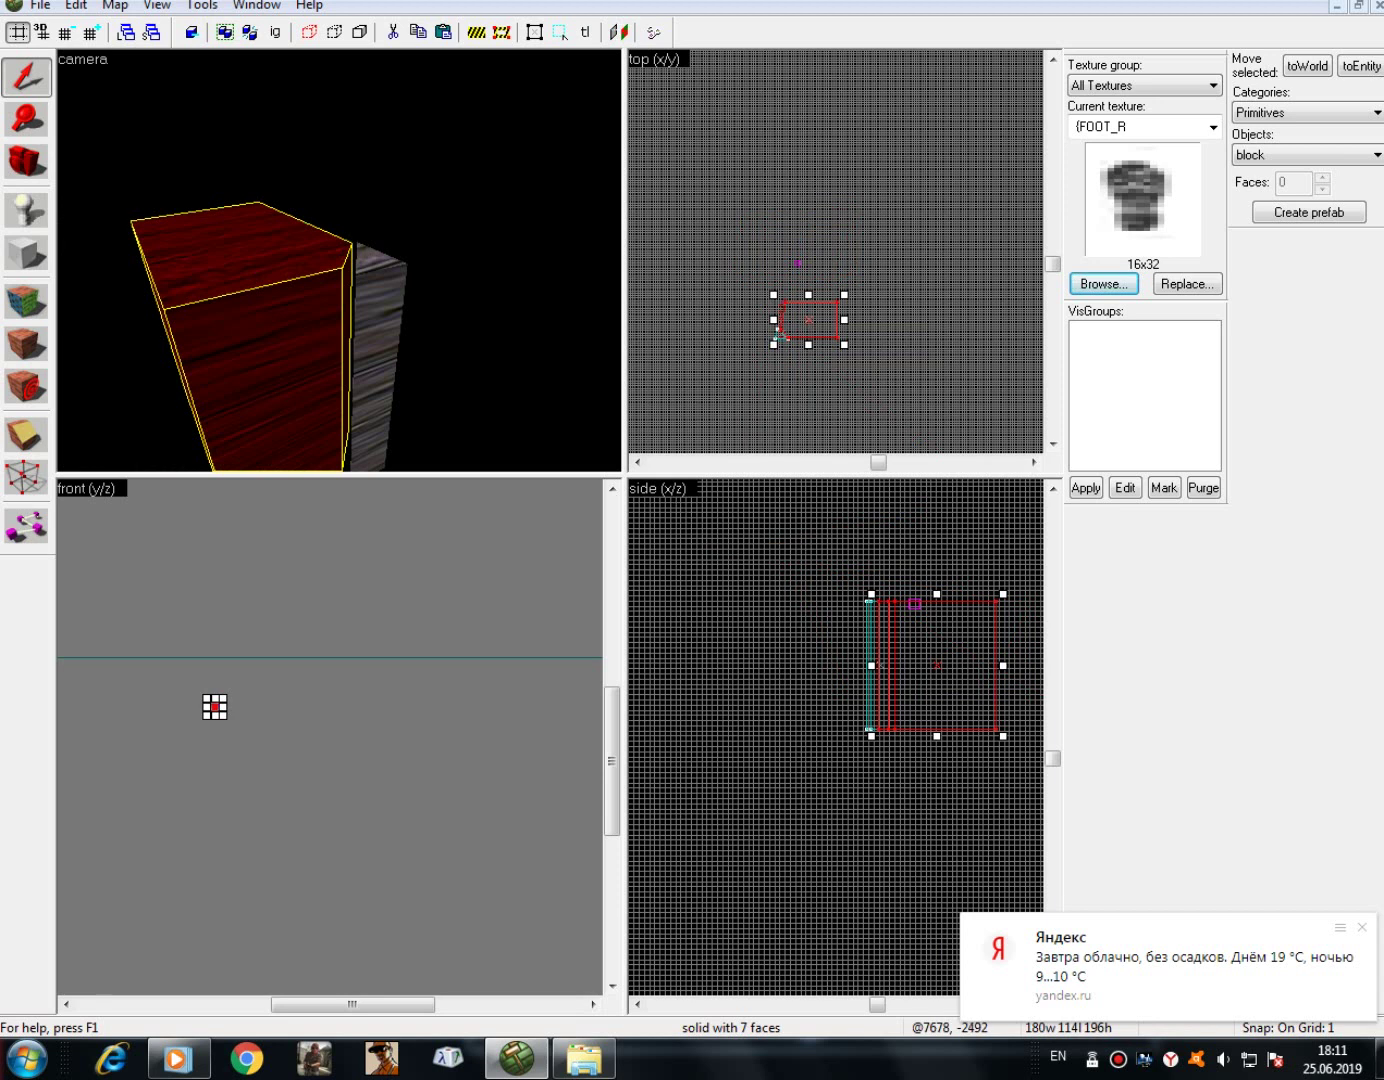
right_click(810, 321)
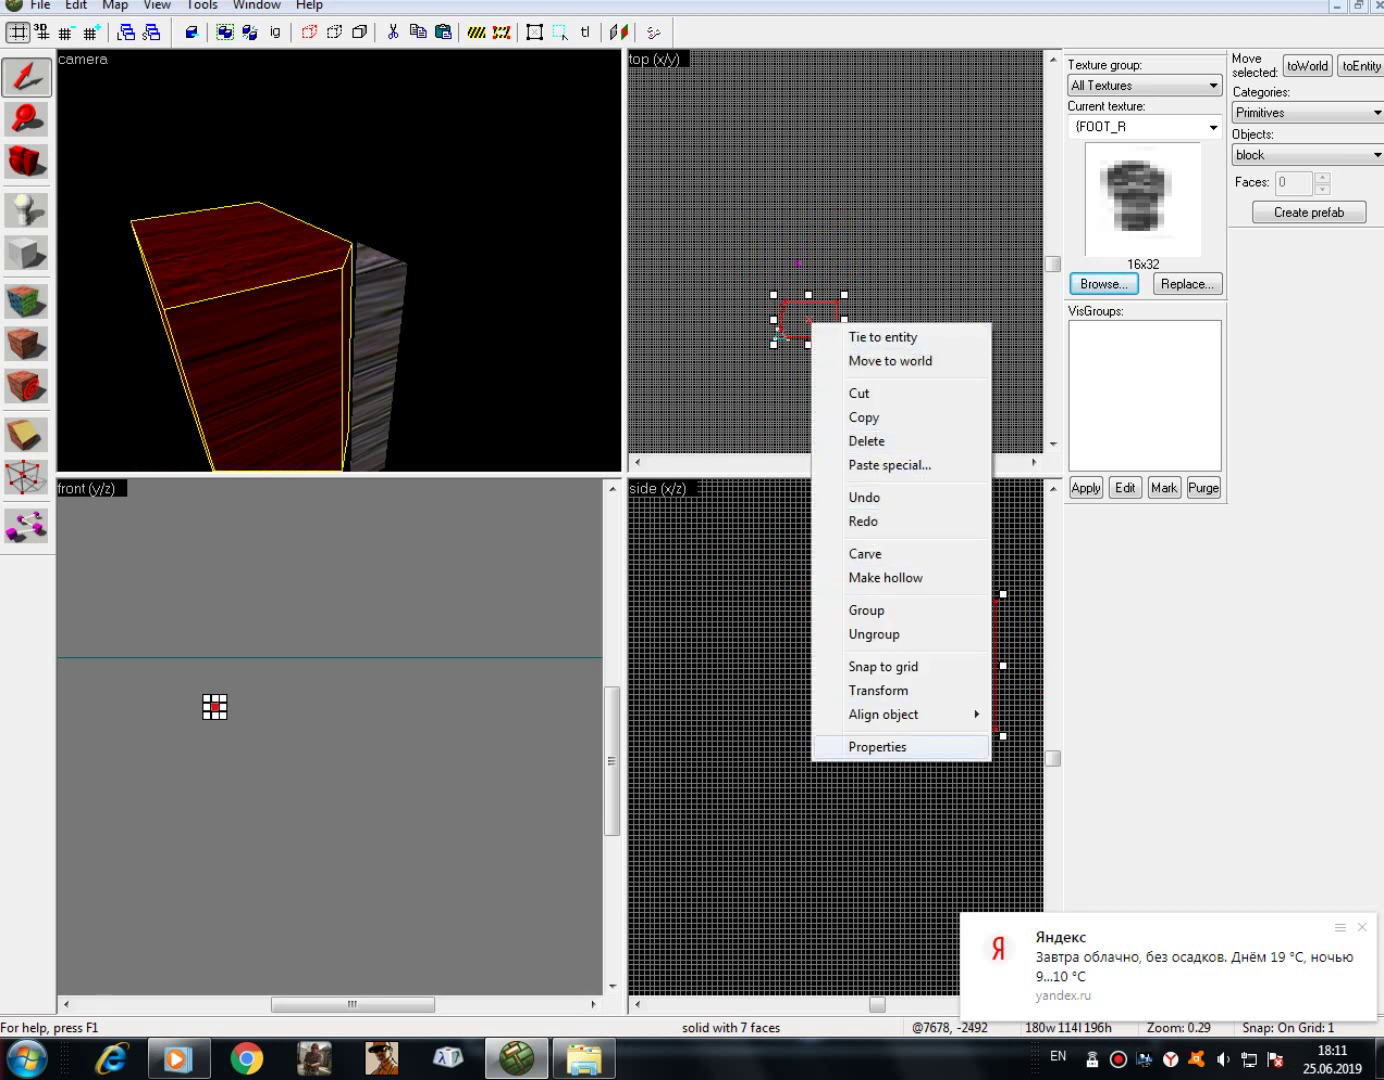
left_click(996, 301)
left_click(996, 300)
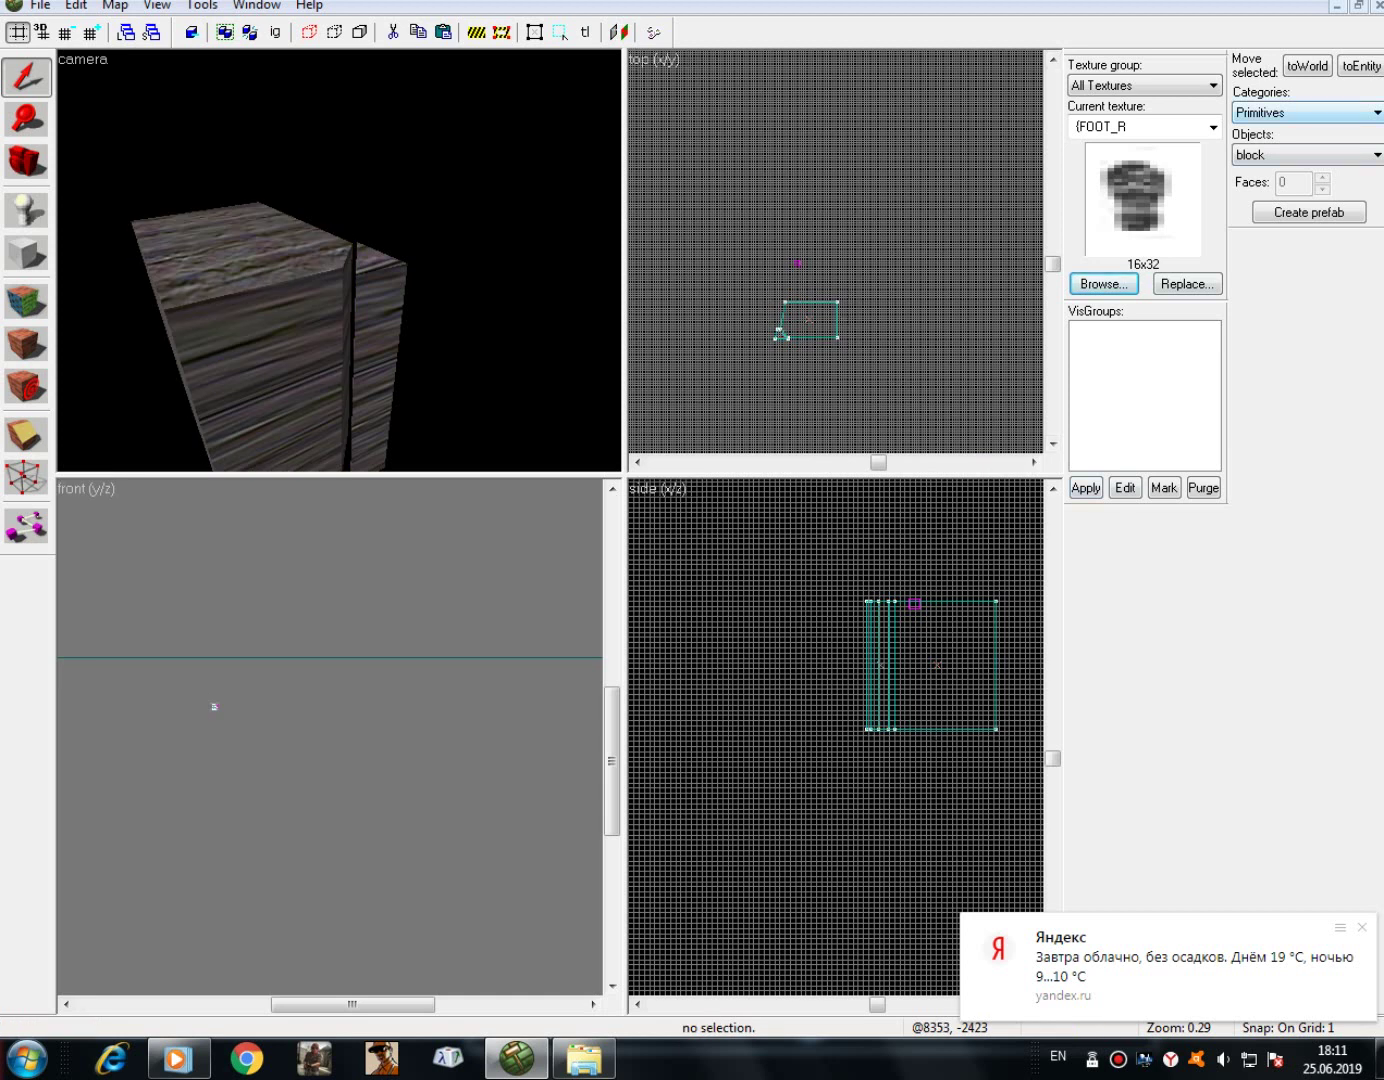
- Insert the "Tan Computer 1, west" prefab from the Computers category
left_click(1311, 114)
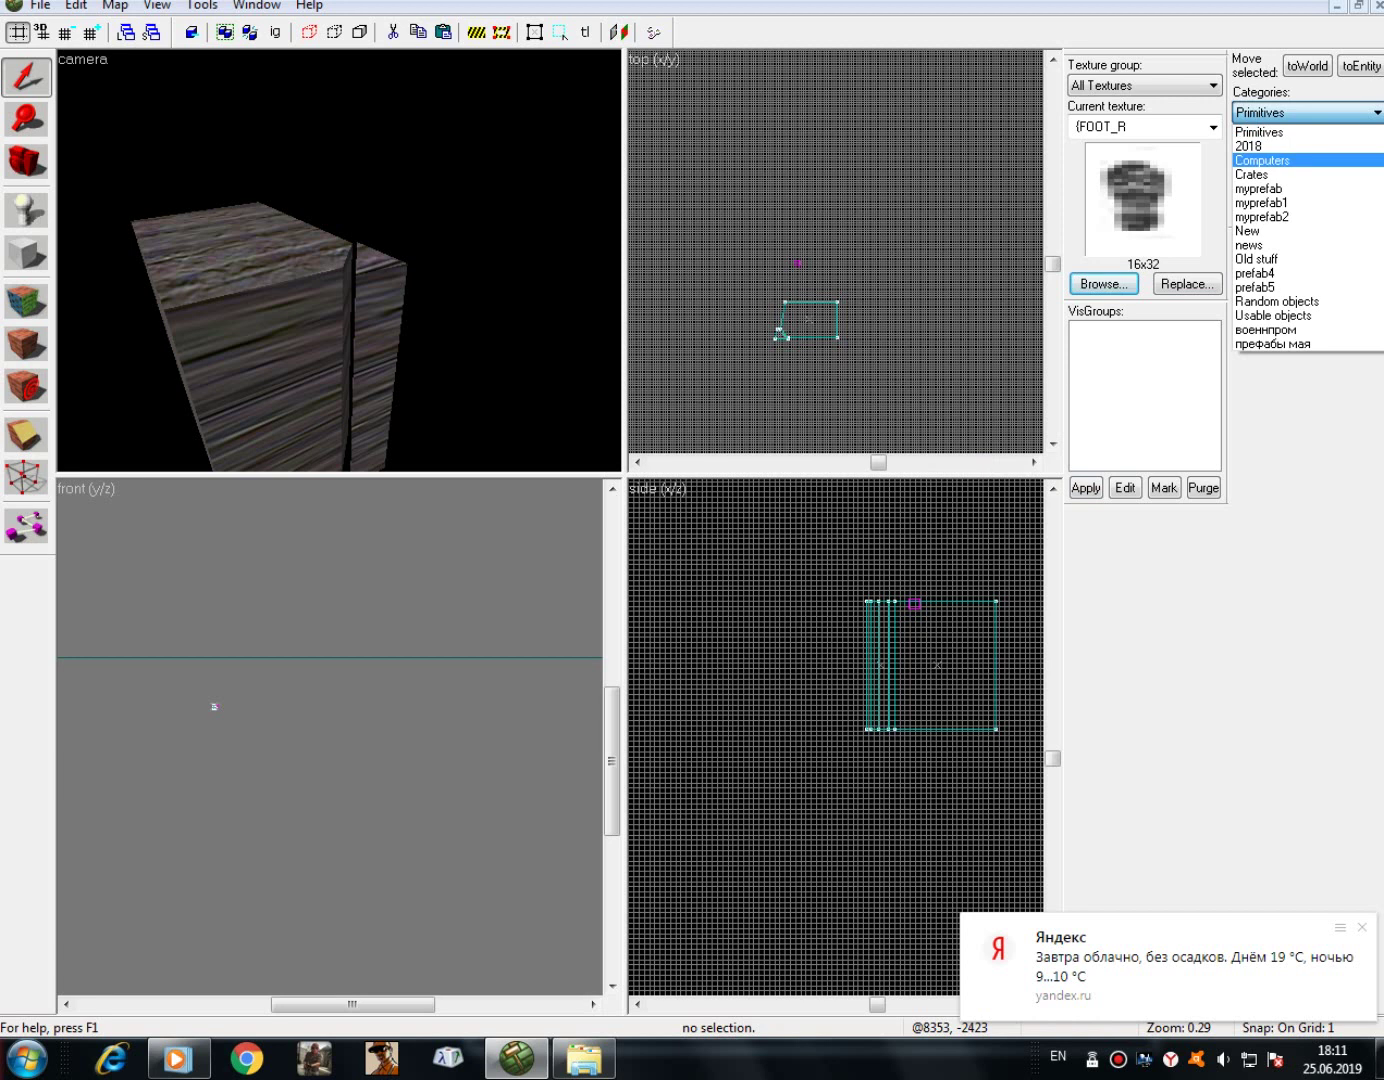
left_click(1269, 160)
left_click(1308, 155)
left_click(1300, 245)
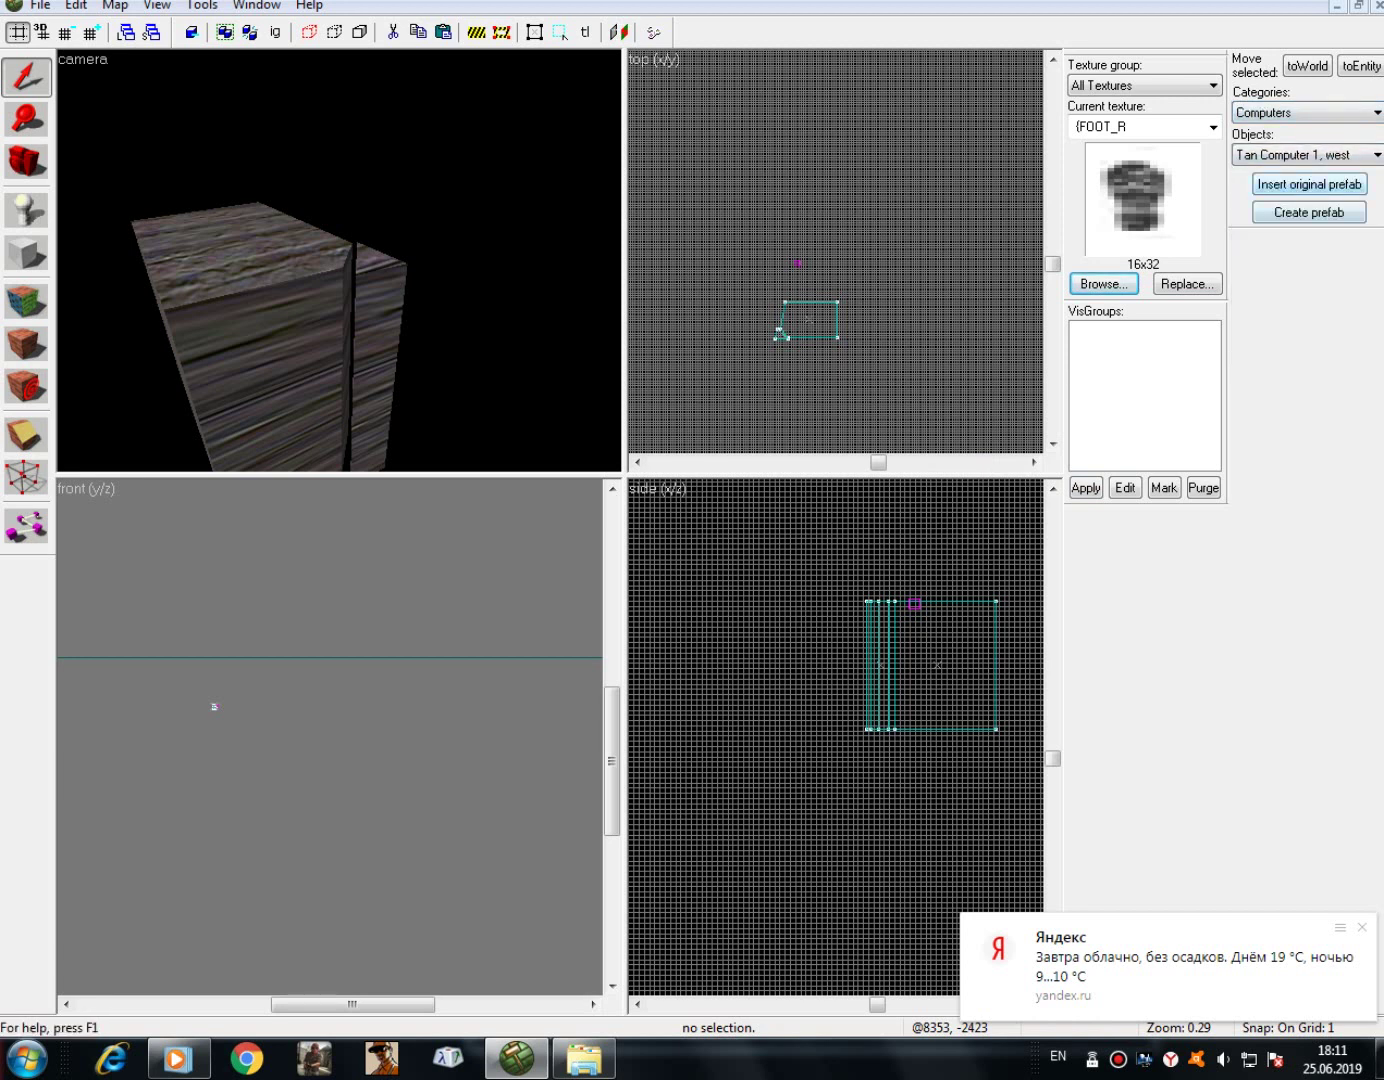
left_click(1309, 184)
- Move the inserted computer prefab over to the copied block, adjusting its position in the top and front views
left_click_drag(834, 251, 811, 287)
scroll(811, 285, "up", 3)
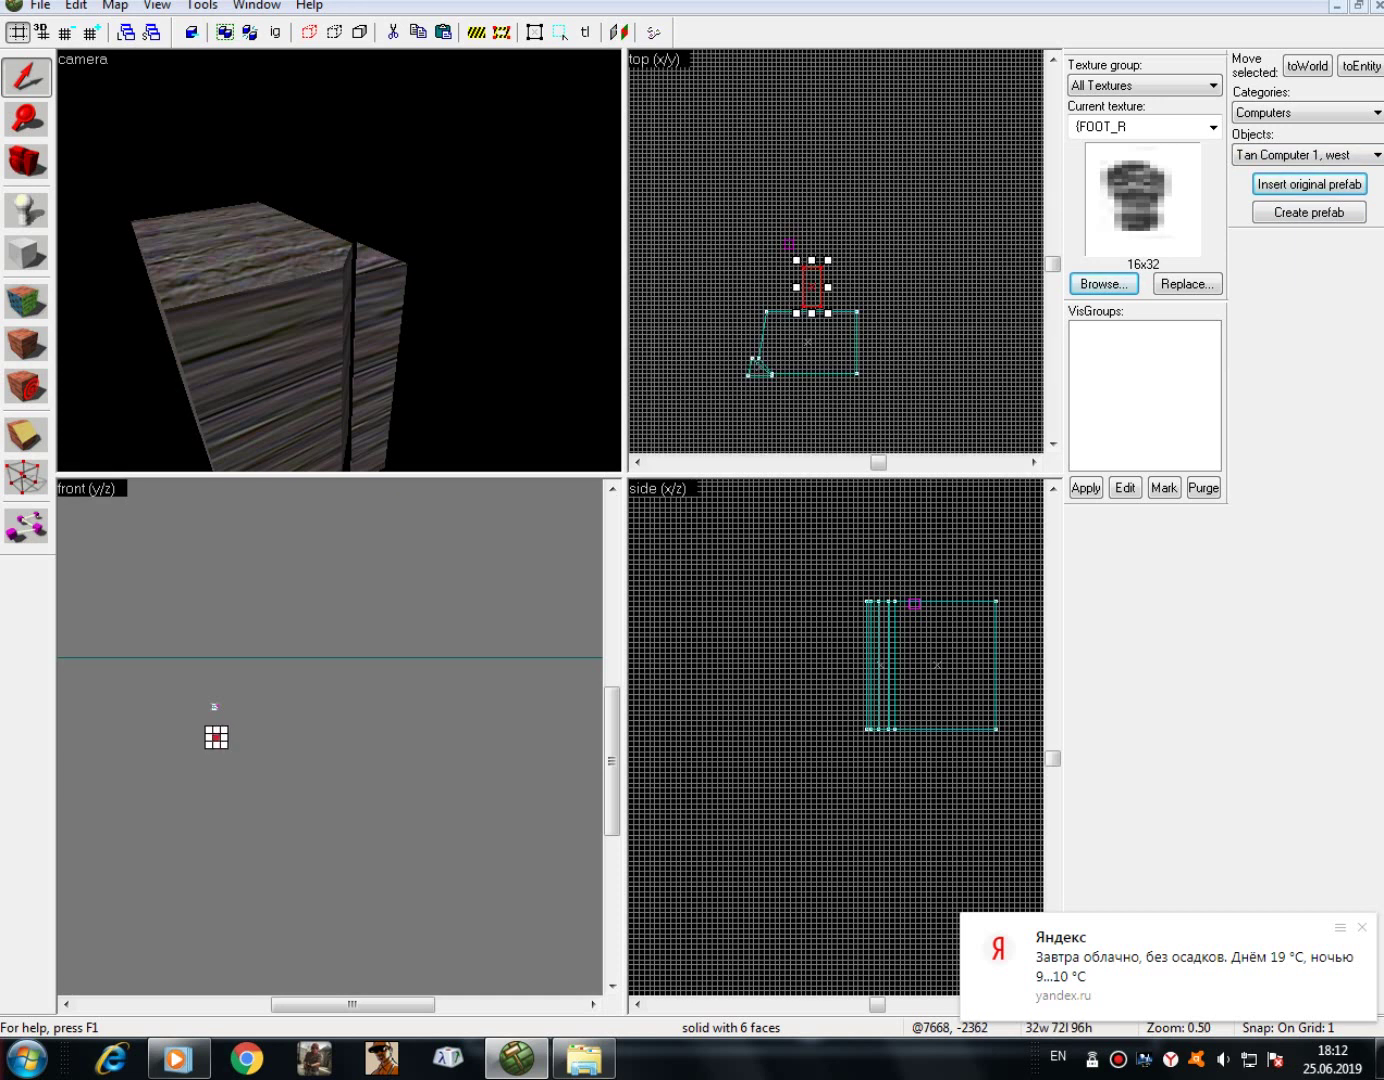
left_click_drag(811, 287, 802, 289)
scroll(215, 734, "up", 6)
scroll(230, 748, "up", 3)
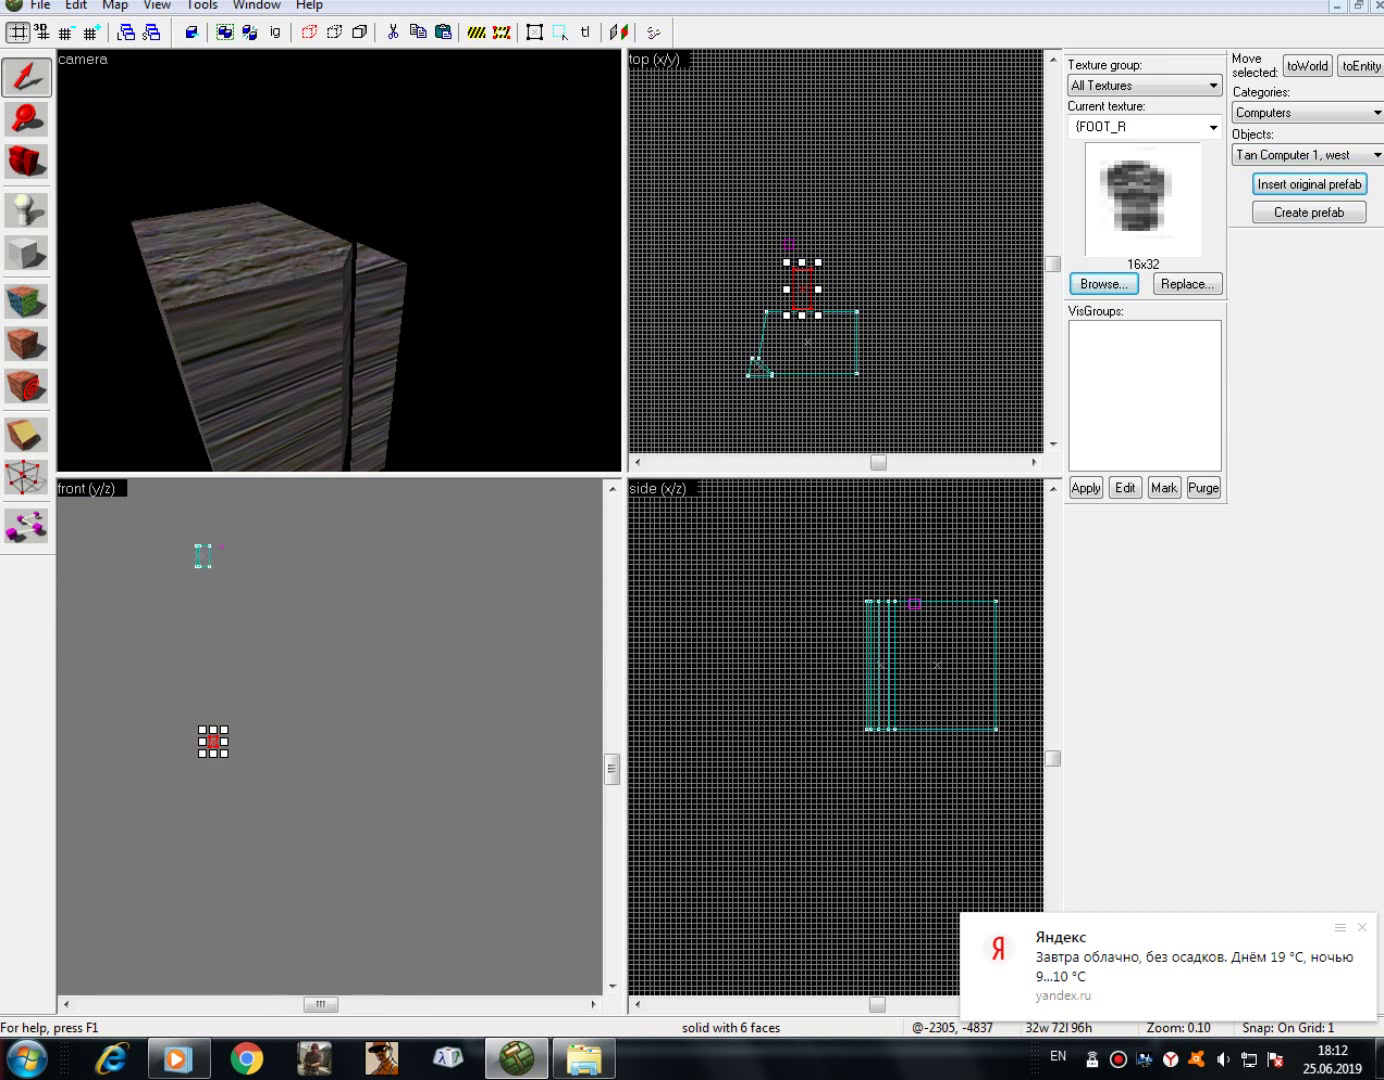
left_click_drag(213, 741, 204, 552)
- Raise the computer prefab in the side view so that it stands on top of the copied block, then deselect it
left_click(26, 162)
left_click_drag(338, 259, 338, 260)
key("d")
key("s")
key("d")
key("shift+s")
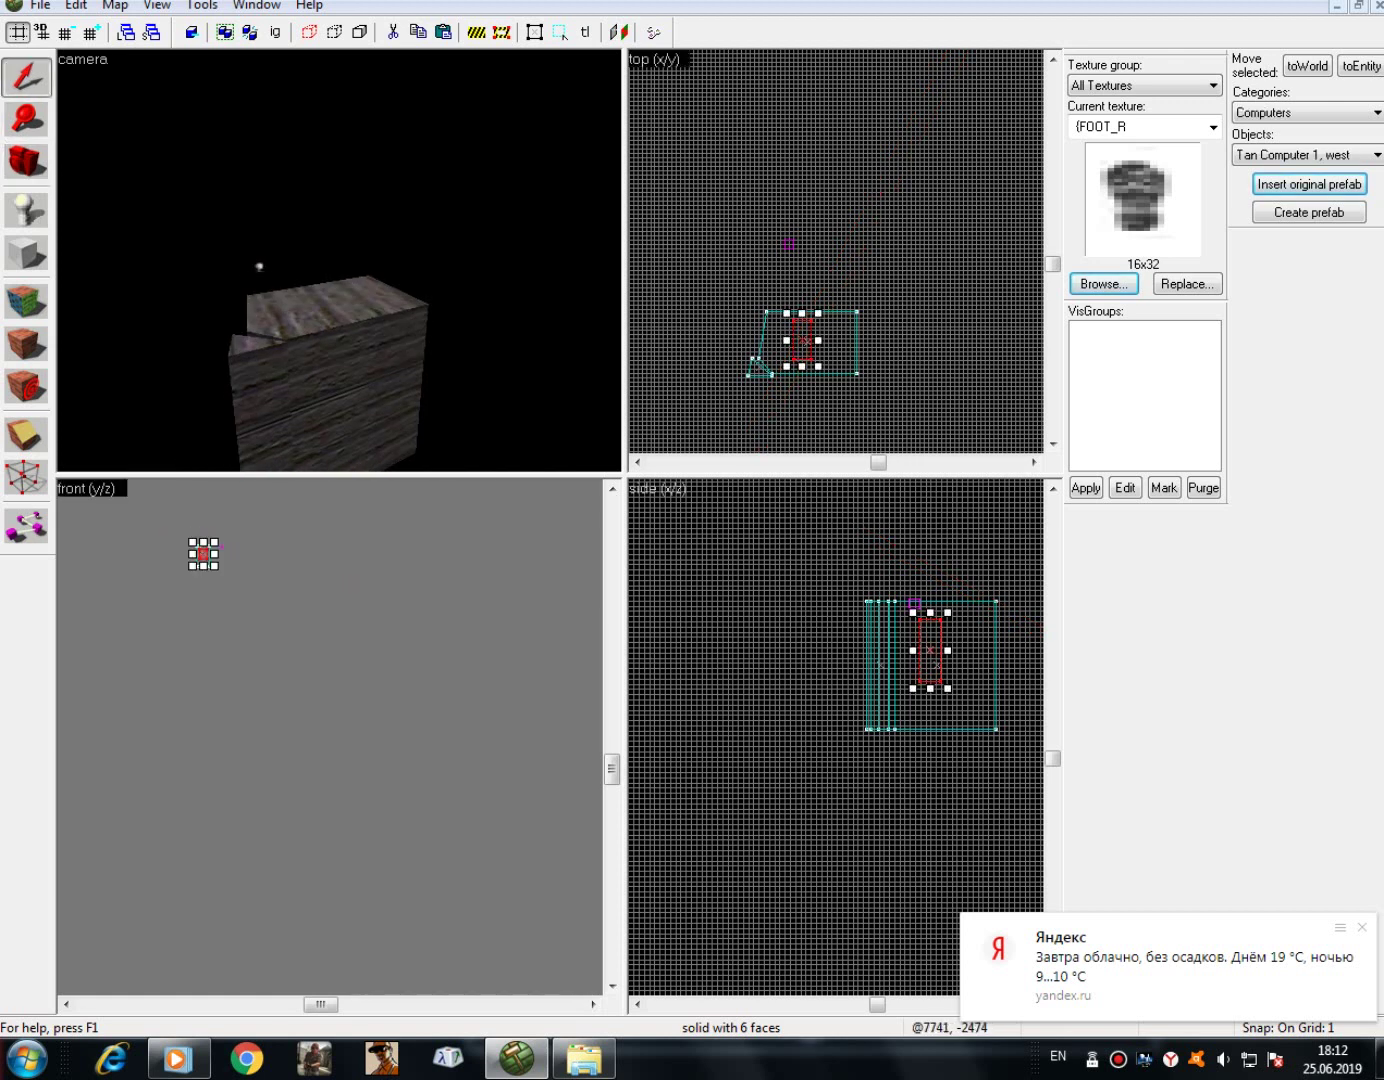
left_click_drag(930, 650, 943, 564)
key("w")
key("a")
key("w")
key("a")
key("Escape")
- Fit the FIFTIES_CMP2A2 texture to the computer's front face in the face properties
key("w")
left_click(26, 161)
left_click_drag(300, 260, 339, 259)
key("a")
key("w")
left_click(26, 300)
left_click(289, 299)
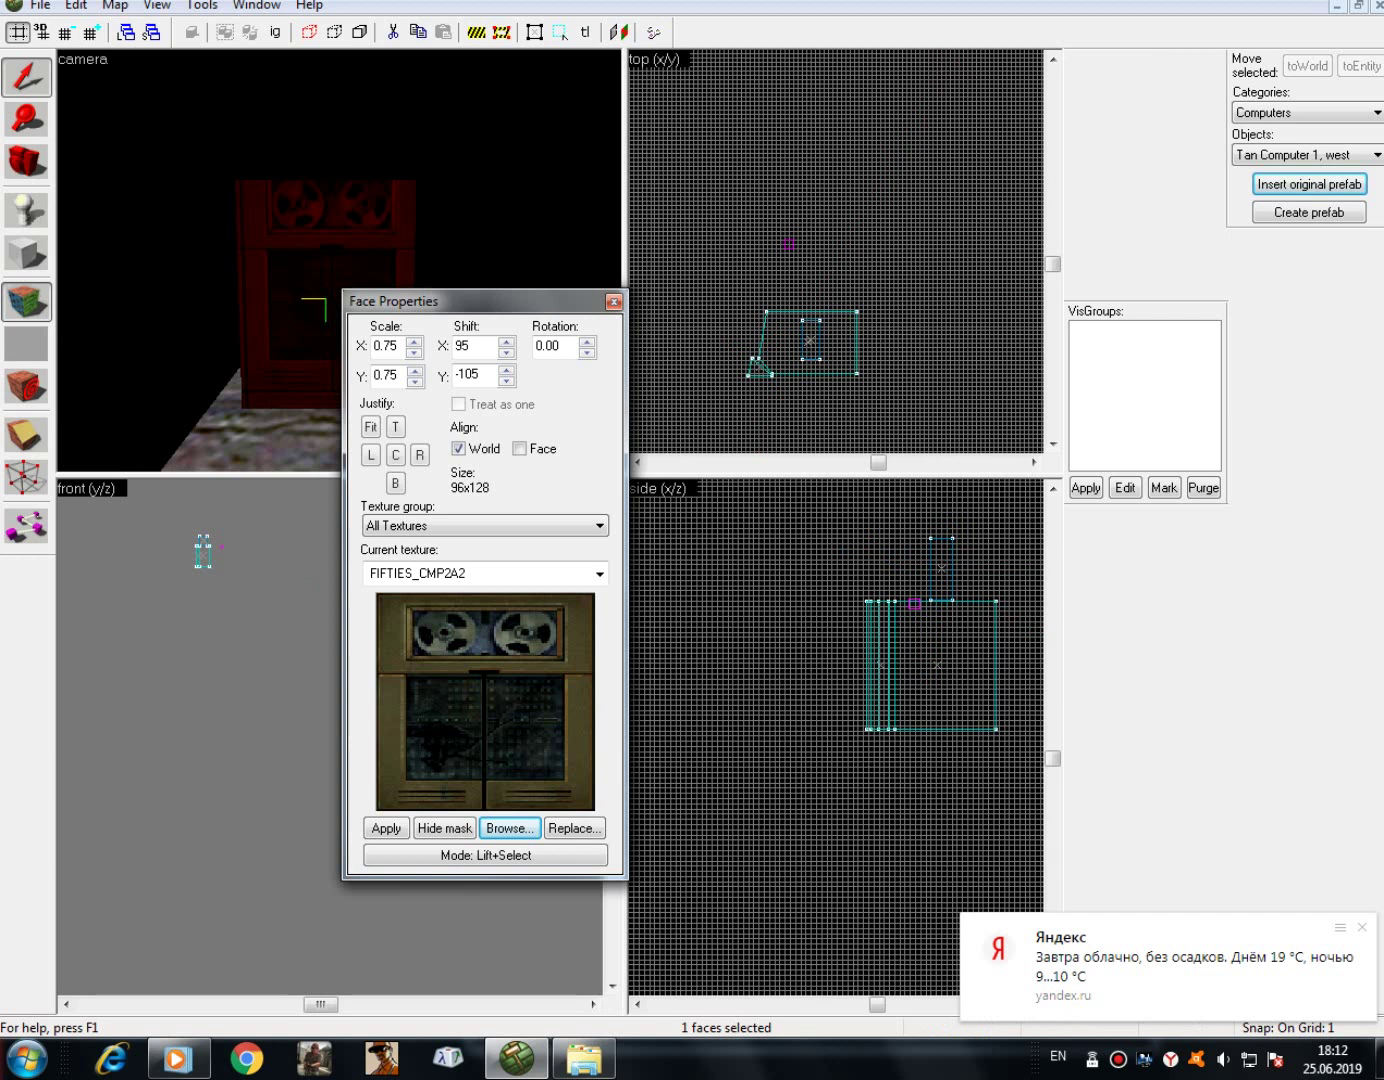
left_click(369, 427)
left_click(614, 301)
- Select the computer solid and widen it to about 87 units in the top view
key("a")
left_click(26, 161)
key("a")
left_click_drag(300, 259, 339, 261)
key("a")
key("shift+s")
left_click(330, 261)
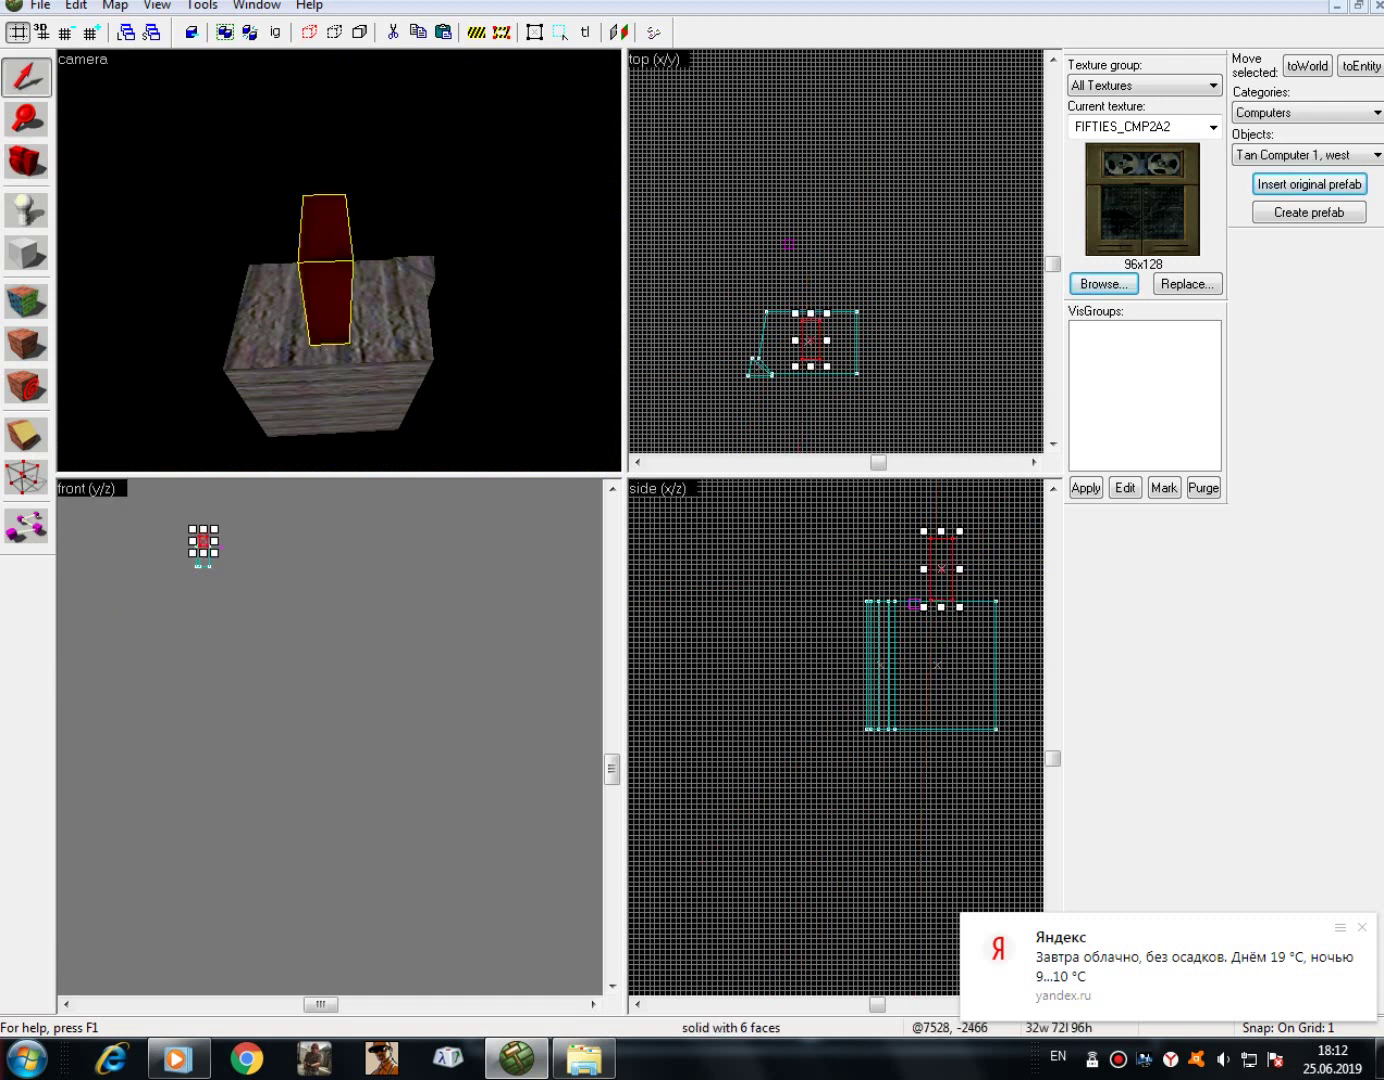
mouse_move(795, 339)
left_mouse_down()
mouse_move(776, 343)
mouse_move(839, 342)
left_mouse_up()
- Make the widened computer solid hollow with walls 16 units thick
right_click(798, 341)
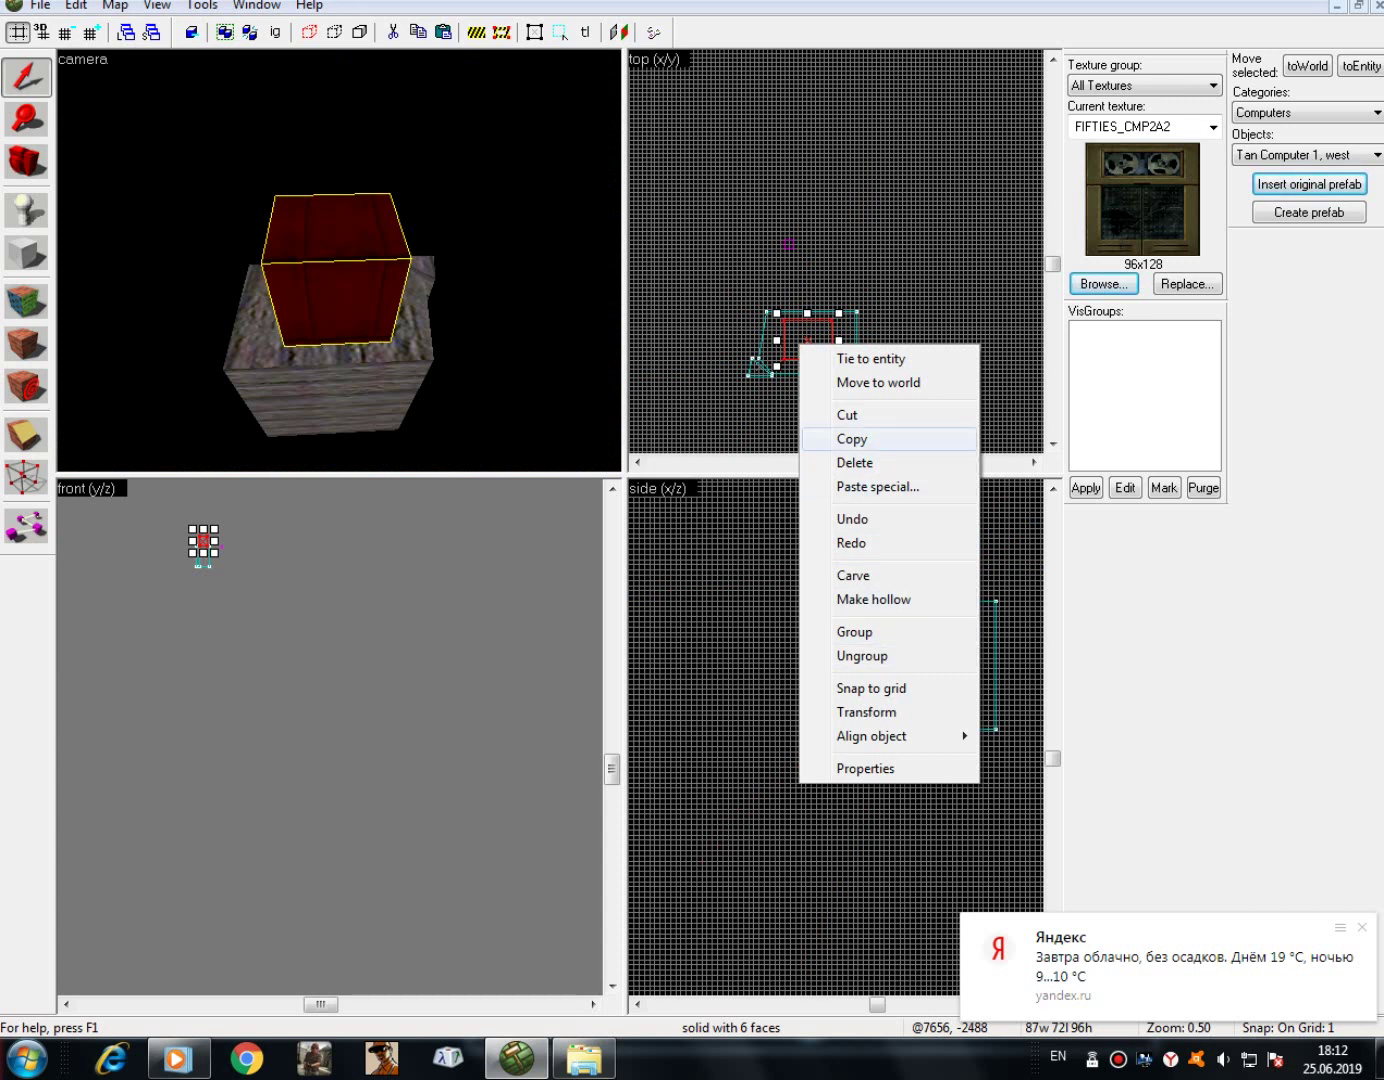
left_click(873, 599)
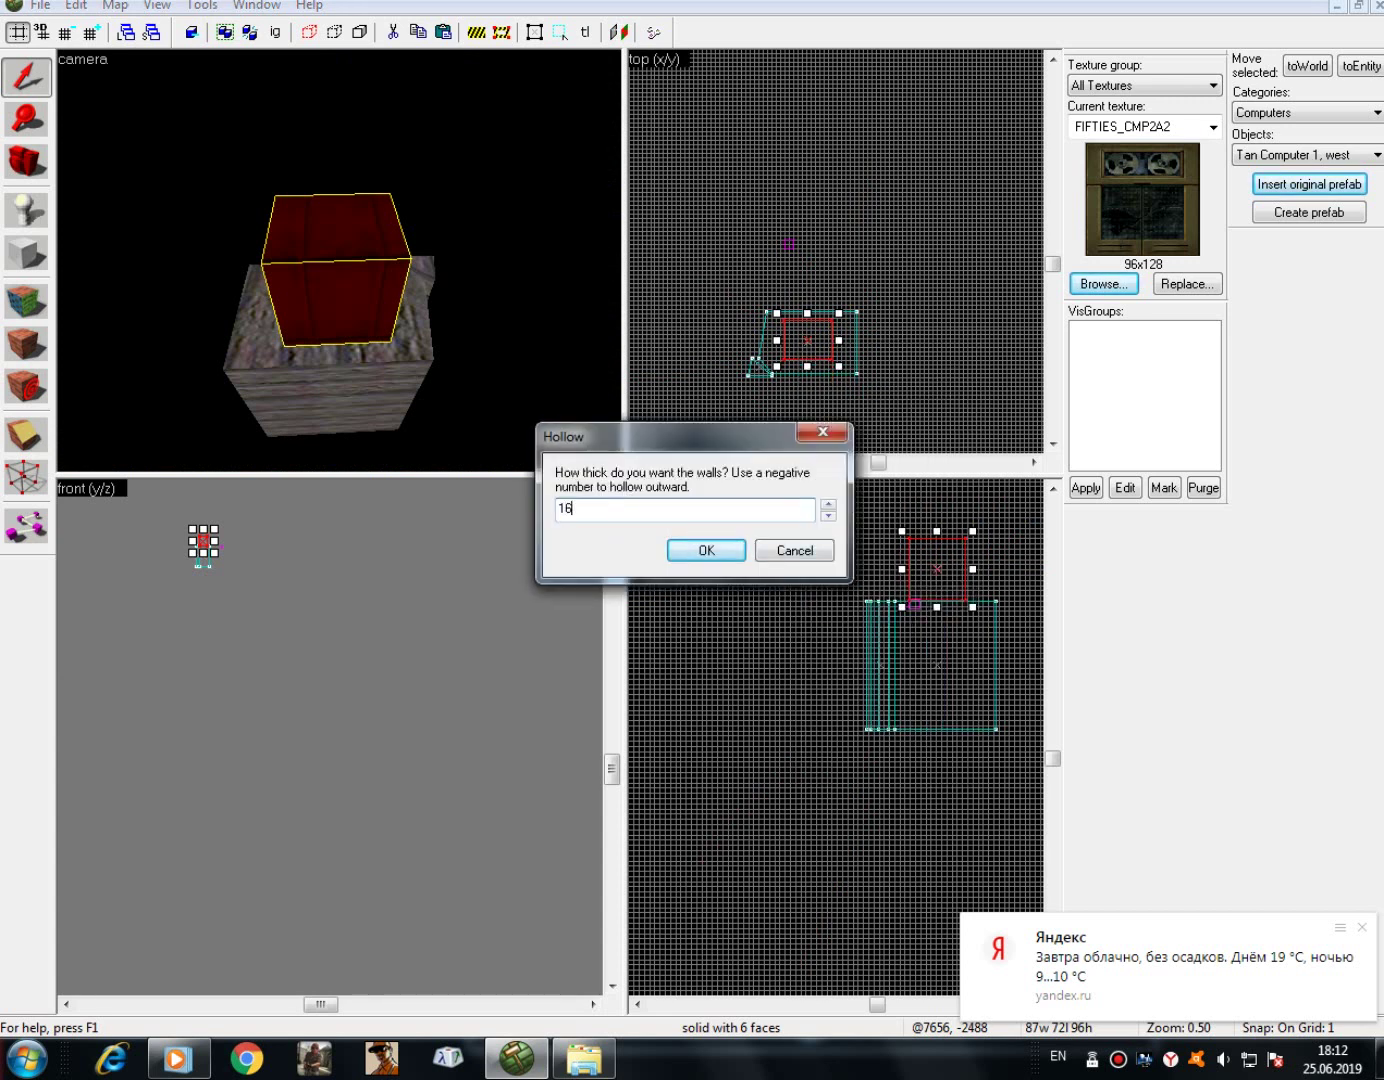
key("Return")
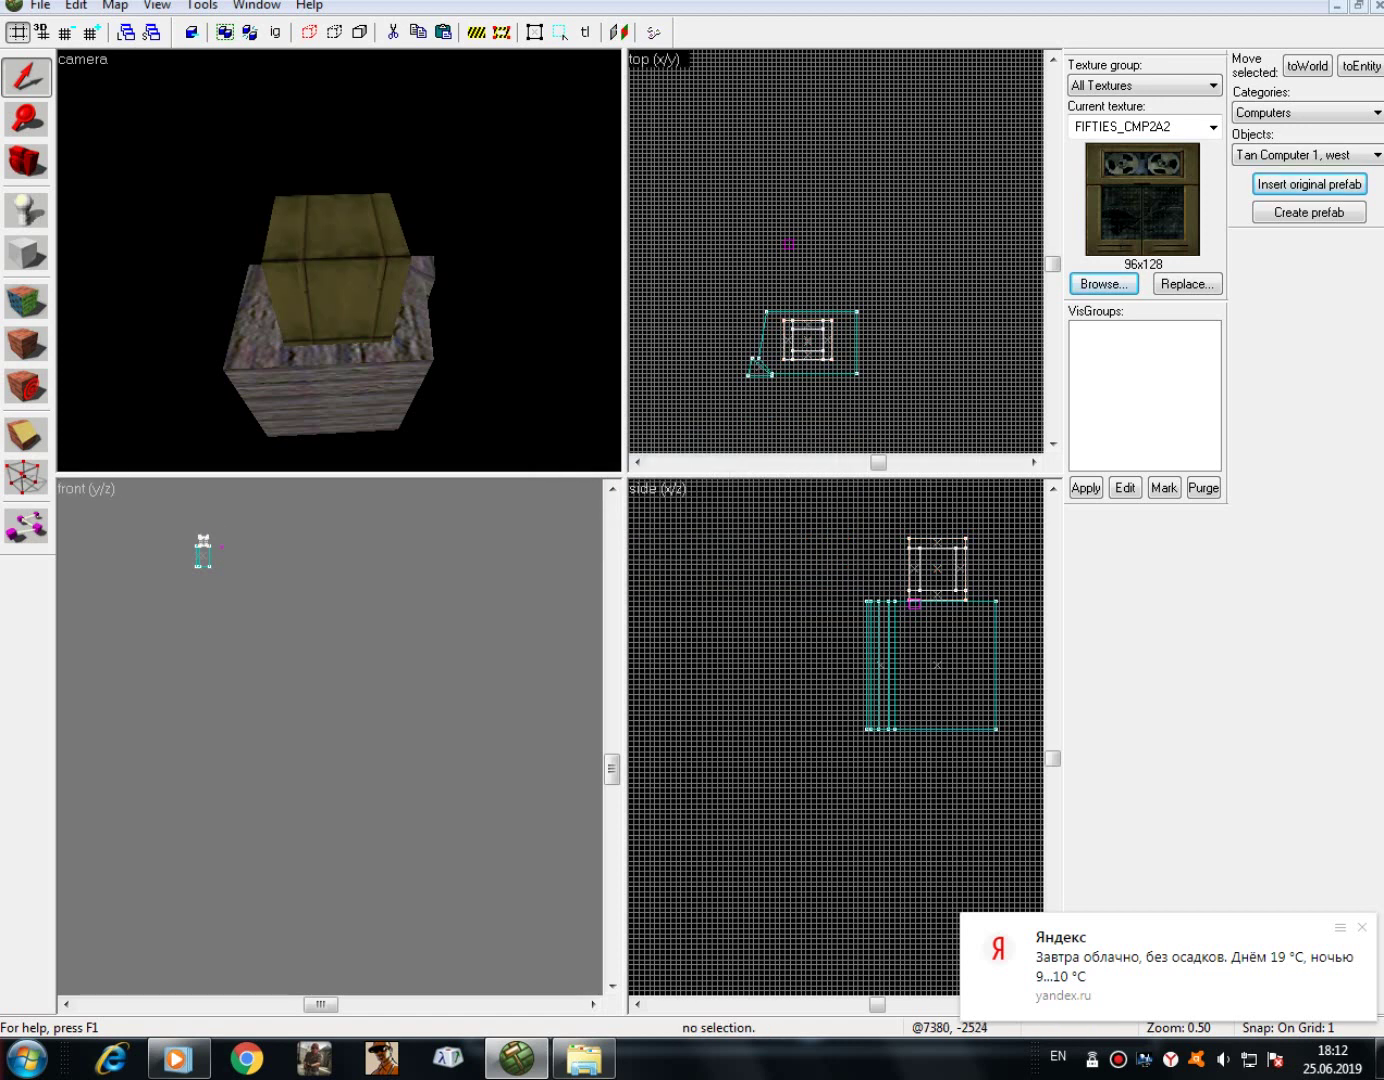
- Fly the camera into and around the hollowed computer solid to examine its interior and walls
left_click(26, 160)
scroll(339, 261, "up", 10)
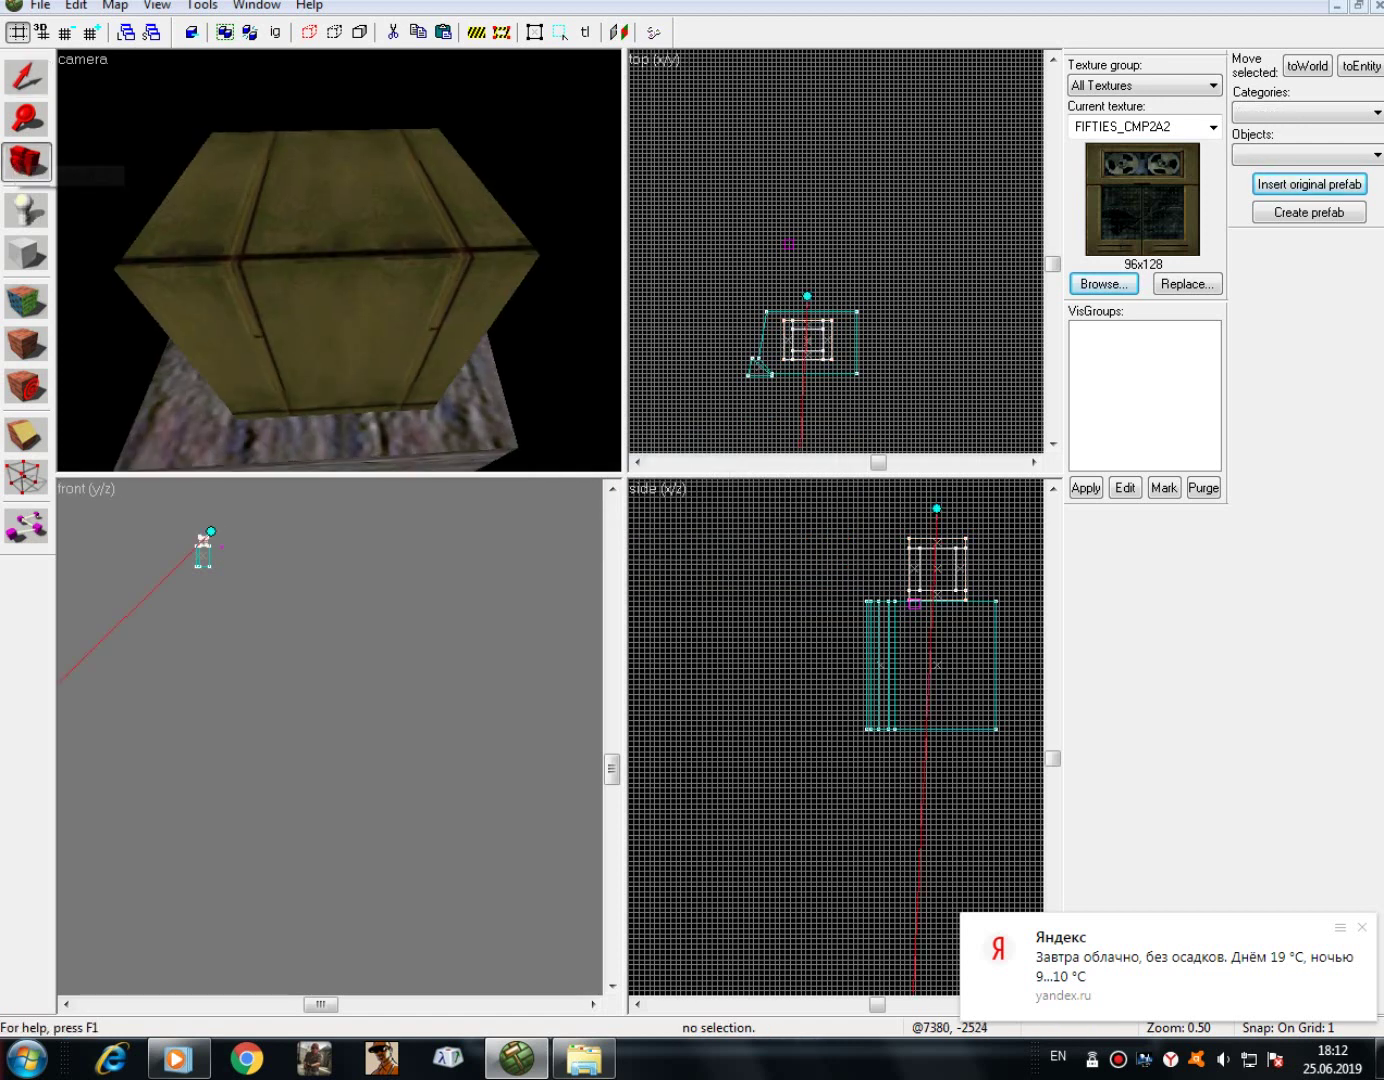
scroll(340, 260, "up", 2)
left_click_drag(339, 261, 340, 260)
right_click_drag(340, 261, 339, 261)
left_click_drag(339, 260, 339, 260)
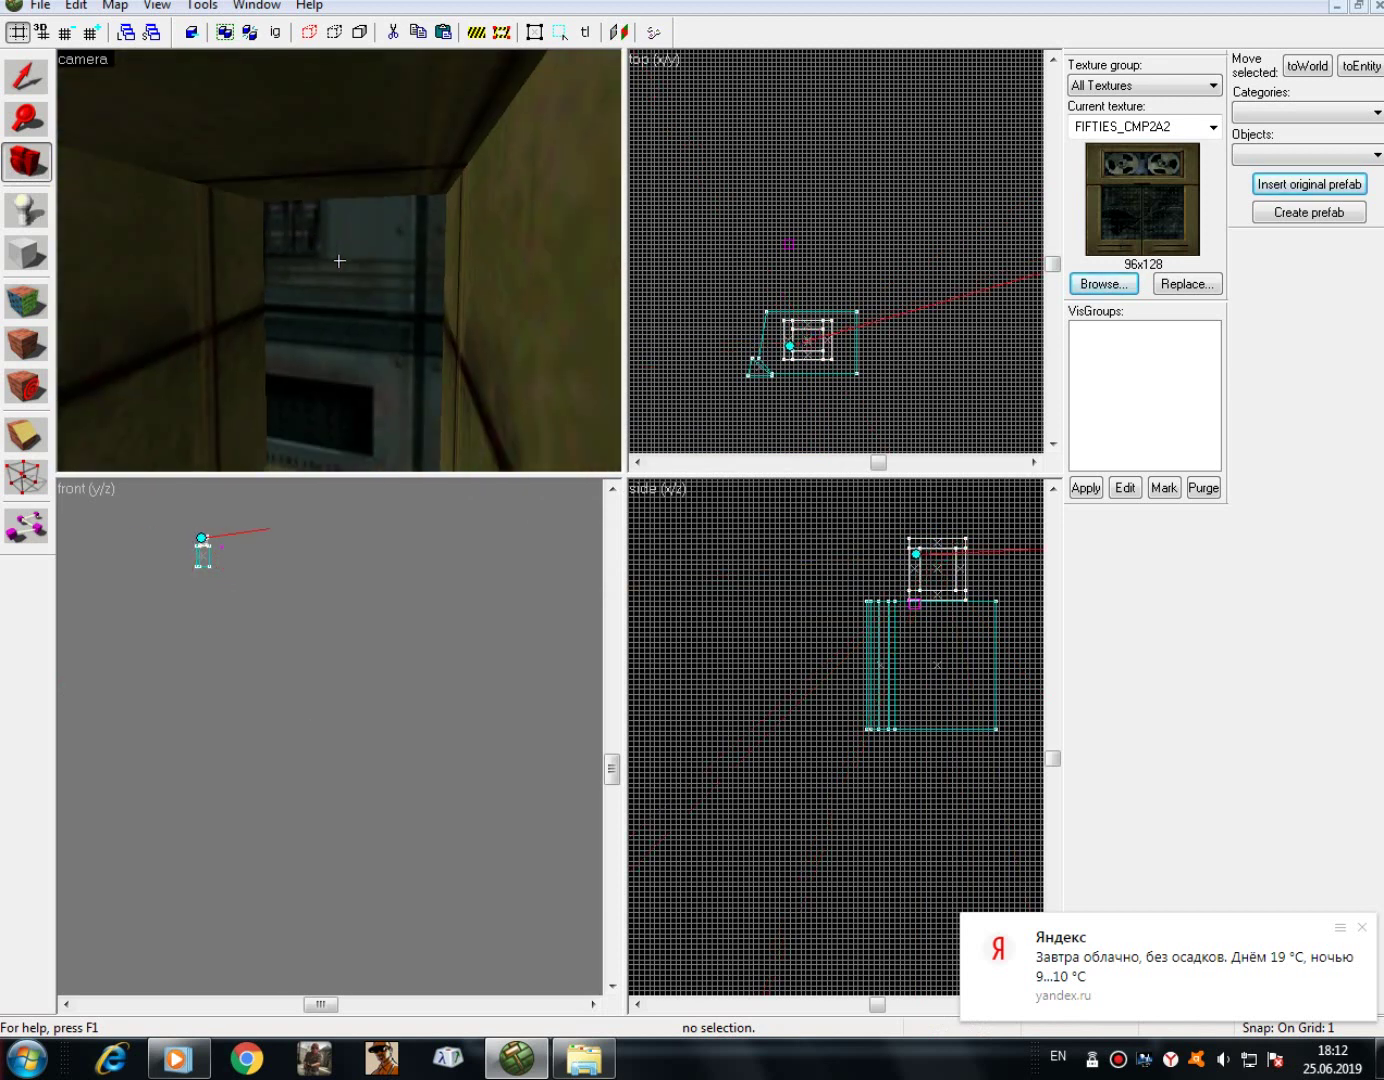
key("s")
key("d")
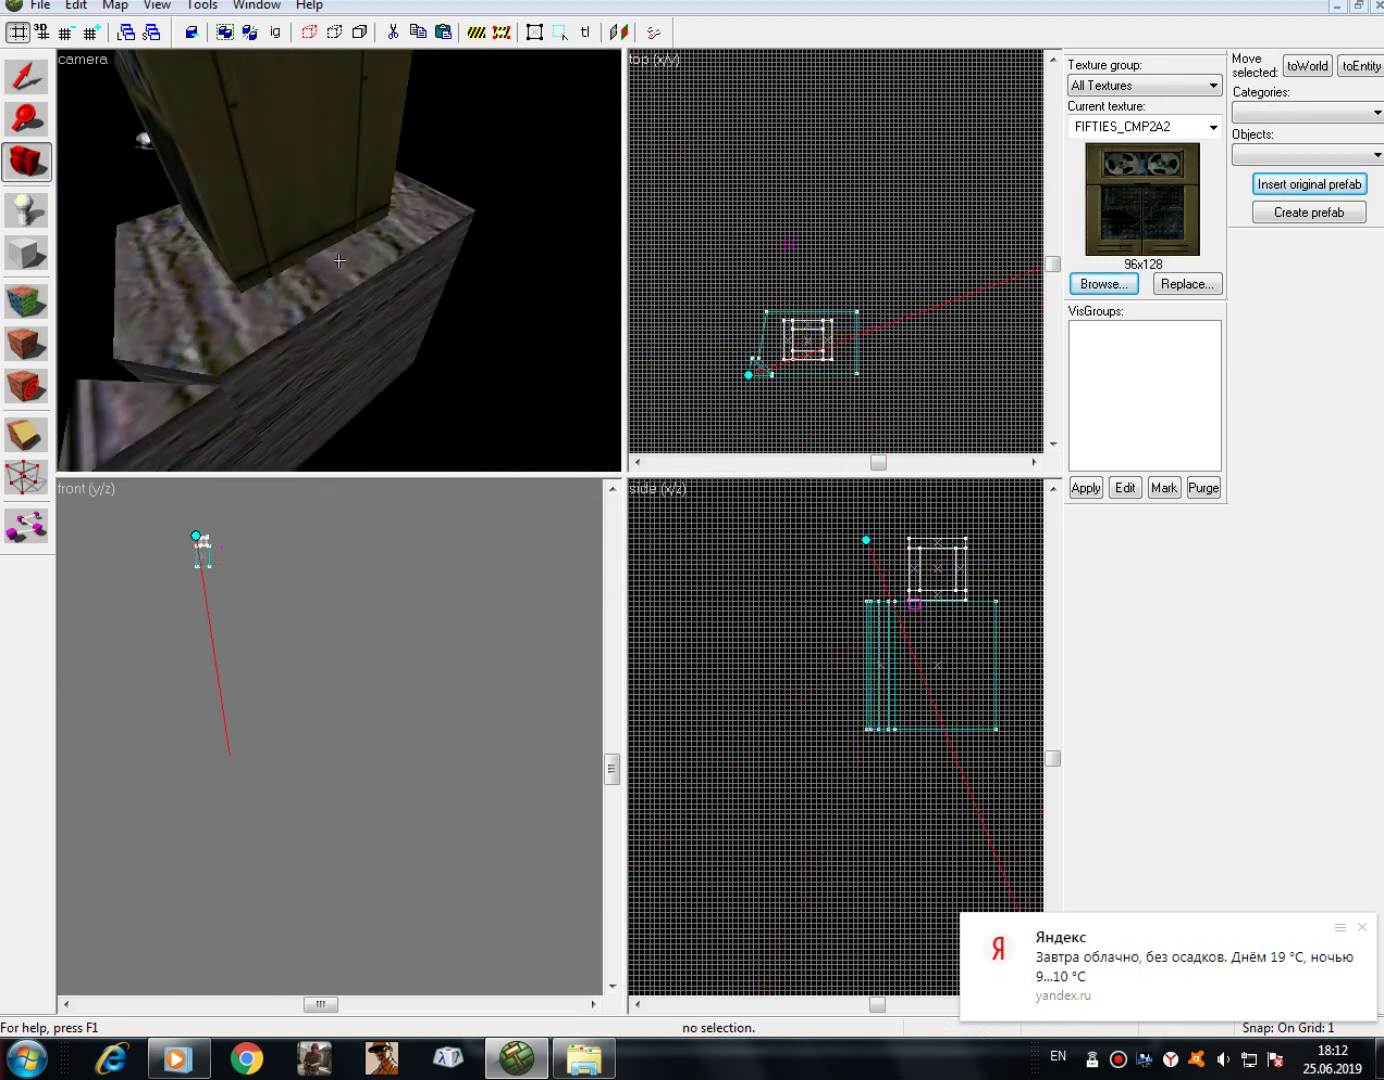
key("d")
key("w")
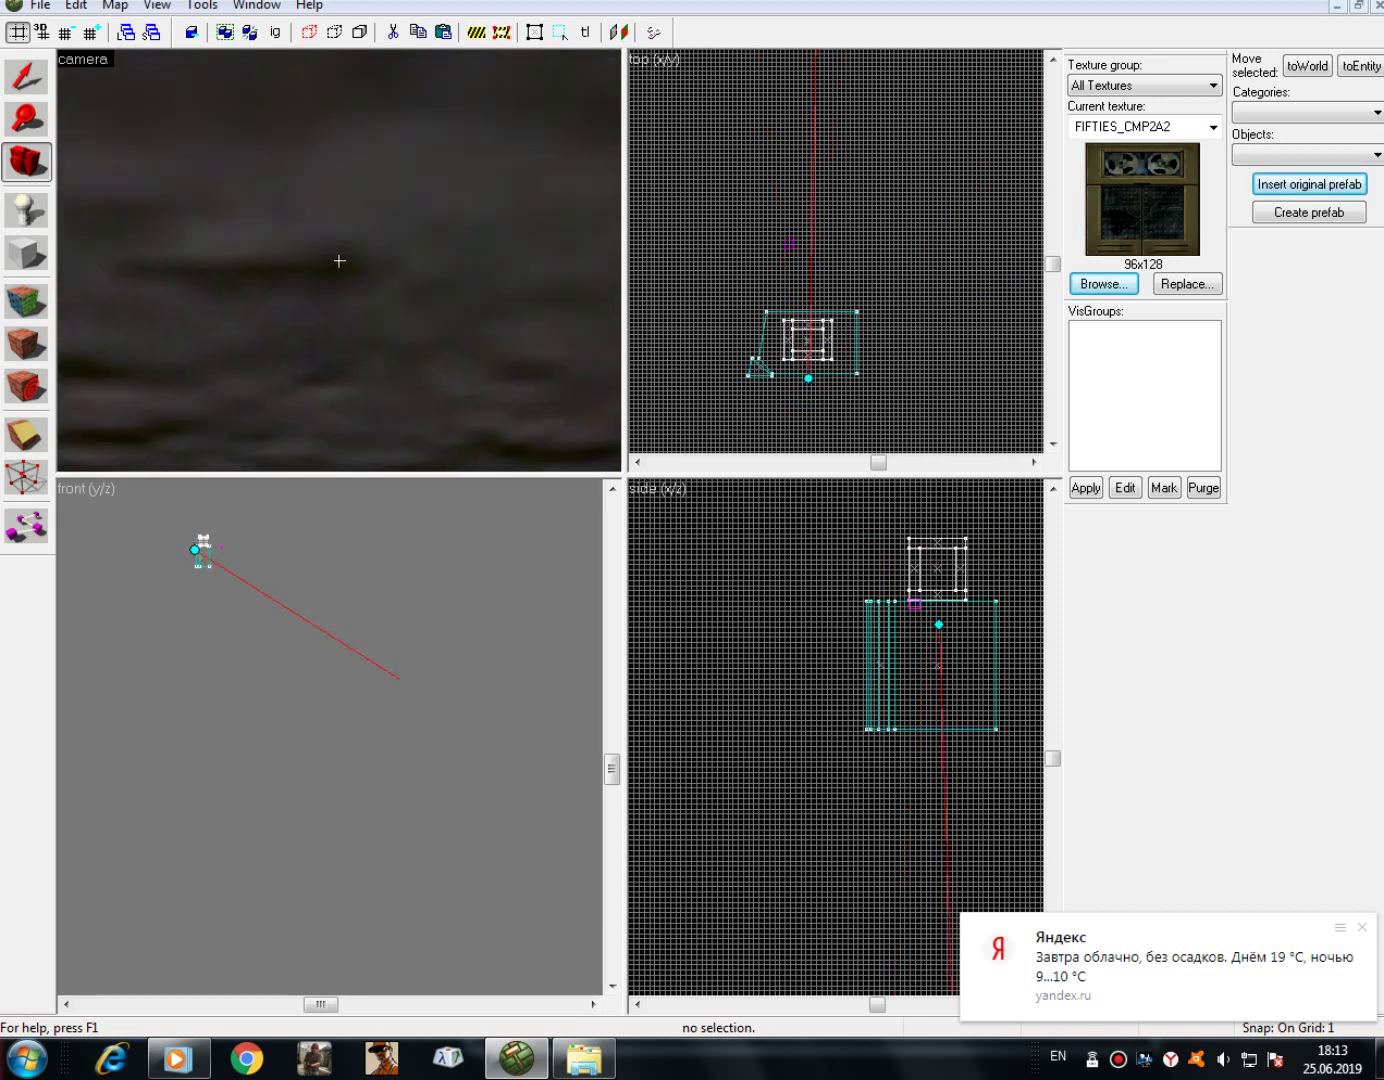
- Select the large wooden block under the computer and make it hollow with walls 16 units thick
left_click_drag(340, 260, 340, 261)
key("s")
left_click(26, 77)
left_click(326, 273)
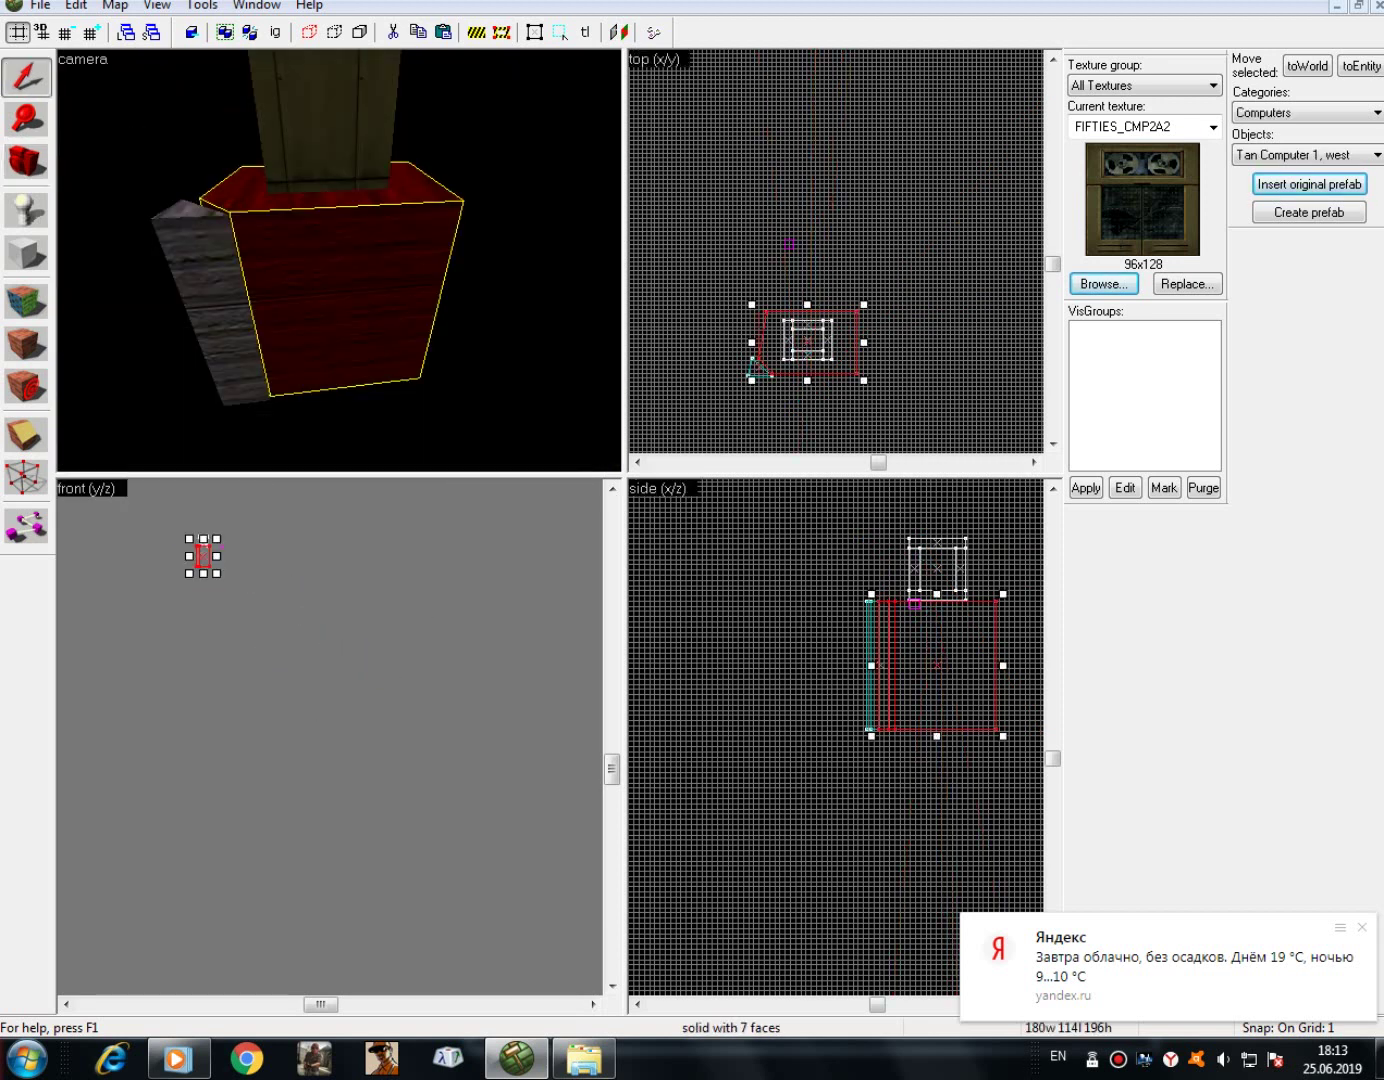
left_click(202, 6)
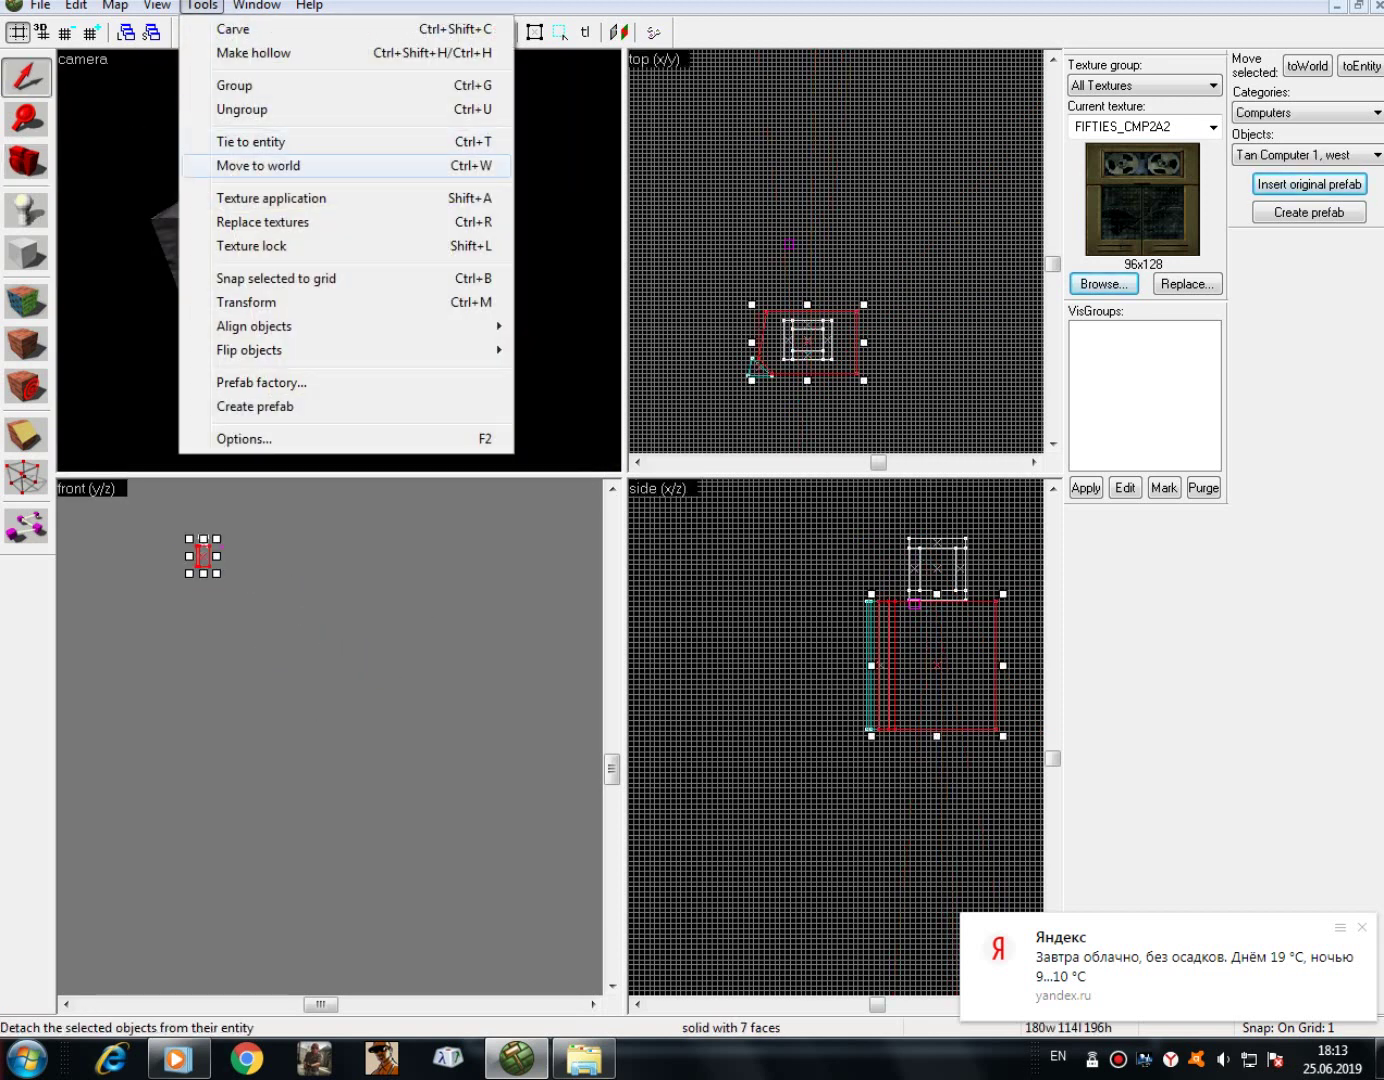
left_click(254, 53)
left_click(706, 551)
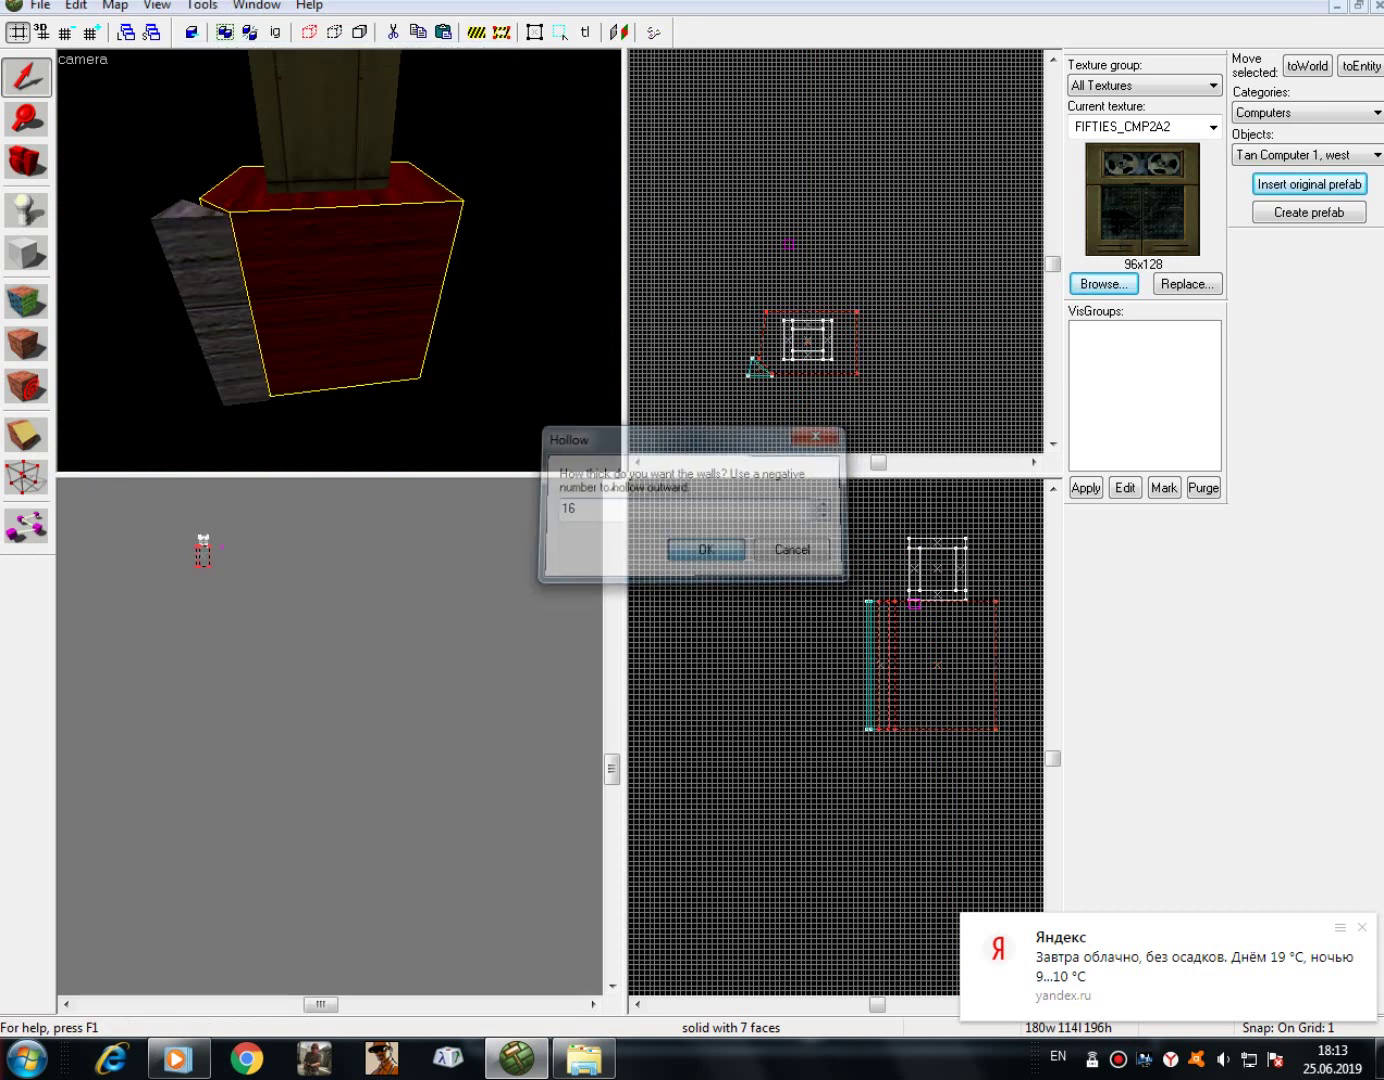
key("w")
left_click(26, 163)
left_click_drag(340, 260, 339, 261)
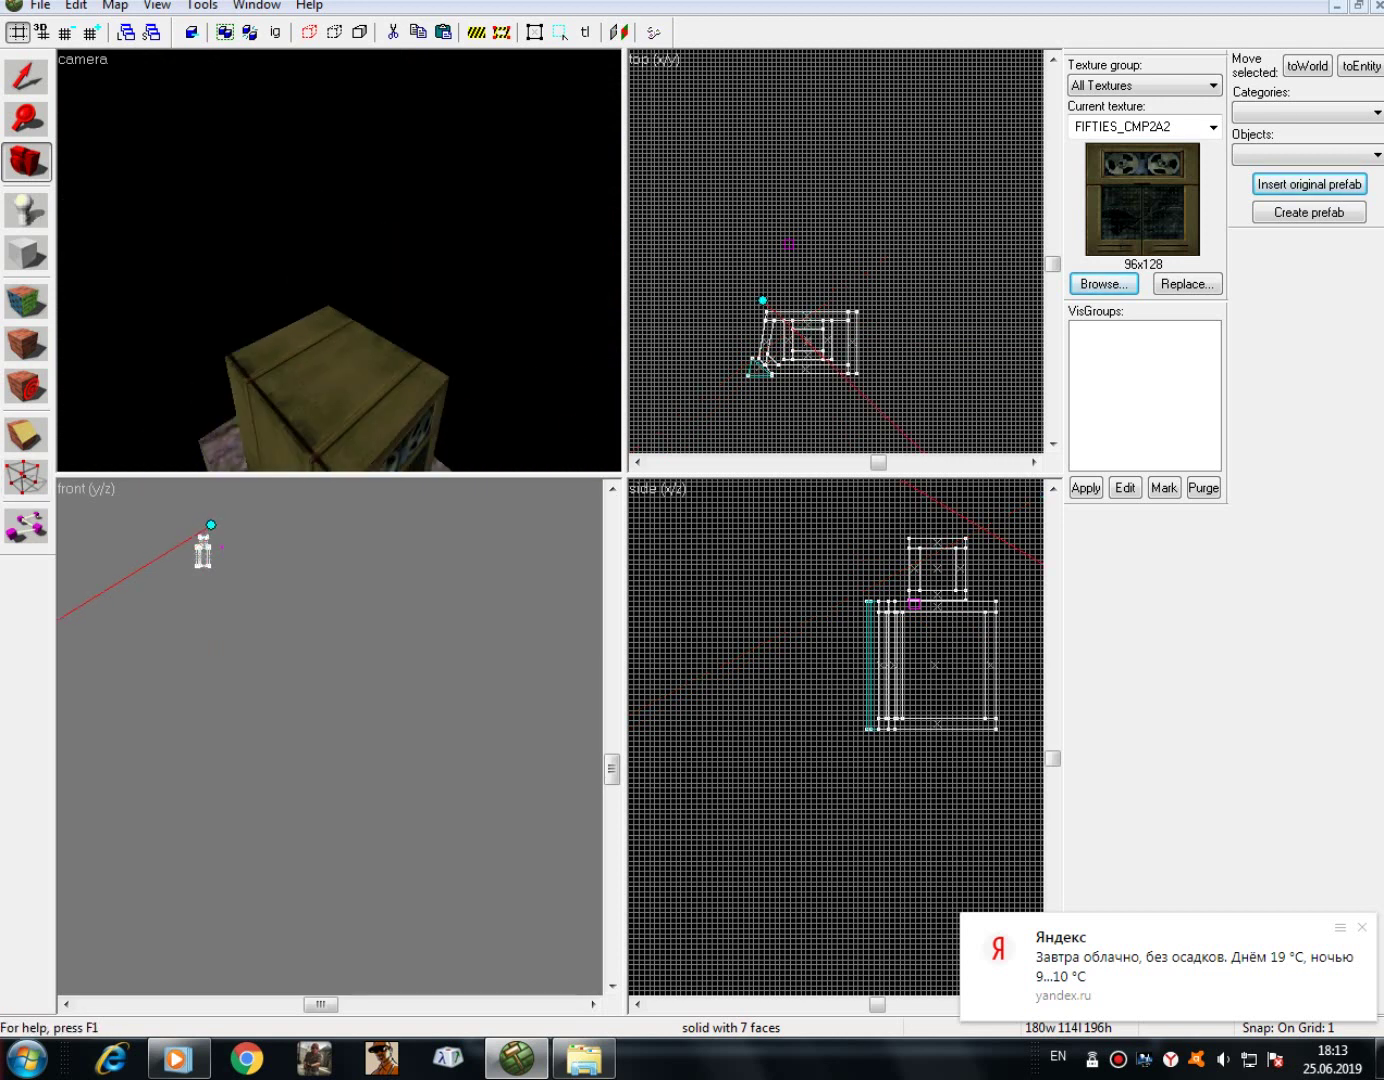
scroll(340, 260, "down", 4)
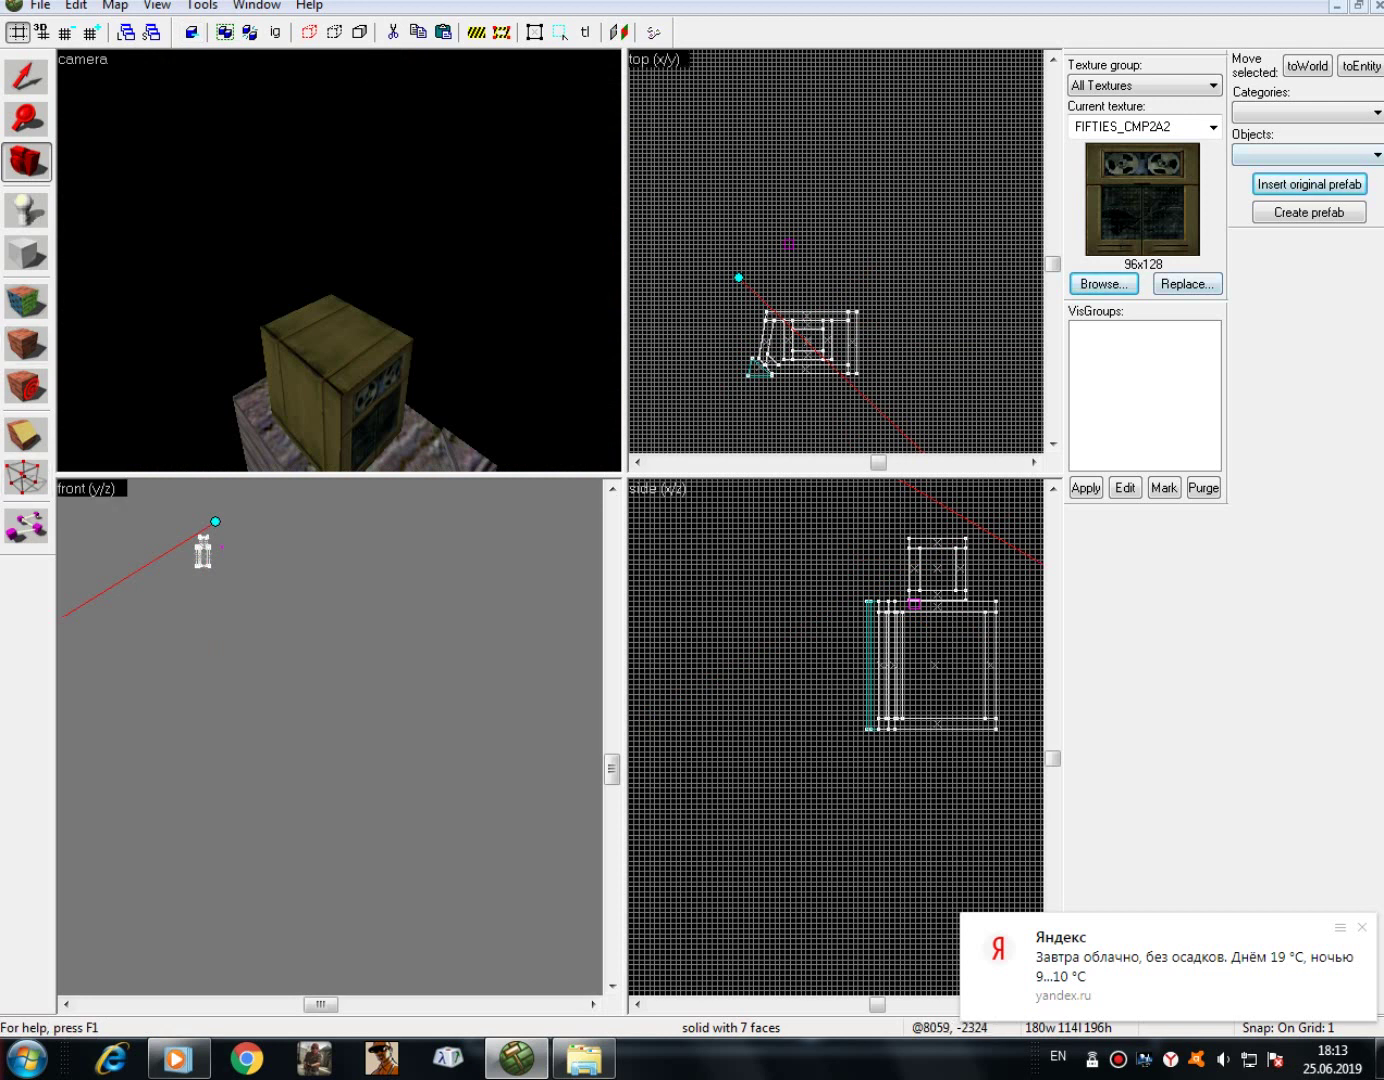
- Insert the "Suit Charger, west" prefab from the Usable objects category
left_click(26, 77)
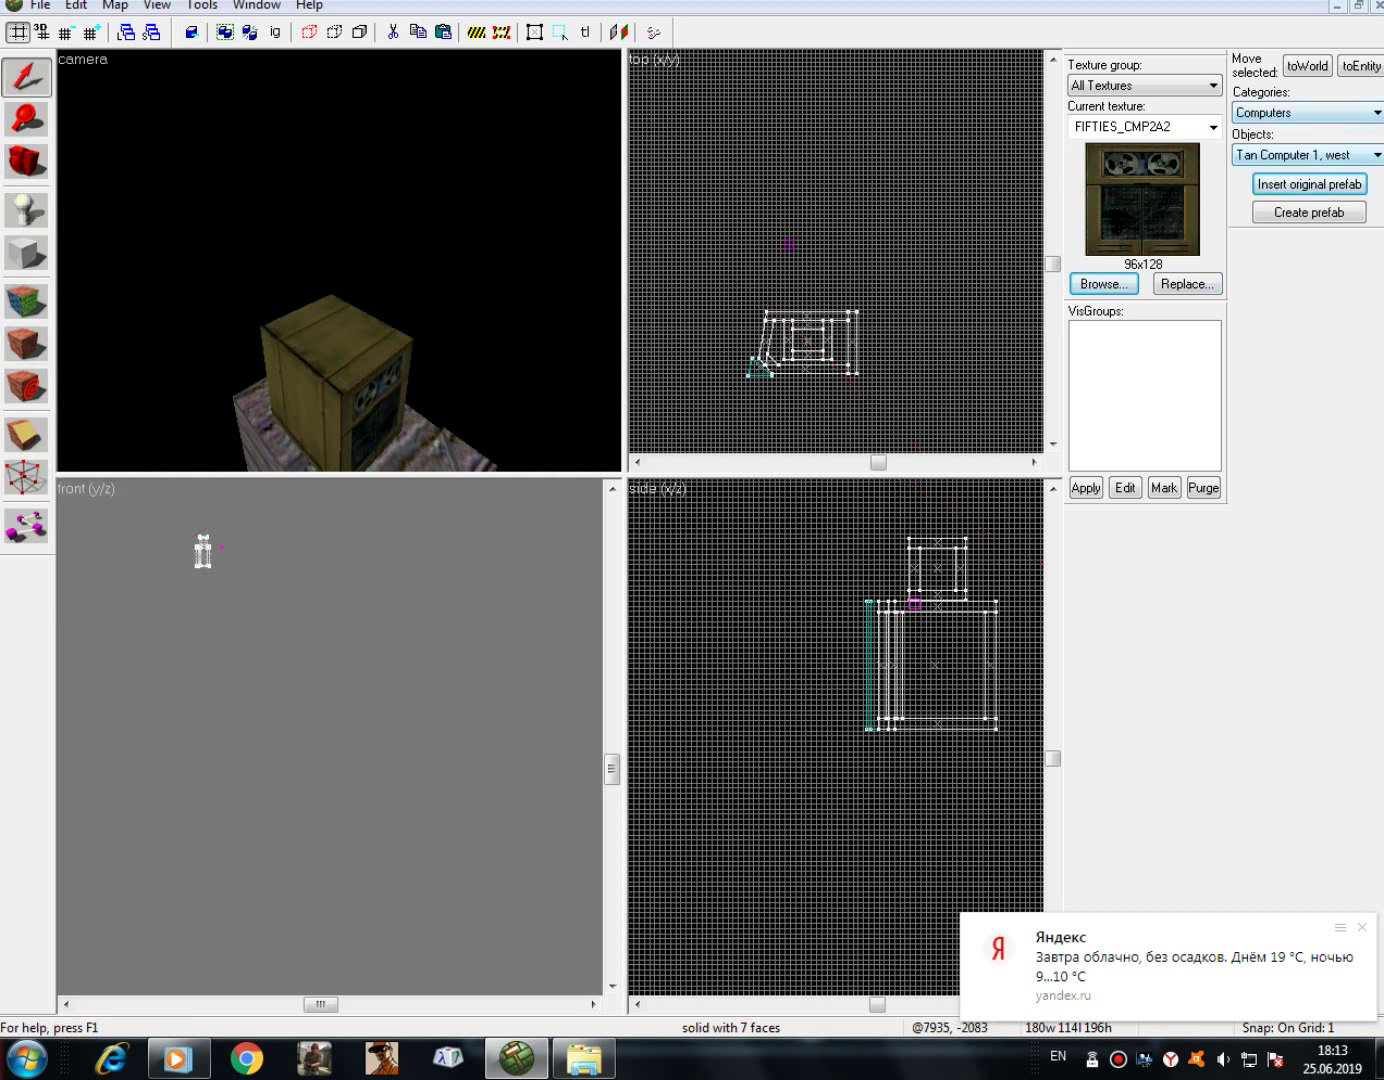
left_click(1311, 155)
left_click(1300, 113)
left_click(1300, 113)
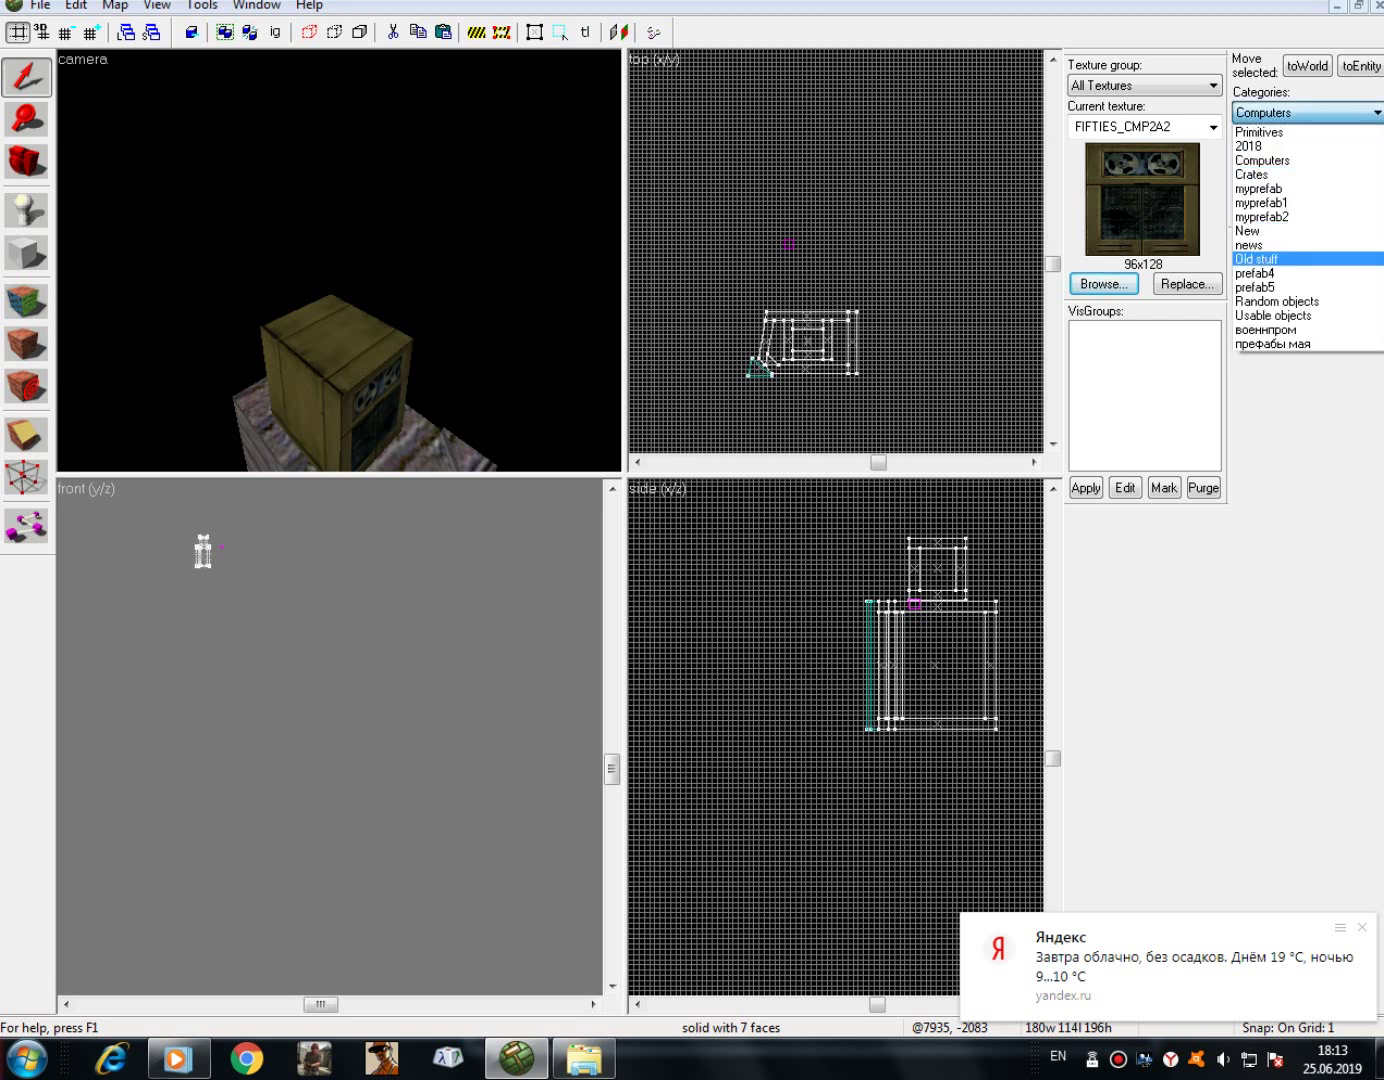
left_click(1299, 260)
left_click(1299, 112)
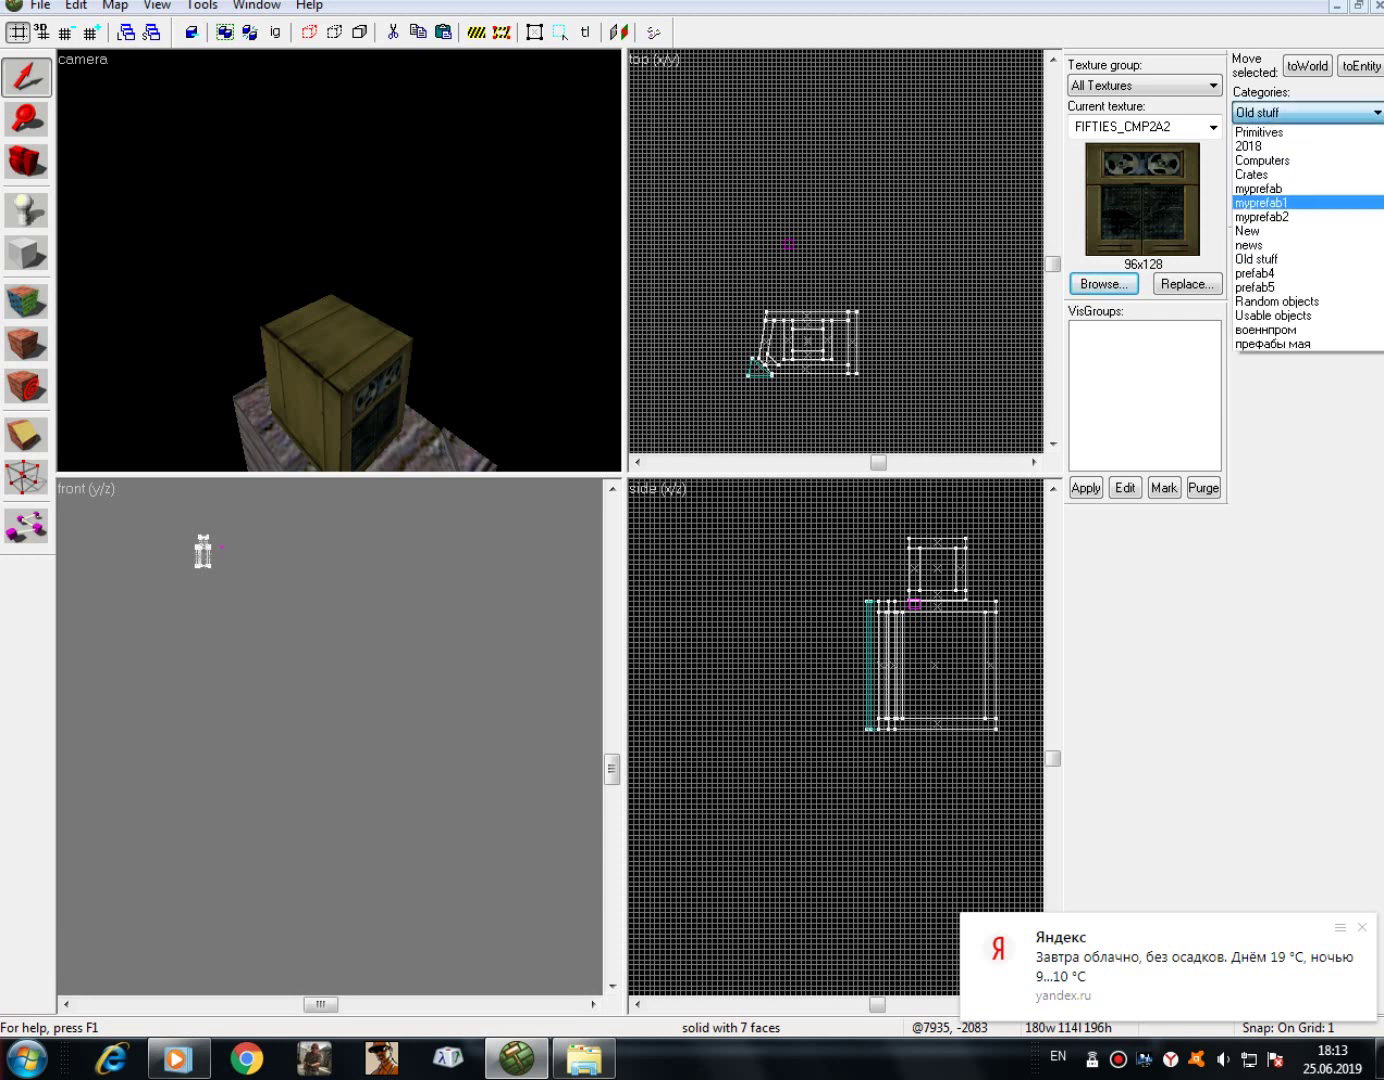
left_click(1277, 301)
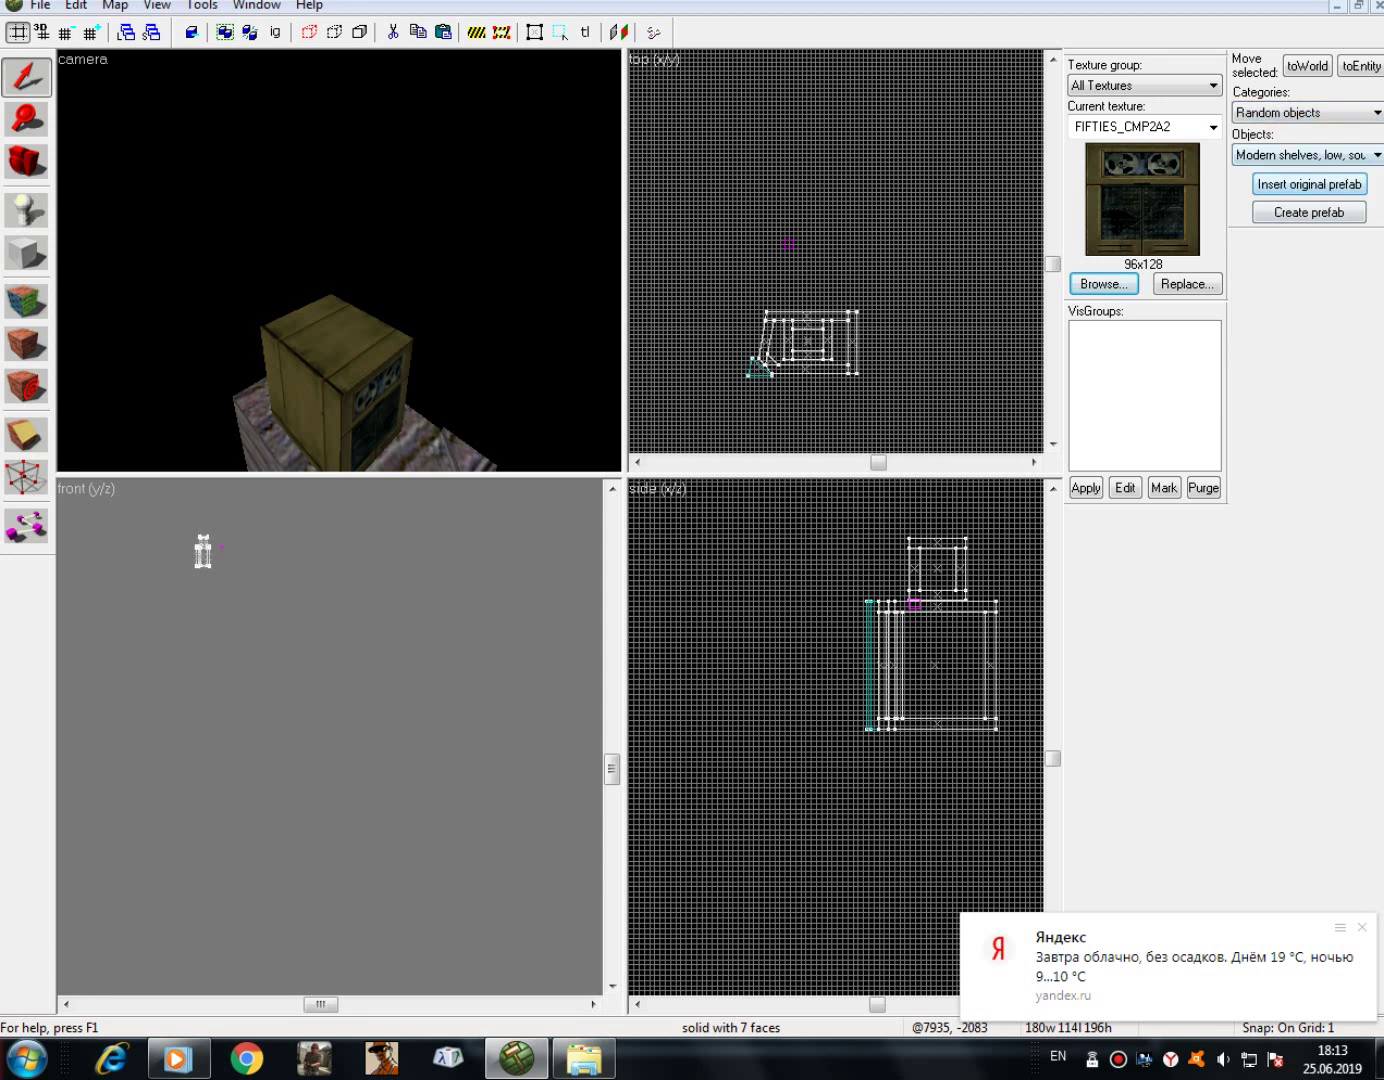
left_click(1300, 113)
left_click(1290, 316)
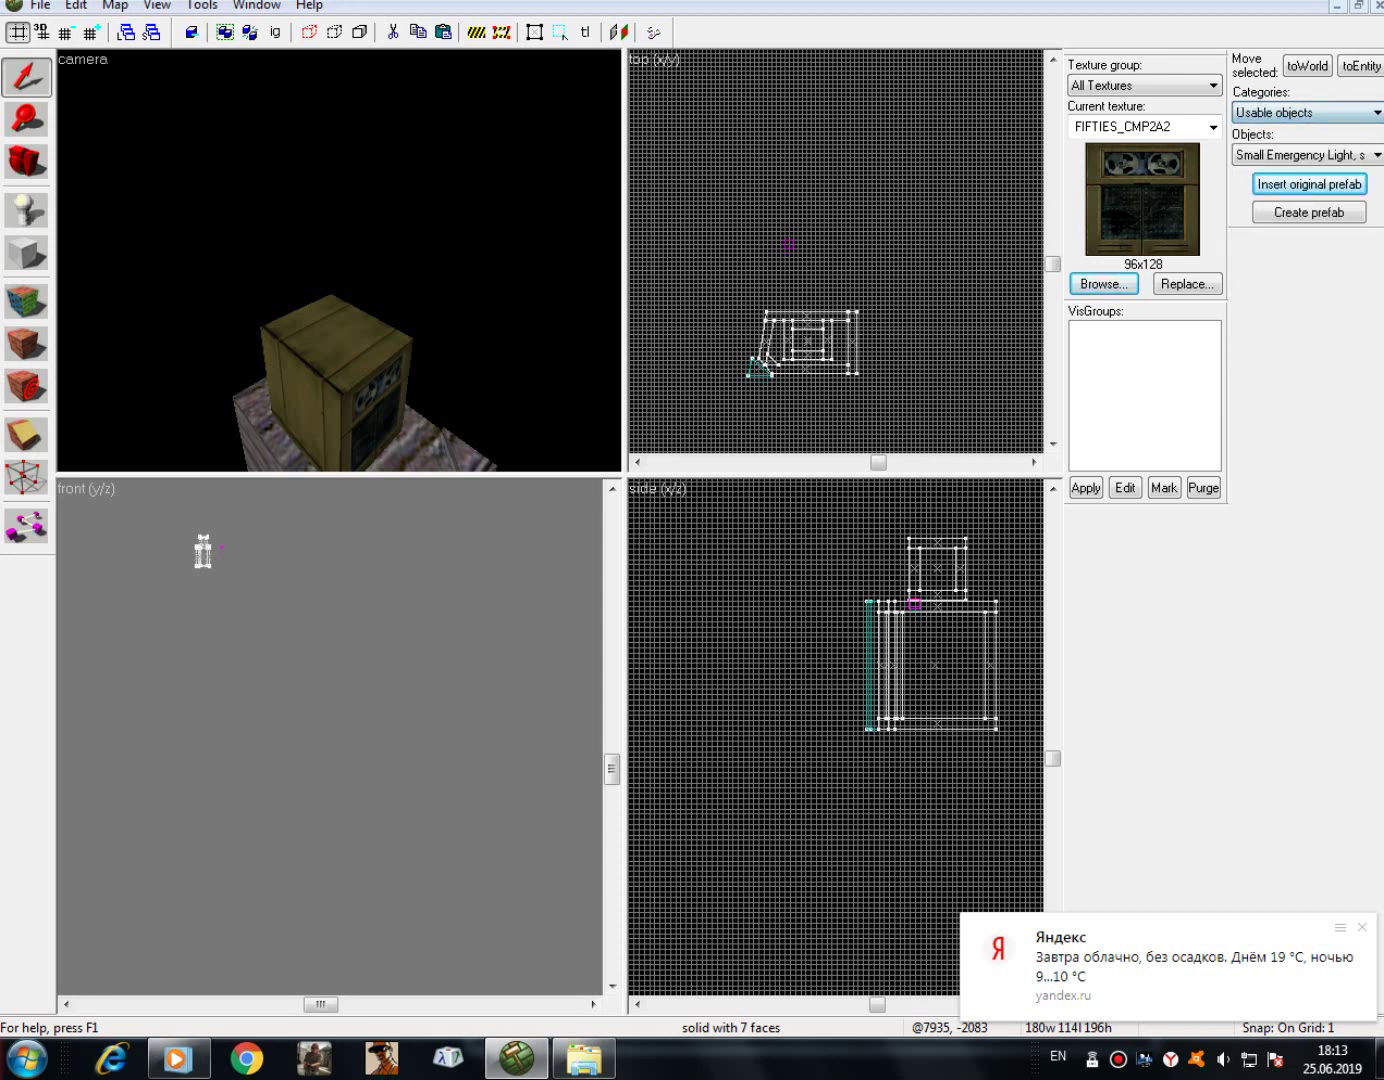
left_click(1300, 155)
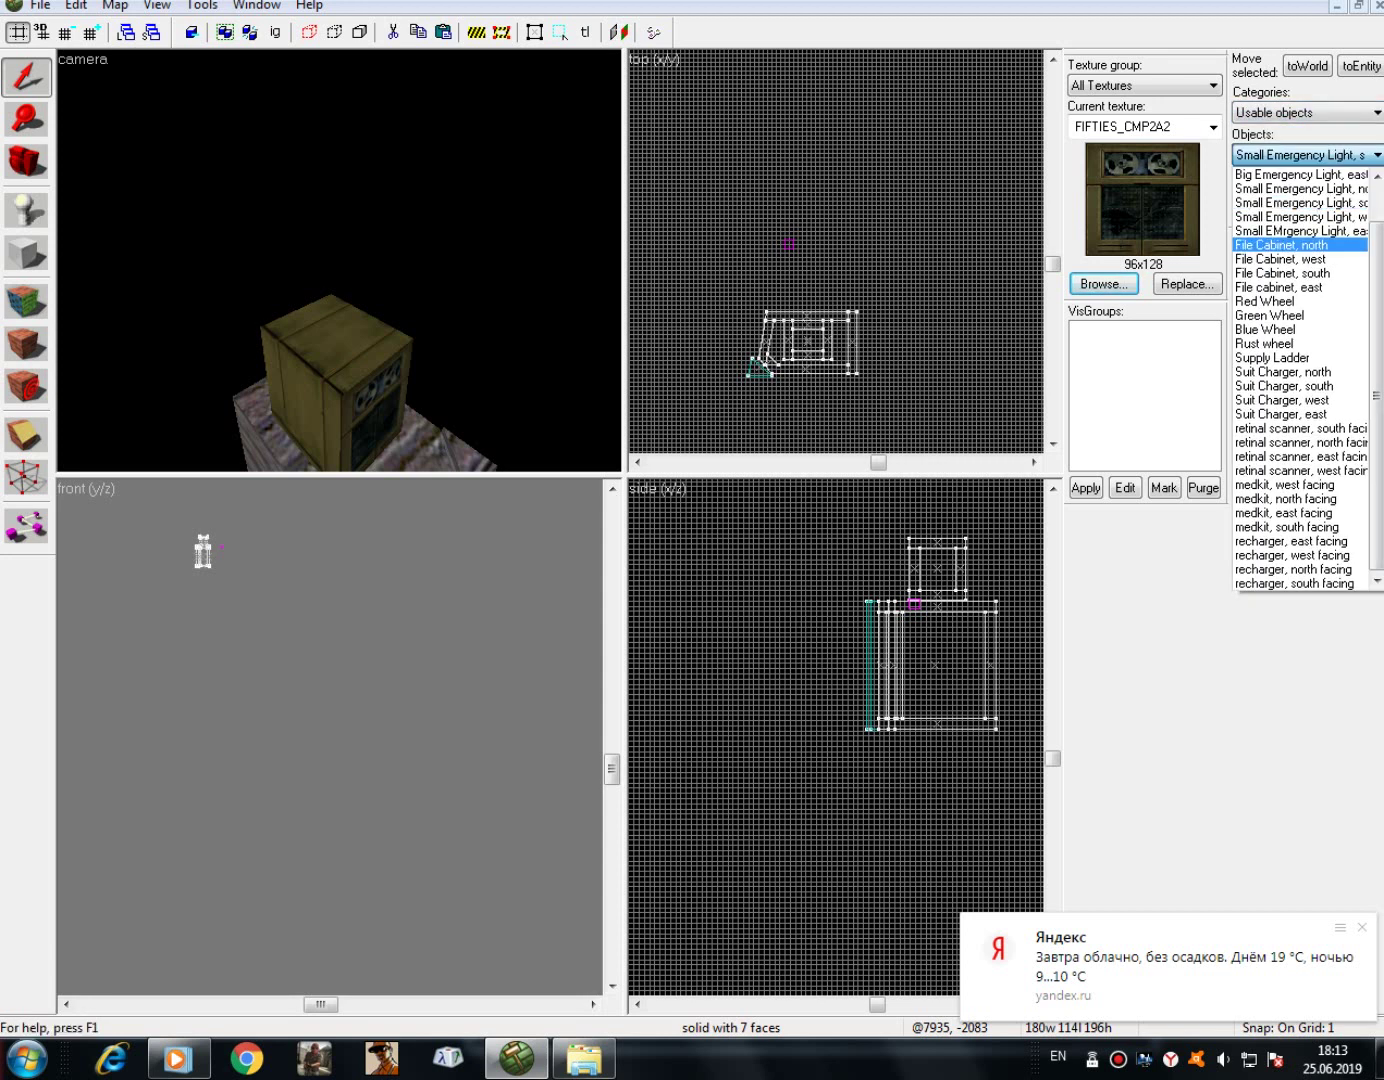
left_click(1282, 399)
left_click(1309, 184)
- Move the suit charger to the block's upper edge in the top view and raise it beside the computer in the side view
scroll(871, 259, "up", 1)
left_click_drag(819, 269, 793, 325)
scroll(340, 260, "down", 5)
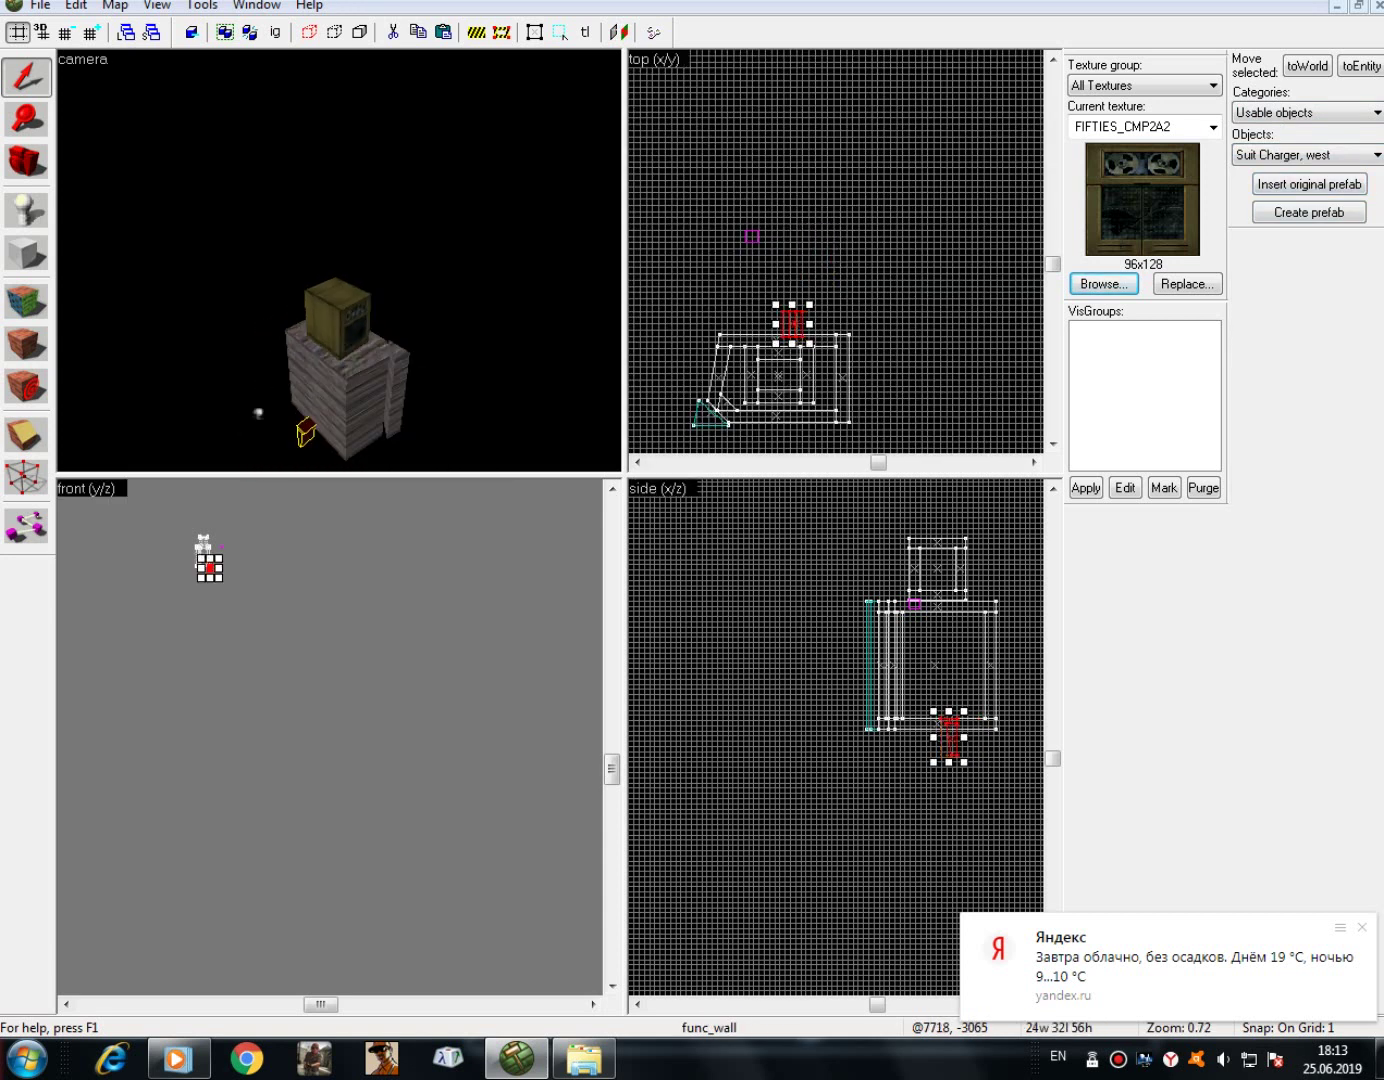
left_click_drag(949, 737, 977, 567)
- Deselect the suit charger and fly the camera around it to examine its placement and textures beside the computer
key("space")
left_click_drag(339, 261, 339, 261)
key("w")
key("d")
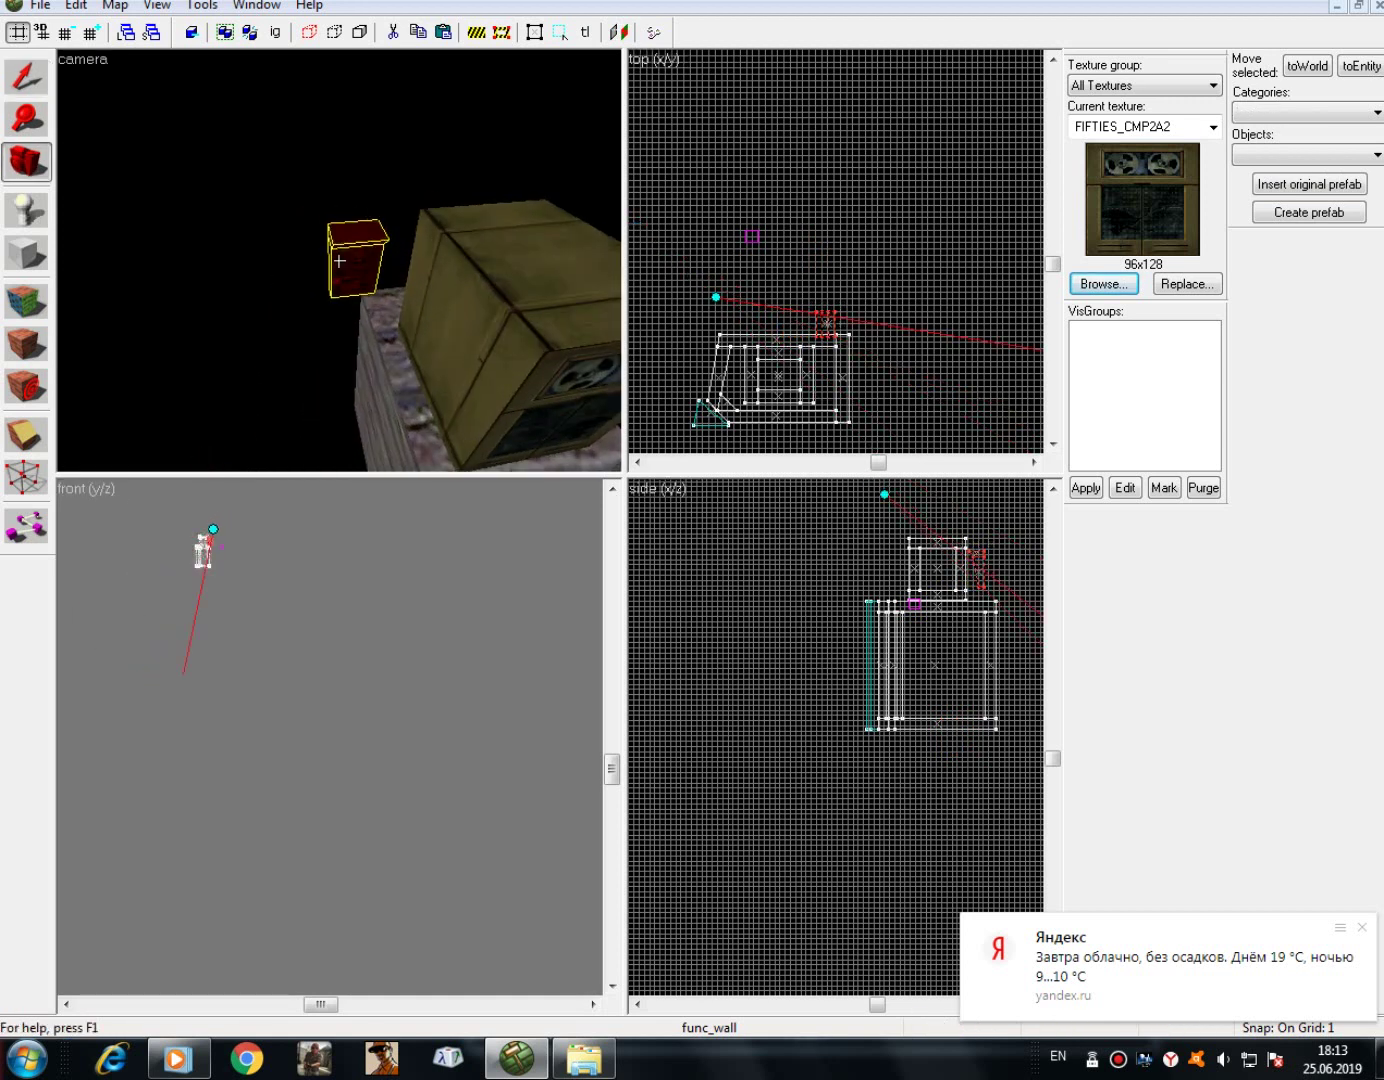
left_click(25, 76)
left_click(26, 301)
left_click(386, 828)
left_click(614, 300)
left_click(26, 161)
left_click_drag(340, 260, 339, 261)
key("shift+s")
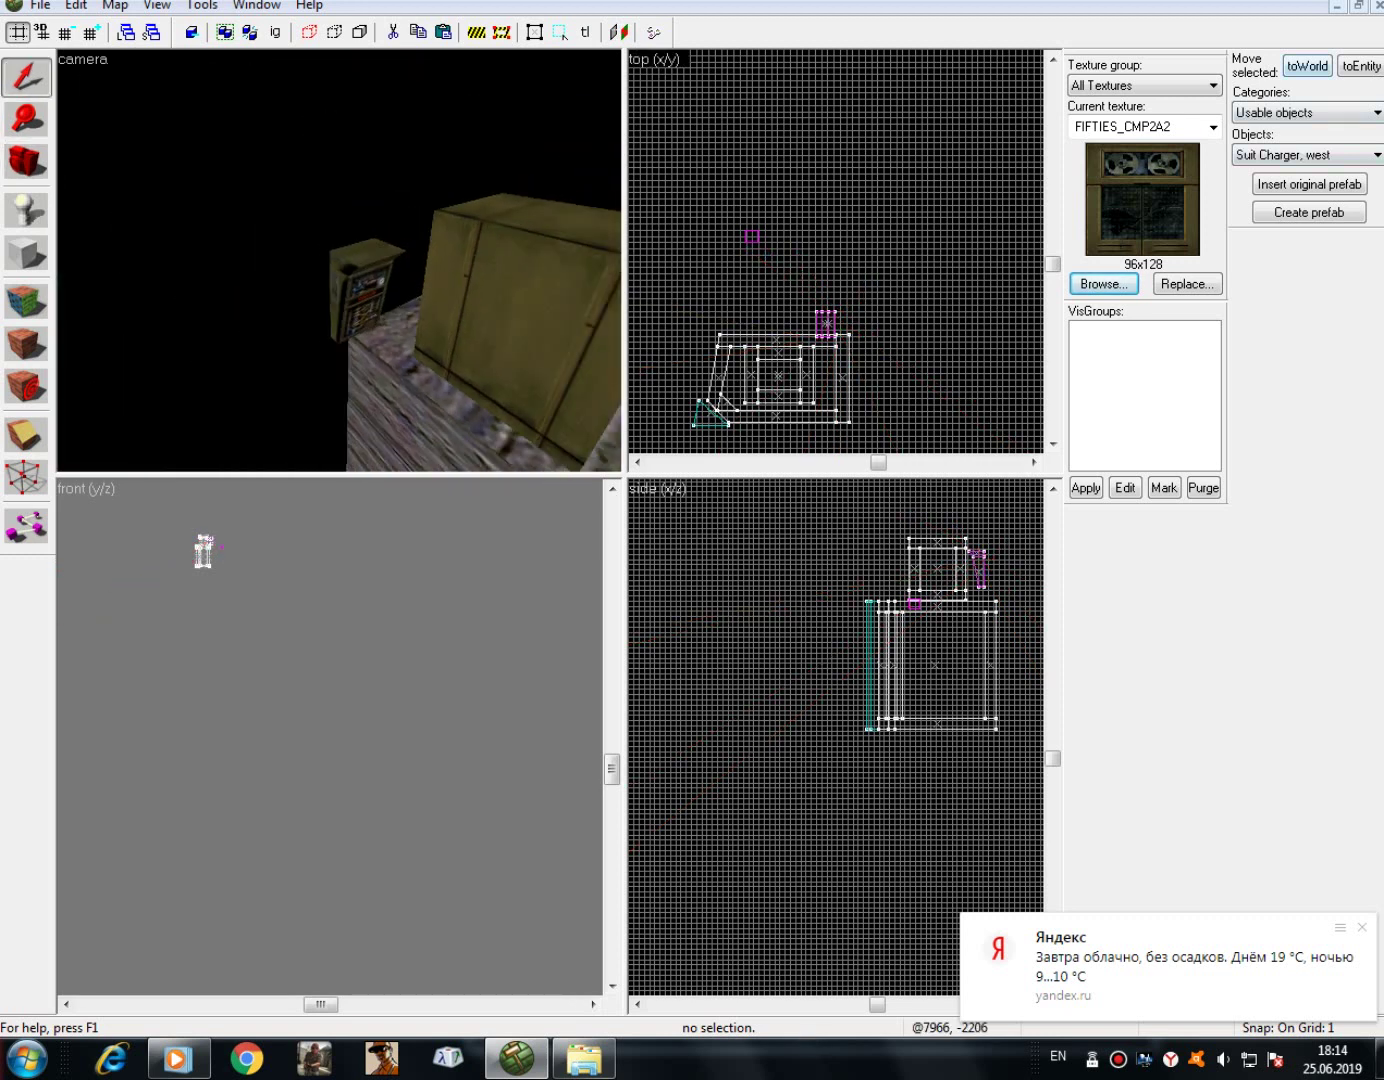
left_click(1320, 114)
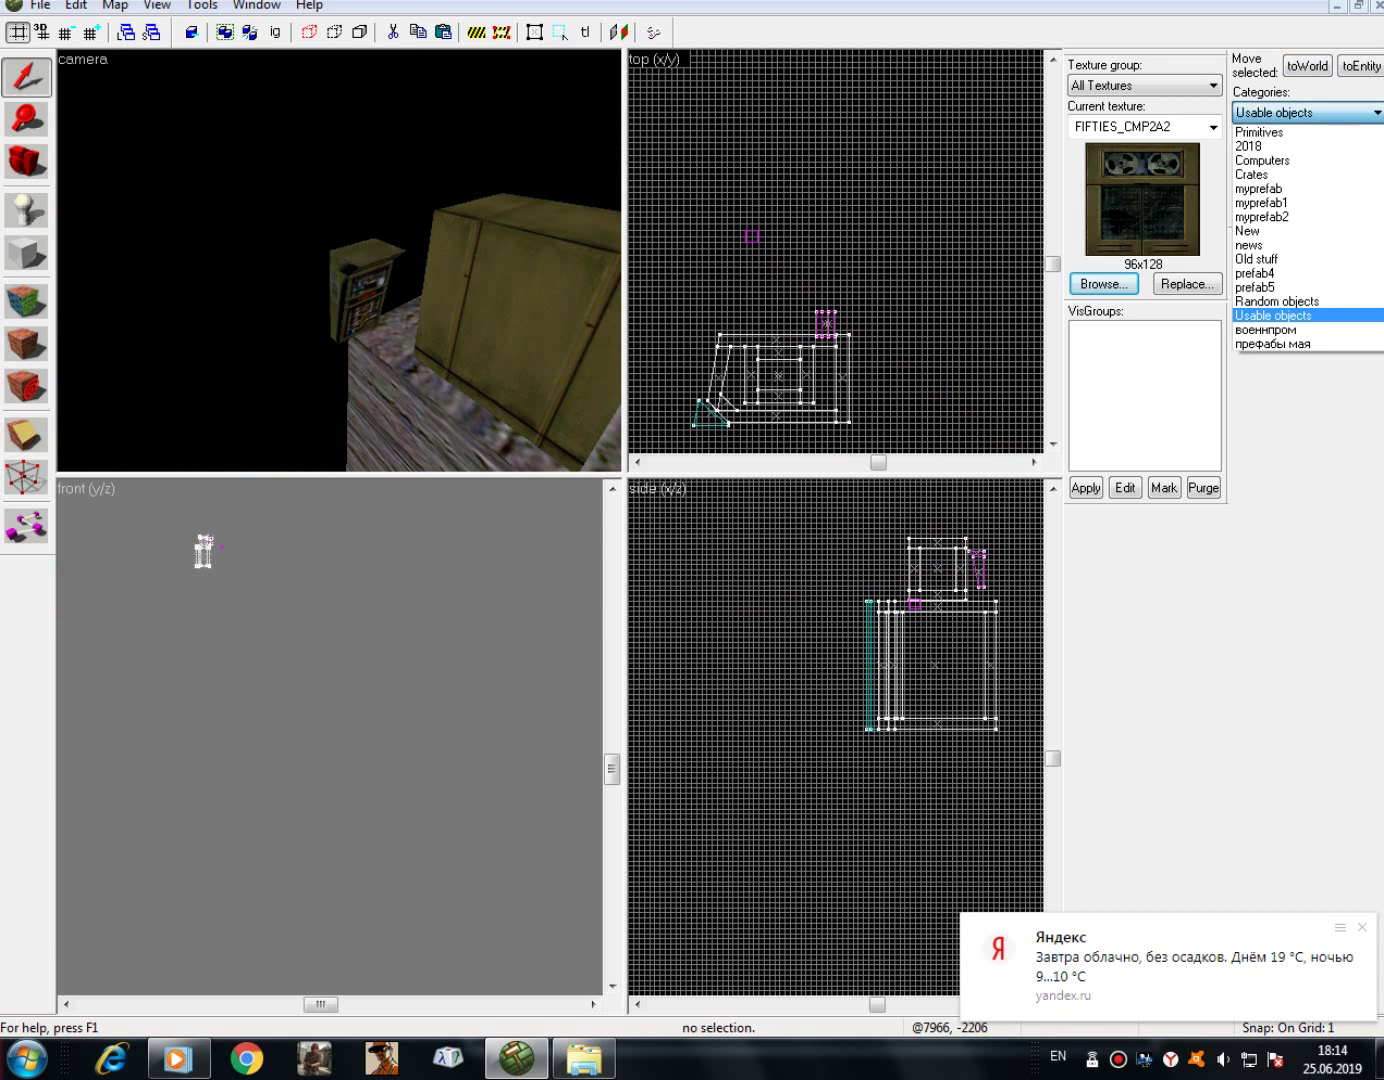
left_click(1290, 316)
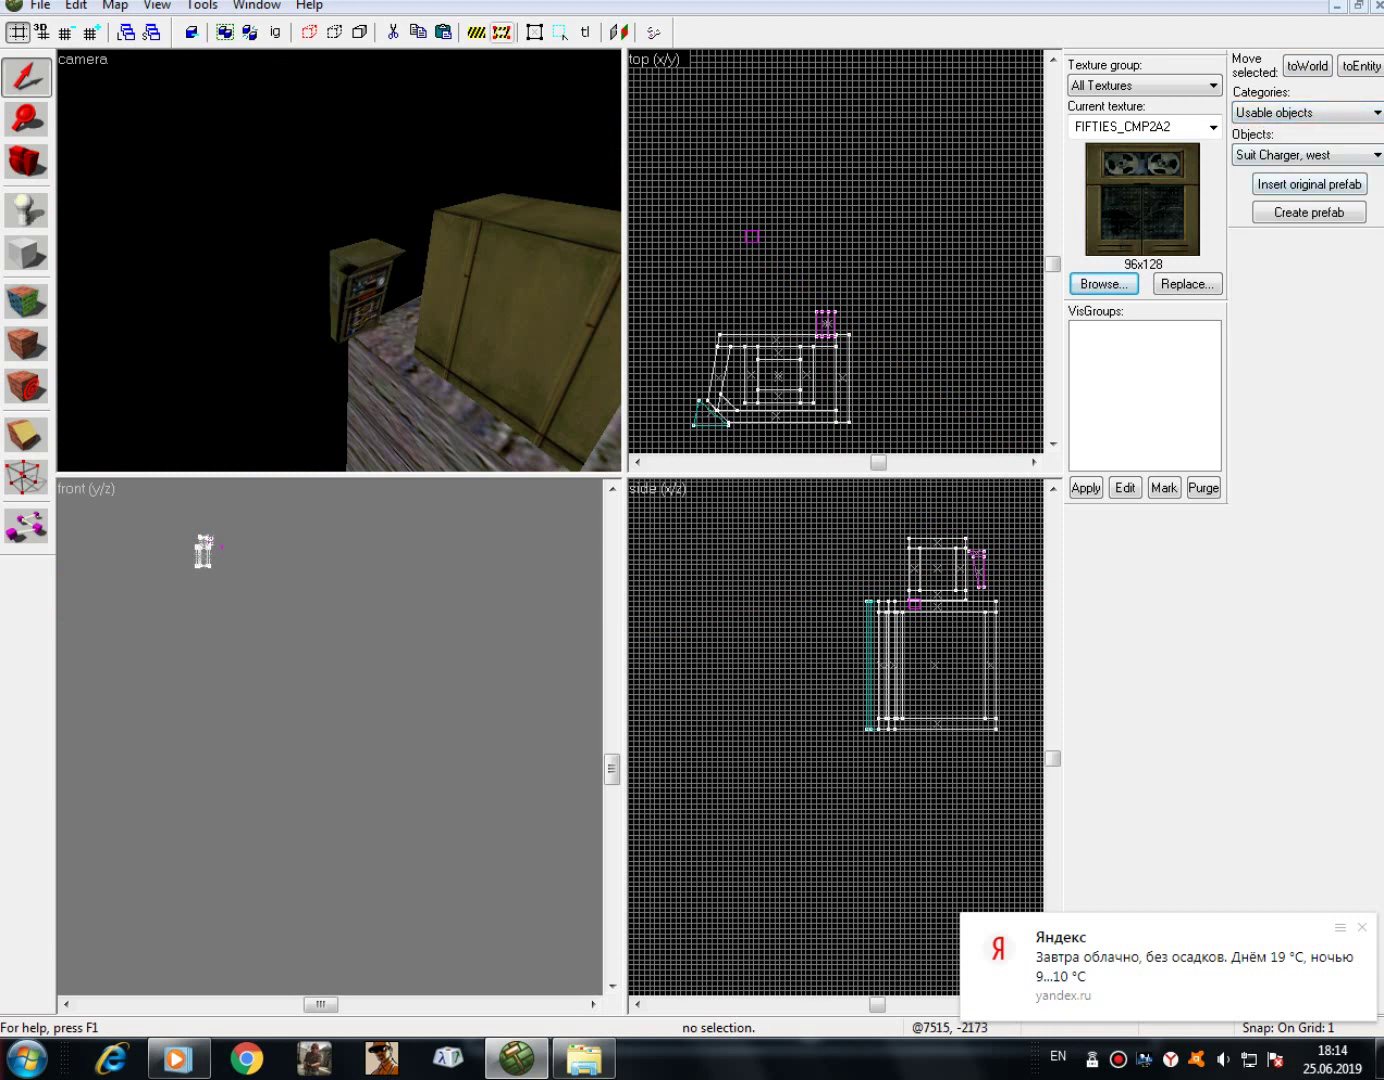
- Select the computer group on top of the block and hide it
key("z")
key("d")
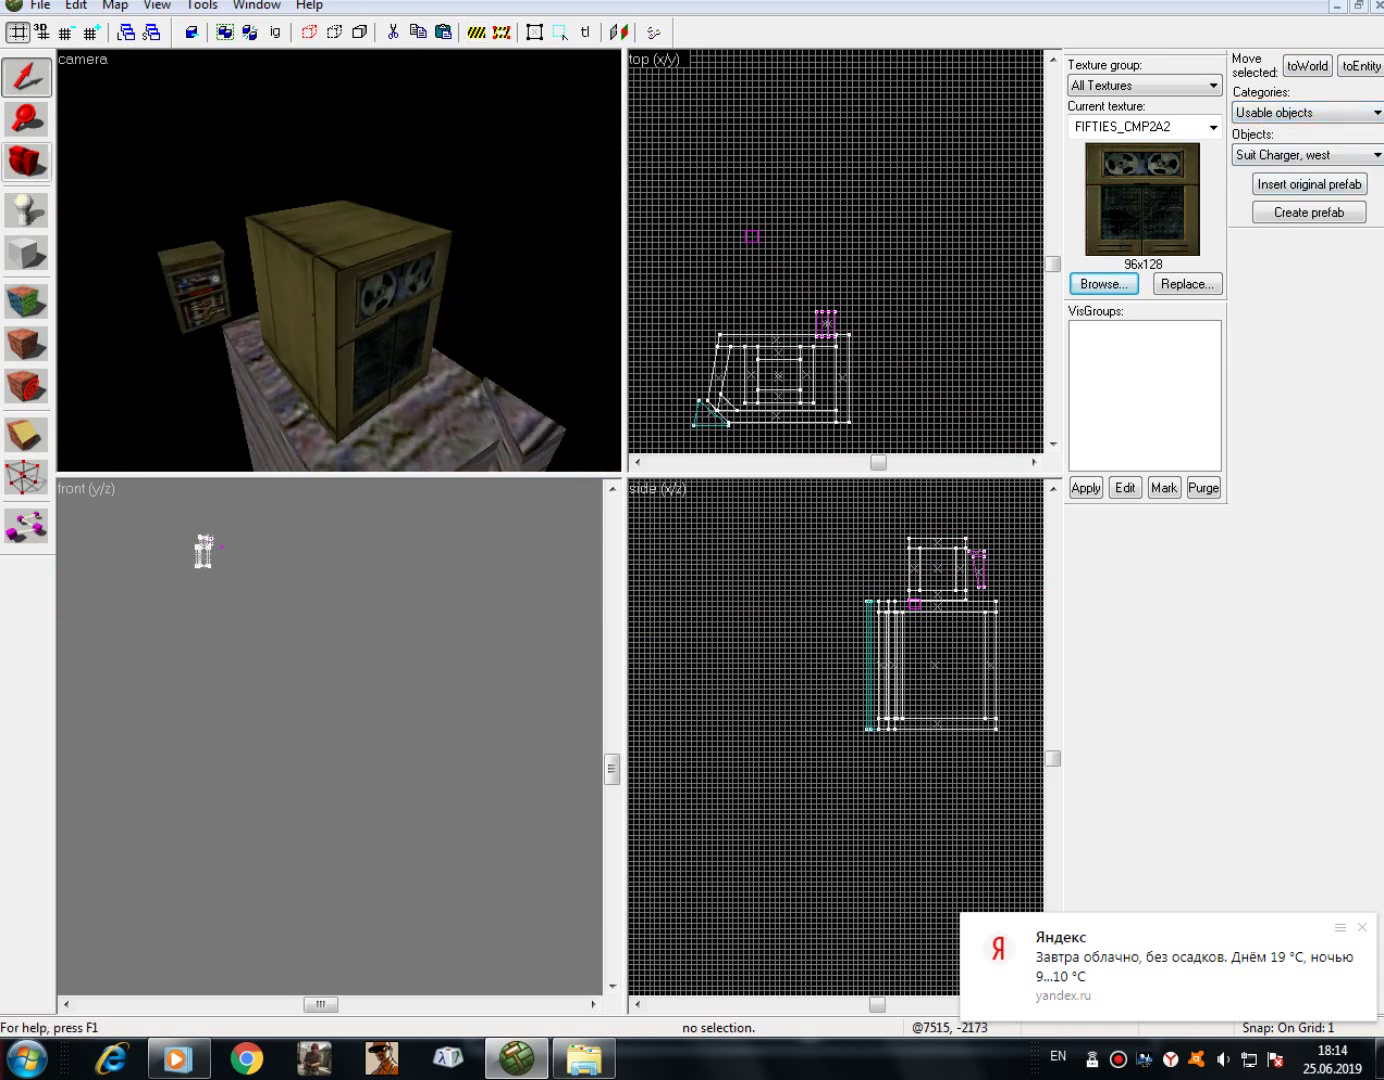
key("d")
key("w")
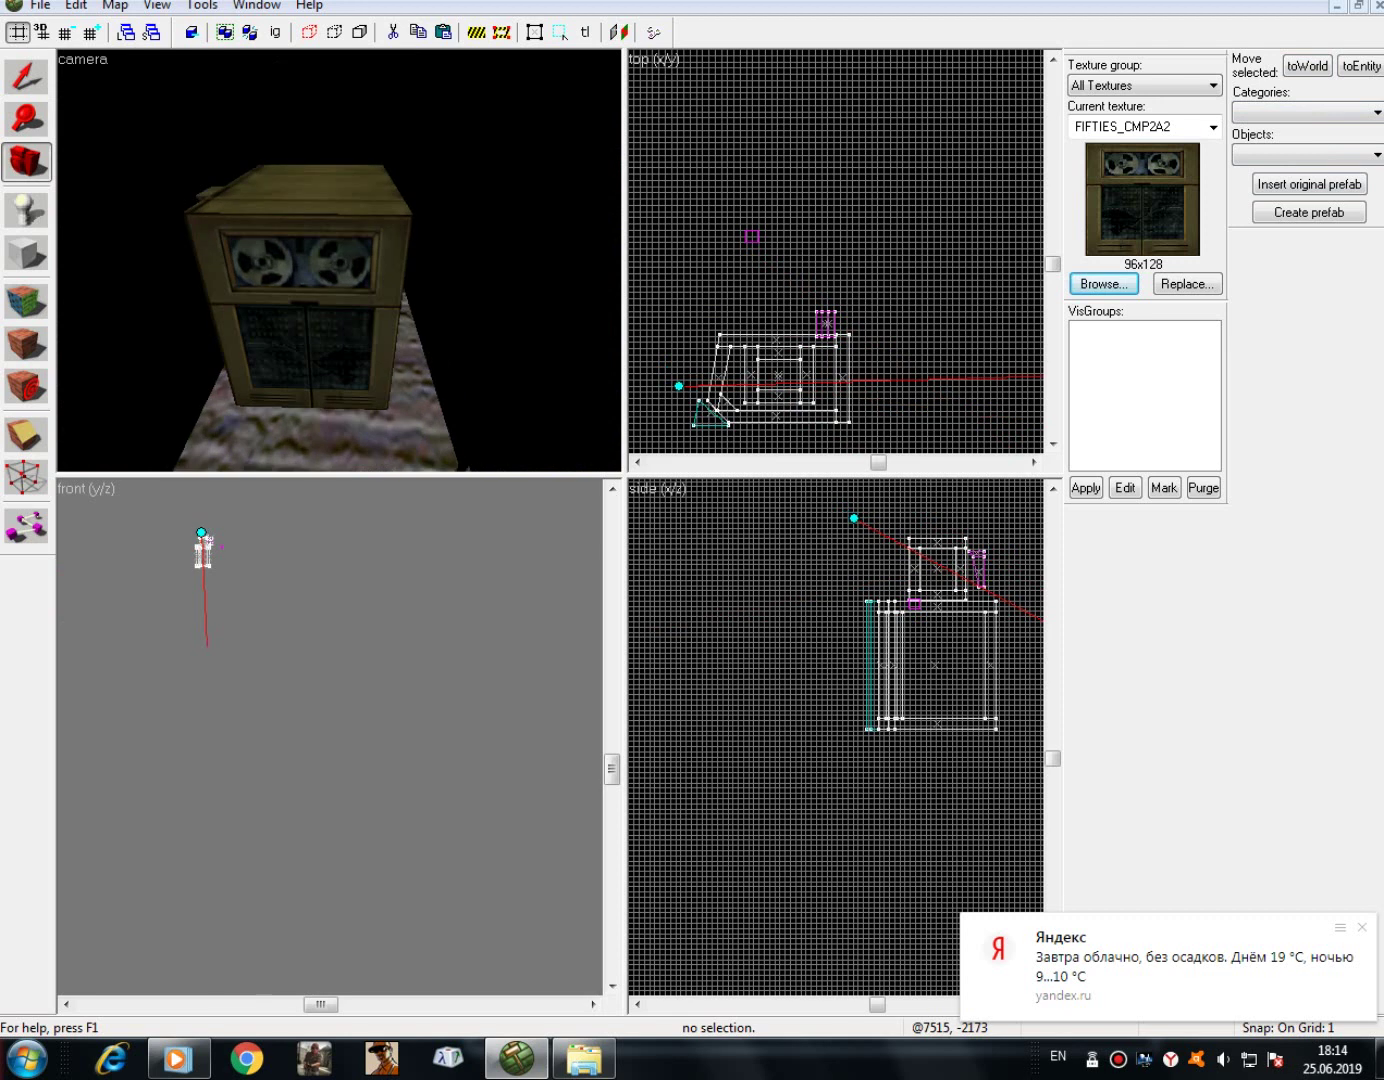
left_click(26, 77)
left_click(290, 275)
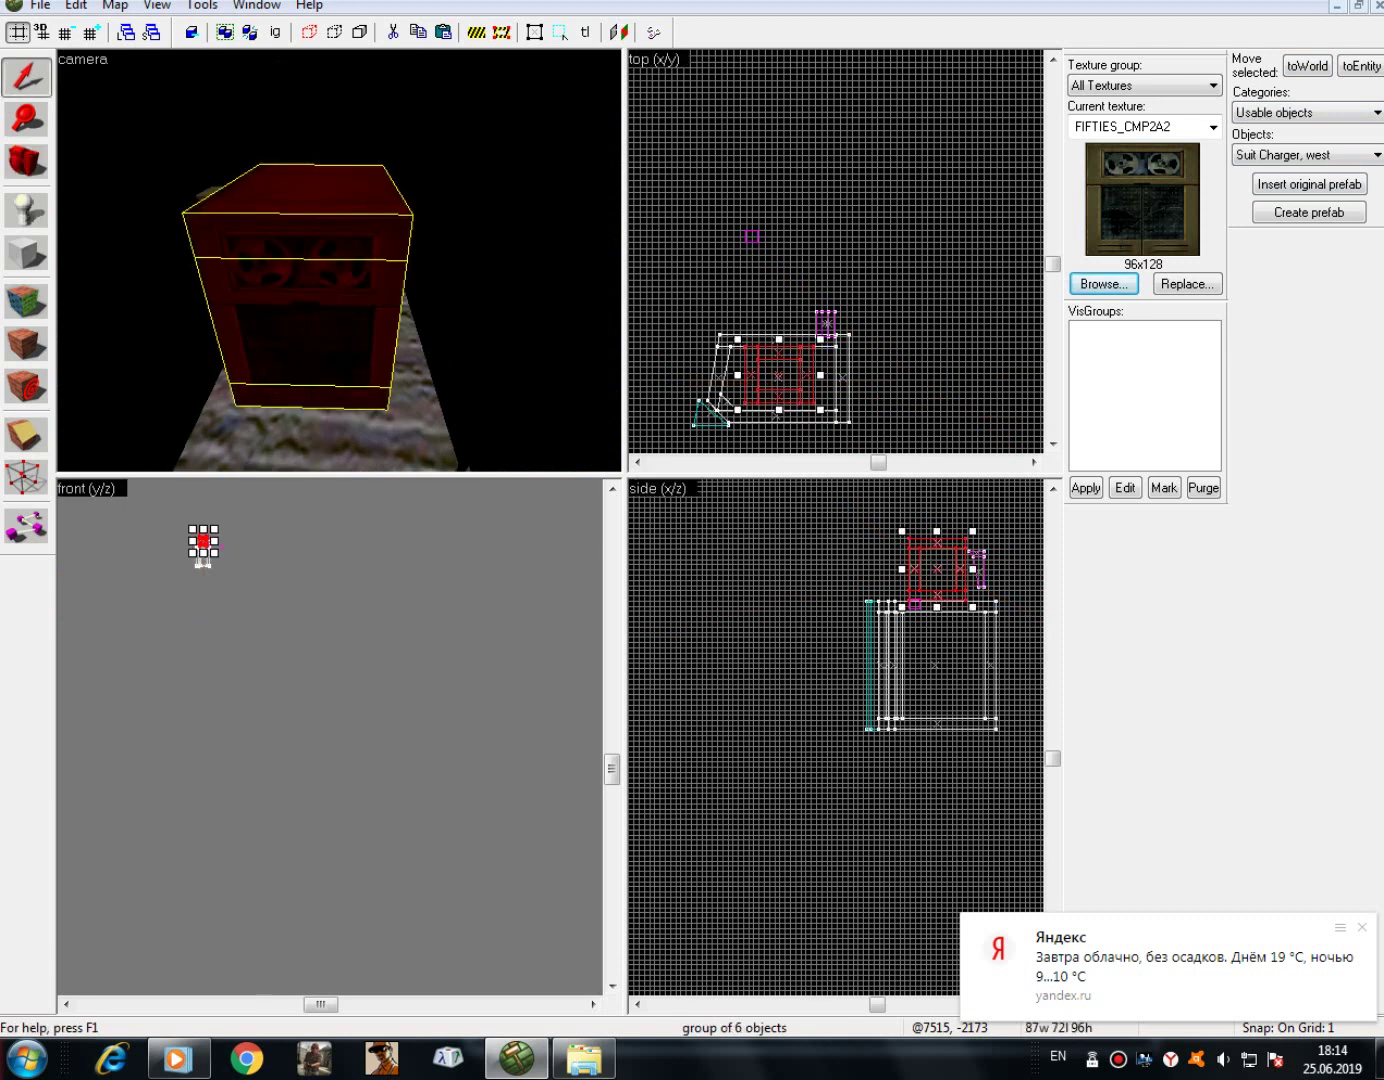
left_click(202, 6)
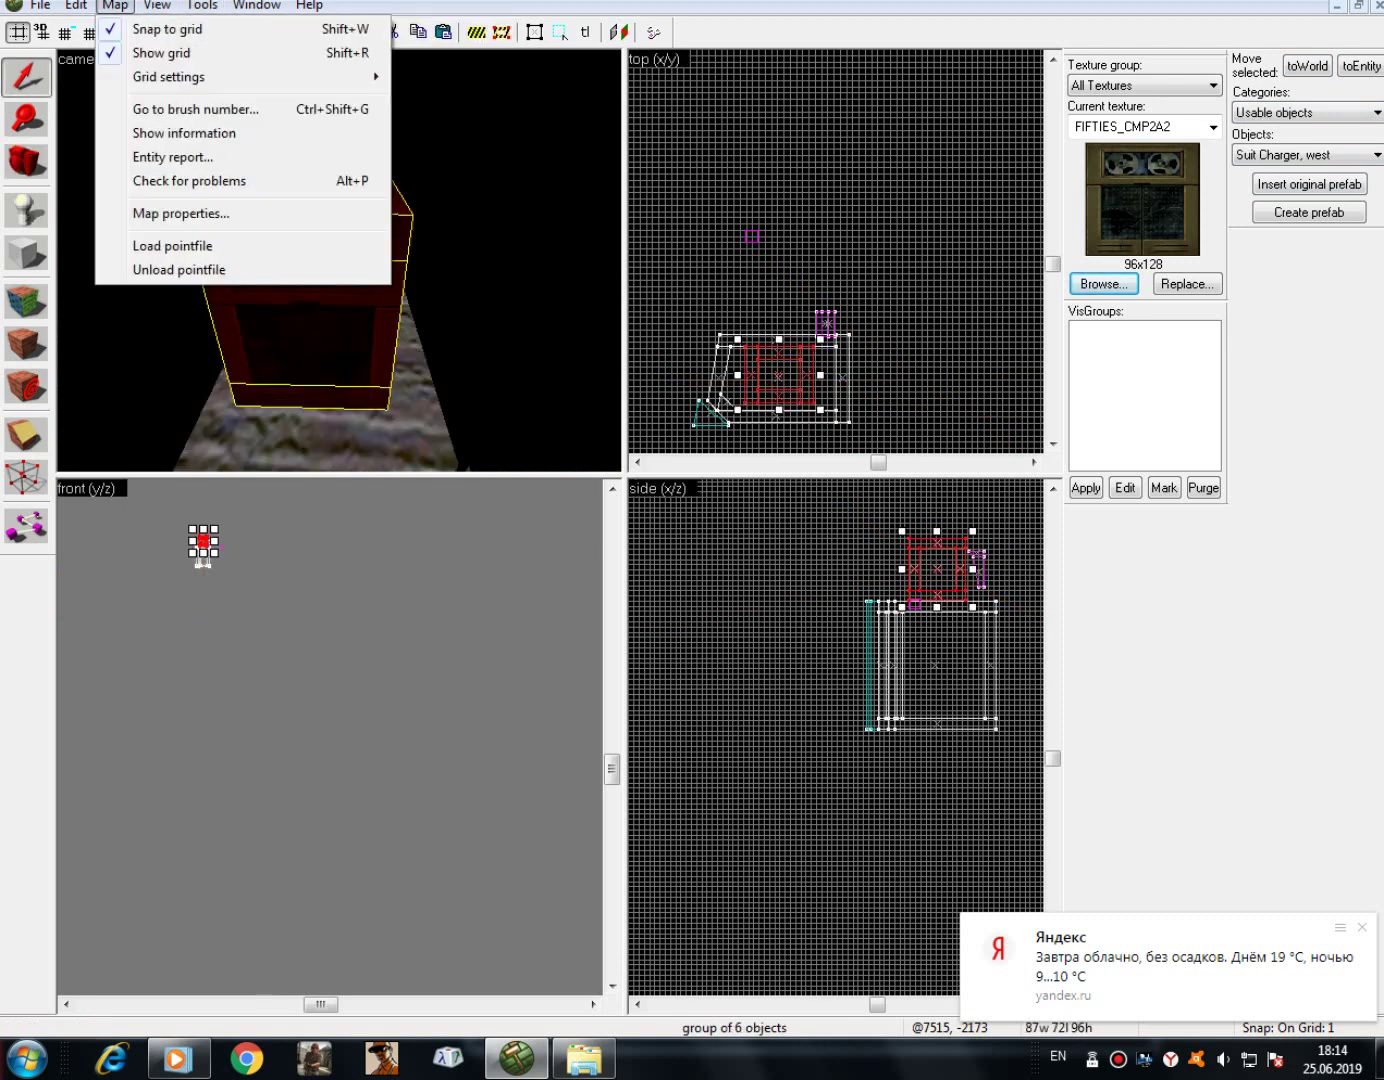
mouse_move(76, 6)
key("Up")
key("Up")
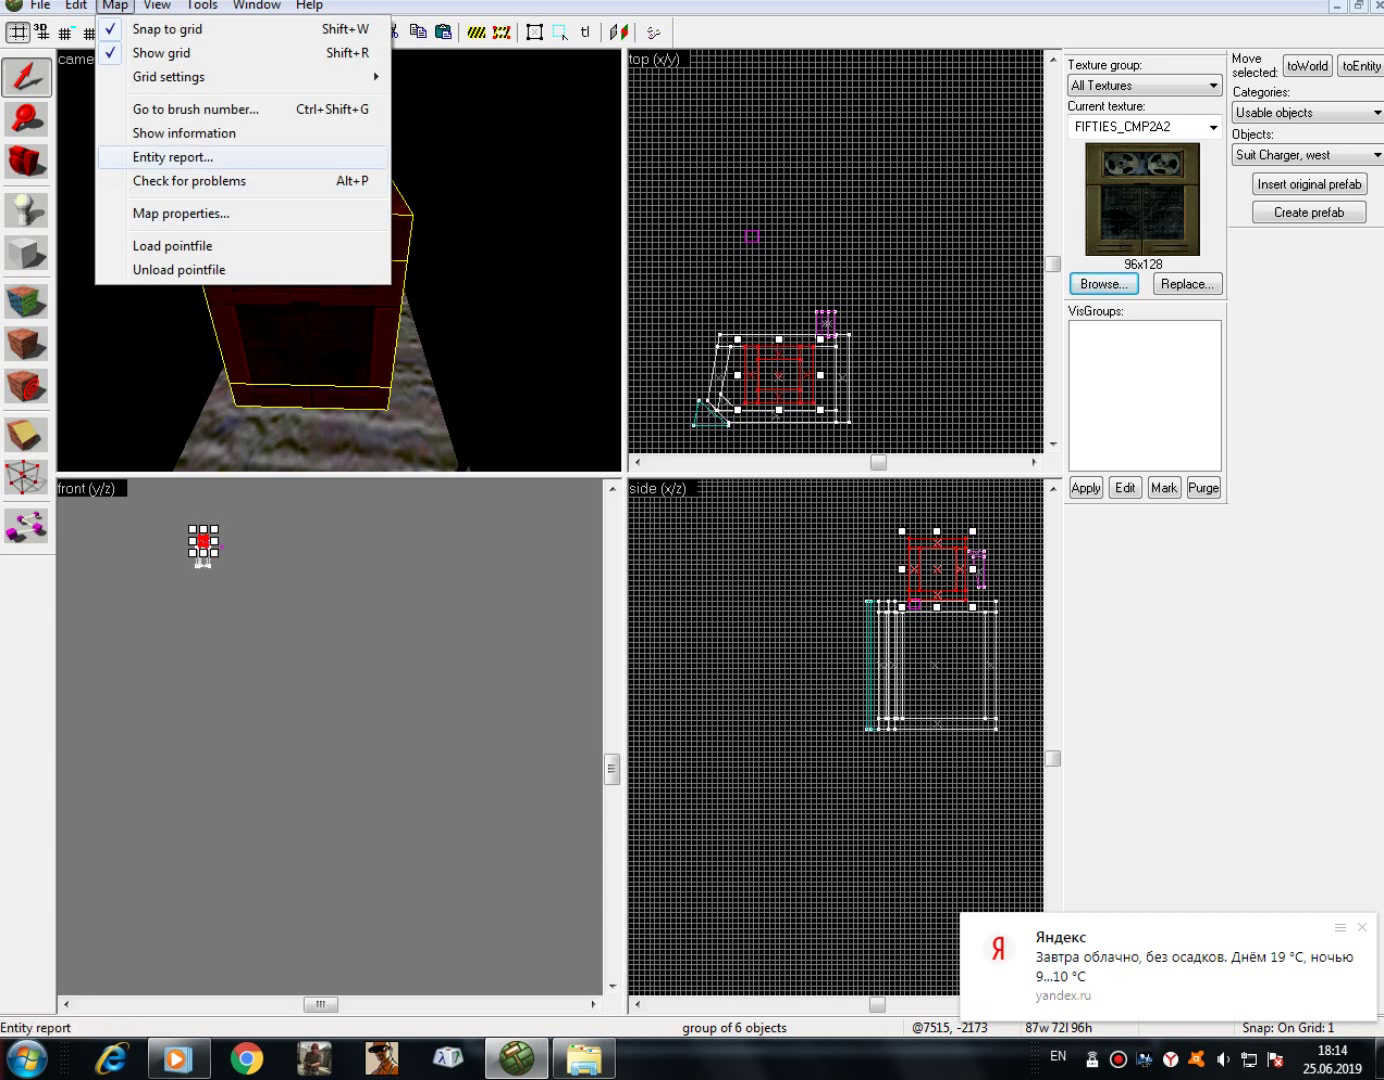
key("Right")
key("Down")
key("Down")
key("Down")
key("Down")
key("Down")
key("Down")
key("Down")
key("Down")
key("Down")
key("Down")
key("Down")
key("Down")
key("Down")
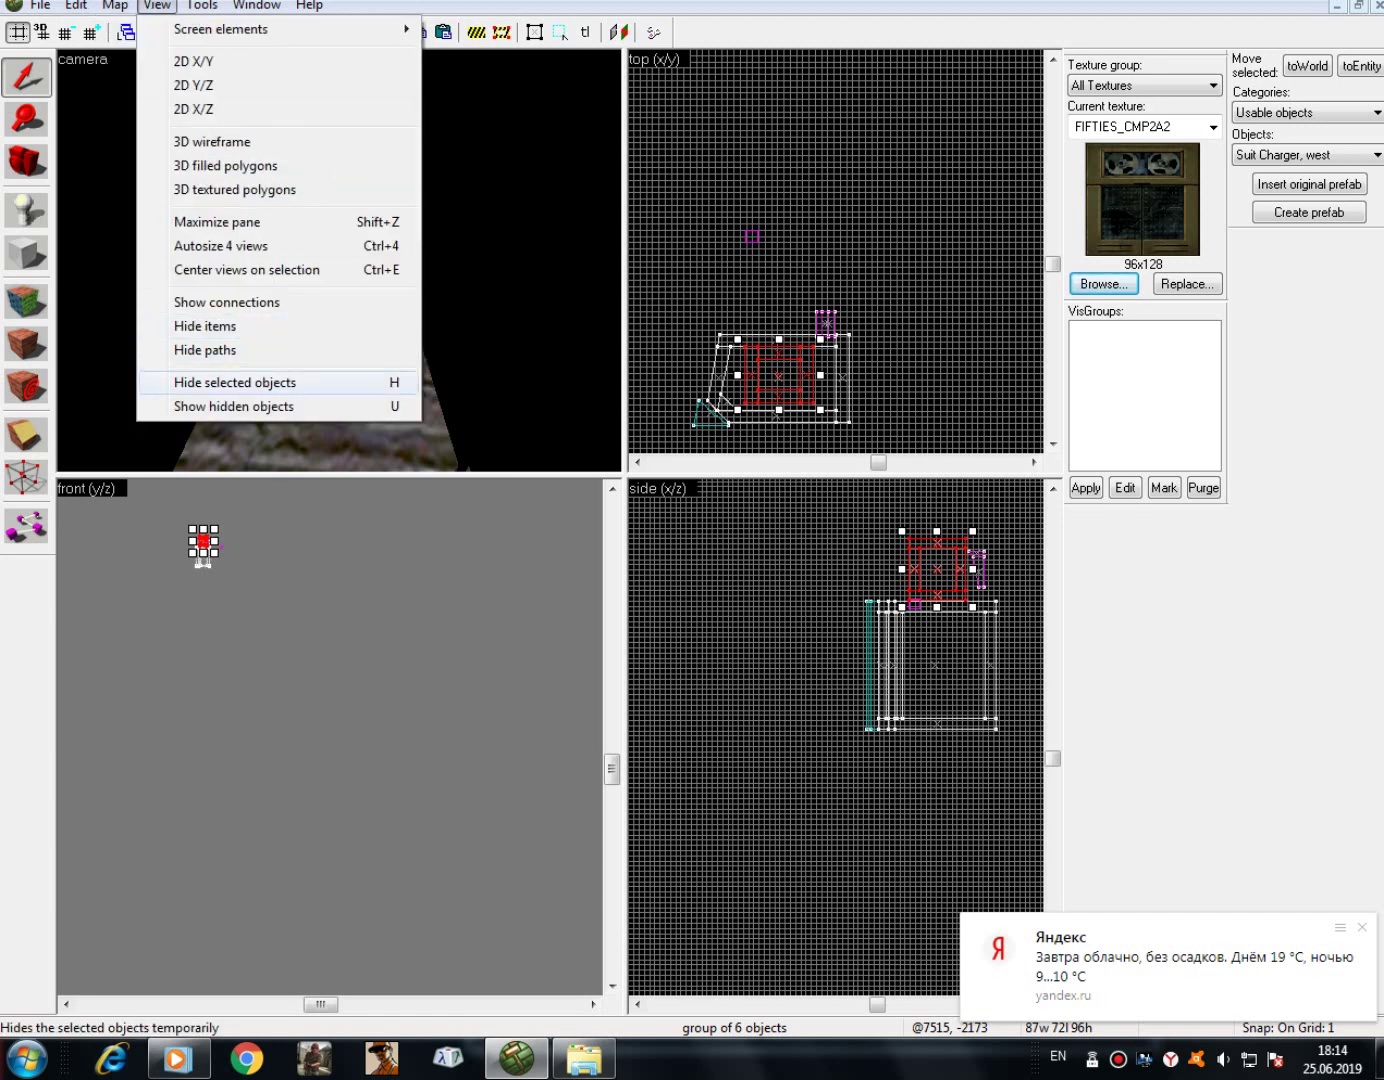
key("Return")
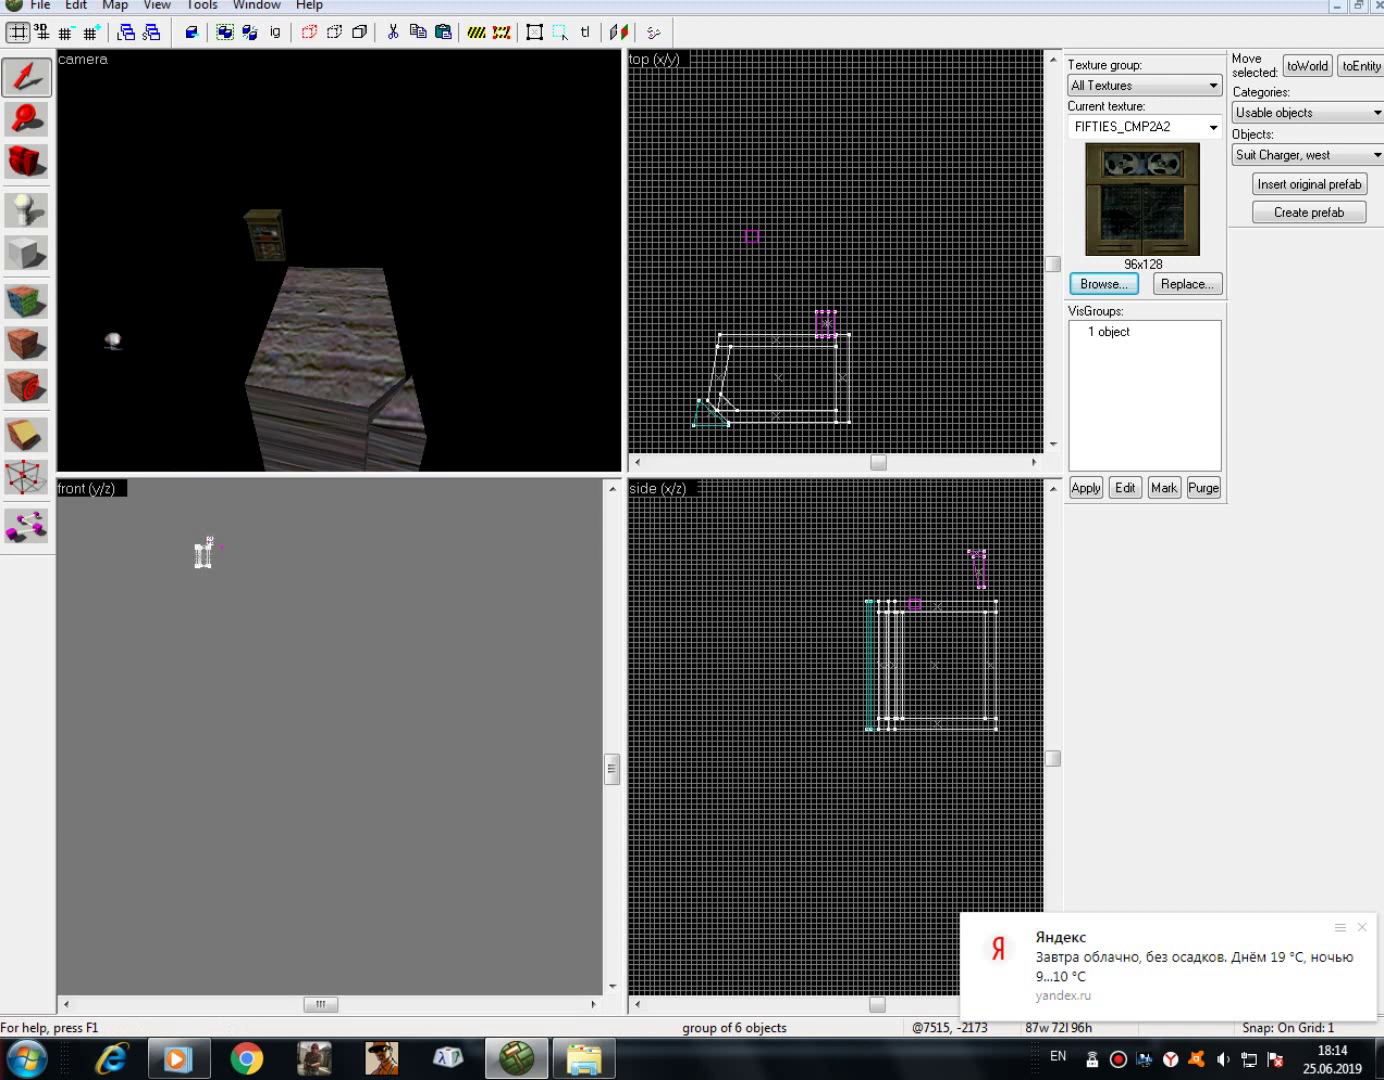
- Show the hidden objects again to bring back the computer
key("w")
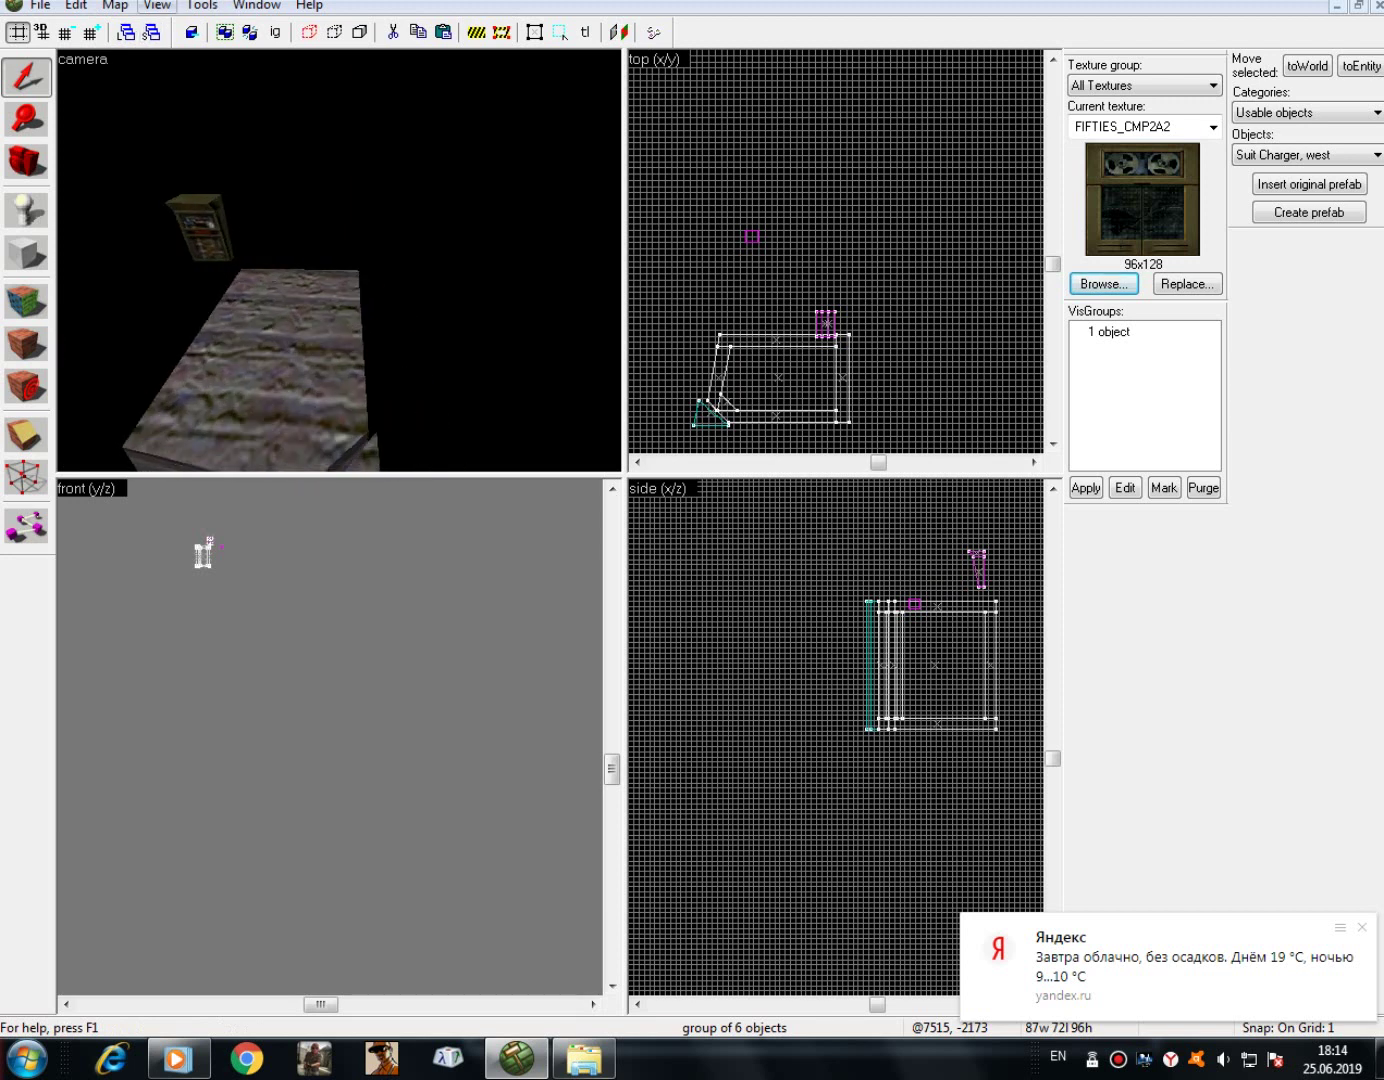
key("alt+m")
key("Right")
key("Down")
key("Down")
key("Down")
key("Down")
key("Down")
key("Down")
key("Down")
key("Down")
key("Down")
key("Down")
key("Down")
key("Down")
key("Down")
key("Down")
key("Return")
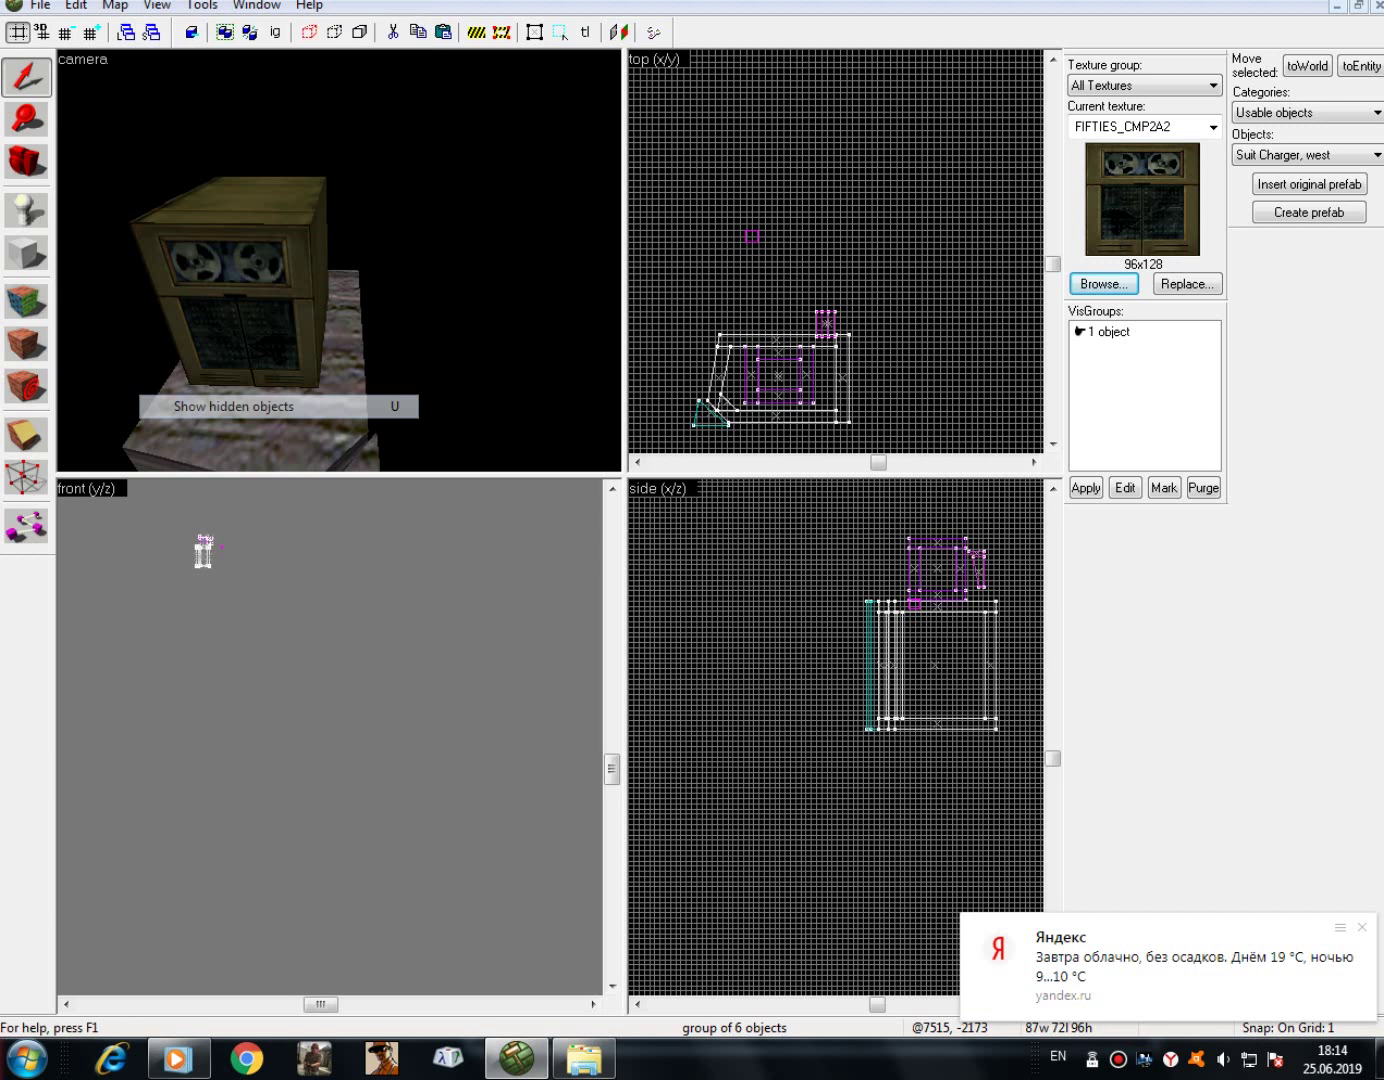
- Activate the Path tool and try to show hidden objects once more
left_click(26, 526)
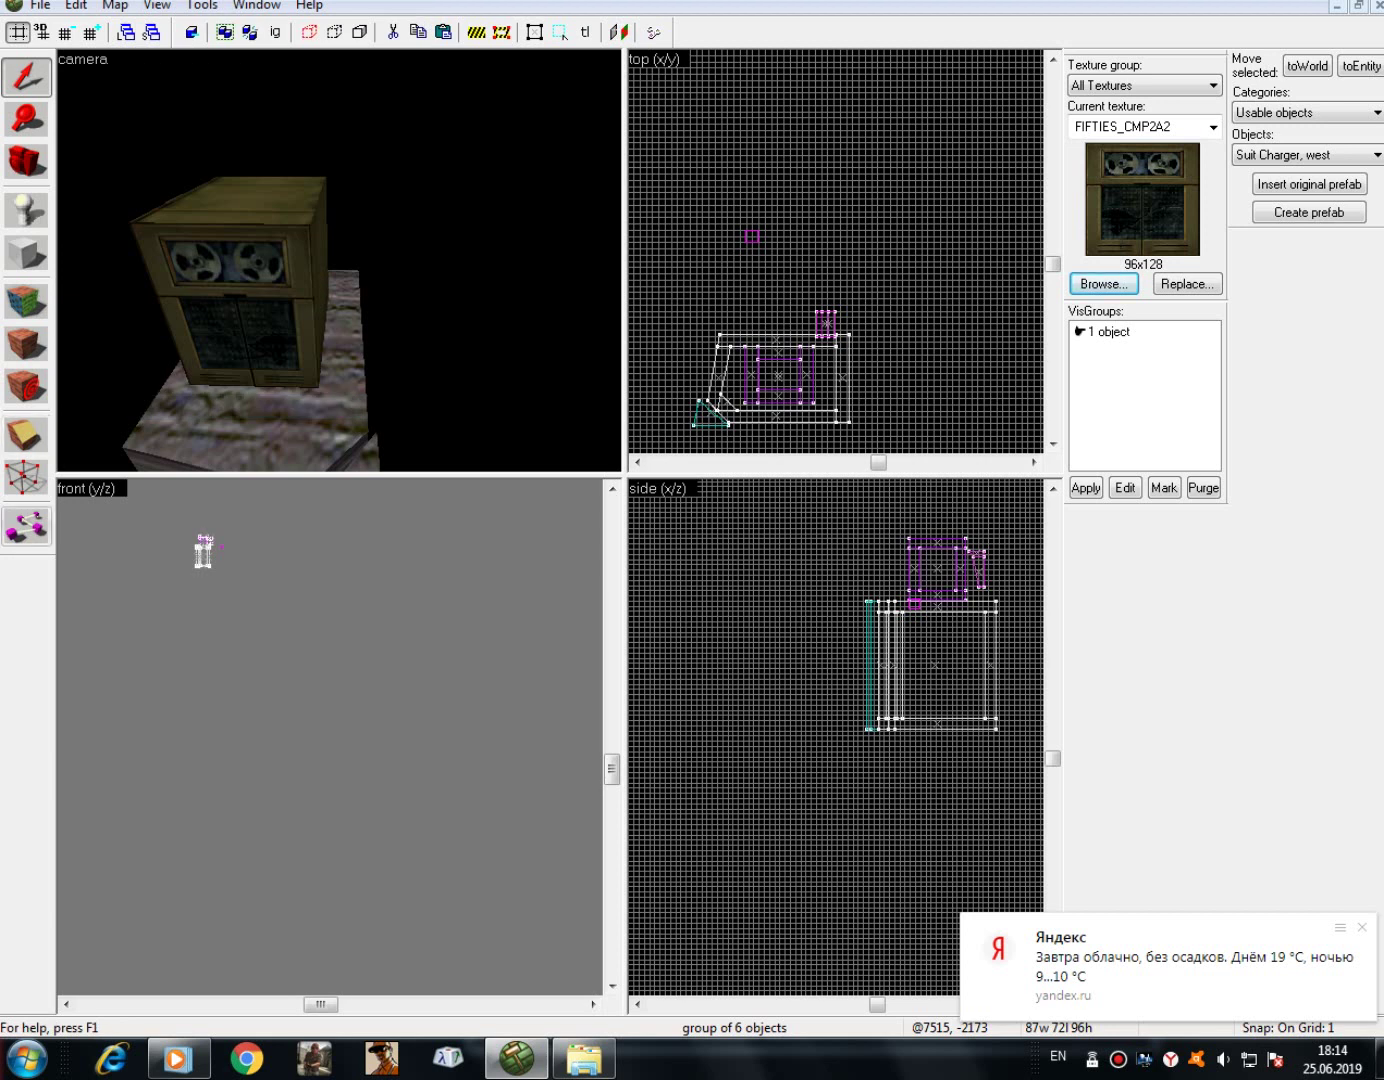
left_click(26, 525)
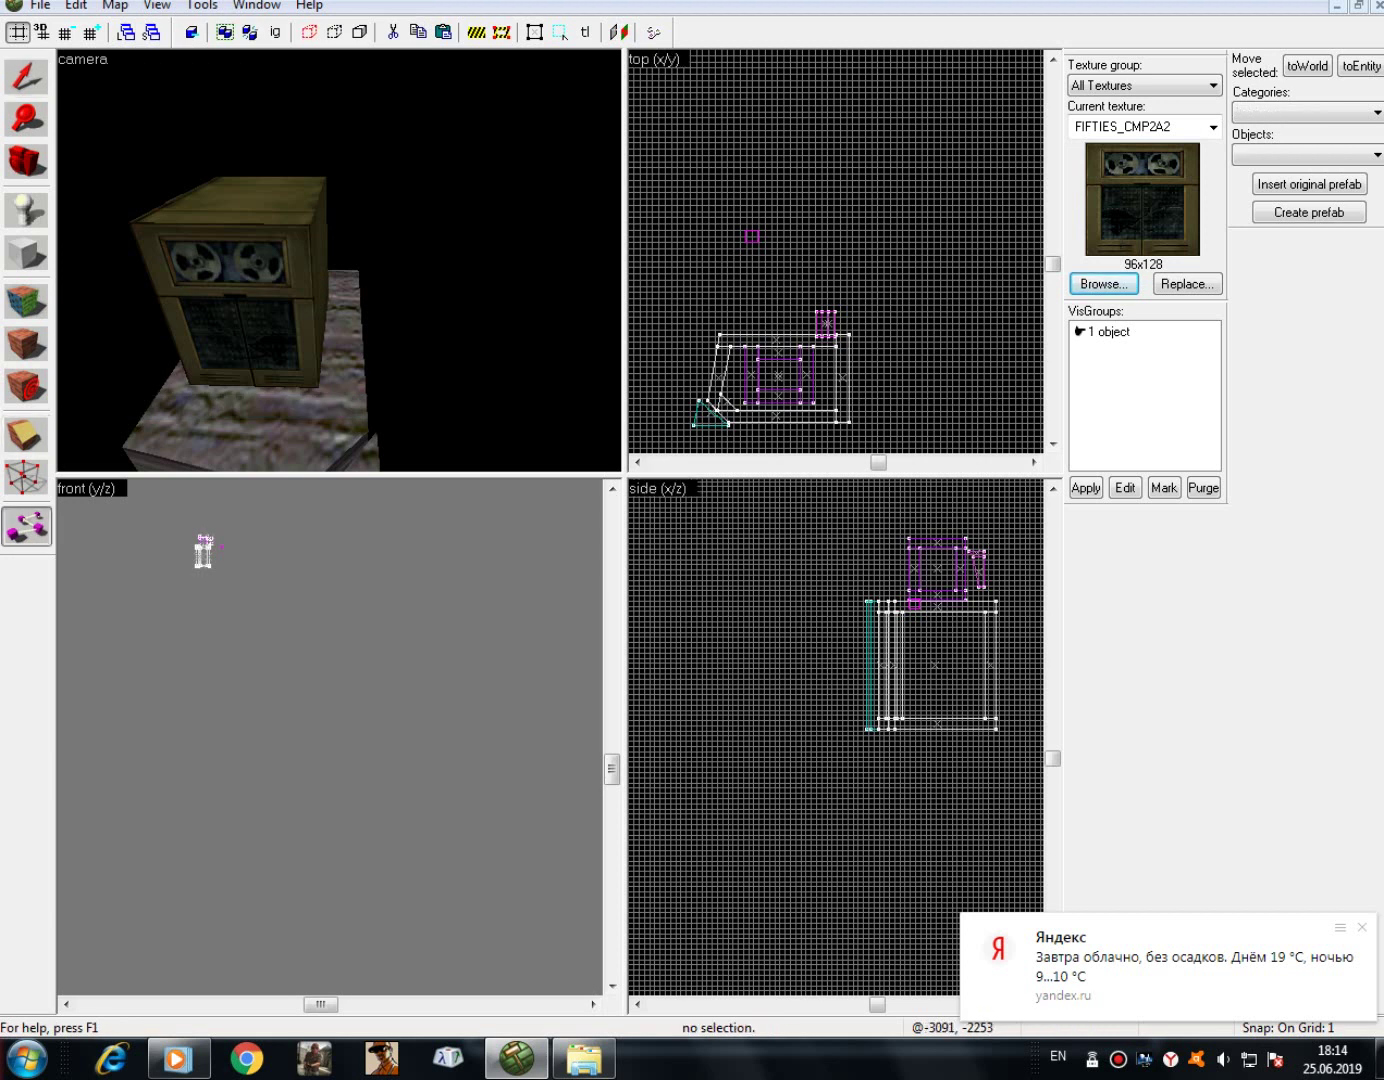
left_click(157, 7)
left_click(234, 407)
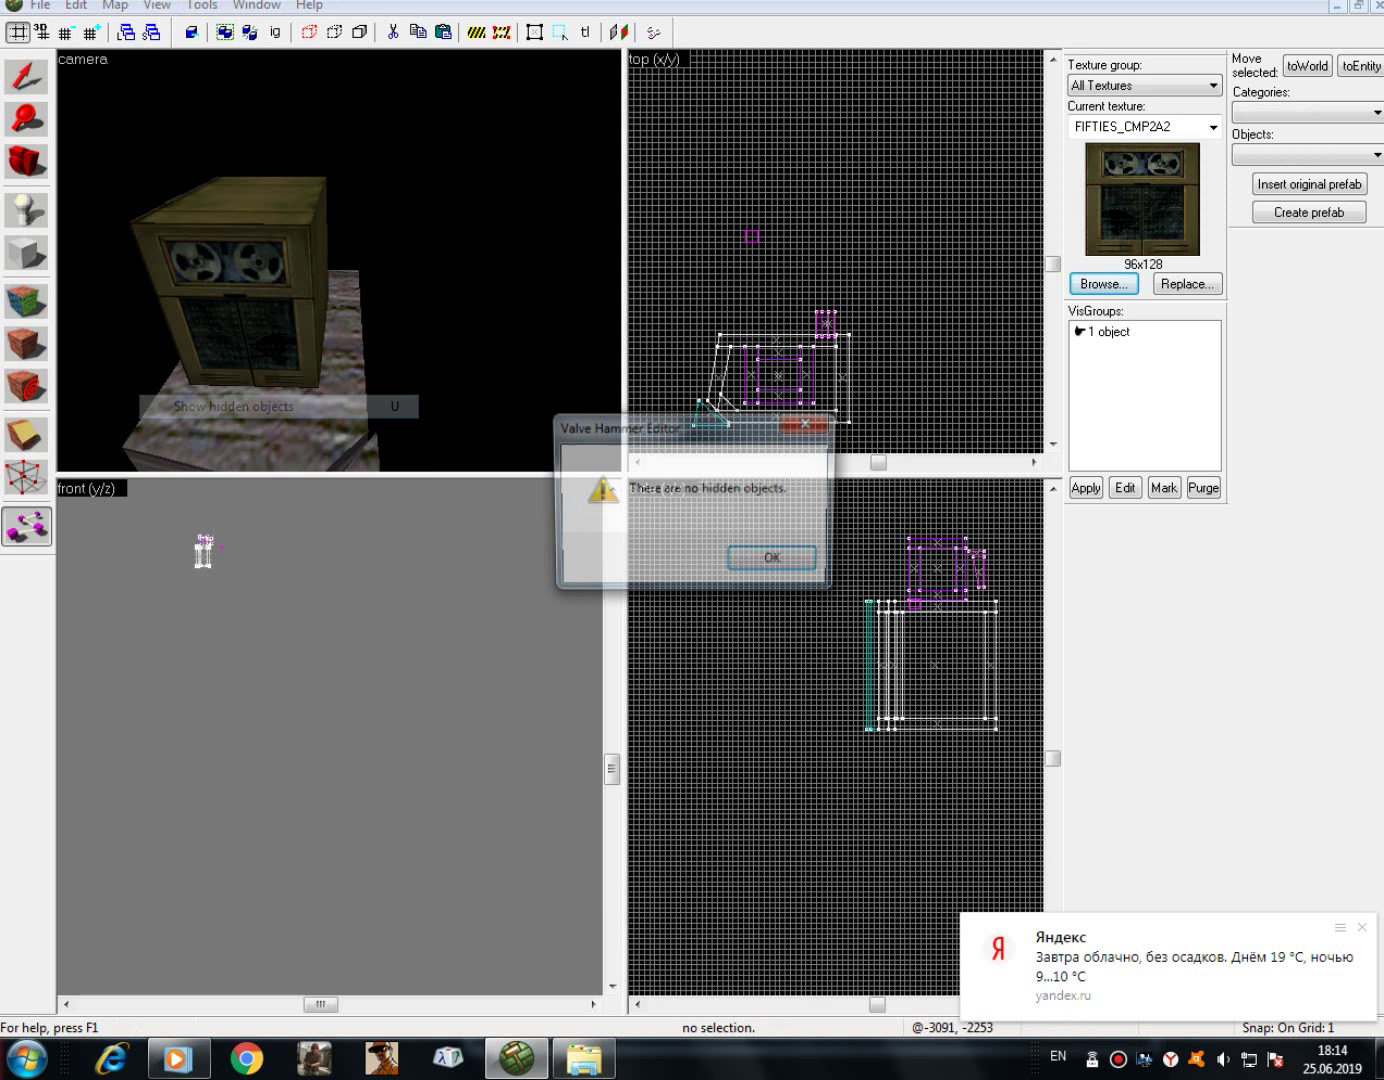
key("Return")
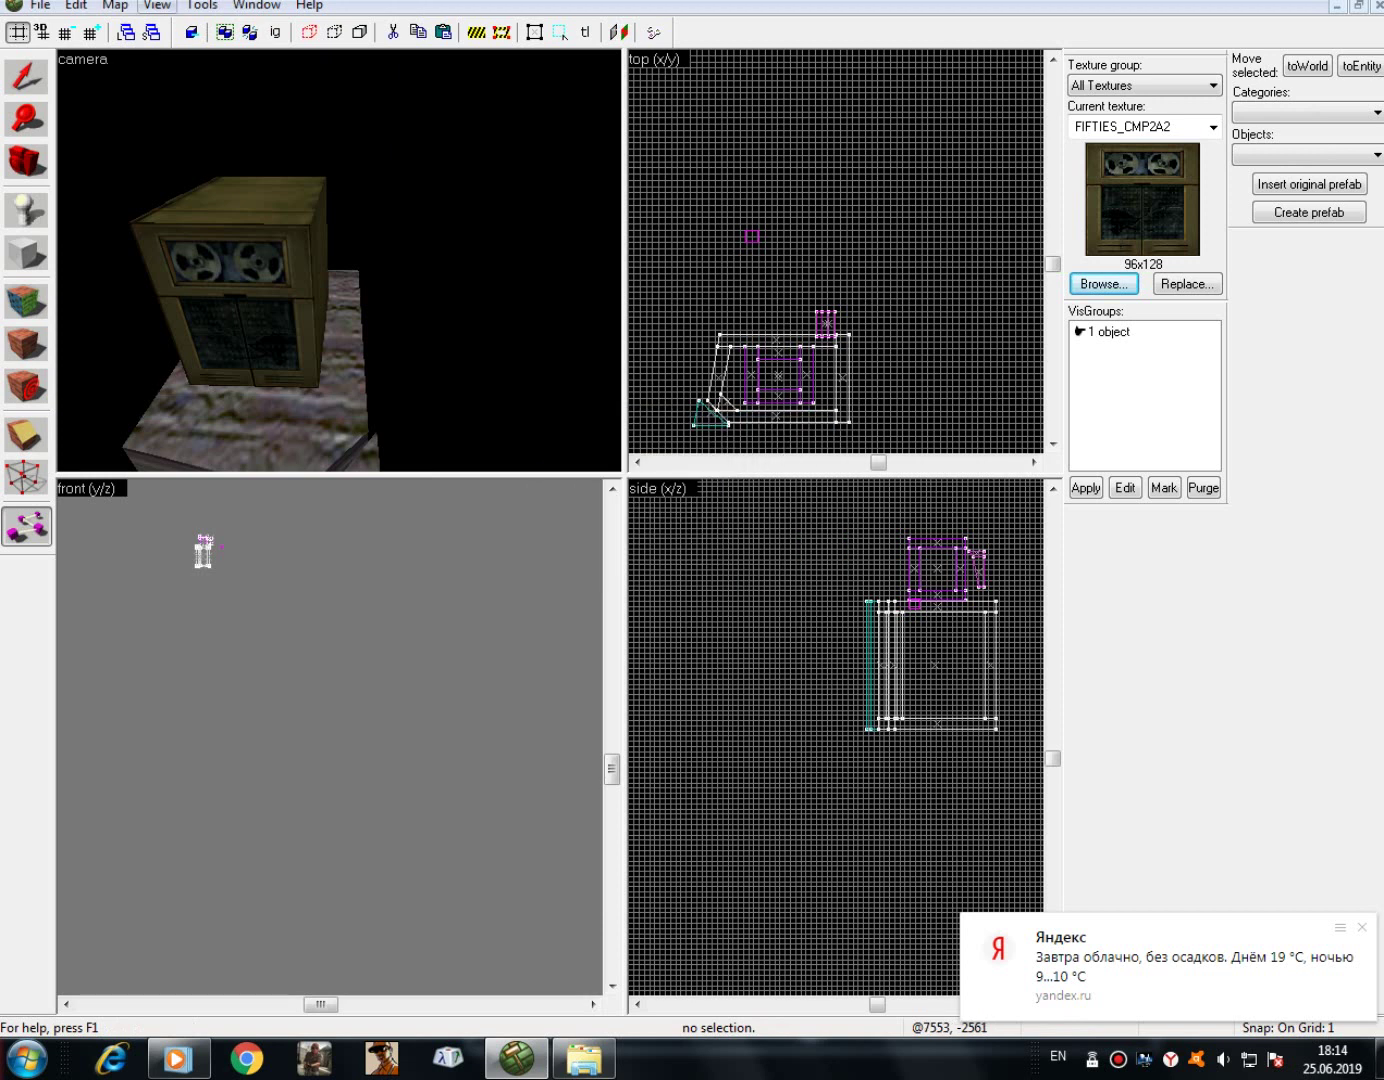
- Turn on the Hide paths and Hide items display options
left_click(157, 7)
left_click(215, 351)
key("alt+v")
key("Down")
key("Down")
key("Down")
key("Down")
key("Down")
key("Down")
key("Down")
key("Down")
key("Down")
key("Down")
key("Down")
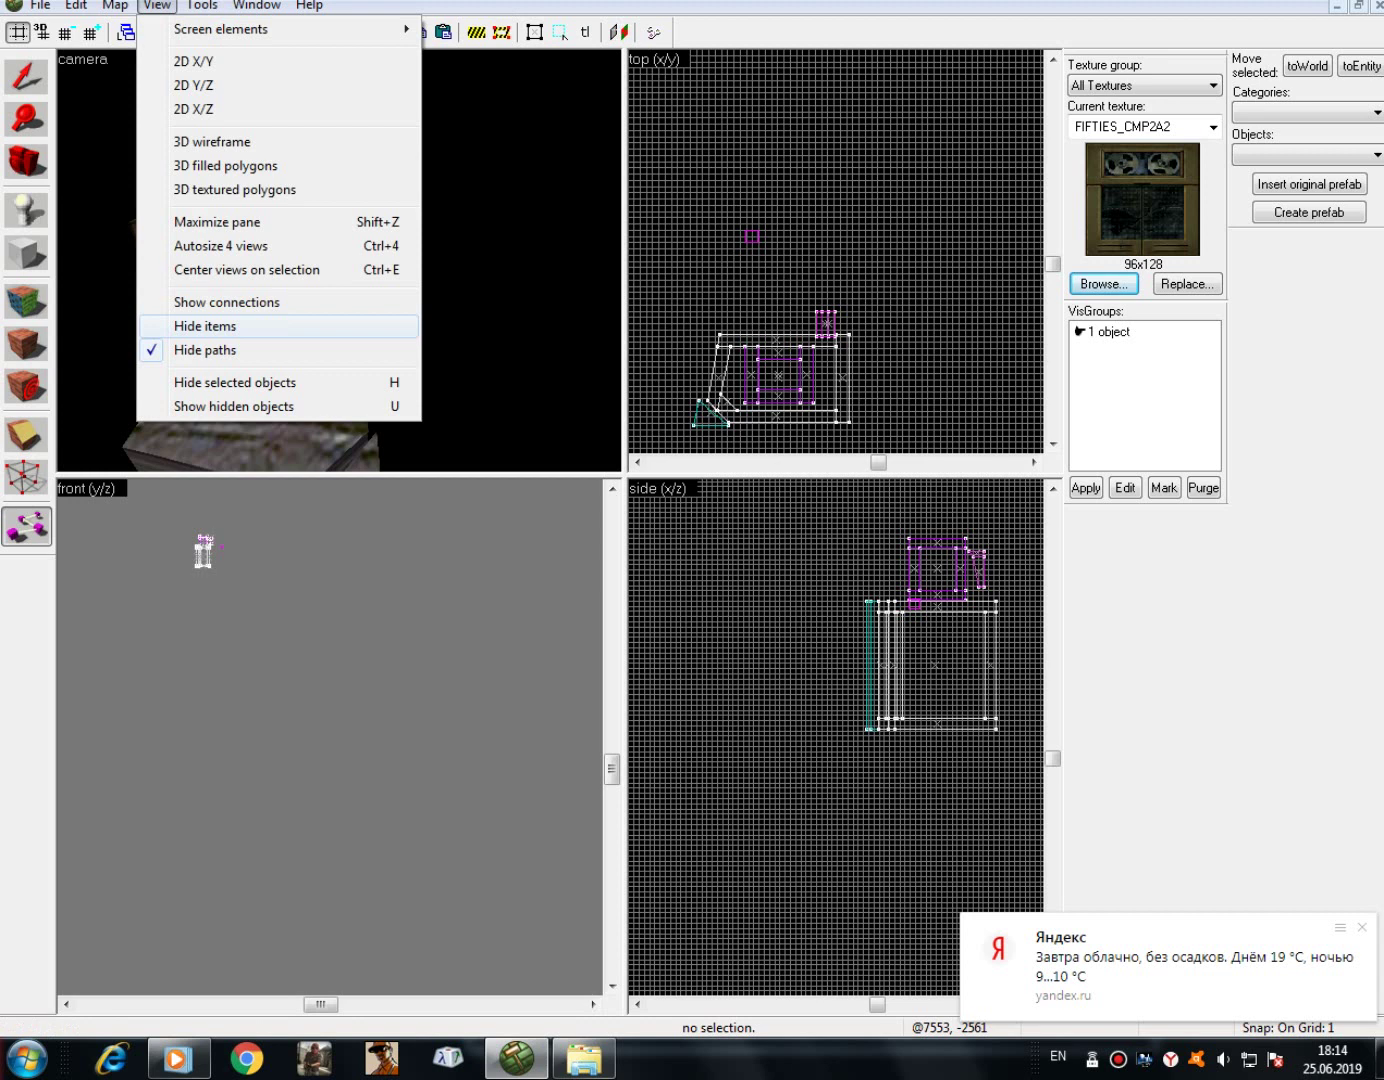
key("Return")
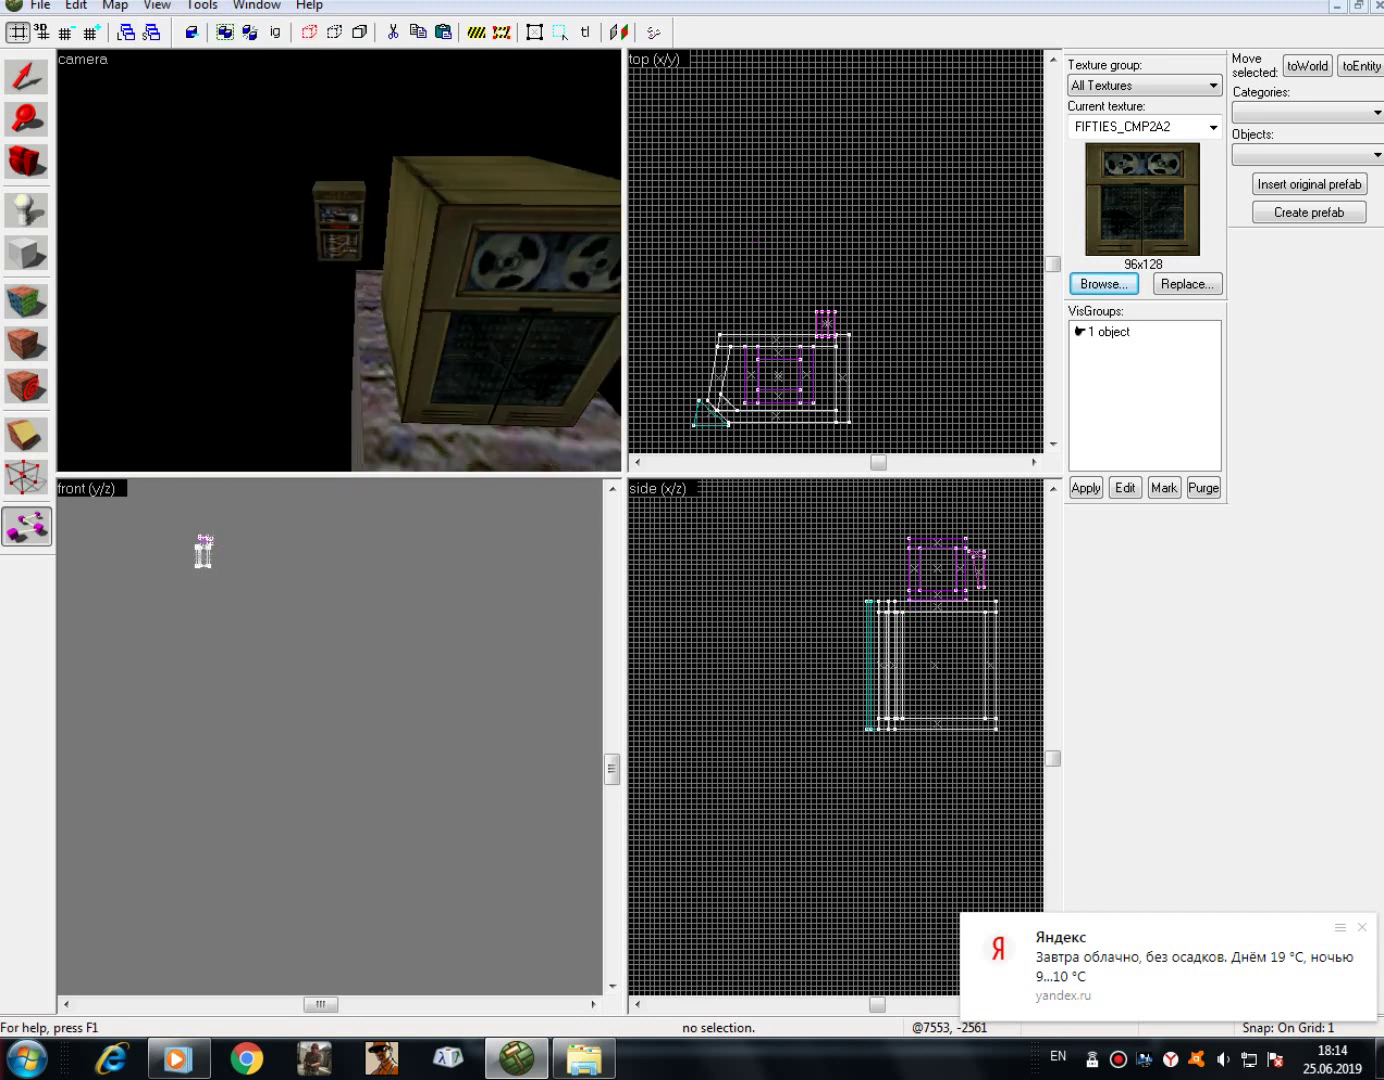
- Move the camera above the computer, activate the Entity tool and choose ammo_9mmbox as the entity to place
left_click(26, 161)
left_click_drag(320, 274, 353, 250)
key("shift+e")
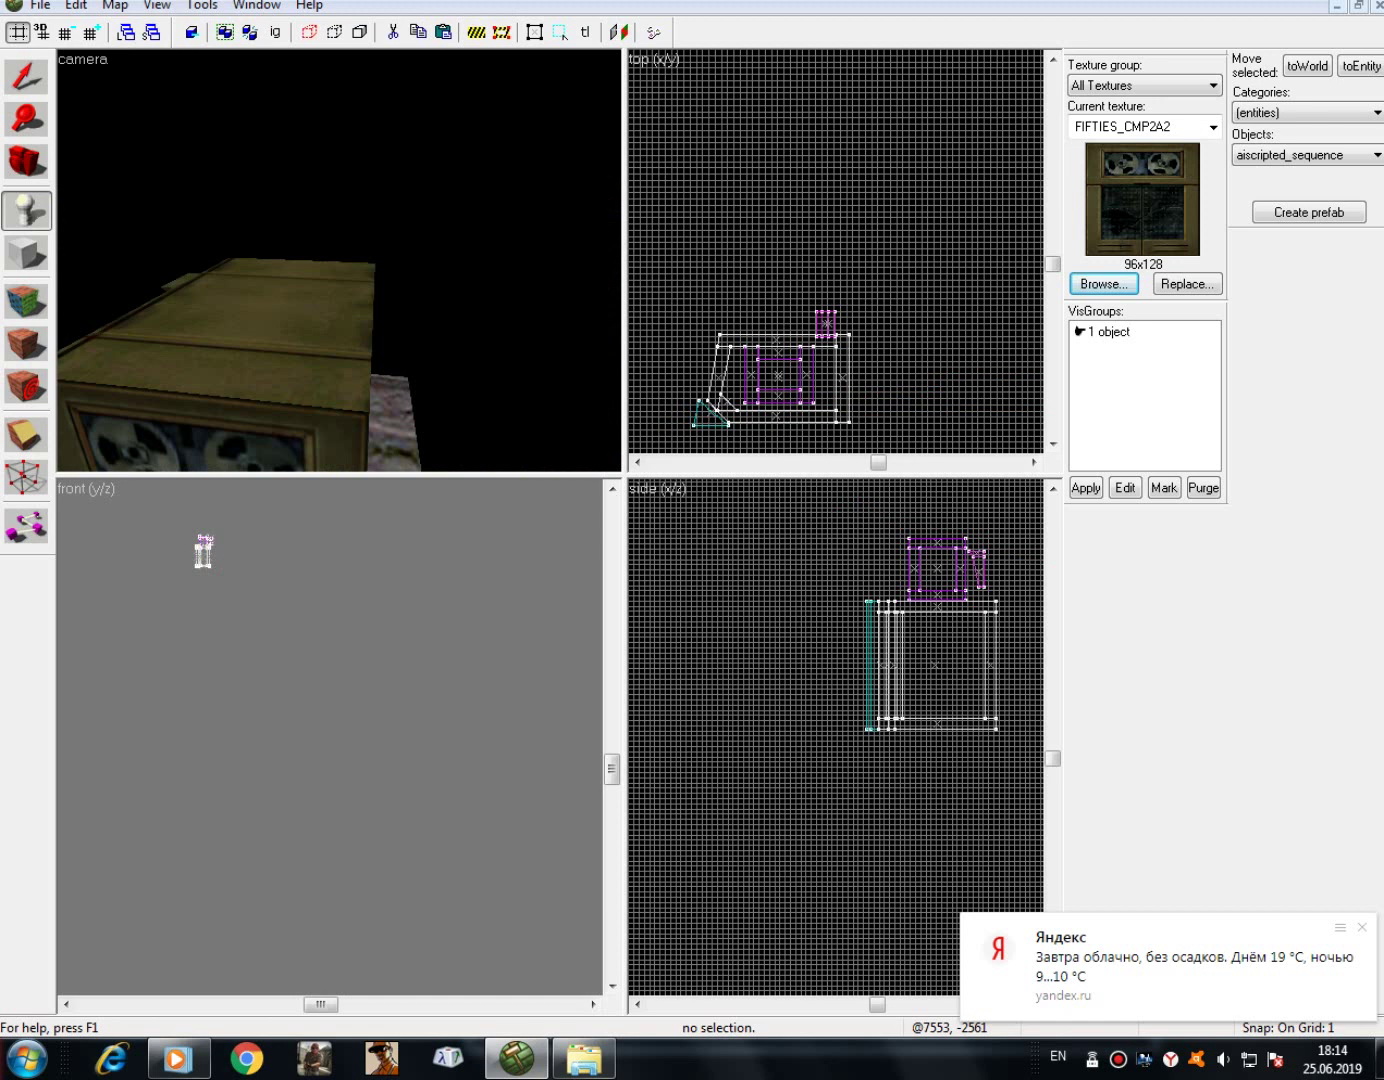
left_click(1306, 155)
left_click(1290, 233)
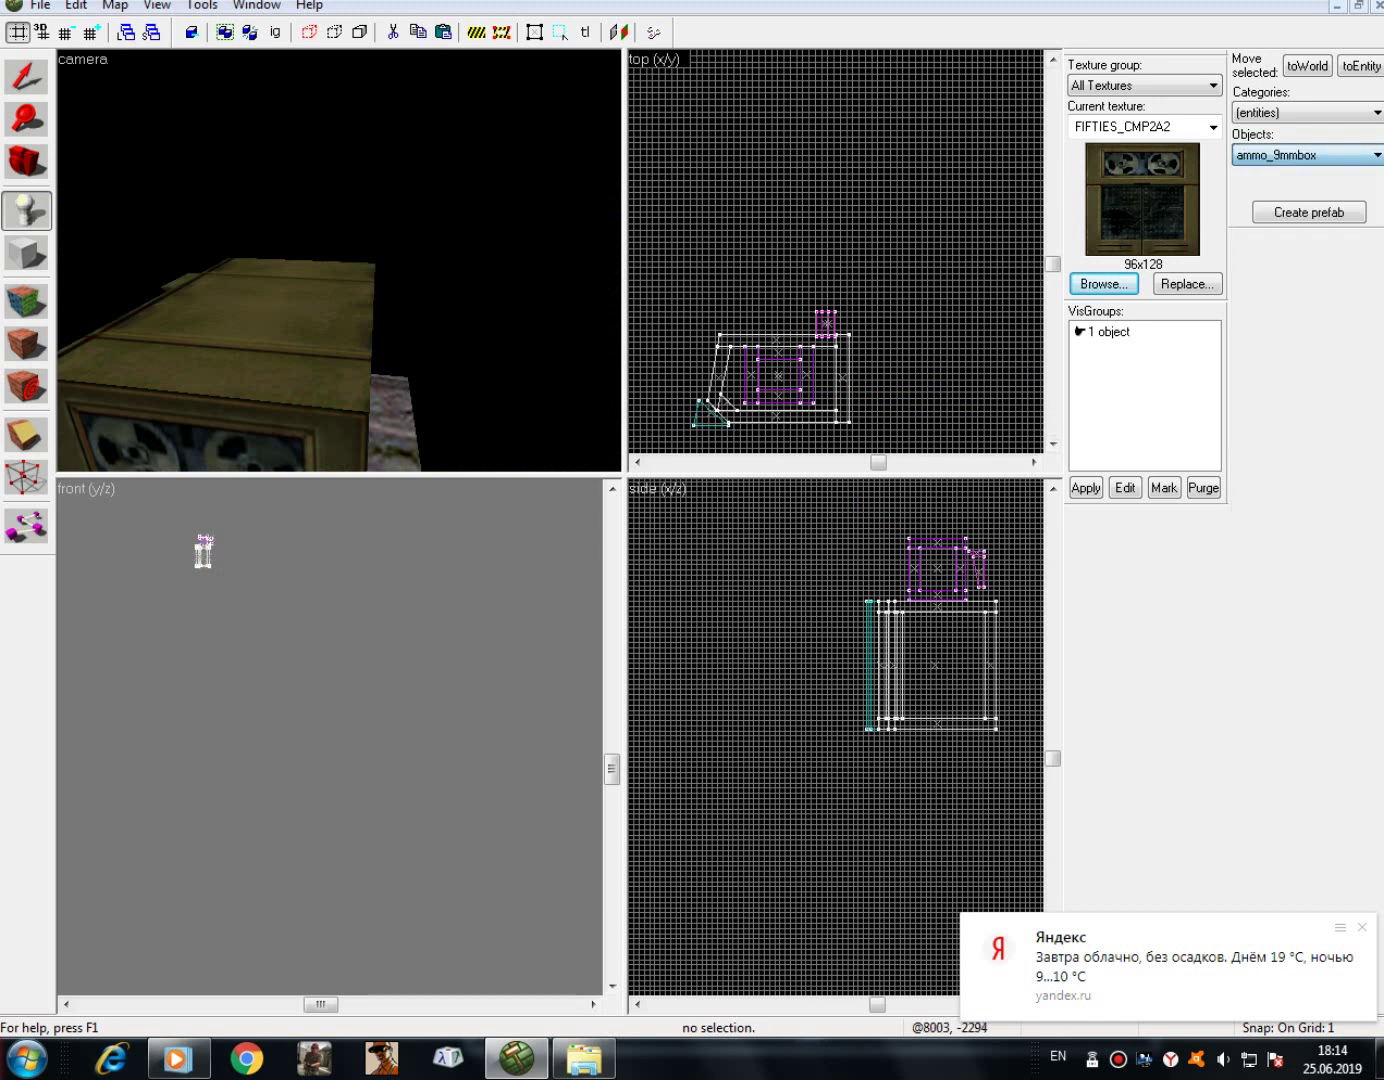
- Turn off the Hide items display option to bring back the ammo boxes on the computer
key("w")
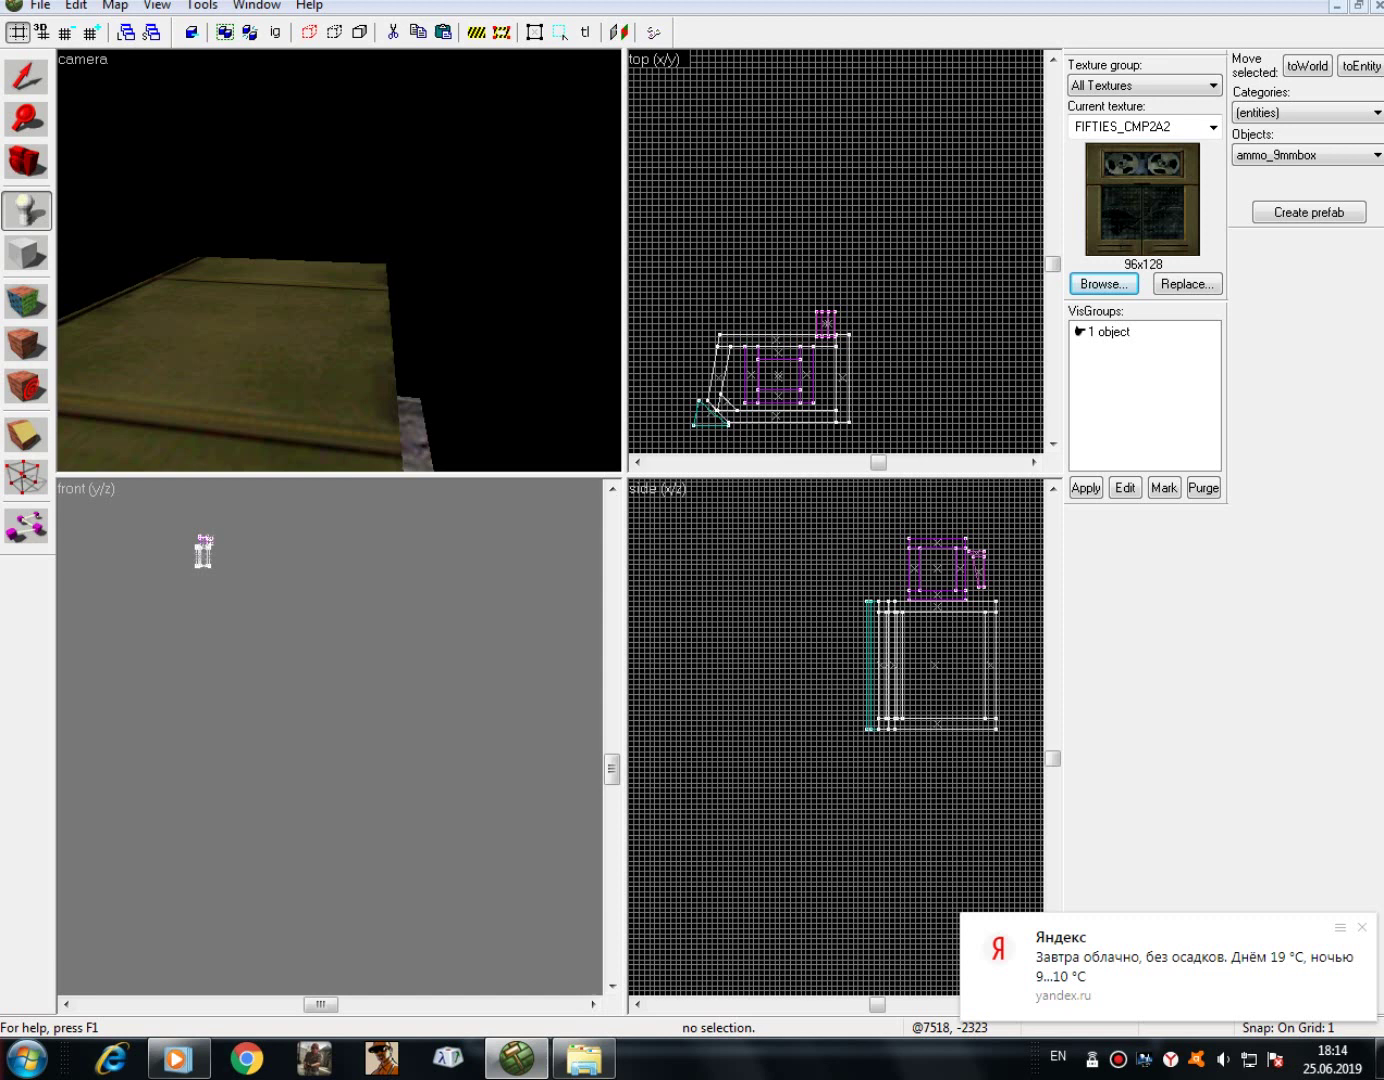
key("s")
left_click(157, 7)
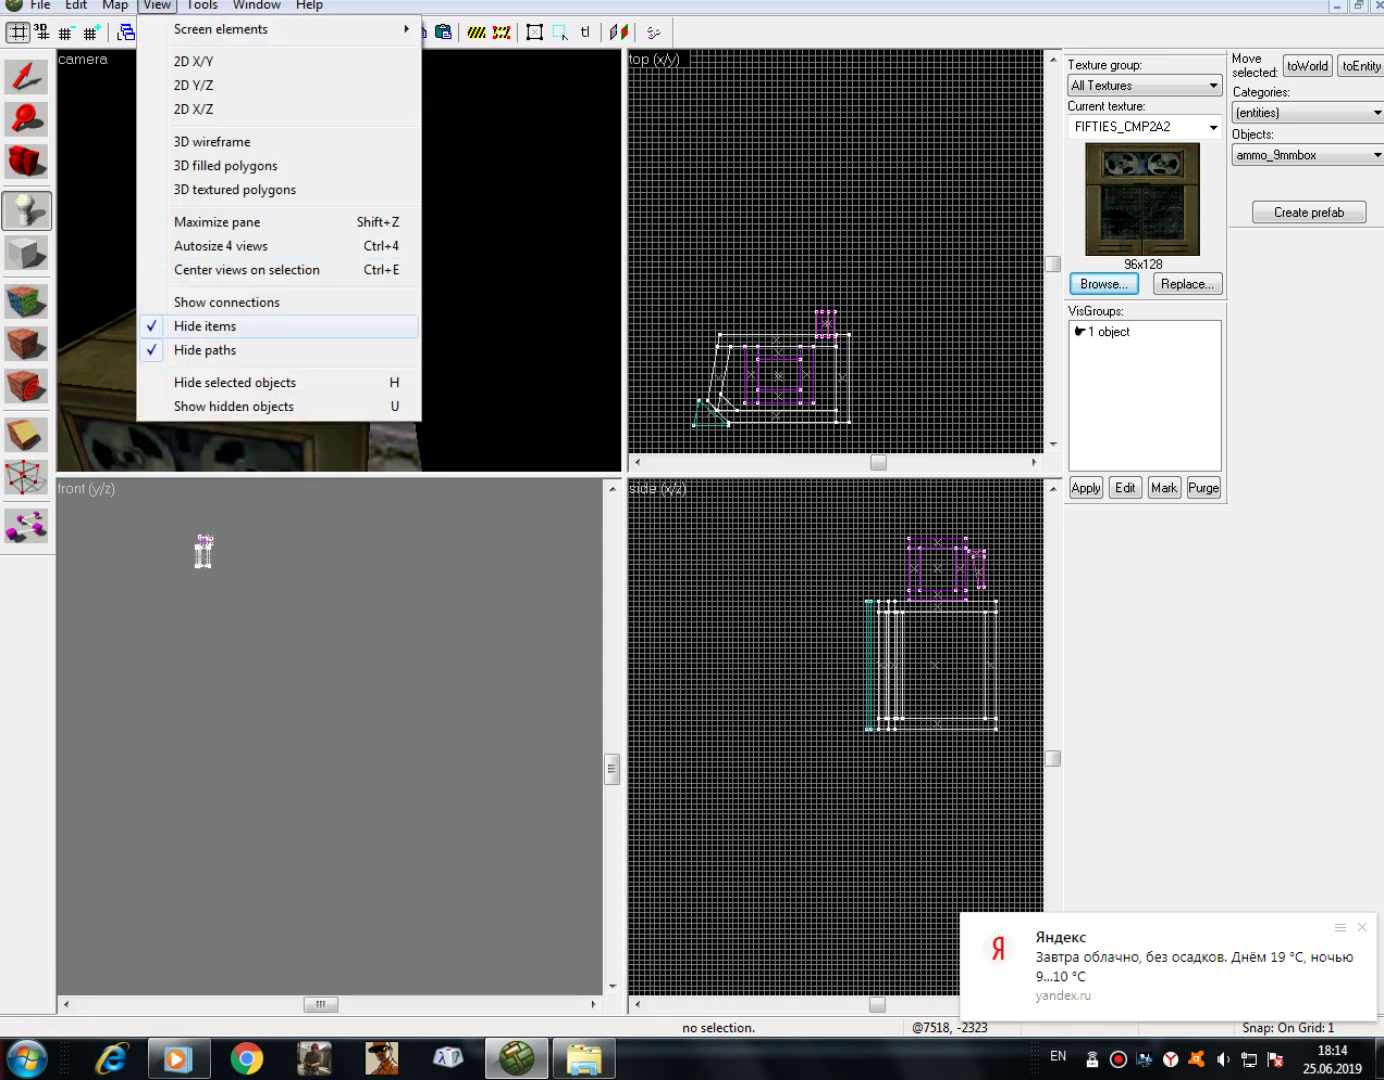
left_click(206, 327)
key("a")
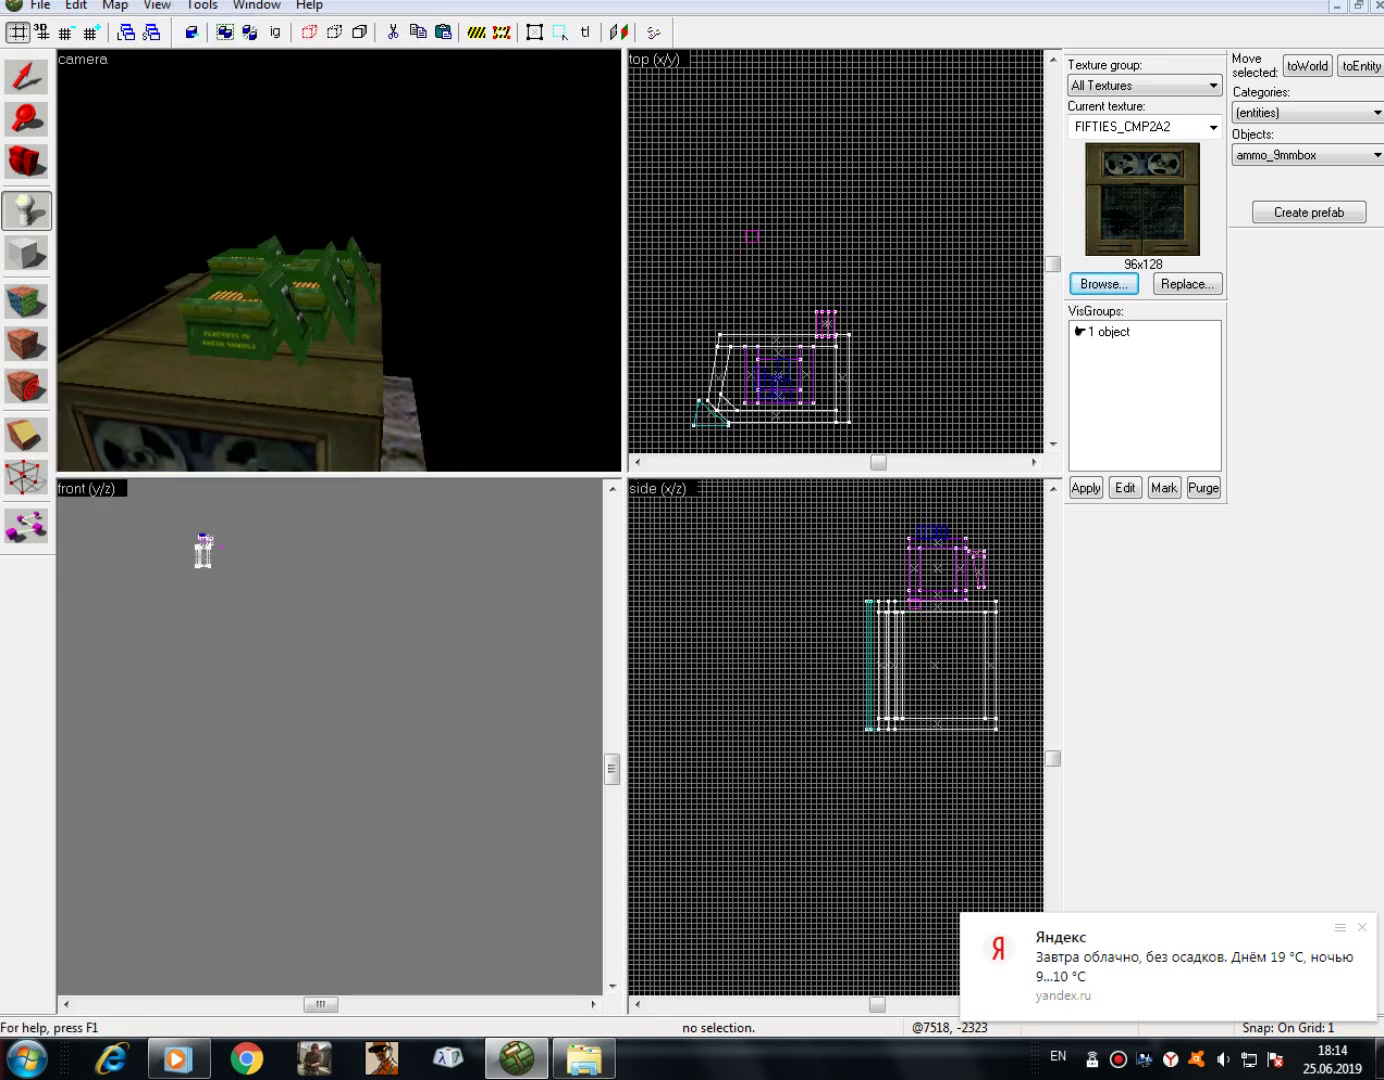
key("d")
key("w")
key("a")
- Move the camera around and away from the objects to examine the block, charger and computer from different sides
left_click(26, 162)
left_click_drag(90, 249, 265, 259)
key("d")
key("d")
key("s")
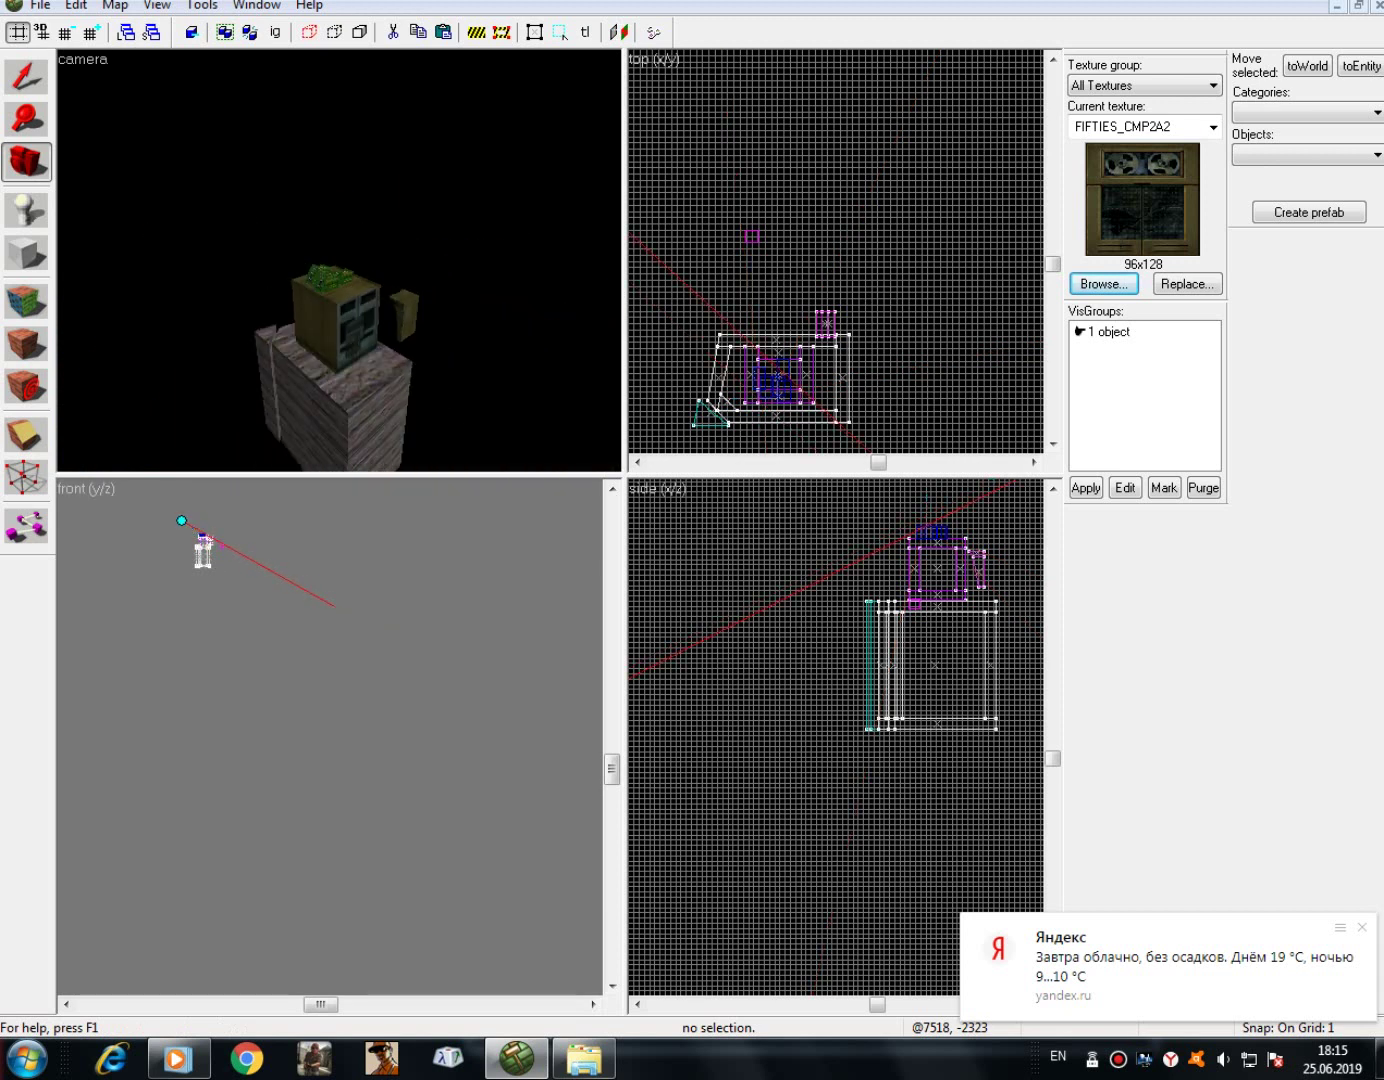
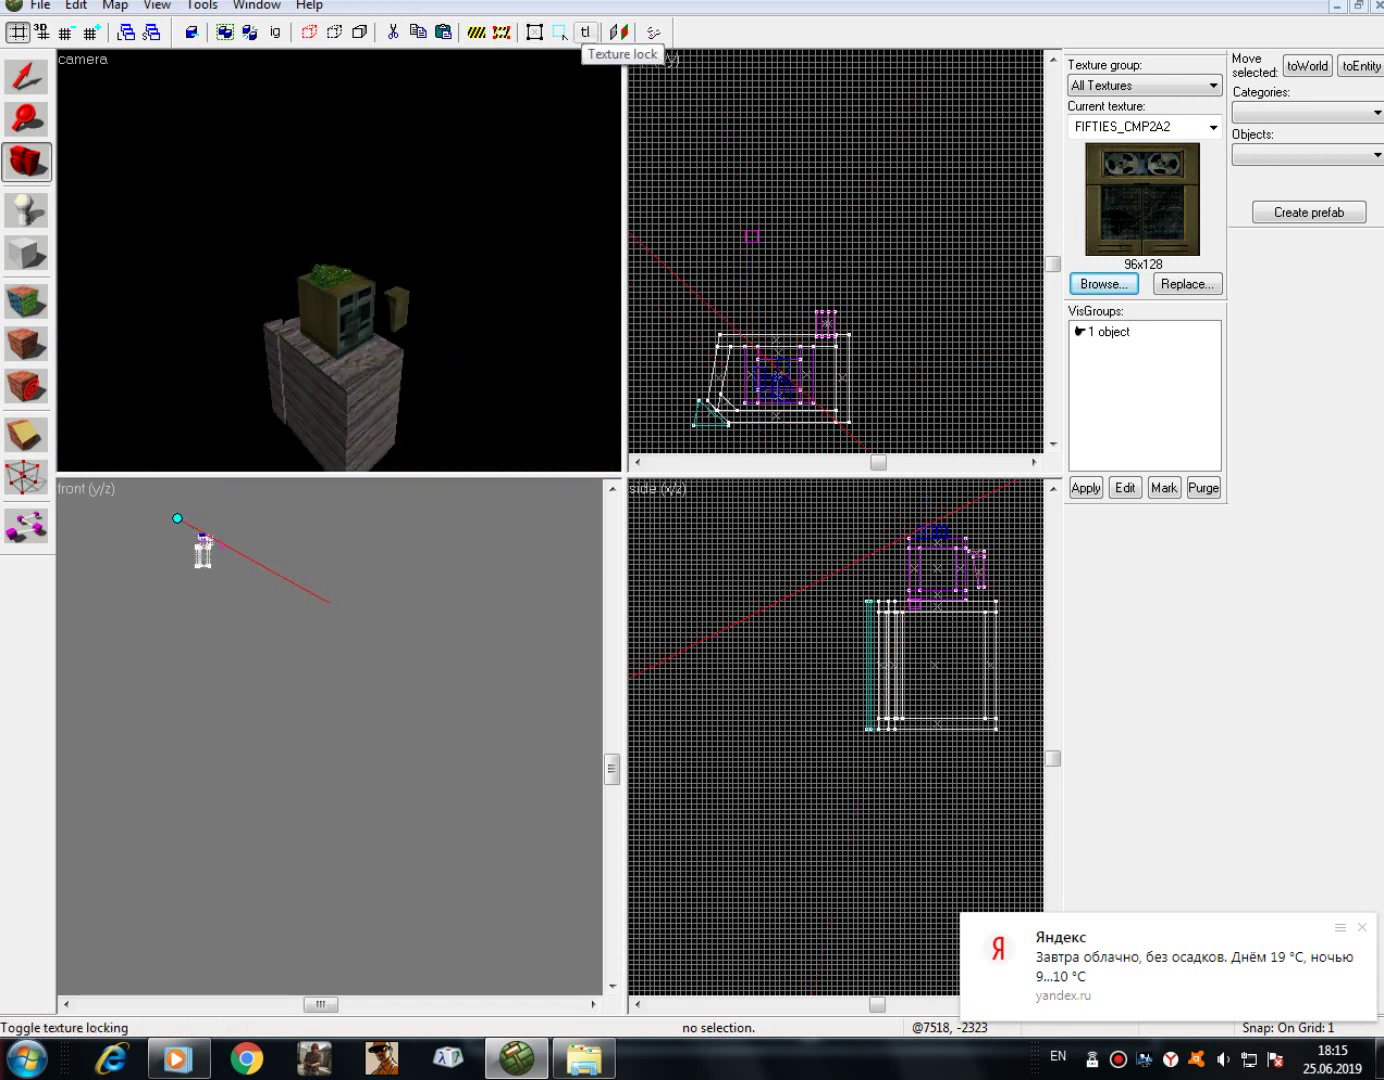
key("z")
key("w")
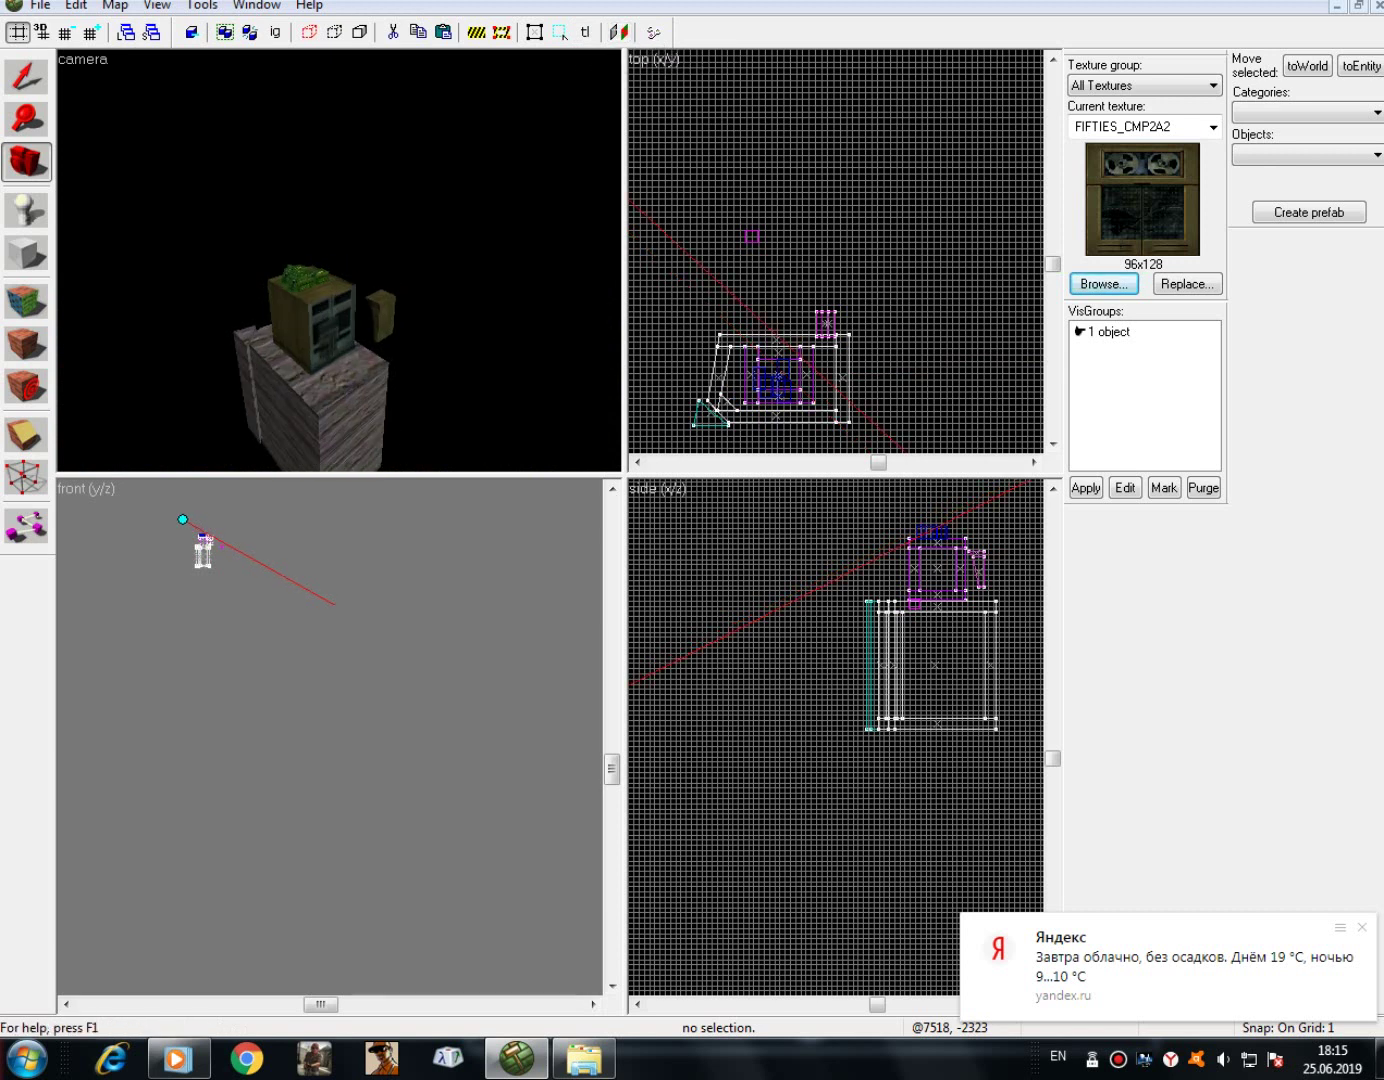
key("d")
key("w")
key("s")
key("z")
left_click(26, 76)
left_click(310, 225)
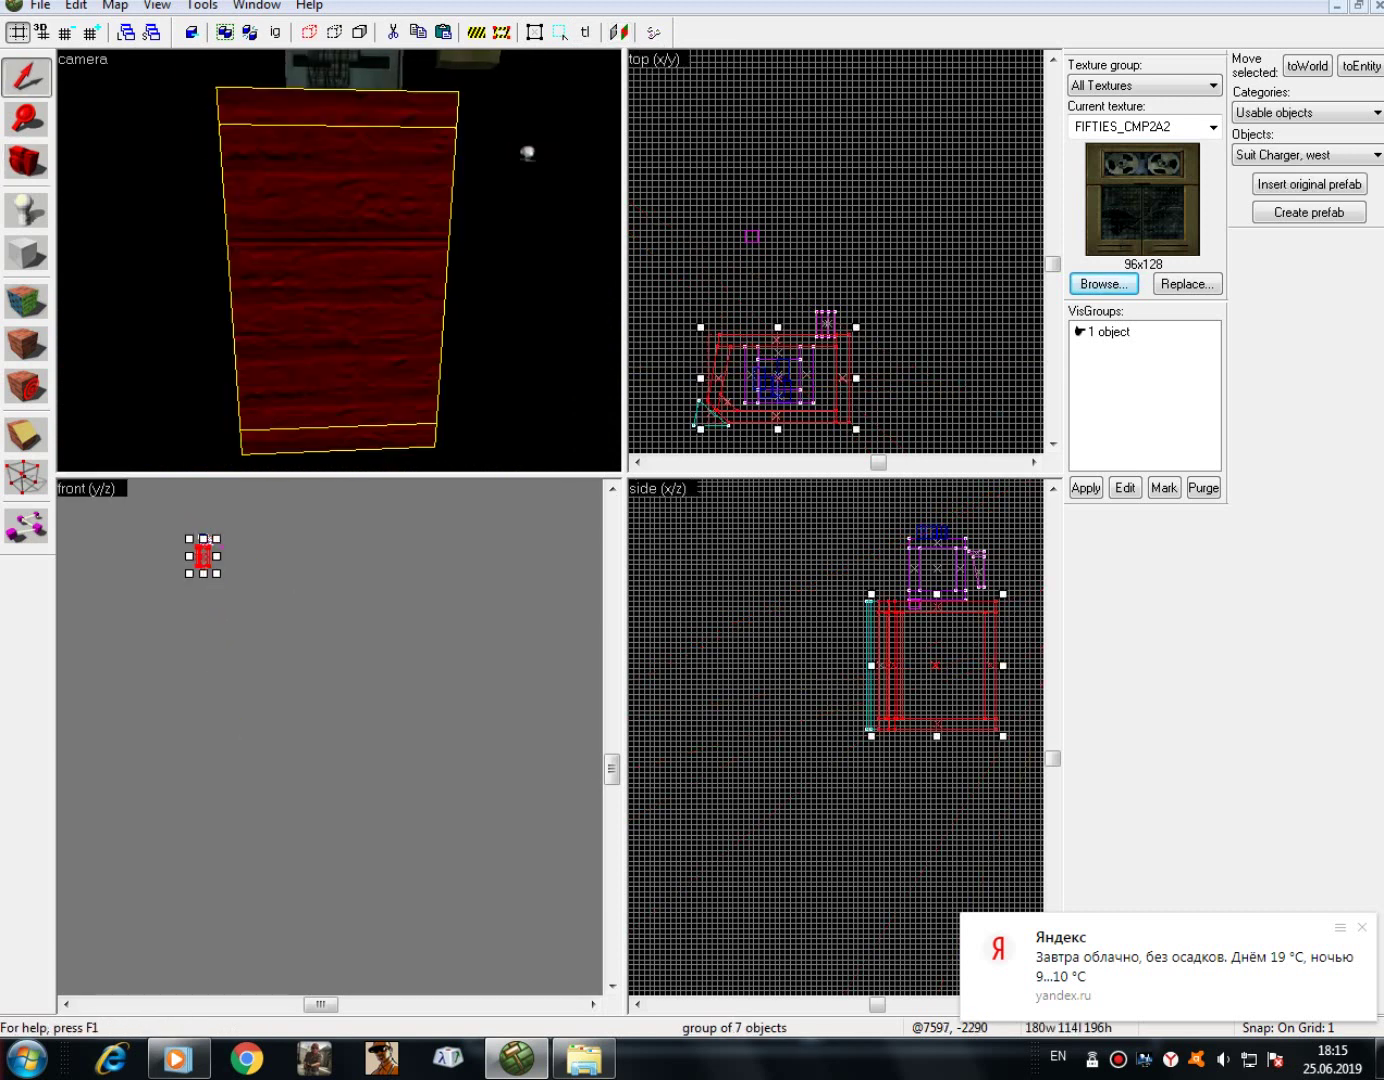
left_click(810, 249)
key("shift+a")
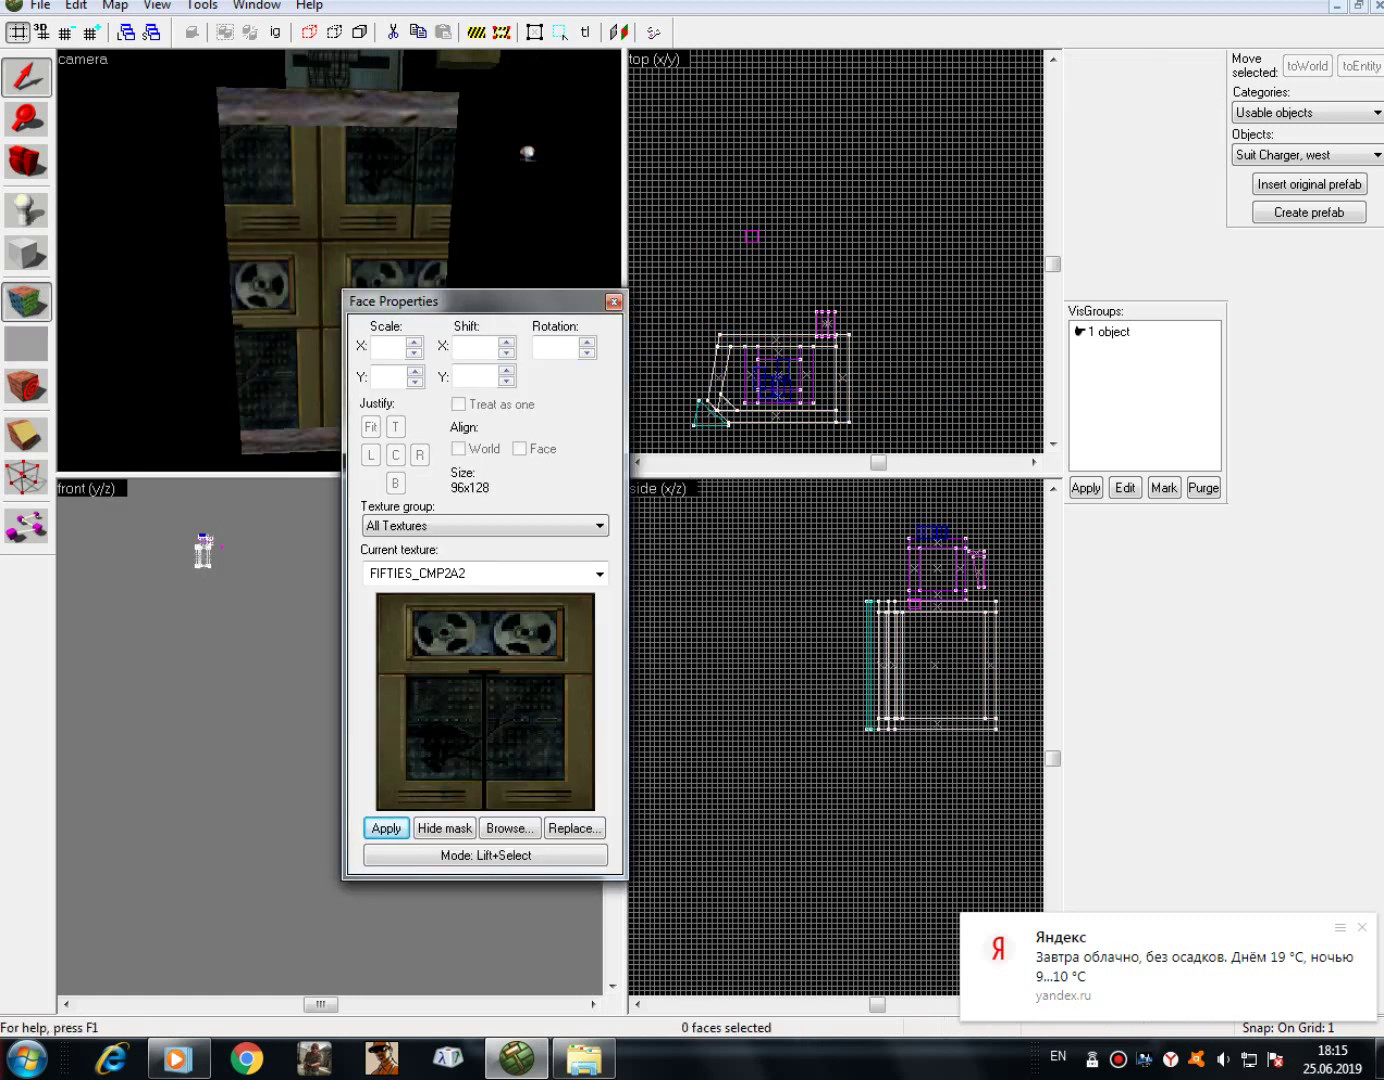
left_click(26, 77)
- Move the hollow block group up in the side view and beyond the charger in the top view, and deselect it
left_click(340, 231)
left_click_drag(970, 642, 893, 604)
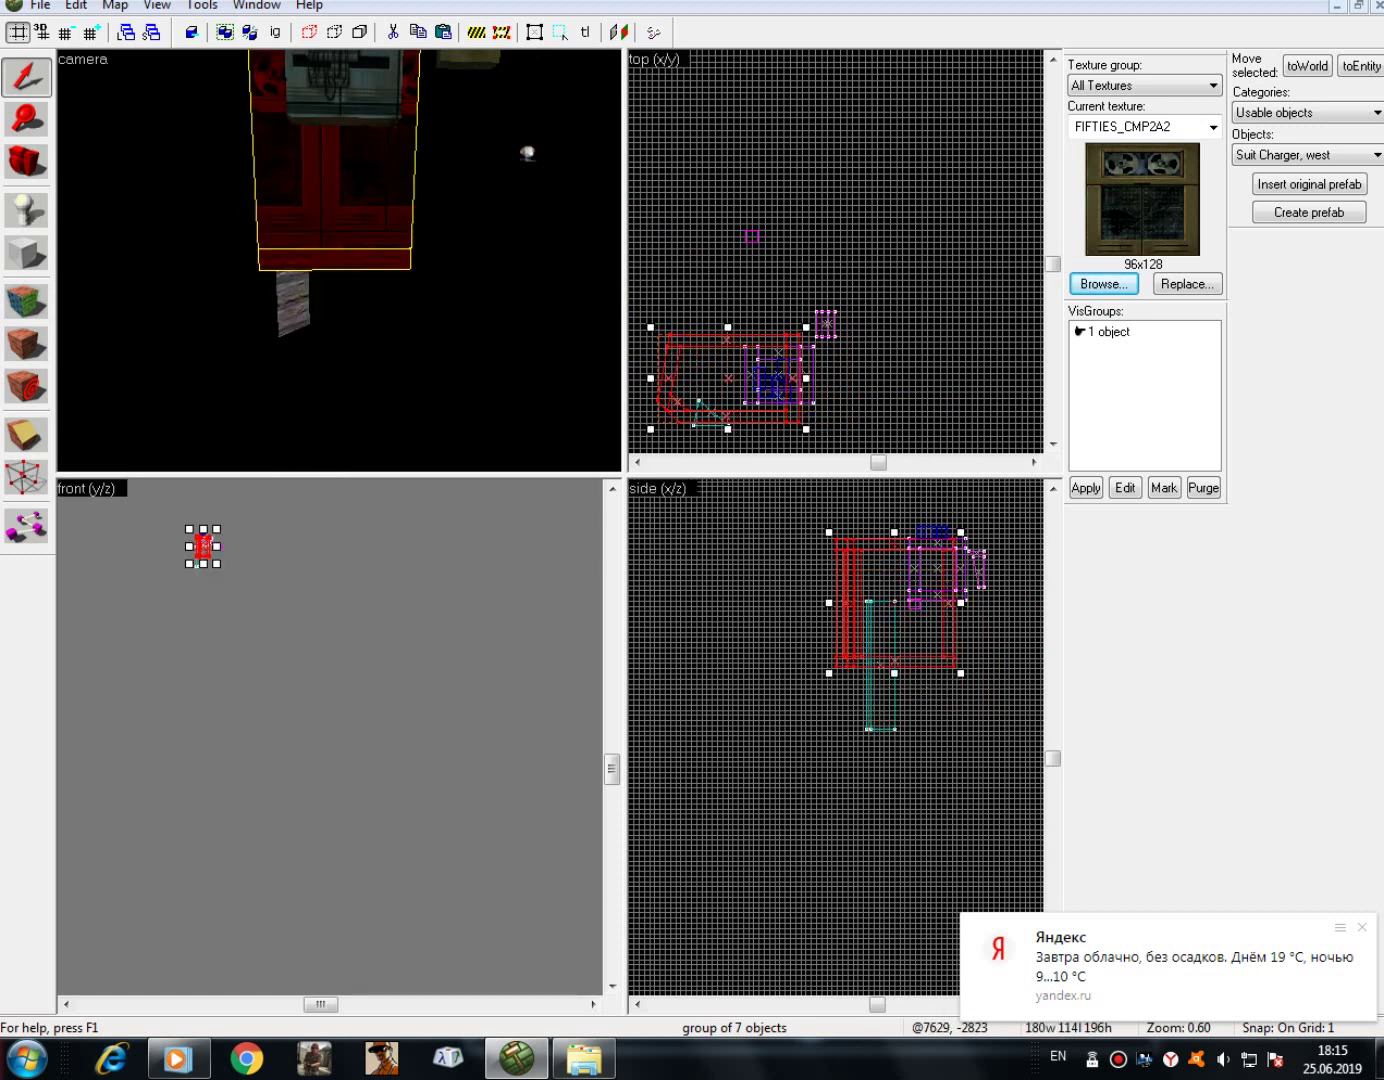
scroll(590, 430, "down", 2)
left_click_drag(740, 380, 910, 326)
scroll(579, 321, "down", 2)
key("d")
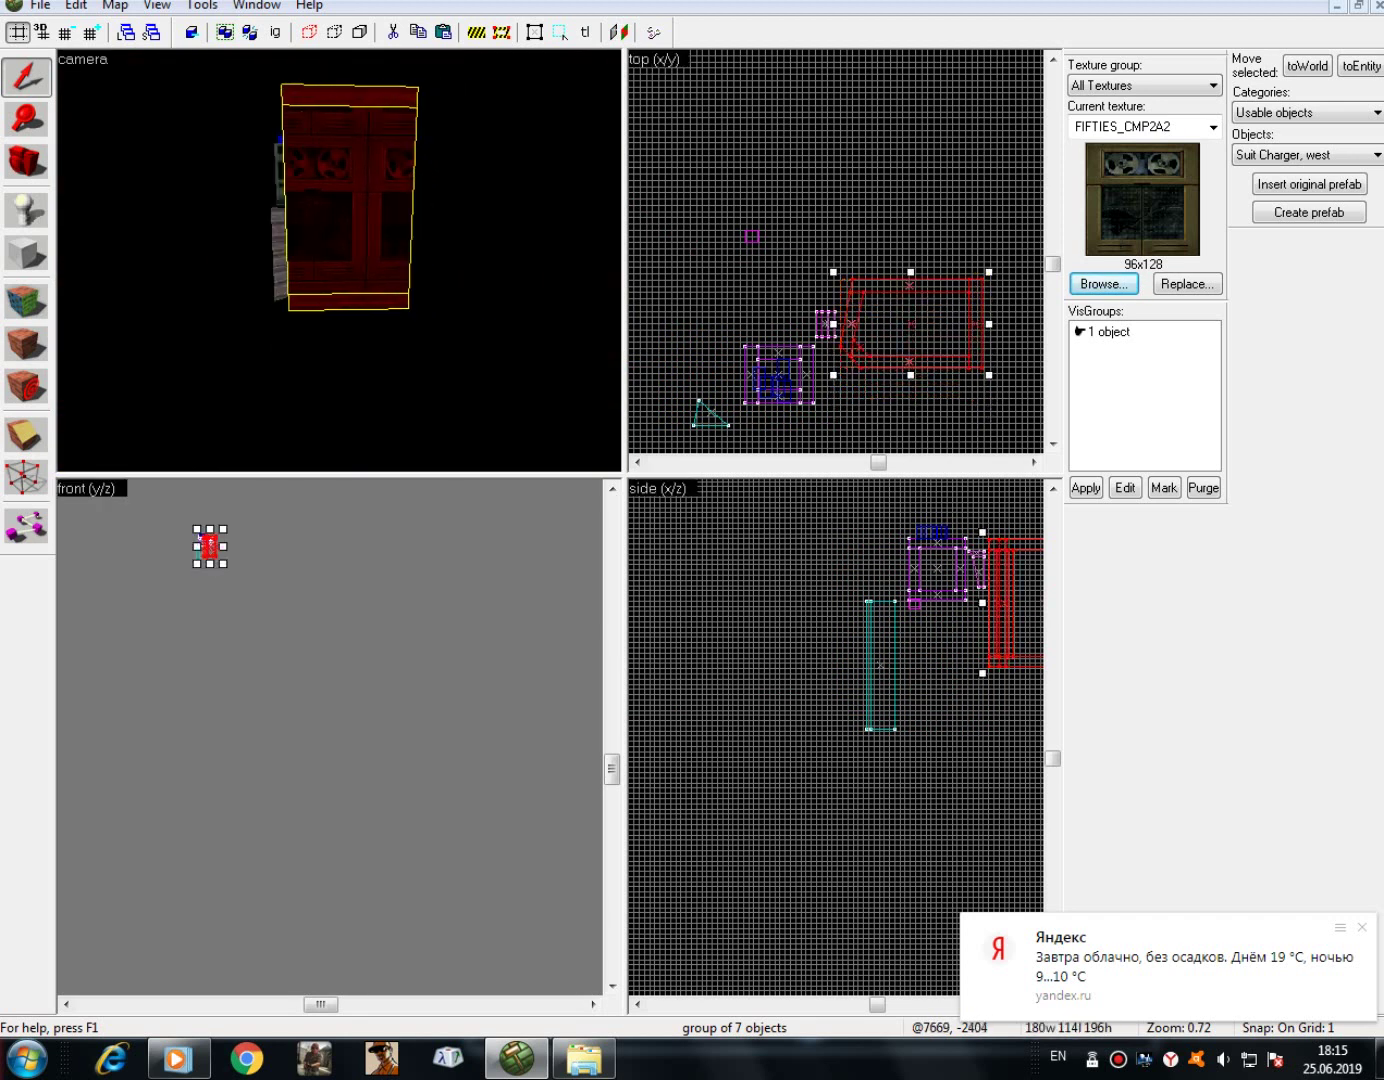
key("Escape")
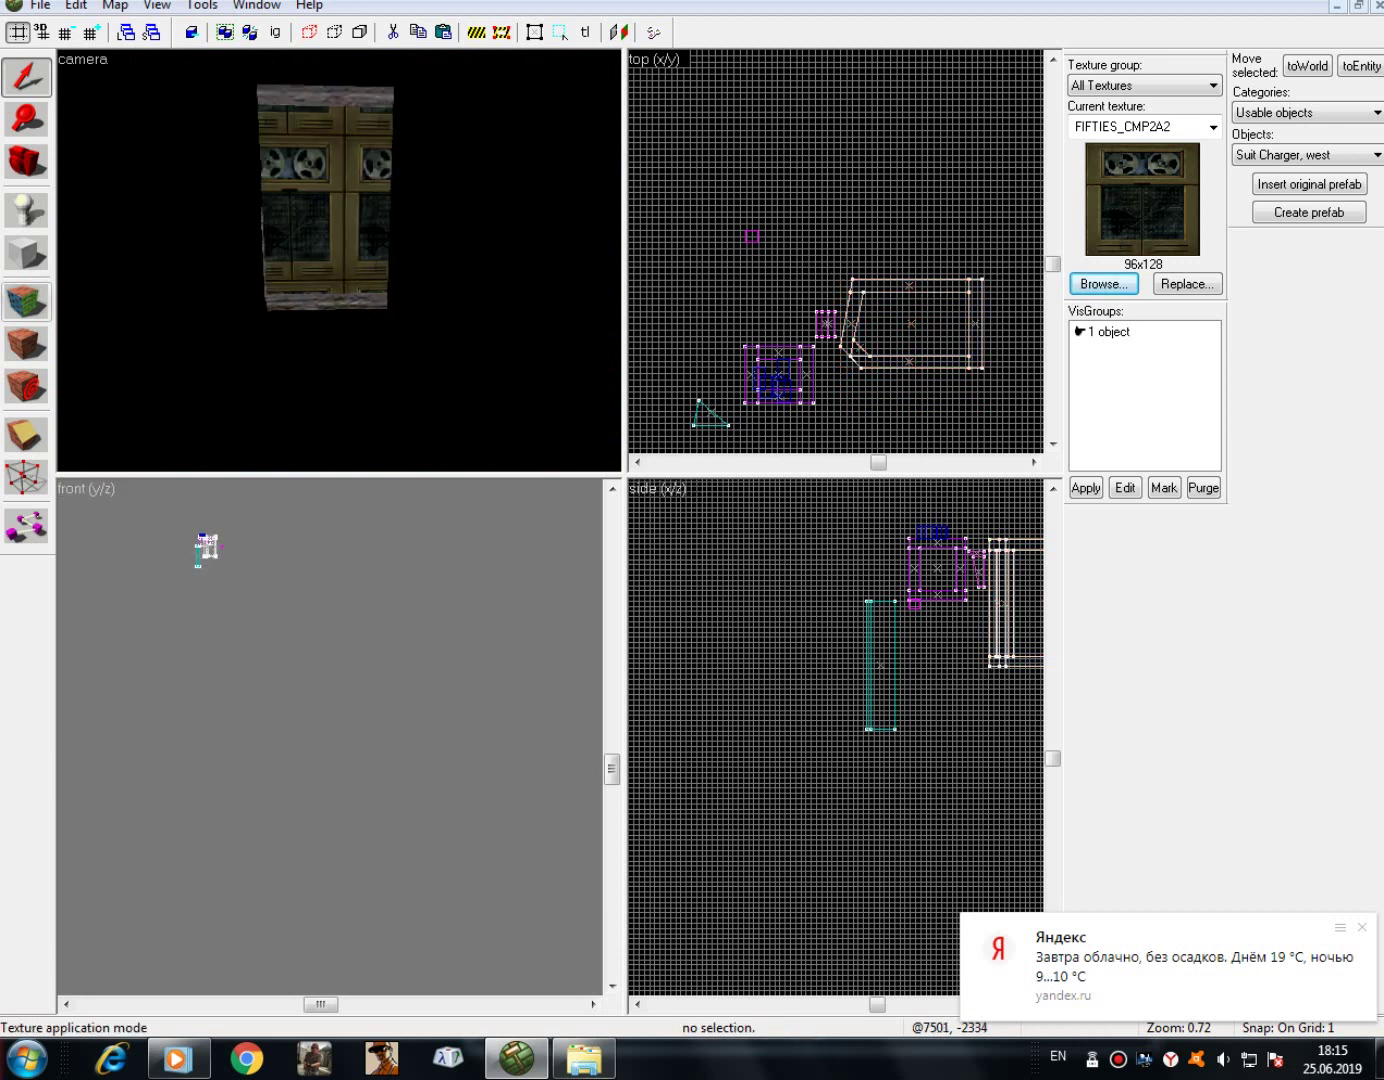
- Turn on texture lock and clear the selection of the hollow block
left_click(322, 206)
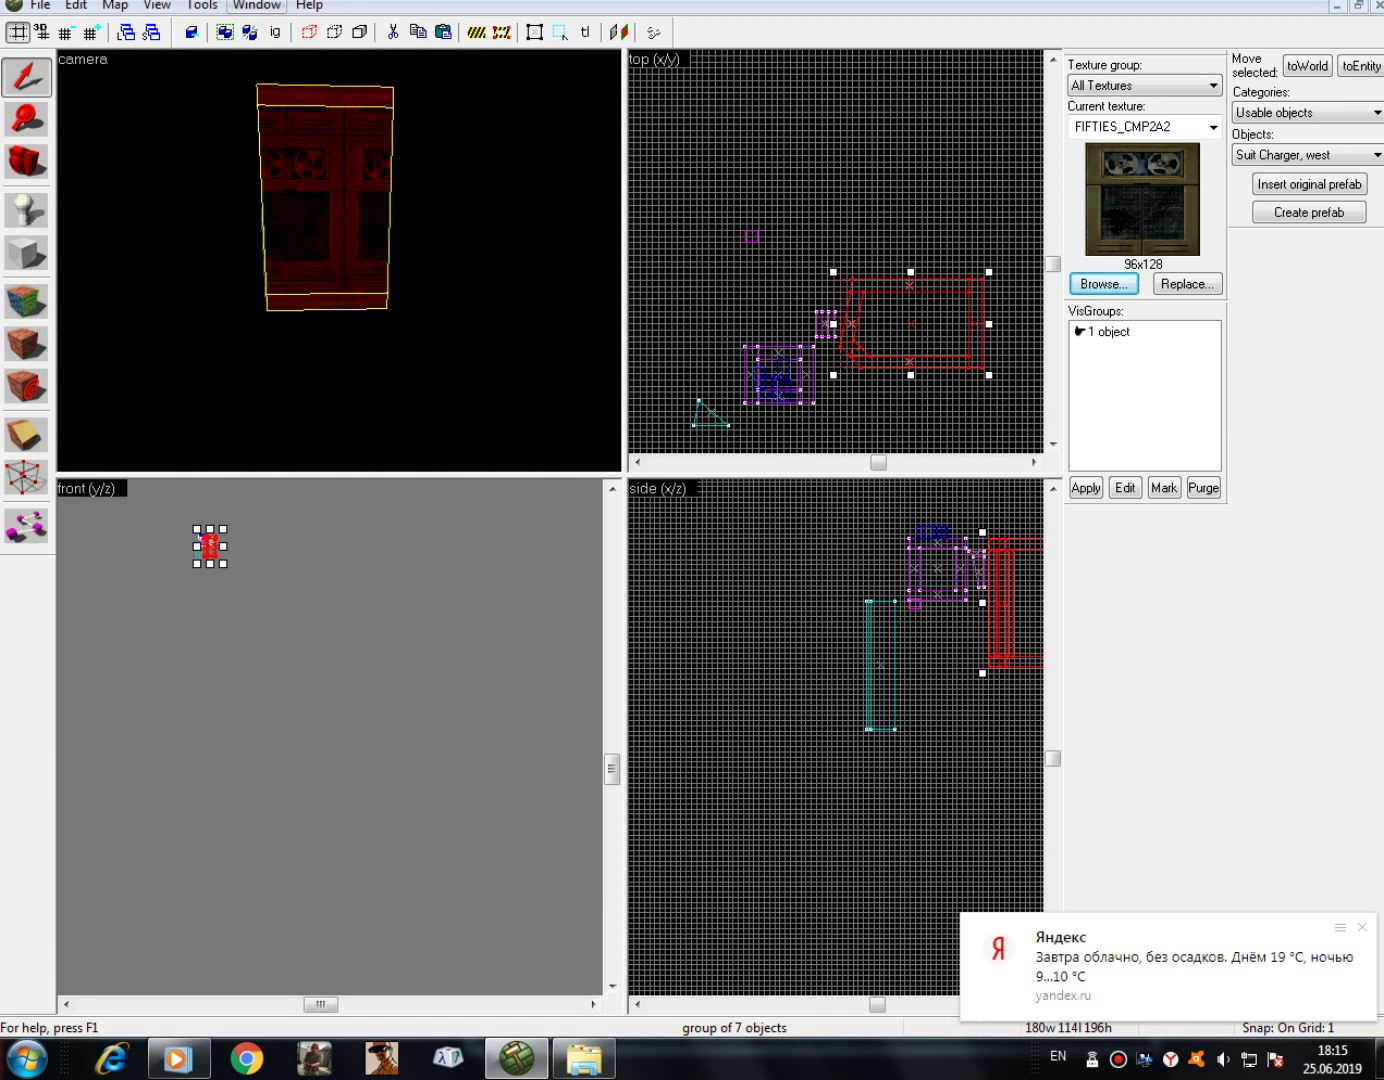
left_click(203, 7)
key("Down")
key("Down")
key("Down")
key("Right")
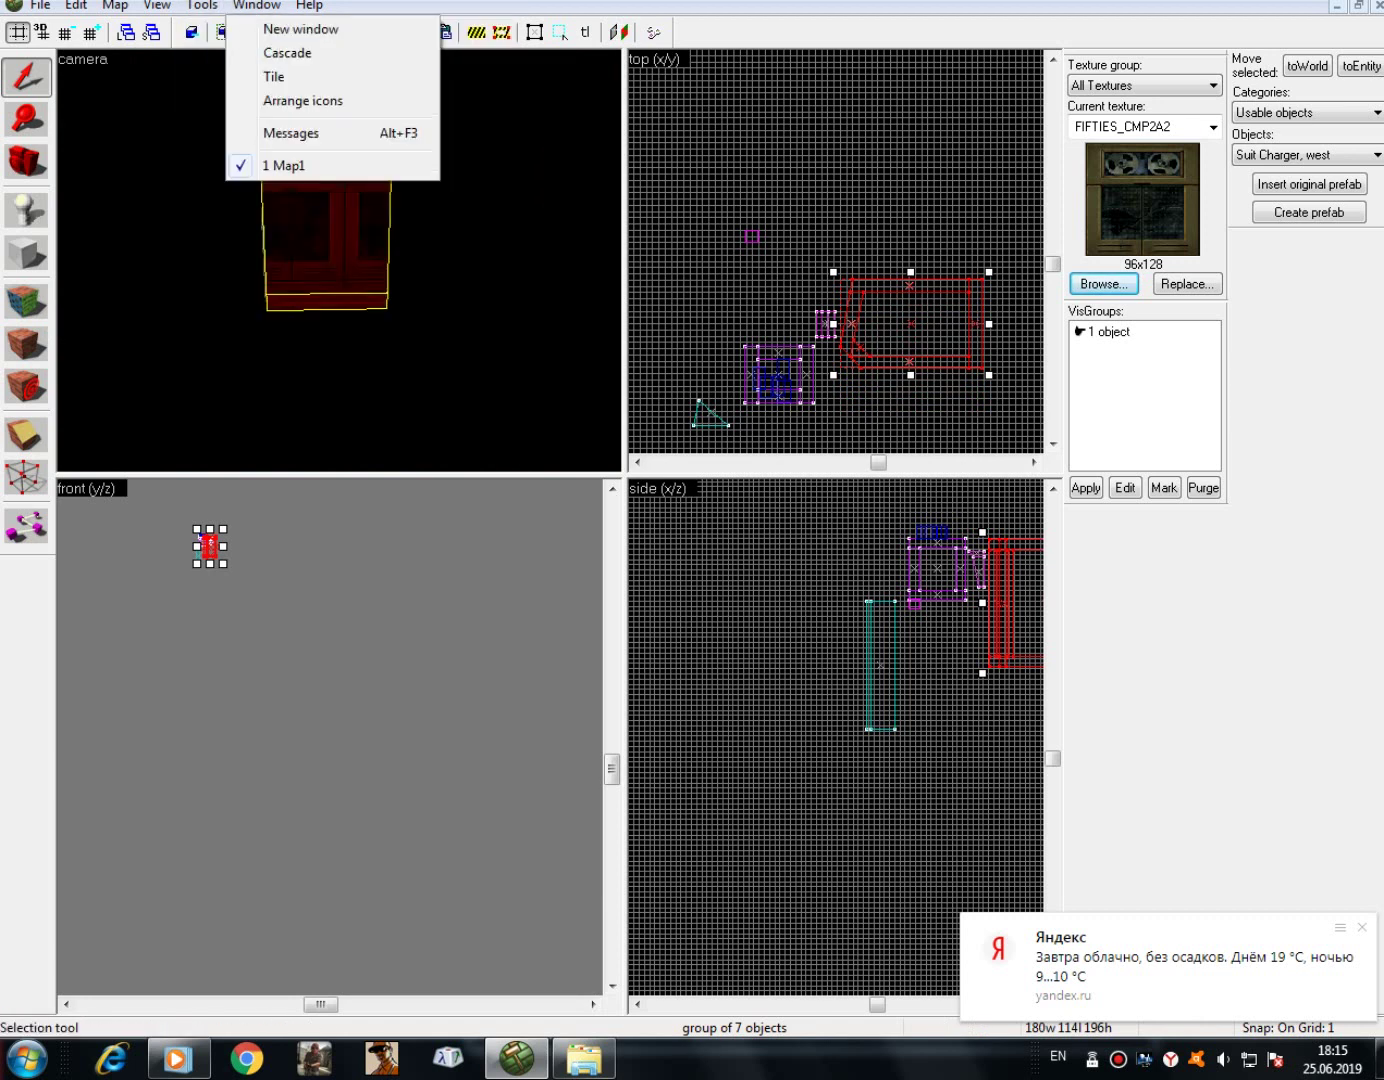
key("Escape")
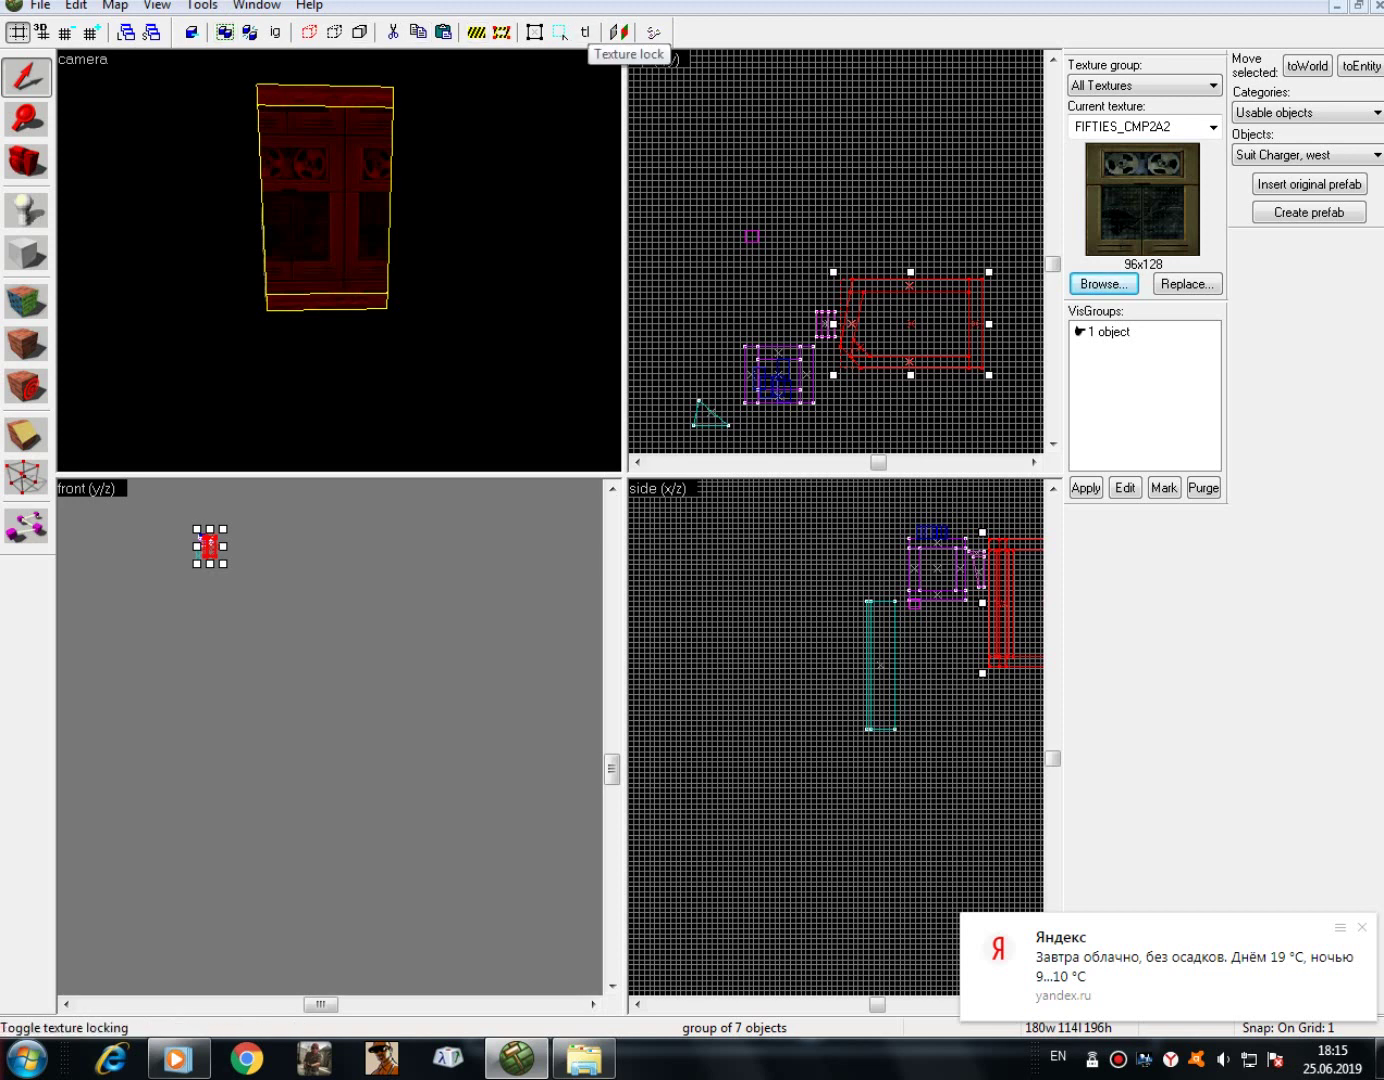
left_click(584, 32)
key("Escape")
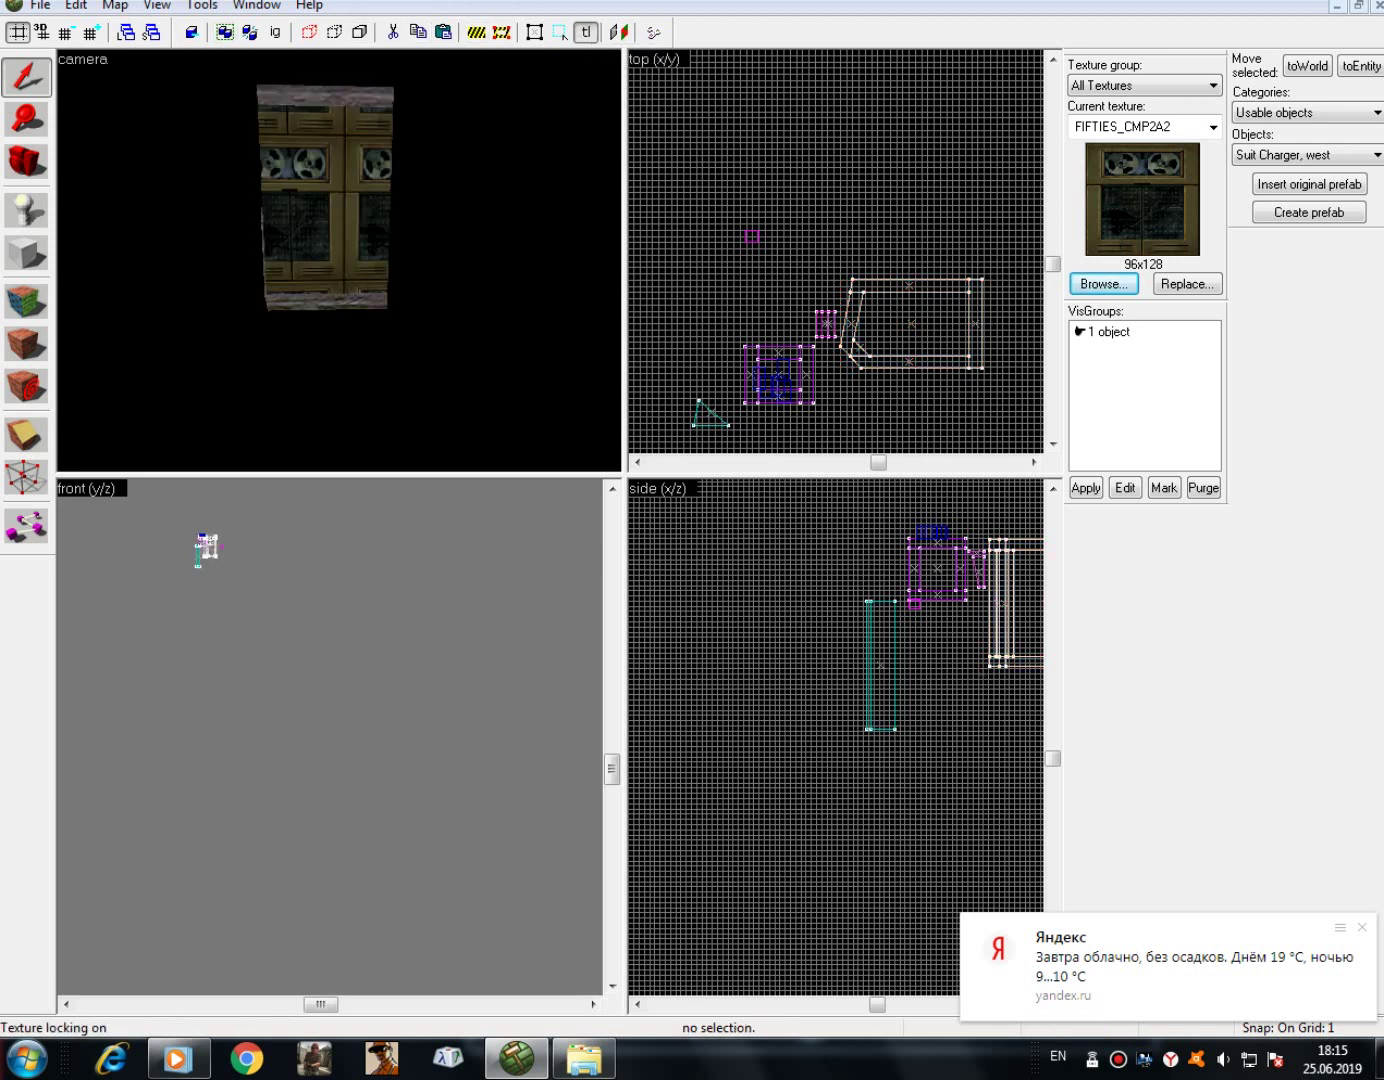
- Move the hollow block farther away from the charger in the top view with texture lock on, and deselect it
left_click(327, 205)
left_click_drag(900, 316, 937, 272)
key("Escape")
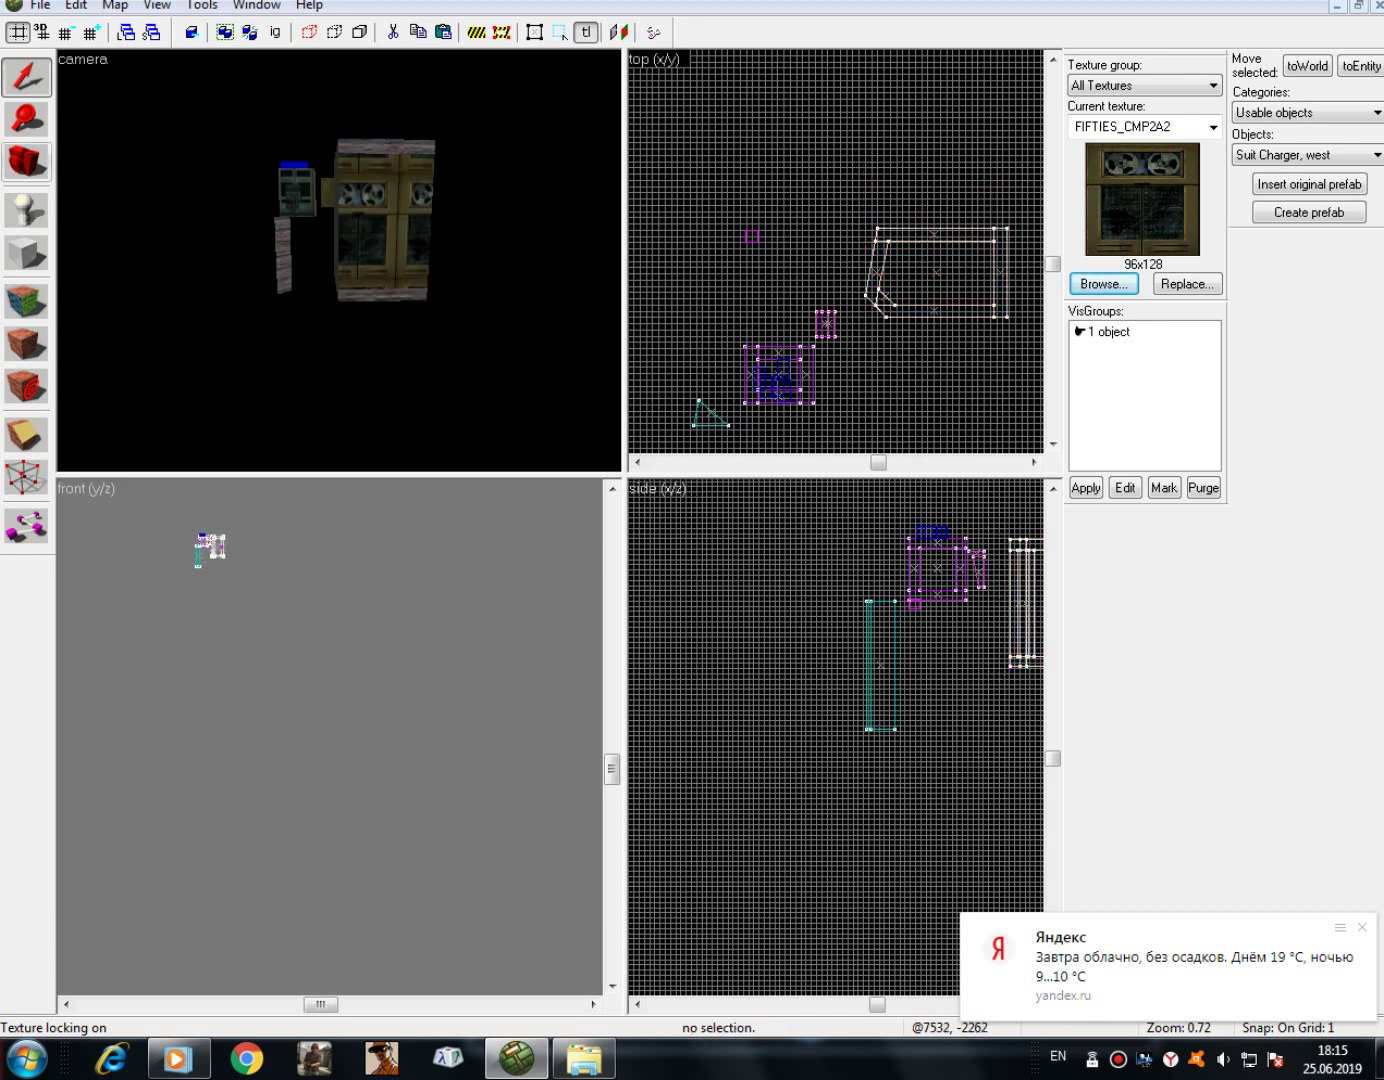
- Bring the camera close to the hollow block and charger, select both together and clear the selection
left_click(26, 162)
left_click_drag(340, 299, 339, 260)
key("w")
key("a")
key("d")
key("d")
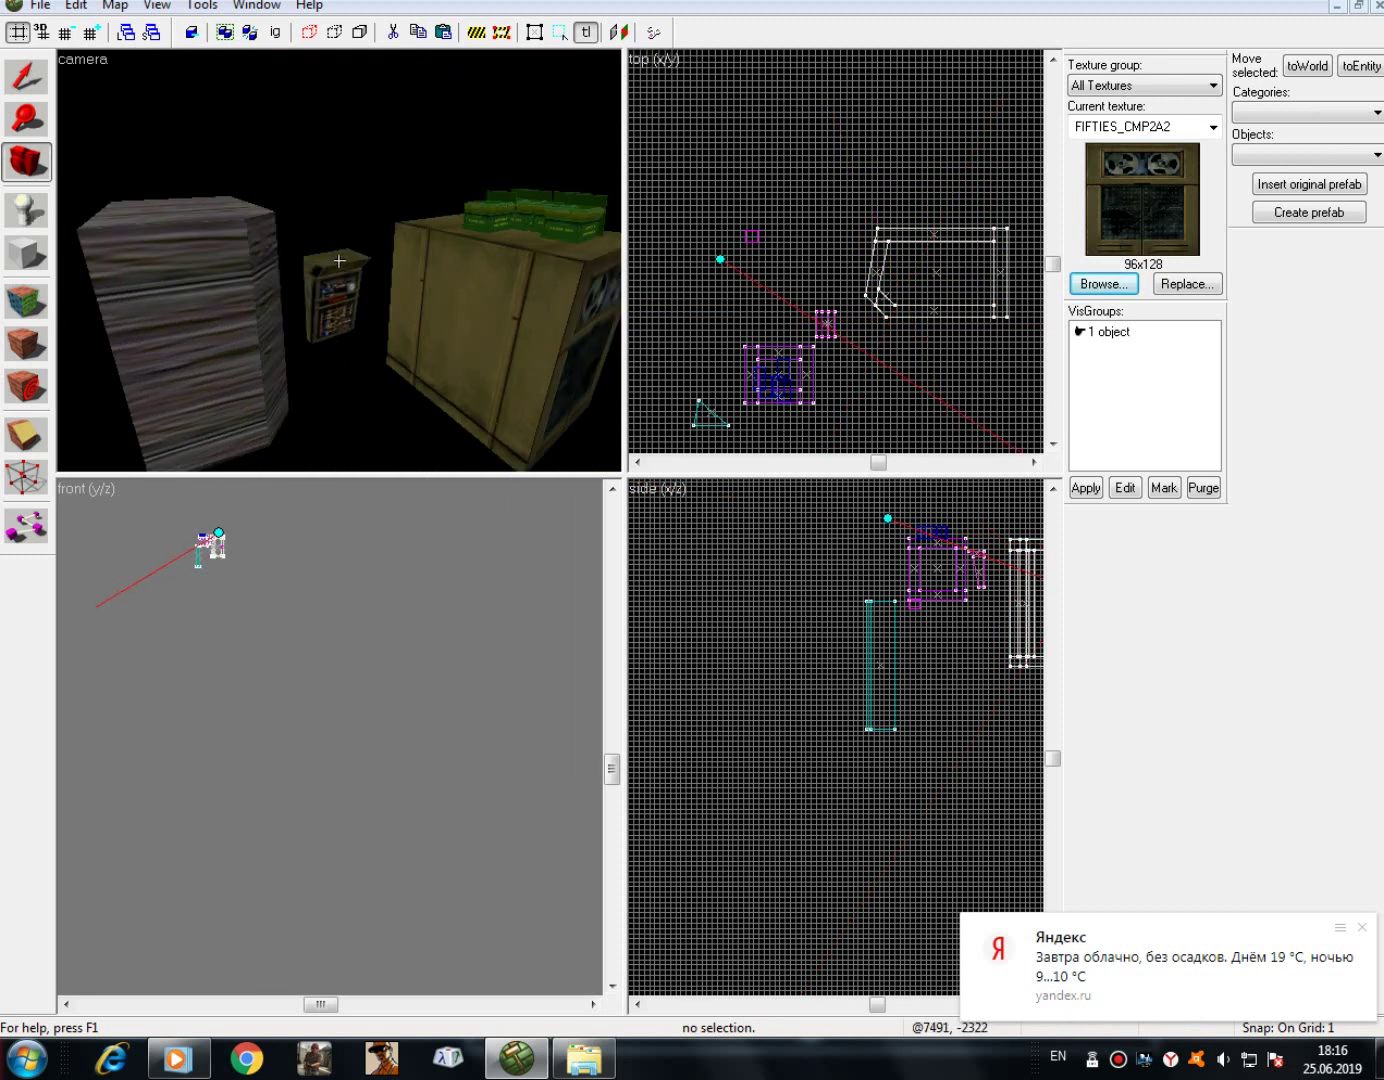
left_click(26, 76)
left_click(180, 330)
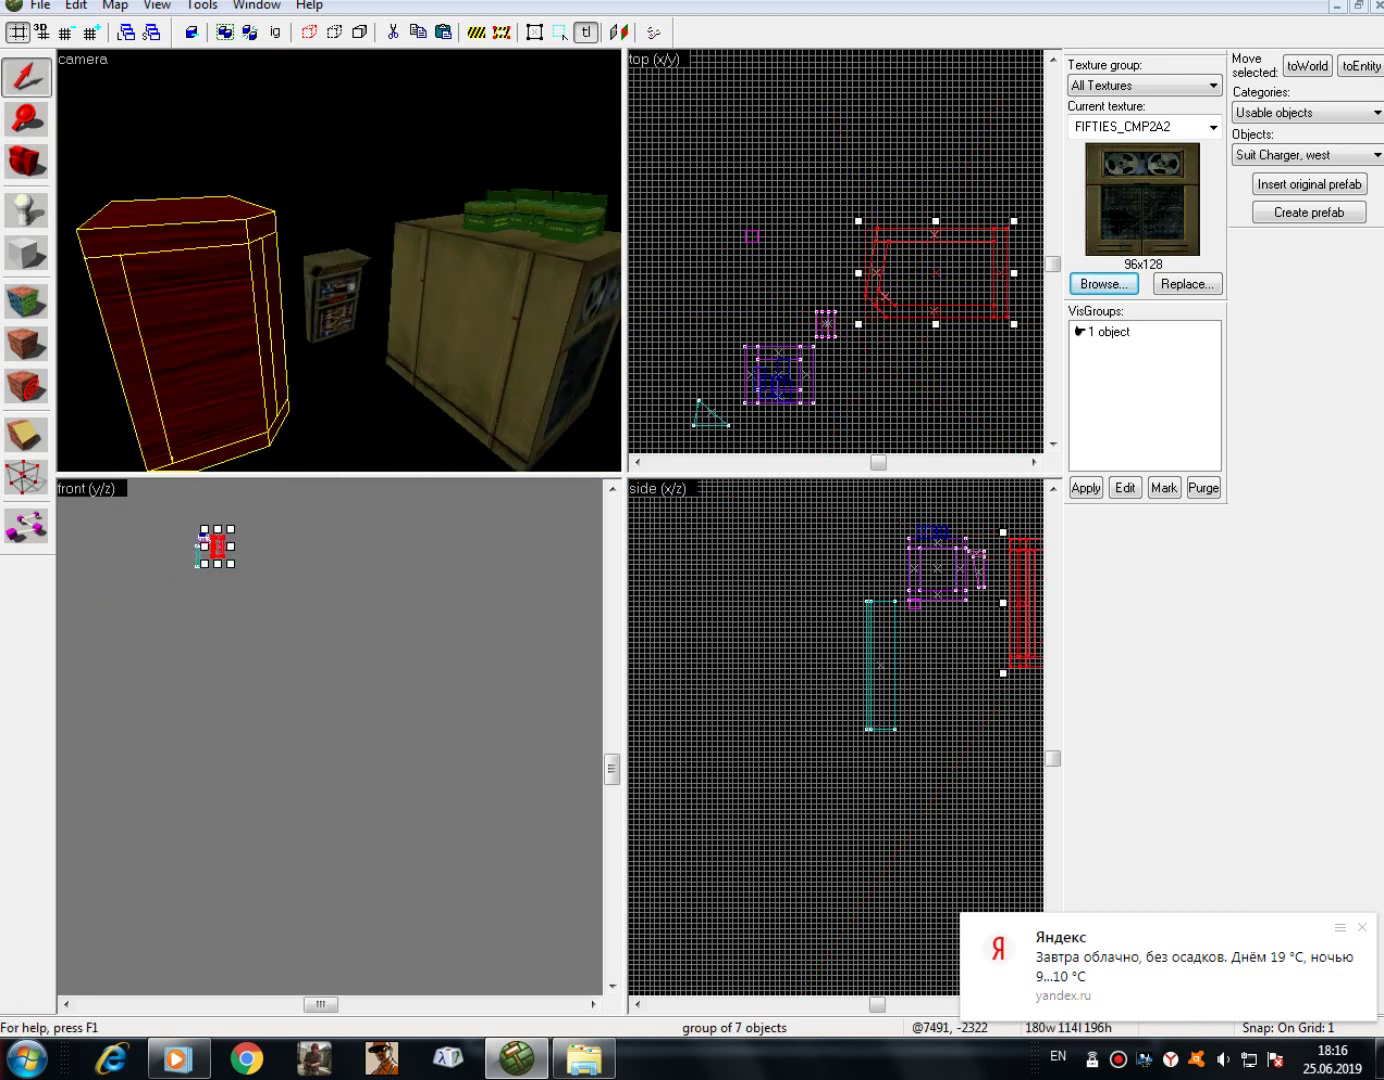
left_click(338, 298, "ctrl")
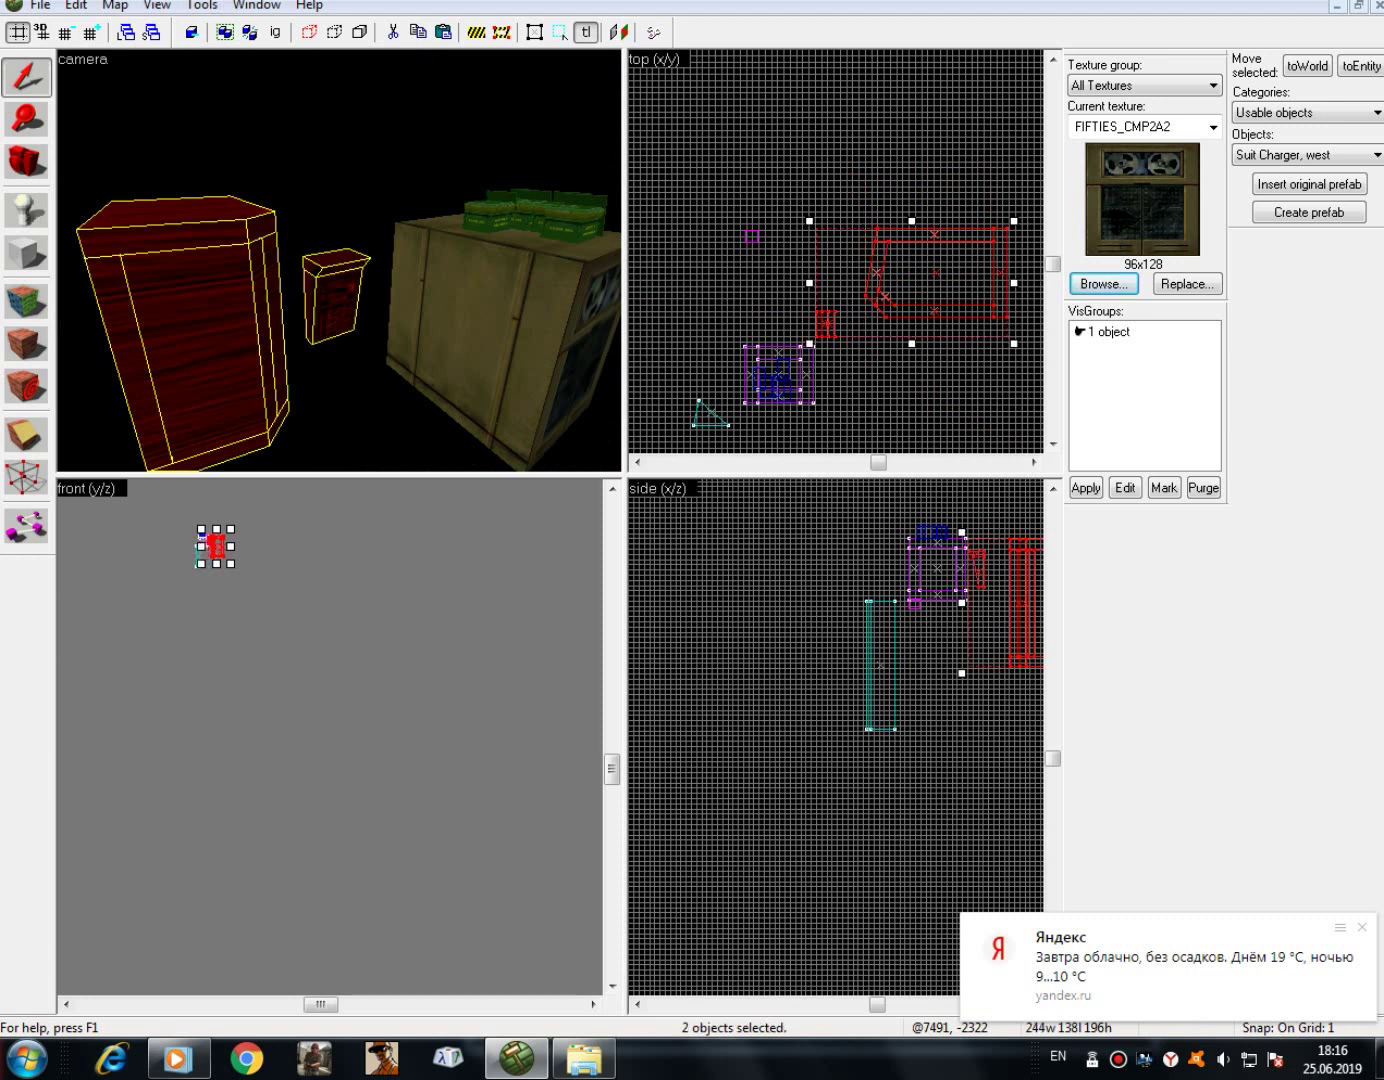
key("Escape")
left_click(337, 299)
left_click(191, 320)
key("Escape")
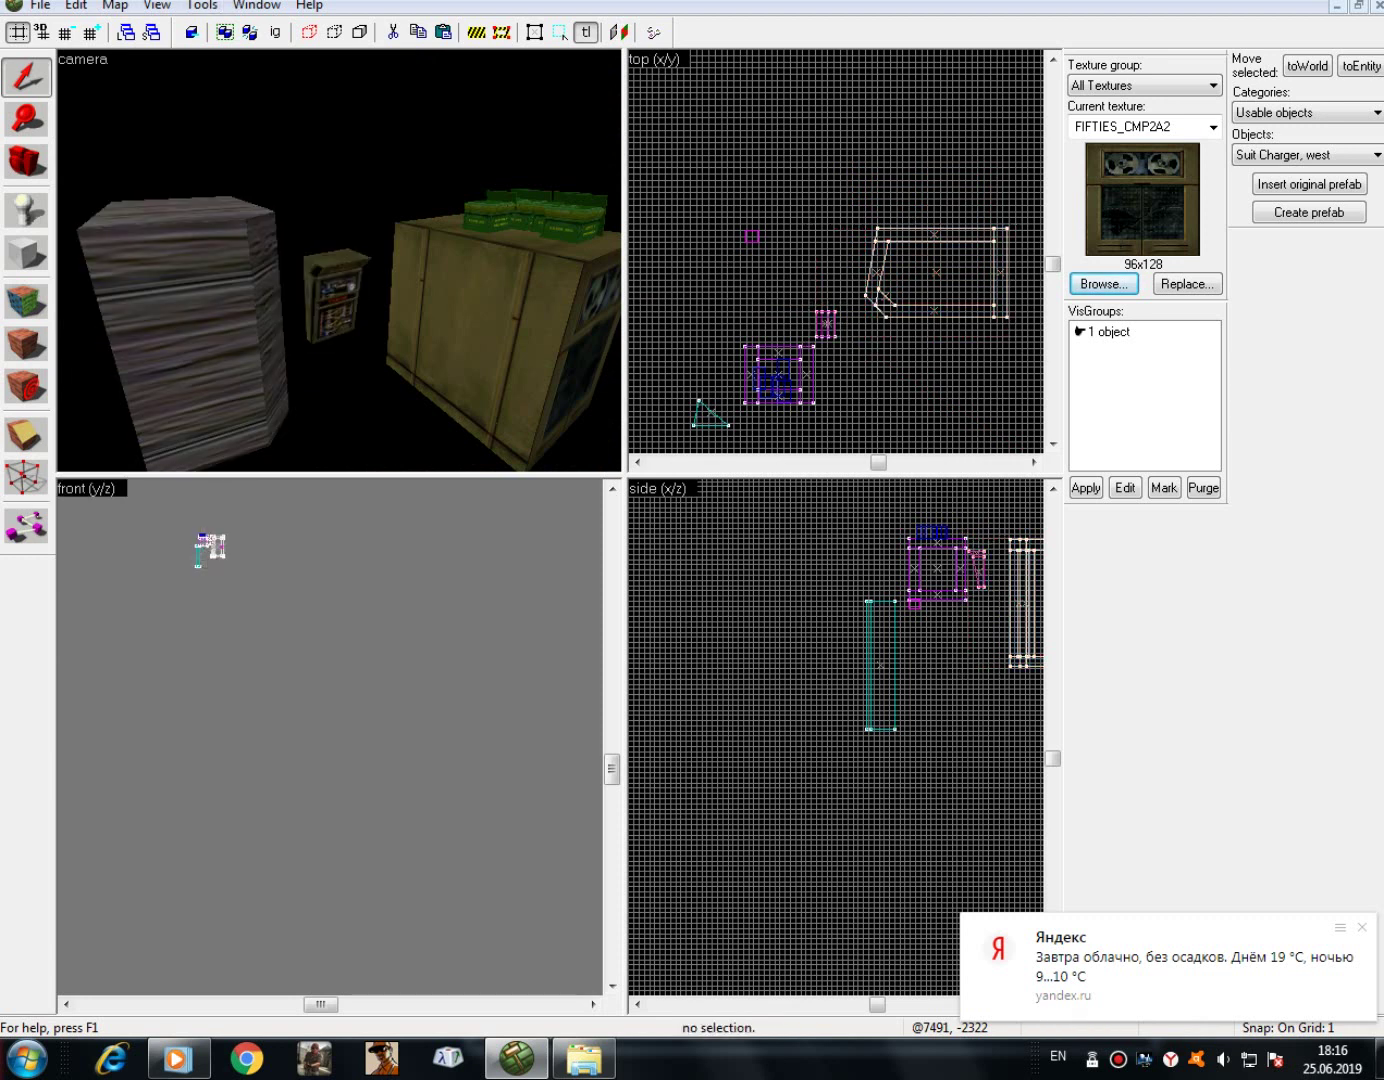
- Group the hollow block with the charger and check that they select as one object
left_click(190, 325)
left_click(337, 299, "ctrl")
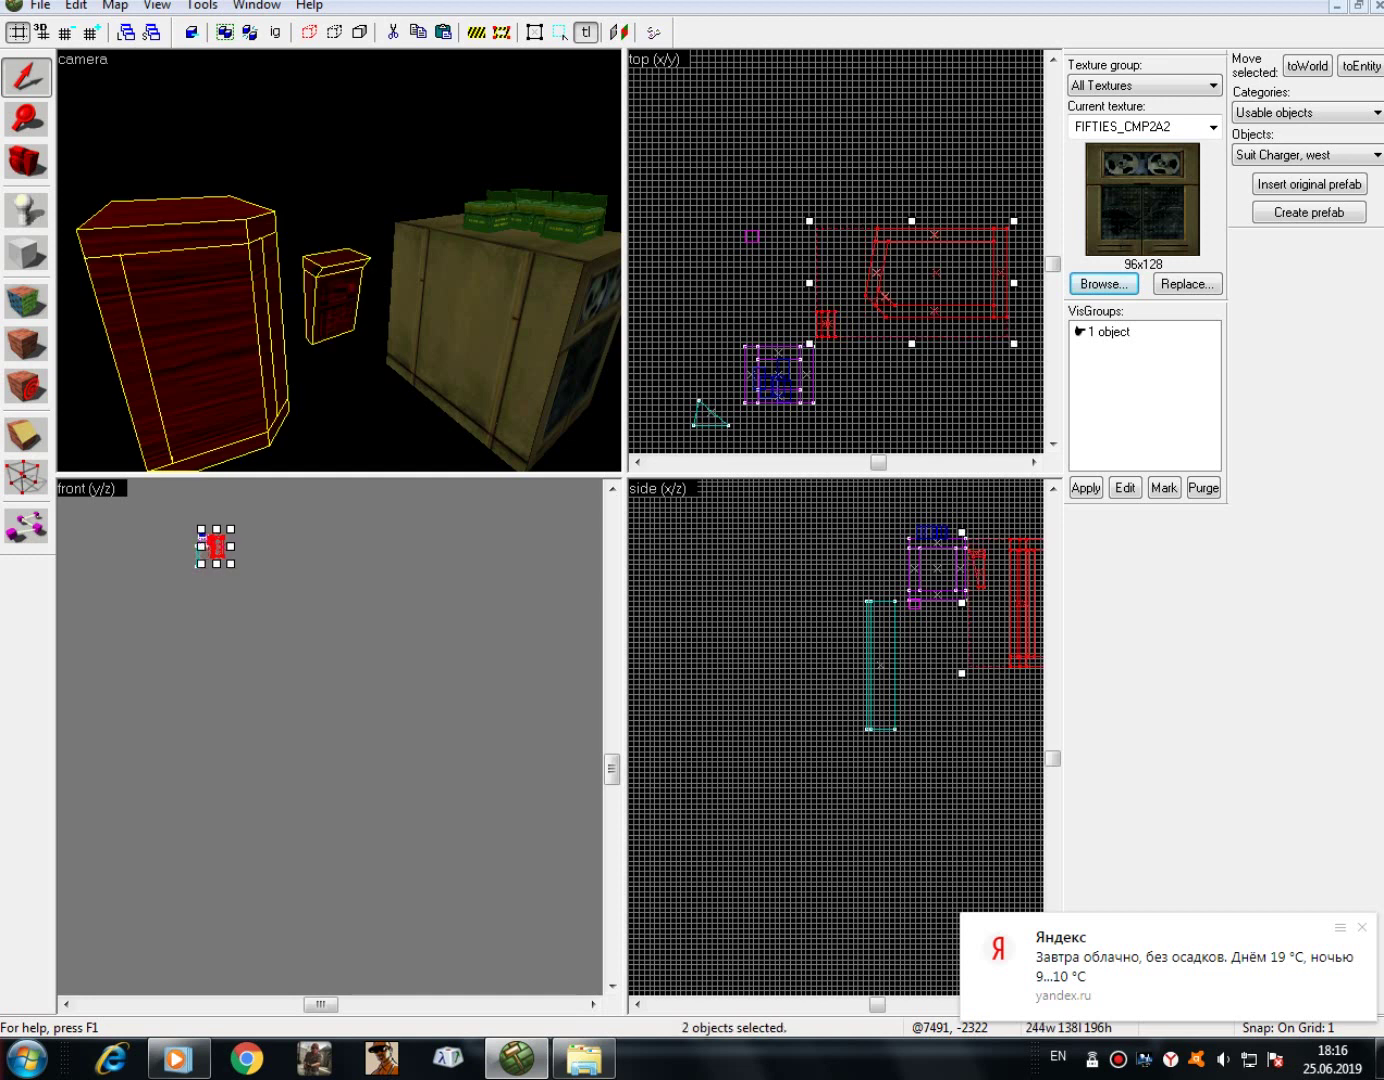
left_click(203, 6)
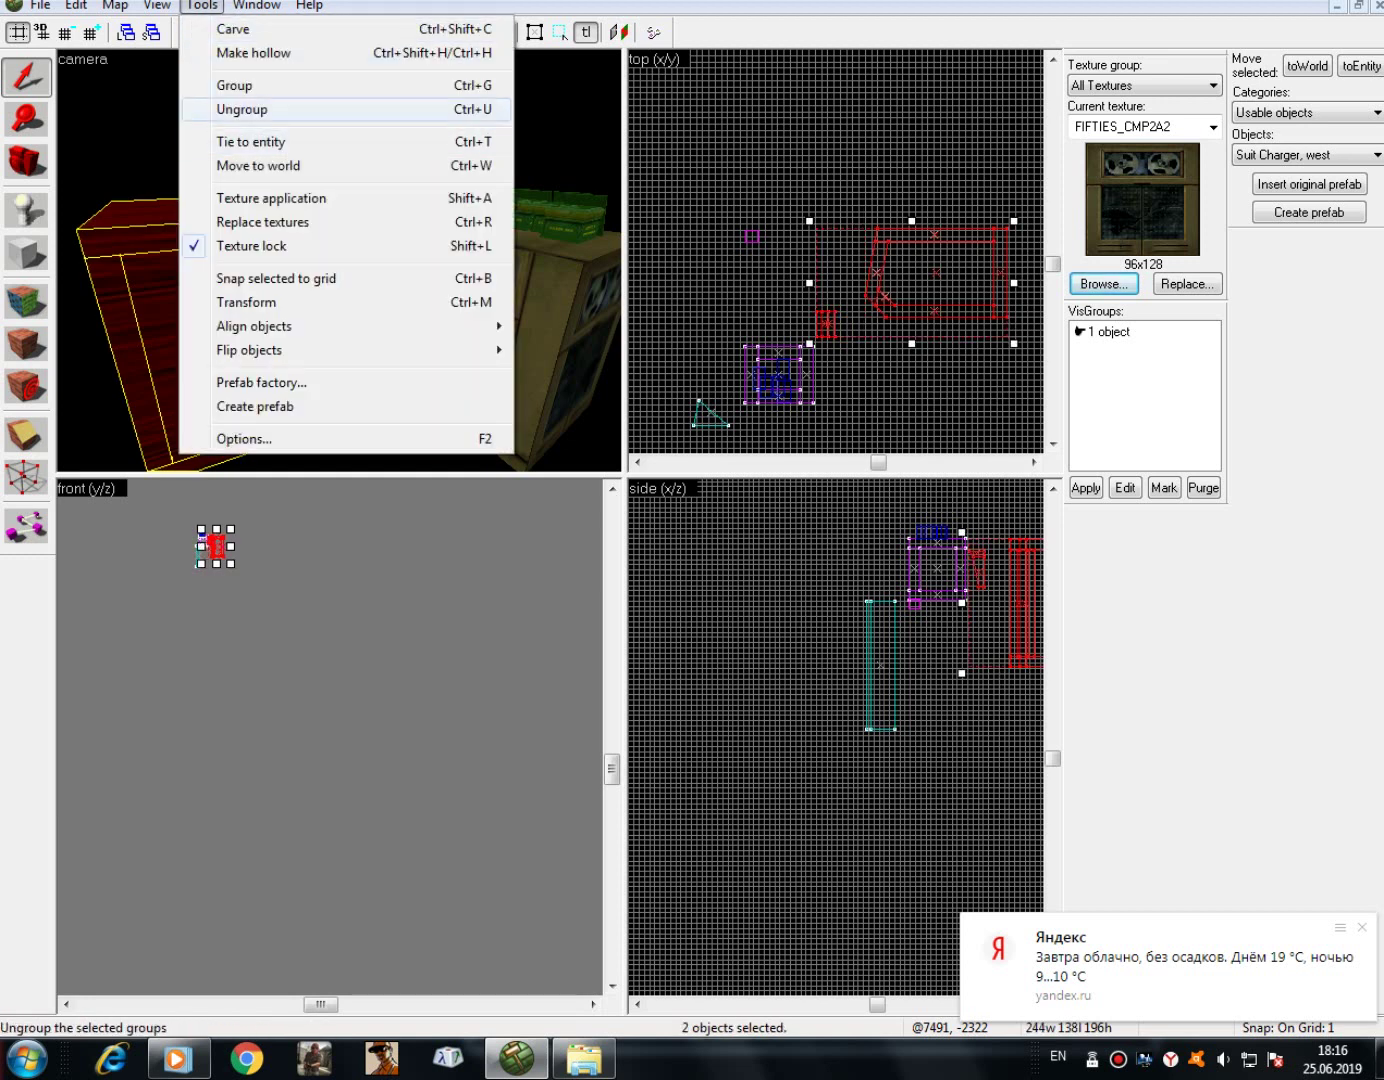
left_click(240, 86)
key("Escape")
left_click(192, 320)
key("Escape")
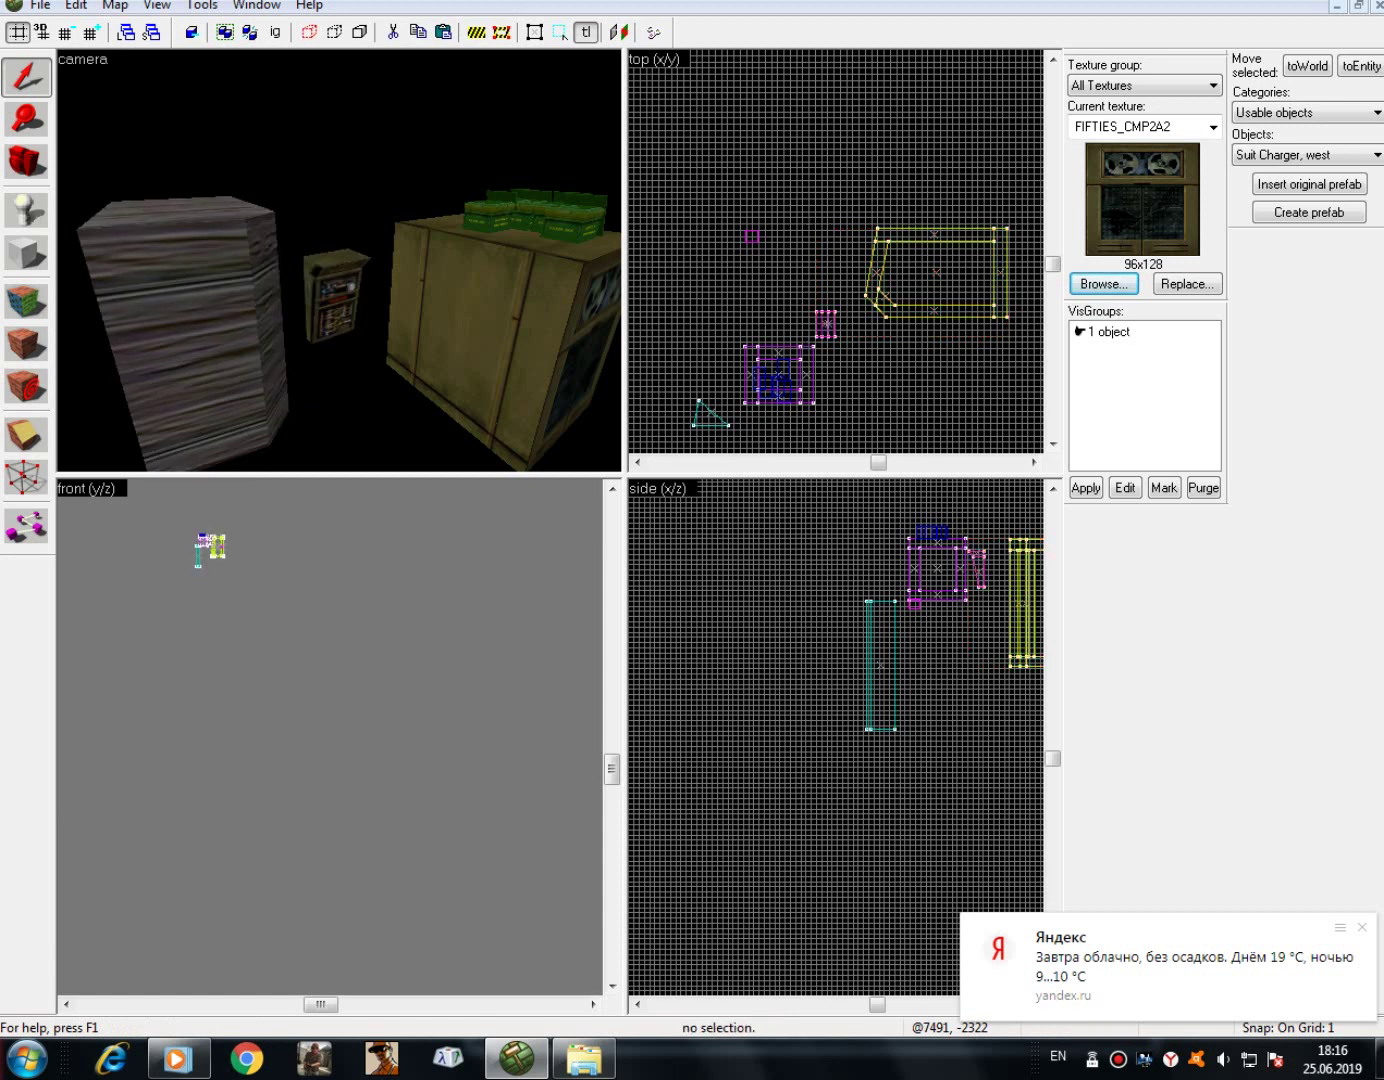
- Ungroup the hollow block and charger and check the charger's selection separately
left_click(202, 7)
left_click(151, 289)
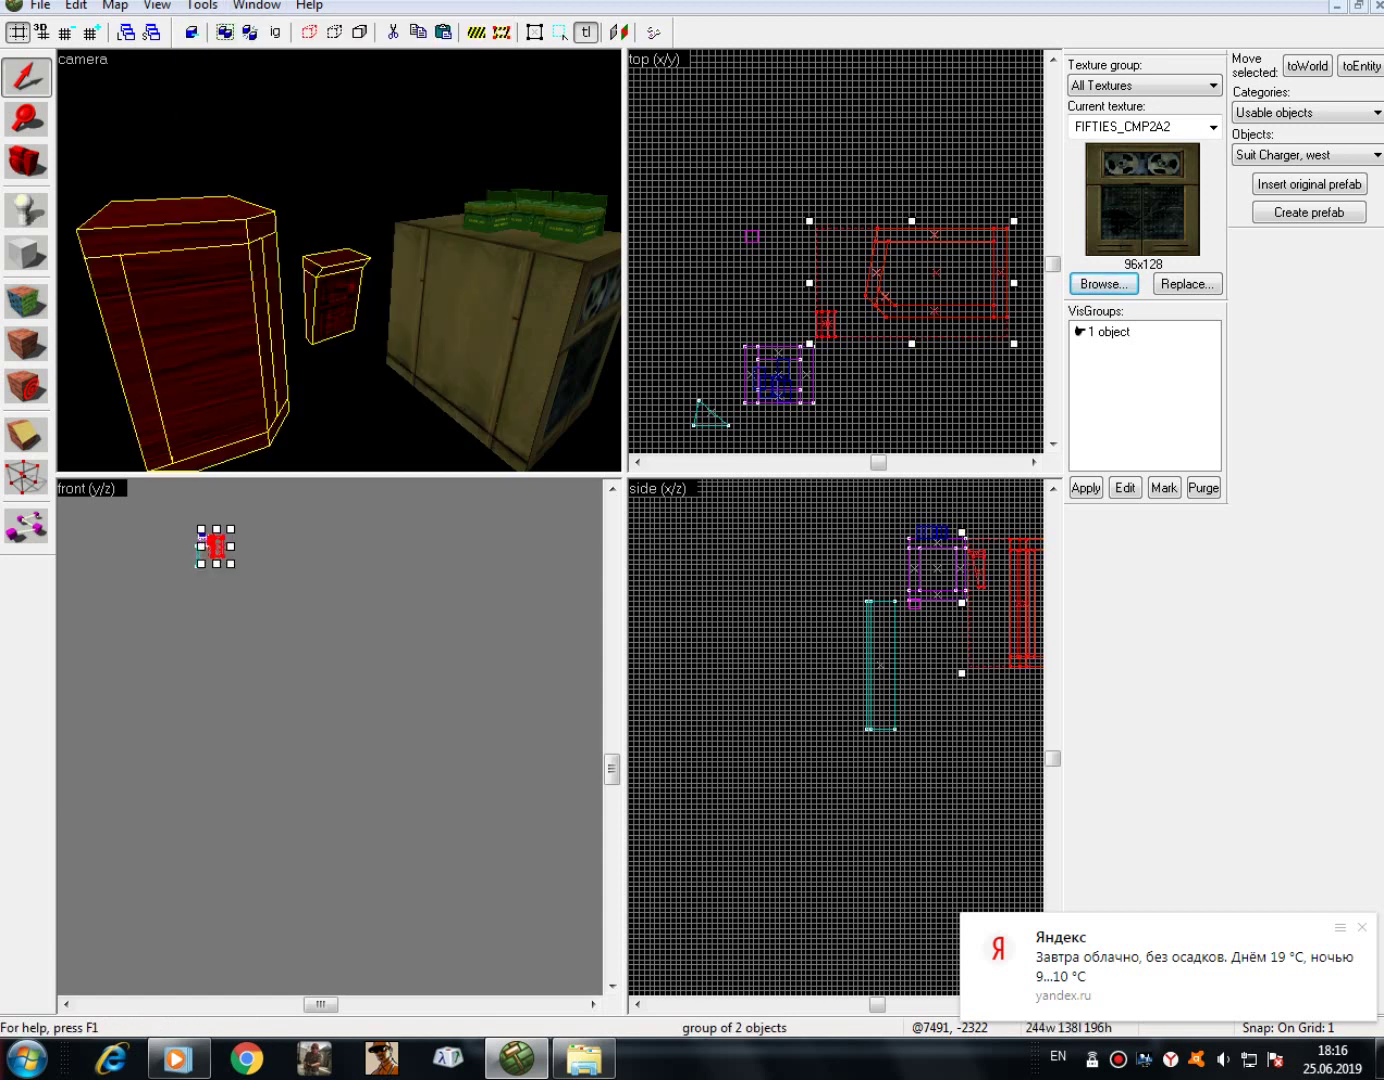
left_click(203, 7)
left_click(238, 111)
key("Escape")
left_click(335, 300)
key("Escape")
key("alt+t")
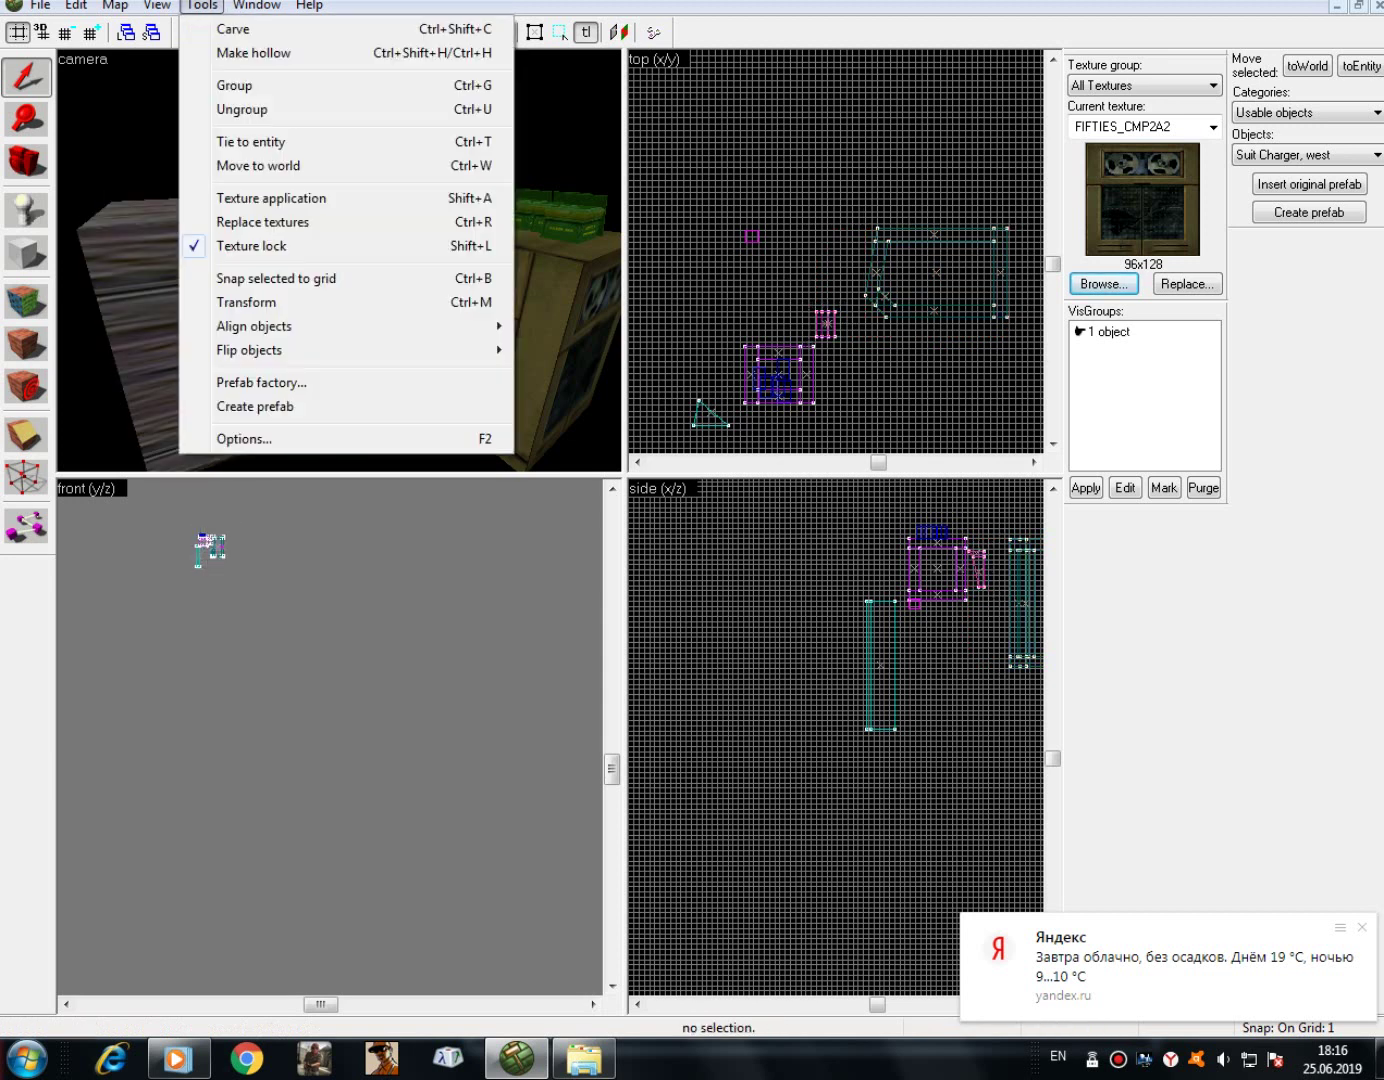
- Turn on group ignoring, select individual pieces of the hollow block and charger, and turn group ignoring off again
left_click(154, 325)
left_click(335, 300, "ctrl")
left_click(275, 32)
left_click(194, 350)
left_click(337, 304)
left_click(273, 326)
left_click(191, 216)
left_click(198, 335)
left_click(125, 345)
left_click(222, 456)
left_click(336, 304)
left_click(339, 260)
key("Escape")
left_click(275, 34)
- Select the hollow block and the charger, group them again and select the resulting group
left_click(337, 301)
left_click(208, 318)
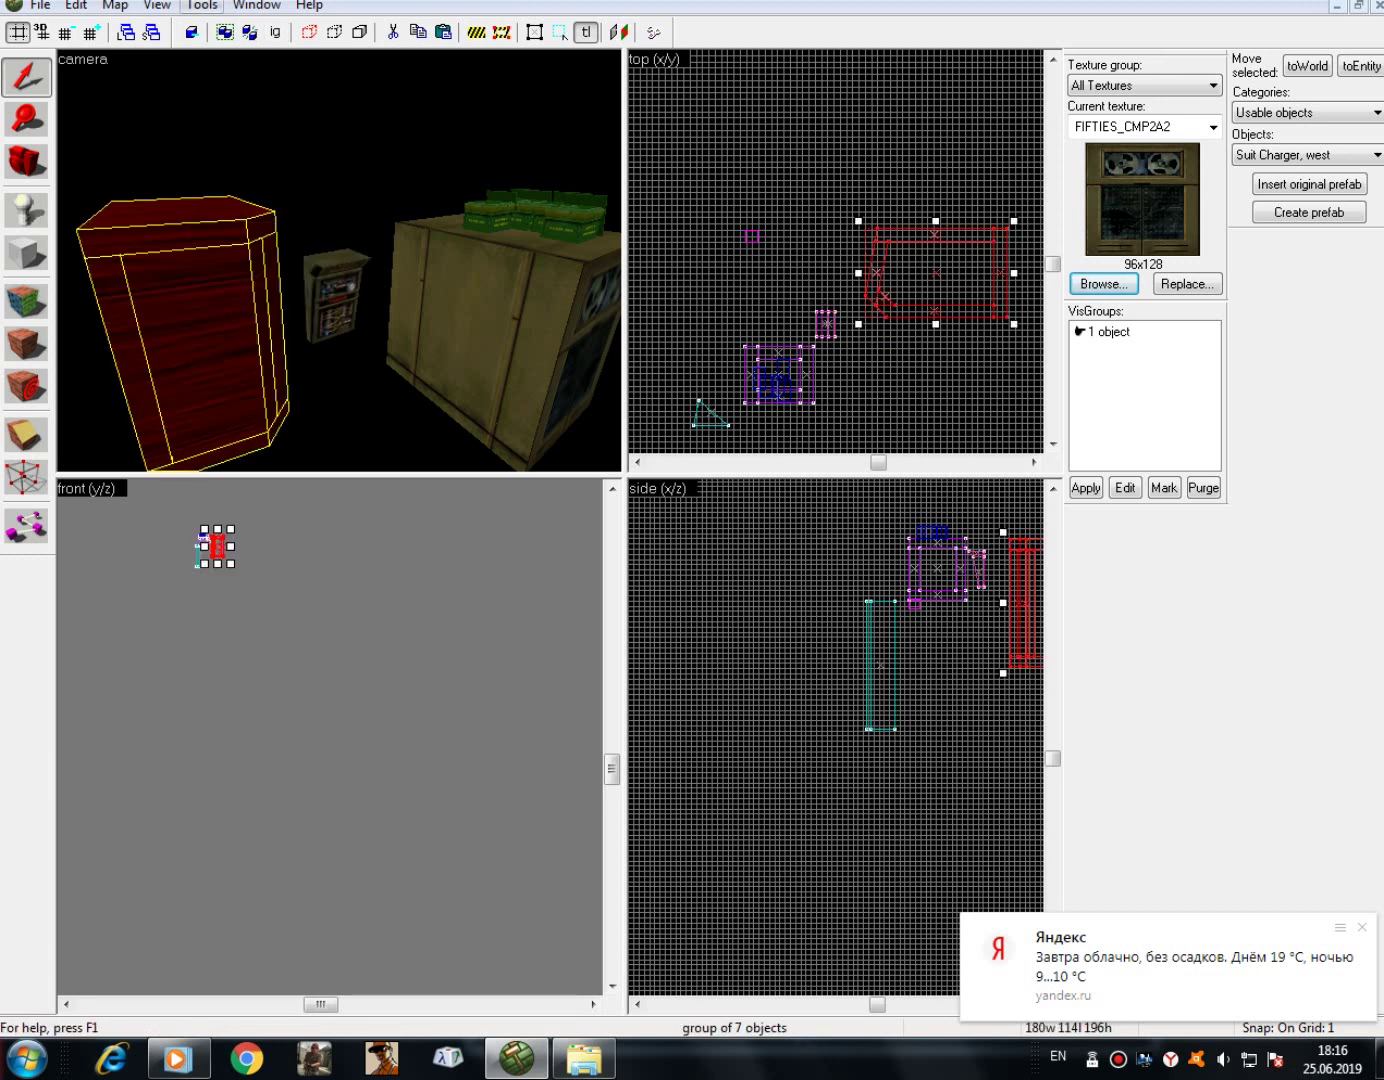
left_click(333, 300, "ctrl")
left_click(202, 6)
left_click(249, 85)
key("Escape")
left_click(215, 311)
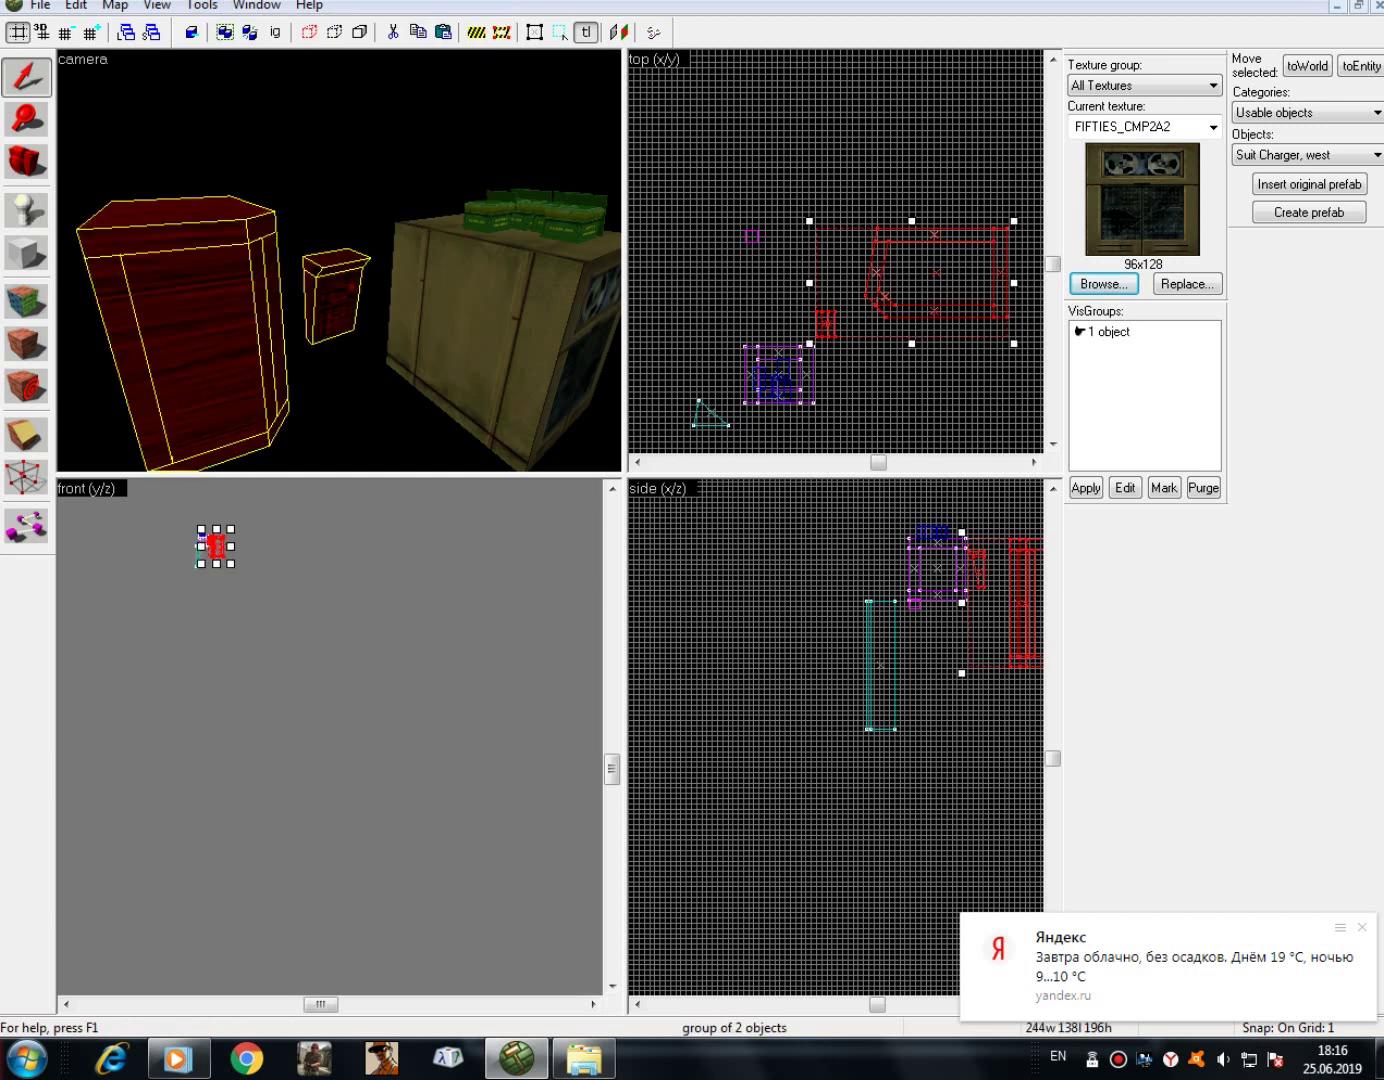
- Toggle group ignoring on to pick the charger alone, turn it off and reselect the whole group
left_click(276, 34)
left_click(335, 304)
left_click(276, 33)
left_click(235, 281)
scroll(235, 280, "down", 3)
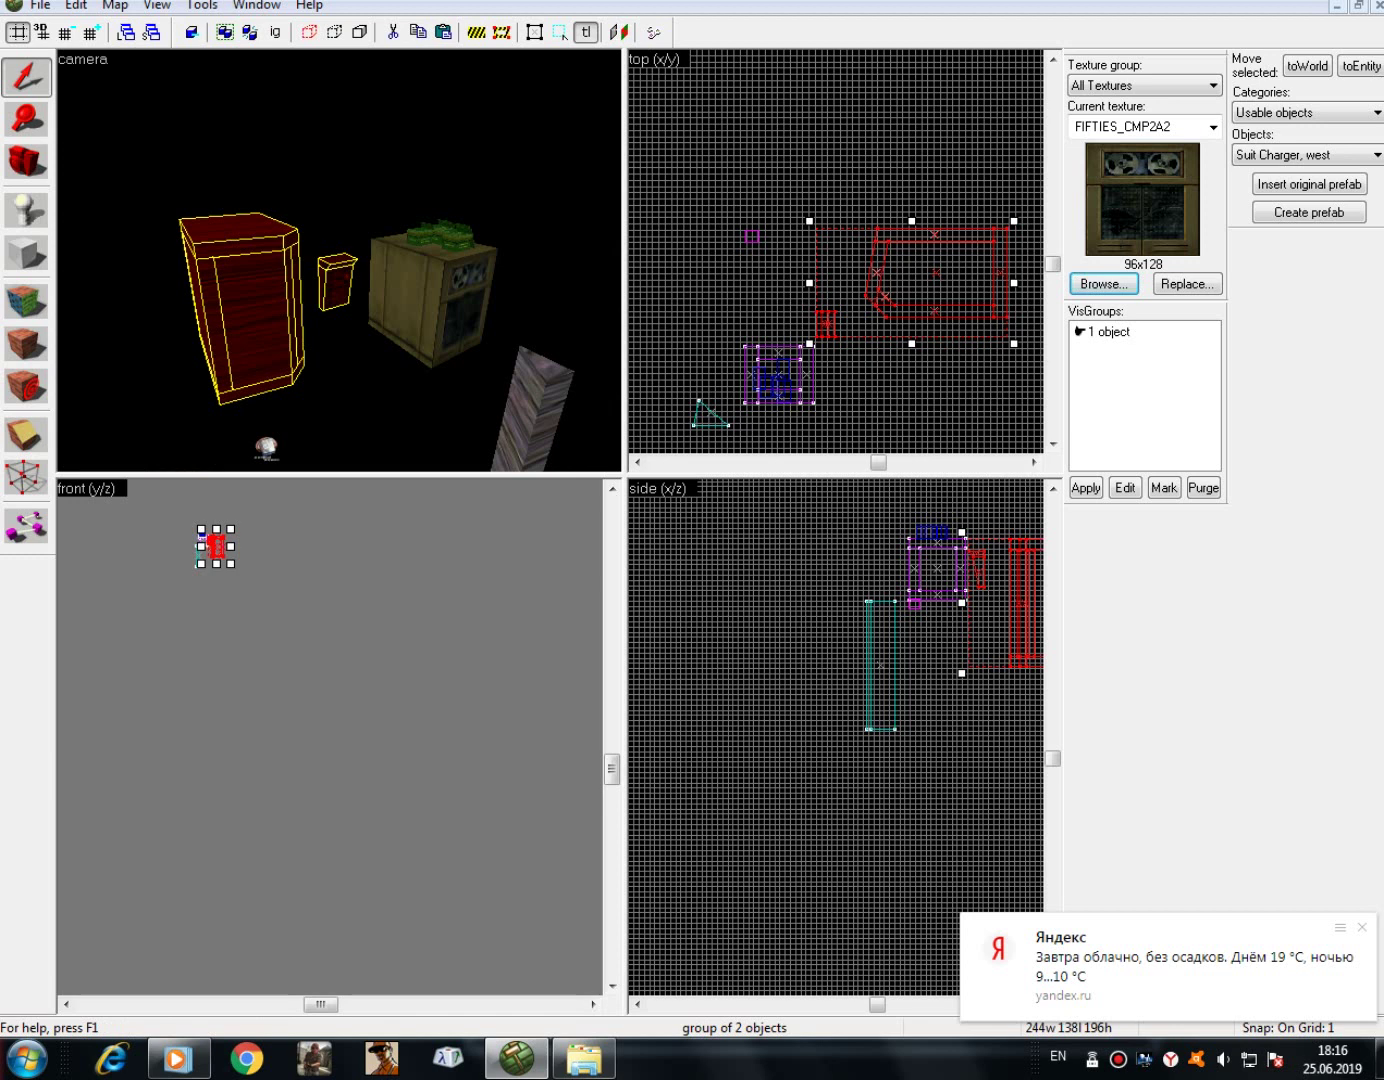
- Flip the grouped hollow block and charger horizontally with the front view active
left_click(687, 295)
scroll(400, 281, "down", 3)
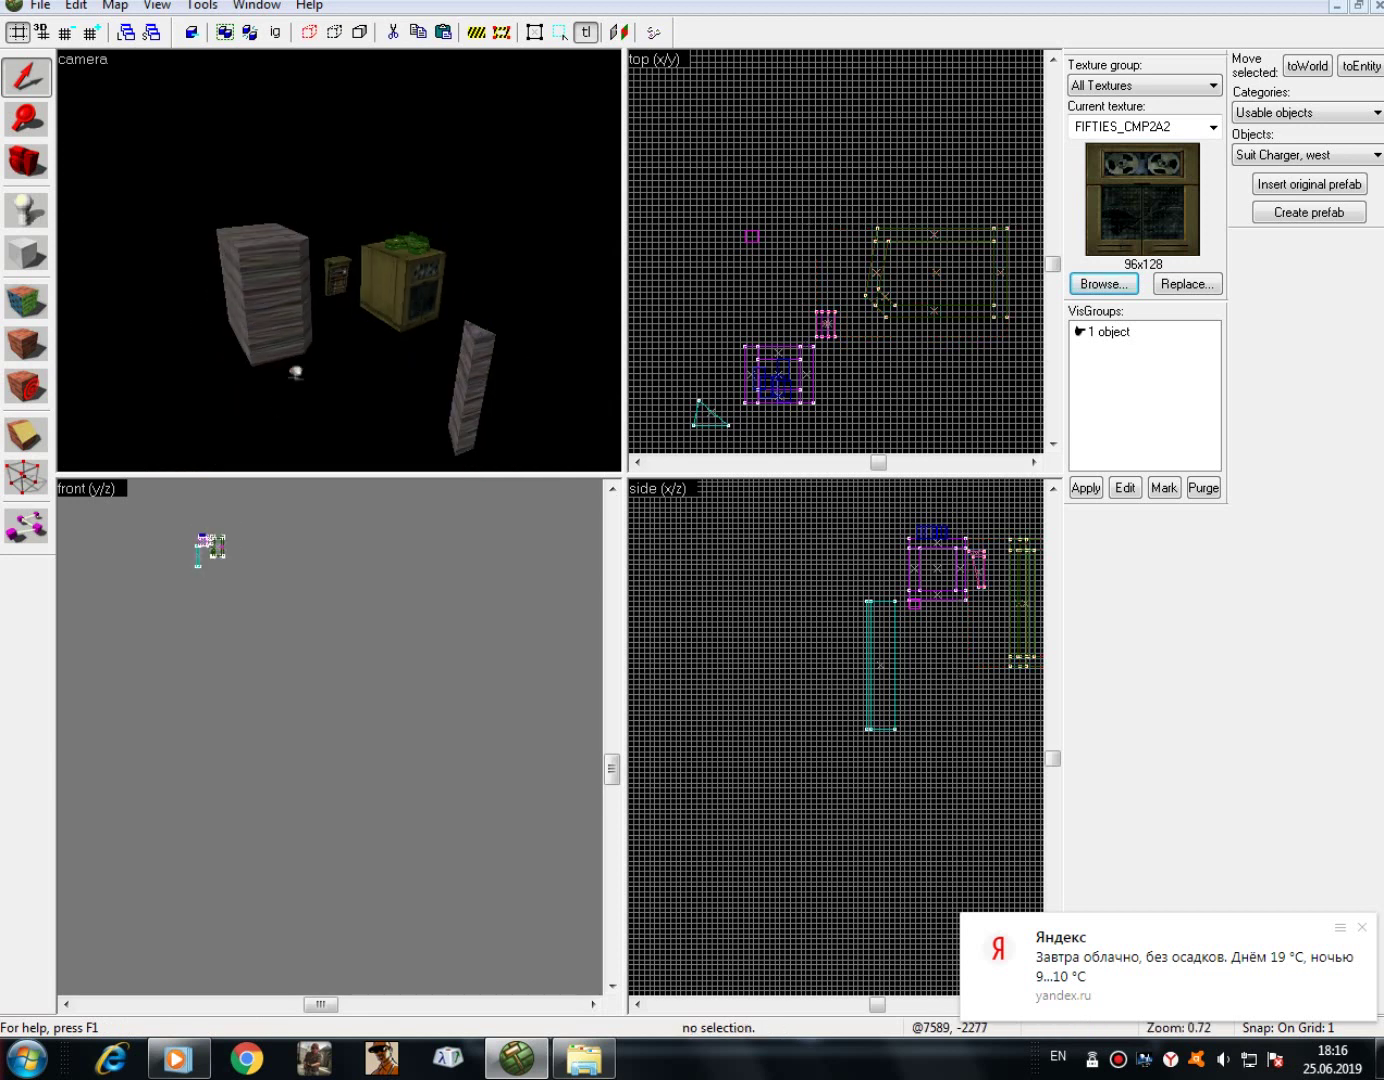
left_click(202, 7)
mouse_move(250, 350)
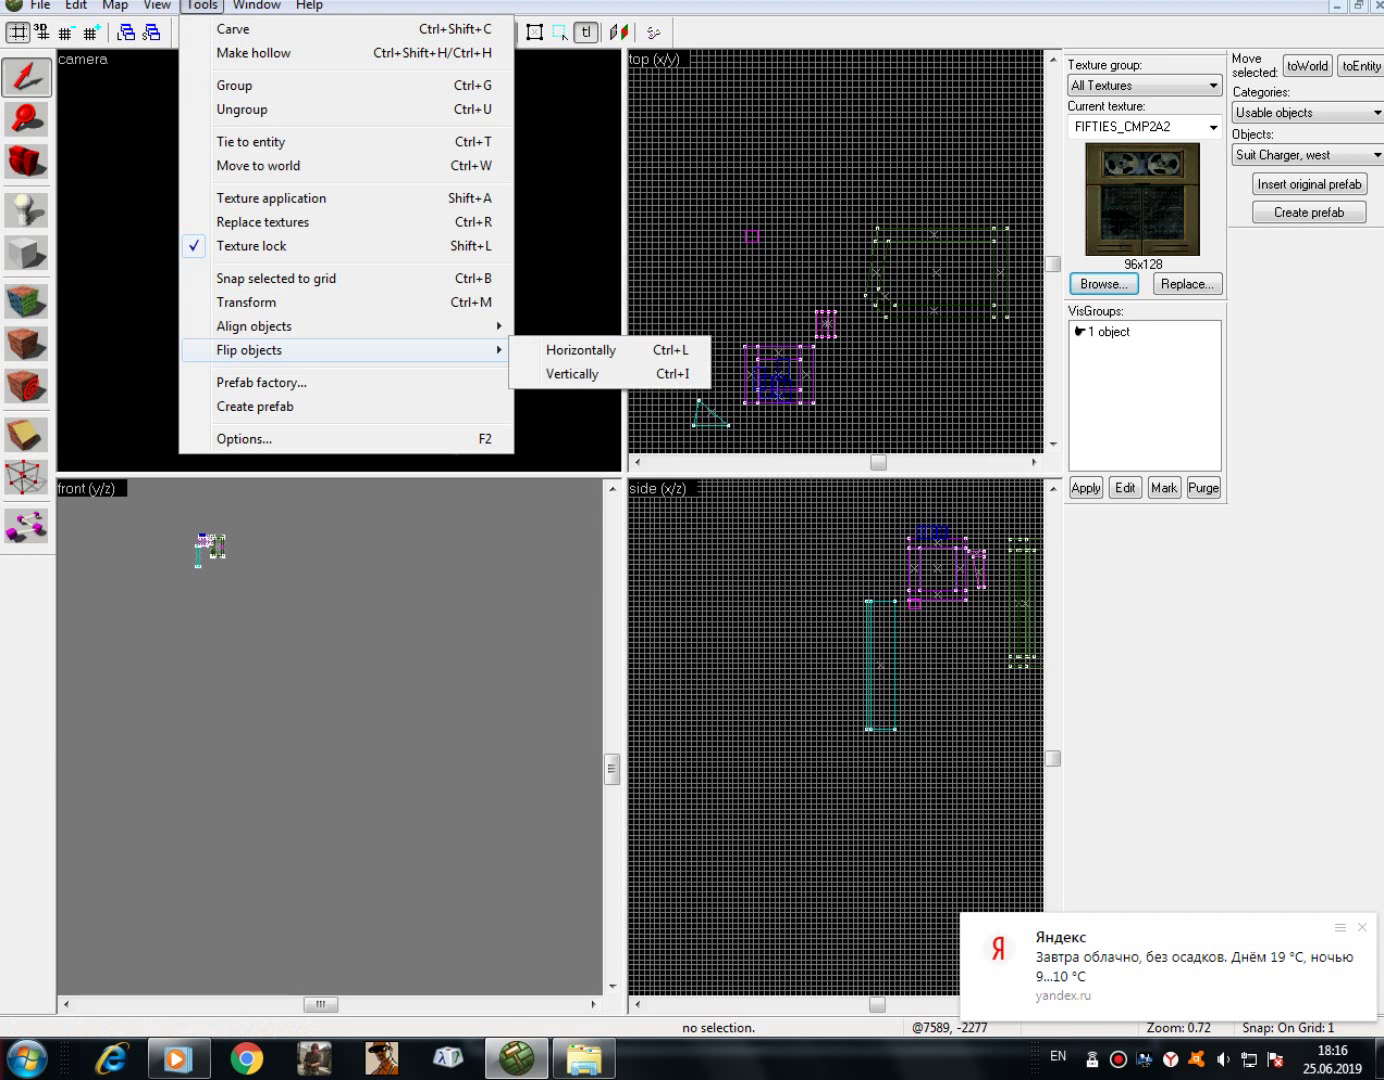
left_click(565, 260)
left_click(266, 299)
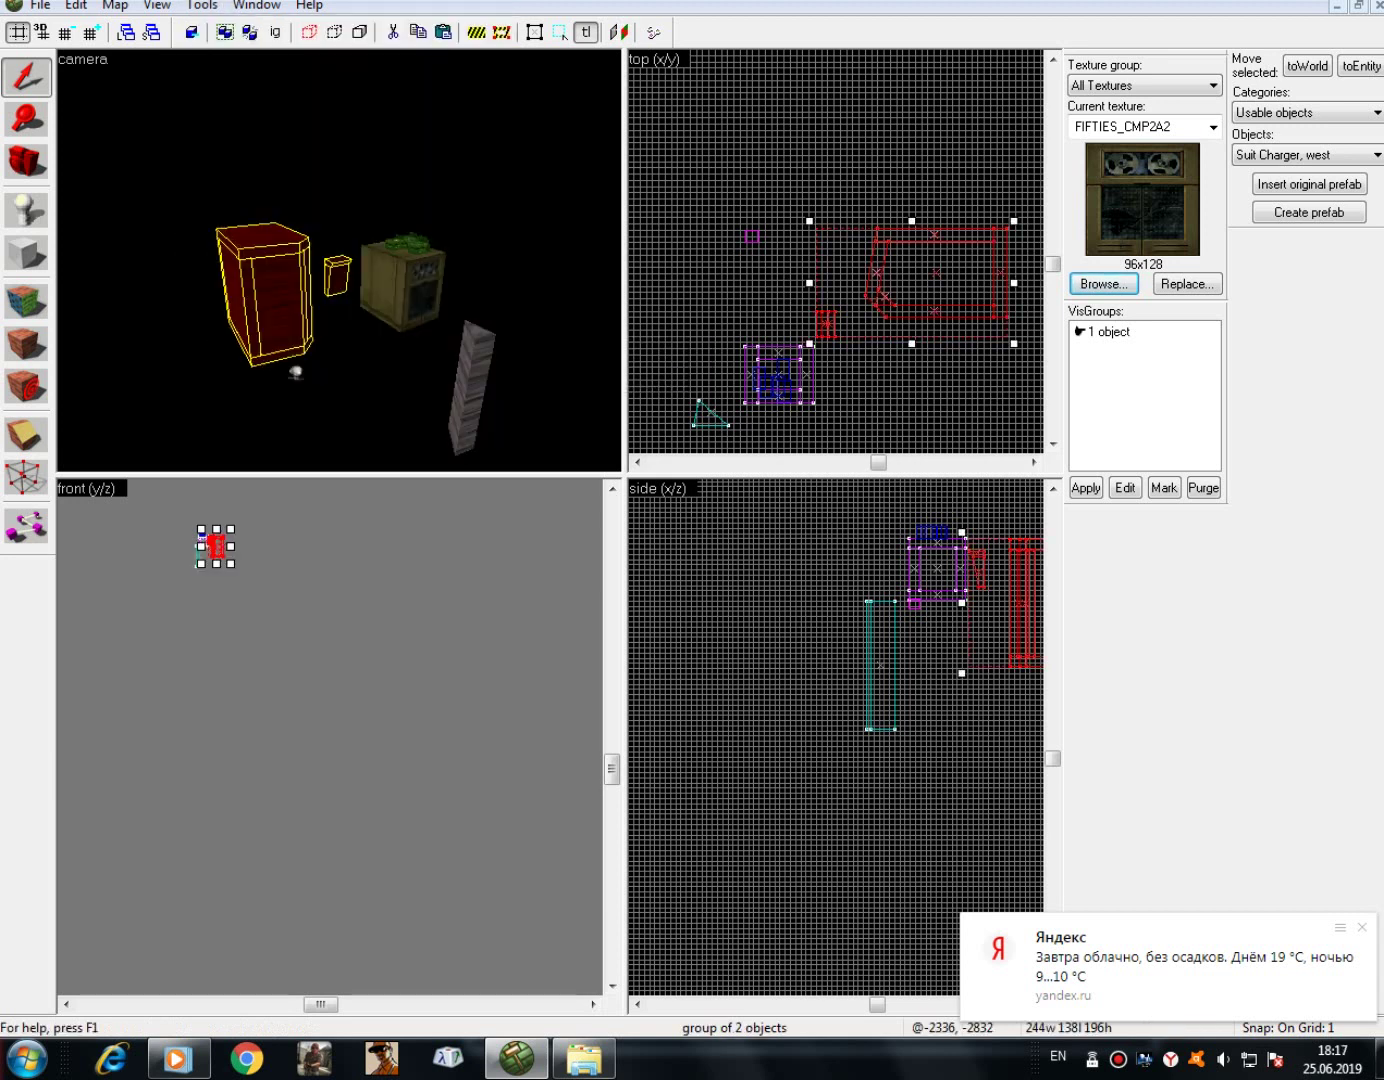
right_click(218, 543)
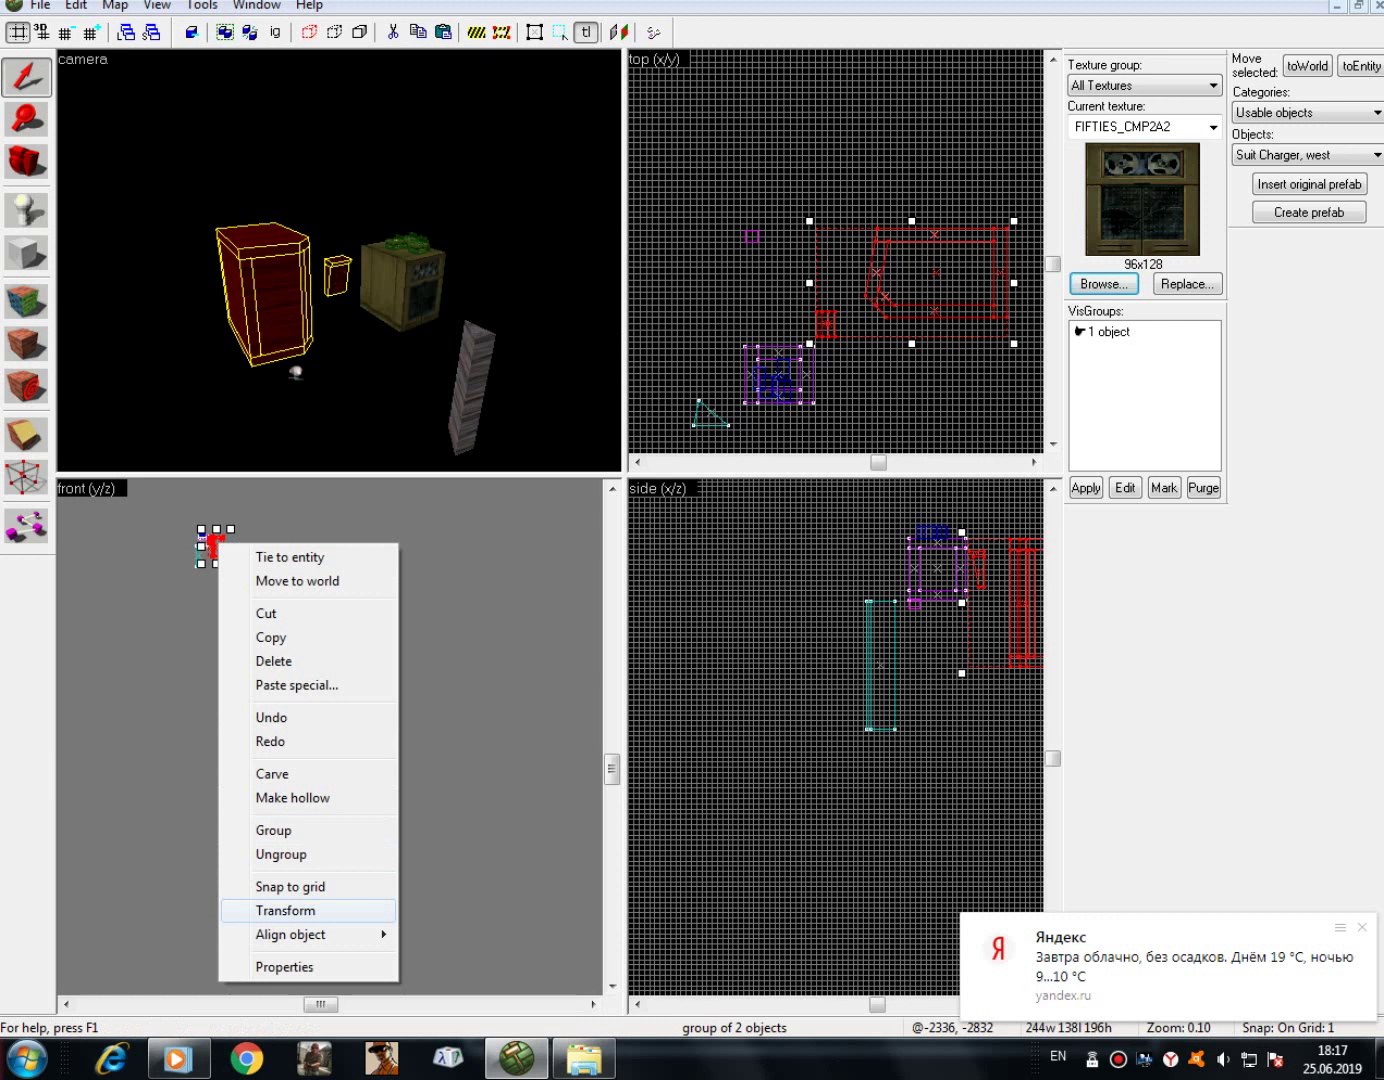
key("Escape")
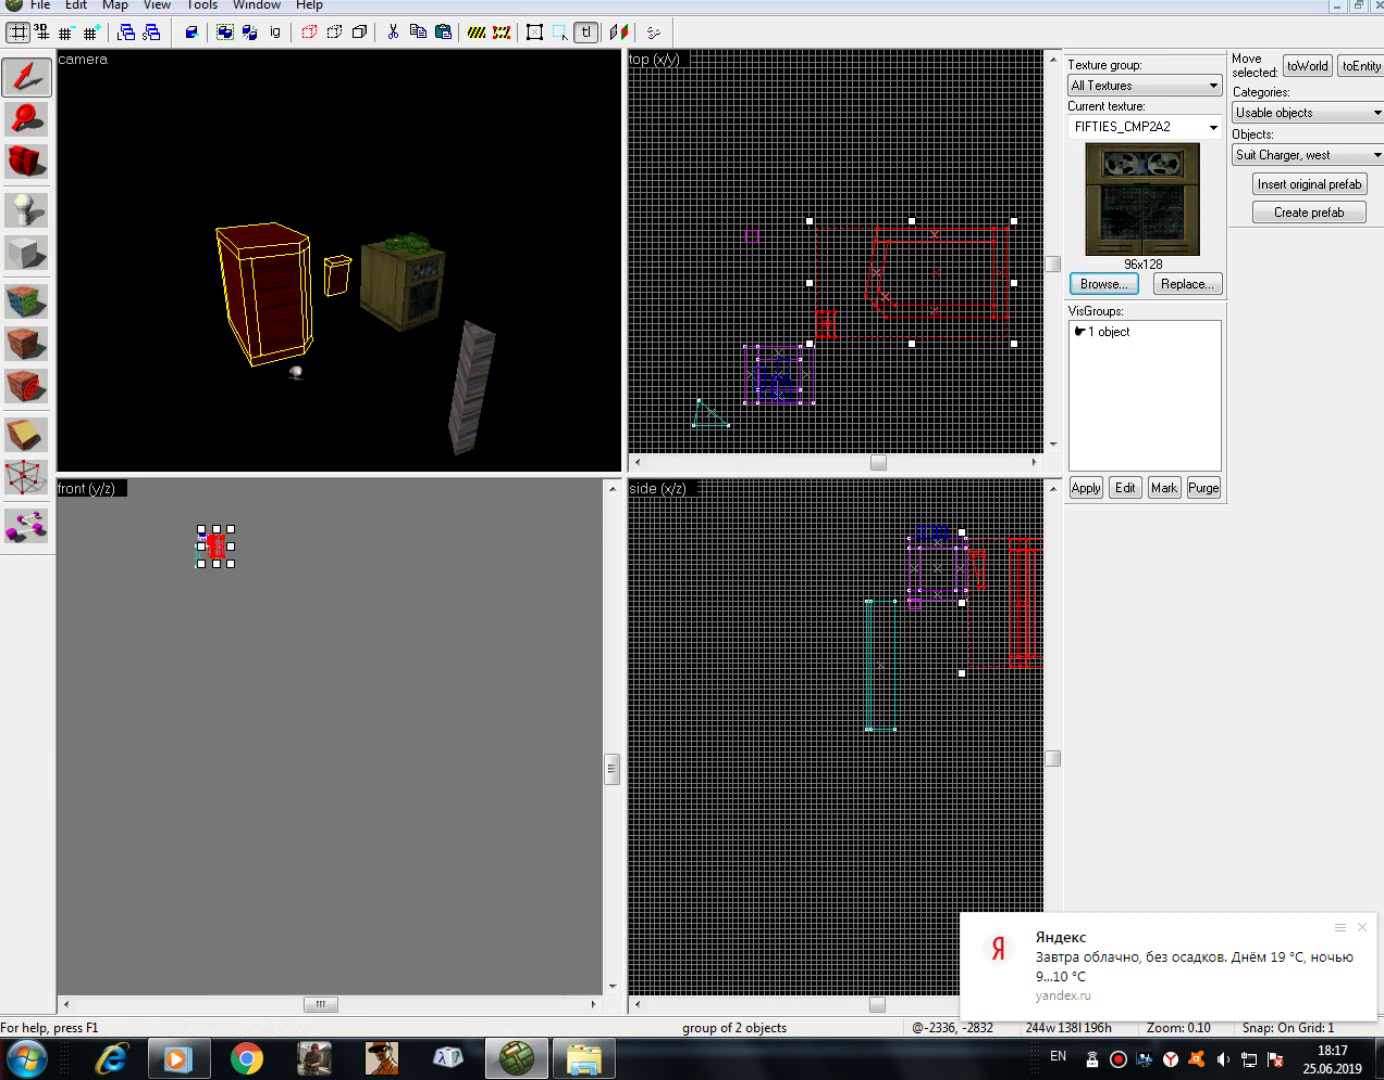
left_click(202, 5)
mouse_move(250, 351)
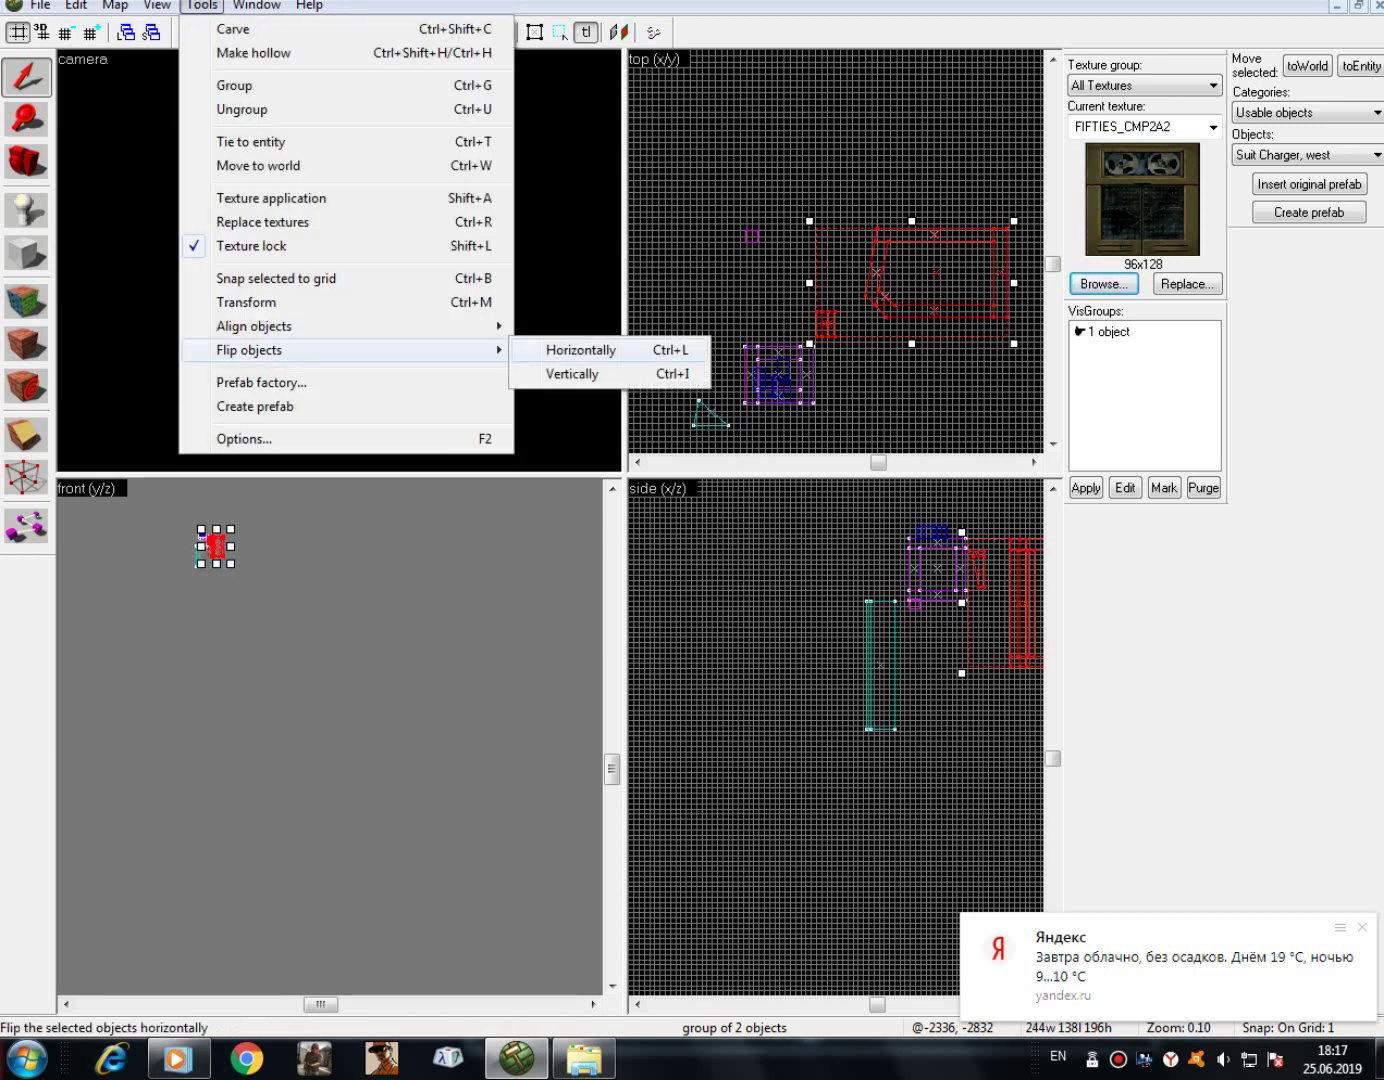
left_click(579, 351)
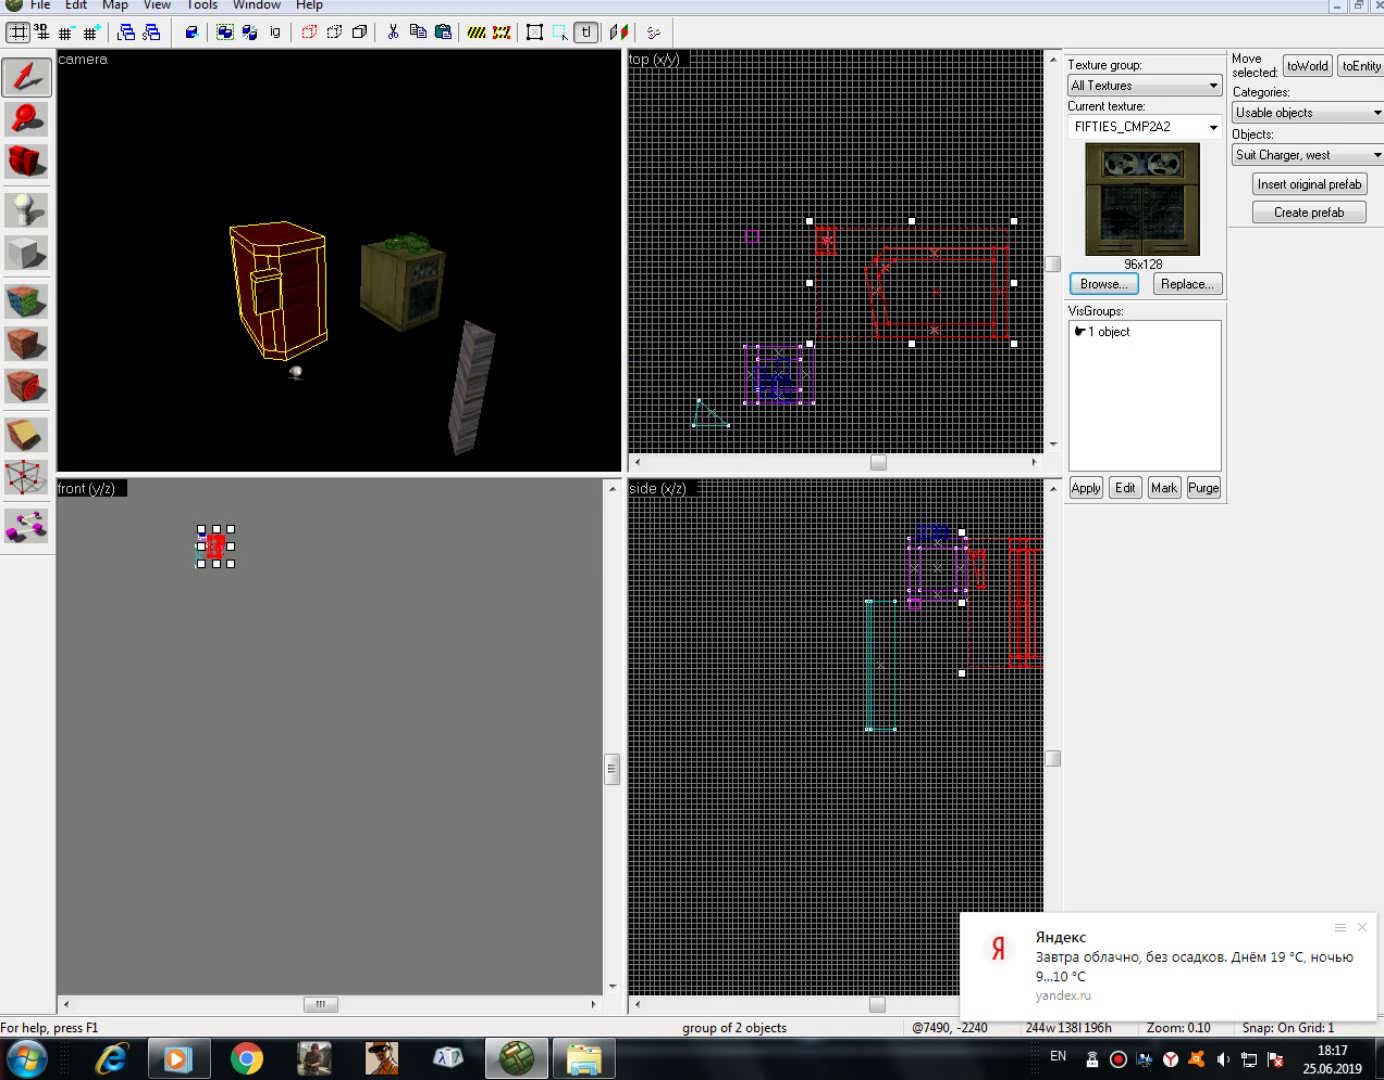
- Clear the selection of the grouped hollow block and charger
left_click(669, 257)
scroll(560, 274, "up", 1)
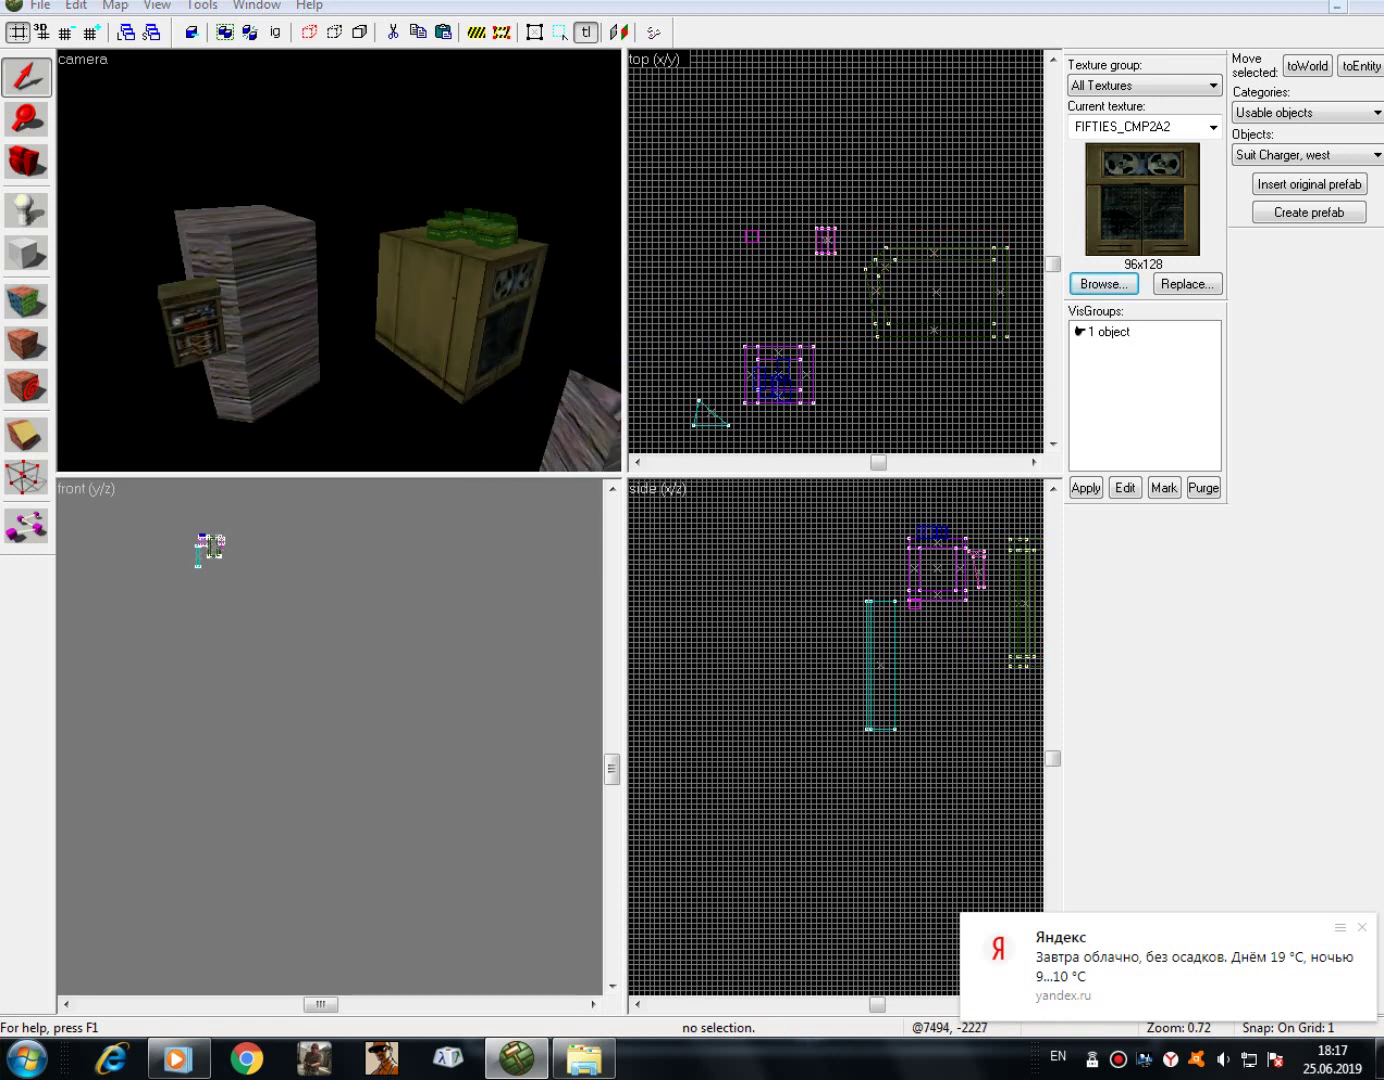
left_click(202, 6)
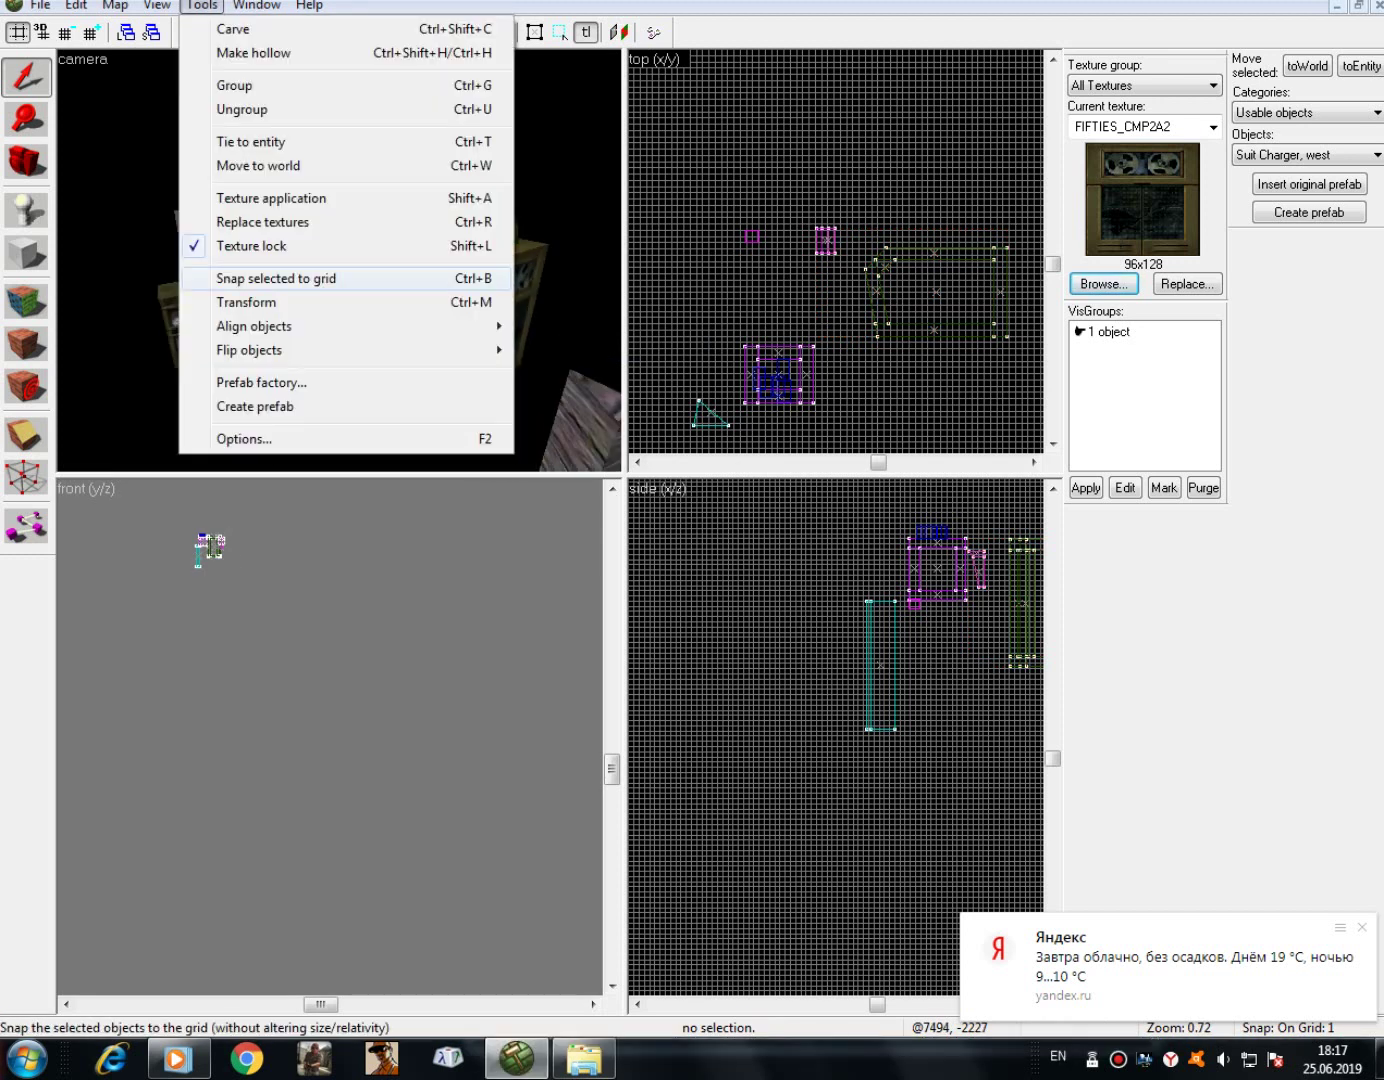
left_click(276, 279)
left_click(202, 6)
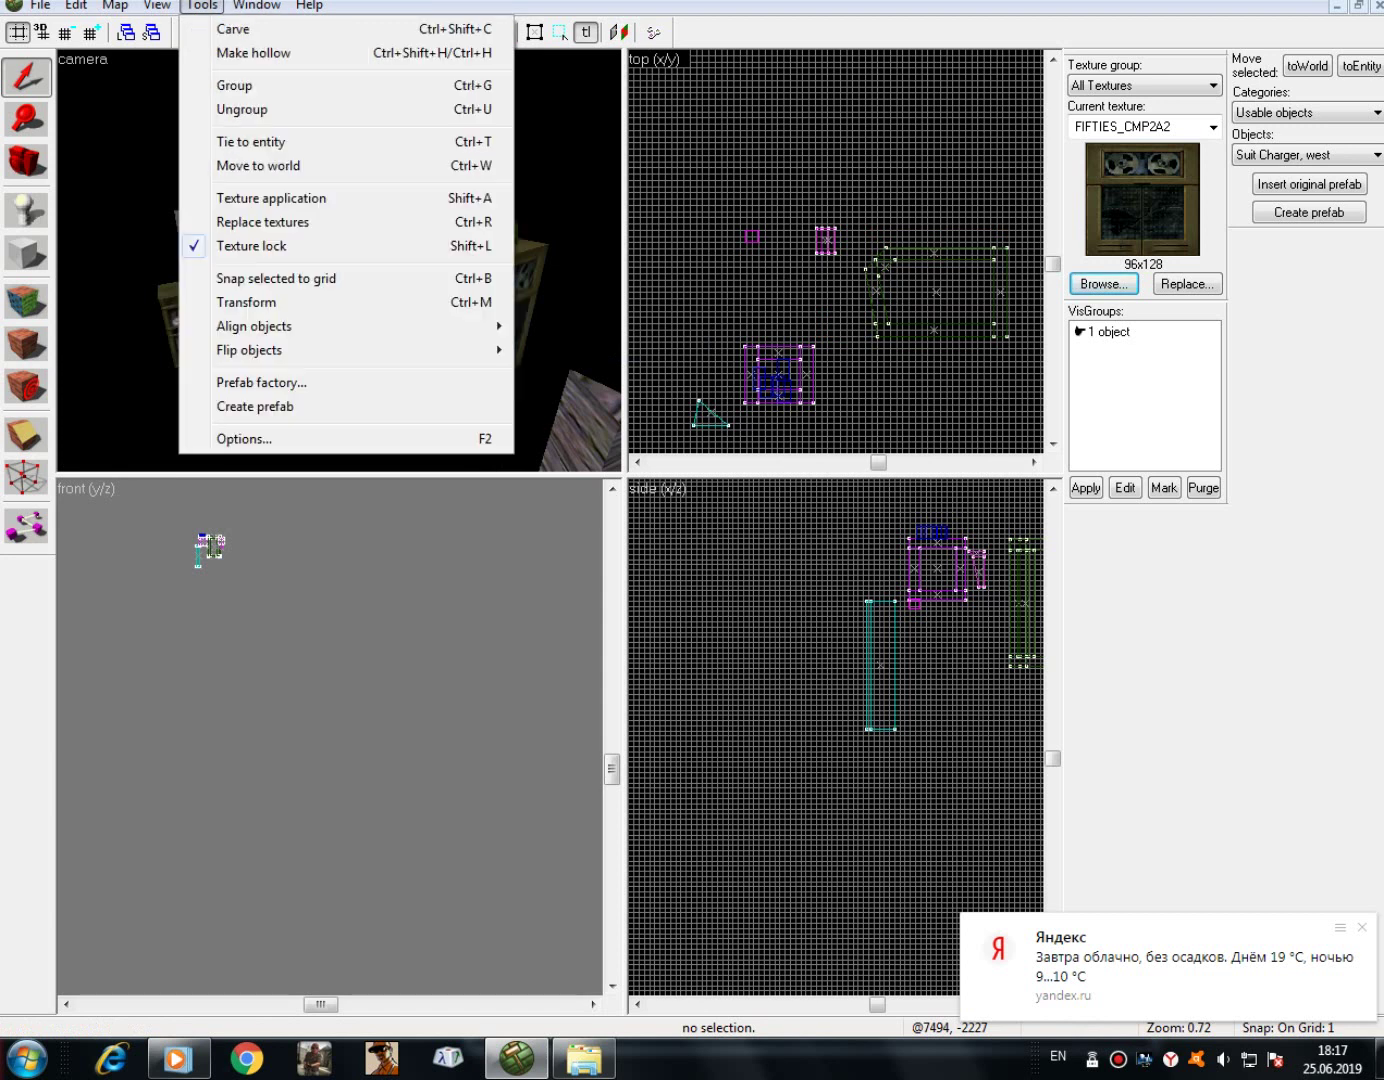
mouse_move(157, 6)
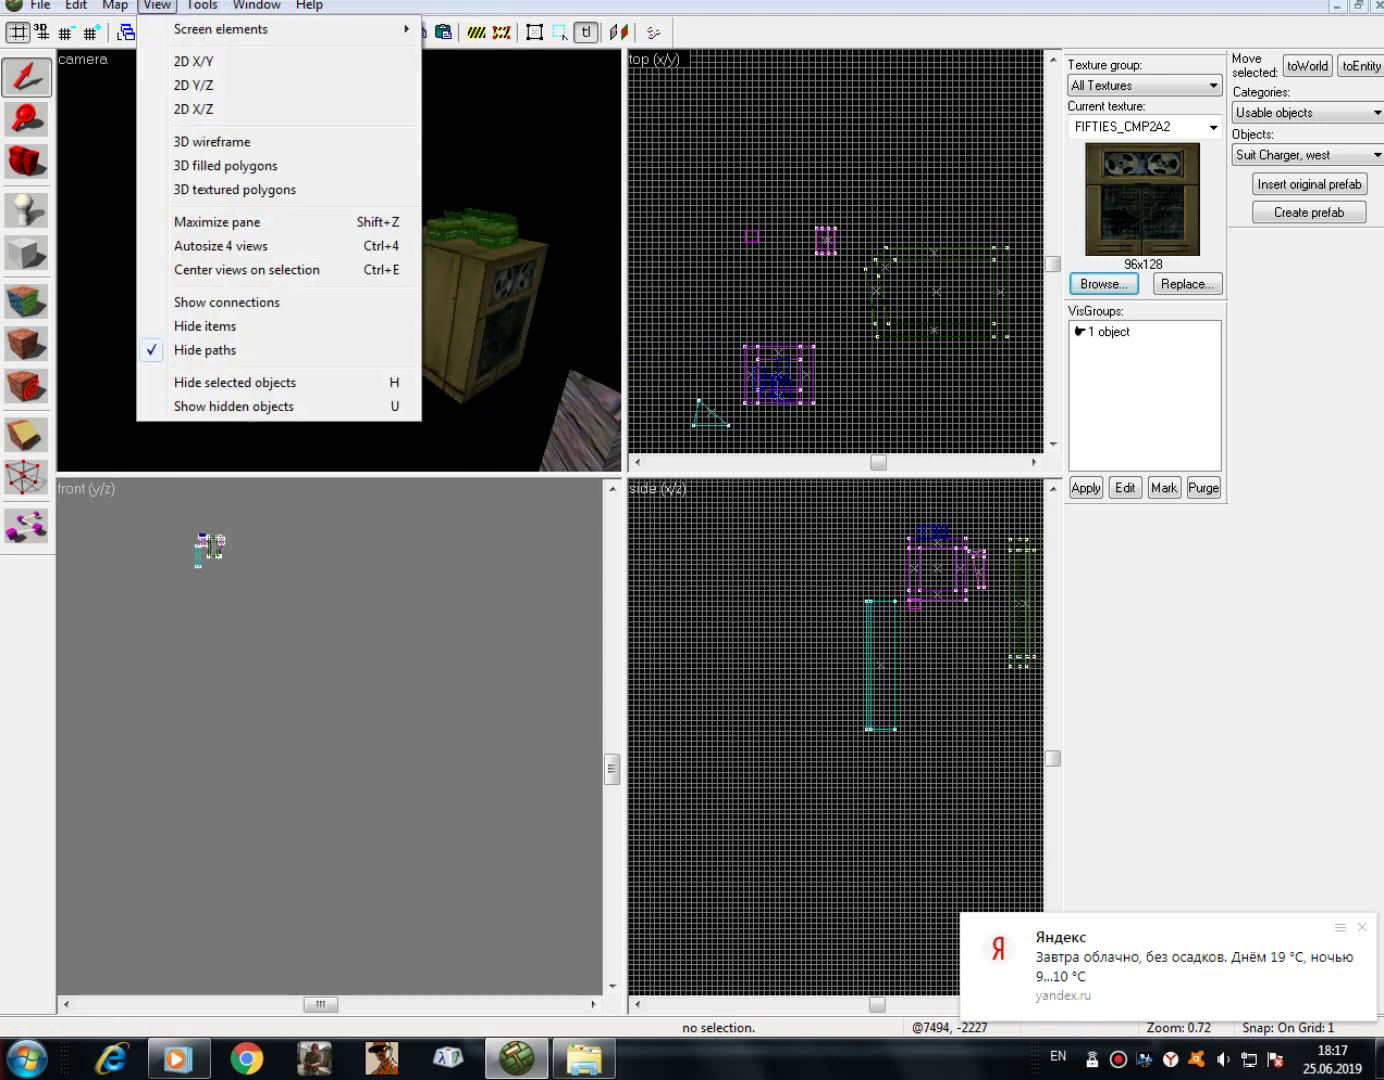
- Show the map information, examine the object statistics and both WADs used, and close it
key("Left")
key("Down")
key("Down")
key("Down")
key("Down")
key("Down")
key("Return")
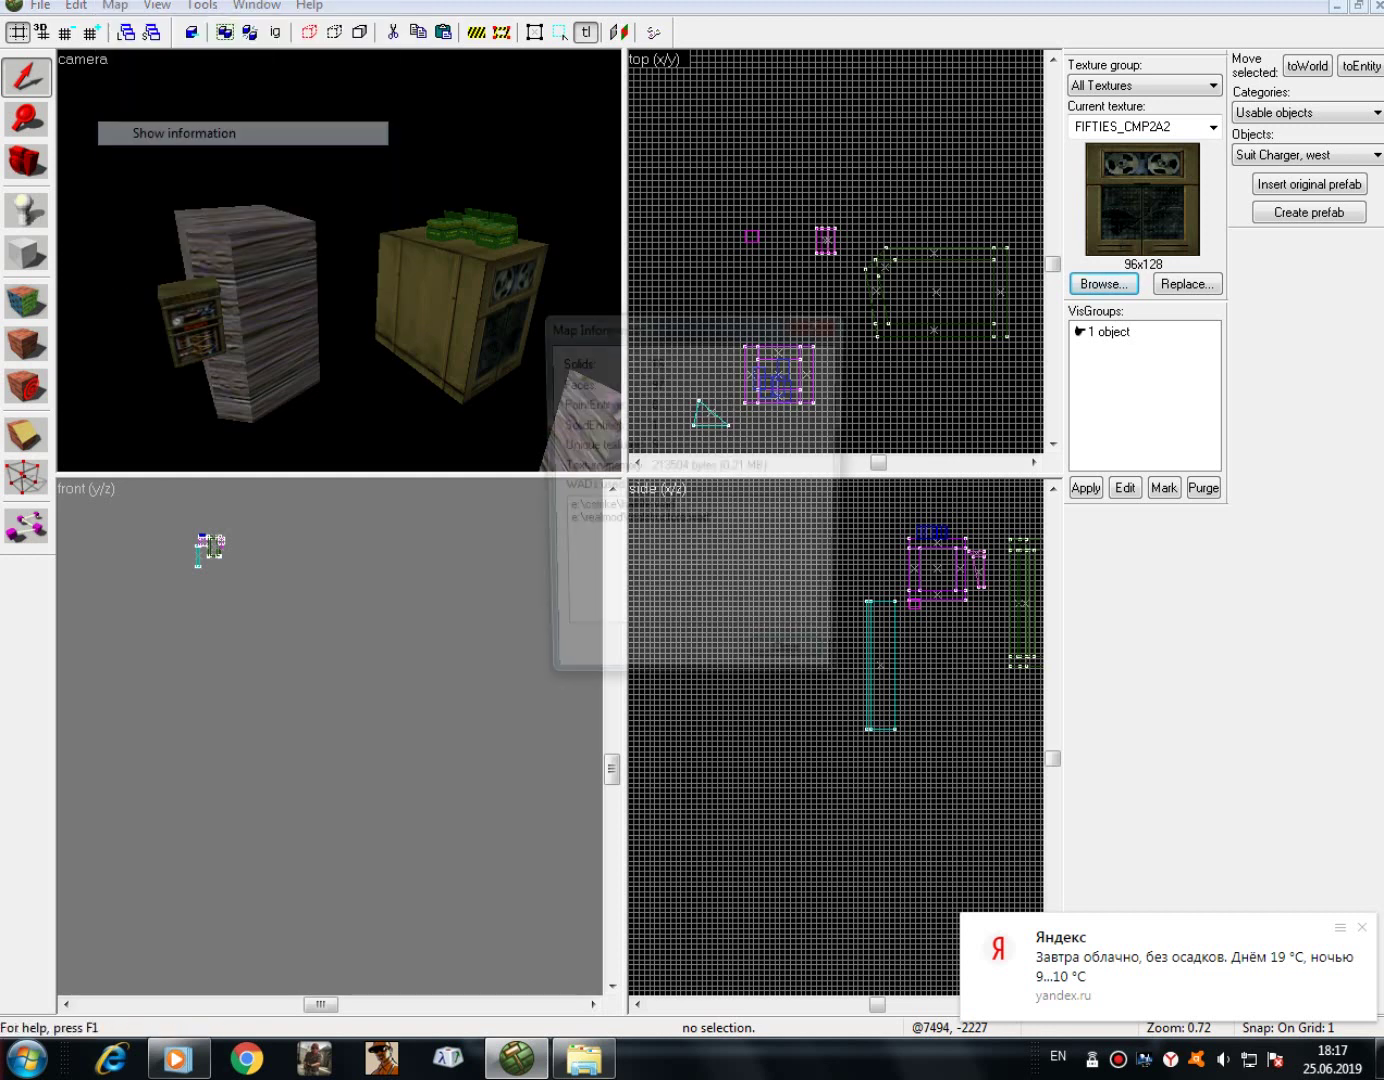
left_click(636, 525)
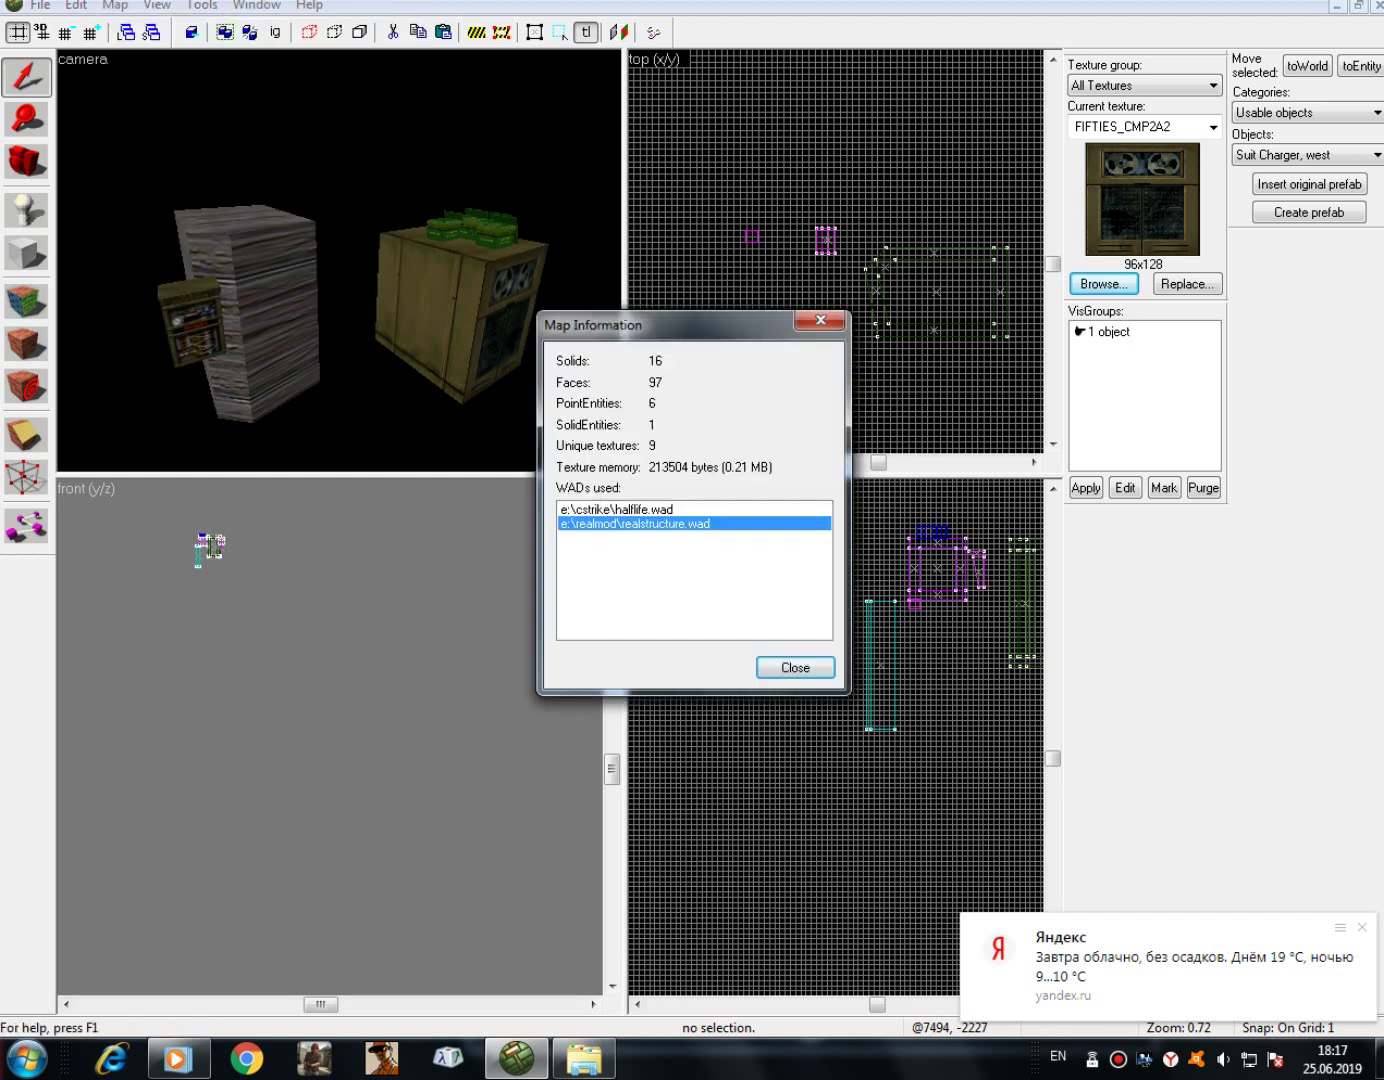
left_click(620, 510)
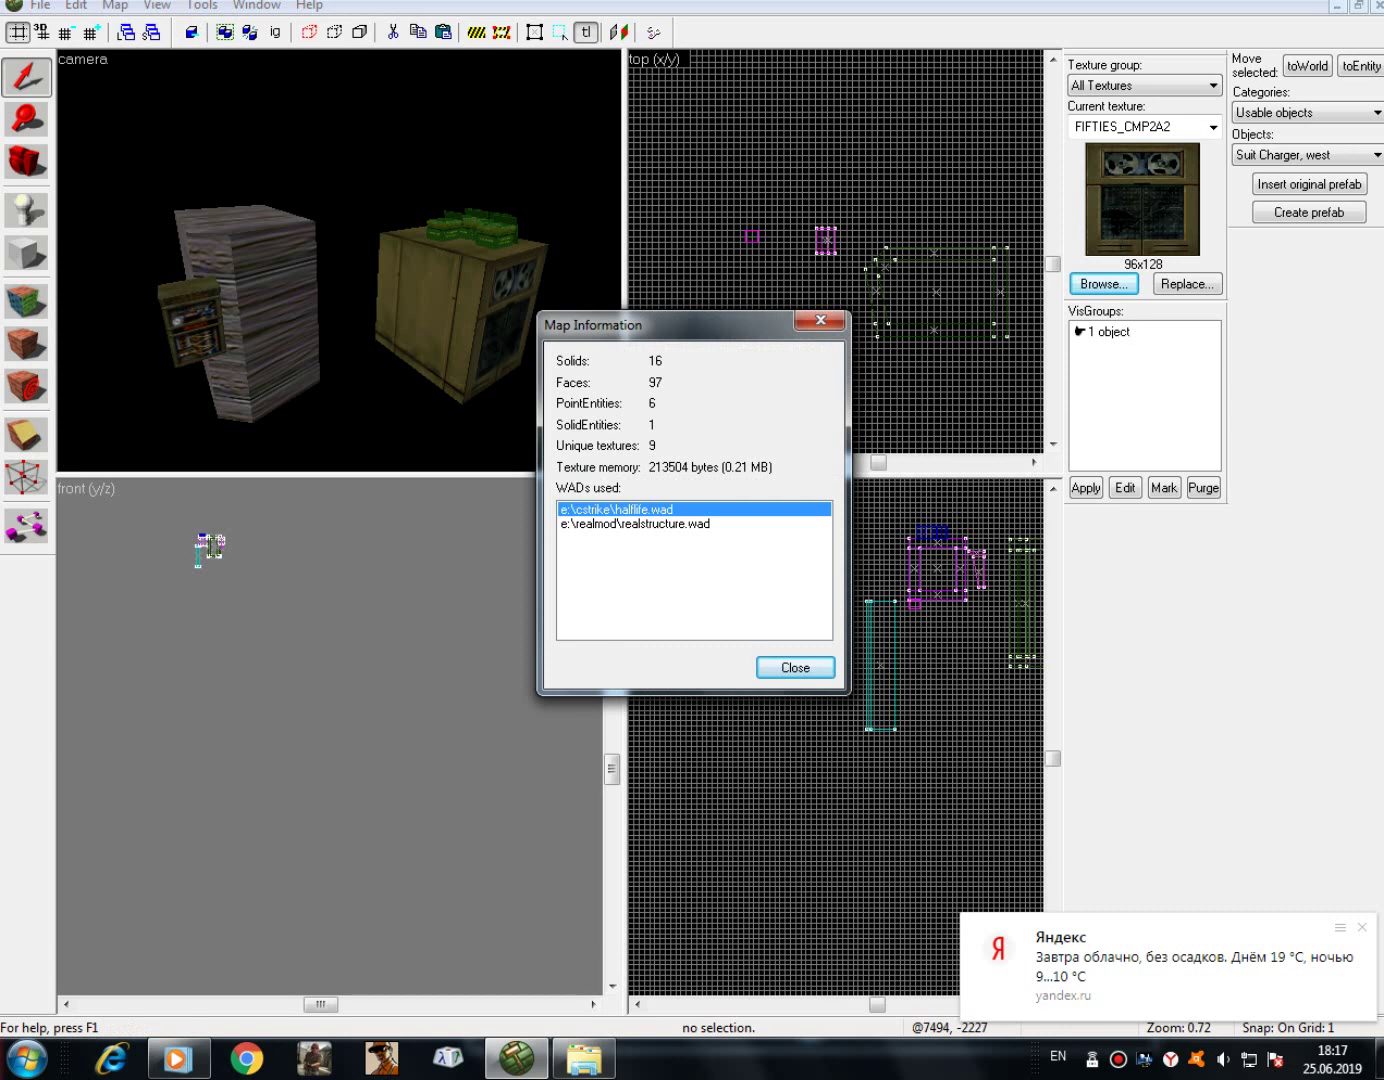
key("Return")
- Open the map properties and view the environment map (sv_skyname) and Map description/Title attributes
key("alt+m")
key("Down")
key("Down")
key("Down")
key("Down")
key("Down")
key("Down")
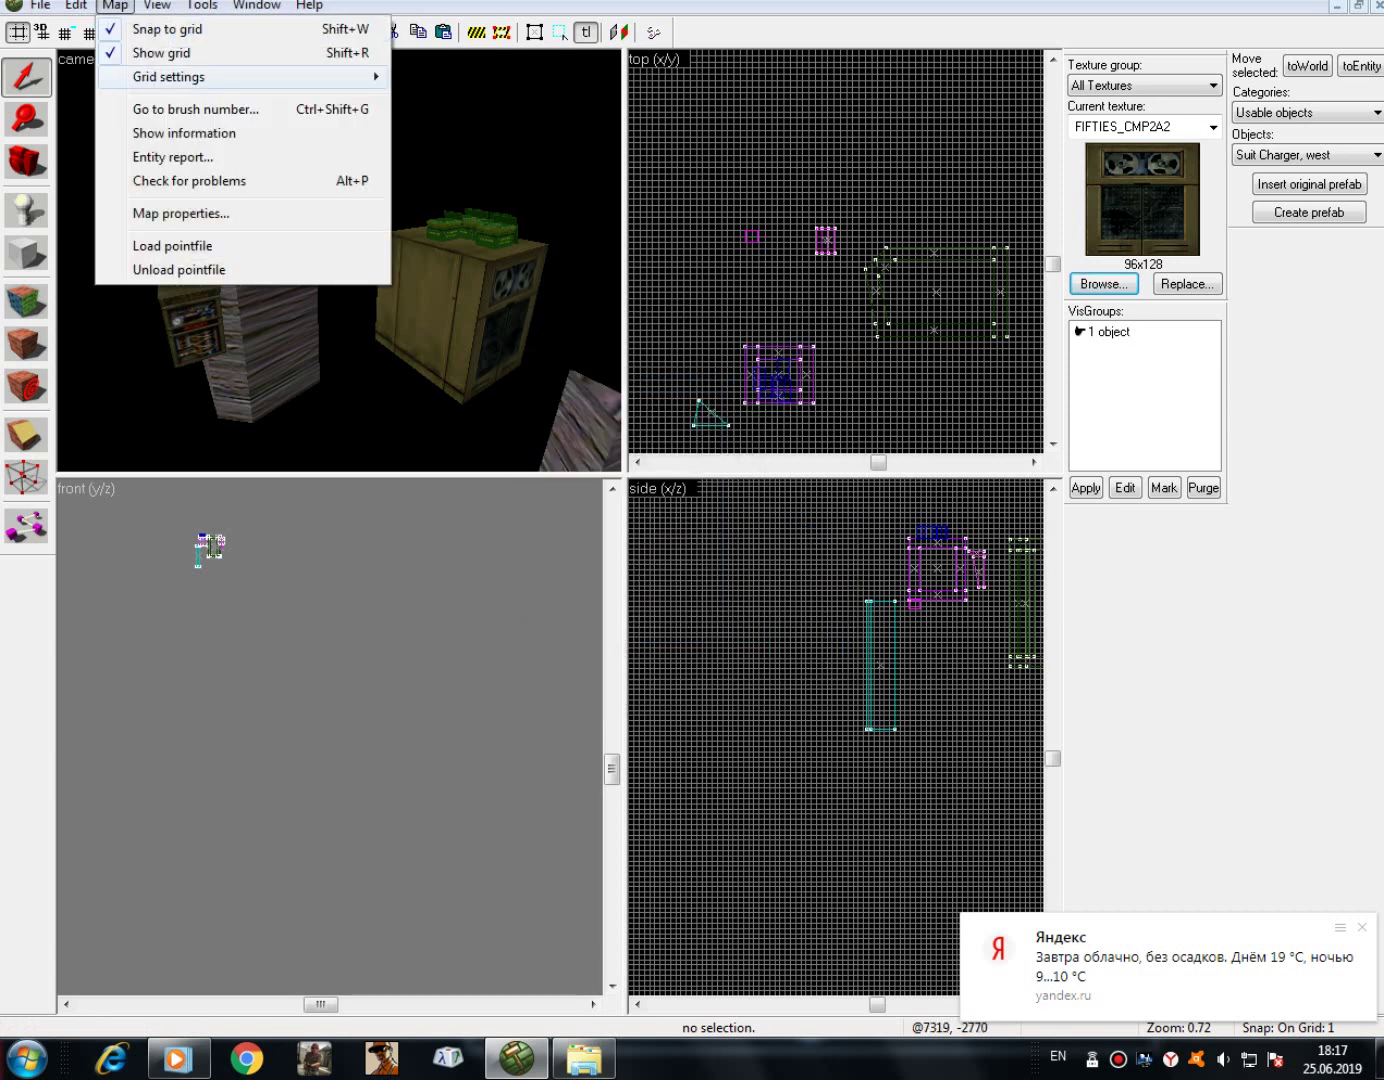
key("Down")
key("Return")
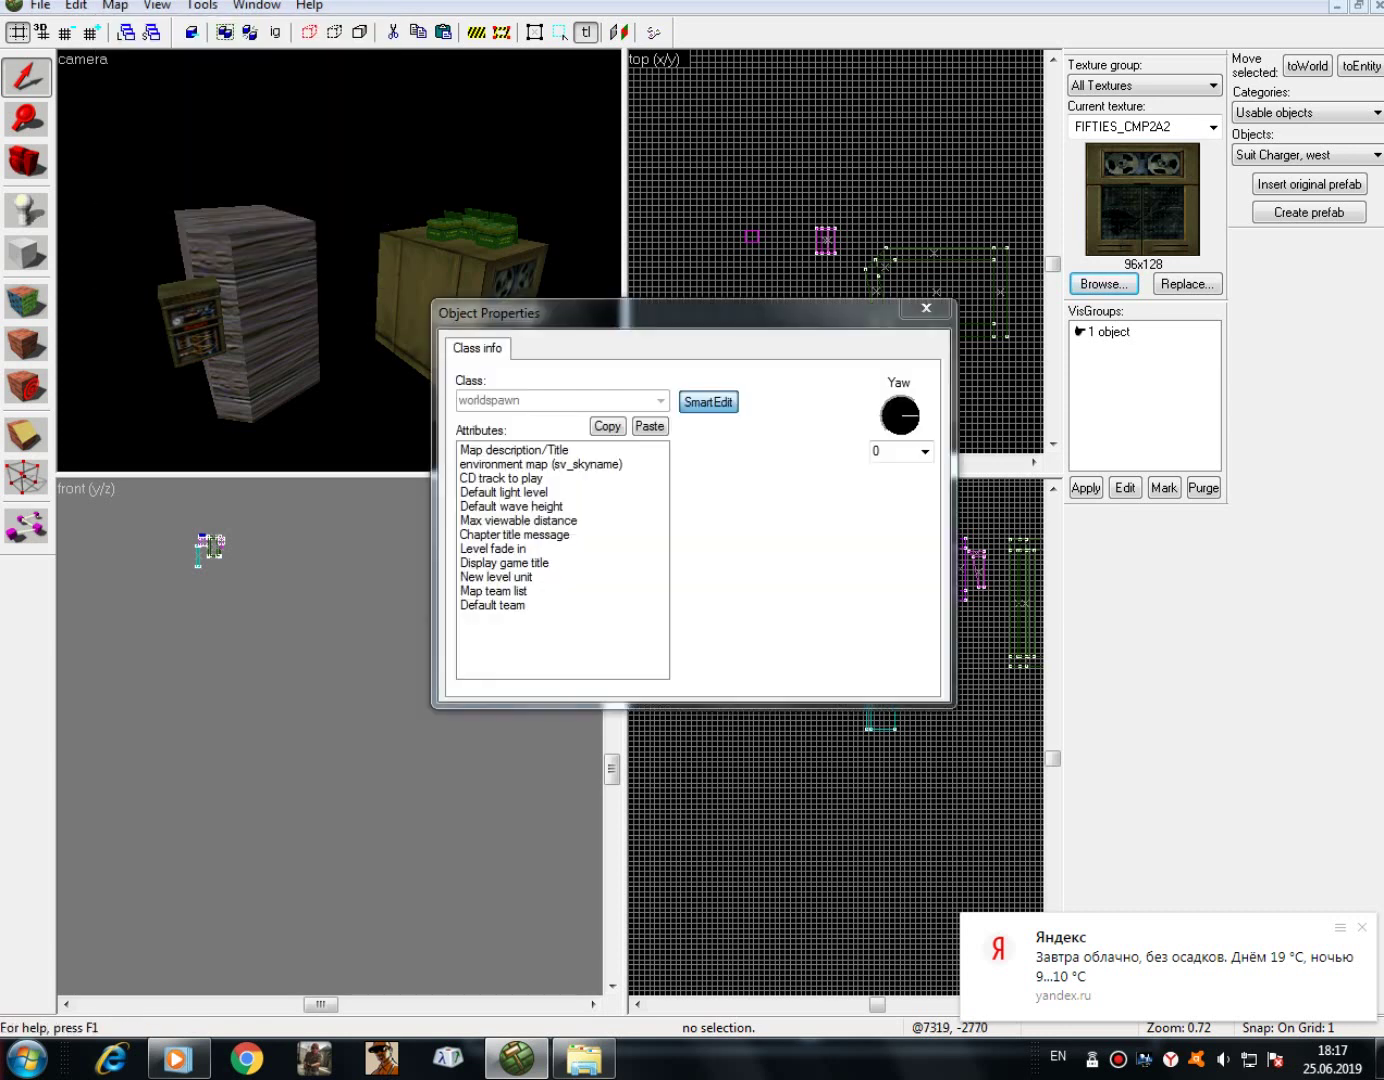
left_click(514, 450)
left_click(539, 464)
left_click(514, 449)
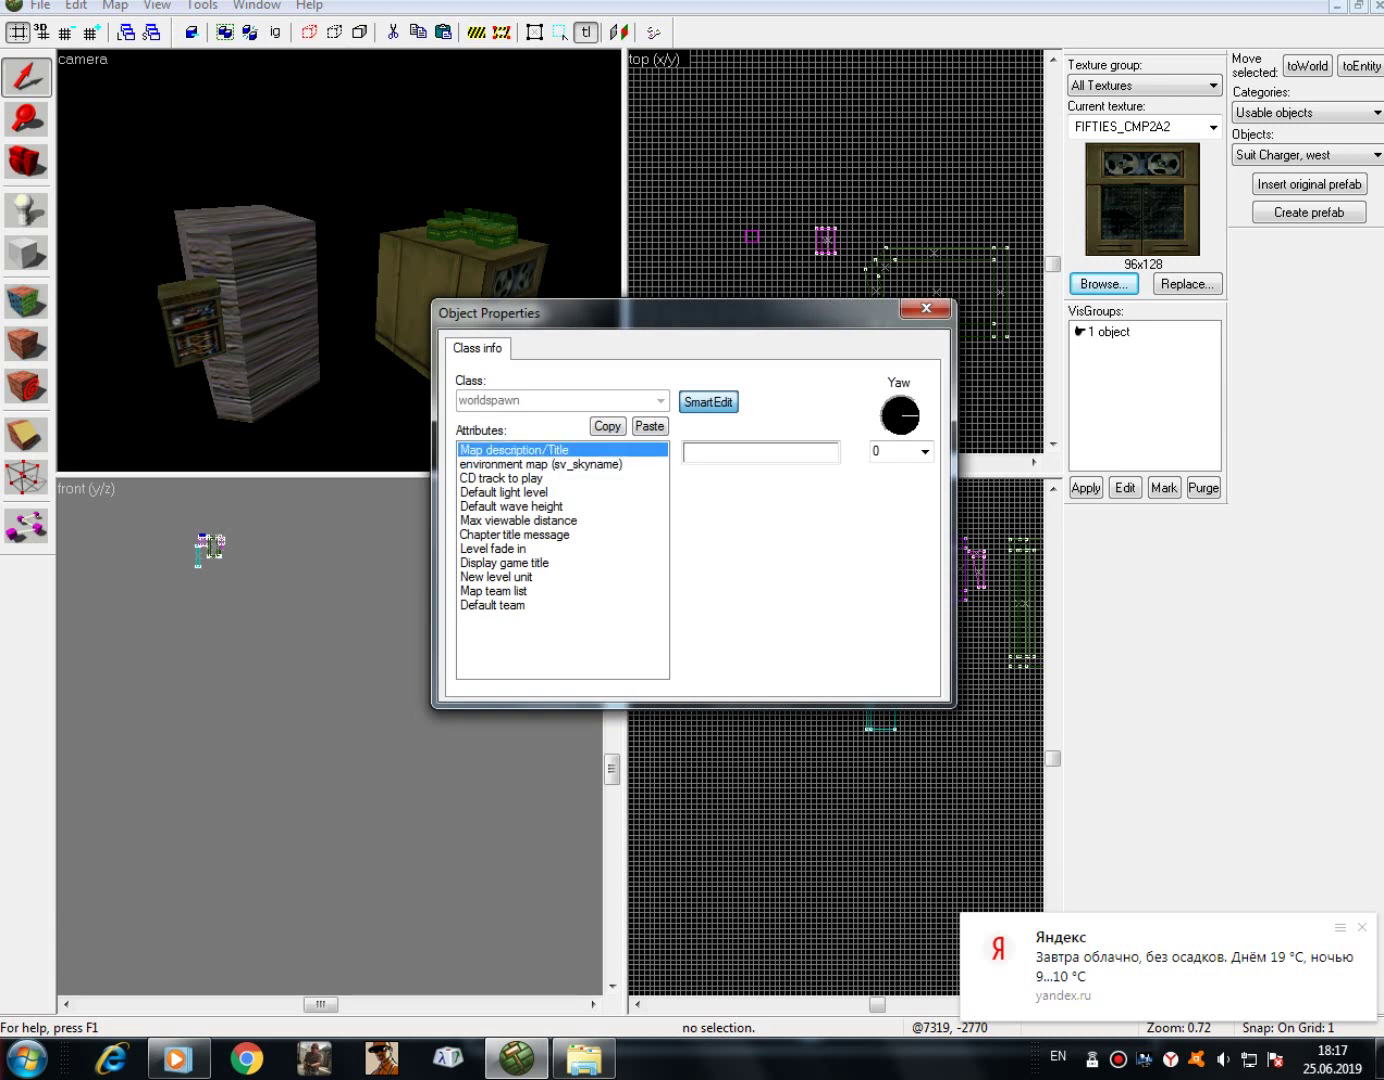
- Look through the remaining worldspawn attributes down to Default team and close the properties
key("Down")
key("Down")
key("Down")
key("Down")
key("Down")
key("Down")
key("Down")
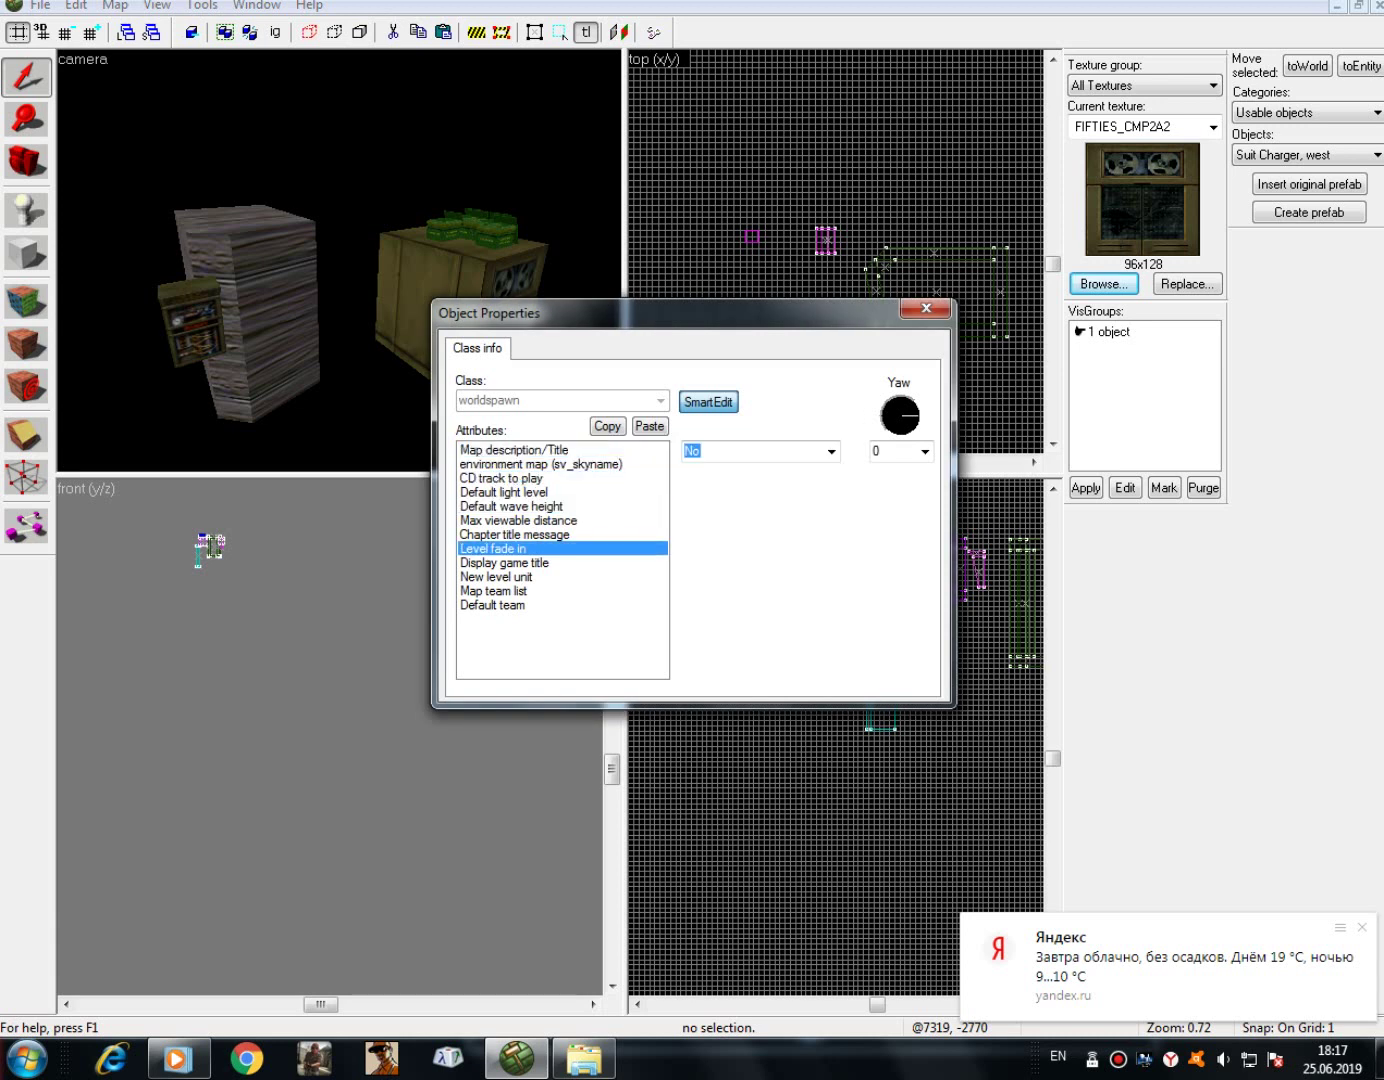
key("Down")
key("Down")
key("Down")
key("Down")
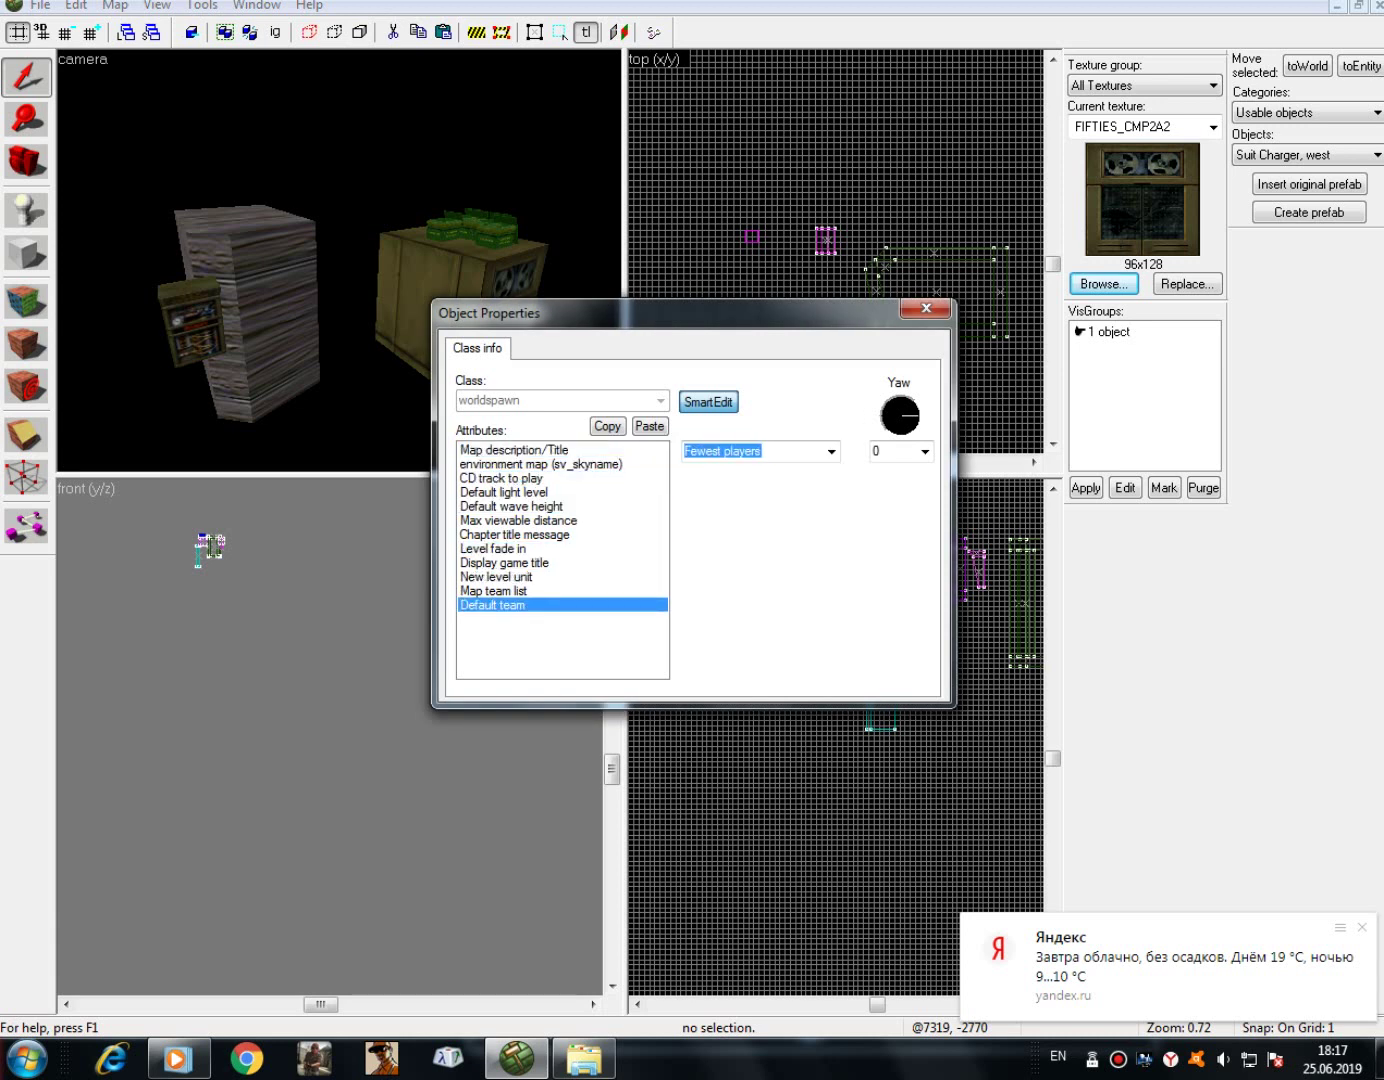
key("Escape")
key("alt+m")
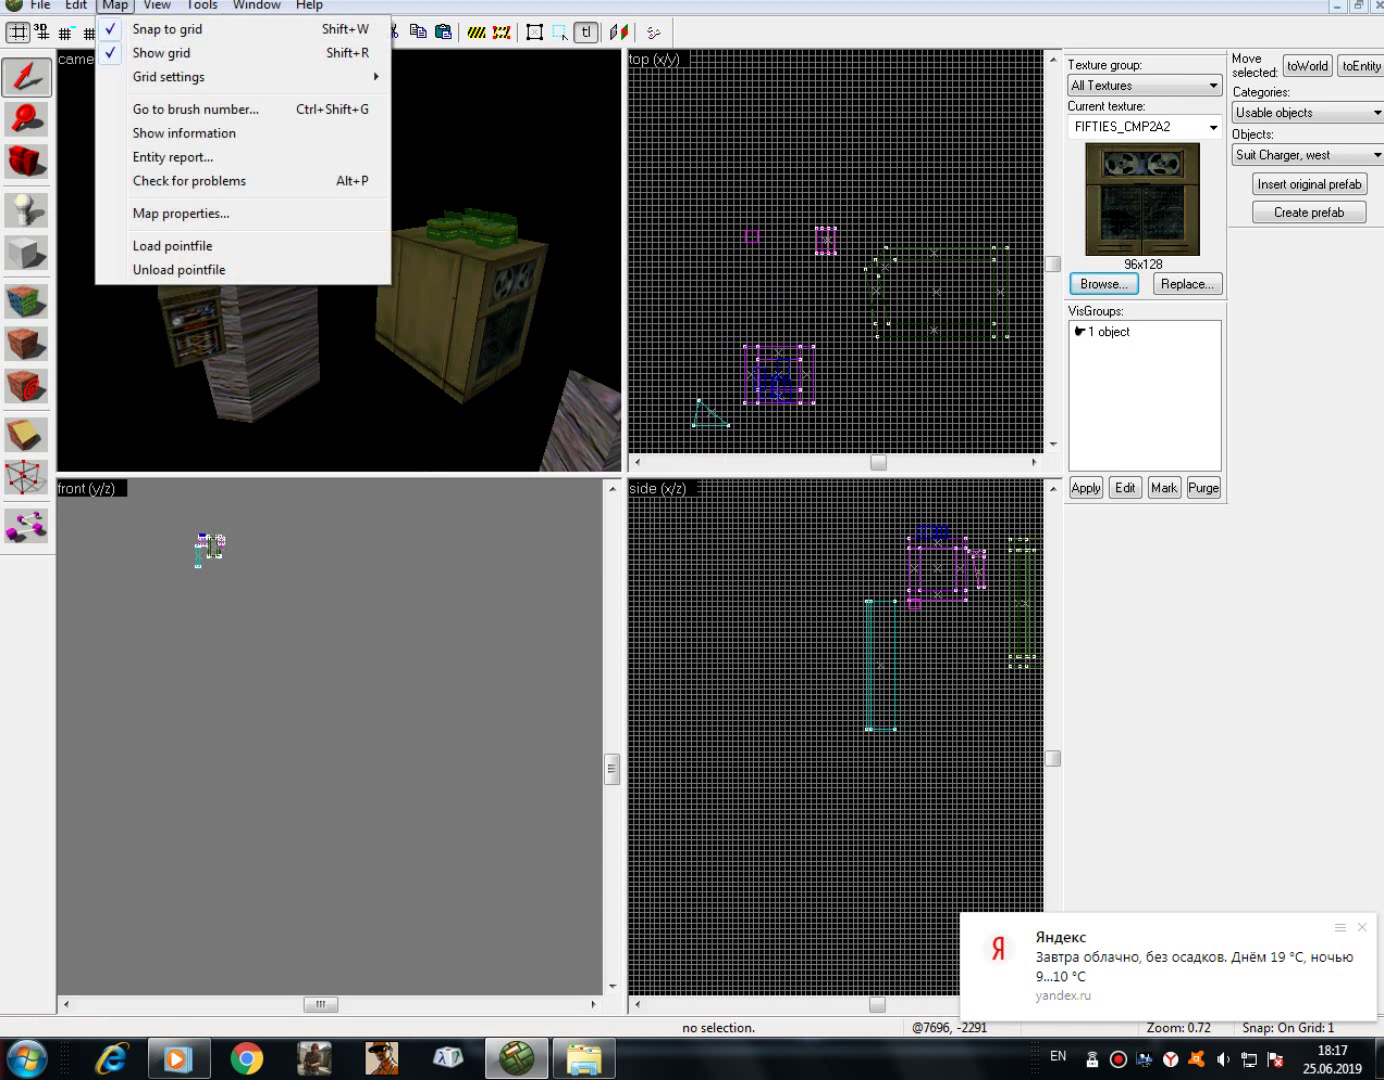
key("Down")
key("Down")
key("Down")
key("Down")
key("Down")
key("Down")
key("Down")
key("Up")
key("Up")
key("Up")
key("Up")
key("Up")
key("Left")
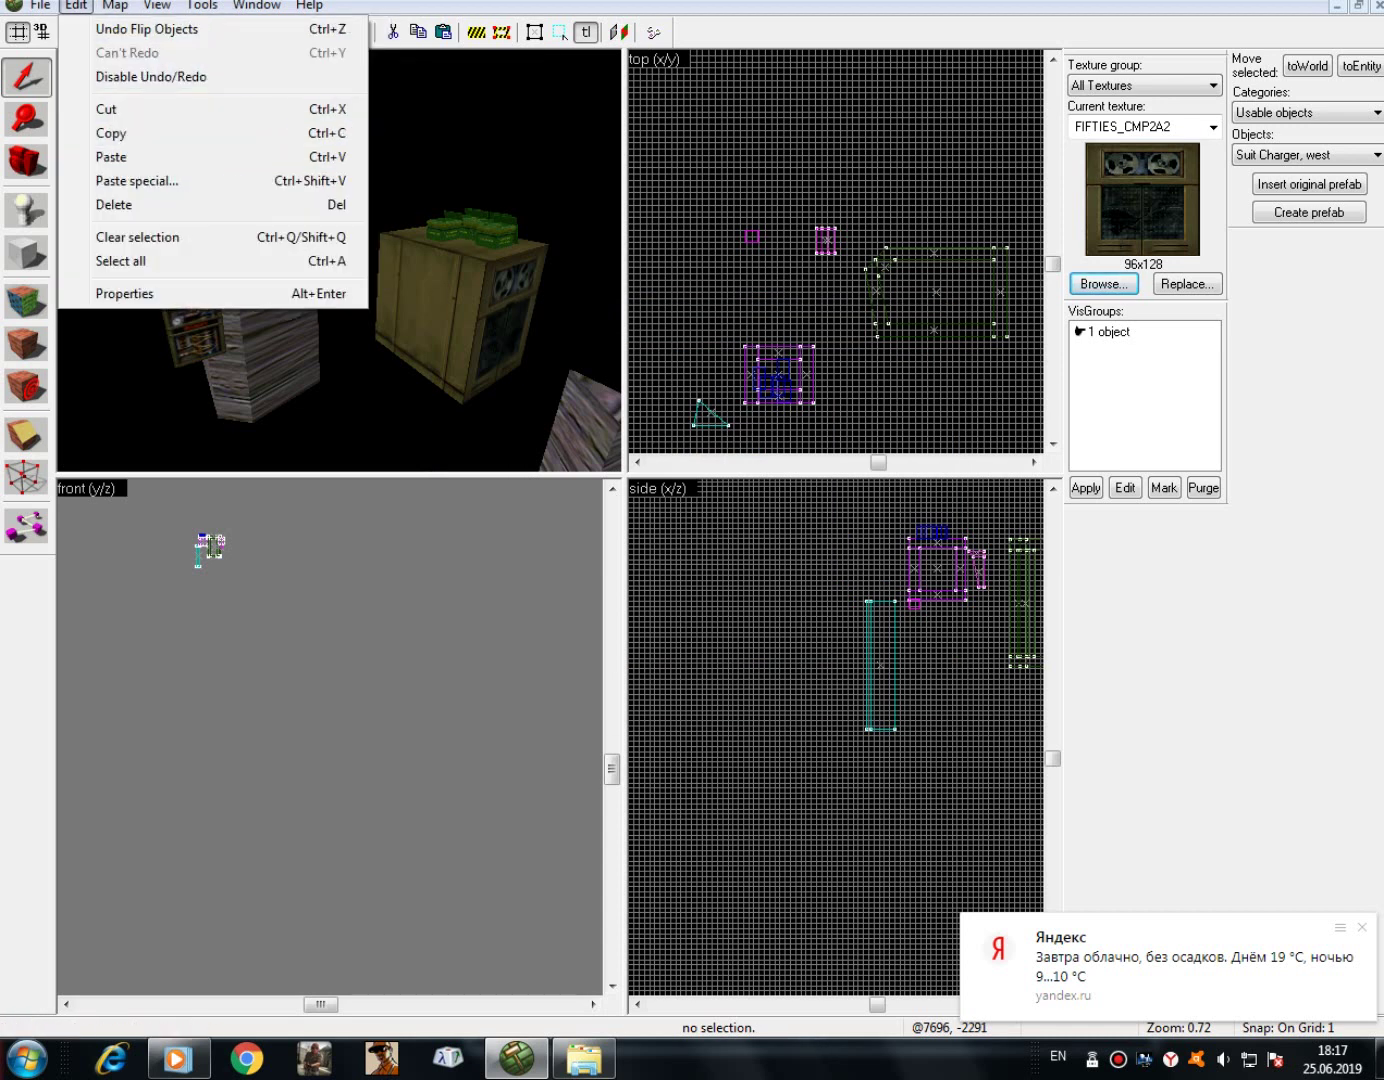
- View the object properties with nothing selected and close them
key("Down")
key("Up")
key("Return")
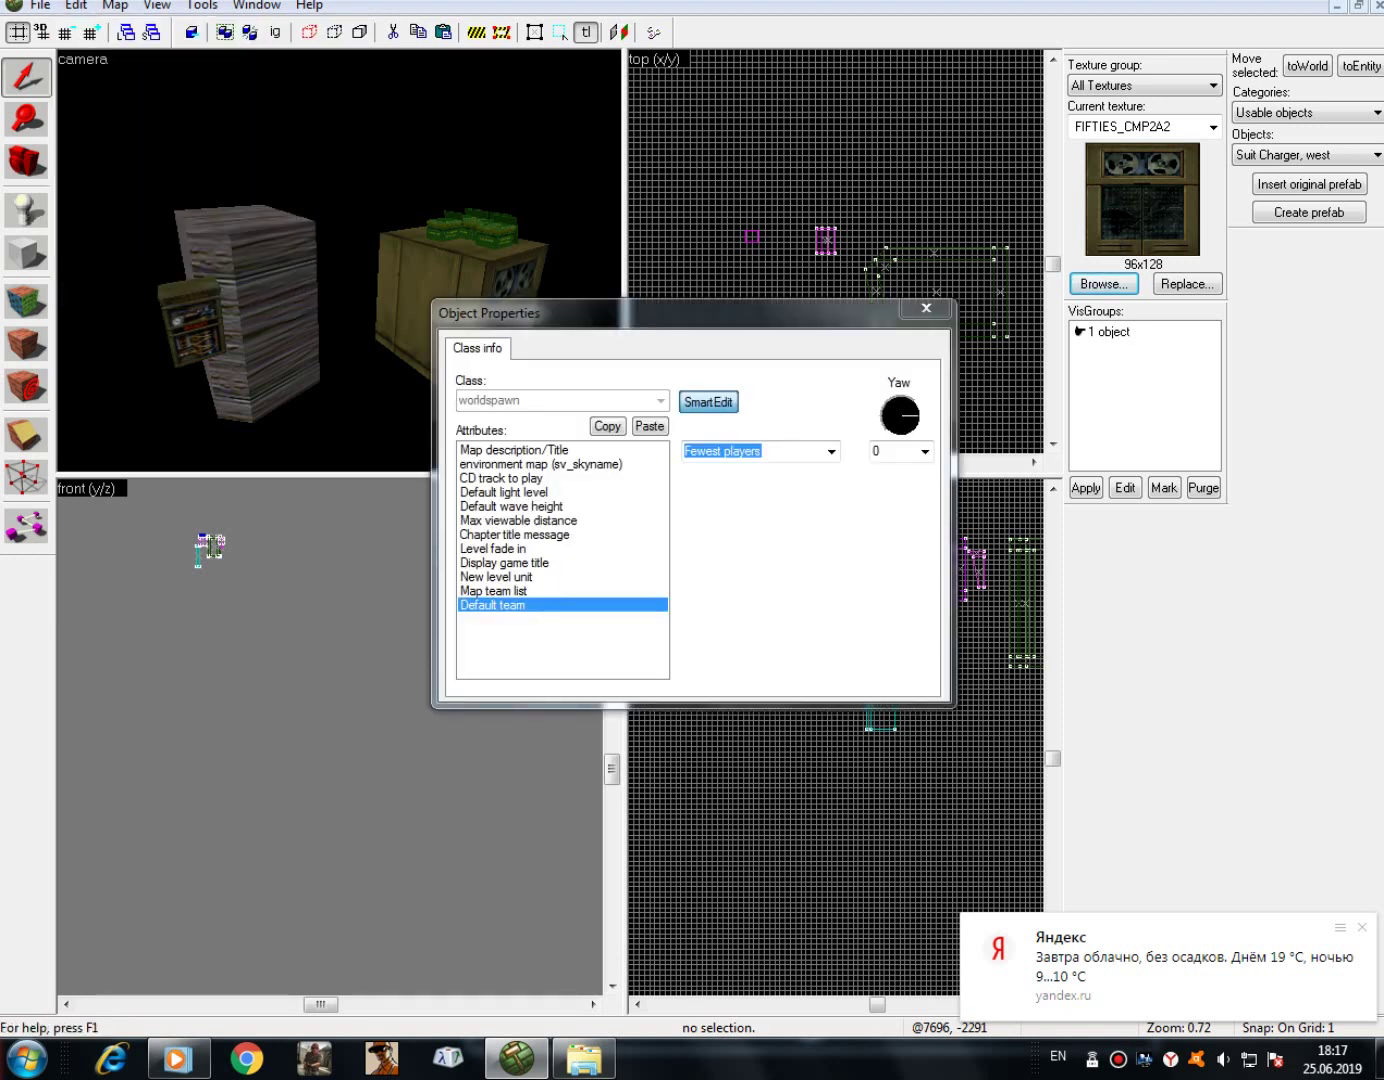
key("Escape")
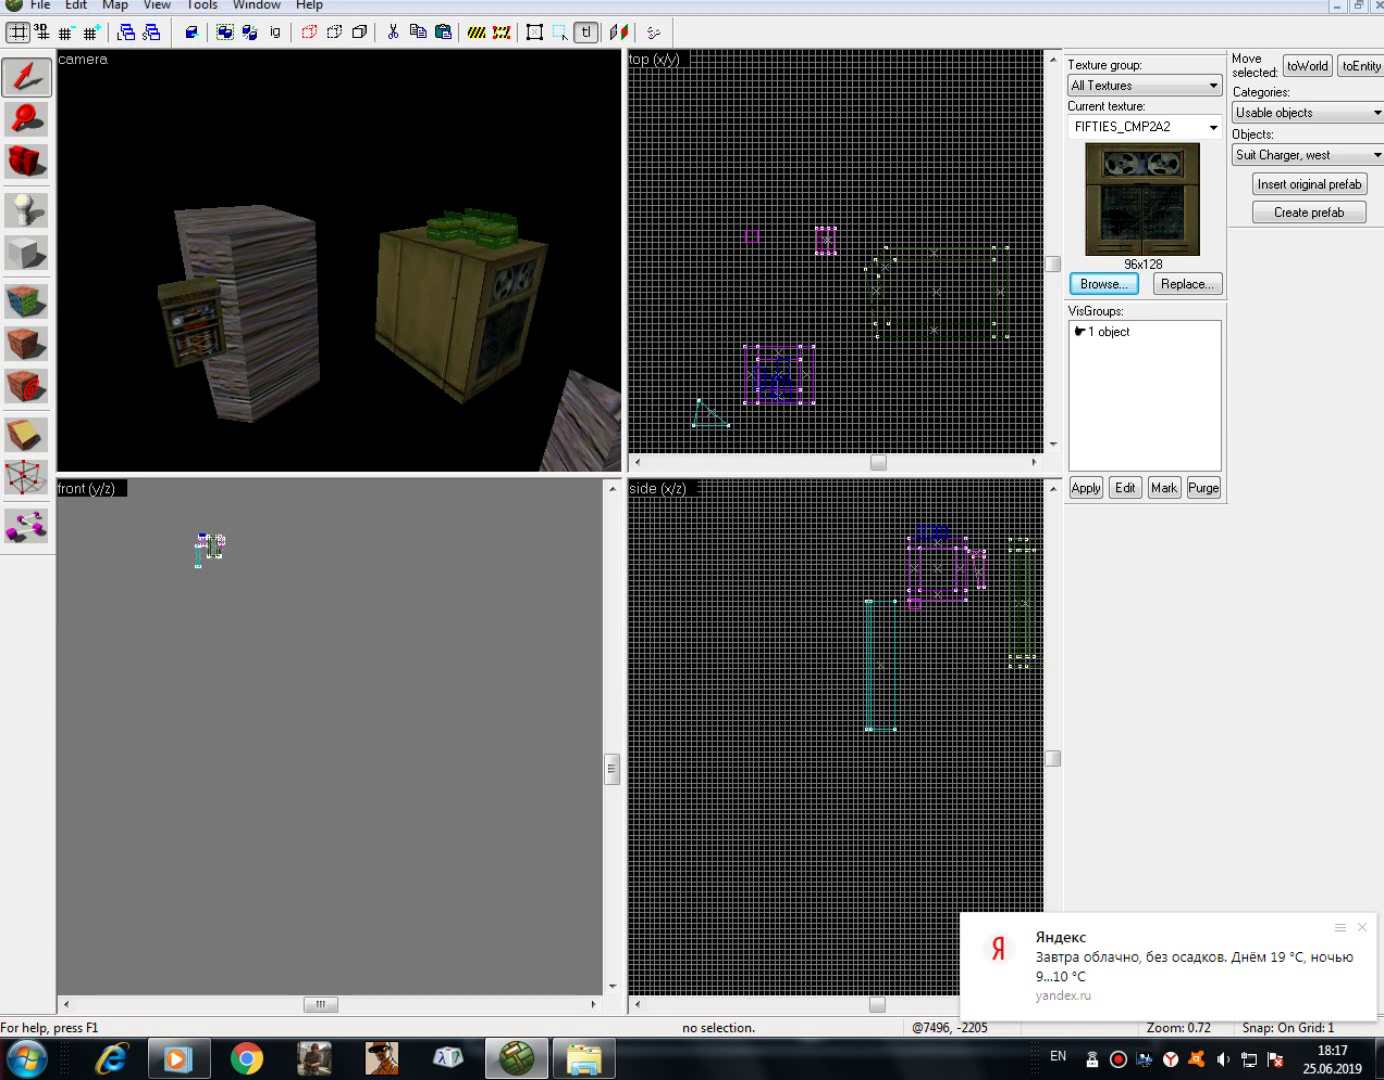
- Cascade the Map1 window so that it is no longer maximized
key("alt+w")
key("Down")
key("Down")
key("Down")
key("Down")
key("Up")
key("Up")
key("Up")
key("Return")
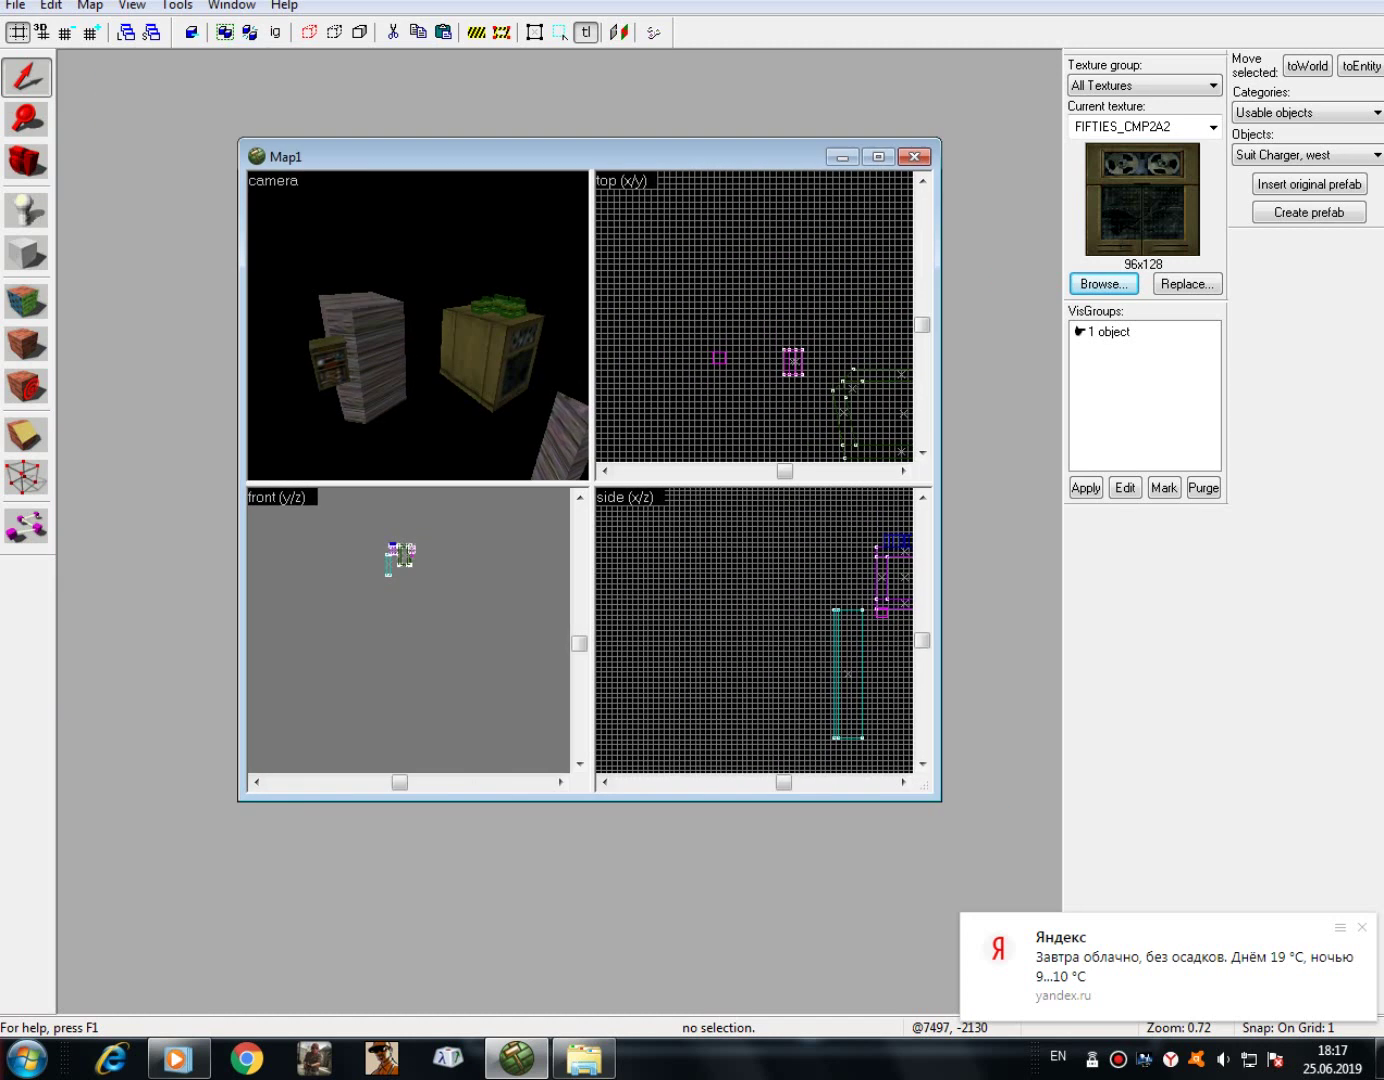
- Create a new empty map
key("alt+f")
key("Return")
key("Down")
key("Return")
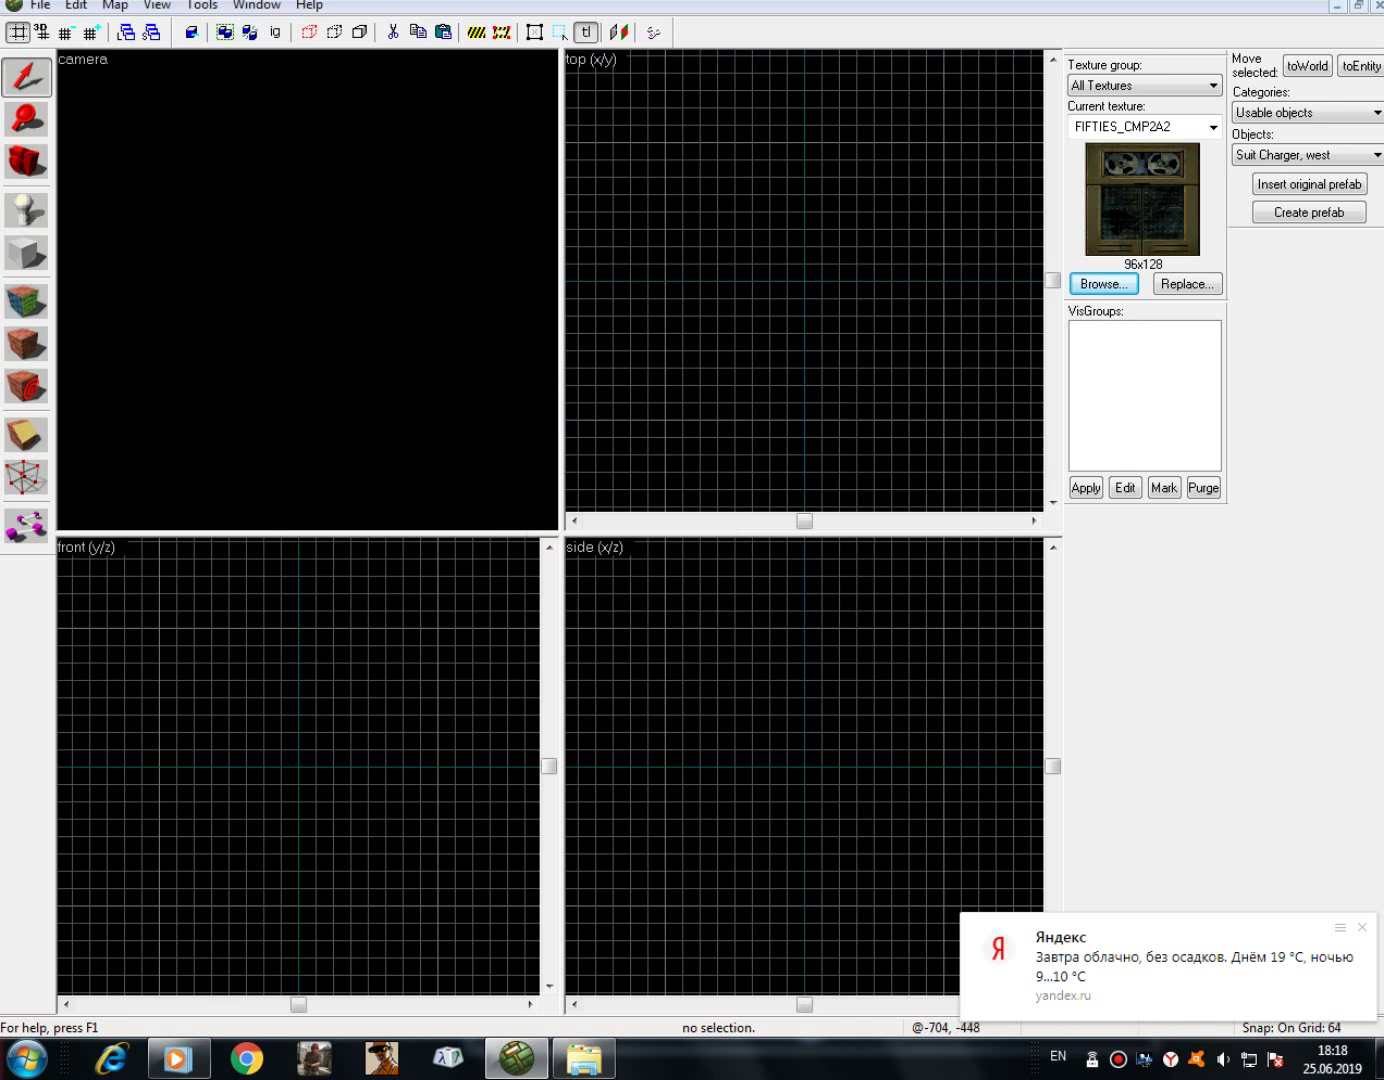
- Cascade the Map1 and Map2 windows and shift the Map2 window slightly
key("alt+w")
key("Down")
key("Return")
left_click_drag(340, 98, 385, 89)
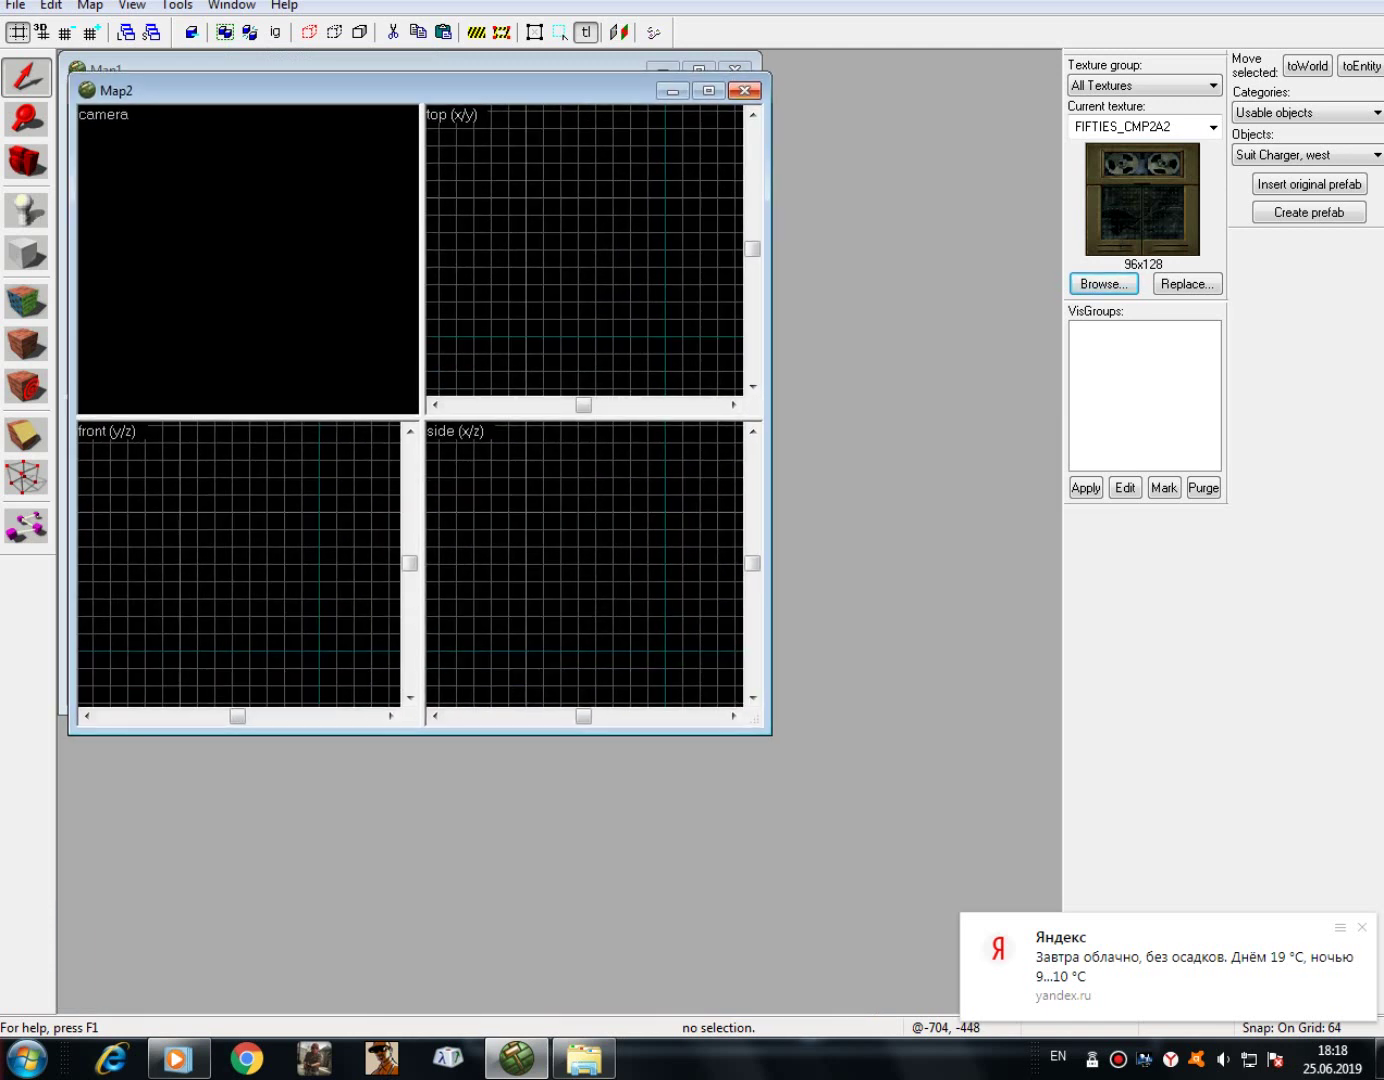
- Close Map2, cancel the attempt to close Map1 and maximize the Map1 window
left_click(744, 90)
left_click(735, 69)
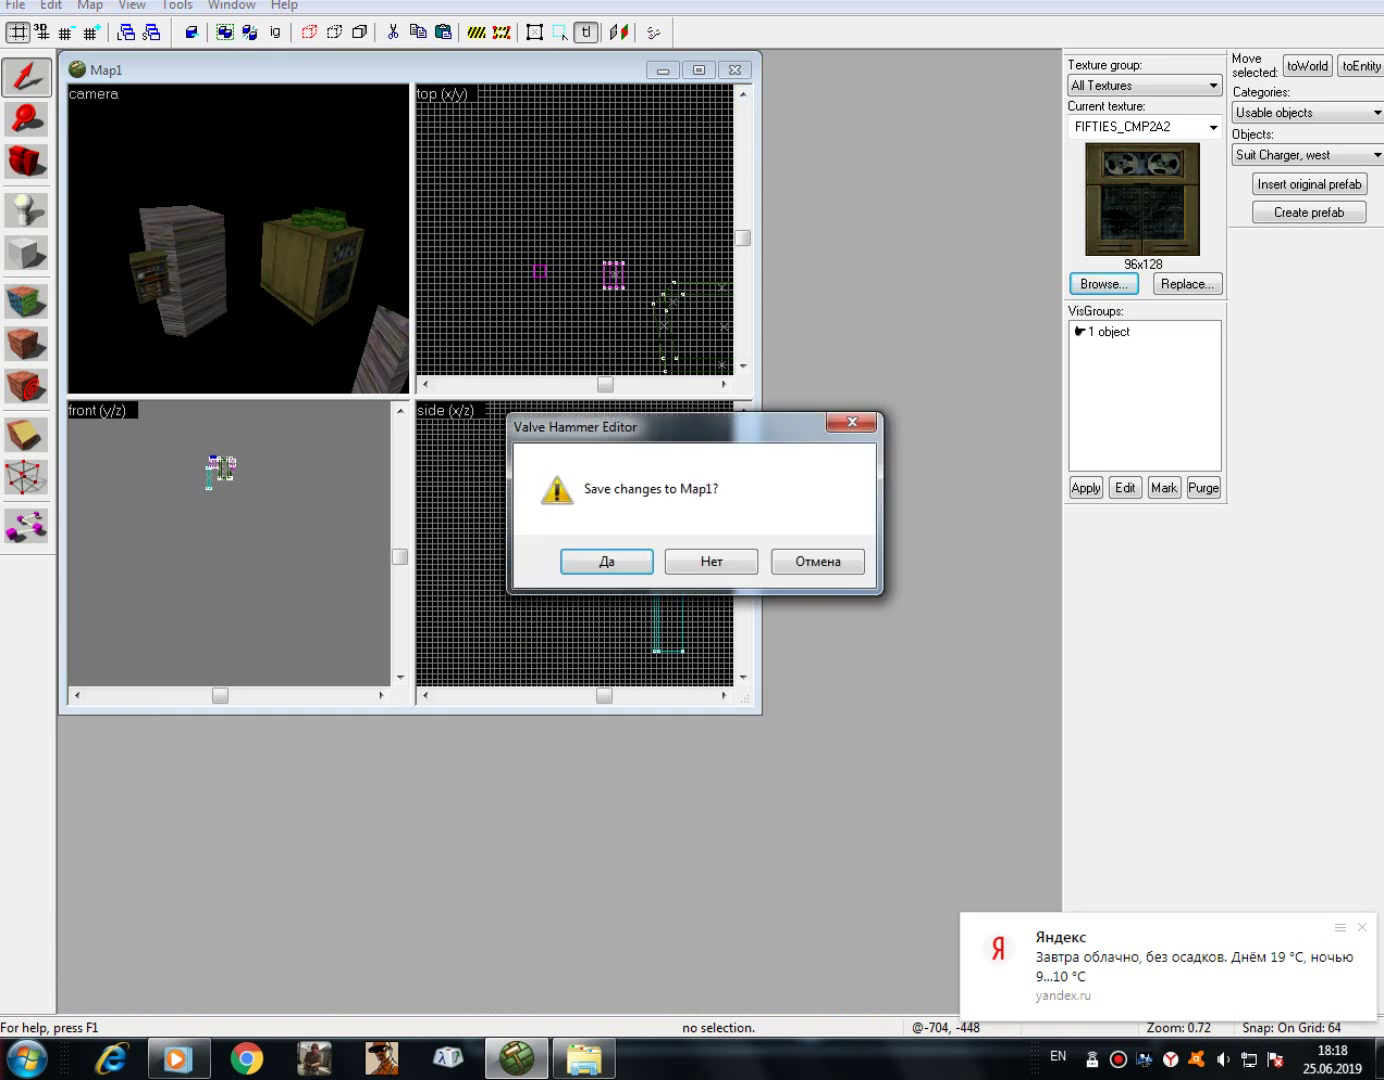
left_click(852, 421)
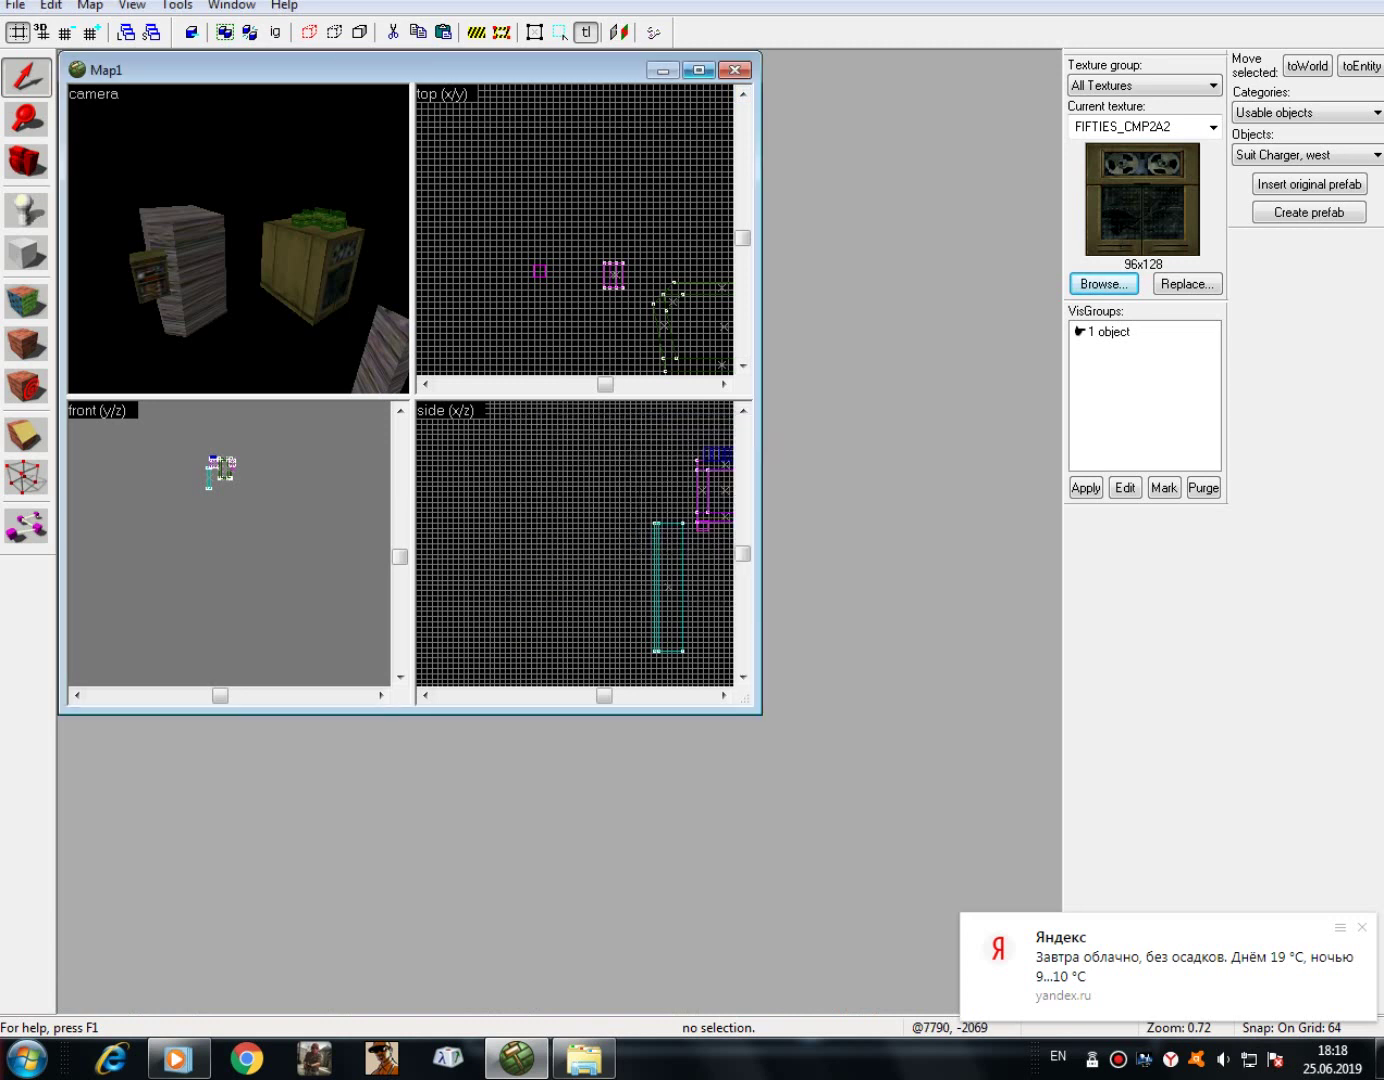
left_click(698, 70)
- Start saving the map under the file name test as a Hammer/Worldcraft map and cancel
left_click(40, 5)
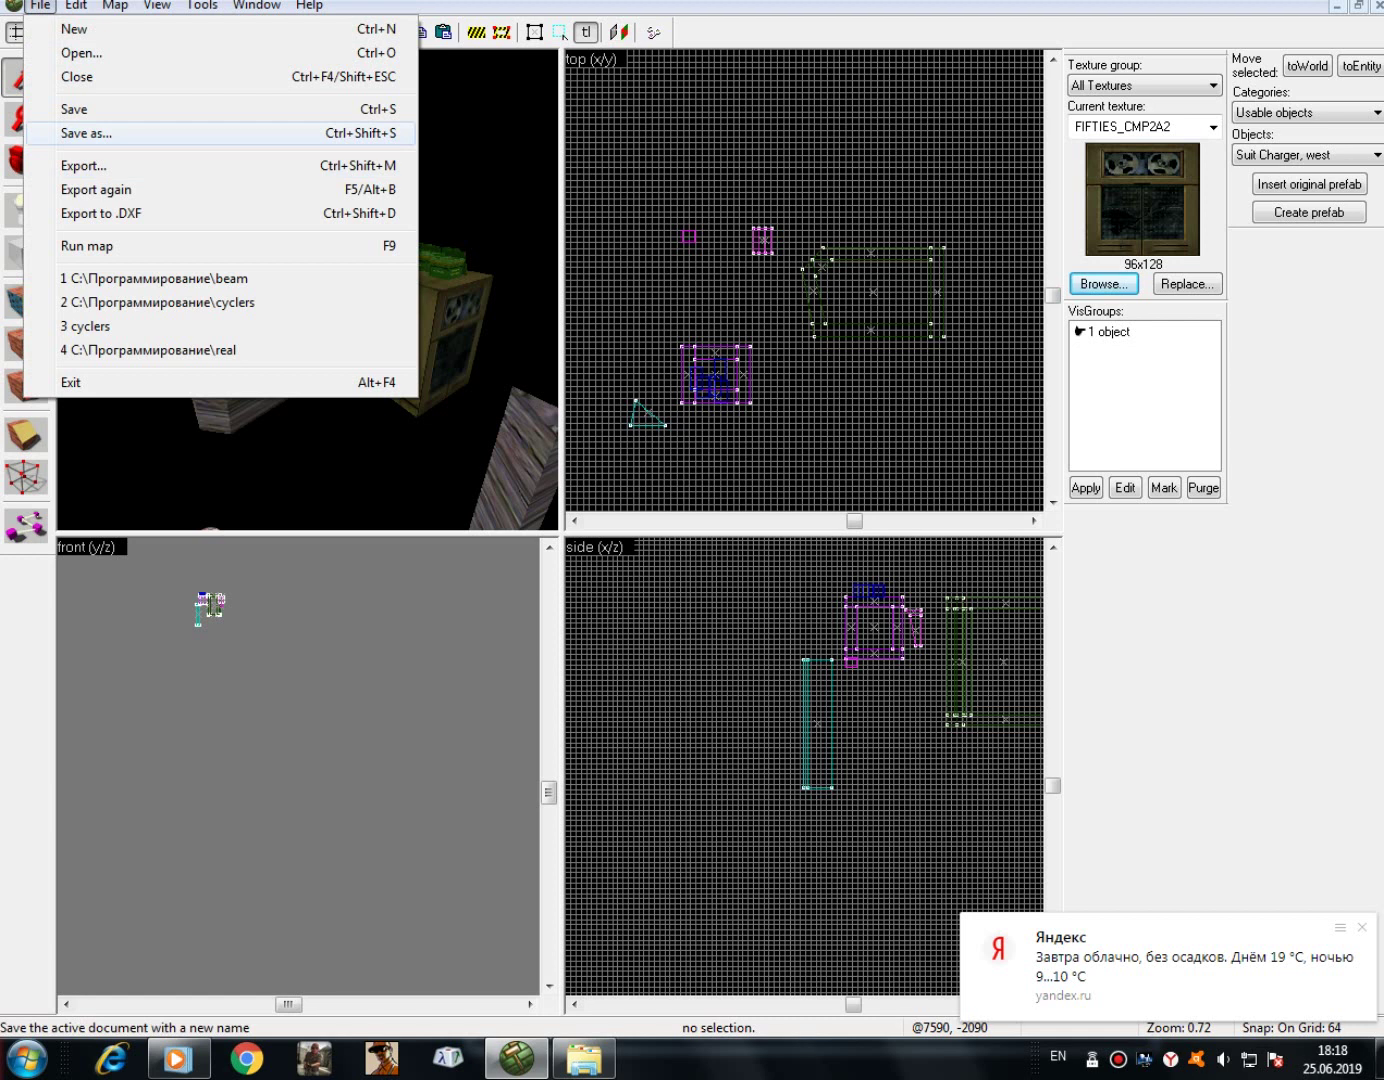
left_click(90, 133)
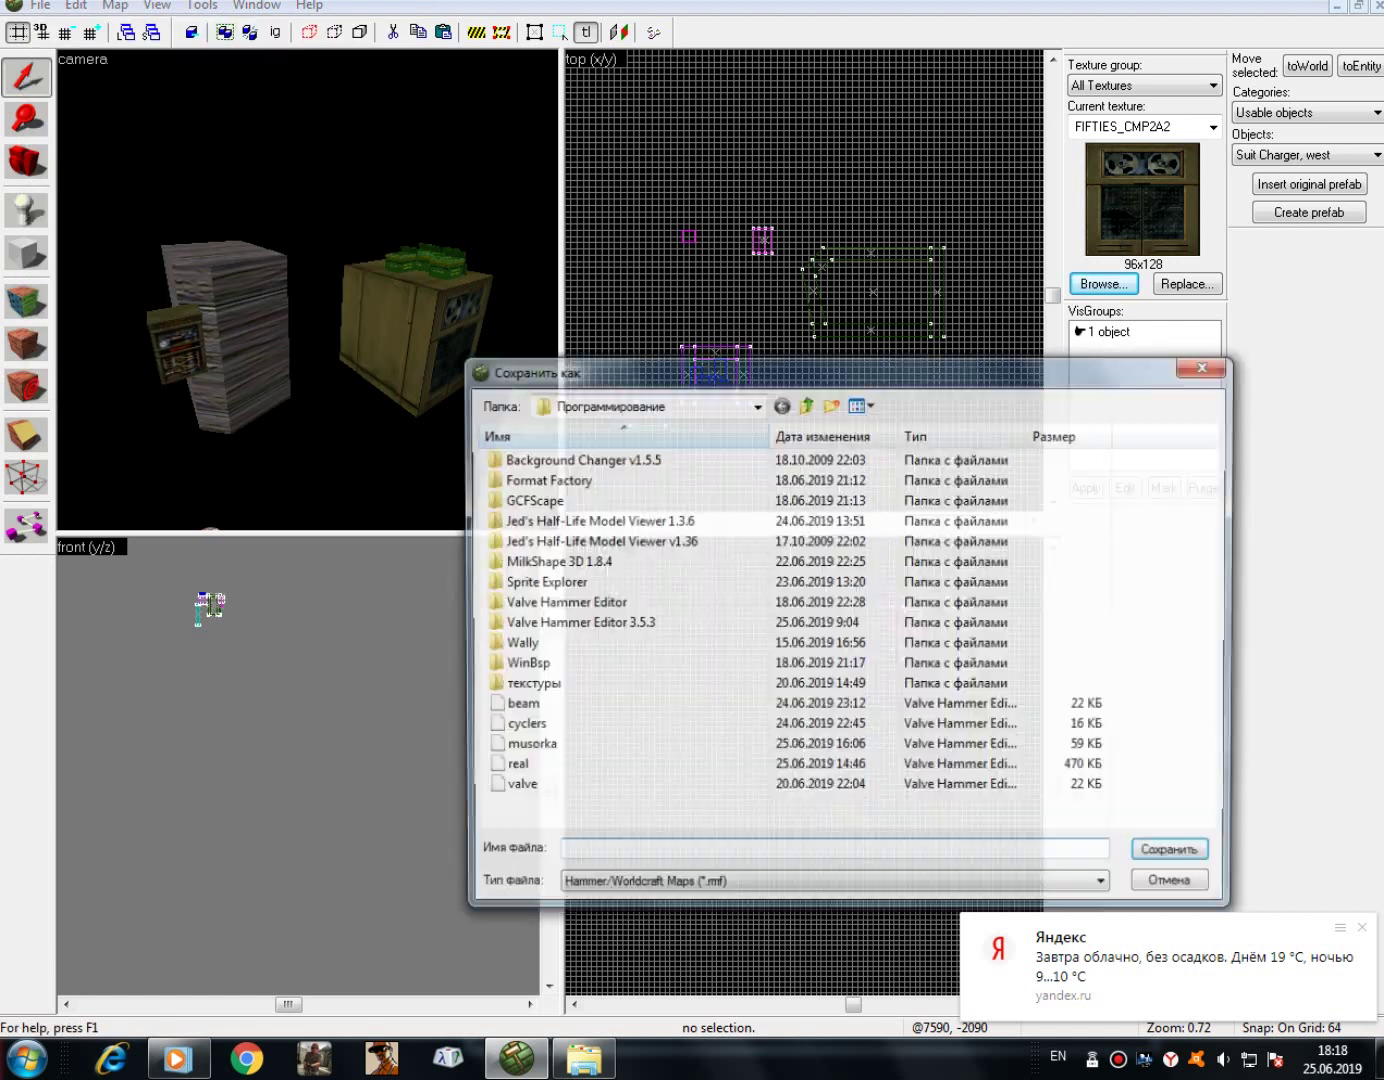
type("s")
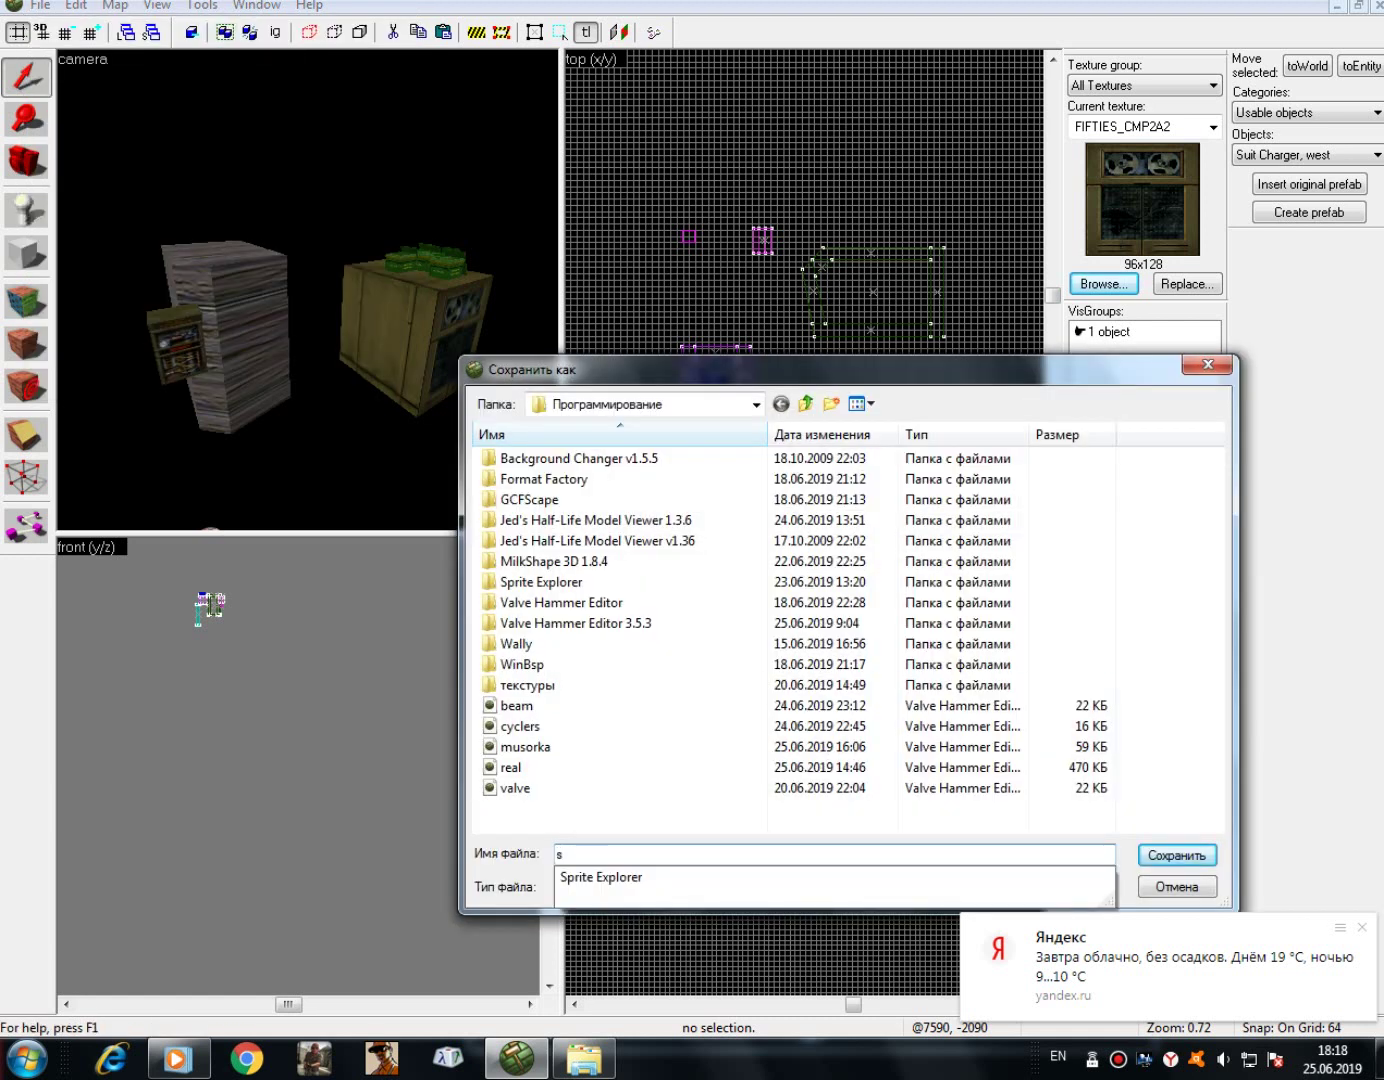
key("BackSpace")
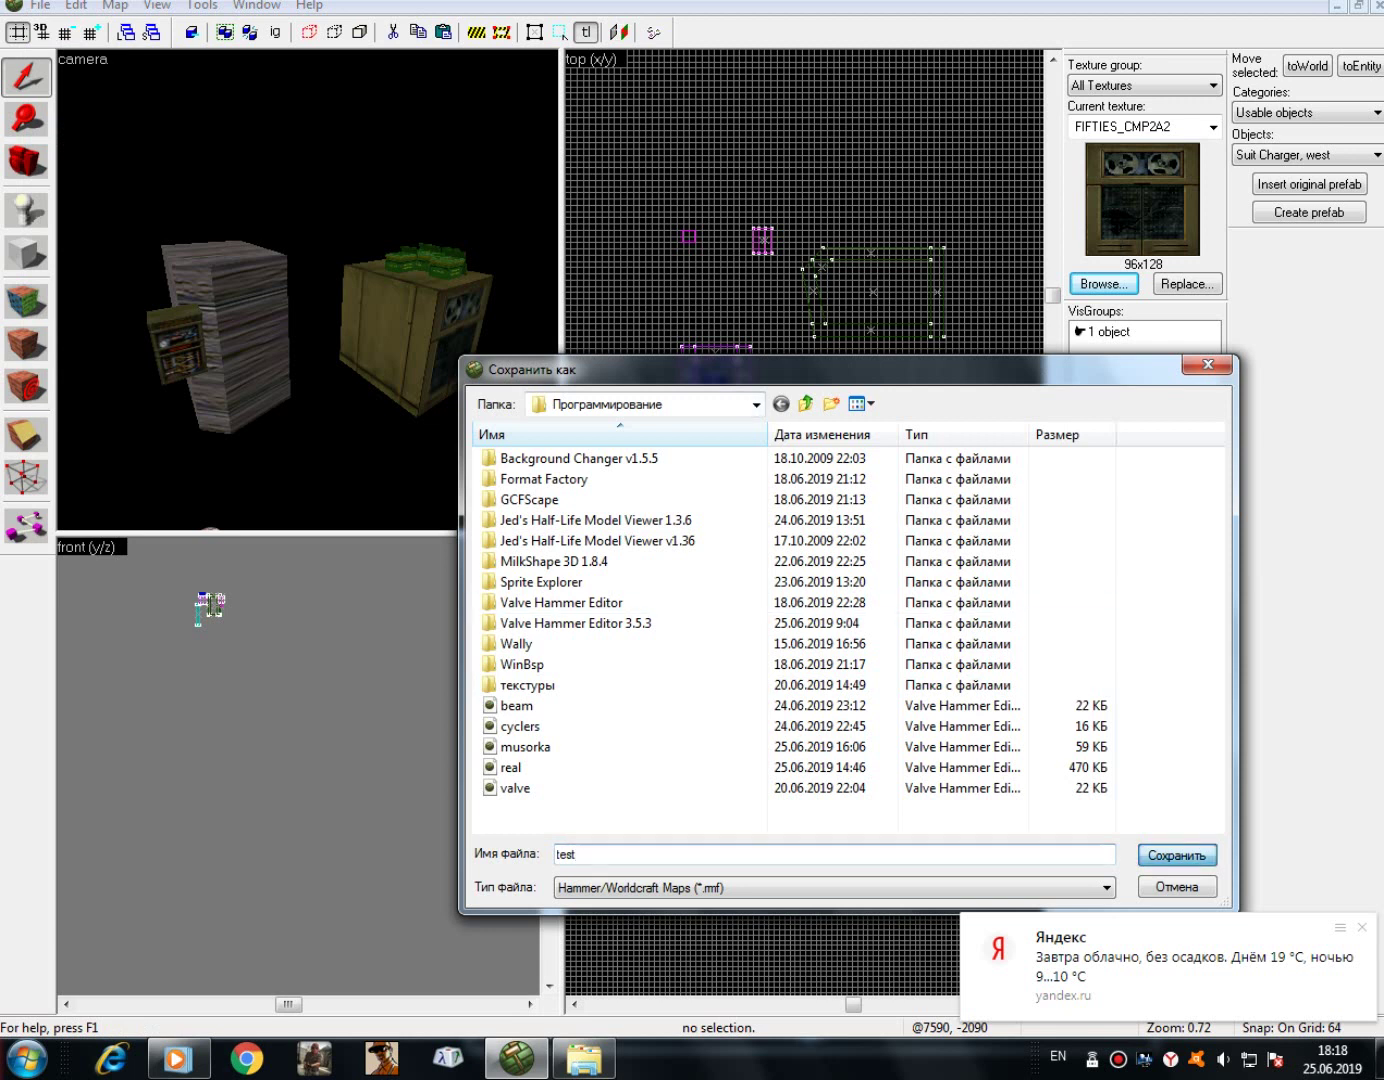
left_click(1178, 887)
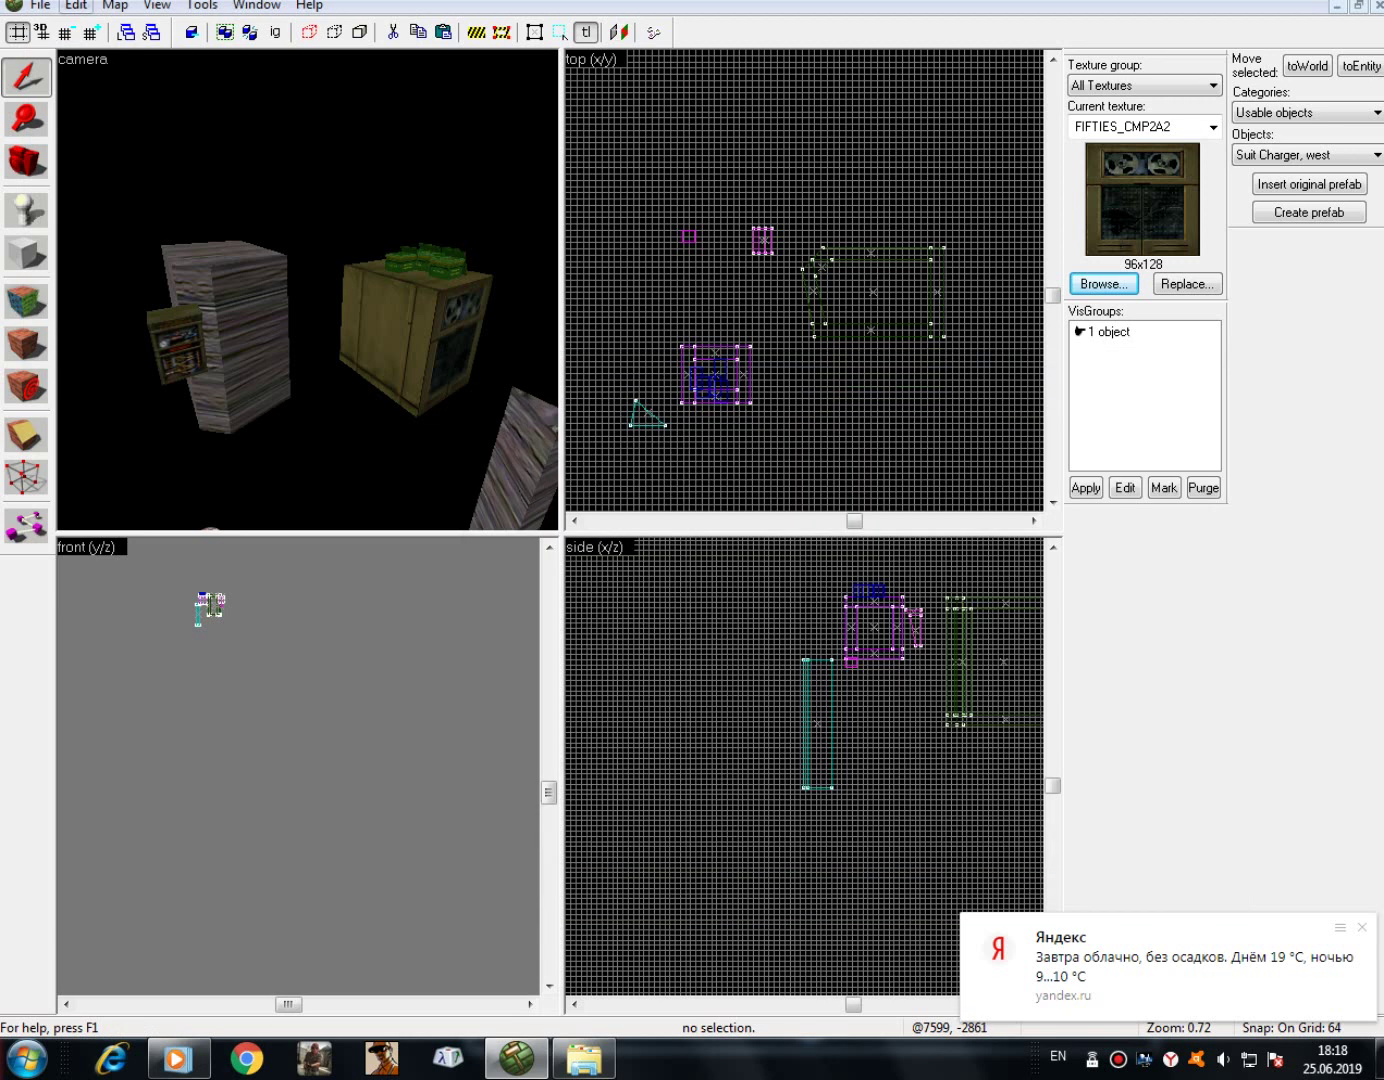